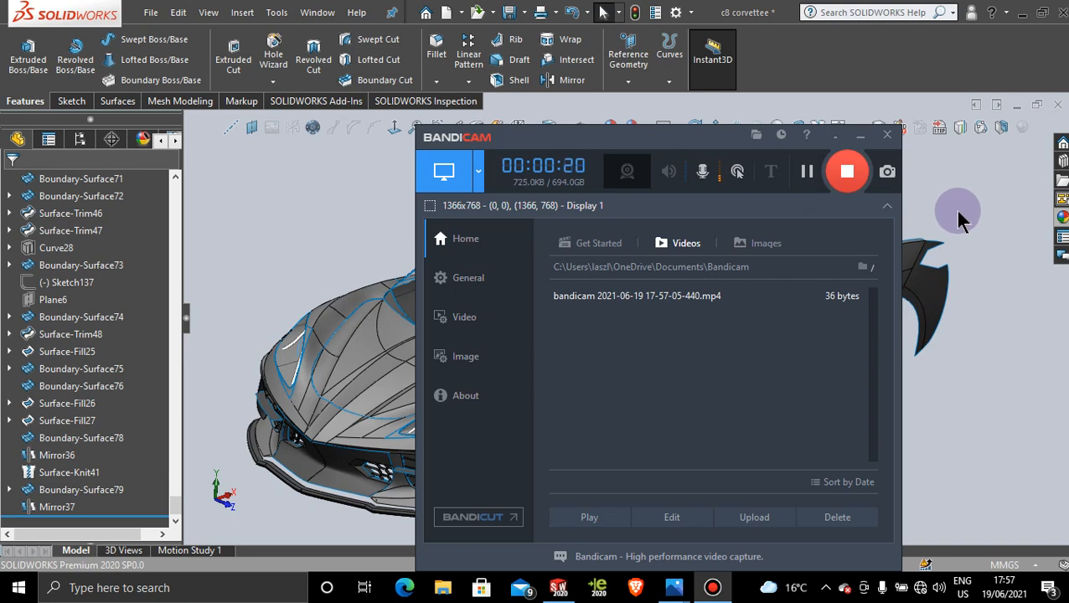
Compare the car body's rear side window and quarter area with the rear three-quarter Corvette reference photo in Photos.
{"action": "left_click", "coordinate": [866, 139]}
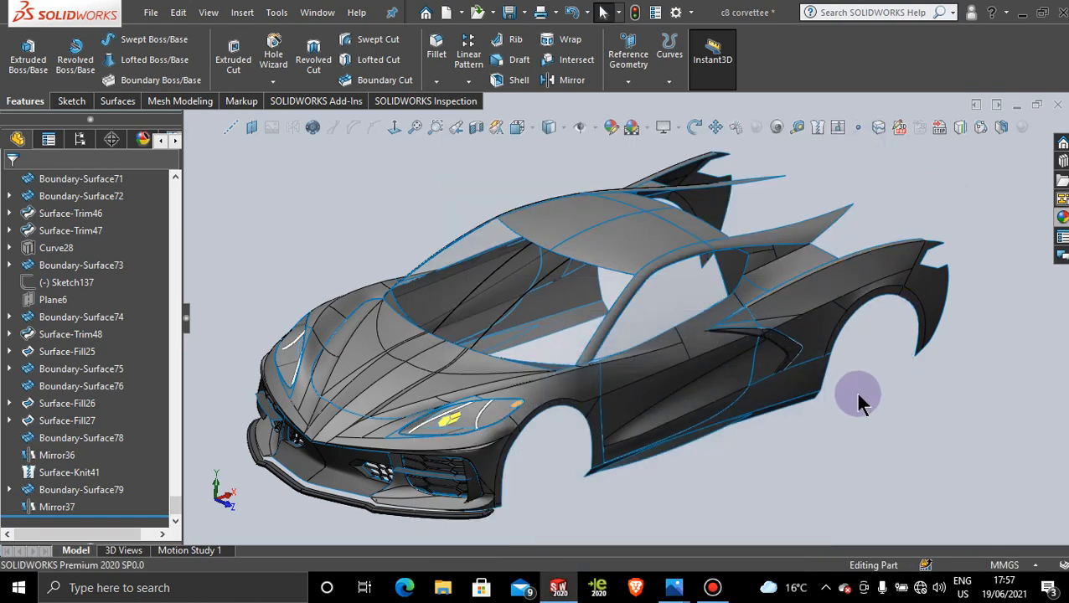
{"action": "middle_click_drag", "start_coordinate": [855, 392], "coordinate": [800, 347]}
{"action": "scroll", "coordinate": [720, 339], "scroll_direction": "down", "scroll_amount": 6}
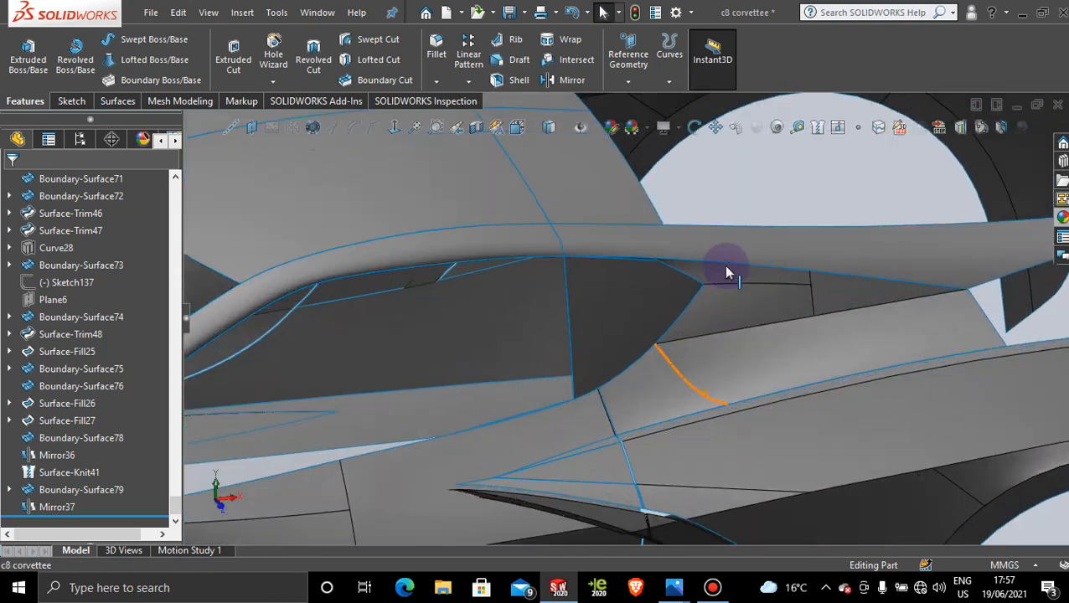
{"action": "scroll", "coordinate": [726, 268], "scroll_direction": "down", "scroll_amount": 3}
{"action": "middle_click_drag", "start_coordinate": [711, 276], "coordinate": [643, 270]}
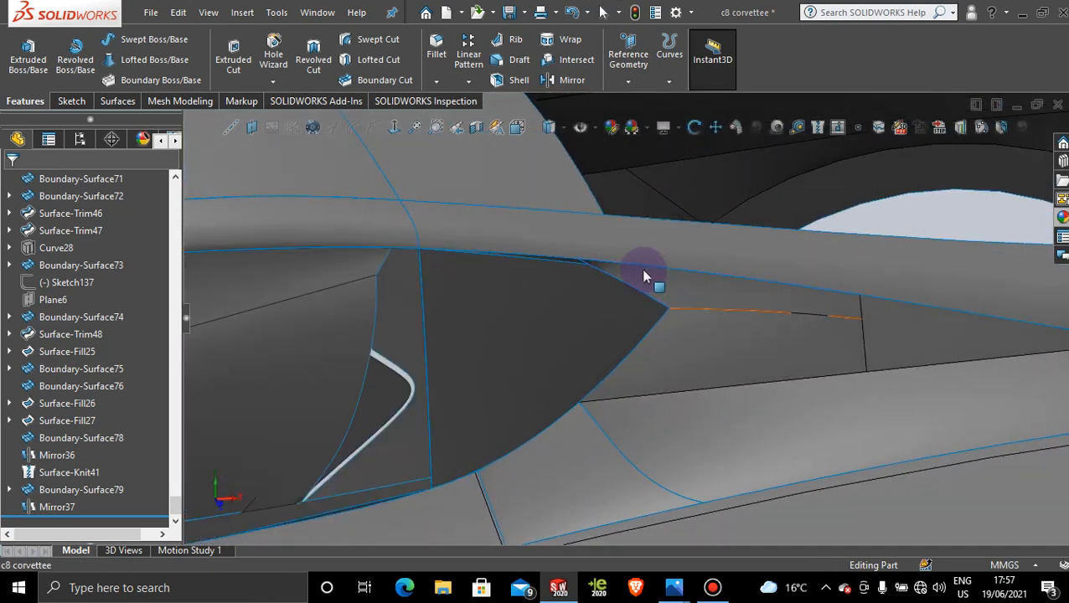
{"action": "scroll", "coordinate": [707, 346], "scroll_direction": "up", "scroll_amount": 8}
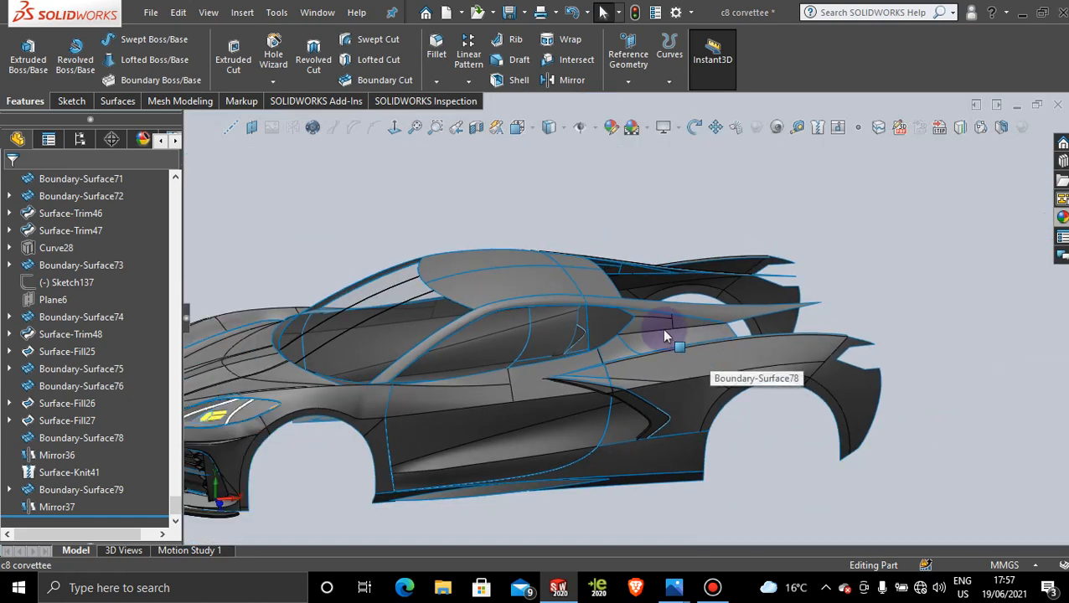
{"action": "middle_click_drag", "start_coordinate": [661, 329], "coordinate": [578, 328]}
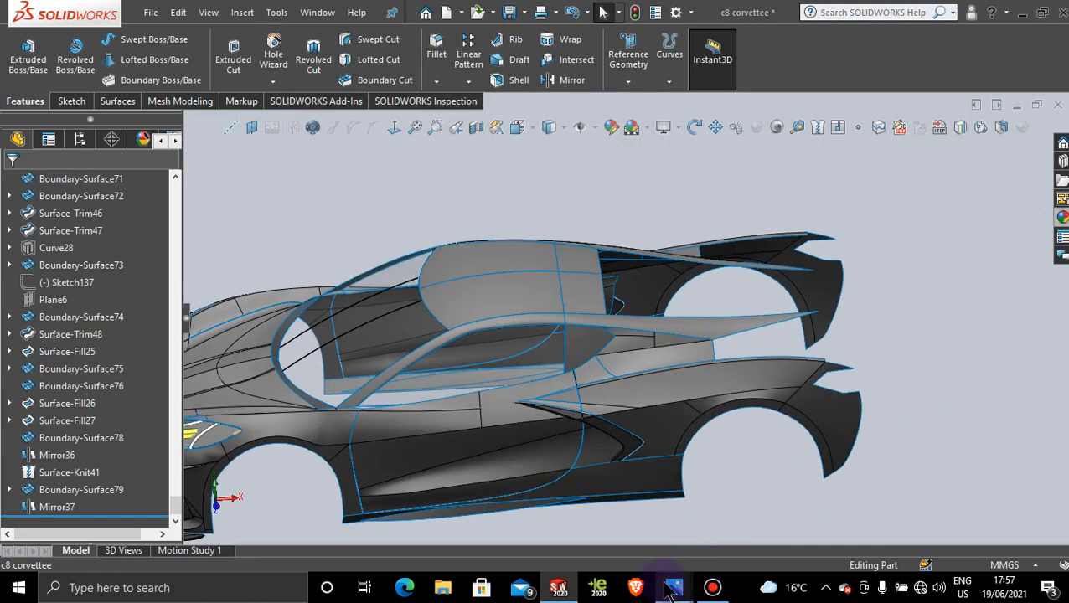
{"action": "mouse_move", "coordinate": [670, 586]}
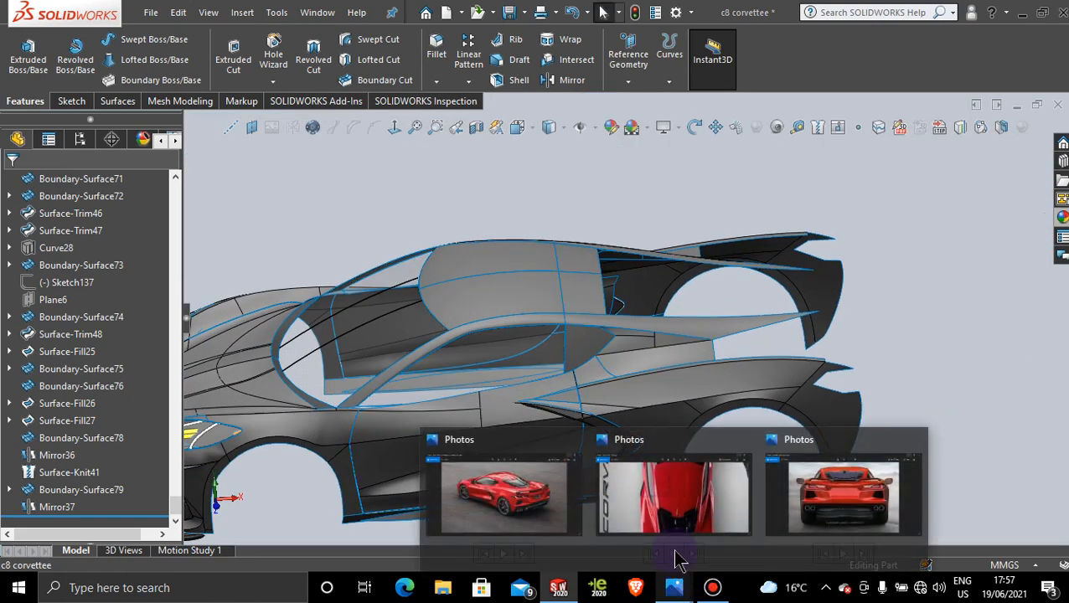
{"action": "left_click", "coordinate": [507, 500]}
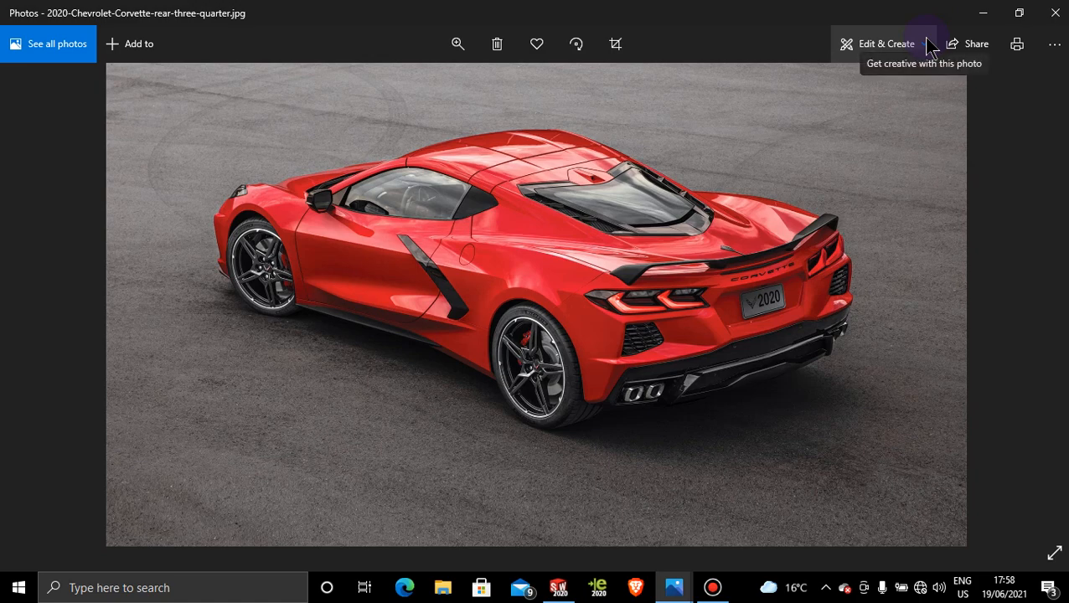
{"action": "left_click", "coordinate": [989, 13]}
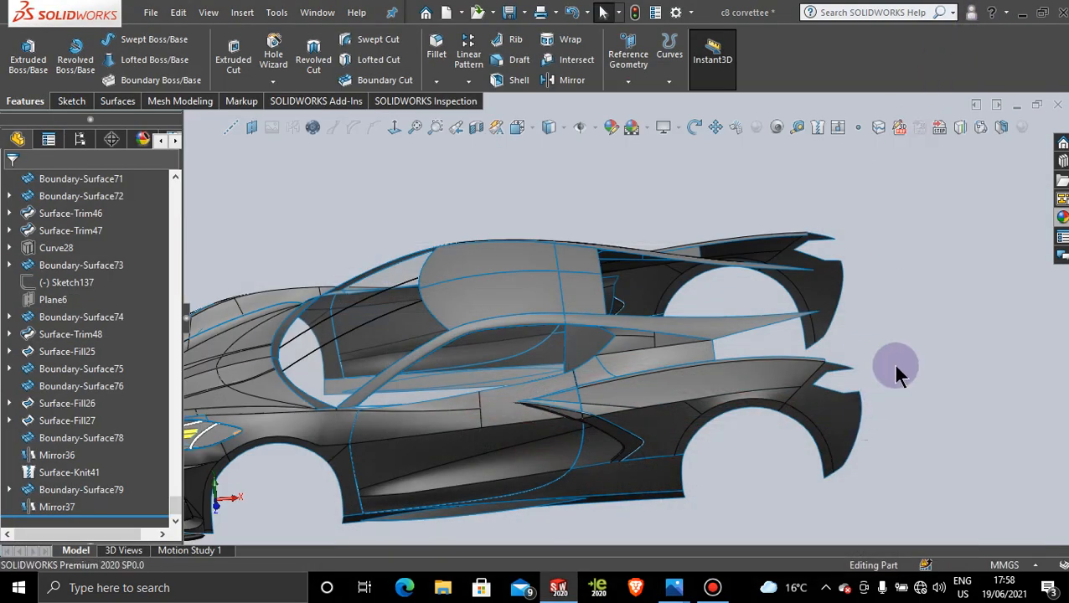
Dismiss the AutoPlay drive notifications and examine the roof panels and the open rear of the body.
{"action": "scroll", "coordinate": [880, 320], "scroll_direction": "up", "scroll_amount": 3}
{"action": "middle_click_drag", "start_coordinate": [861, 318], "coordinate": [832, 352]}
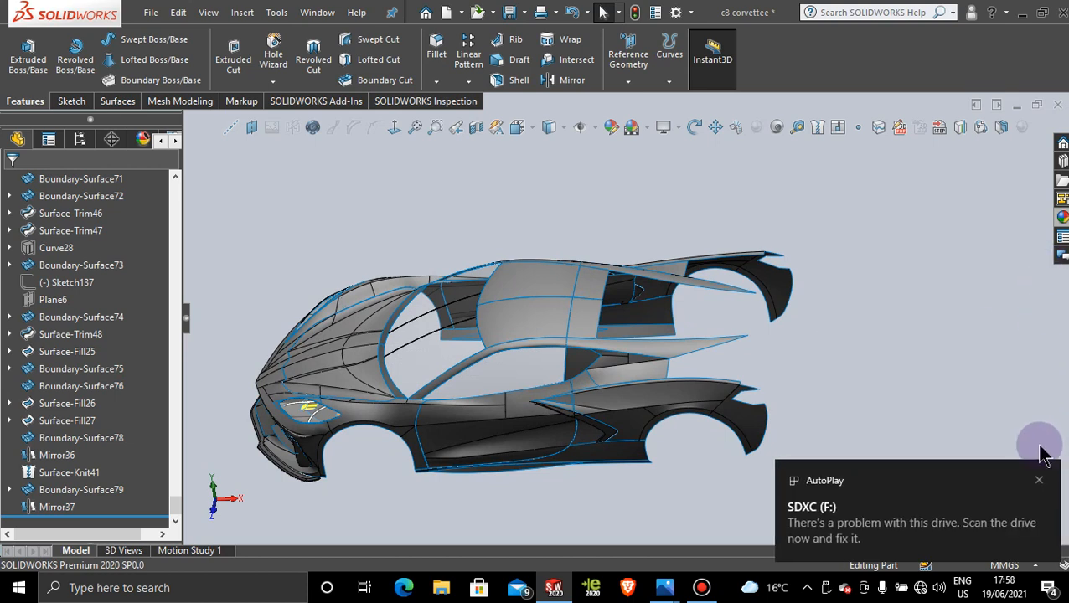
{"action": "left_click", "coordinate": [1039, 480]}
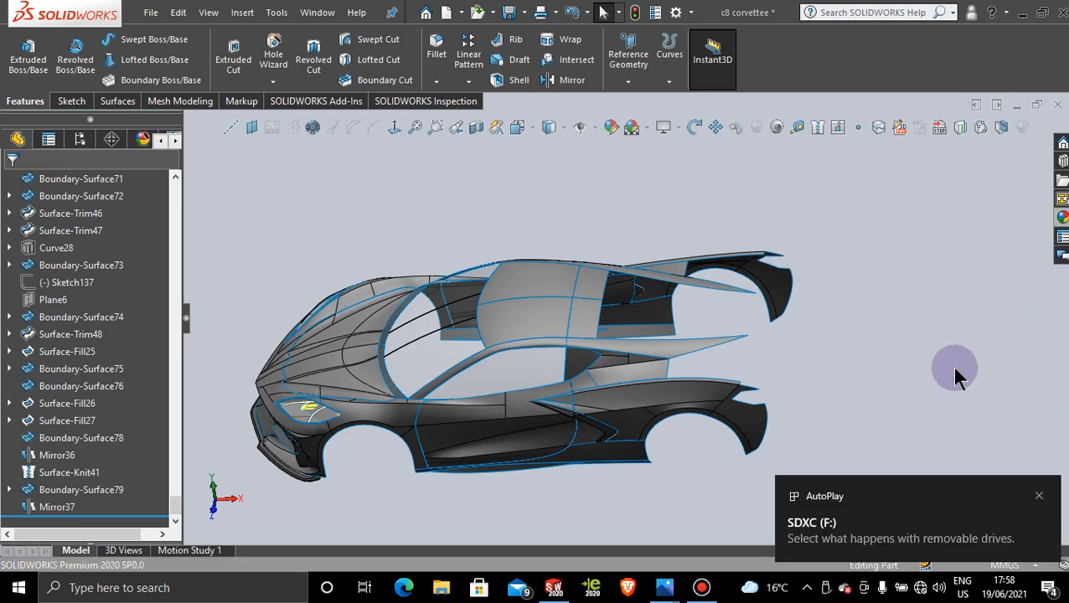
{"action": "left_click", "coordinate": [1039, 496]}
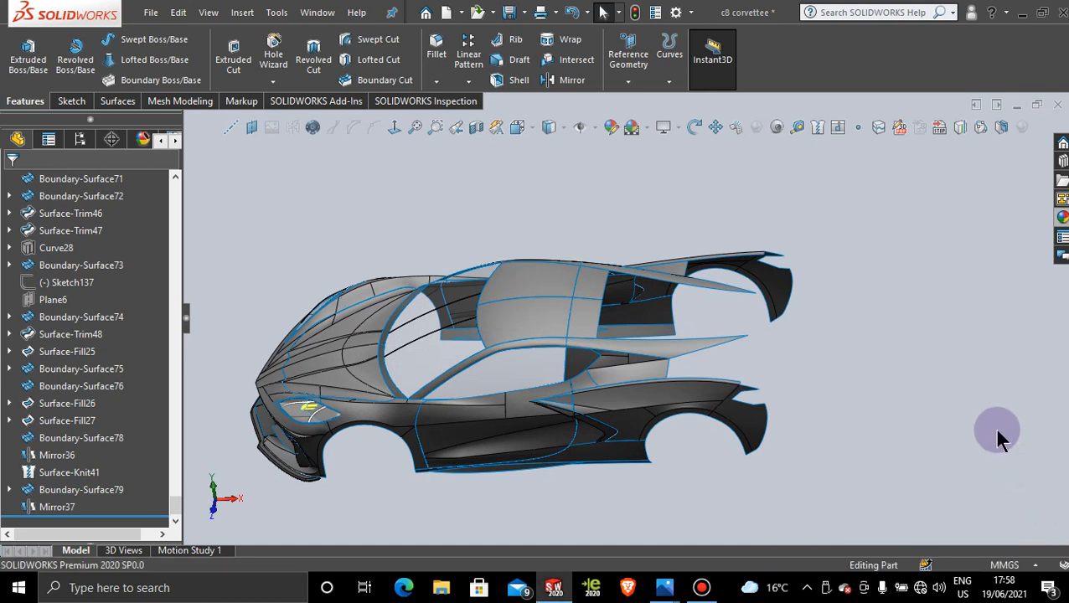
{"action": "mouse_move", "coordinate": [826, 360]}
{"action": "middle_mouse_down"}
{"action": "mouse_move", "coordinate": [830, 312]}
{"action": "mouse_move", "coordinate": [805, 329]}
{"action": "mouse_move", "coordinate": [816, 342]}
{"action": "middle_mouse_up"}
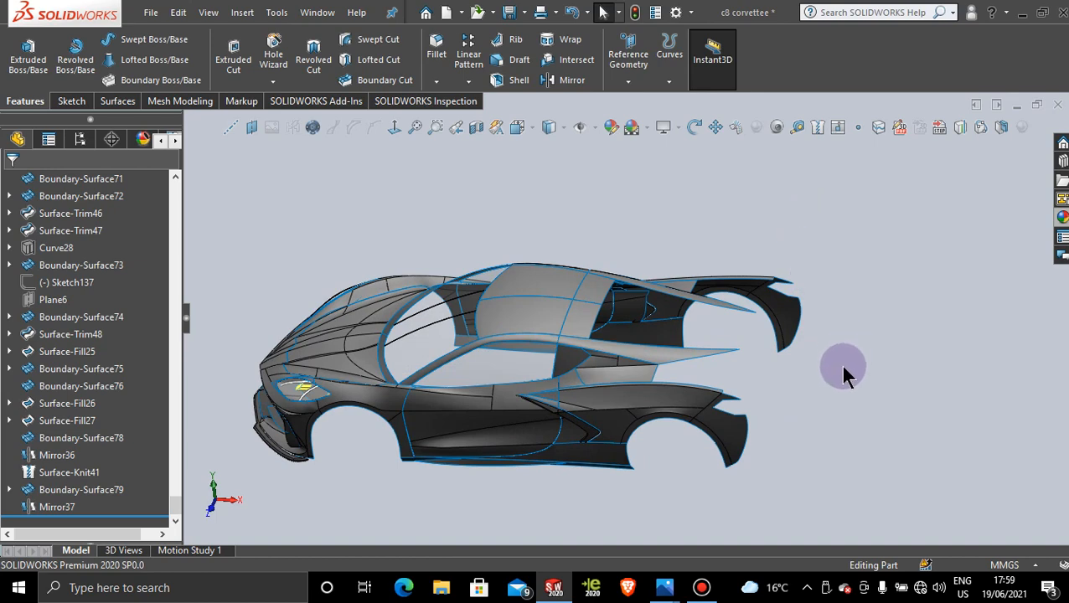
{"action": "middle_click_drag", "start_coordinate": [785, 377], "coordinate": [768, 419]}
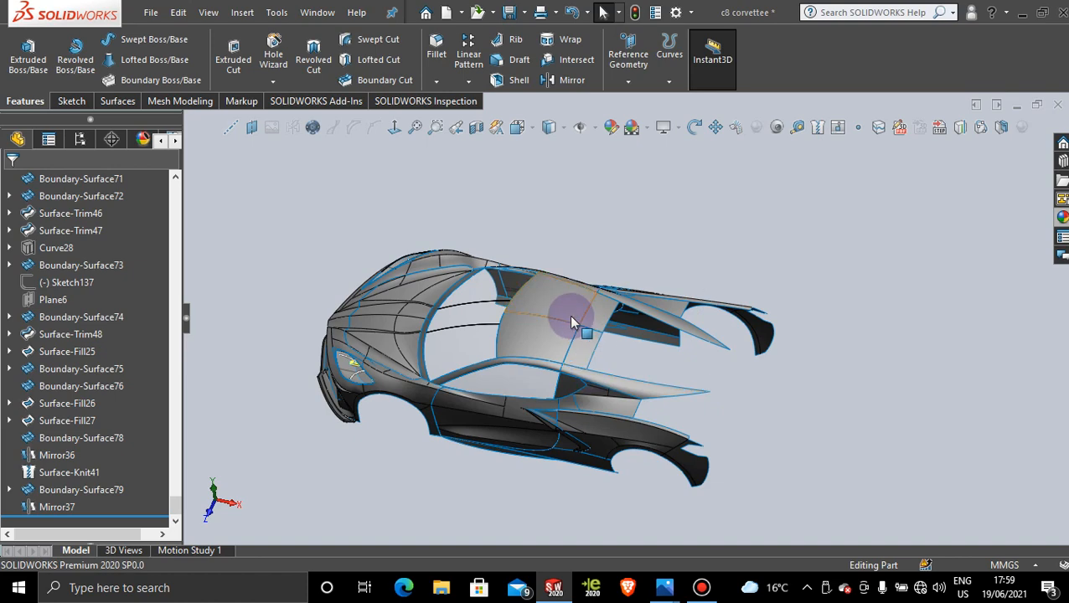
{"action": "scroll", "coordinate": [574, 323], "scroll_direction": "down", "scroll_amount": 4}
{"action": "middle_click_drag", "start_coordinate": [685, 387], "coordinate": [680, 393]}
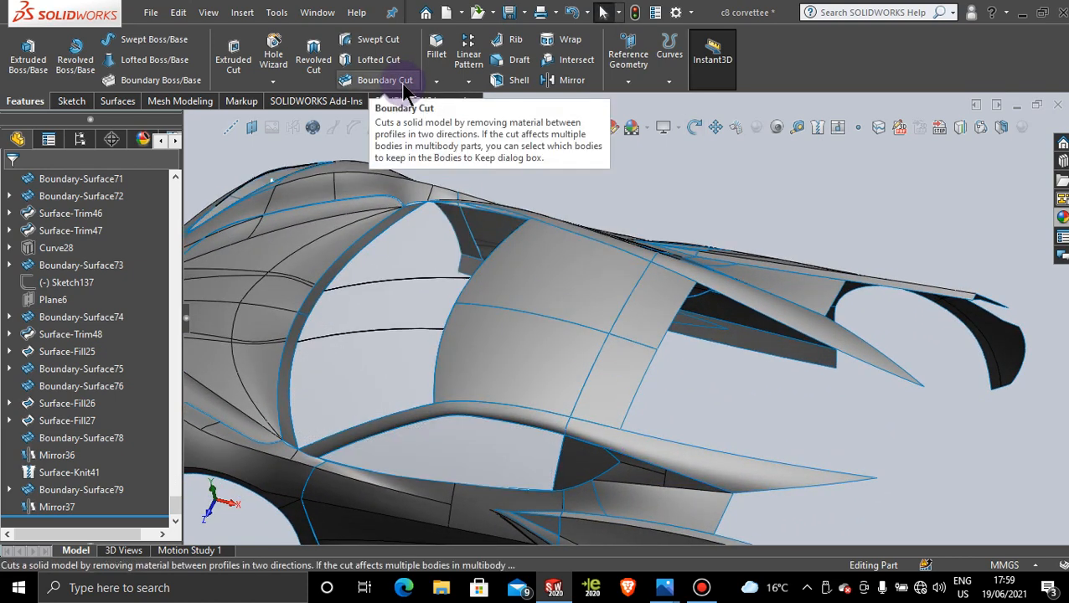
{"action": "scroll", "coordinate": [695, 369], "scroll_direction": "up", "scroll_amount": 3}
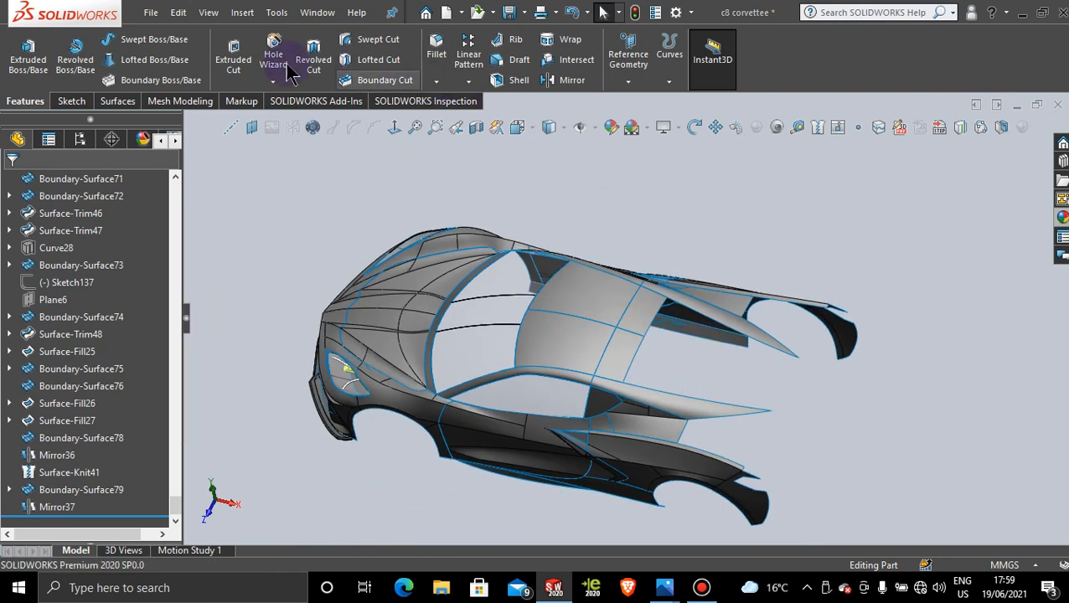
{"action": "left_click", "coordinate": [70, 101]}
{"action": "left_click", "coordinate": [117, 101]}
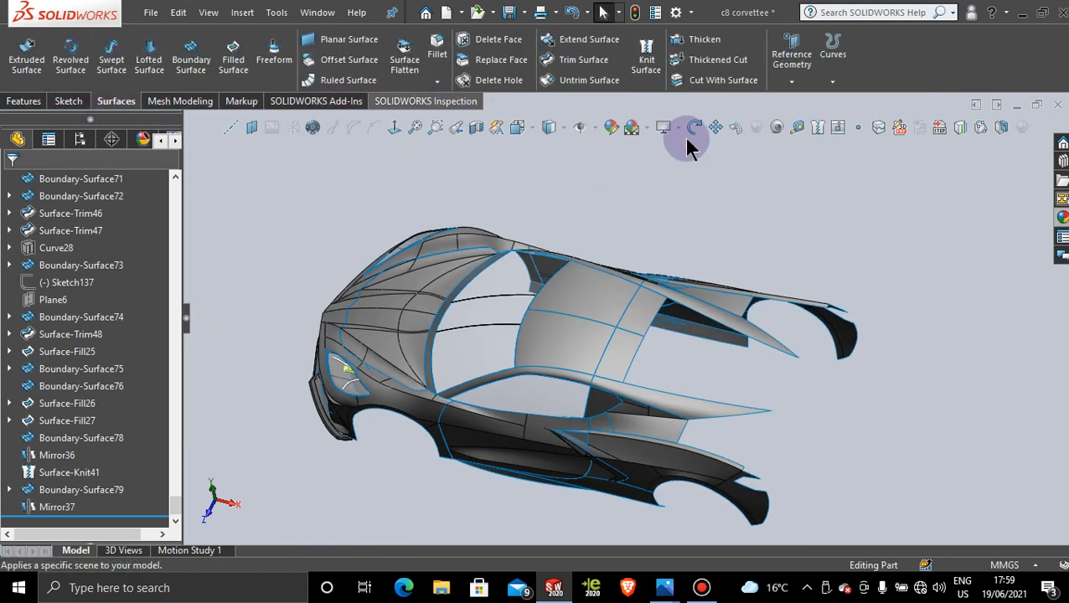
{"action": "left_click", "coordinate": [652, 52]}
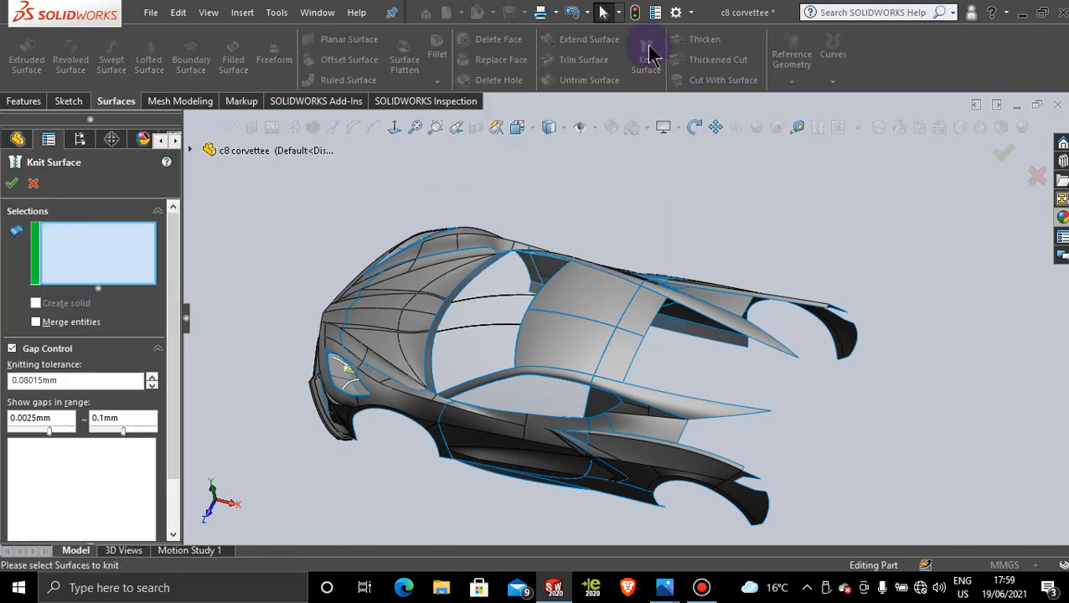
{"action": "left_click", "coordinate": [592, 322]}
{"action": "left_click", "coordinate": [586, 342]}
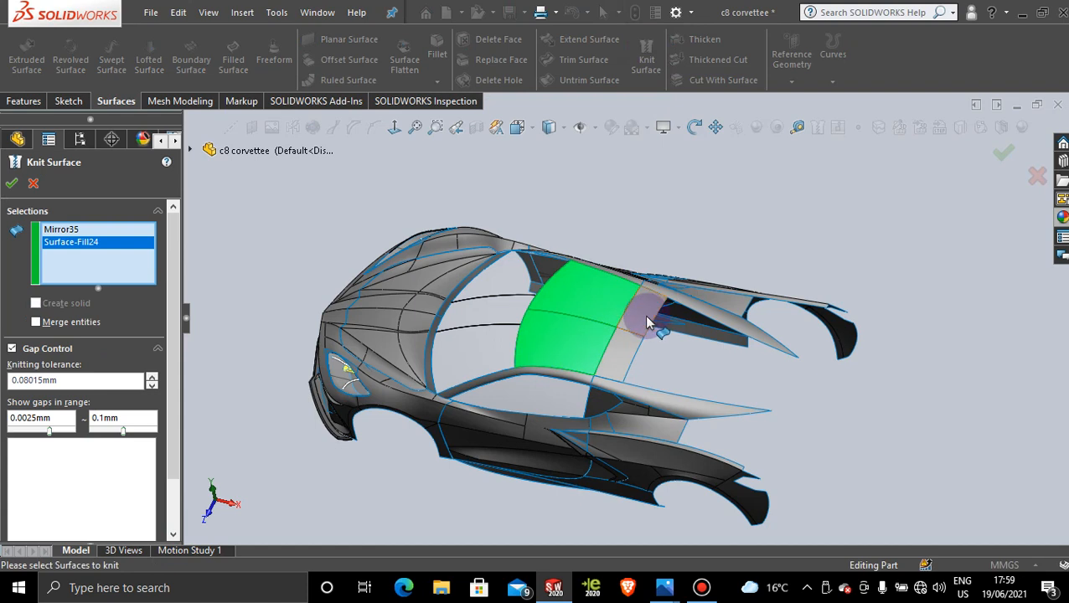
{"action": "left_click", "coordinate": [645, 323]}
{"action": "left_click", "coordinate": [620, 354]}
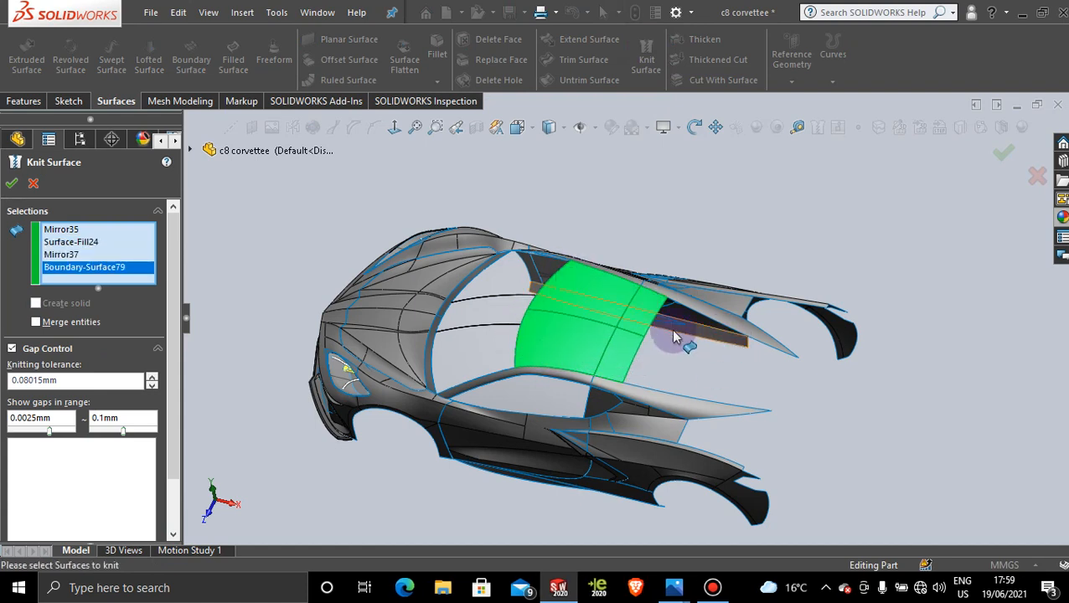
{"action": "left_click", "coordinate": [31, 185]}
Examine how the roof rail meets the rear side window corner and the adjoining quarter surfaces, and check the roof's rear edge.
{"action": "middle_click_drag", "start_coordinate": [656, 382], "coordinate": [637, 312]}
{"action": "scroll", "coordinate": [644, 345], "scroll_direction": "down", "scroll_amount": 5}
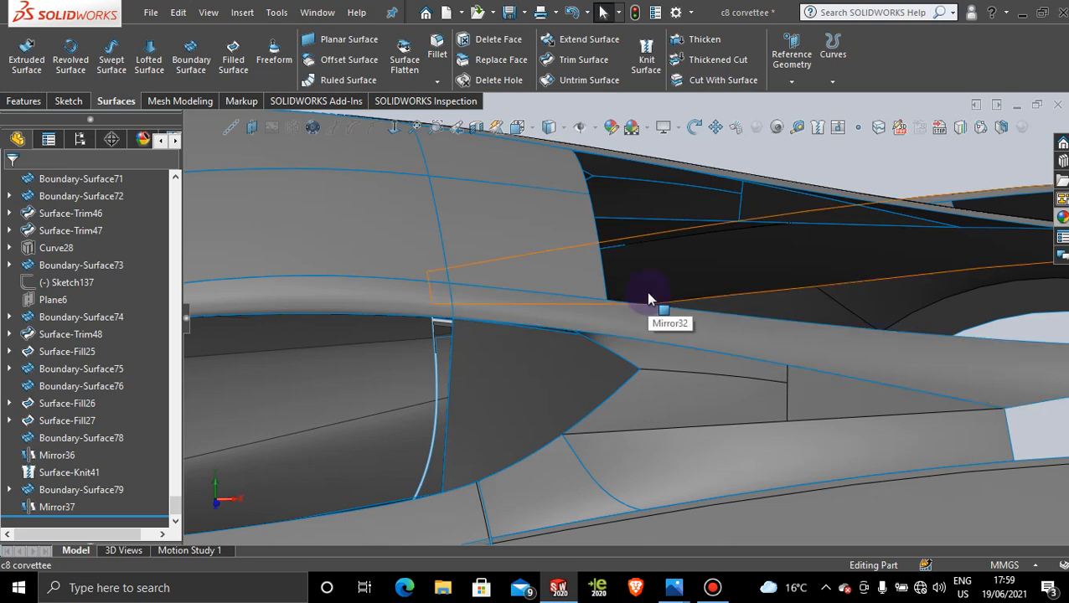
{"action": "middle_click_drag", "start_coordinate": [640, 352], "coordinate": [609, 333]}
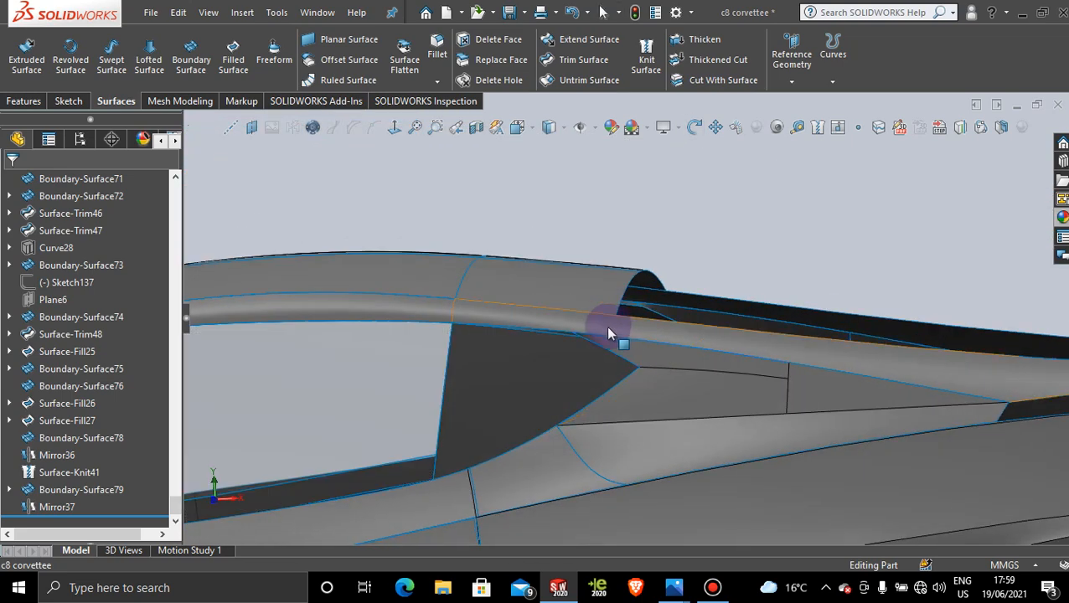
{"action": "scroll", "coordinate": [597, 345], "scroll_direction": "down", "scroll_amount": 5}
{"action": "scroll", "coordinate": [588, 345], "scroll_direction": "up", "scroll_amount": 2}
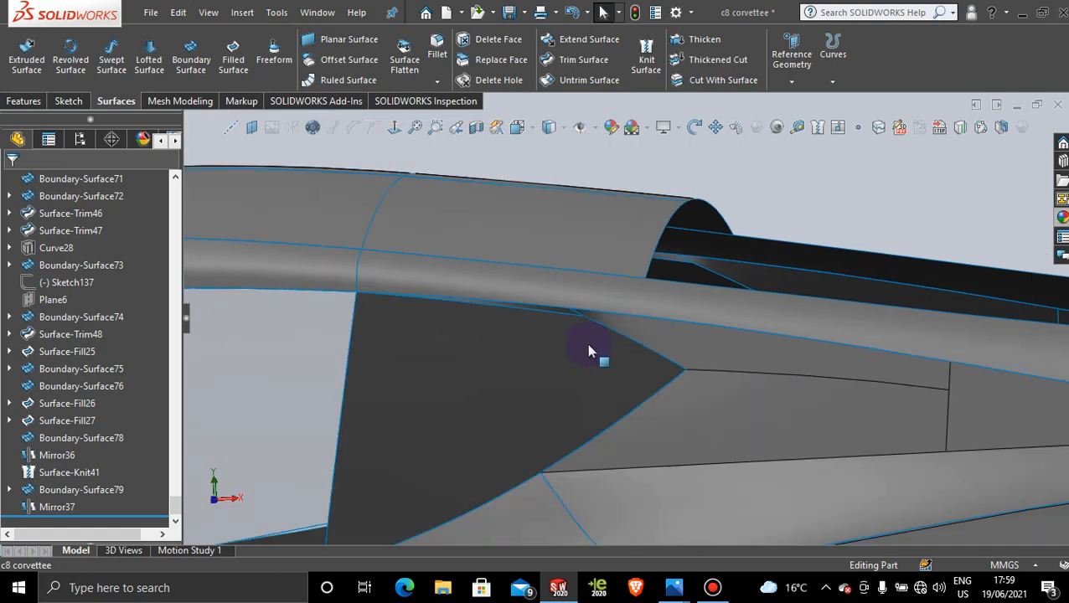
{"action": "scroll", "coordinate": [588, 345], "scroll_direction": "up", "scroll_amount": 2}
{"action": "middle_click_drag", "start_coordinate": [537, 338], "coordinate": [611, 318]}
{"action": "scroll", "coordinate": [611, 317], "scroll_direction": "down", "scroll_amount": 2}
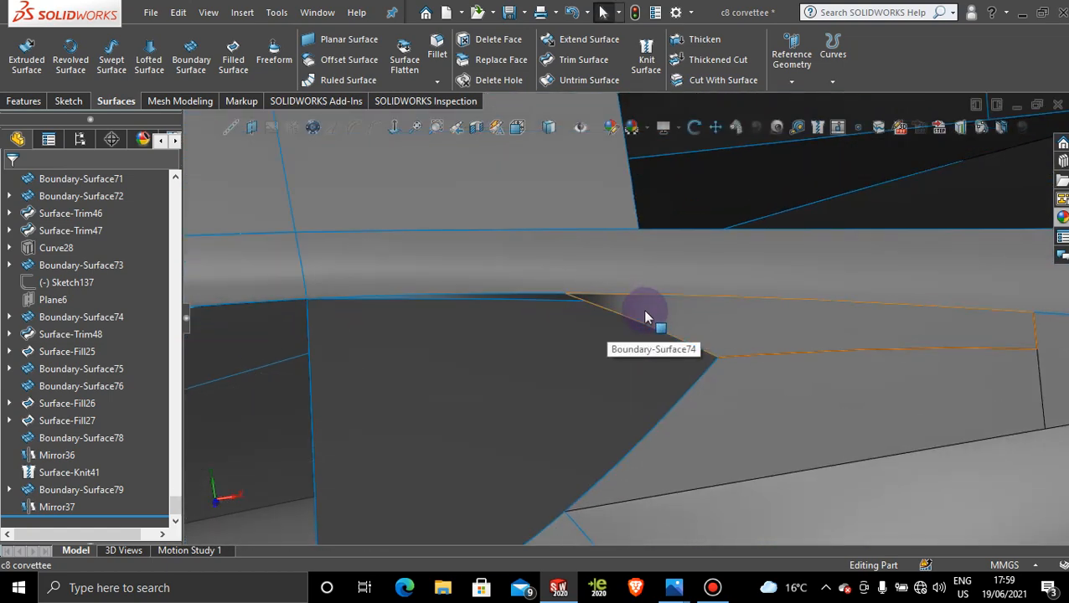
{"action": "scroll", "coordinate": [695, 363], "scroll_direction": "up", "scroll_amount": 3}
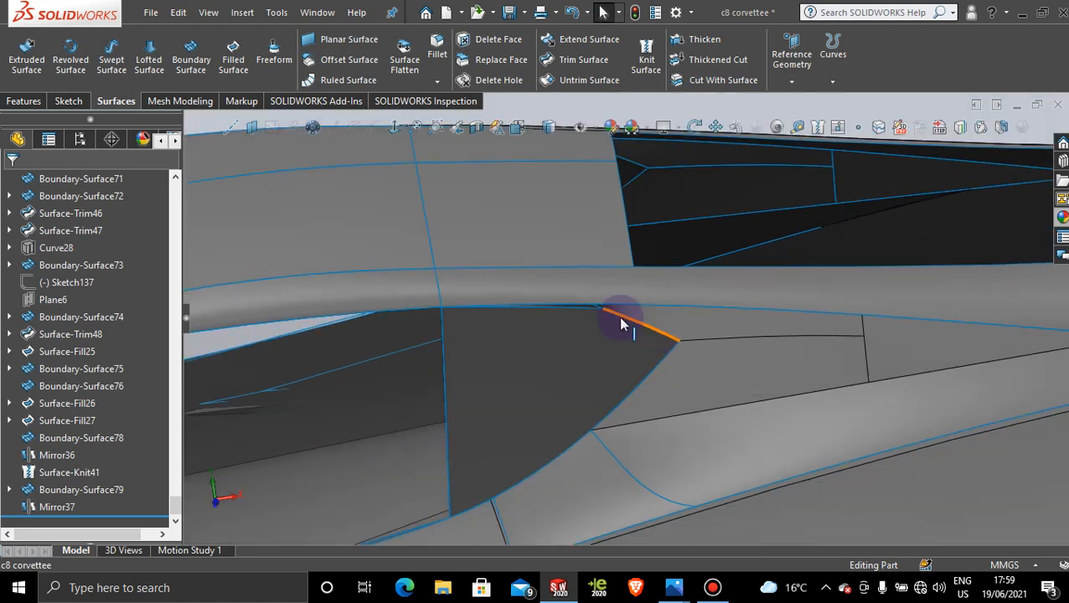
{"action": "scroll", "coordinate": [625, 353], "scroll_direction": "up", "scroll_amount": 2}
{"action": "mouse_move", "coordinate": [625, 353]}
{"action": "middle_mouse_down"}
{"action": "mouse_move", "coordinate": [569, 310]}
{"action": "mouse_move", "coordinate": [551, 362]}
{"action": "mouse_move", "coordinate": [597, 410]}
{"action": "mouse_move", "coordinate": [640, 363]}
{"action": "middle_mouse_up"}
{"action": "scroll", "coordinate": [711, 296], "scroll_direction": "up", "scroll_amount": 4}
{"action": "middle_click_drag", "start_coordinate": [680, 281], "coordinate": [603, 286]}
{"action": "scroll", "coordinate": [603, 282], "scroll_direction": "down", "scroll_amount": 5}
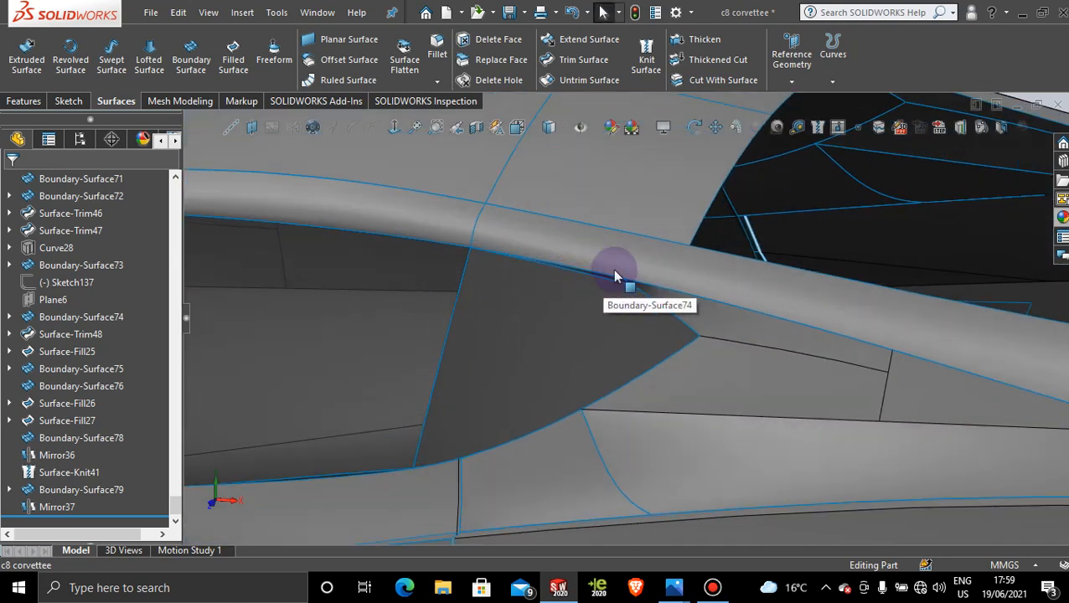
{"action": "scroll", "coordinate": [644, 370], "scroll_direction": "up", "scroll_amount": 2}
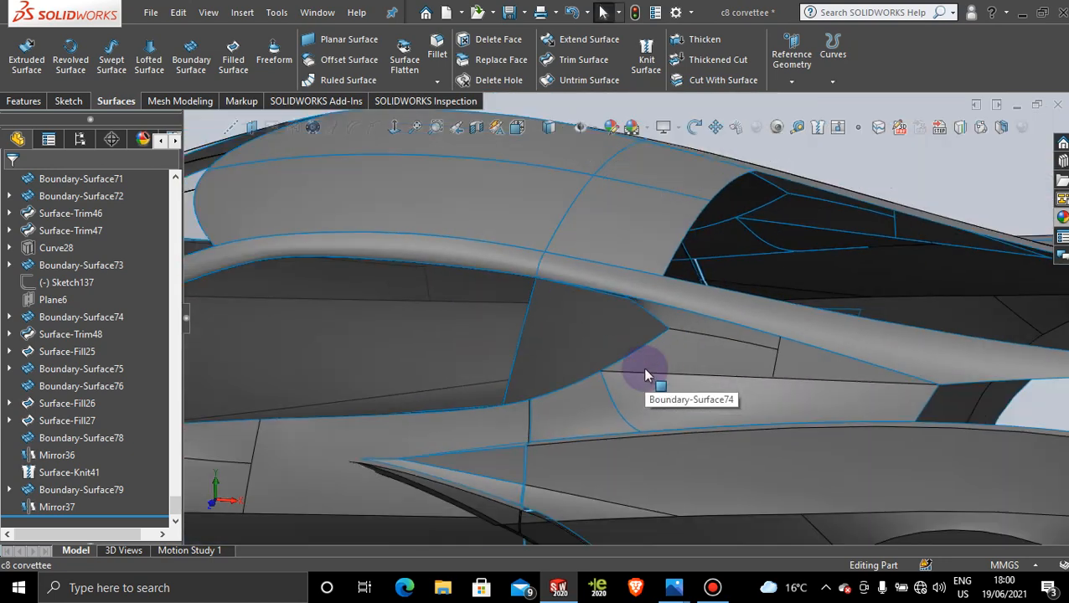
{"action": "scroll", "coordinate": [646, 374], "scroll_direction": "up", "scroll_amount": 6}
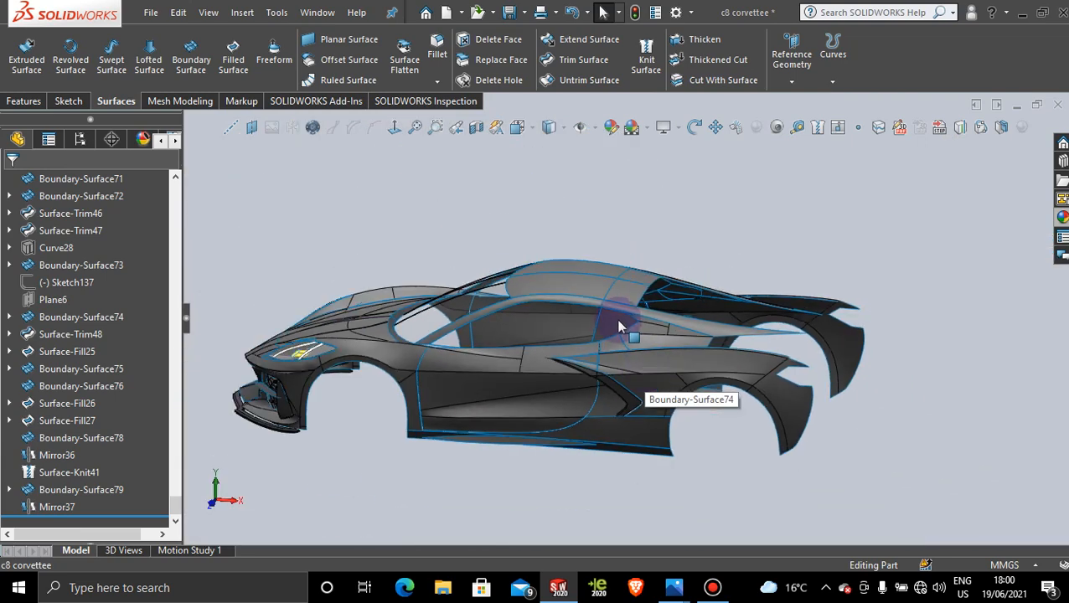
{"action": "middle_click_drag", "start_coordinate": [616, 320], "coordinate": [587, 368]}
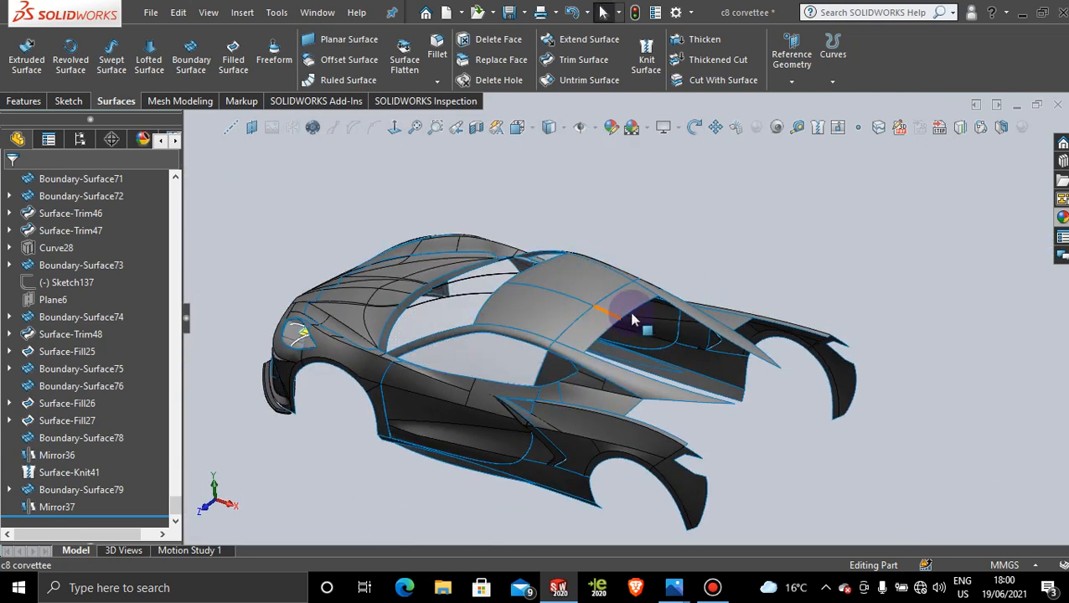
{"action": "middle_click_drag", "start_coordinate": [650, 353], "coordinate": [632, 382]}
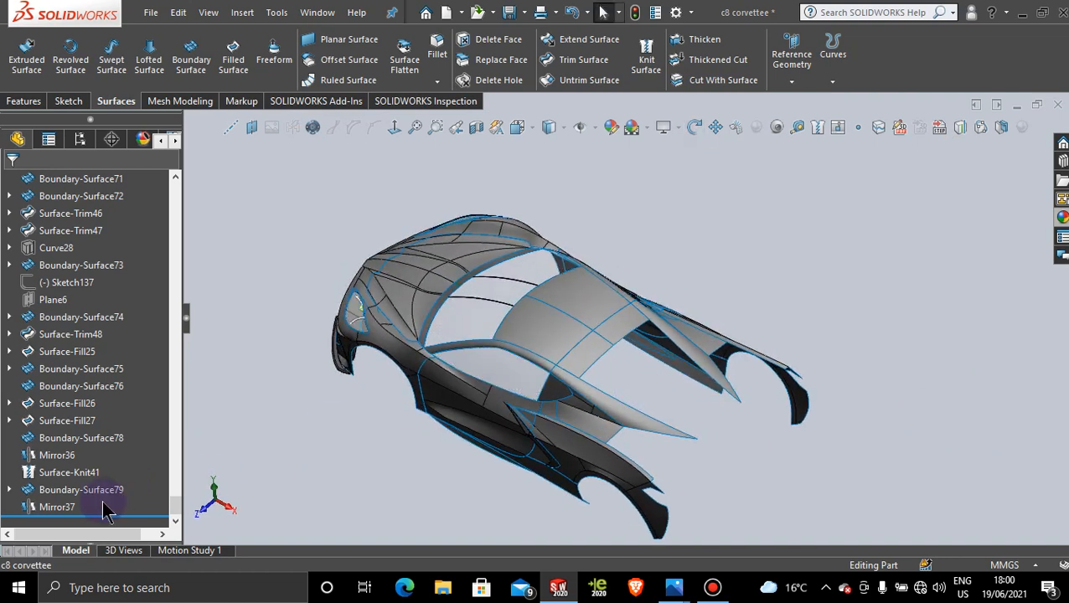
Knit the four roof surfaces Mirror35, Surface-Fill24, Boundary-Surface79 and Mirror37 into one surface.
{"action": "left_click", "coordinate": [646, 55]}
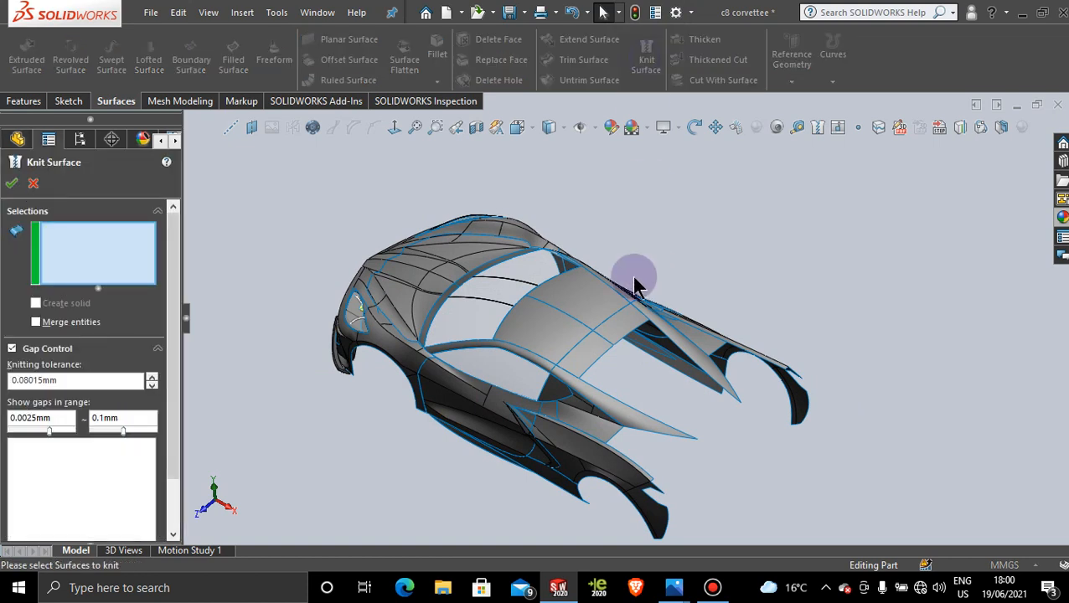
{"action": "left_click", "coordinate": [581, 293]}
{"action": "left_click", "coordinate": [556, 326]}
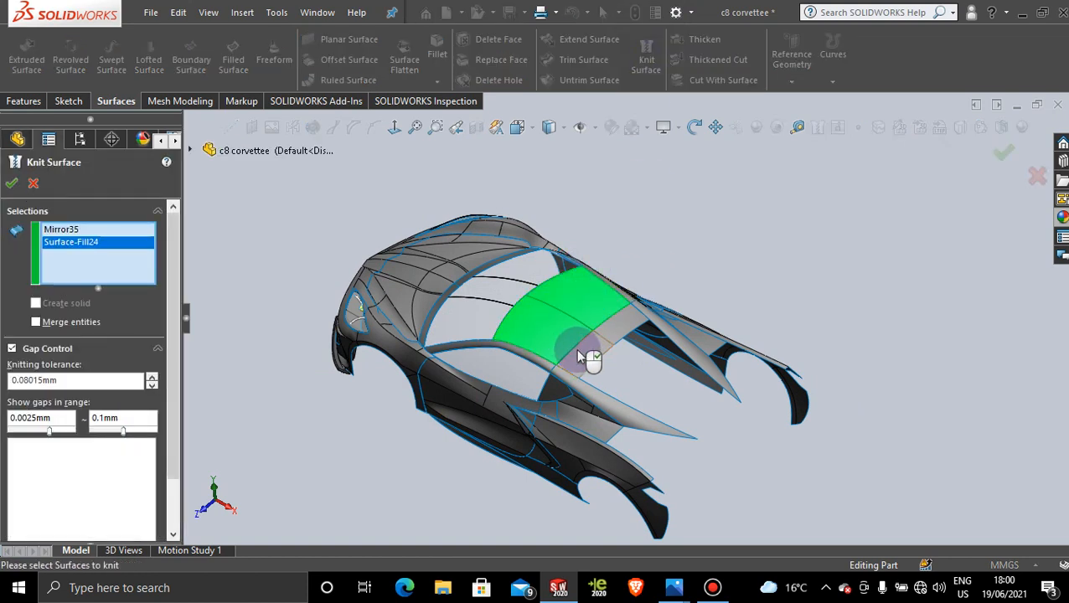
{"action": "left_click", "coordinate": [620, 350]}
{"action": "left_click", "coordinate": [635, 311]}
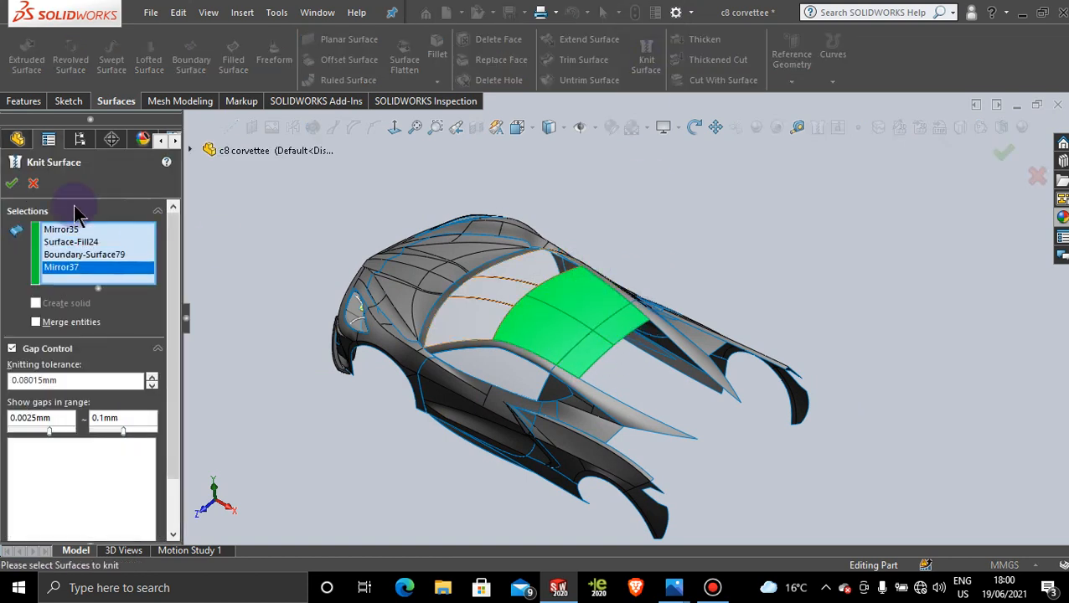
{"action": "left_click", "coordinate": [12, 184]}
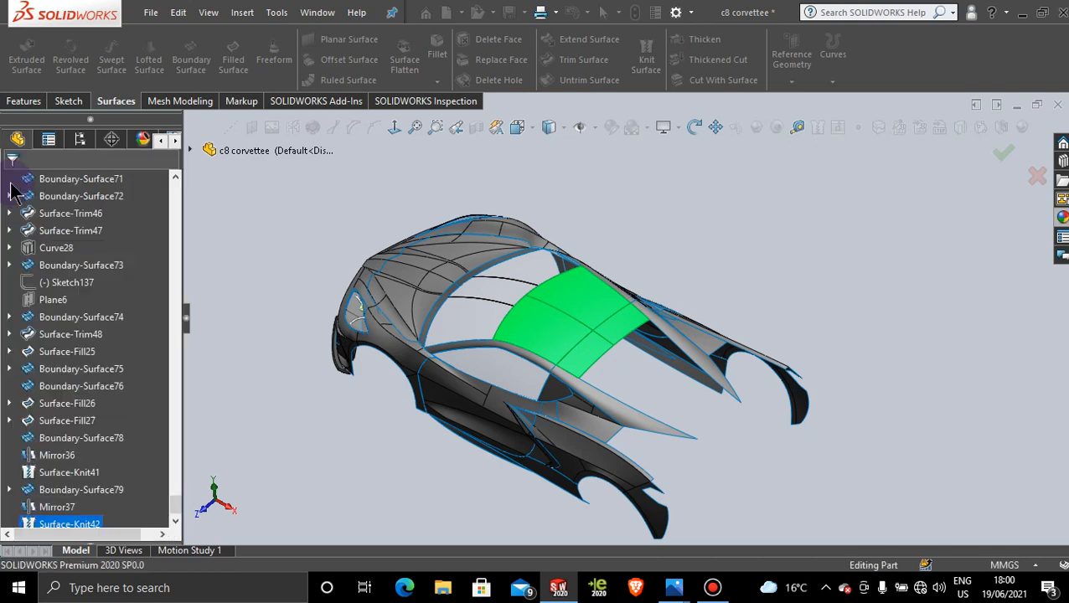
Activate the <Default>_Display State 1 display state for the car model.
{"action": "middle_click_drag", "start_coordinate": [658, 213], "coordinate": [706, 282]}
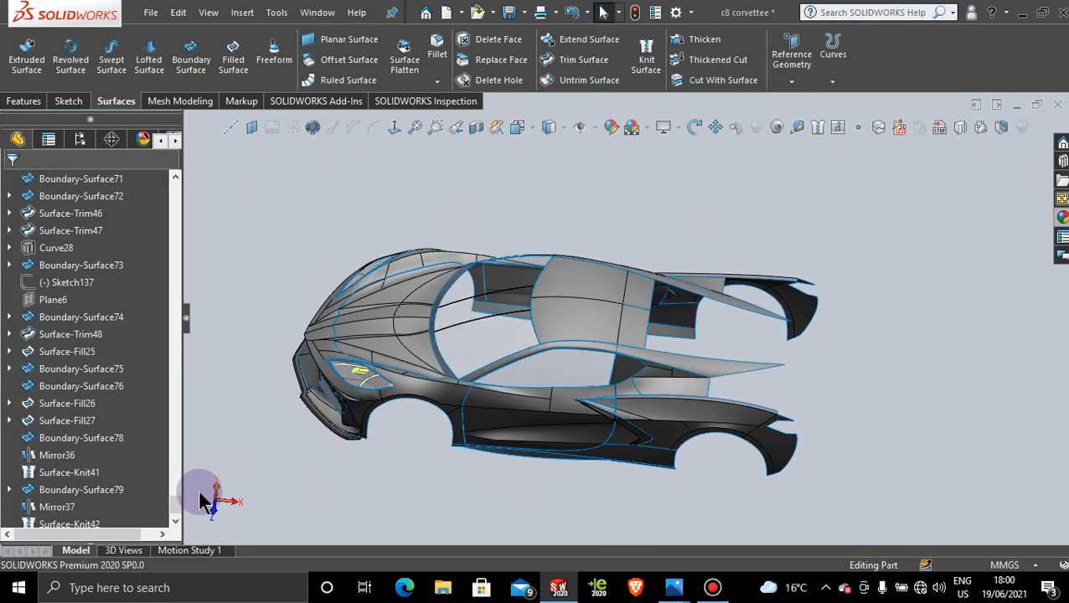
{"action": "left_click", "coordinate": [81, 139]}
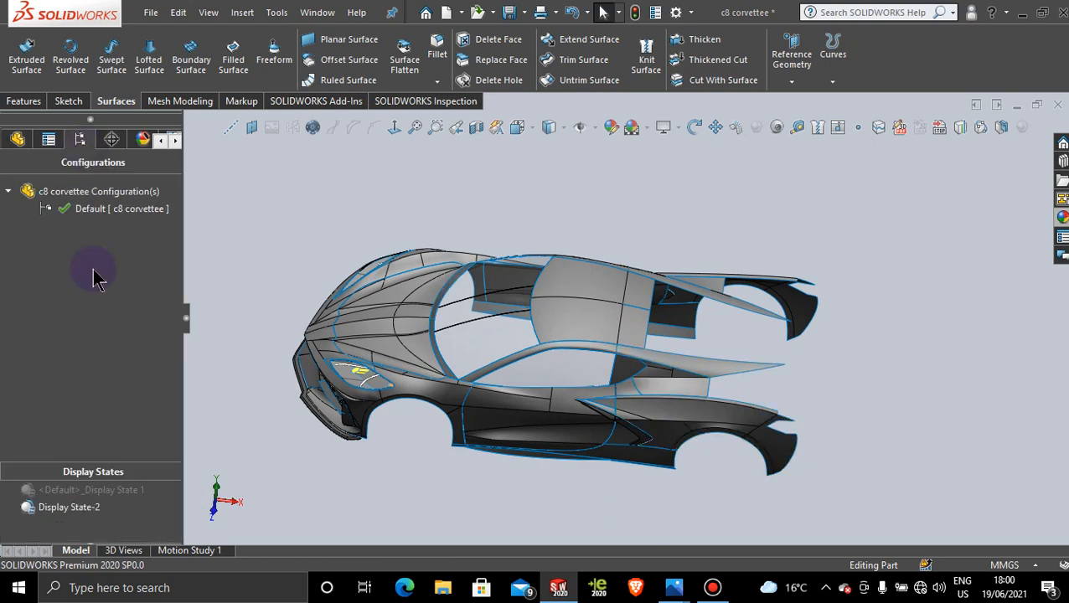
{"action": "left_click", "coordinate": [108, 491]}
{"action": "left_click", "coordinate": [107, 493]}
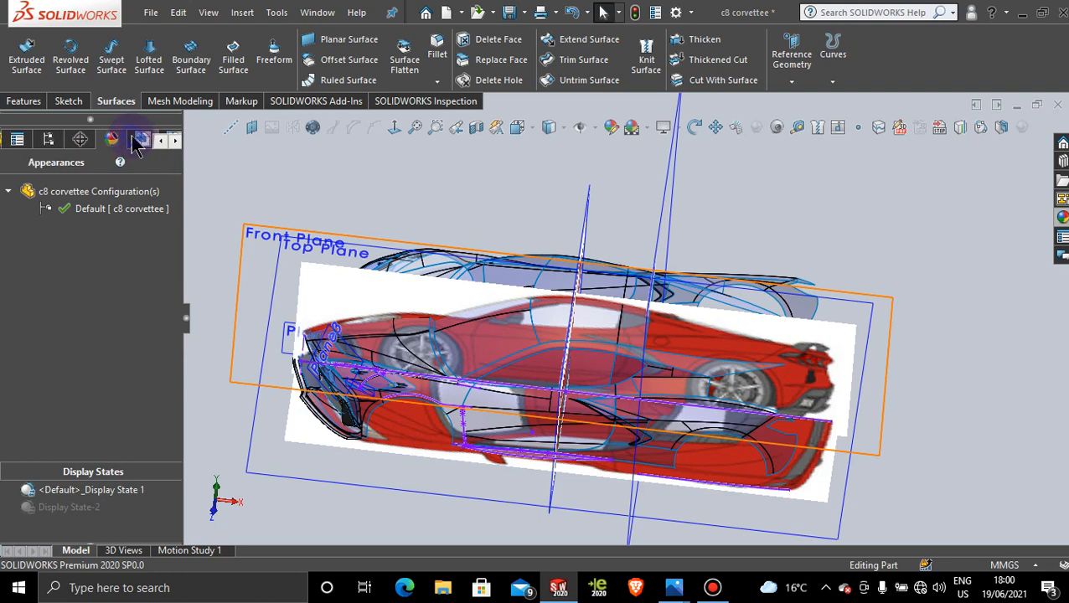
Remove the existing blue glass appearance from the model.
{"action": "left_click", "coordinate": [143, 139]}
{"action": "right_click", "coordinate": [67, 284]}
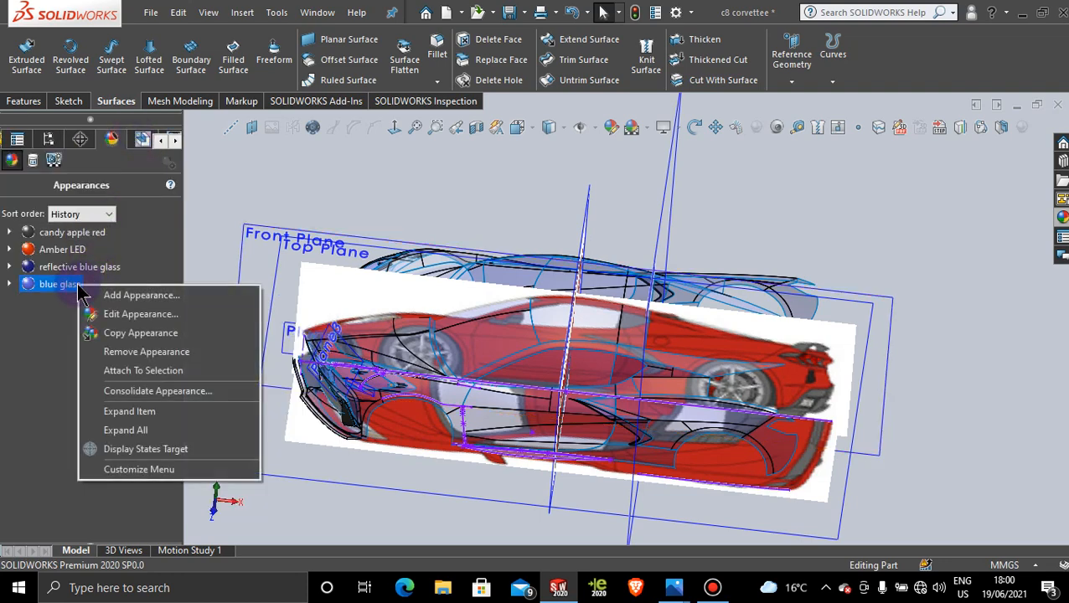
{"action": "left_click", "coordinate": [149, 351]}
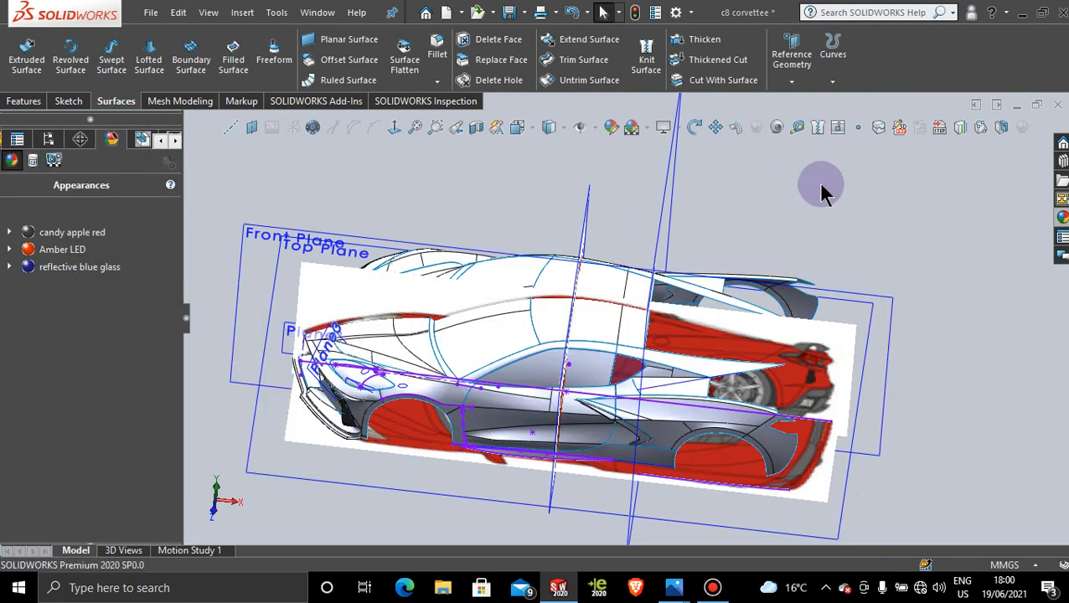
{"action": "middle_click_drag", "start_coordinate": [825, 227], "coordinate": [826, 306]}
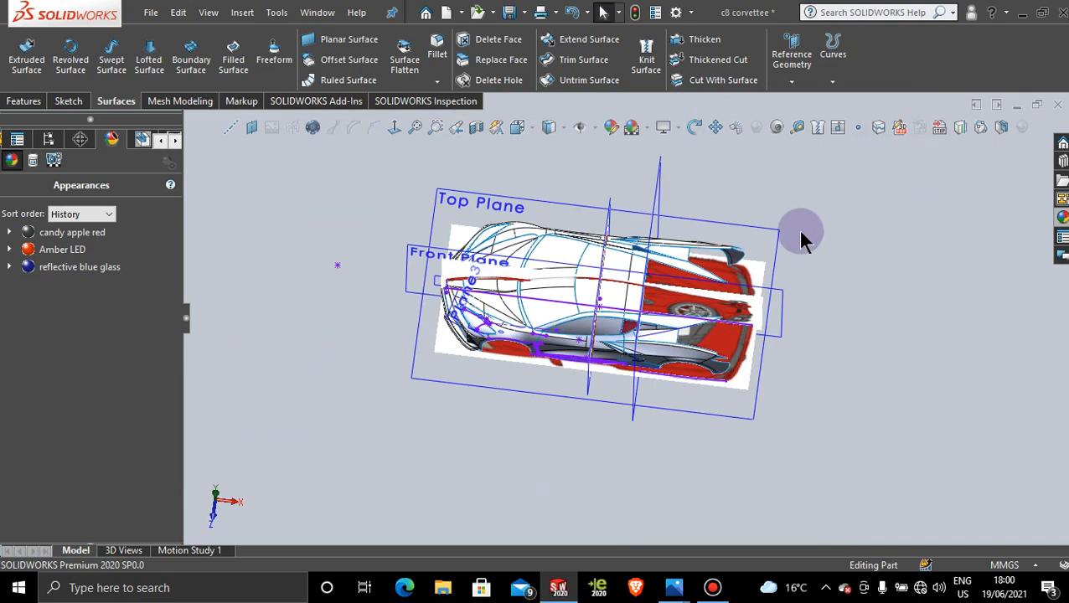
Apply the blue glass appearance from the Gloss glass library to the whole knitted roof surface body.
{"action": "left_click", "coordinate": [1063, 217]}
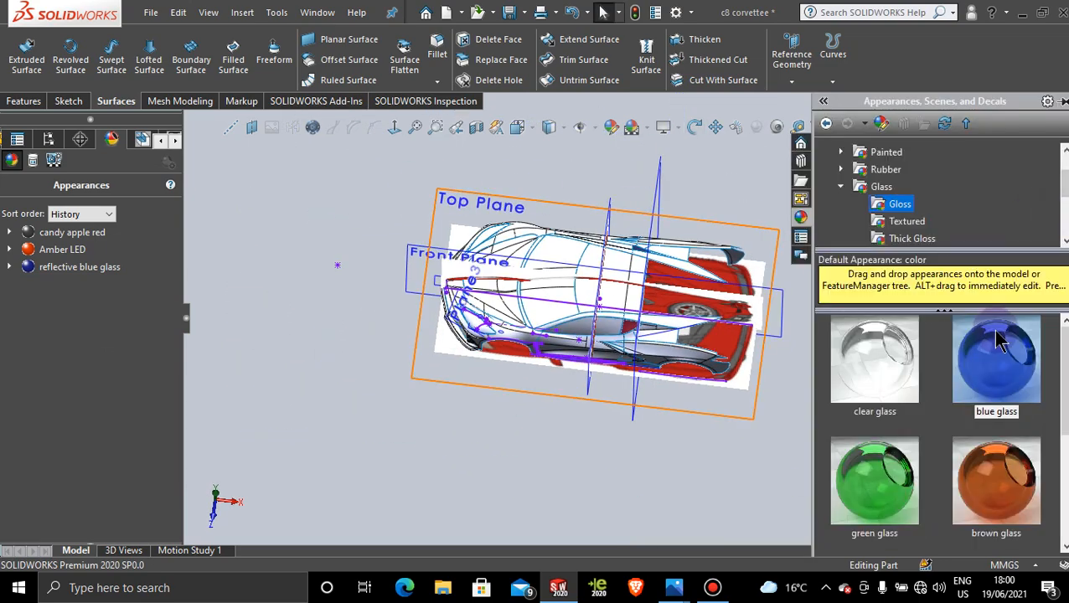
{"action": "left_click_drag", "start_coordinate": [996, 360], "coordinate": [624, 268]}
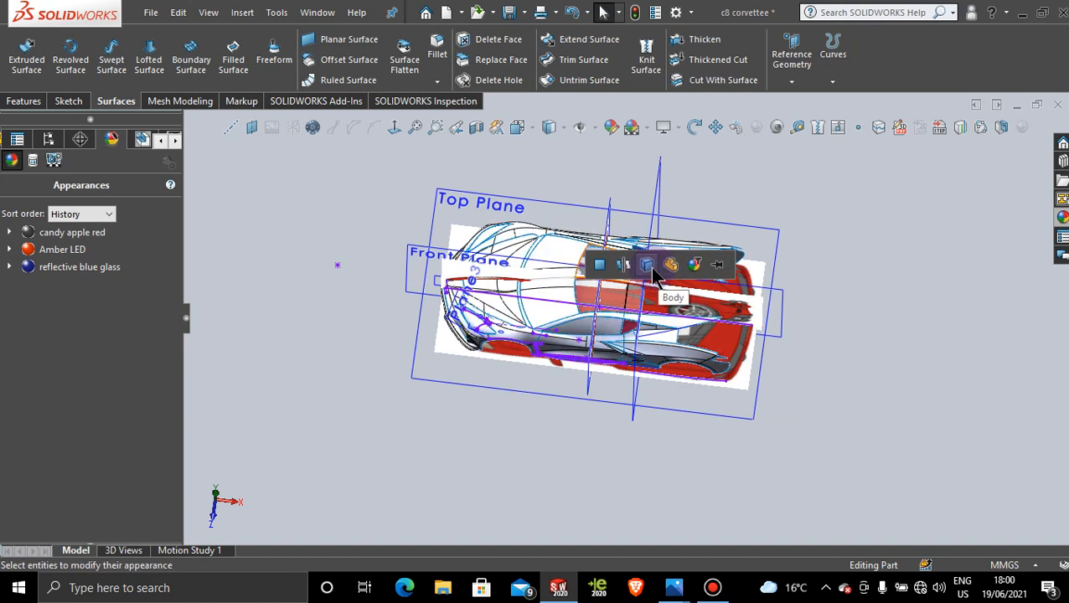
{"action": "left_click", "coordinate": [650, 267]}
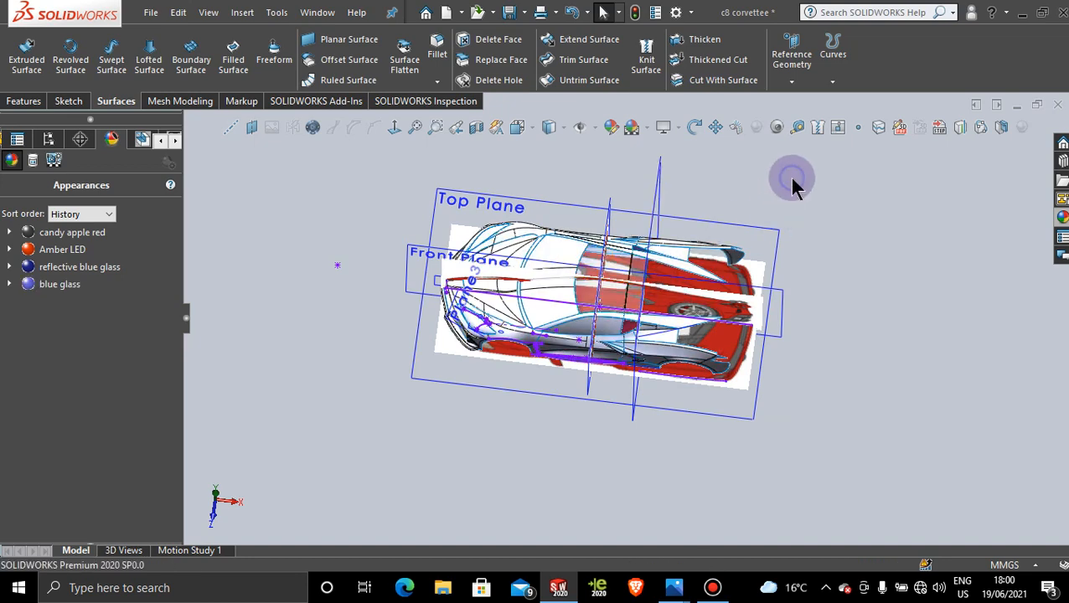
{"action": "middle_click_drag", "start_coordinate": [793, 186], "coordinate": [792, 239]}
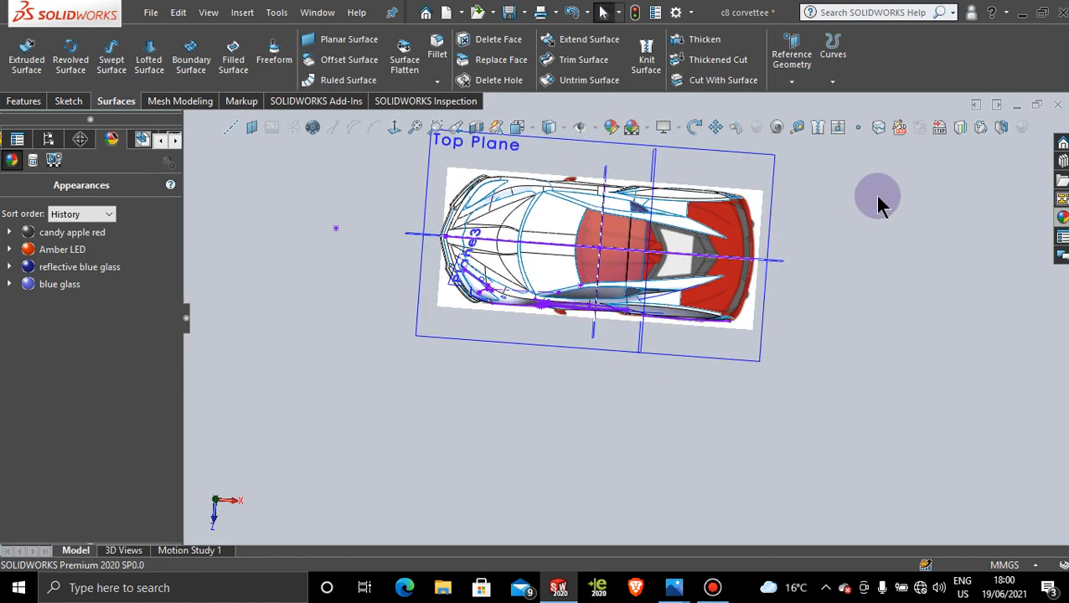
View the model normal to the Top Plane and examine the roof's crease lines in the top-view reference picture.
{"action": "scroll", "coordinate": [838, 197], "scroll_direction": "up", "scroll_amount": 3}
{"action": "left_click", "coordinate": [712, 231]}
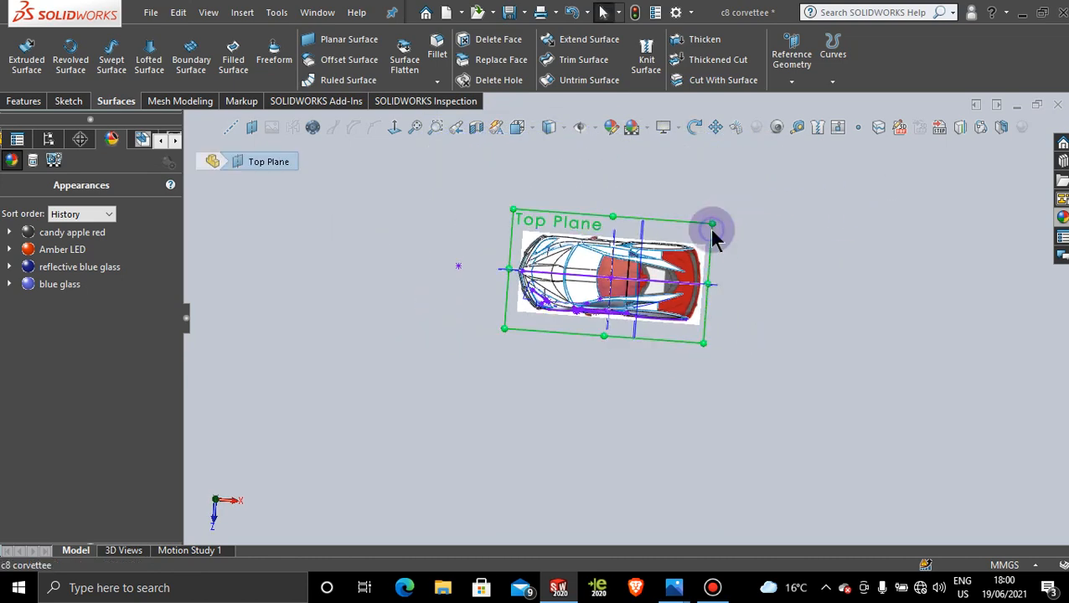
{"action": "left_click", "coordinate": [401, 134]}
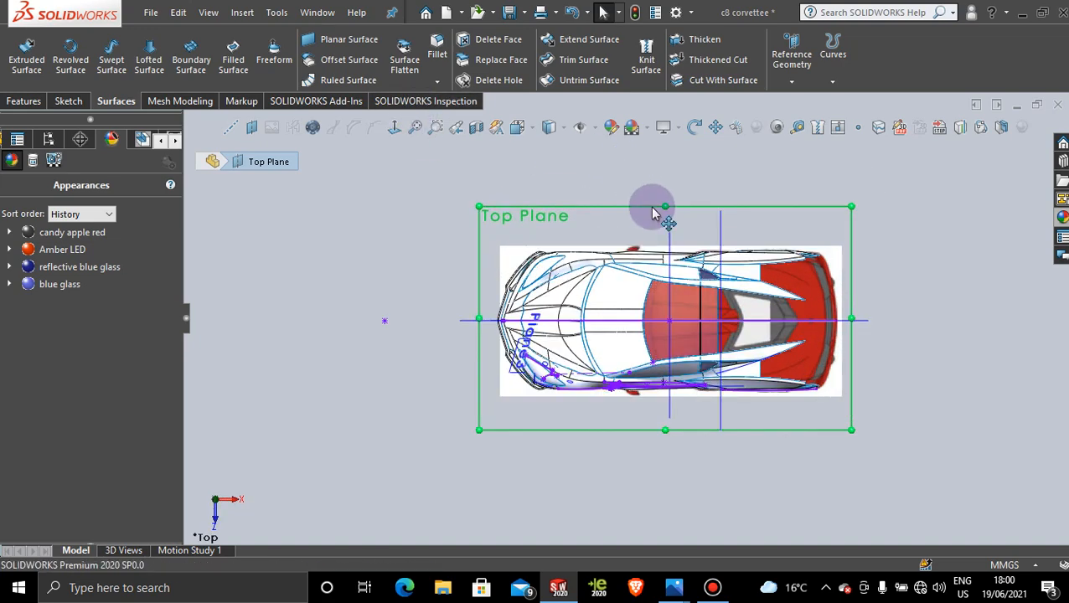
{"action": "scroll", "coordinate": [725, 352], "scroll_direction": "down", "scroll_amount": 3}
{"action": "scroll", "coordinate": [668, 261], "scroll_direction": "down", "scroll_amount": 5}
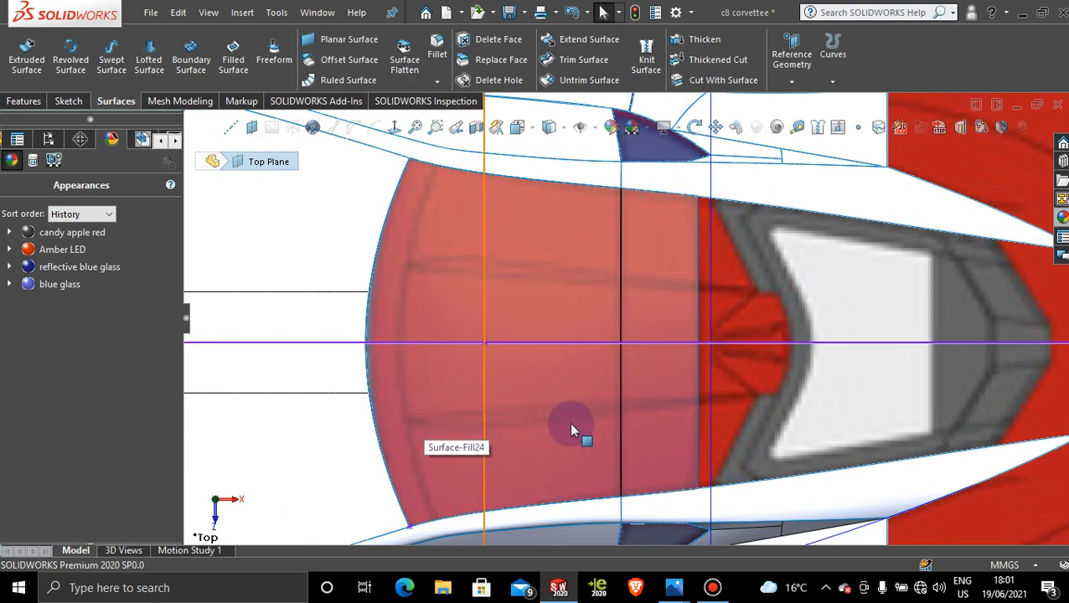
{"action": "left_click", "coordinate": [514, 414]}
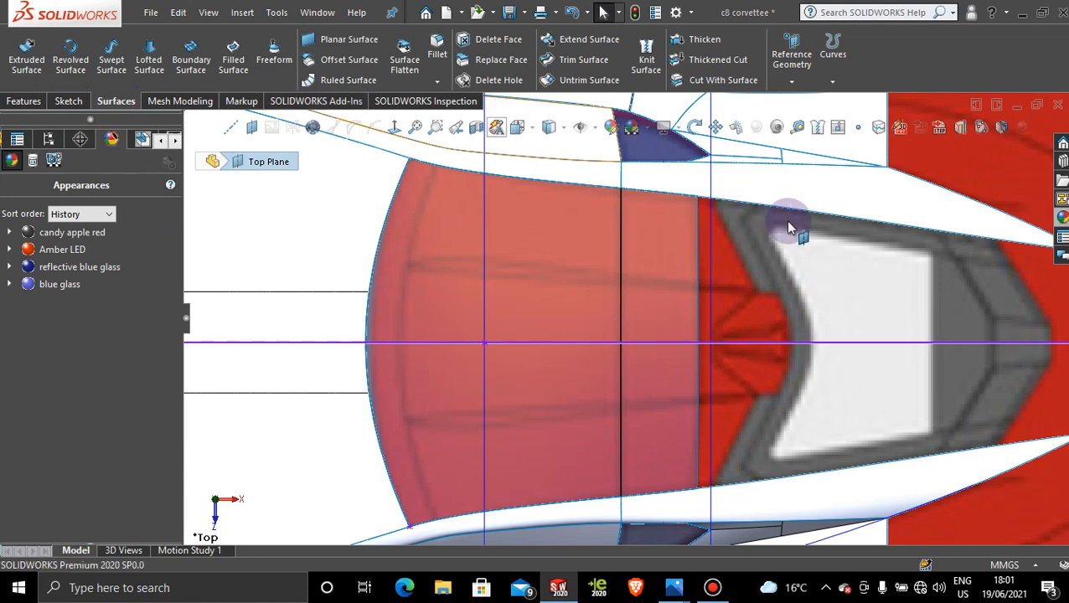
{"action": "scroll", "coordinate": [735, 224], "scroll_direction": "up", "scroll_amount": 3}
{"action": "scroll", "coordinate": [735, 225], "scroll_direction": "up", "scroll_amount": 2}
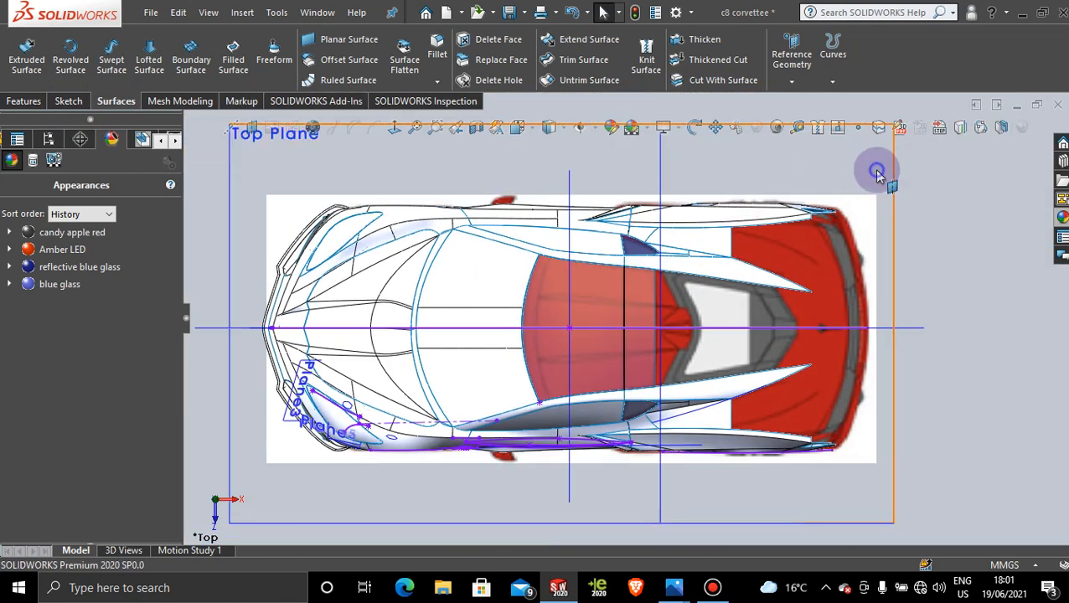
Start a sketch on the Top Plane and draw a two-point spline about 164 mm long along the roof crease to the rear window frame.
{"action": "left_click", "coordinate": [958, 127]}
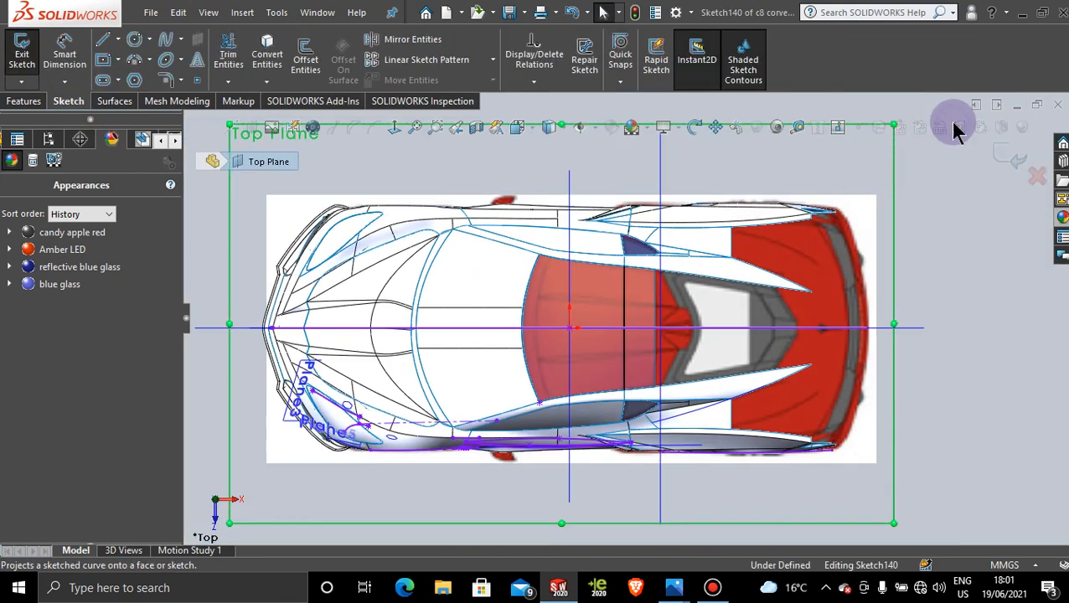
{"action": "scroll", "coordinate": [602, 299], "scroll_direction": "down", "scroll_amount": 2}
{"action": "scroll", "coordinate": [696, 343], "scroll_direction": "down", "scroll_amount": 4}
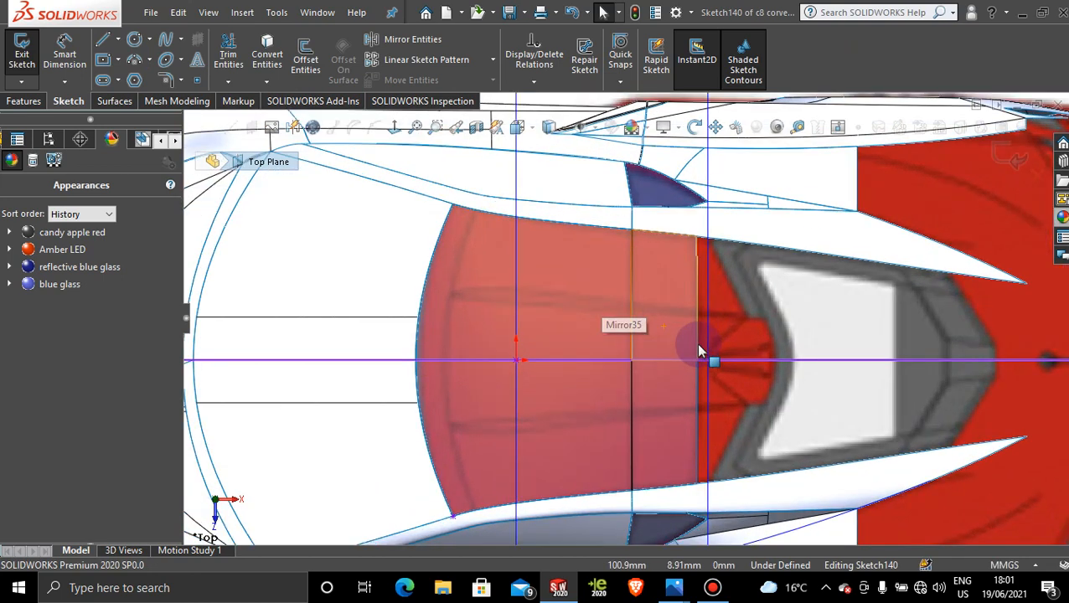
{"action": "scroll", "coordinate": [601, 353], "scroll_direction": "up", "scroll_amount": 4}
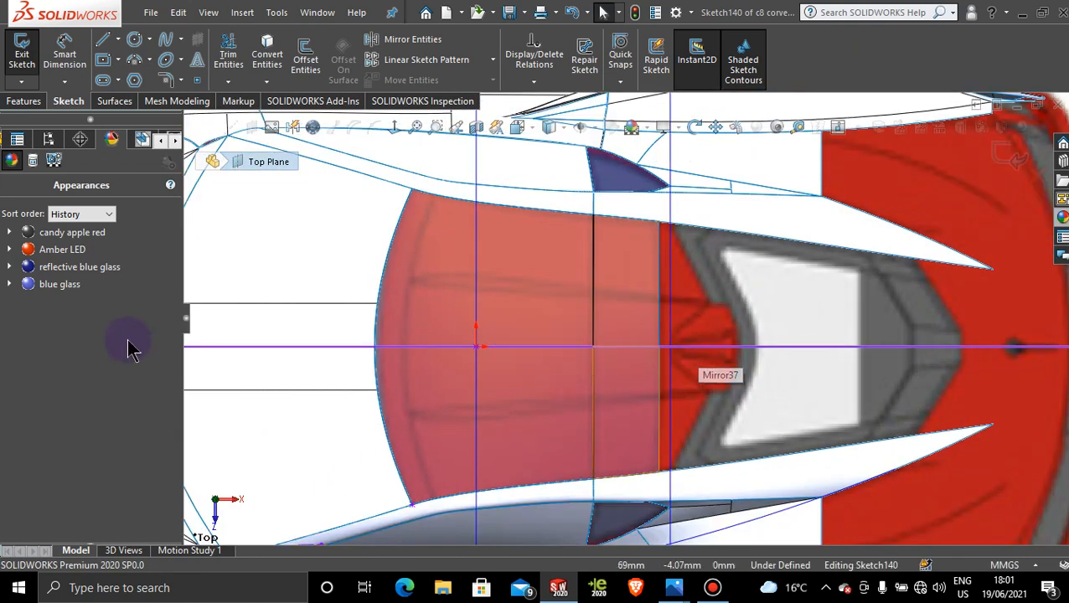
{"action": "left_click", "coordinate": [165, 39]}
{"action": "scroll", "coordinate": [530, 436], "scroll_direction": "down", "scroll_amount": 1}
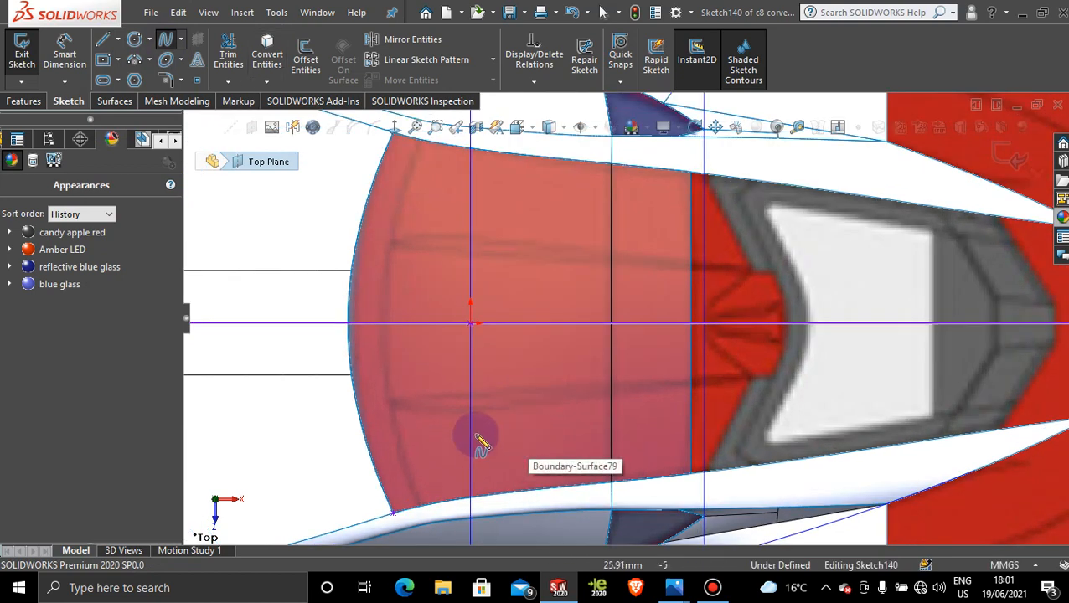
{"action": "left_click", "coordinate": [391, 401]}
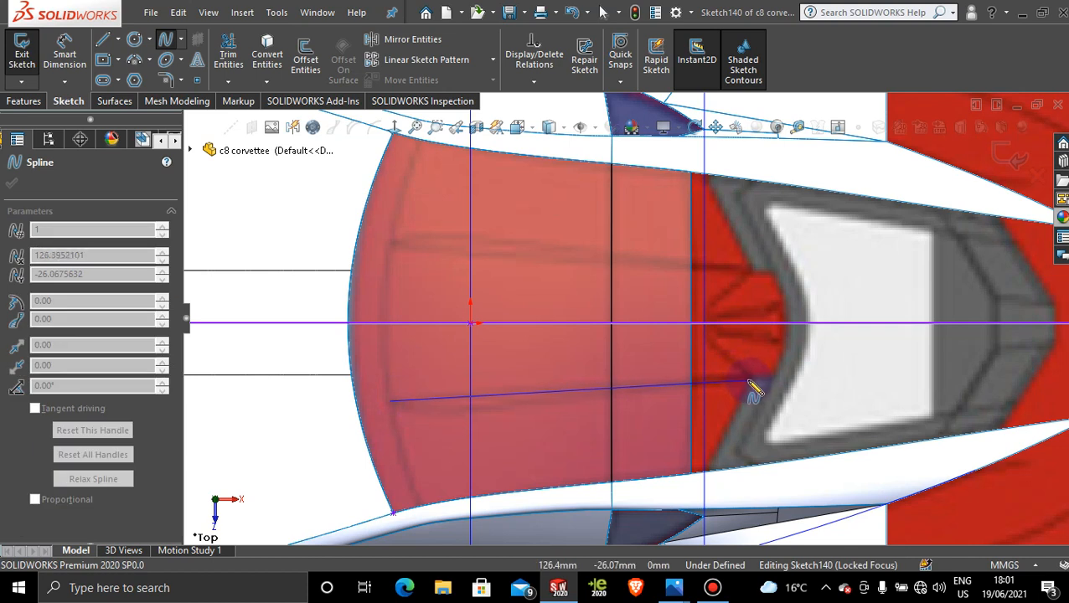
{"action": "left_click", "coordinate": [752, 380]}
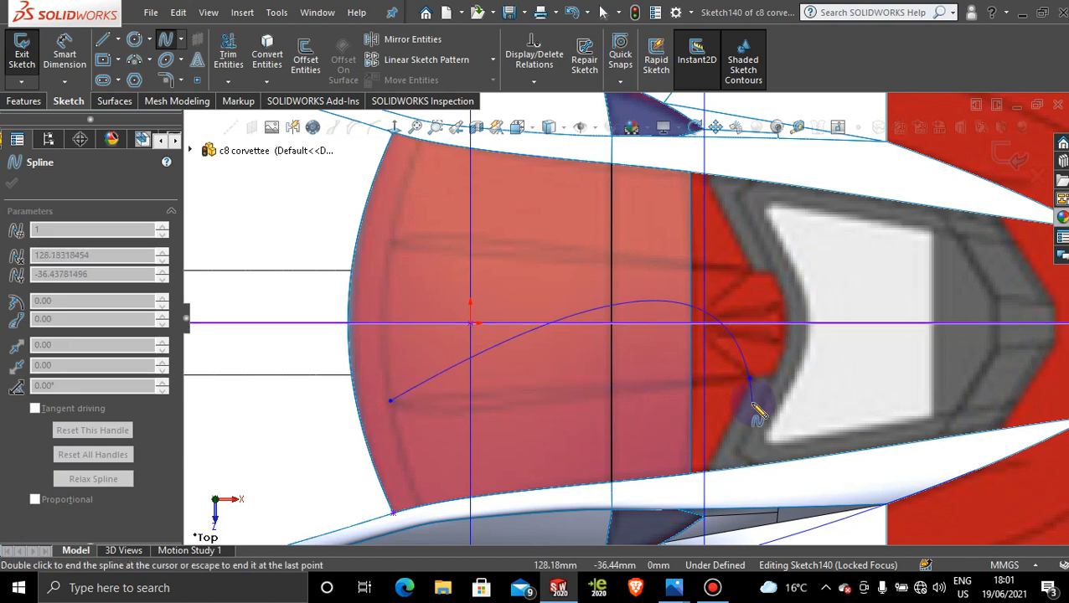
{"action": "key", "text": "Escape"}
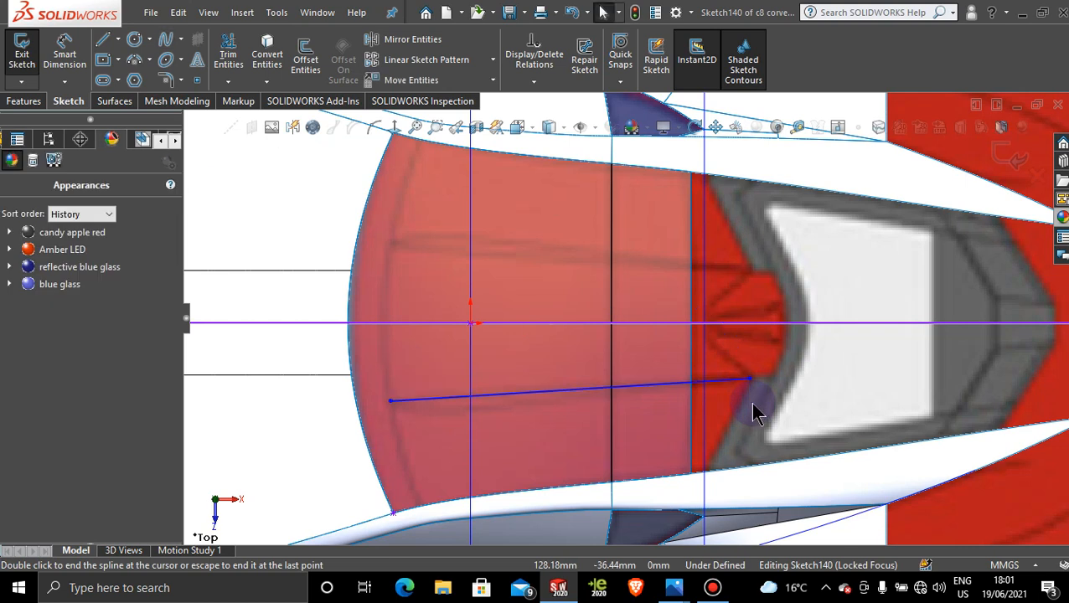
Bend the roof crease spline with the tangent handle at its front end to follow the crease in the reference picture.
{"action": "left_click", "coordinate": [557, 399]}
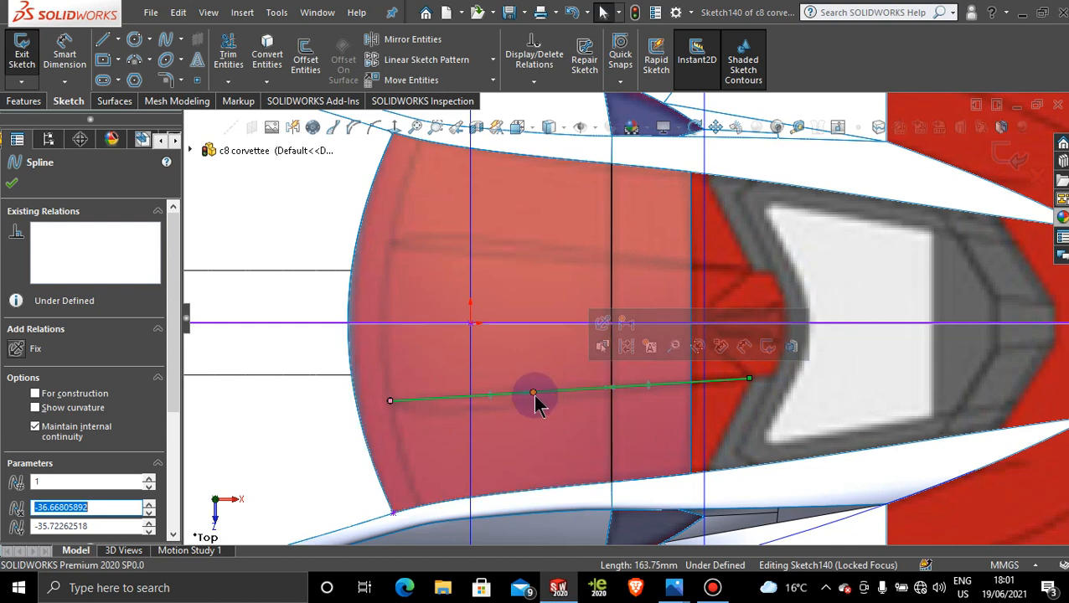
{"action": "left_click_drag", "start_coordinate": [534, 396], "coordinate": [467, 412]}
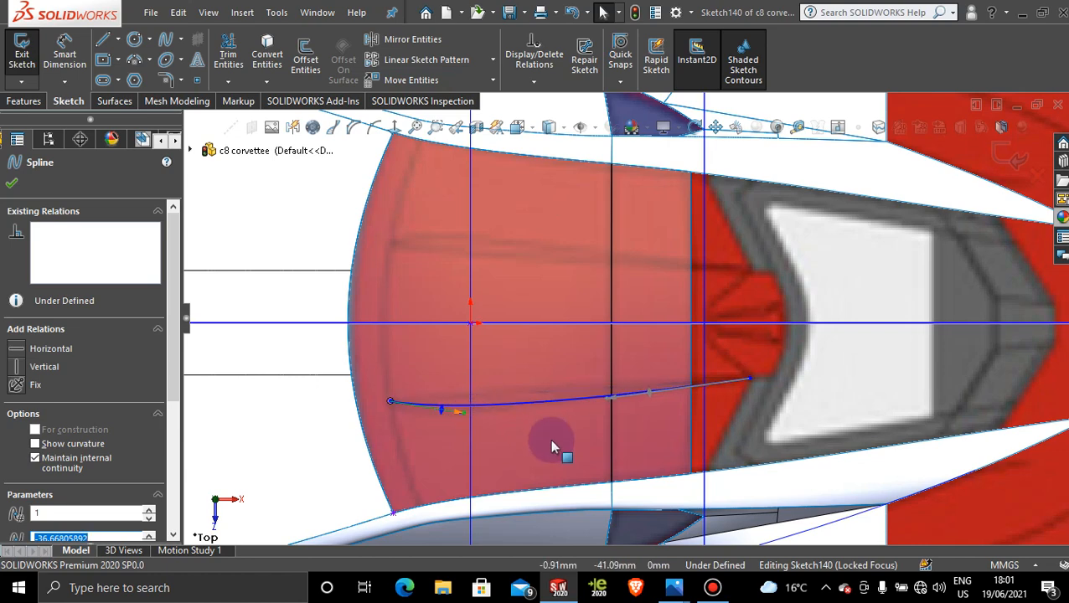
{"action": "scroll", "coordinate": [550, 444], "scroll_direction": "up", "scroll_amount": 3}
{"action": "scroll", "coordinate": [530, 402], "scroll_direction": "down", "scroll_amount": 3}
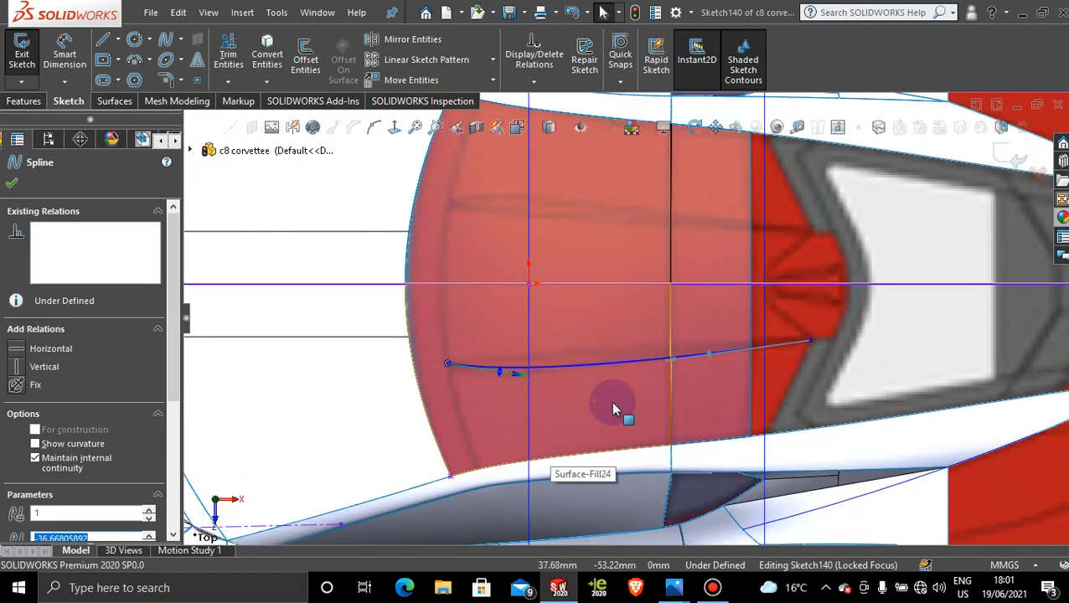
{"action": "scroll", "coordinate": [586, 400], "scroll_direction": "up", "scroll_amount": 4}
{"action": "scroll", "coordinate": [620, 327], "scroll_direction": "down", "scroll_amount": 4}
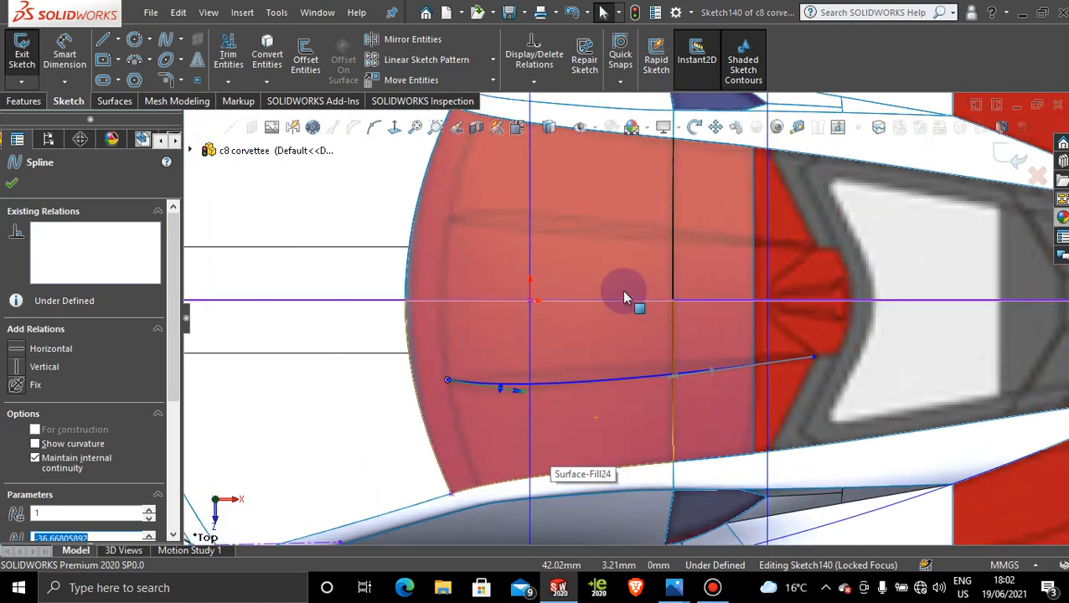
{"action": "scroll", "coordinate": [624, 298], "scroll_direction": "down", "scroll_amount": 1}
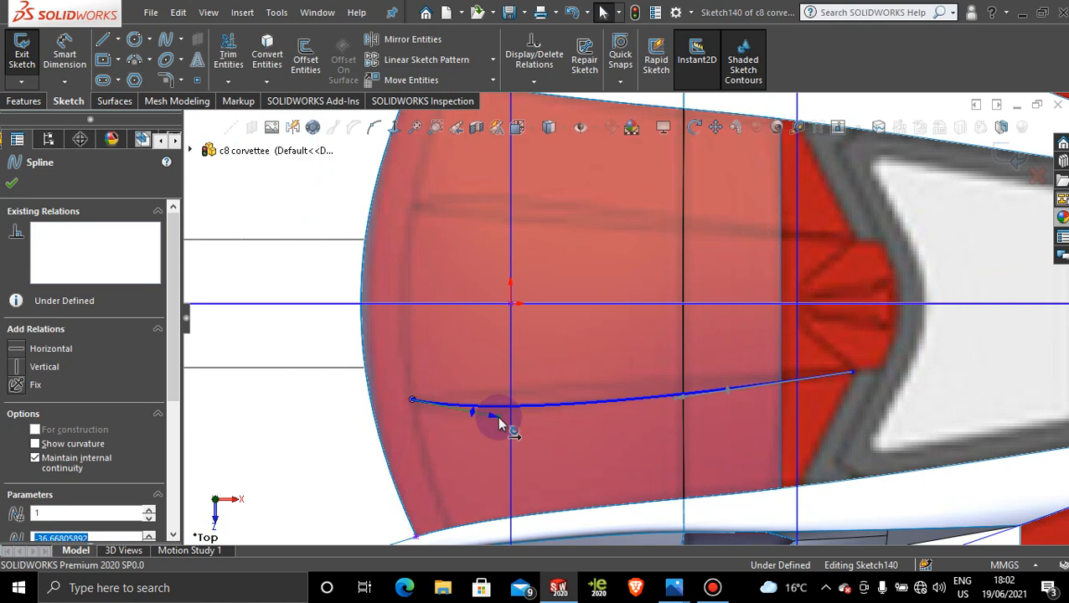
{"action": "scroll", "coordinate": [586, 422], "scroll_direction": "up", "scroll_amount": 2}
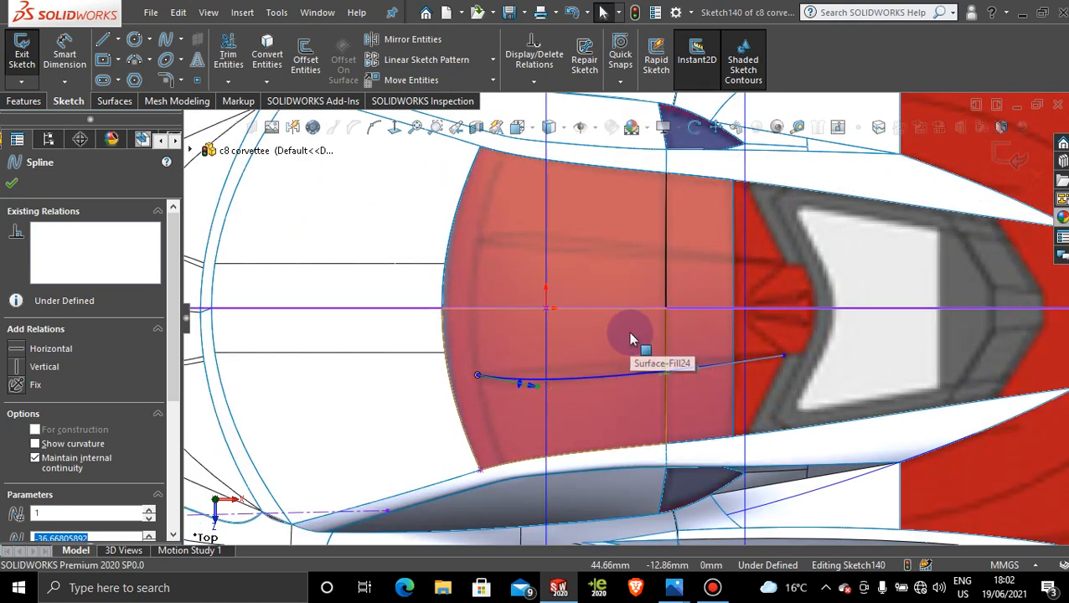
Examine how the spline runs along the roof crease and meets the rear window frame in the top-view reference picture.
{"action": "scroll", "coordinate": [630, 340], "scroll_direction": "up", "scroll_amount": 2}
{"action": "scroll", "coordinate": [627, 333], "scroll_direction": "up", "scroll_amount": 2}
{"action": "scroll", "coordinate": [613, 252], "scroll_direction": "down", "scroll_amount": 4}
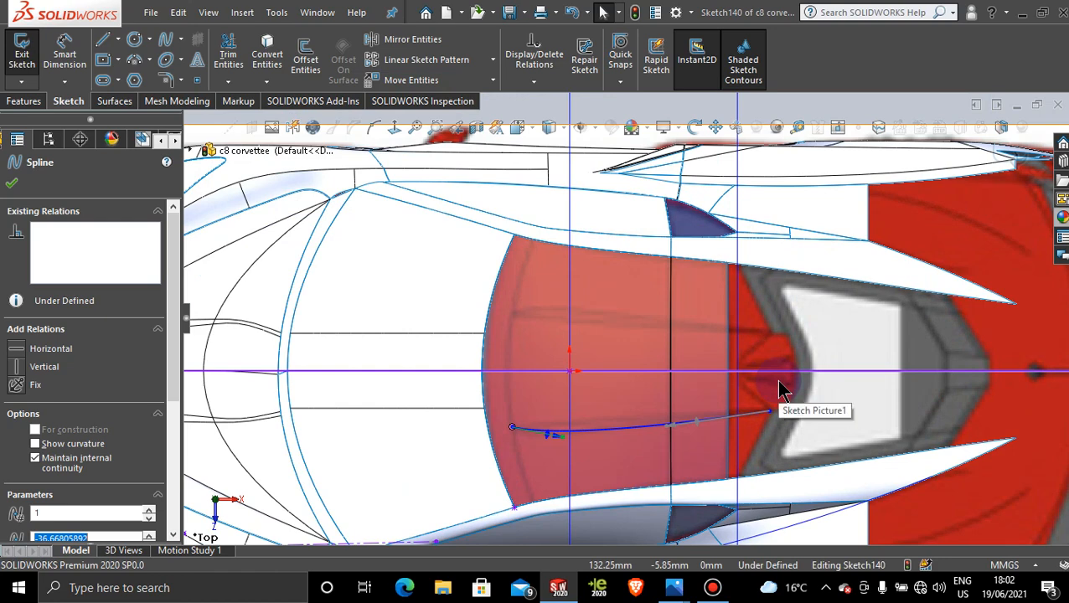
{"action": "scroll", "coordinate": [779, 382], "scroll_direction": "up", "scroll_amount": 2}
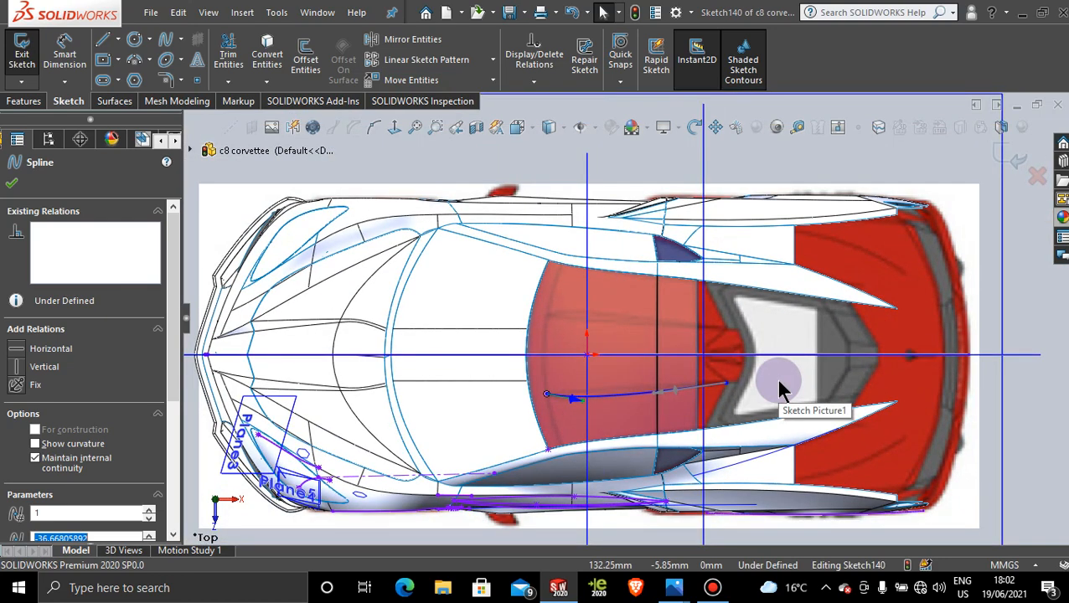
{"action": "scroll", "coordinate": [748, 386], "scroll_direction": "down", "scroll_amount": 2}
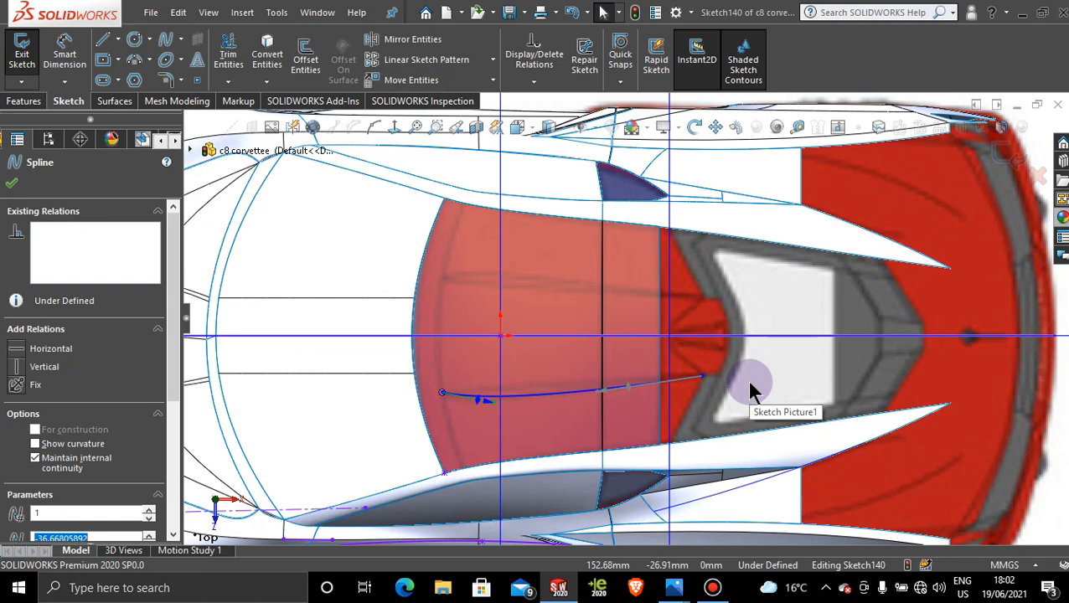
{"action": "scroll", "coordinate": [748, 388], "scroll_direction": "up", "scroll_amount": 3}
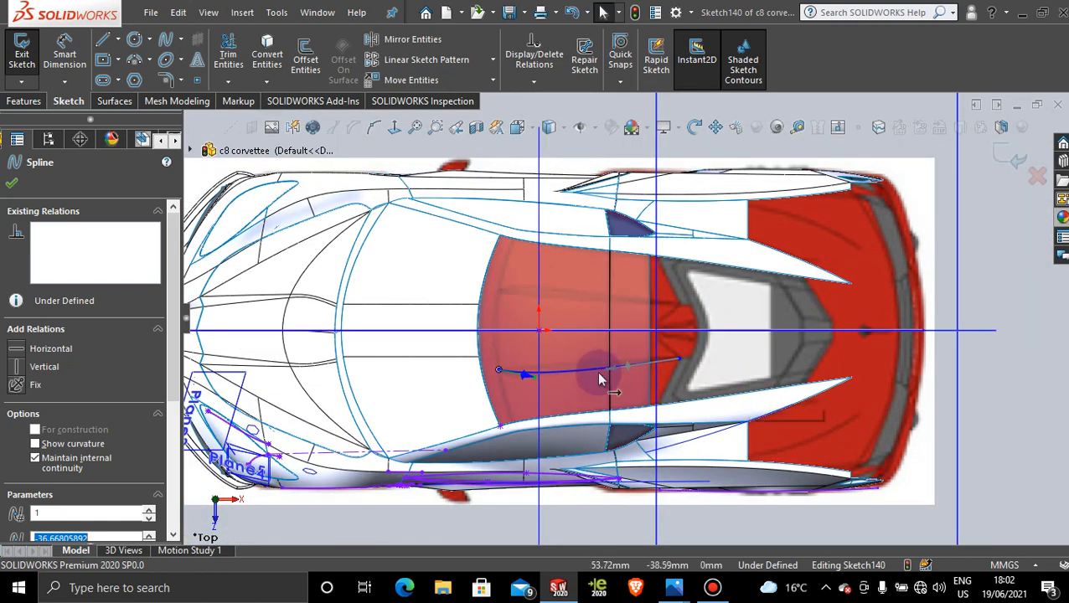
{"action": "scroll", "coordinate": [555, 371], "scroll_direction": "down", "scroll_amount": 3}
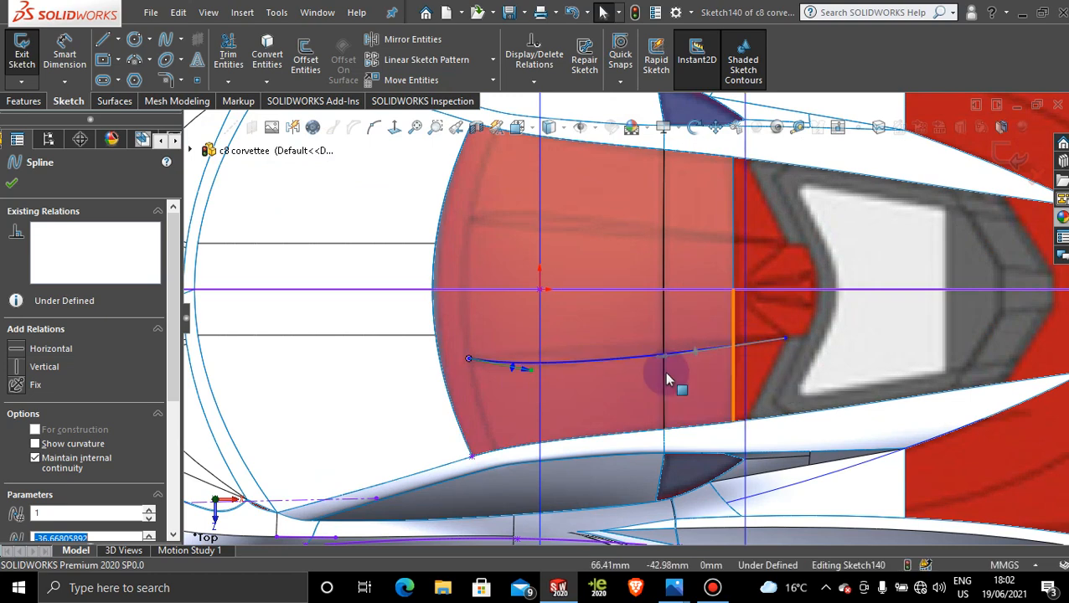
{"action": "scroll", "coordinate": [841, 312], "scroll_direction": "up", "scroll_amount": 6}
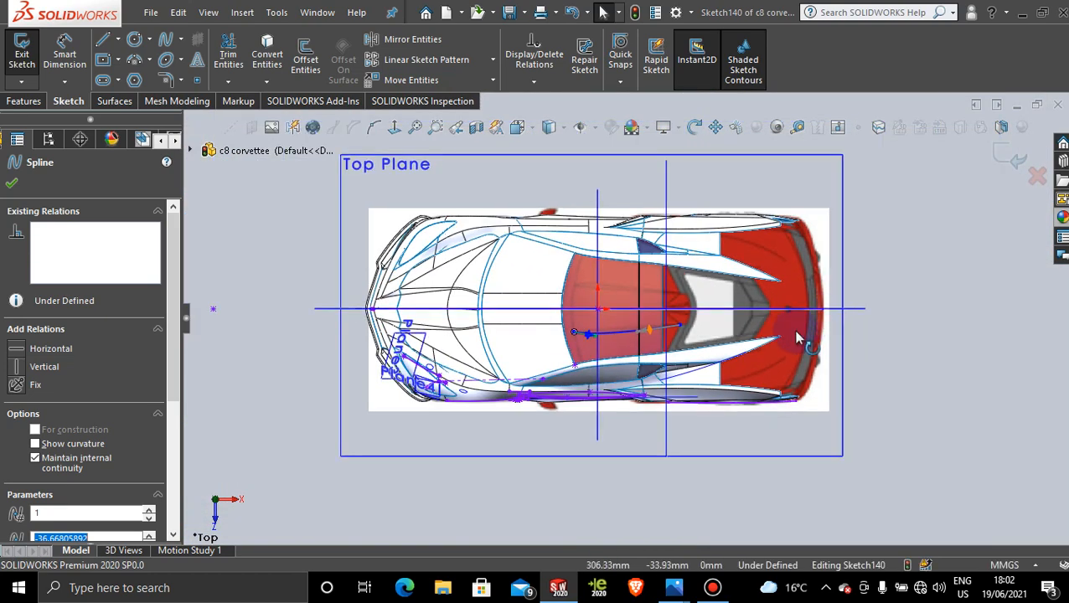
{"action": "scroll", "coordinate": [634, 279], "scroll_direction": "down", "scroll_amount": 2}
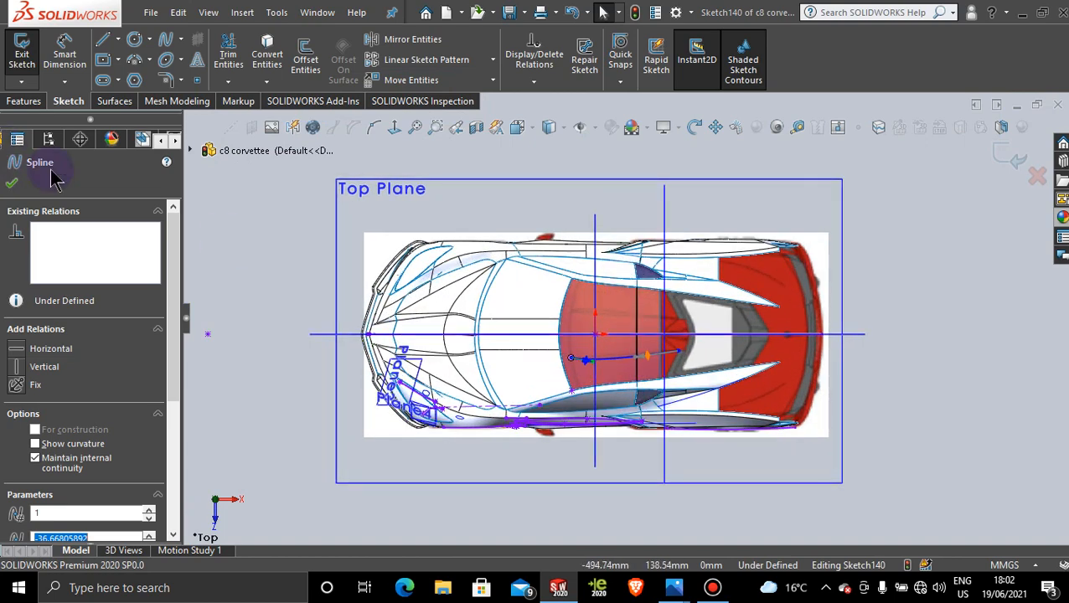
Draw a horizontal centerline behind the car's rear, in line with the origin, as the sketch's symmetry axis.
{"action": "left_click", "coordinate": [117, 39]}
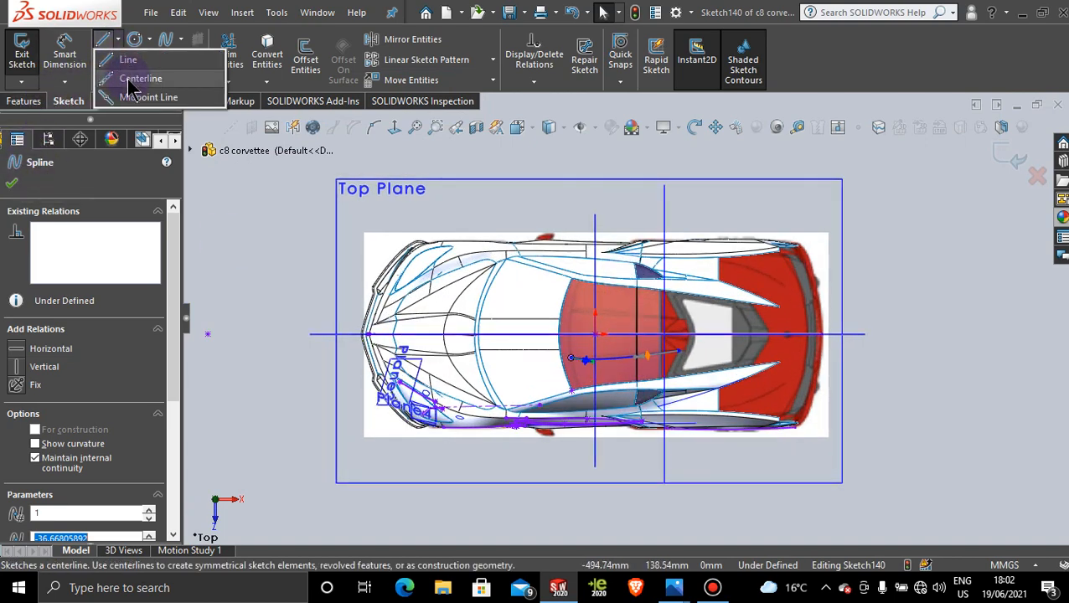
{"action": "left_click", "coordinate": [138, 78]}
{"action": "left_click", "coordinate": [895, 335]}
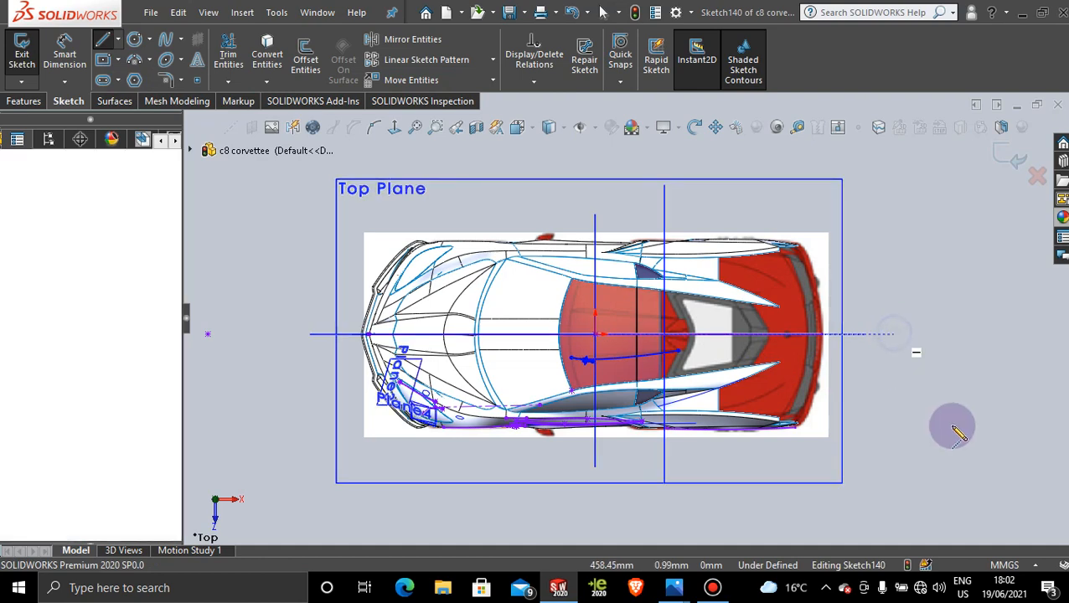
{"action": "left_click", "coordinate": [1002, 336]}
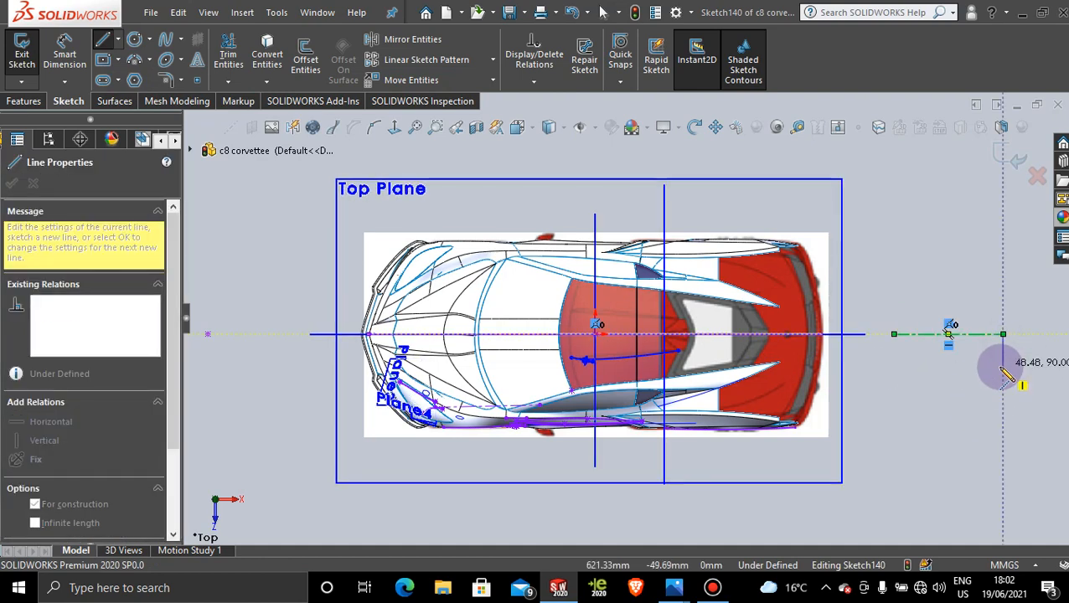
{"action": "key", "text": "Escape"}
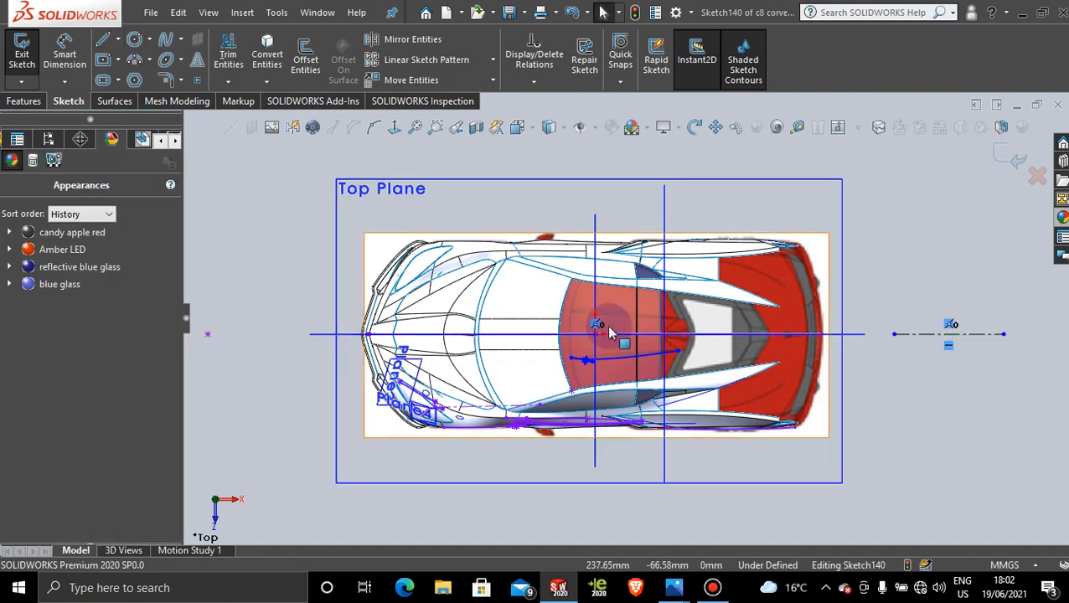
Mirror the roof crease spline about the horizontal centerline, keeping the original.
{"action": "left_click", "coordinate": [423, 40]}
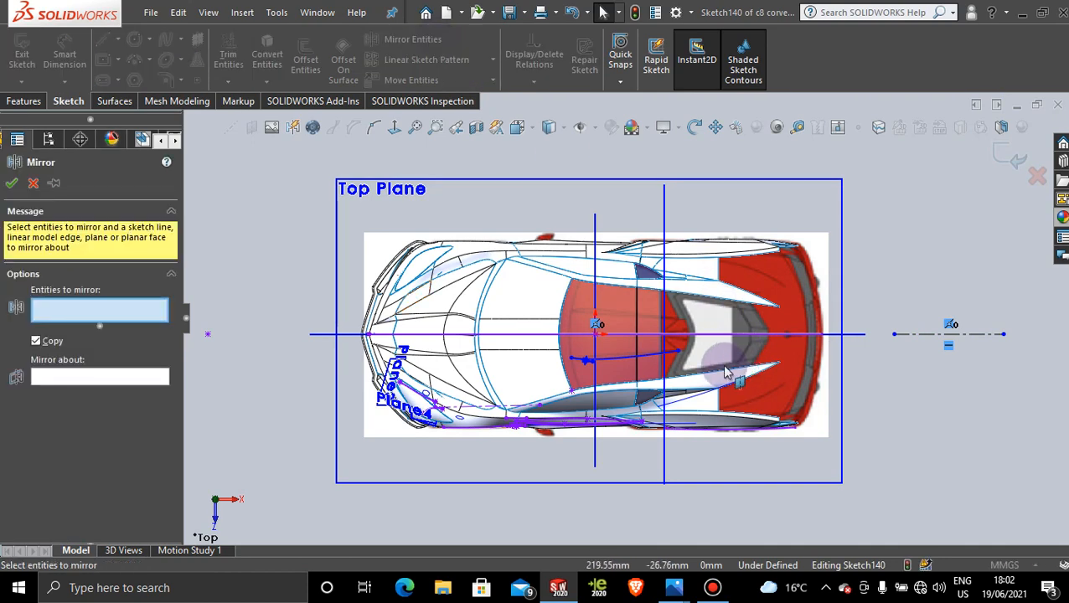
{"action": "left_click", "coordinate": [622, 364]}
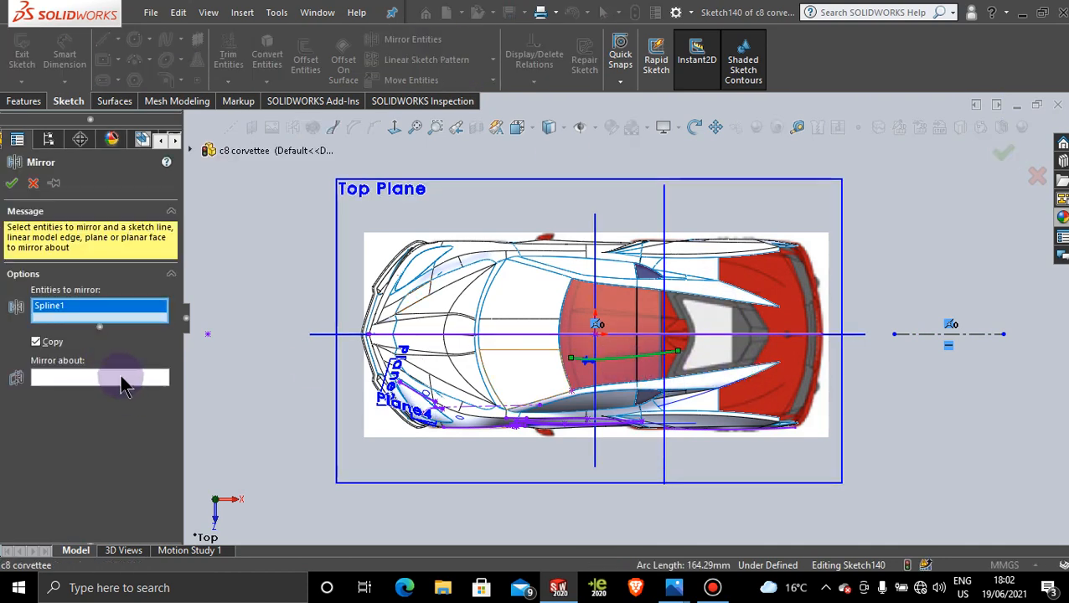
{"action": "left_click", "coordinate": [130, 377]}
{"action": "left_click", "coordinate": [945, 344]}
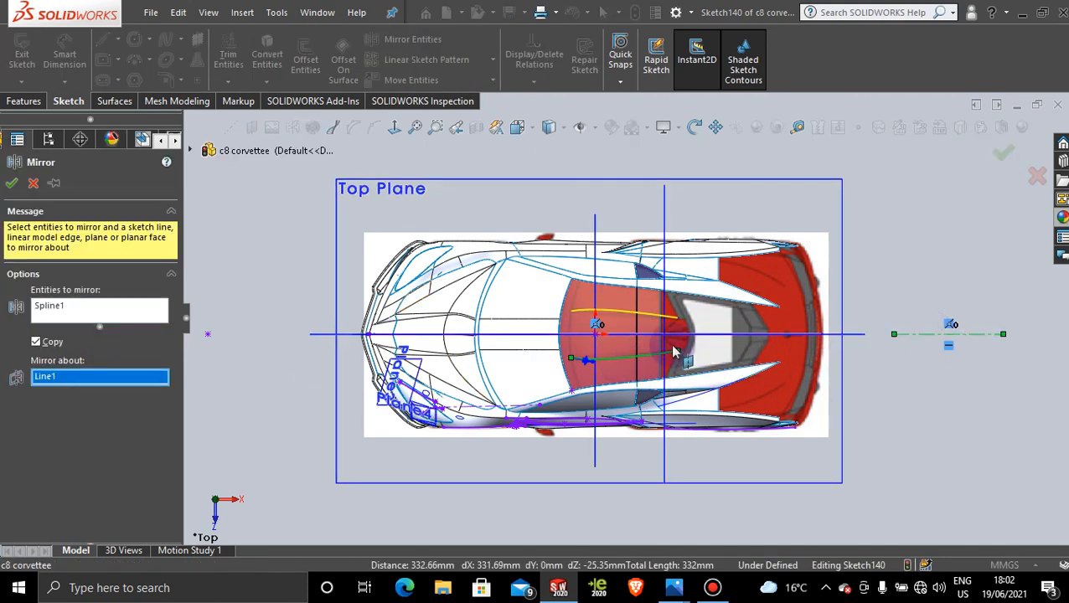
{"action": "left_click", "coordinate": [10, 184]}
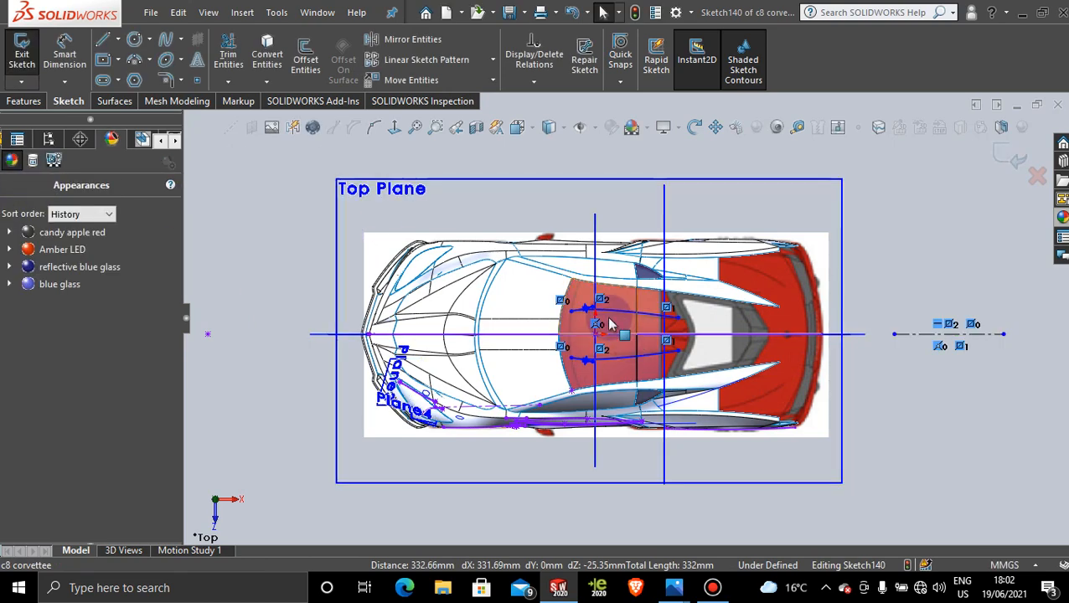
{"action": "scroll", "coordinate": [605, 318], "scroll_direction": "up", "scroll_amount": 5}
{"action": "scroll", "coordinate": [738, 352], "scroll_direction": "up", "scroll_amount": 2}
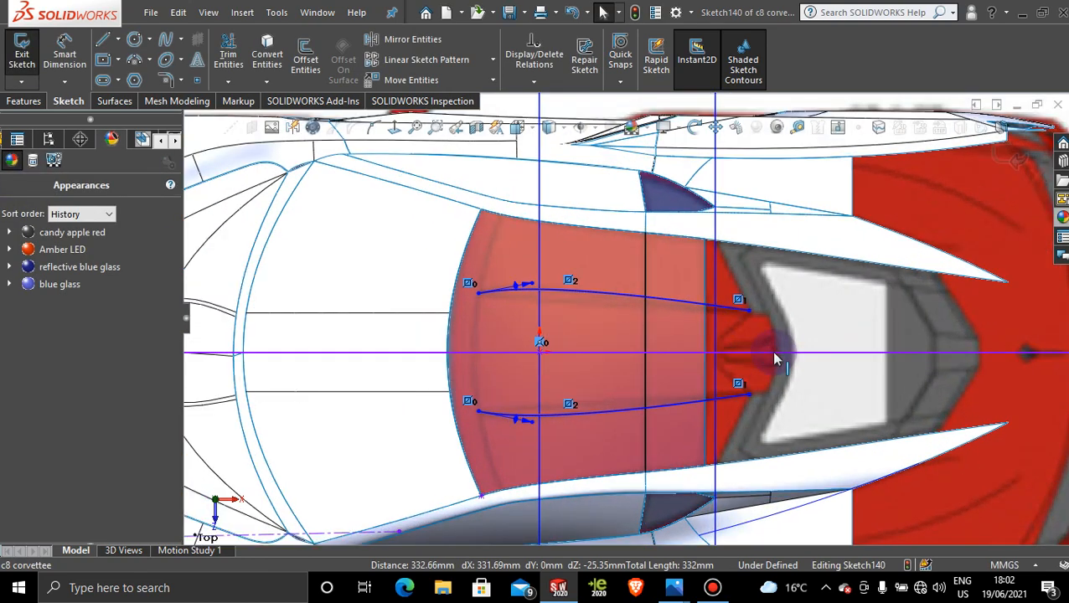
{"action": "scroll", "coordinate": [692, 345], "scroll_direction": "up", "scroll_amount": 2}
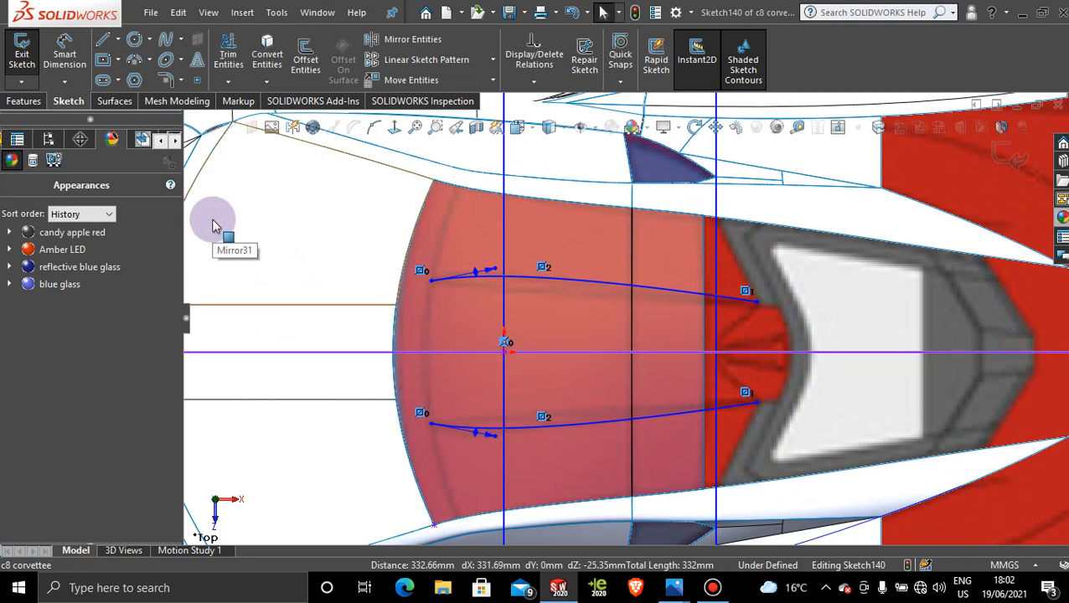
{"action": "left_click", "coordinate": [133, 64]}
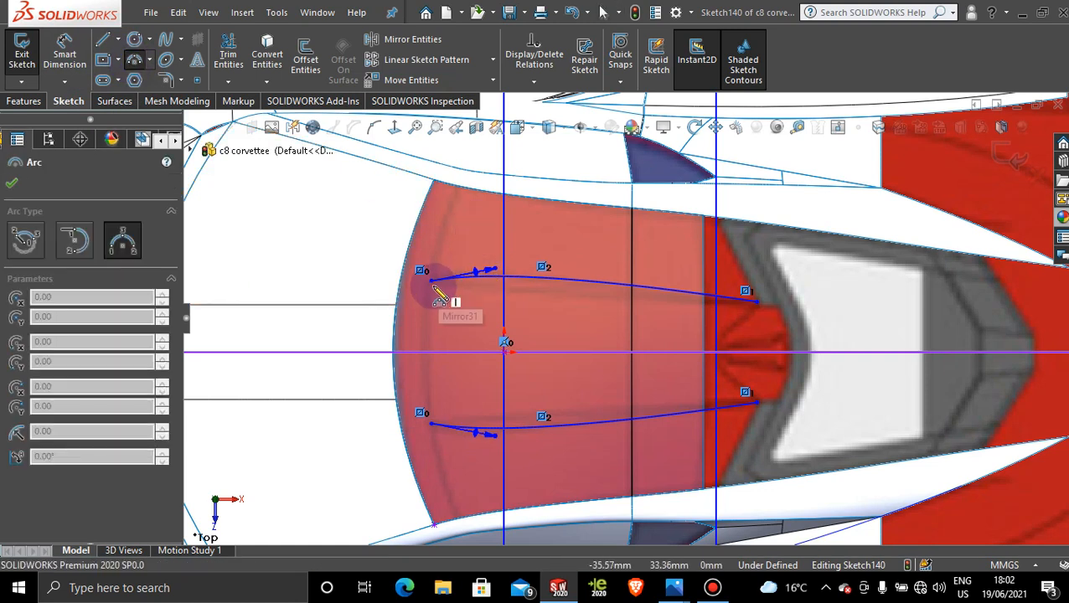
{"action": "left_click", "coordinate": [430, 281]}
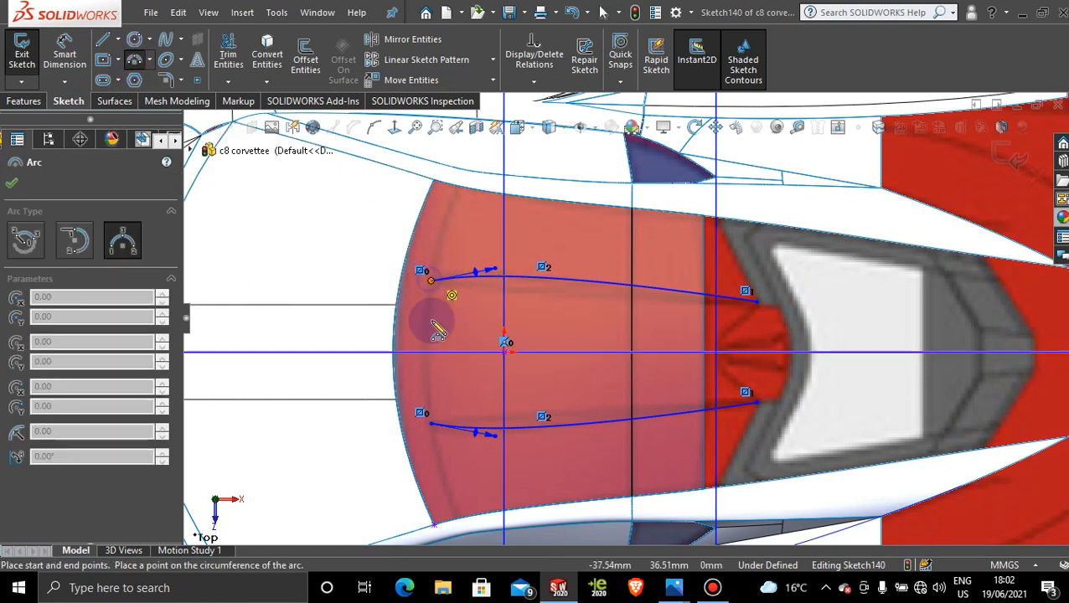
{"action": "left_click", "coordinate": [430, 425]}
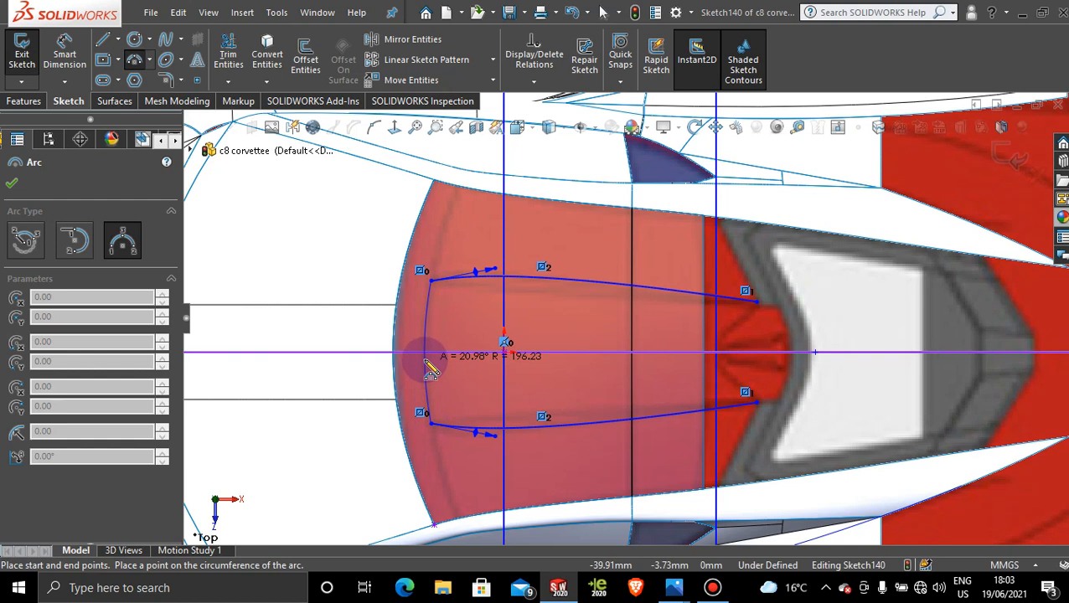
{"action": "key", "text": "Escape"}
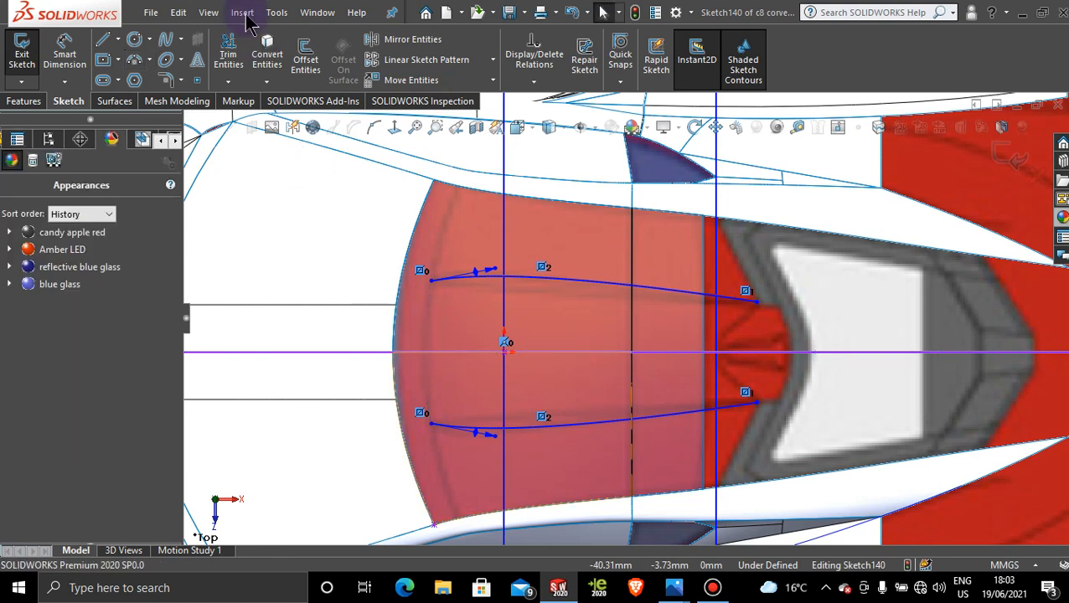
Draw a three-point arc of about 235 mm radius between the roof's side edges, passing through the front ends of both crease splines.
{"action": "left_click", "coordinate": [137, 60]}
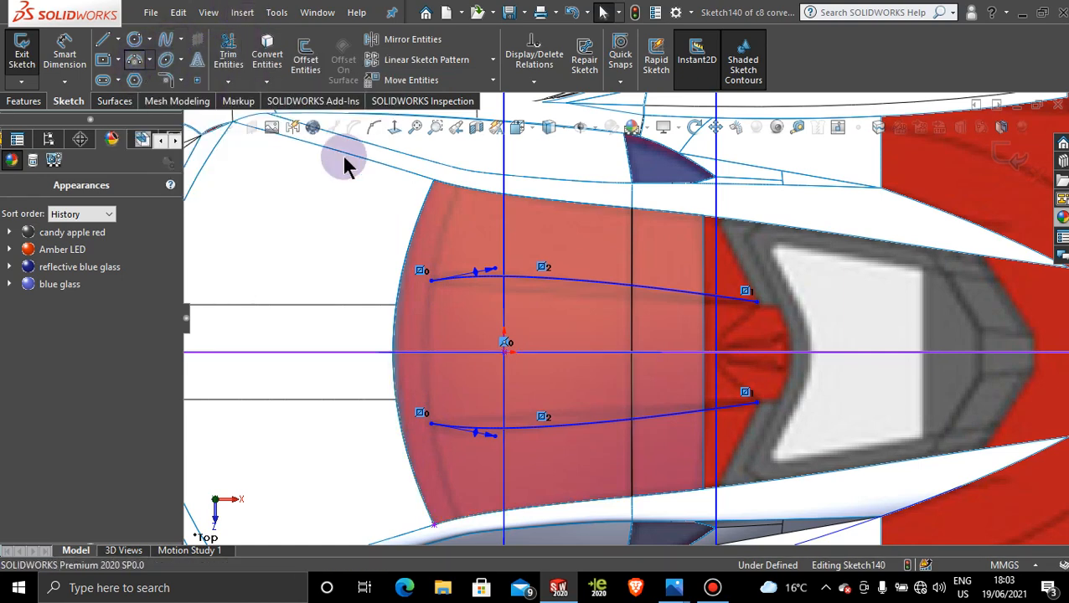
{"action": "left_click", "coordinate": [459, 193]}
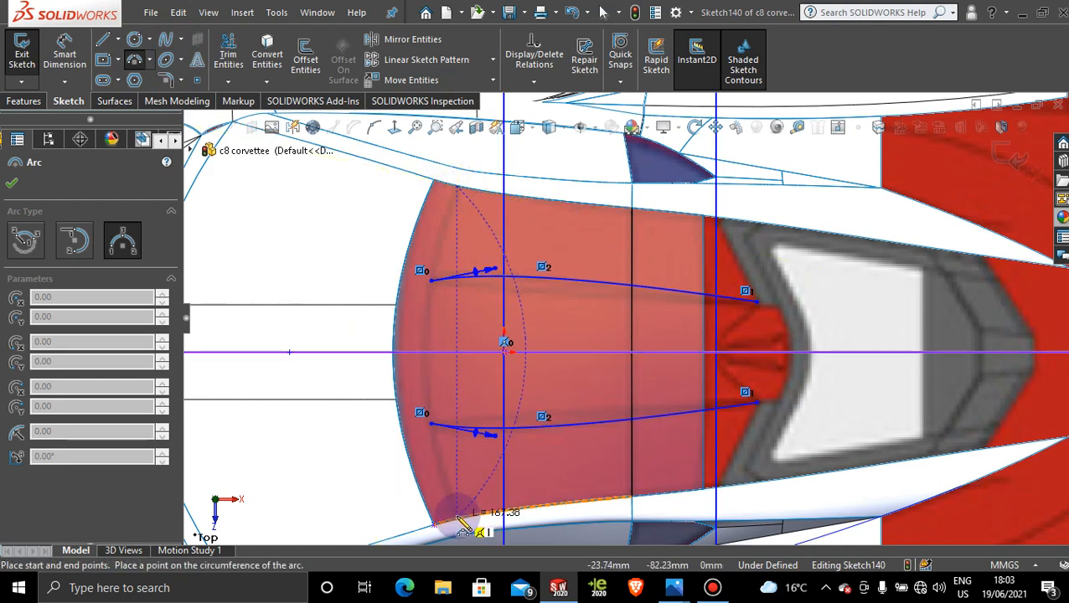
{"action": "left_click", "coordinate": [435, 524]}
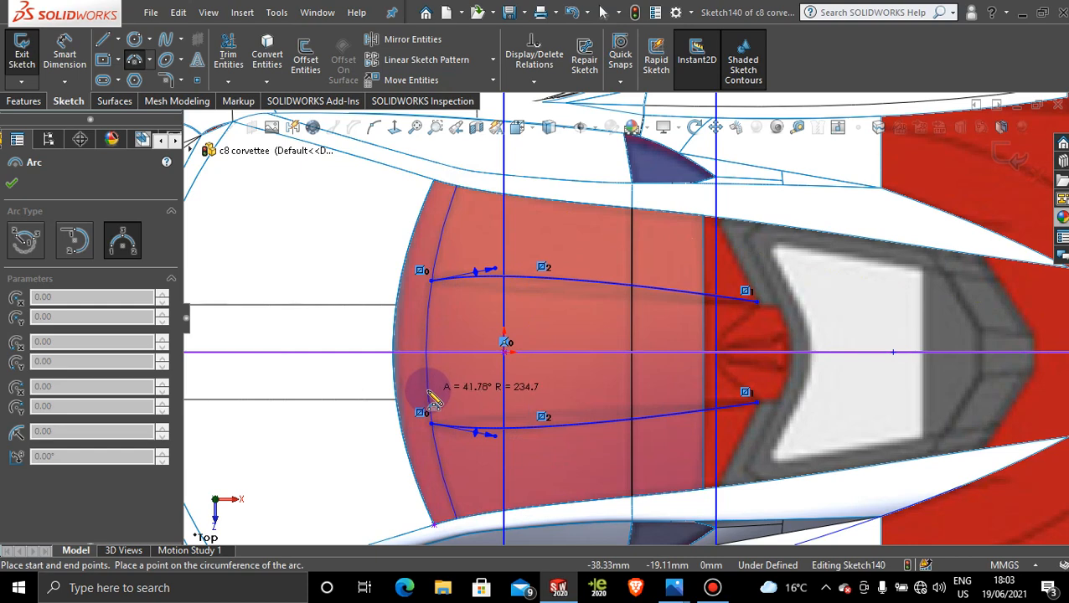
{"action": "left_click", "coordinate": [428, 390]}
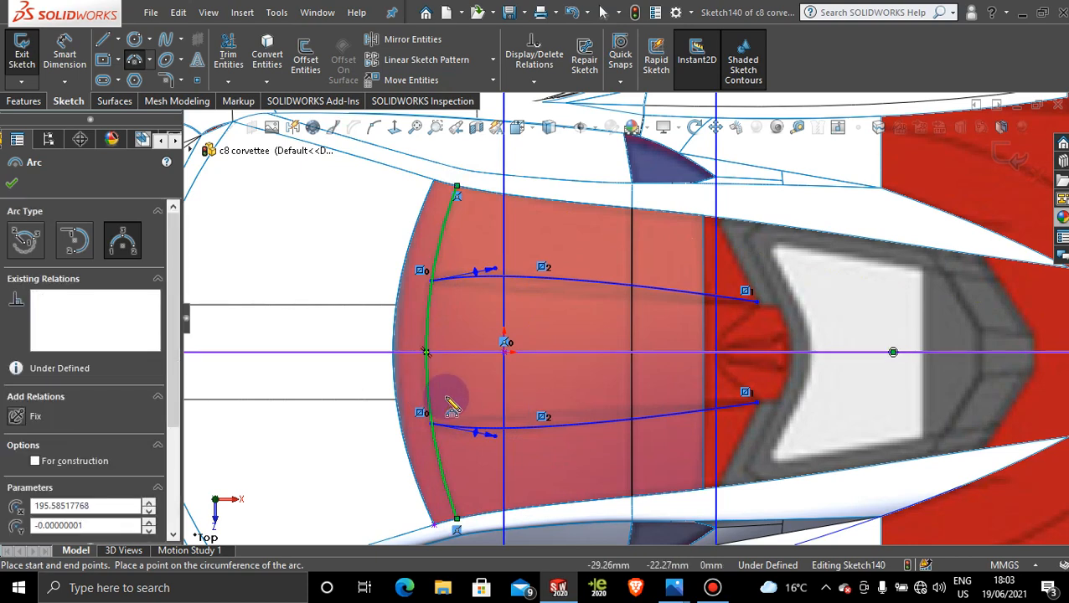
{"action": "key", "text": "Escape"}
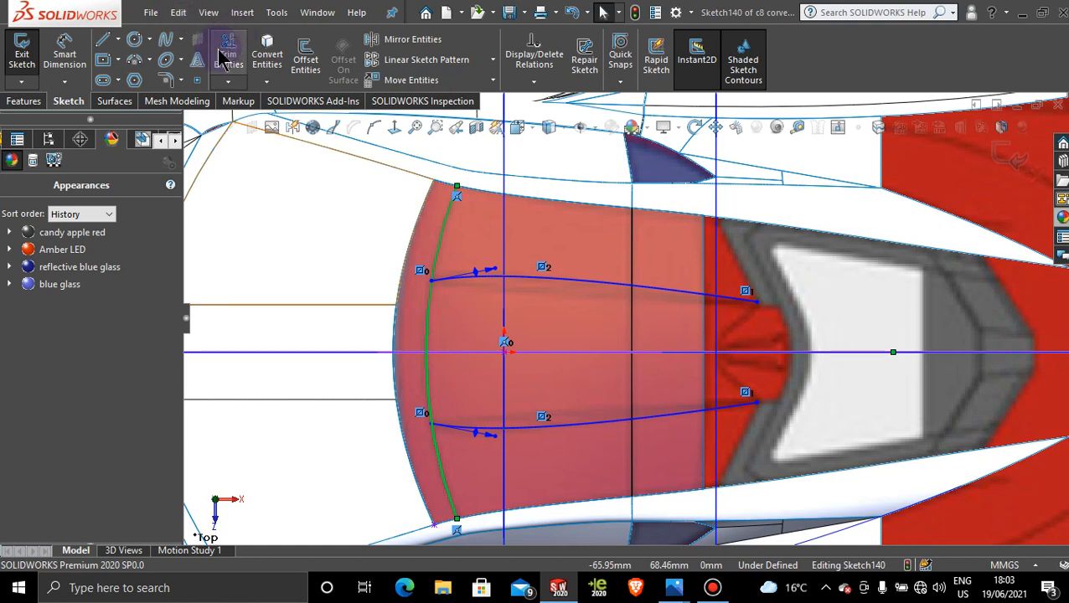
Power trim both outer ends of the front arc so only the part between the two crease splines remains.
{"action": "left_click_drag", "start_coordinate": [461, 238], "coordinate": [429, 238]}
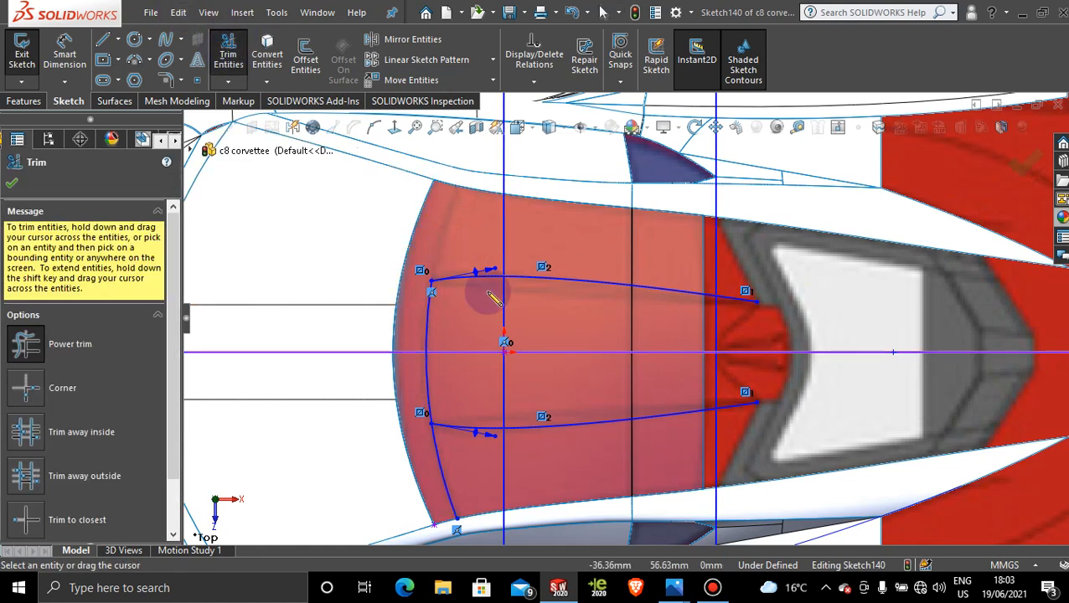
{"action": "left_click_drag", "start_coordinate": [482, 461], "coordinate": [419, 456]}
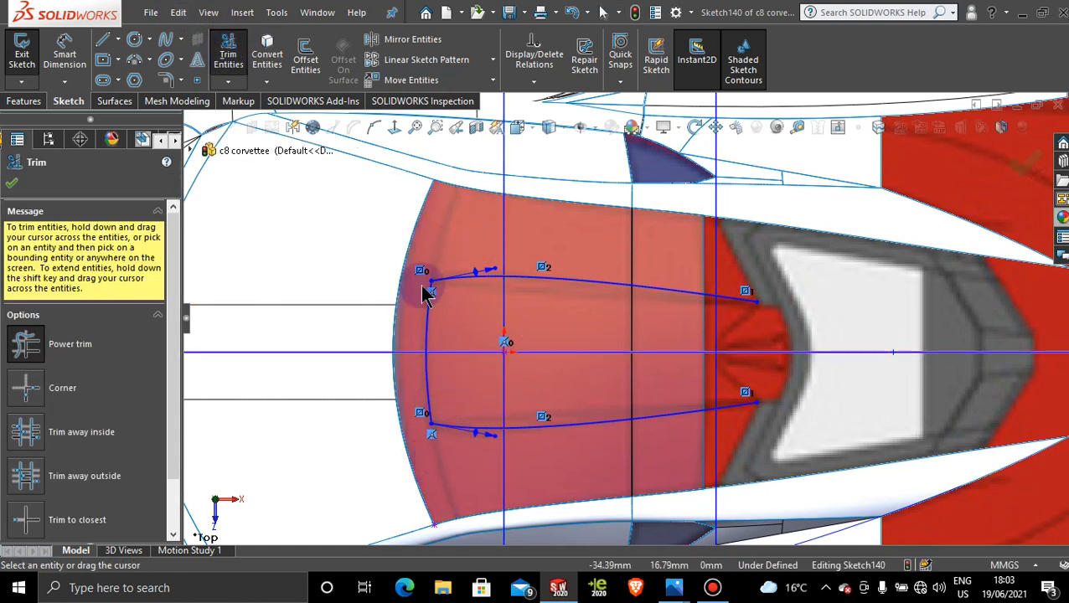
{"action": "left_click", "coordinate": [13, 184]}
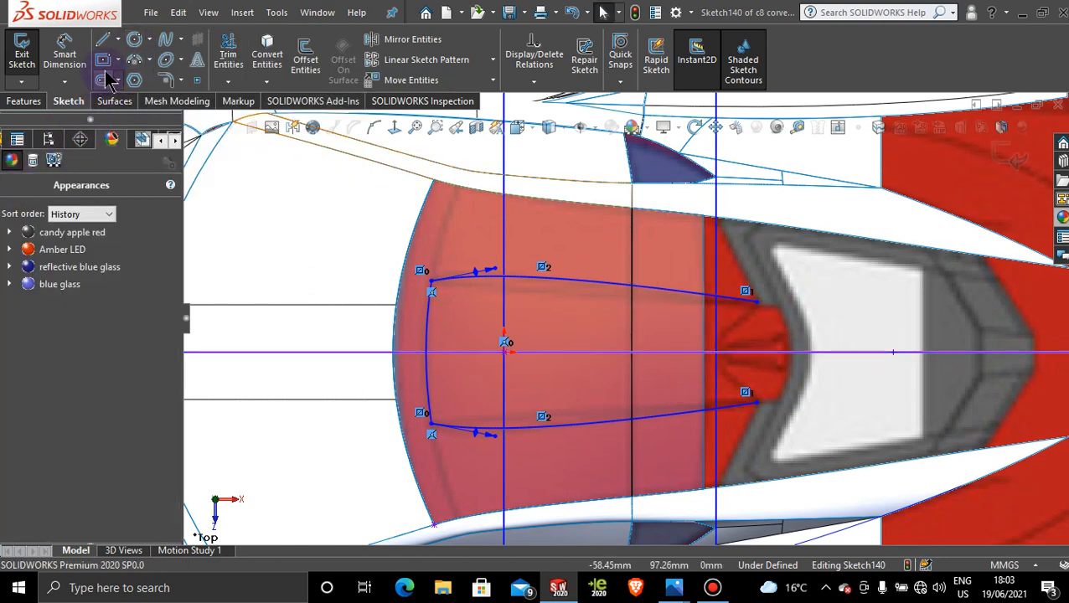
Close the roof panel outline with a vertical line joining the rear ends of the two crease splines.
{"action": "left_click", "coordinate": [103, 43]}
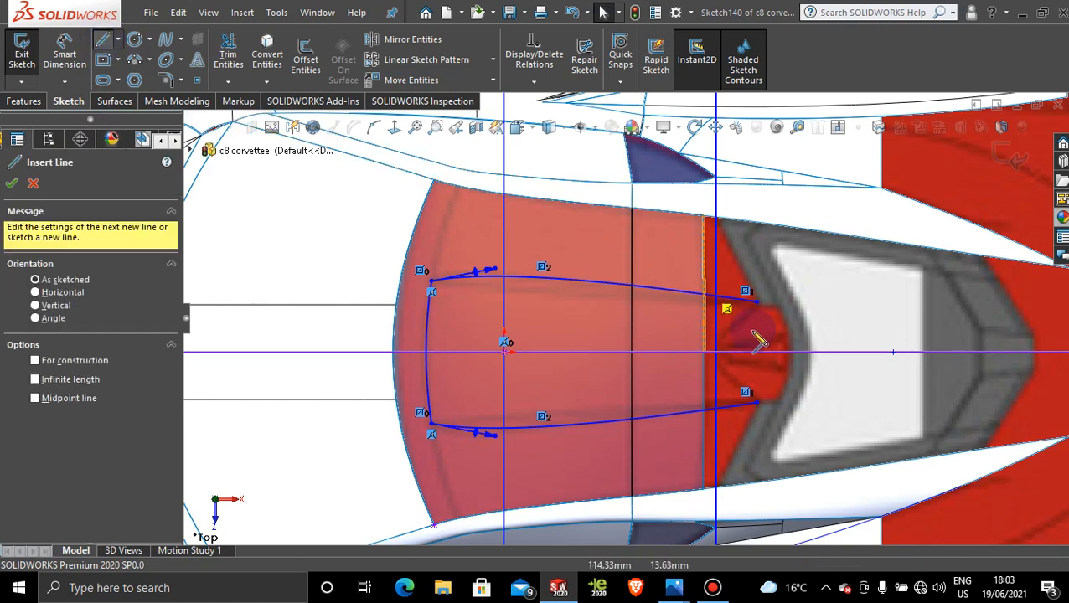
{"action": "left_click", "coordinate": [757, 298]}
{"action": "left_click", "coordinate": [757, 403]}
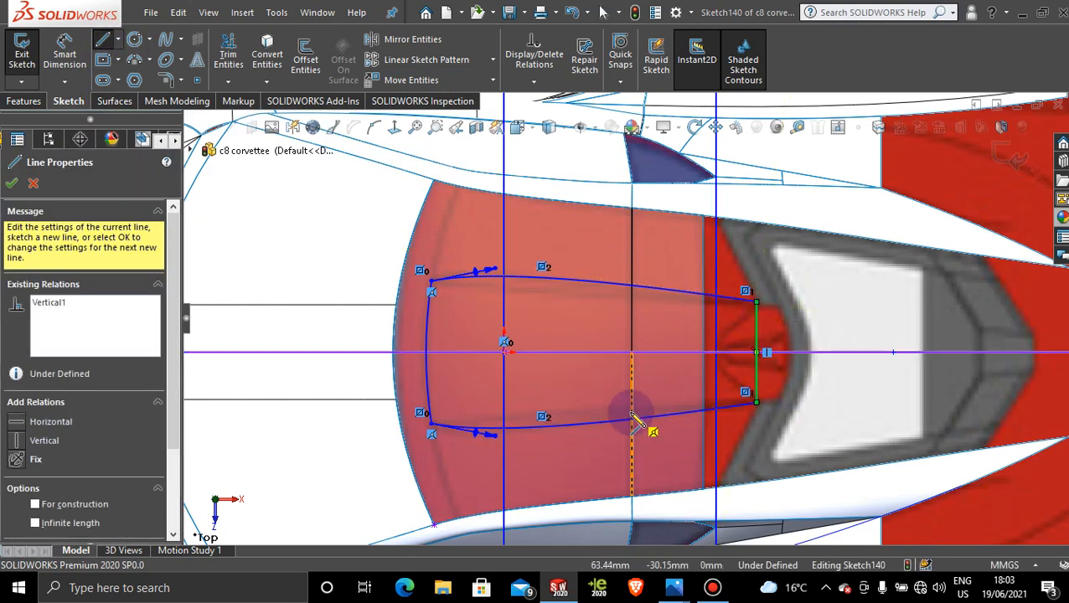
{"action": "key", "text": "Escape"}
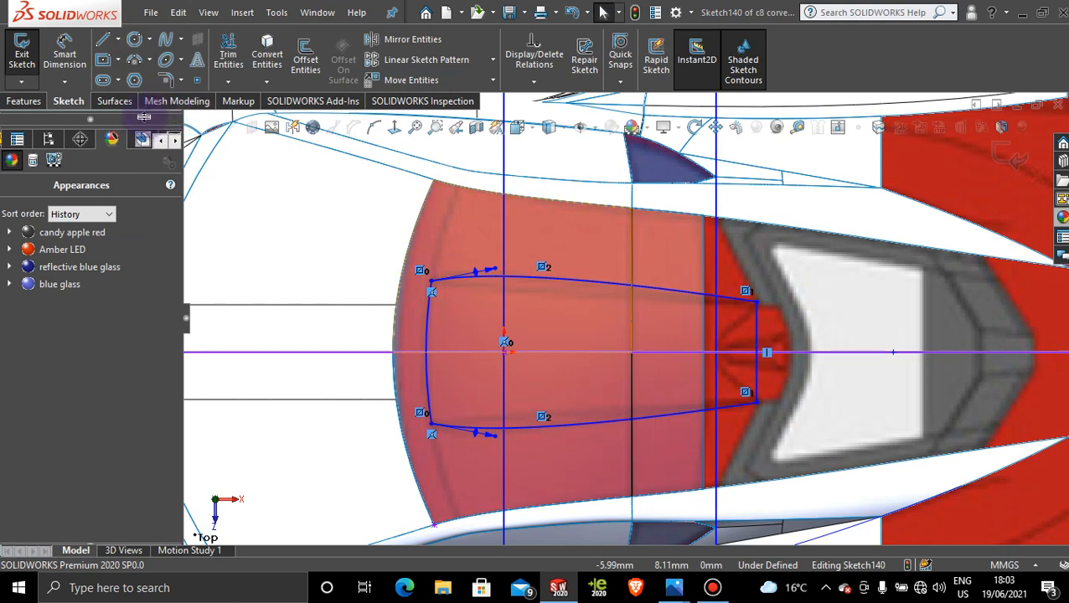
{"action": "left_click", "coordinate": [115, 101]}
{"action": "left_click", "coordinate": [572, 62]}
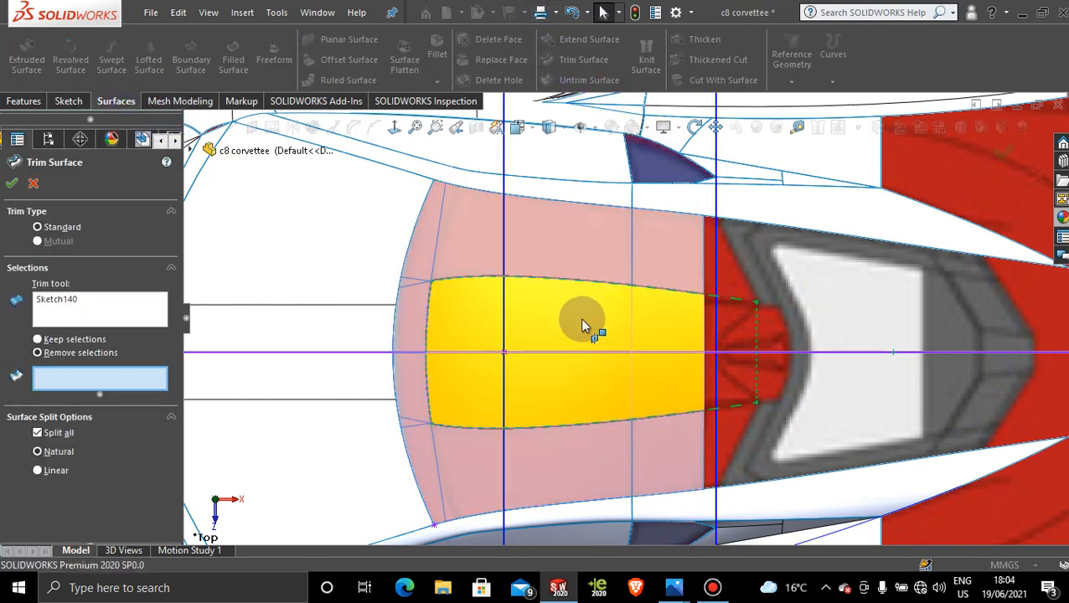
{"action": "left_click", "coordinate": [580, 318]}
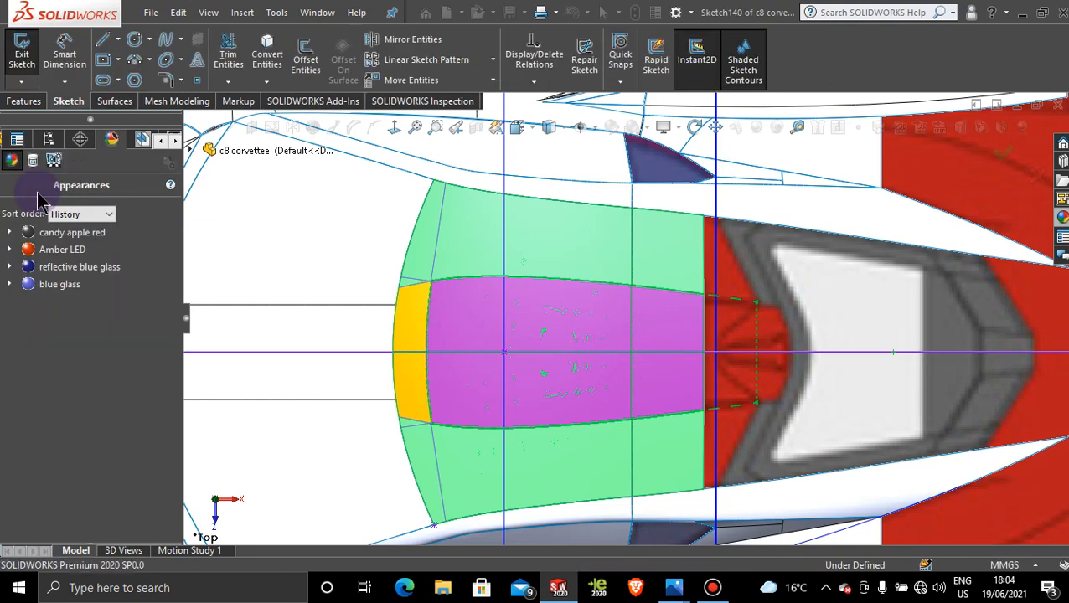
Trim the roof surface with the closed crease outline, using a standard trim that removes the middle panel.
{"action": "scroll", "coordinate": [578, 380], "scroll_direction": "up", "scroll_amount": 2}
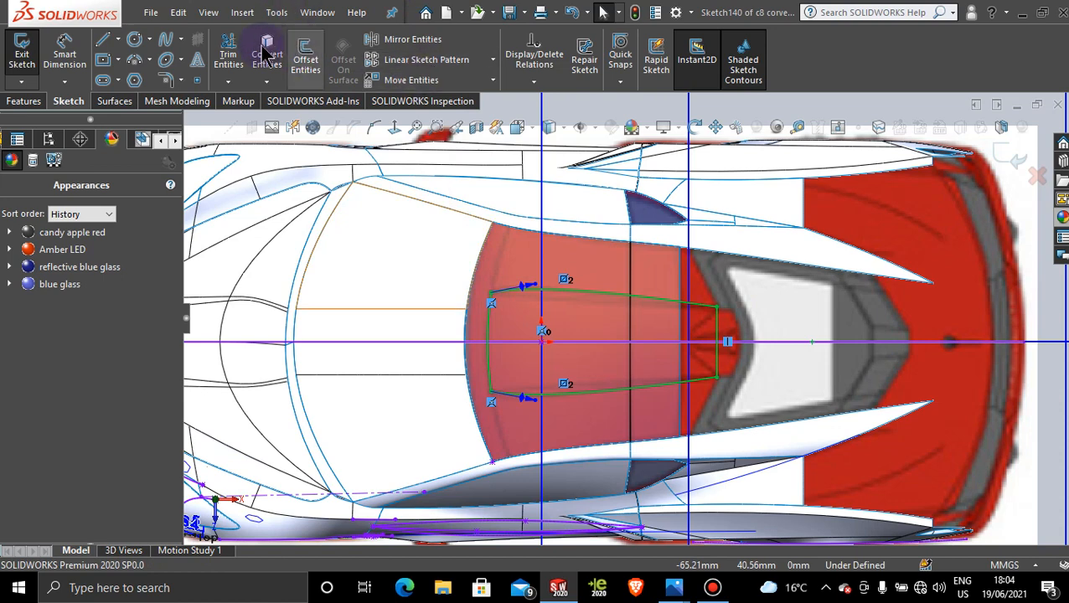
{"action": "left_click", "coordinate": [115, 100]}
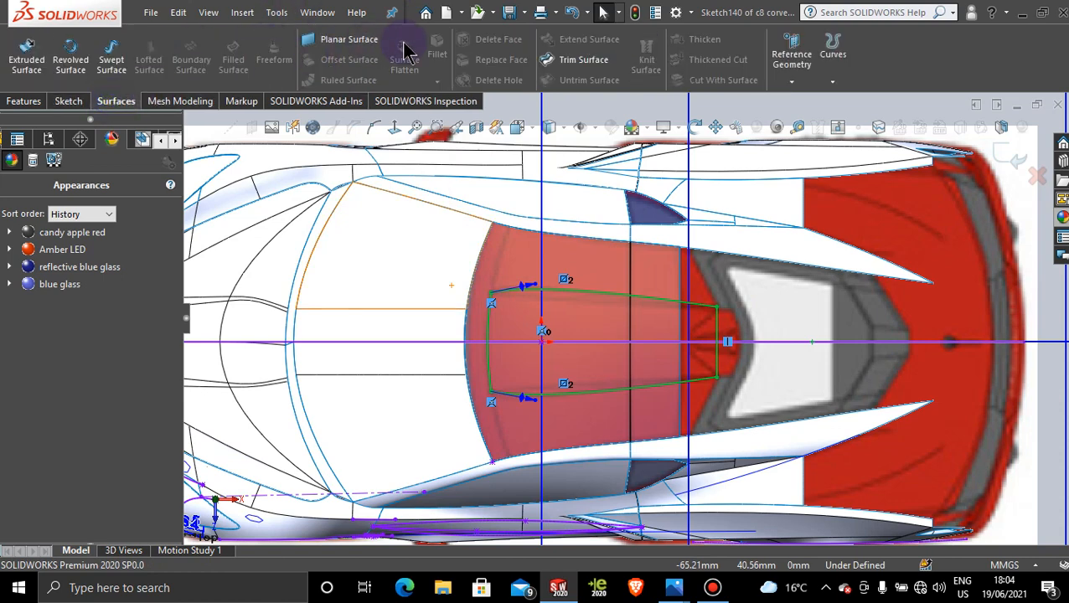
{"action": "left_click", "coordinate": [572, 57]}
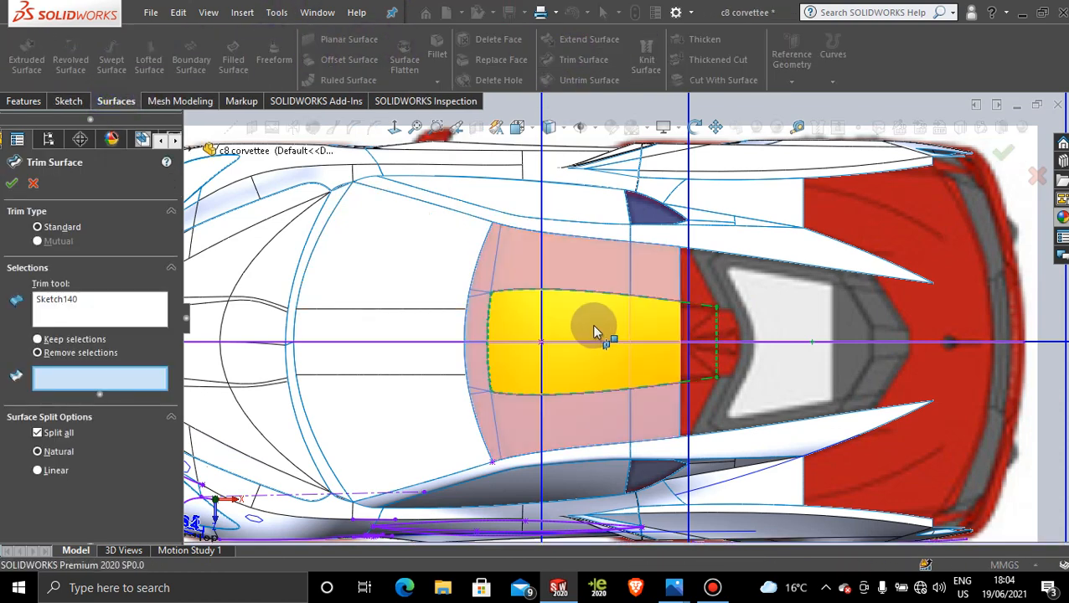
{"action": "left_click", "coordinate": [591, 326]}
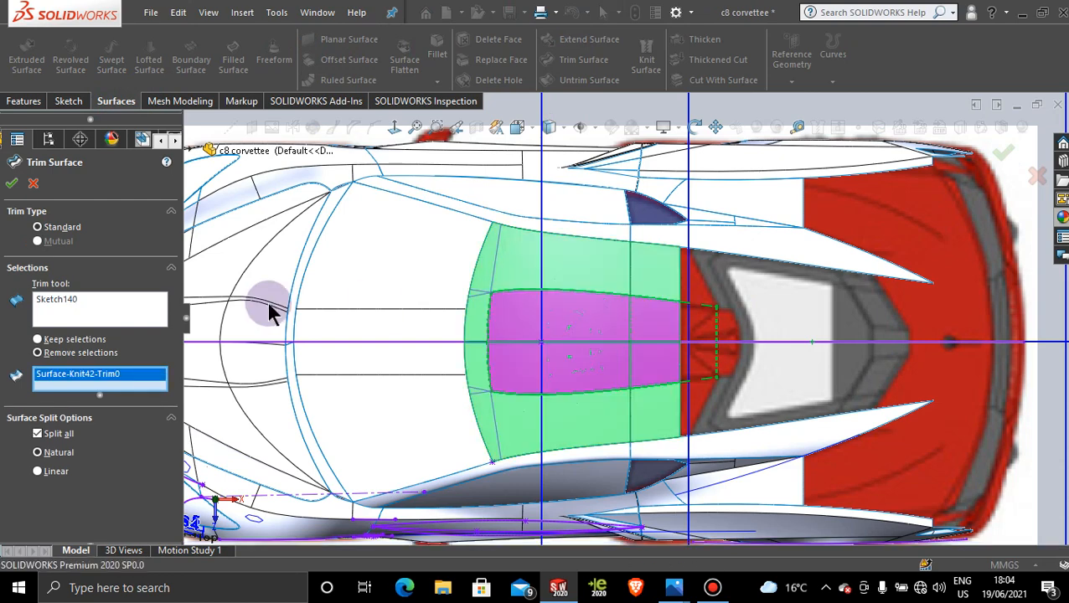
{"action": "left_click", "coordinate": [13, 186]}
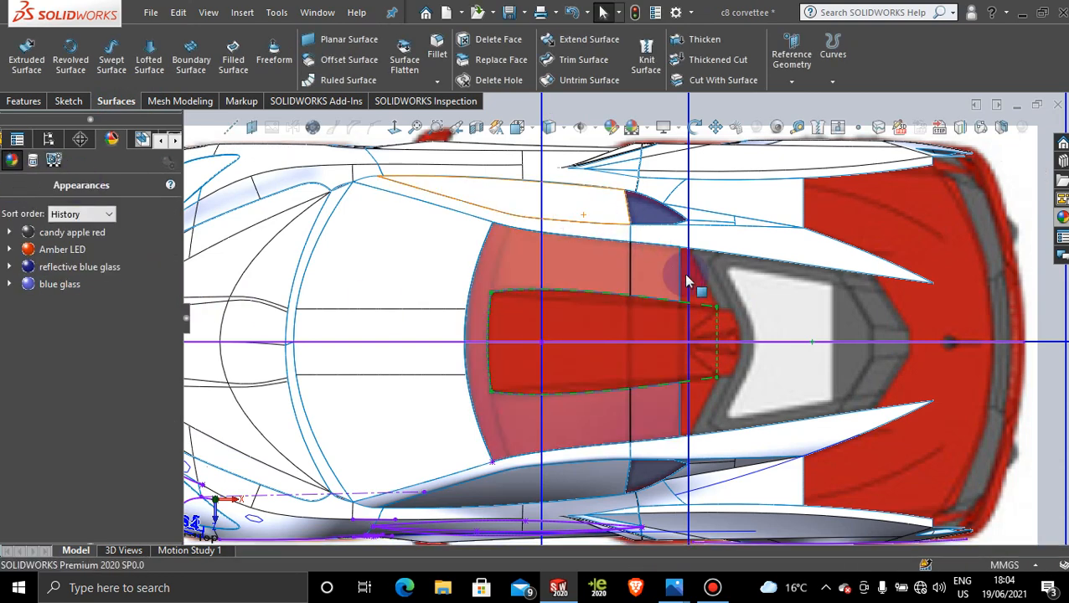
{"action": "scroll", "coordinate": [670, 293], "scroll_direction": "up", "scroll_amount": 4}
{"action": "left_click", "coordinate": [927, 174]}
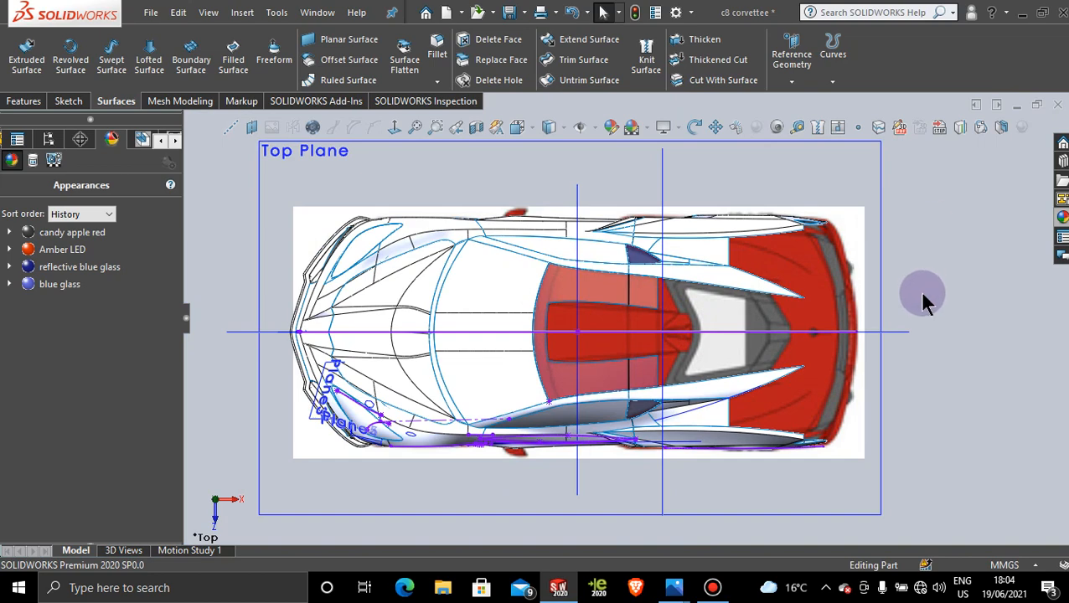
Start a new 3D sketch for rebuilding the roof's centre panel.
{"action": "scroll", "coordinate": [692, 403], "scroll_direction": "down", "scroll_amount": 6}
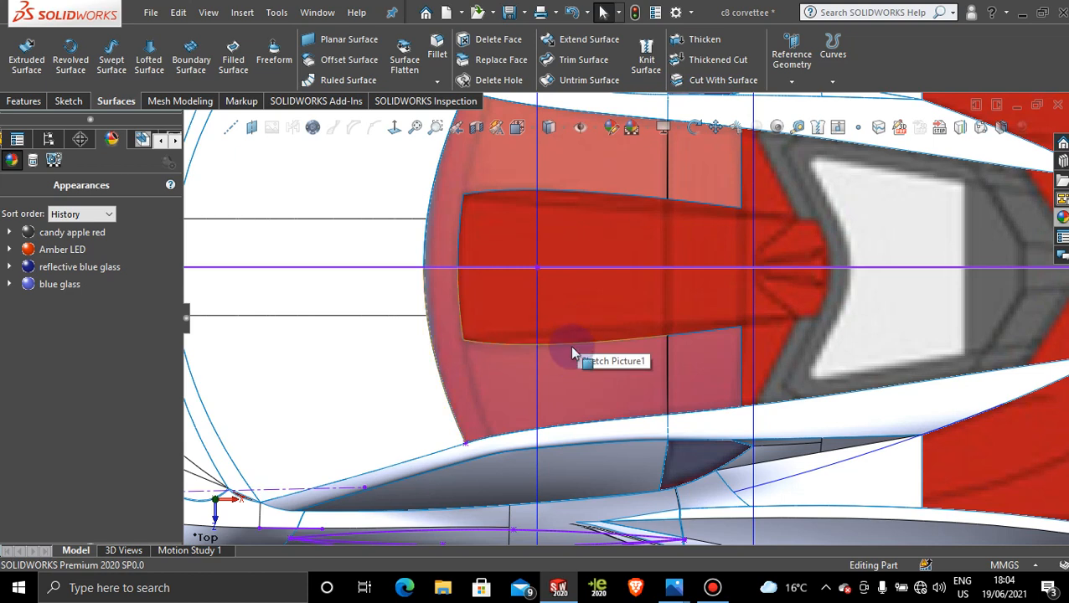
{"action": "left_click", "coordinate": [74, 102]}
{"action": "left_click", "coordinate": [21, 81]}
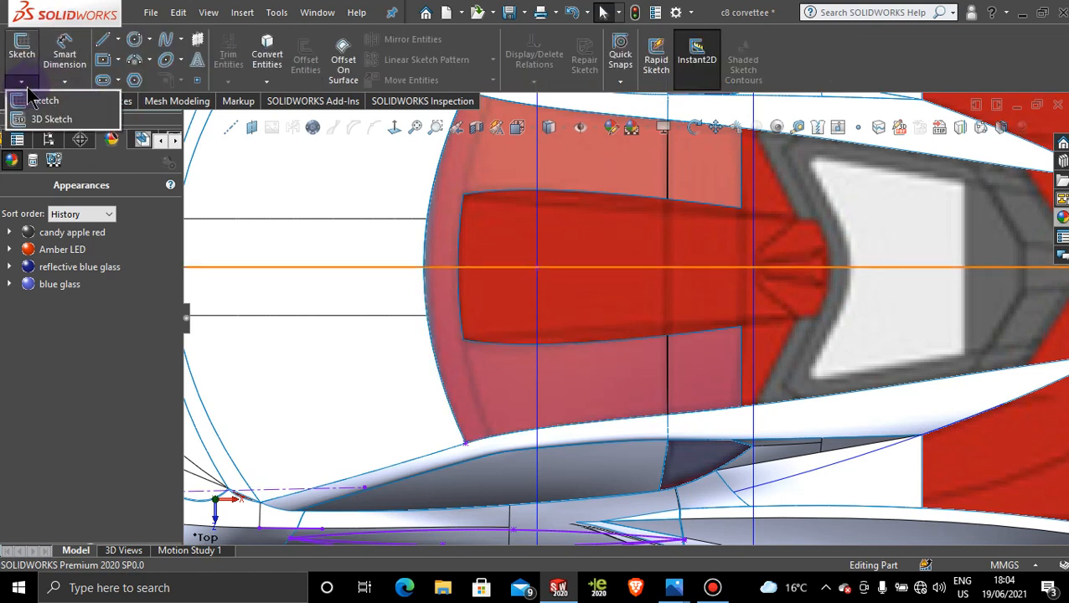
{"action": "left_click", "coordinate": [58, 119]}
{"action": "left_click", "coordinate": [165, 40]}
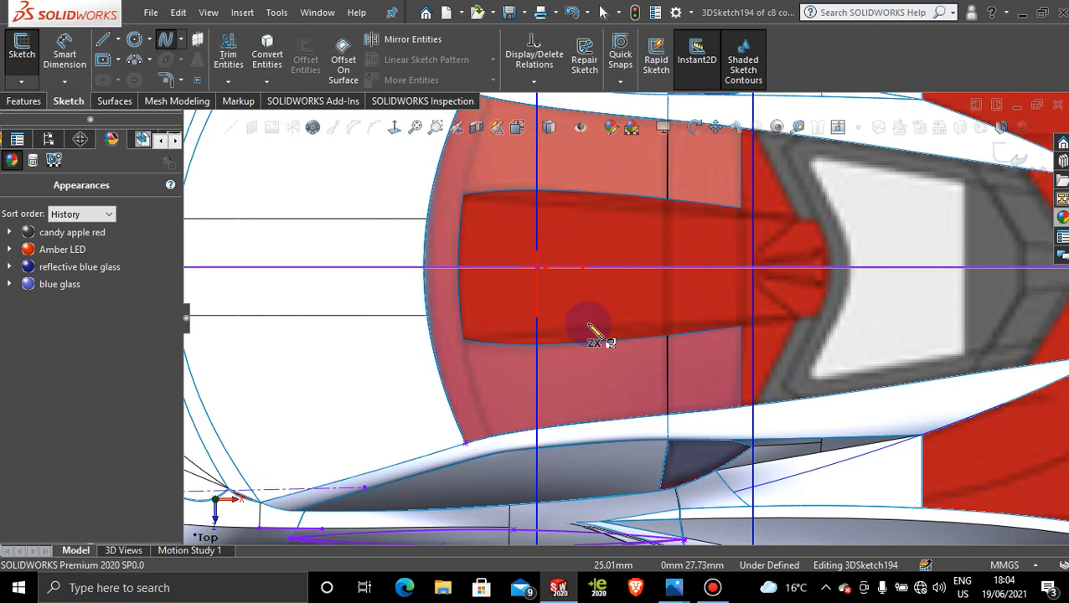
{"action": "key", "text": "Escape"}
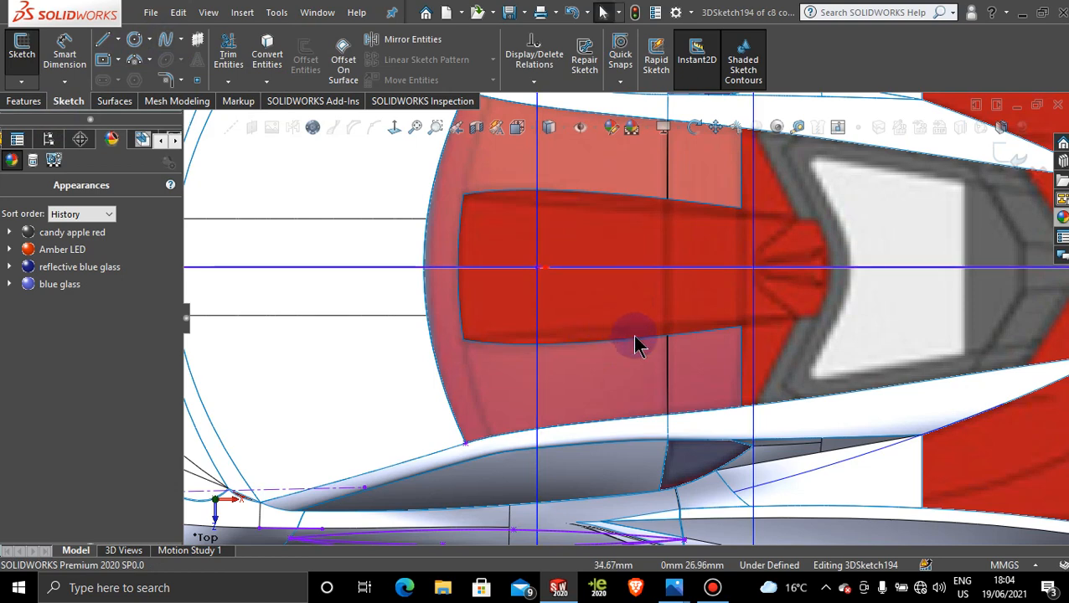
Switch the model to Display State-2 and bring the rear end of the roof opening into view.
{"action": "scroll", "coordinate": [658, 288], "scroll_direction": "up", "scroll_amount": 5}
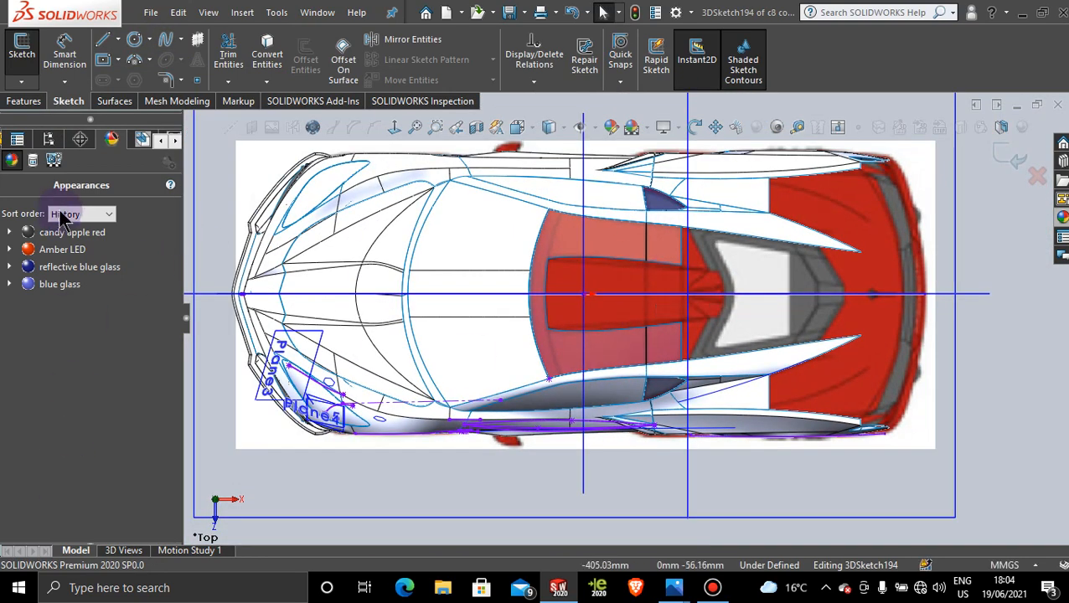
{"action": "left_click", "coordinate": [48, 139]}
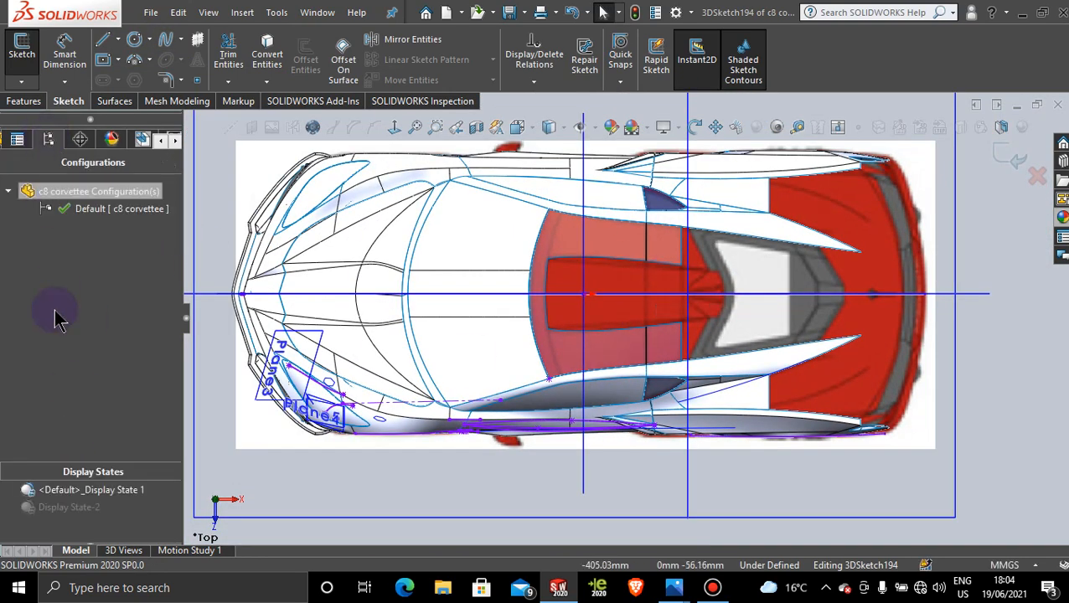
{"action": "left_click", "coordinate": [89, 507]}
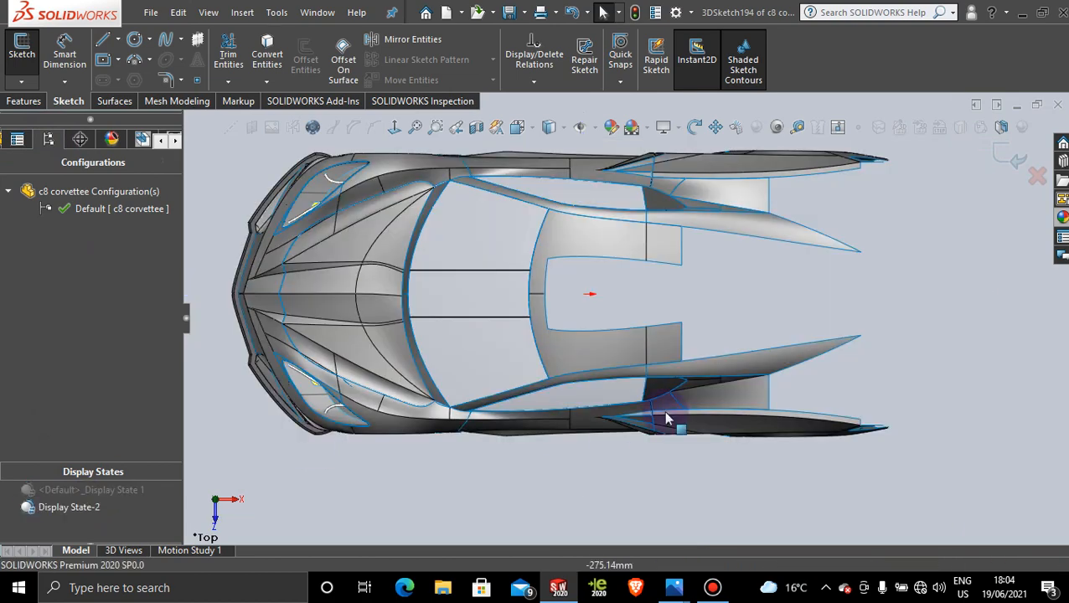
{"action": "mouse_move", "coordinate": [675, 394]}
{"action": "middle_mouse_down"}
{"action": "mouse_move", "coordinate": [680, 375]}
{"action": "mouse_move", "coordinate": [619, 246]}
{"action": "mouse_move", "coordinate": [582, 229]}
{"action": "mouse_move", "coordinate": [668, 421]}
{"action": "mouse_move", "coordinate": [610, 441]}
{"action": "mouse_move", "coordinate": [640, 349]}
{"action": "mouse_move", "coordinate": [532, 451]}
{"action": "mouse_move", "coordinate": [597, 449]}
{"action": "middle_mouse_up"}
{"action": "scroll", "coordinate": [664, 365], "scroll_direction": "down", "scroll_amount": 8}
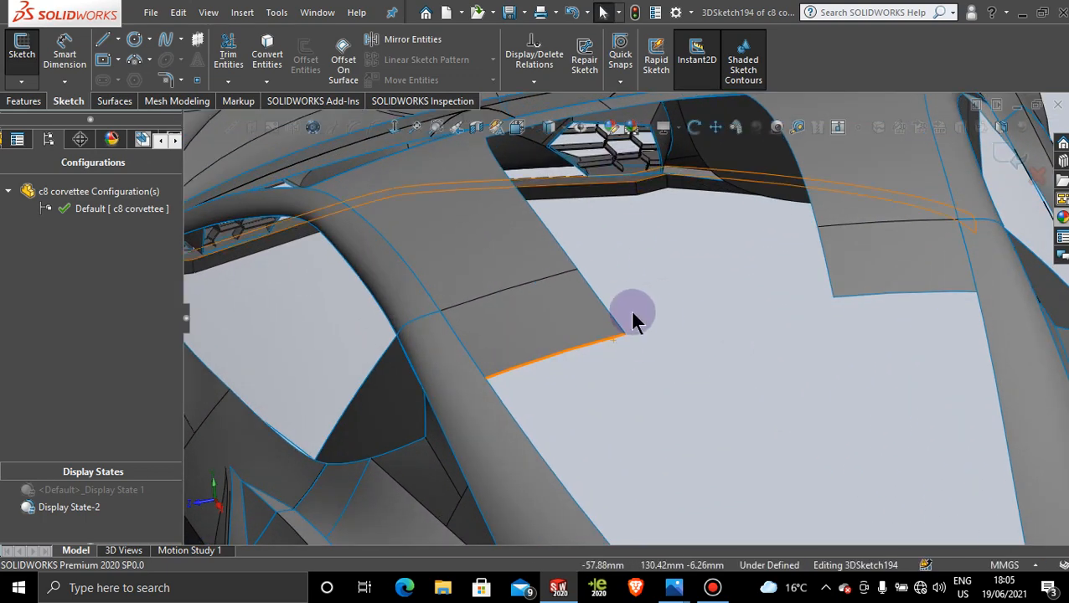
{"action": "middle_click_drag", "start_coordinate": [636, 333], "coordinate": [674, 323]}
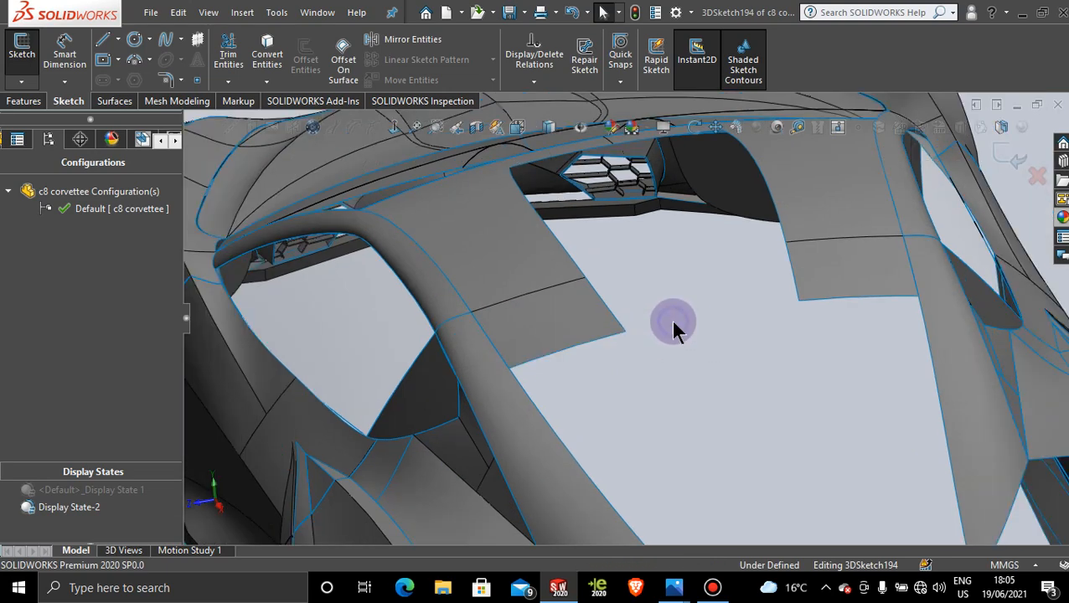
Draw a short spline from the rear inner corner of the roof's side strip, pointing inward into the opening.
{"action": "left_click", "coordinate": [167, 42]}
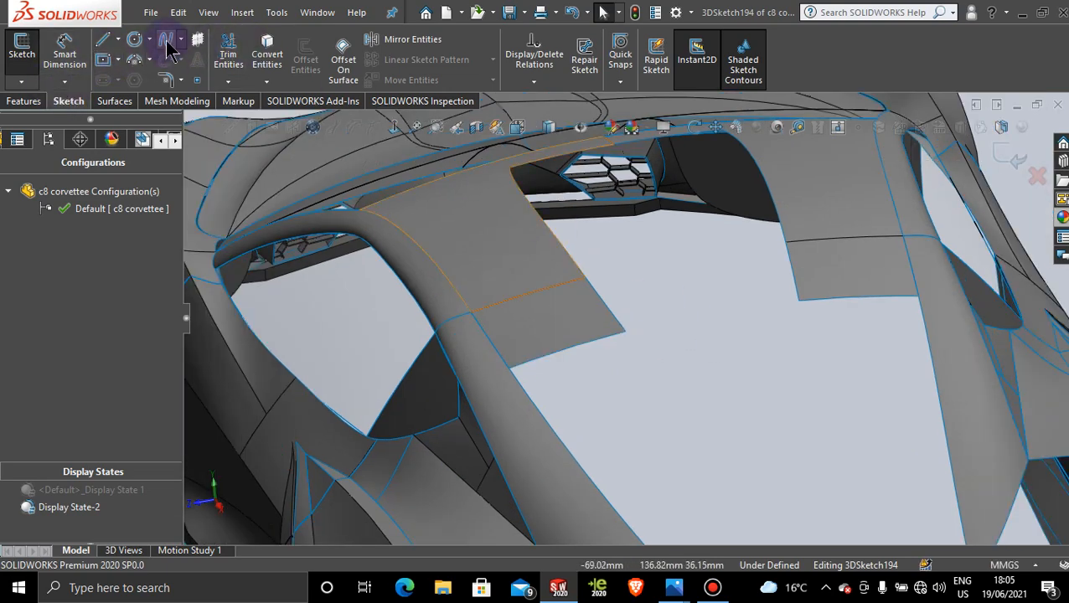
{"action": "scroll", "coordinate": [642, 365], "scroll_direction": "down", "scroll_amount": 6}
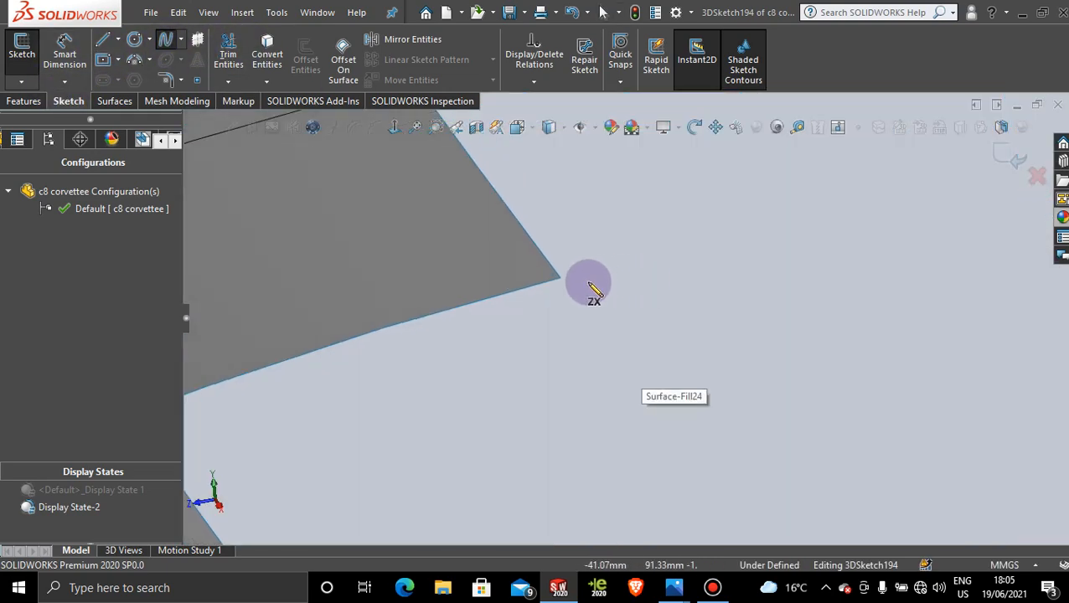
{"action": "left_click", "coordinate": [563, 278]}
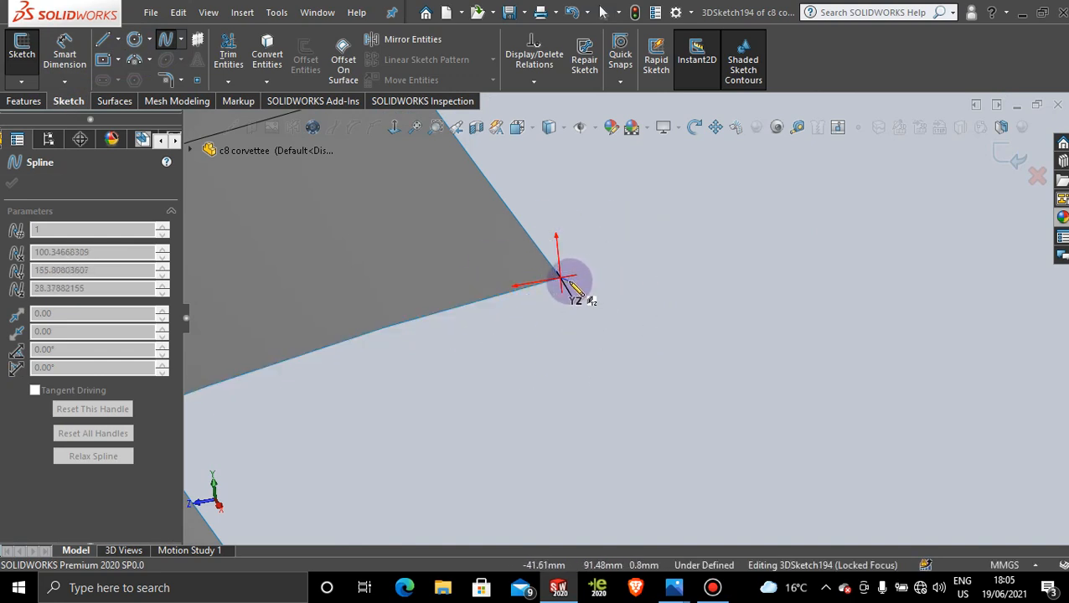
{"action": "key", "text": "Escape"}
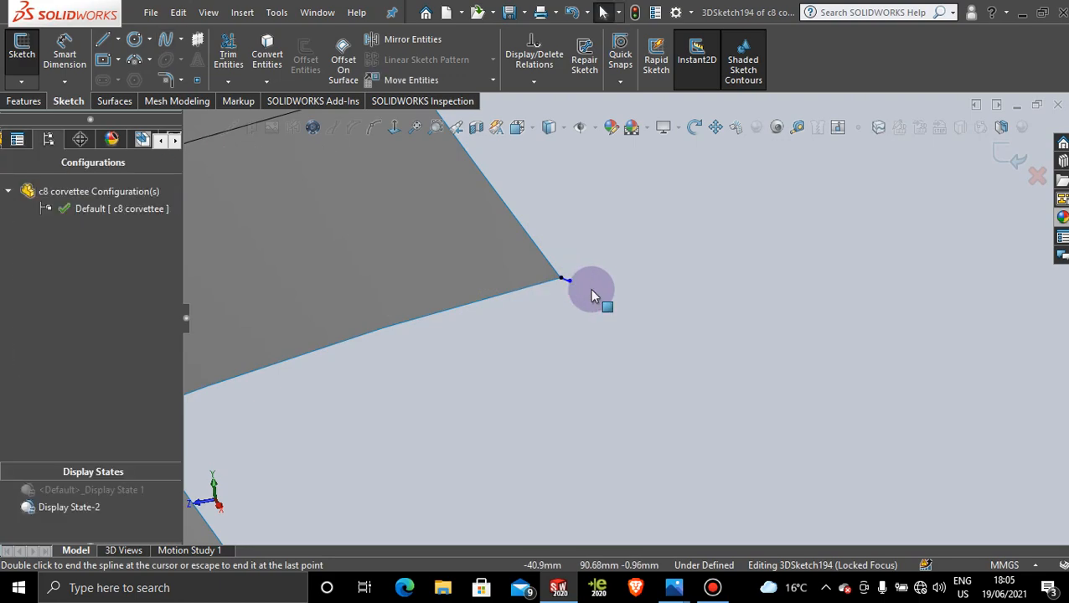
Examine the short spline at the roof corner from the right view and from above for its direction and fit.
{"action": "scroll", "coordinate": [601, 281], "scroll_direction": "up", "scroll_amount": 9}
{"action": "middle_click_drag", "start_coordinate": [673, 409], "coordinate": [652, 371]}
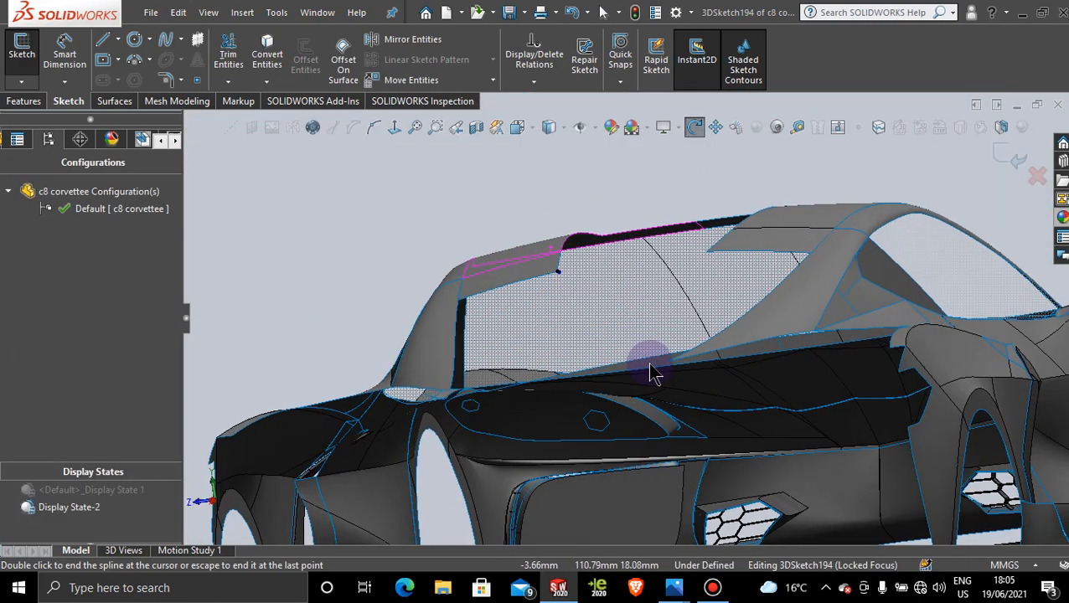
{"action": "key", "text": "space"}
{"action": "left_click", "coordinate": [506, 372]}
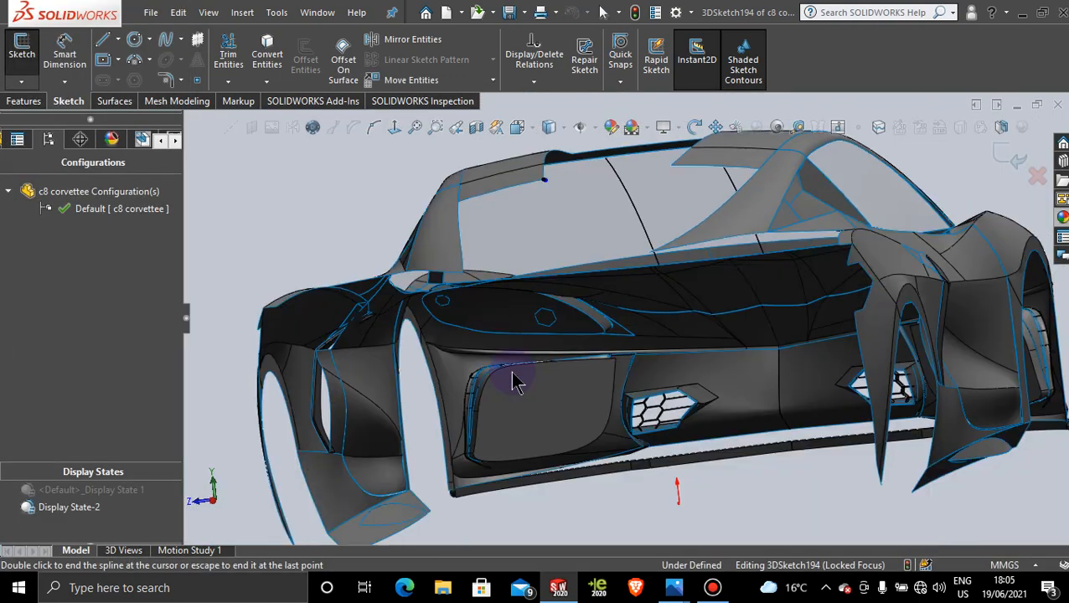
{"action": "scroll", "coordinate": [606, 377], "scroll_direction": "down", "scroll_amount": 5}
{"action": "scroll", "coordinate": [613, 388], "scroll_direction": "down", "scroll_amount": 8}
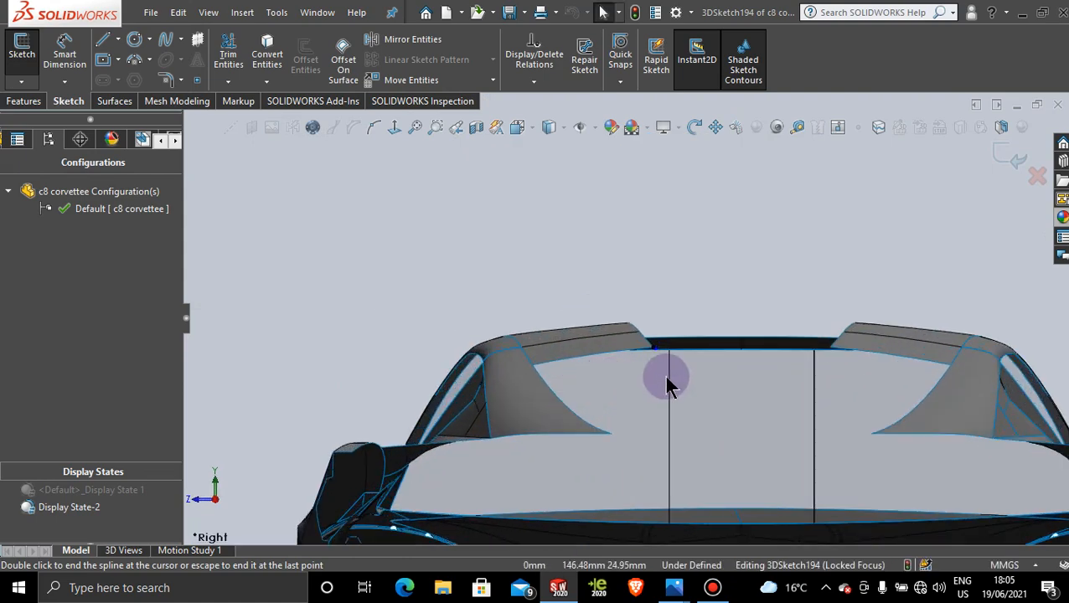
{"action": "scroll", "coordinate": [637, 321], "scroll_direction": "down", "scroll_amount": 2}
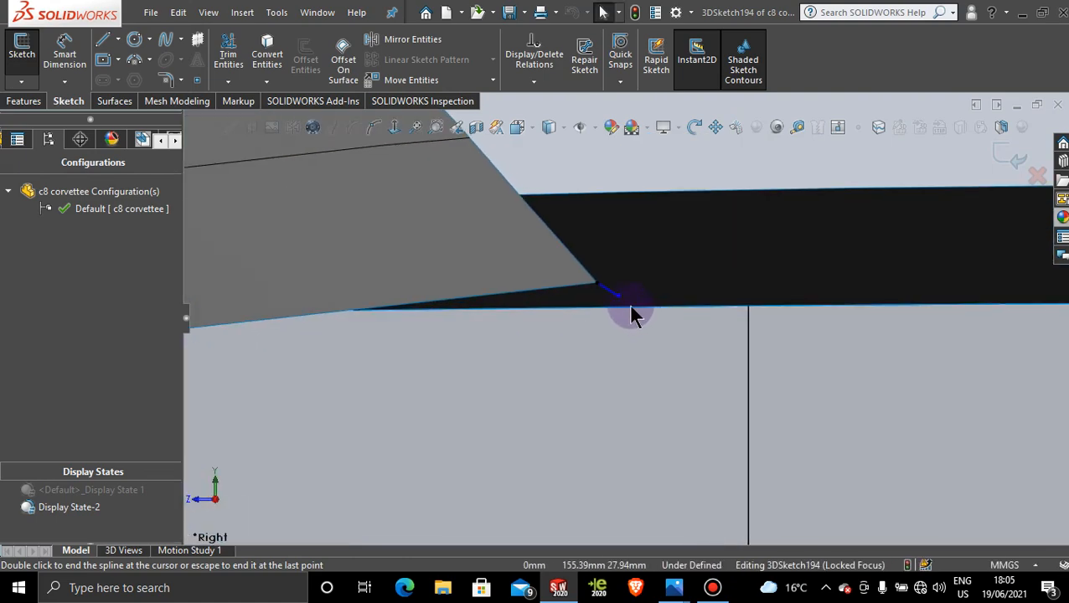
{"action": "scroll", "coordinate": [657, 336], "scroll_direction": "up", "scroll_amount": 5}
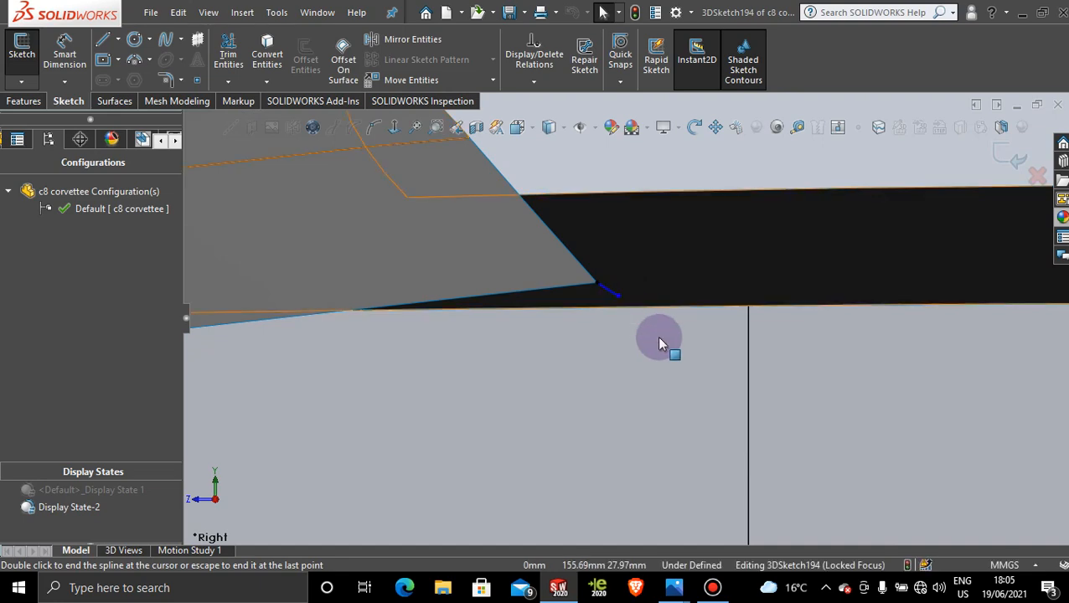
{"action": "scroll", "coordinate": [637, 319], "scroll_direction": "down", "scroll_amount": 4}
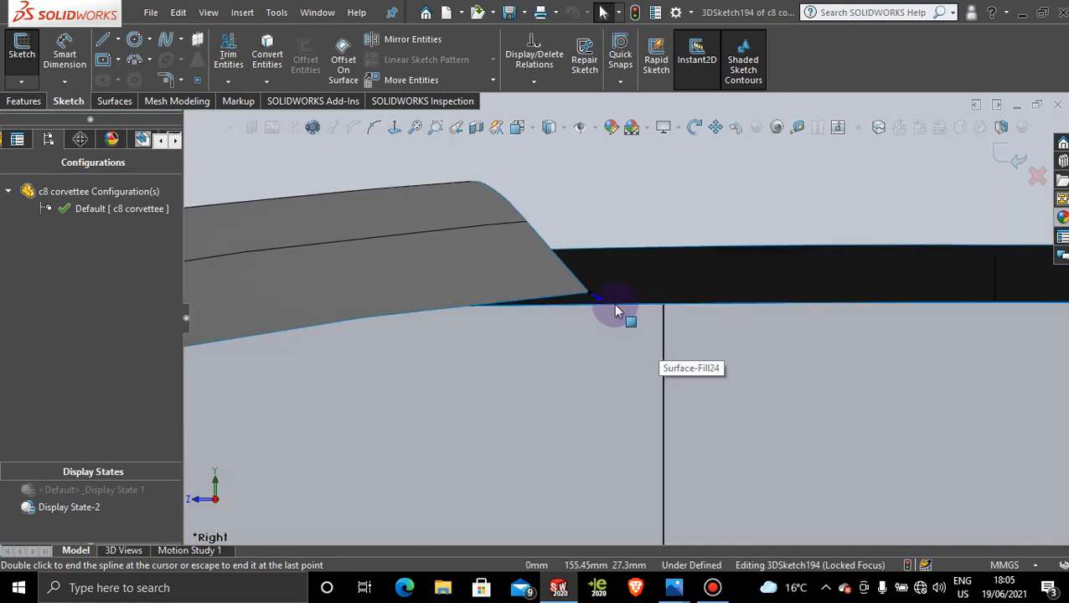
{"action": "scroll", "coordinate": [585, 311], "scroll_direction": "up", "scroll_amount": 4}
{"action": "scroll", "coordinate": [586, 312], "scroll_direction": "up", "scroll_amount": 5}
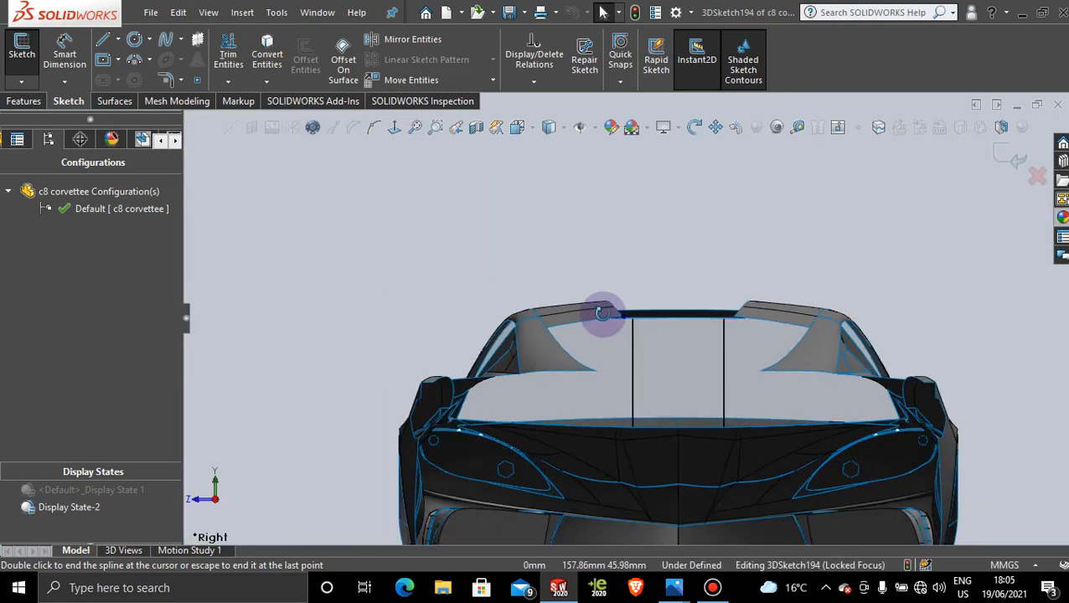
{"action": "middle_click_drag", "start_coordinate": [602, 310], "coordinate": [601, 484]}
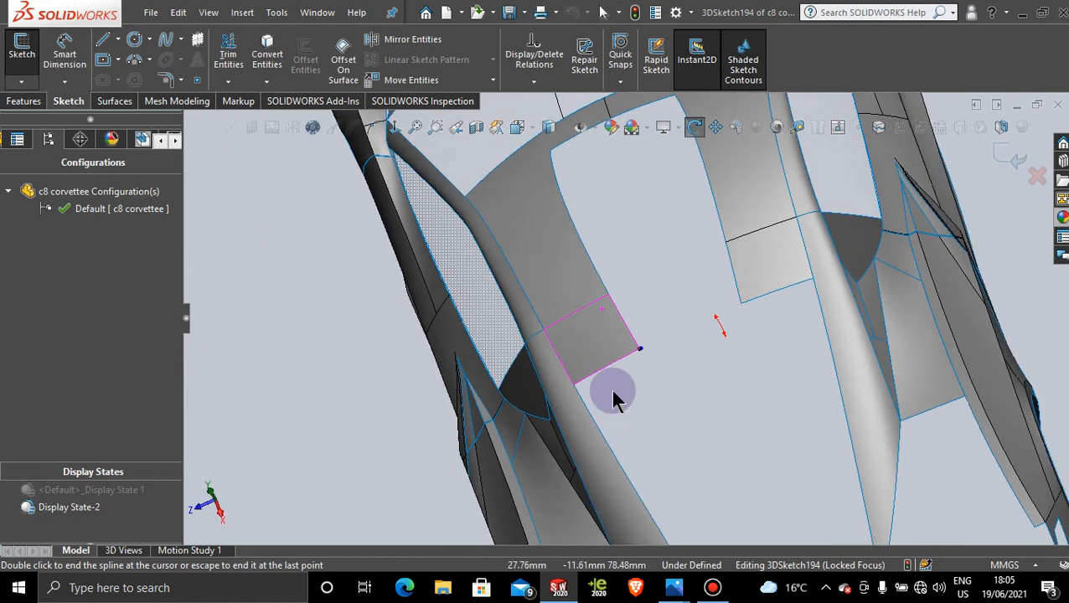
{"action": "scroll", "coordinate": [637, 289], "scroll_direction": "down", "scroll_amount": 3}
{"action": "scroll", "coordinate": [637, 293], "scroll_direction": "up", "scroll_amount": 6}
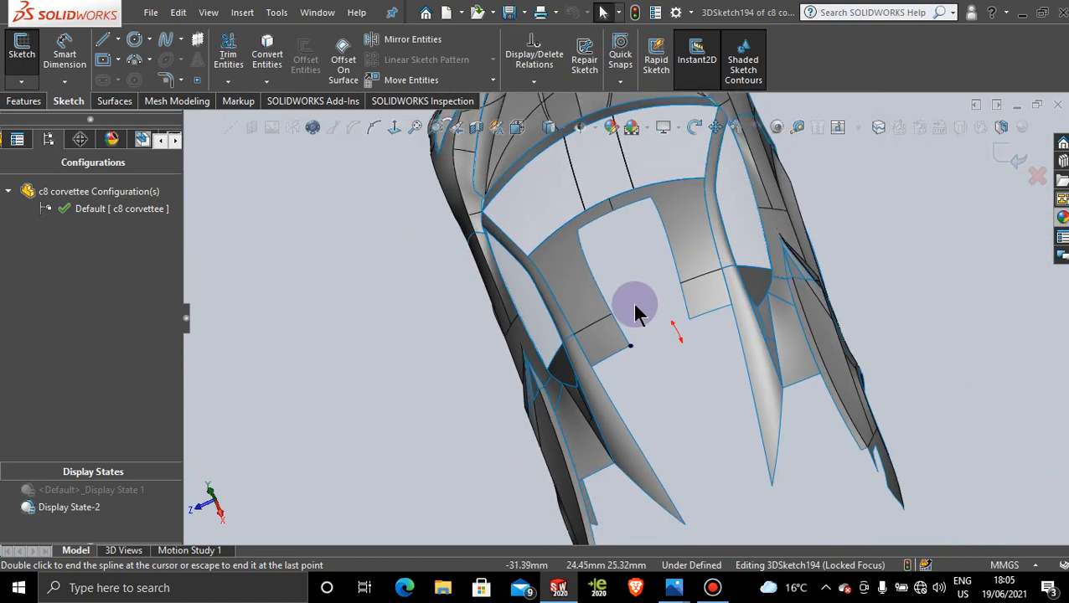
{"action": "middle_click_drag", "start_coordinate": [634, 311], "coordinate": [880, 201]}
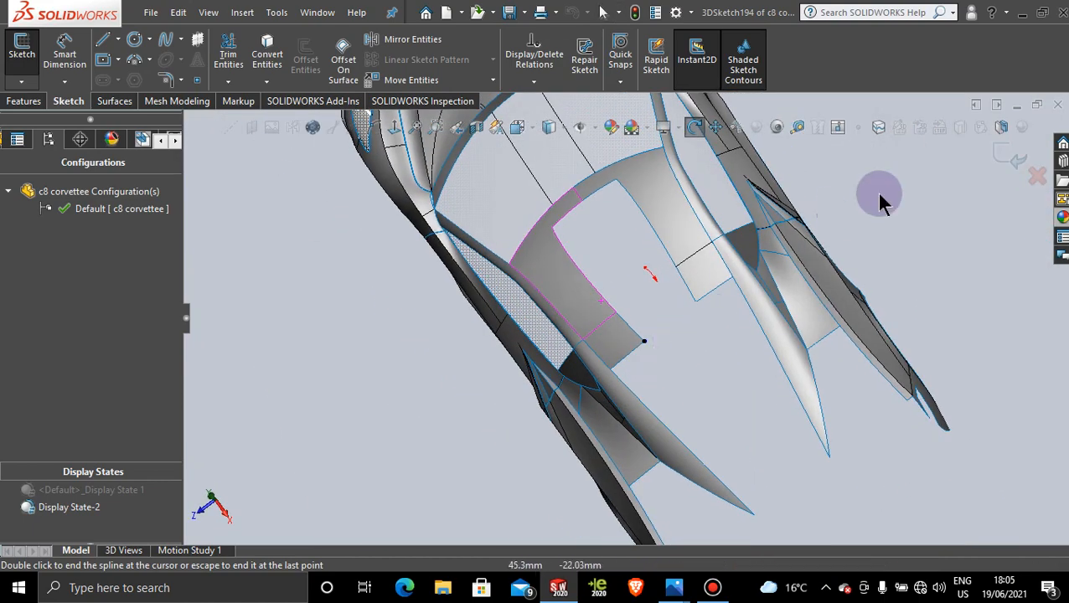
Finish the sketch with the short spline and start another 3D sketch.
{"action": "left_click", "coordinate": [1015, 152]}
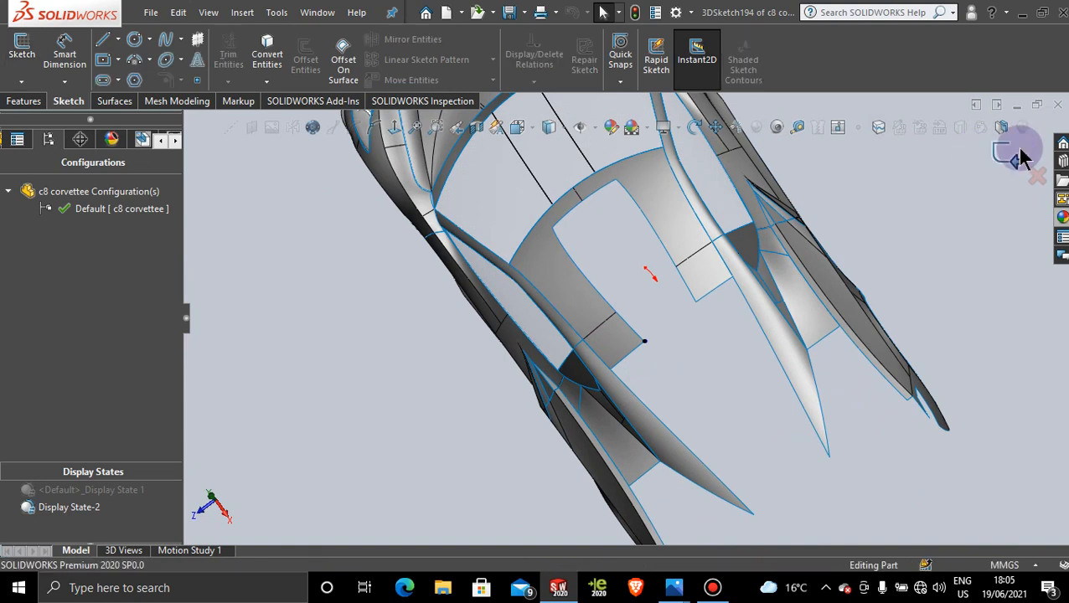
{"action": "left_click", "coordinate": [21, 82]}
{"action": "left_click", "coordinate": [42, 115]}
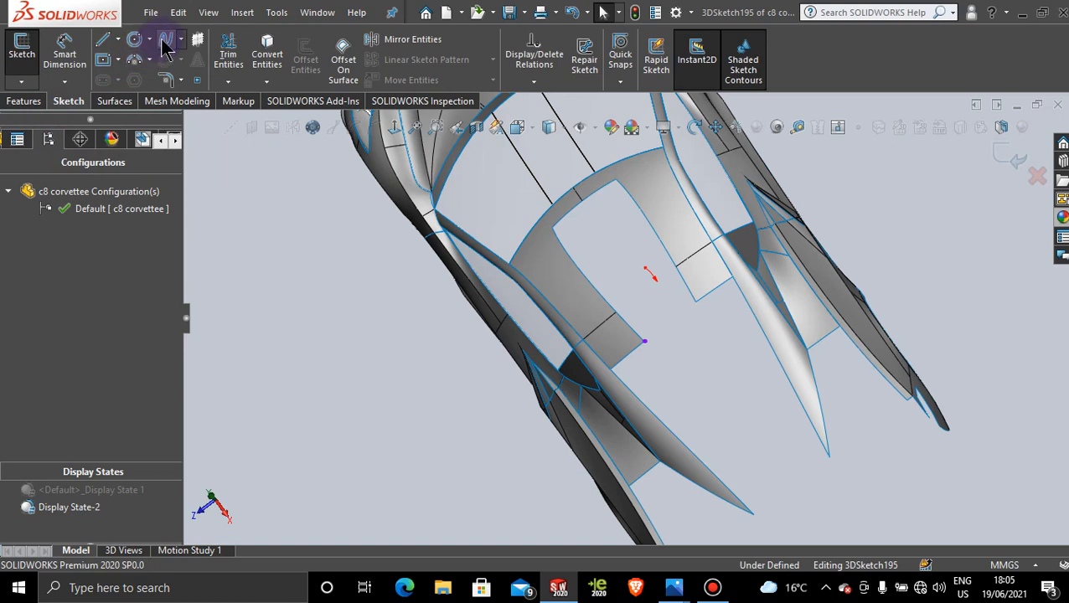
Draw a two-point spline from the front corner of the roof opening to the free end of the short spline.
{"action": "left_click", "coordinate": [167, 49]}
{"action": "scroll", "coordinate": [585, 251], "scroll_direction": "down", "scroll_amount": 10}
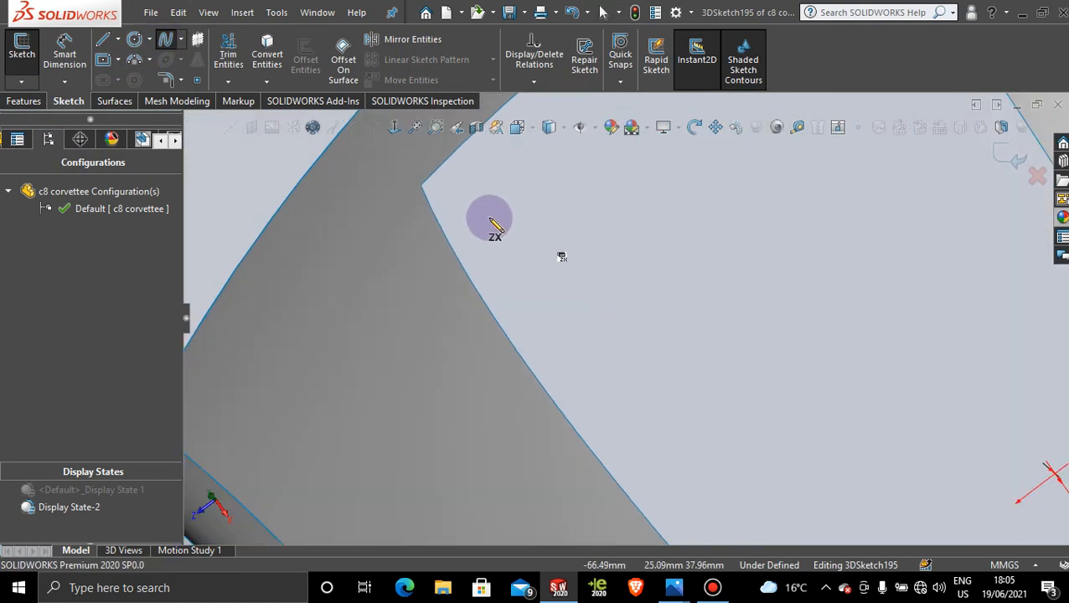
{"action": "left_click", "coordinate": [421, 186]}
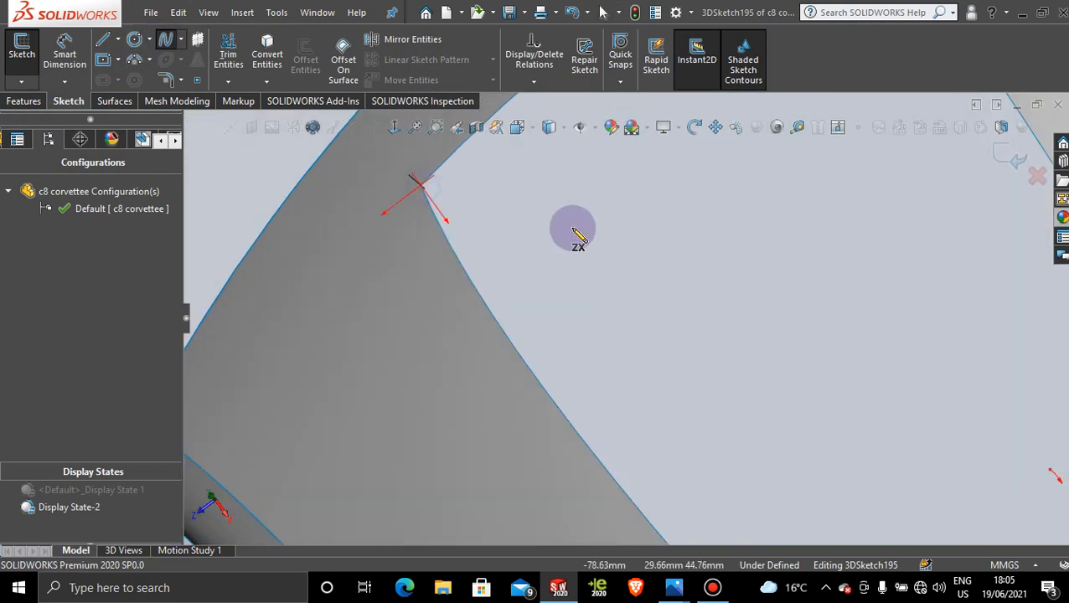
{"action": "scroll", "coordinate": [676, 353], "scroll_direction": "up", "scroll_amount": 10}
{"action": "scroll", "coordinate": [737, 404], "scroll_direction": "down", "scroll_amount": 8}
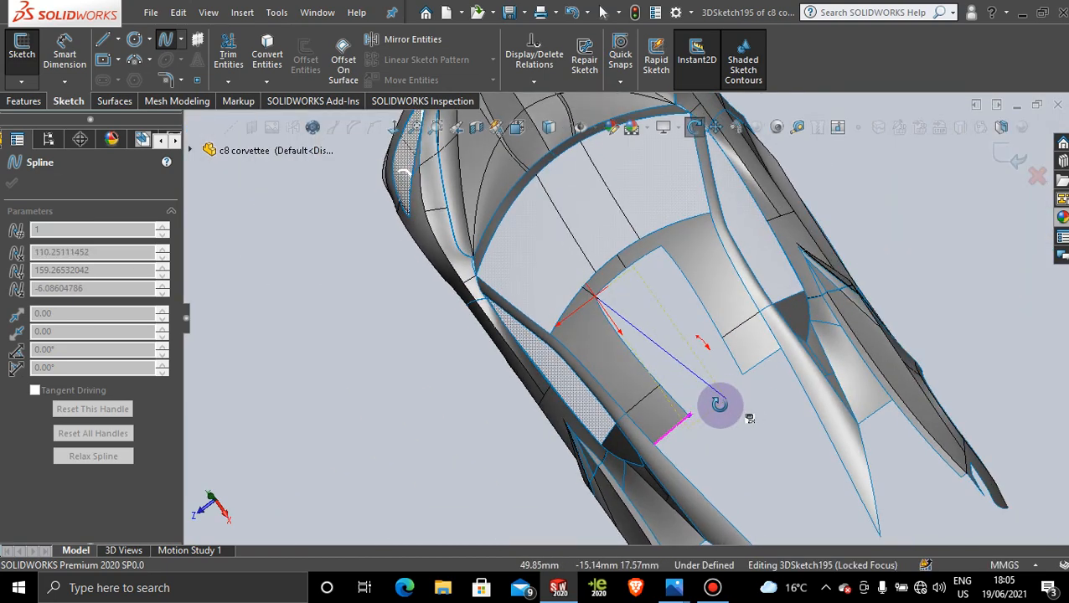
{"action": "scroll", "coordinate": [610, 381], "scroll_direction": "down", "scroll_amount": 5}
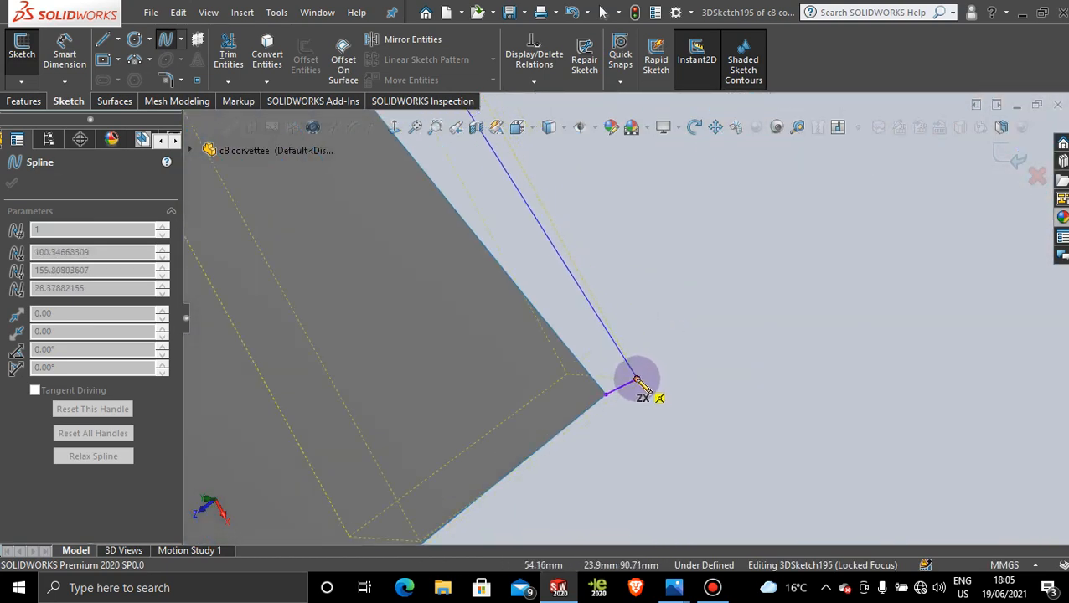
{"action": "left_click", "coordinate": [640, 383]}
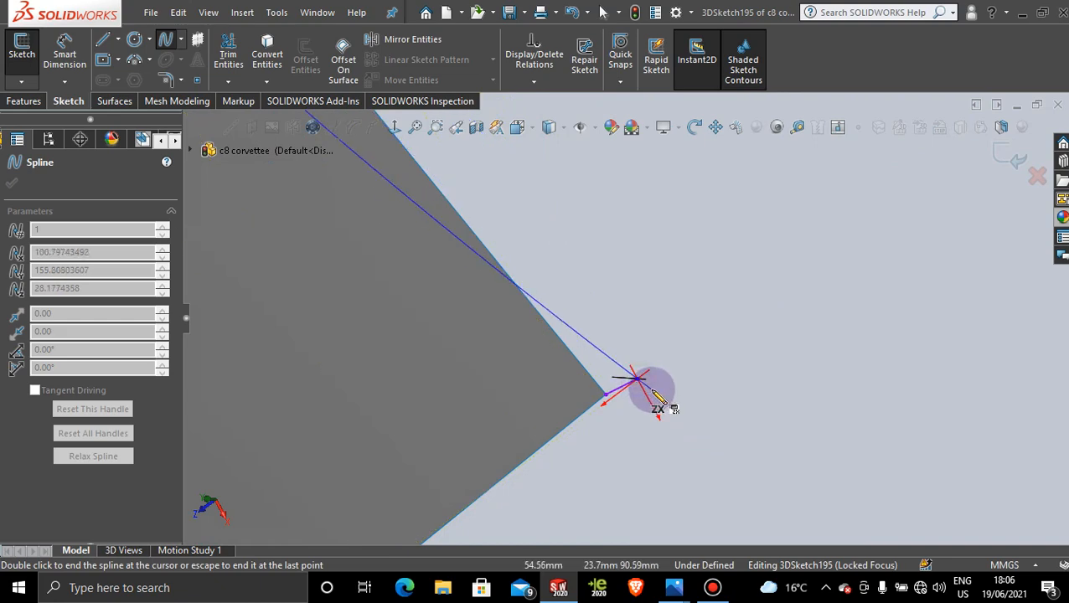
{"action": "key", "text": "Escape"}
{"action": "scroll", "coordinate": [652, 399], "scroll_direction": "up", "scroll_amount": 6}
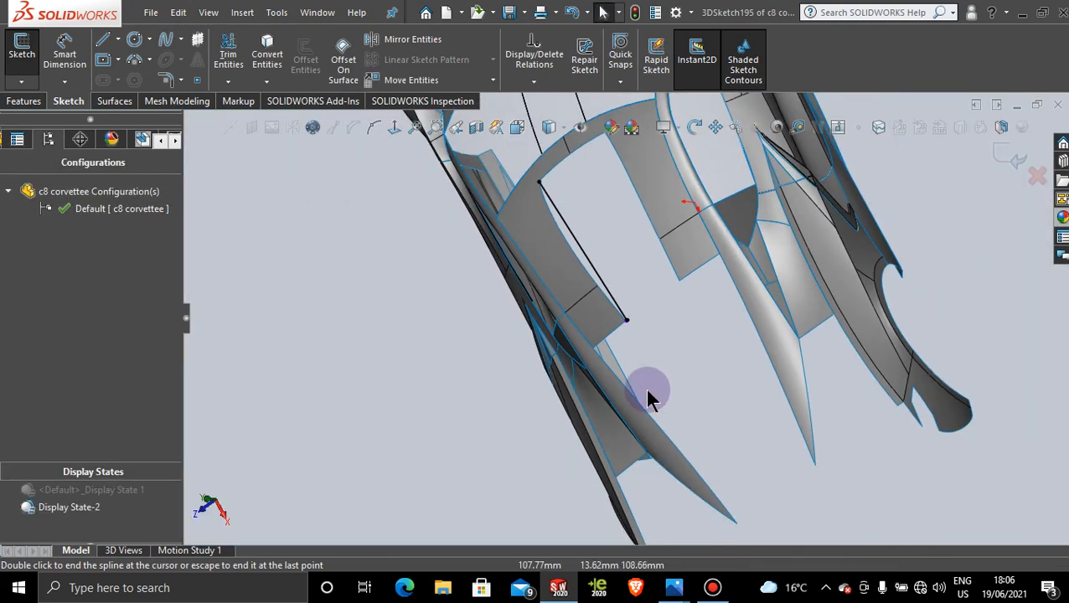
In the back view, bend the new spline upward with its rear tangent handle so it arches along the roof's curvature.
{"action": "middle_click_drag", "start_coordinate": [651, 399], "coordinate": [563, 377]}
{"action": "key", "text": "space"}
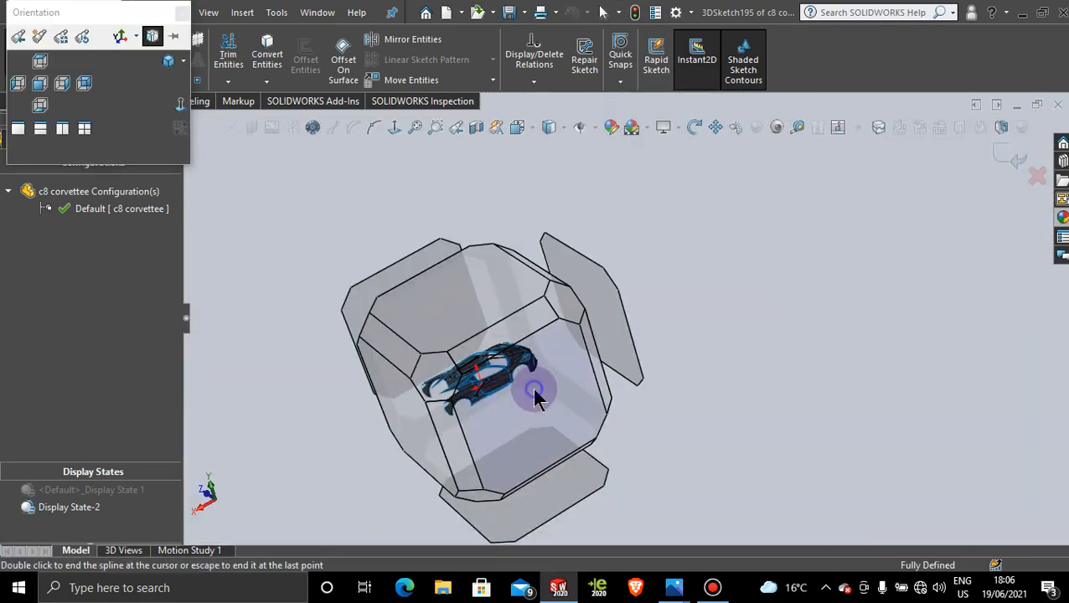
{"action": "left_click", "coordinate": [534, 393]}
{"action": "scroll", "coordinate": [577, 255], "scroll_direction": "down", "scroll_amount": 5}
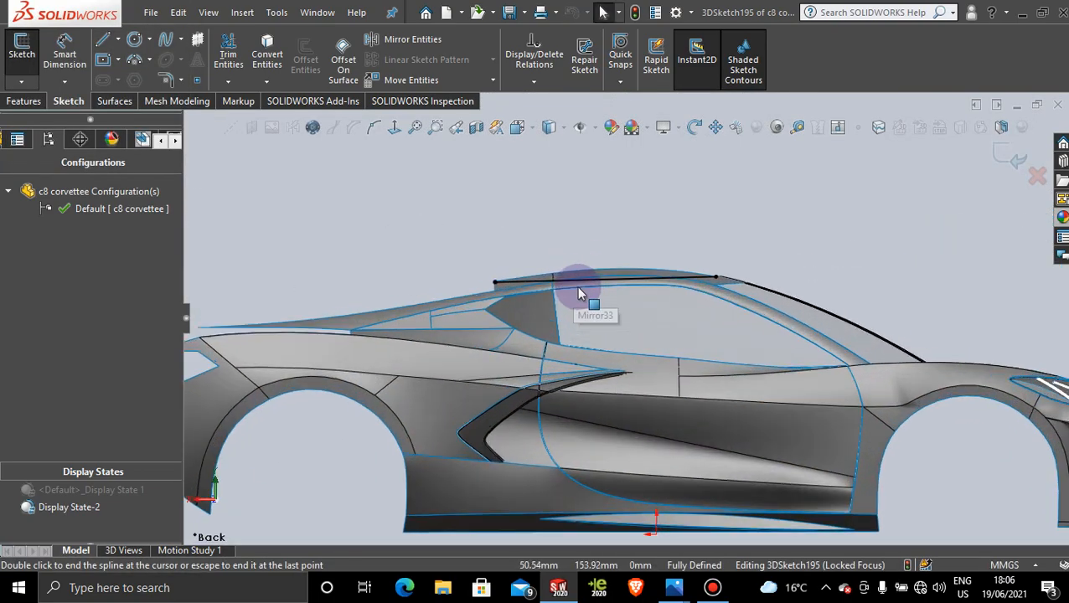
{"action": "scroll", "coordinate": [579, 293], "scroll_direction": "down", "scroll_amount": 4}
{"action": "double_click", "coordinate": [663, 282]}
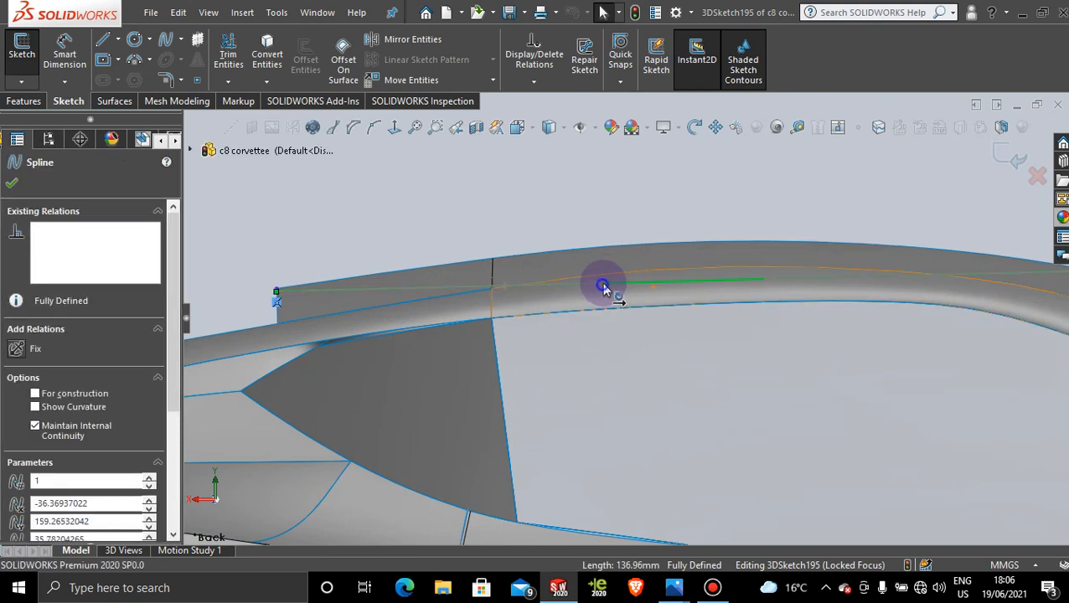
{"action": "left_click_drag", "start_coordinate": [603, 287], "coordinate": [609, 256]}
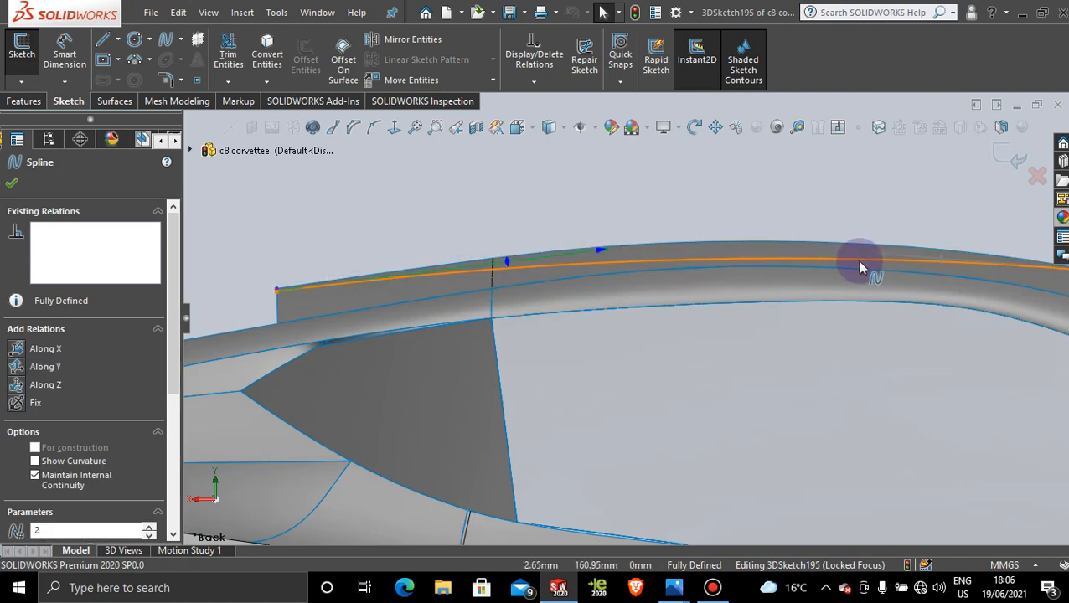
In the back view, reshape the front half of the spline with its front tangent handle to follow the roof's curvature.
{"action": "scroll", "coordinate": [872, 275], "scroll_direction": "up", "scroll_amount": 4}
{"action": "scroll", "coordinate": [844, 299], "scroll_direction": "down", "scroll_amount": 2}
{"action": "scroll", "coordinate": [814, 308], "scroll_direction": "down", "scroll_amount": 2}
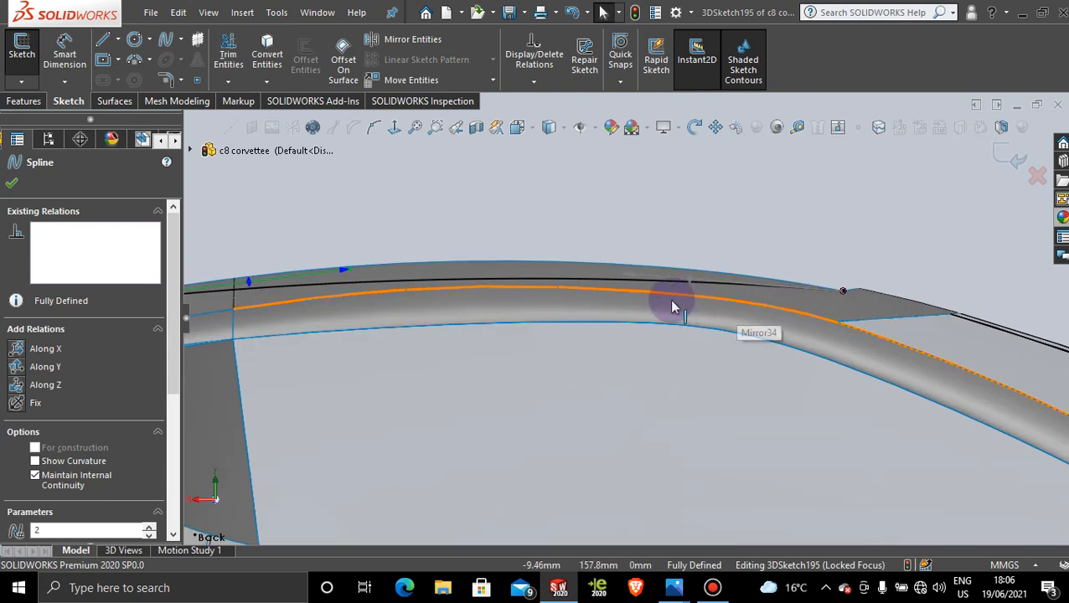
{"action": "left_click_drag", "start_coordinate": [622, 279], "coordinate": [626, 273]}
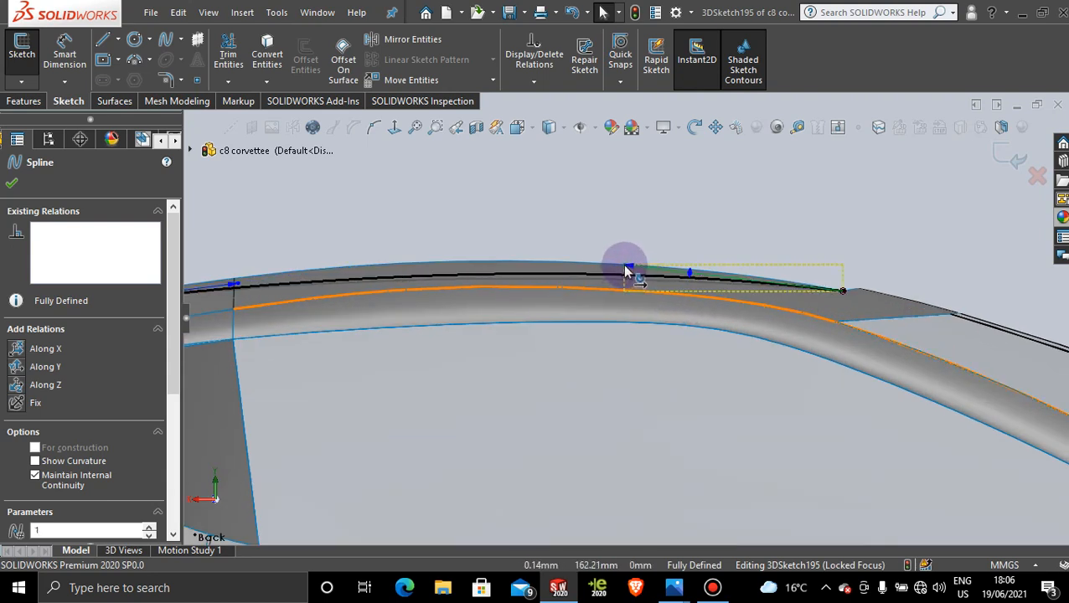
Add a tangent relation between the spline and the roof surface around the opening's front corner.
{"action": "middle_click_drag", "start_coordinate": [811, 318], "coordinate": [621, 317]}
{"action": "scroll", "coordinate": [614, 315], "scroll_direction": "down", "scroll_amount": 4}
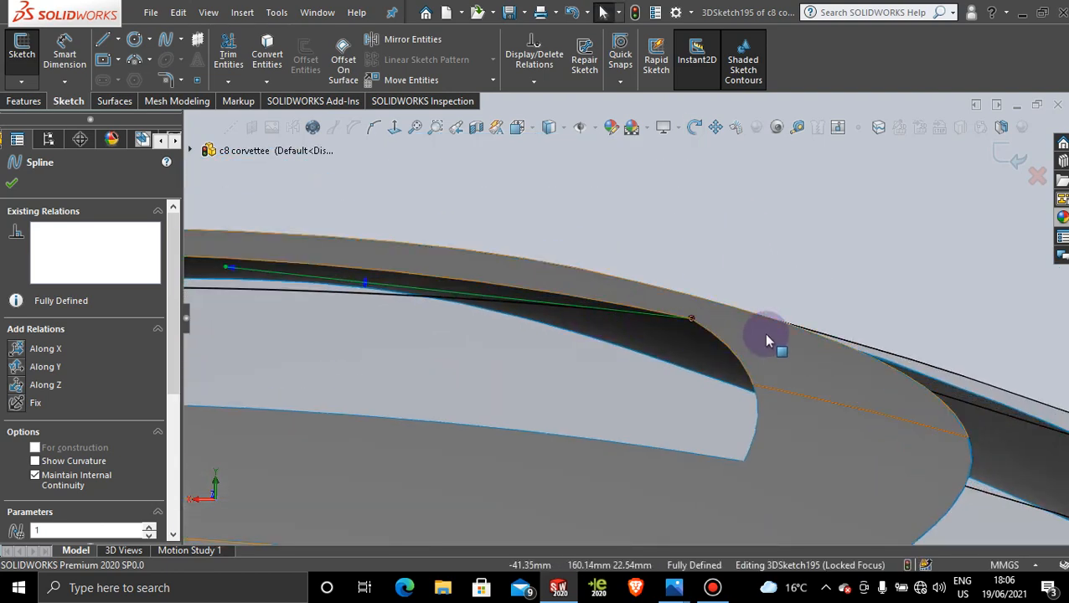
{"action": "left_click", "coordinate": [765, 337]}
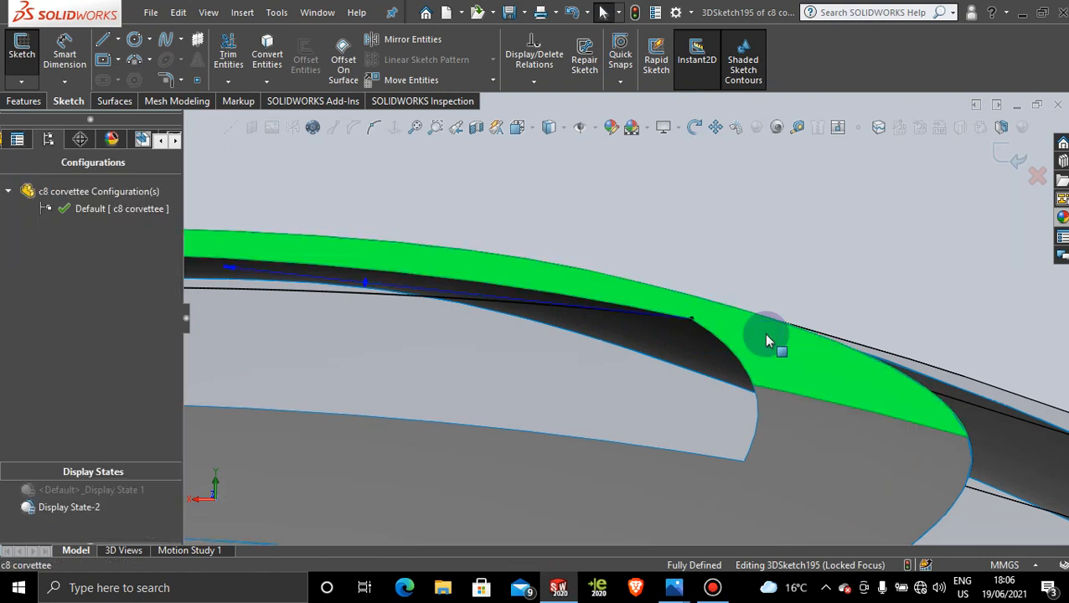
{"action": "left_click", "coordinate": [580, 307], "text": "ctrl"}
{"action": "left_click", "coordinate": [618, 240]}
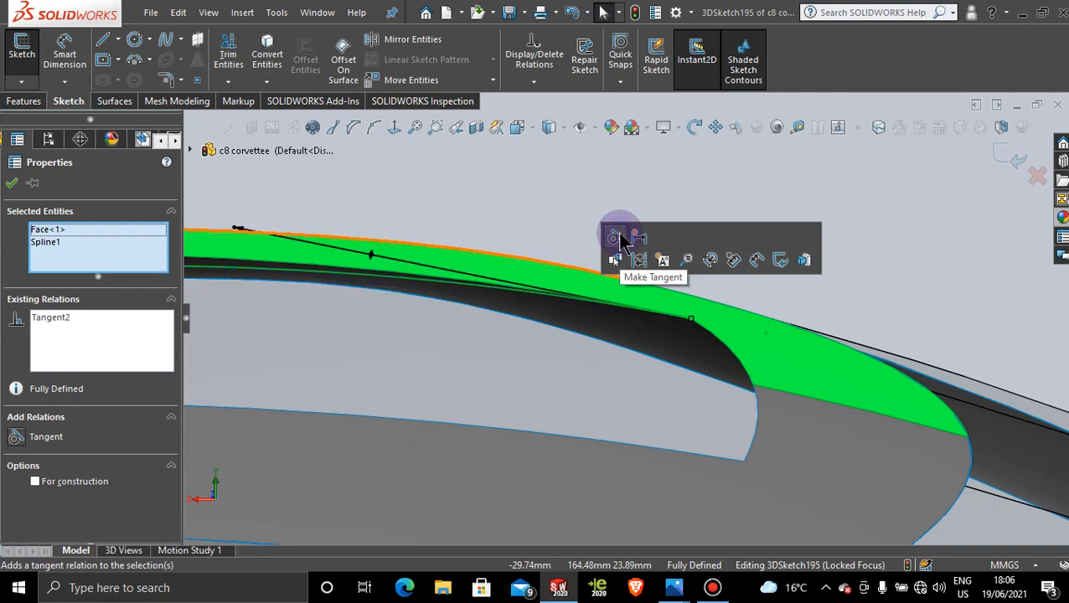
In the back view, try to lower the spline's rear tangent handle slightly to follow the roof edge.
{"action": "scroll", "coordinate": [585, 308], "scroll_direction": "up", "scroll_amount": 6}
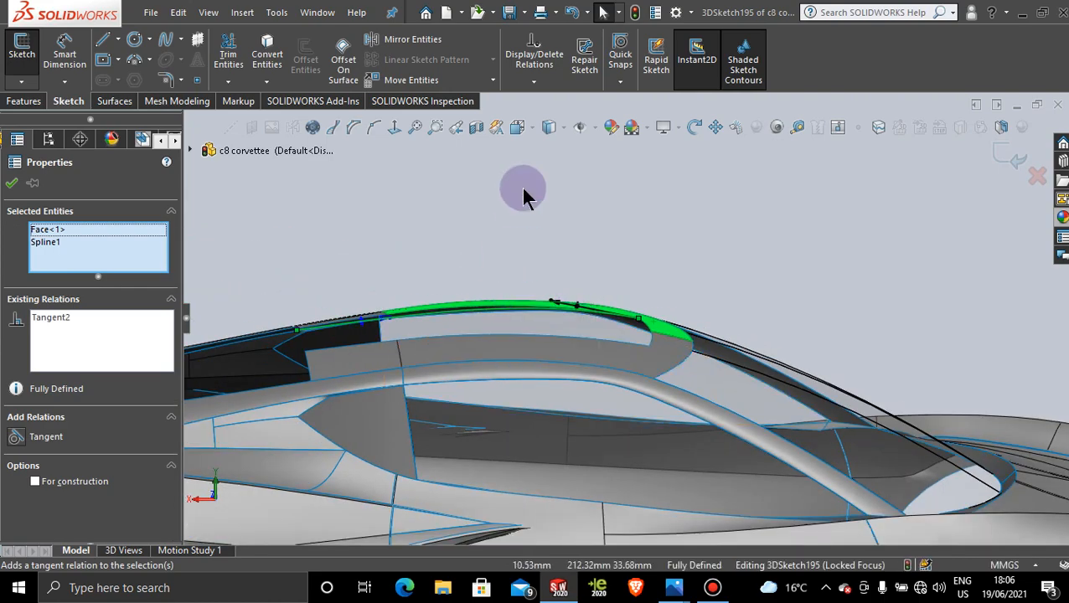
{"action": "key", "text": "space"}
{"action": "left_click", "coordinate": [441, 319]}
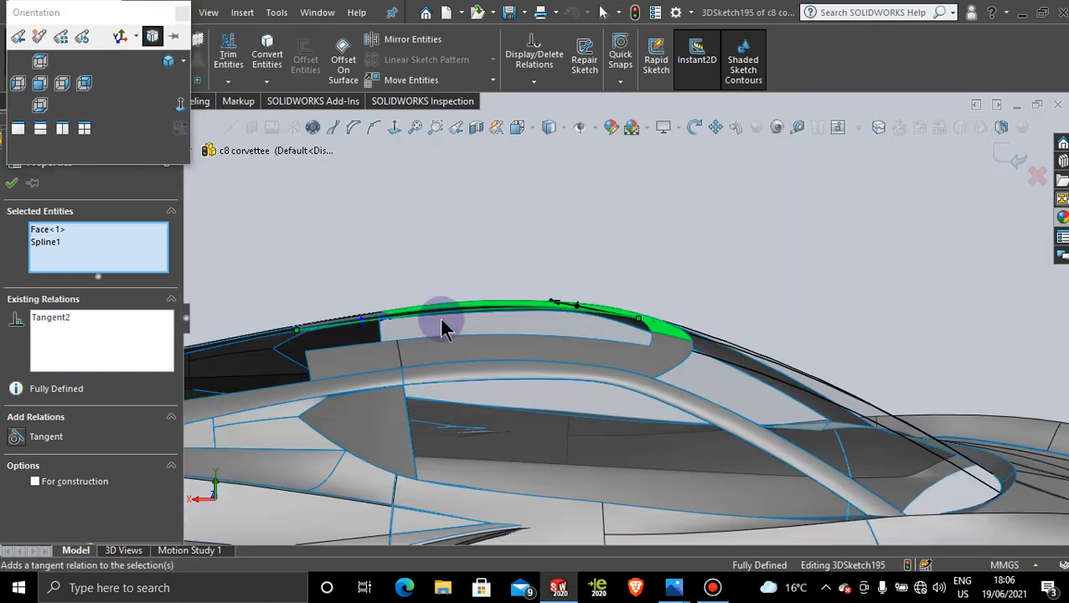
{"action": "scroll", "coordinate": [578, 272], "scroll_direction": "down", "scroll_amount": 5}
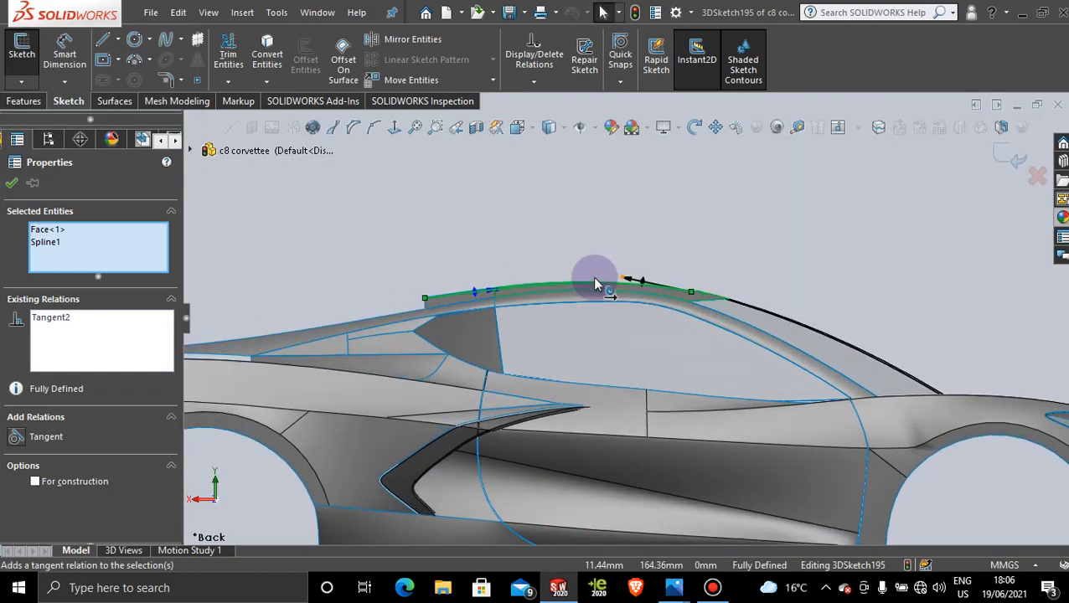
{"action": "scroll", "coordinate": [597, 287], "scroll_direction": "down", "scroll_amount": 2}
{"action": "scroll", "coordinate": [442, 270], "scroll_direction": "up", "scroll_amount": 1}
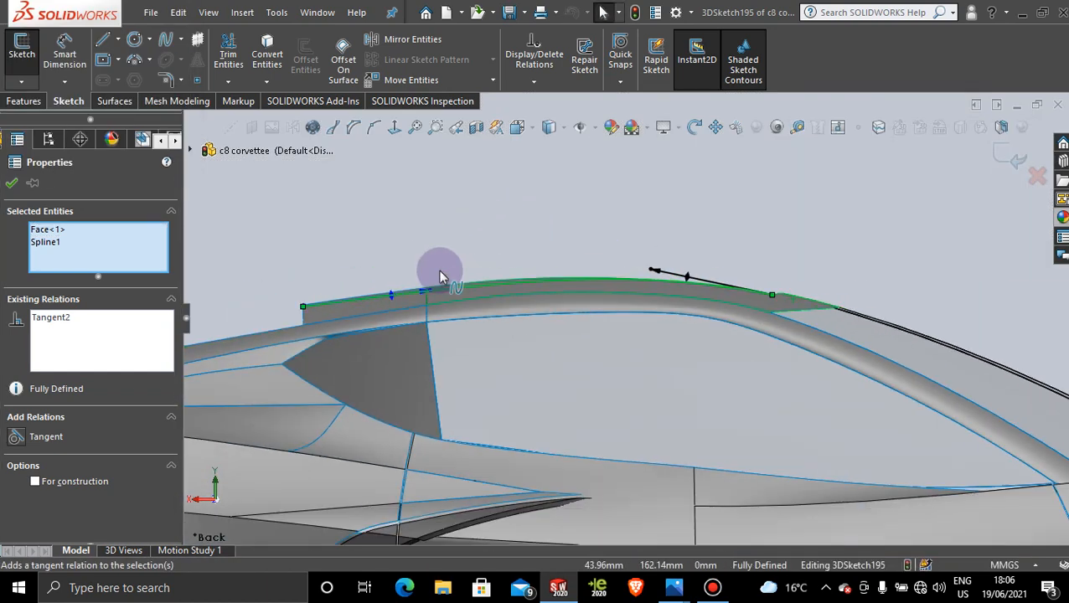
{"action": "scroll", "coordinate": [441, 275], "scroll_direction": "down", "scroll_amount": 1}
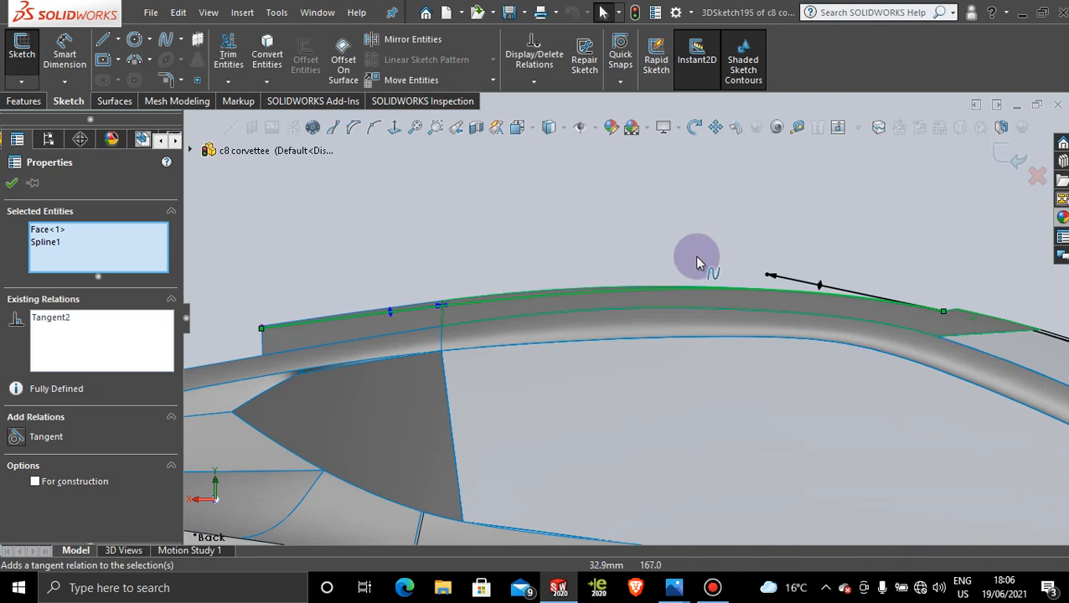
{"action": "left_click", "coordinate": [792, 281]}
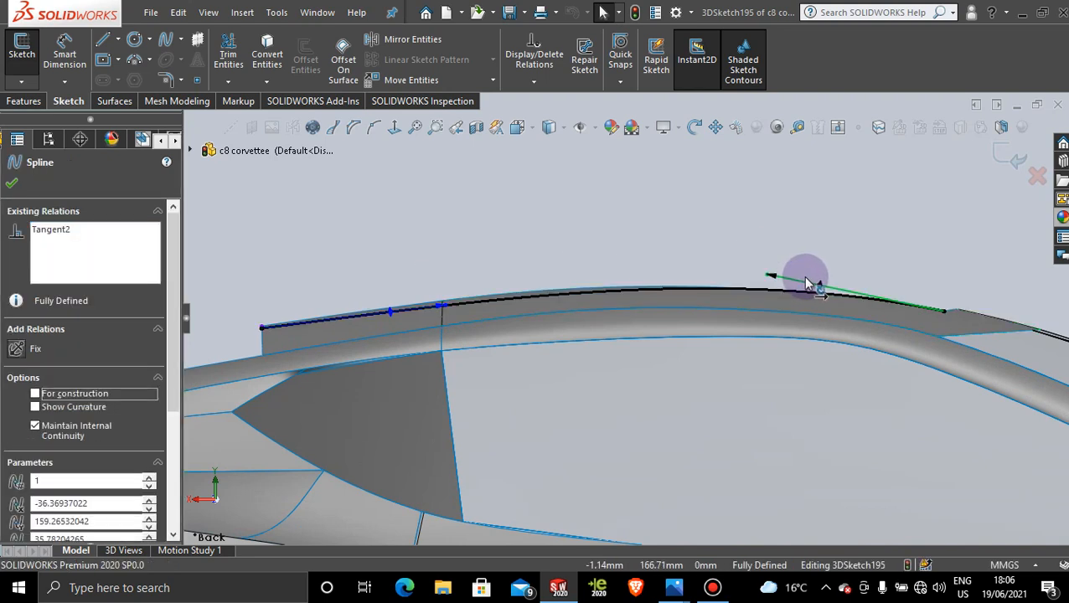
{"action": "left_click", "coordinate": [447, 317]}
{"action": "left_click_drag", "start_coordinate": [448, 322], "coordinate": [442, 312]}
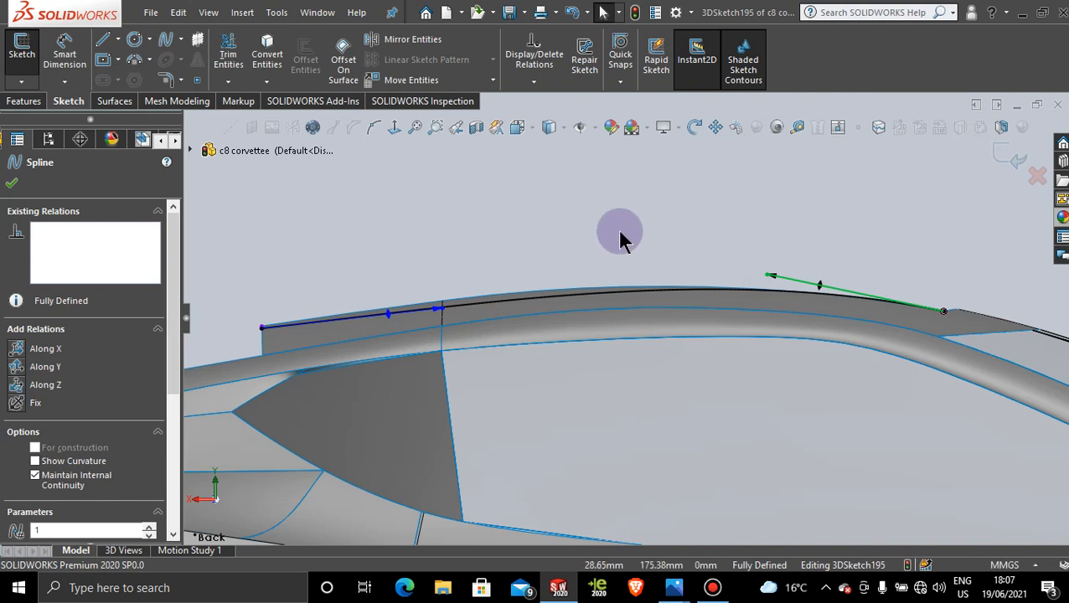
Check the shape of the roof's centre panel in the top-view reference photo in Photos.
{"action": "mouse_move", "coordinate": [674, 591]}
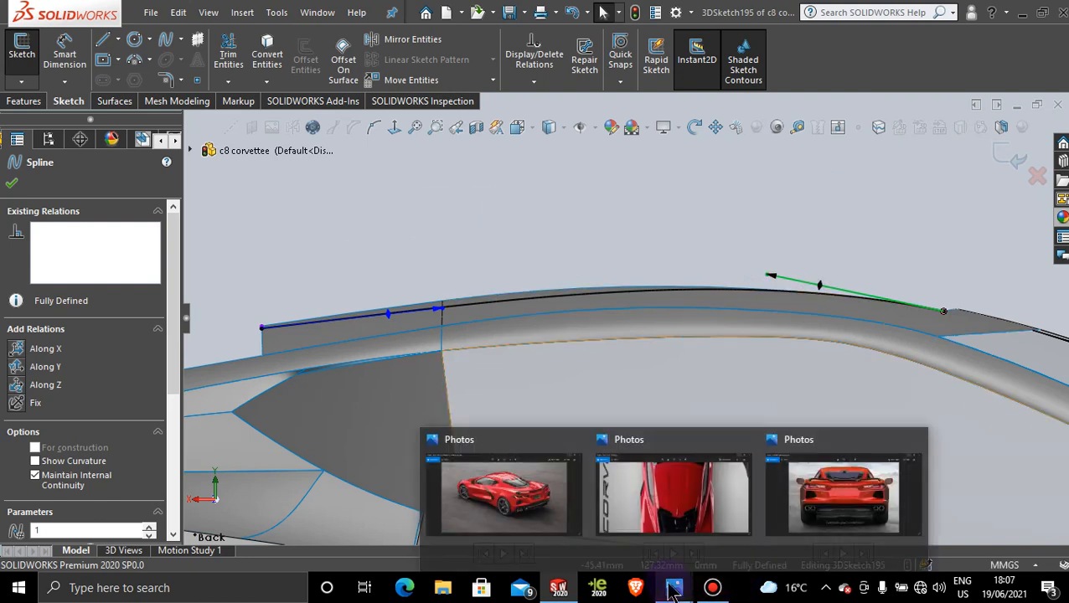
{"action": "left_click", "coordinate": [710, 496]}
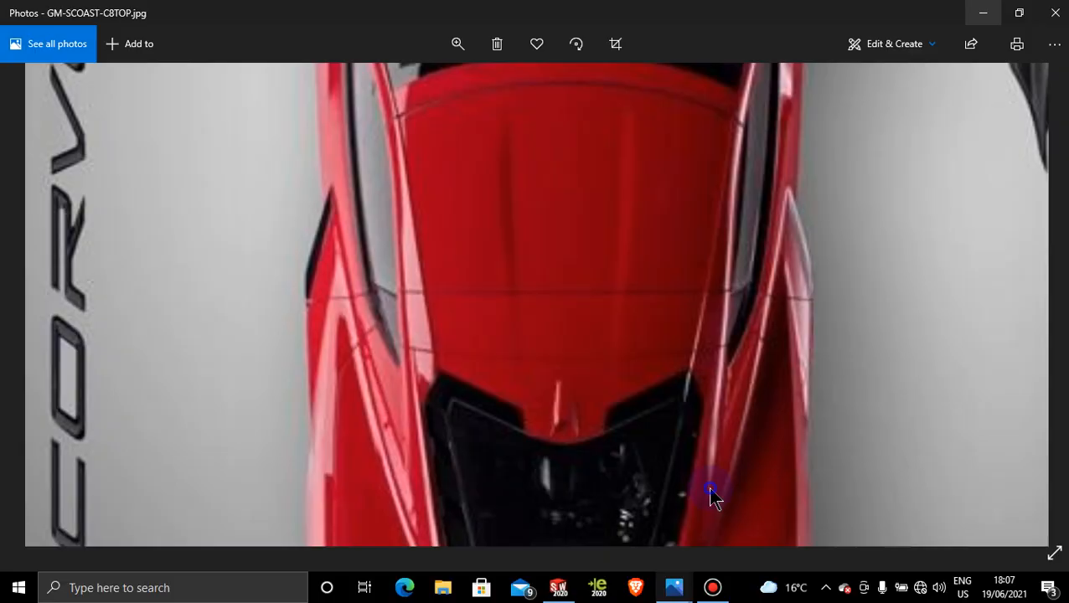
{"action": "double_click", "coordinate": [526, 124]}
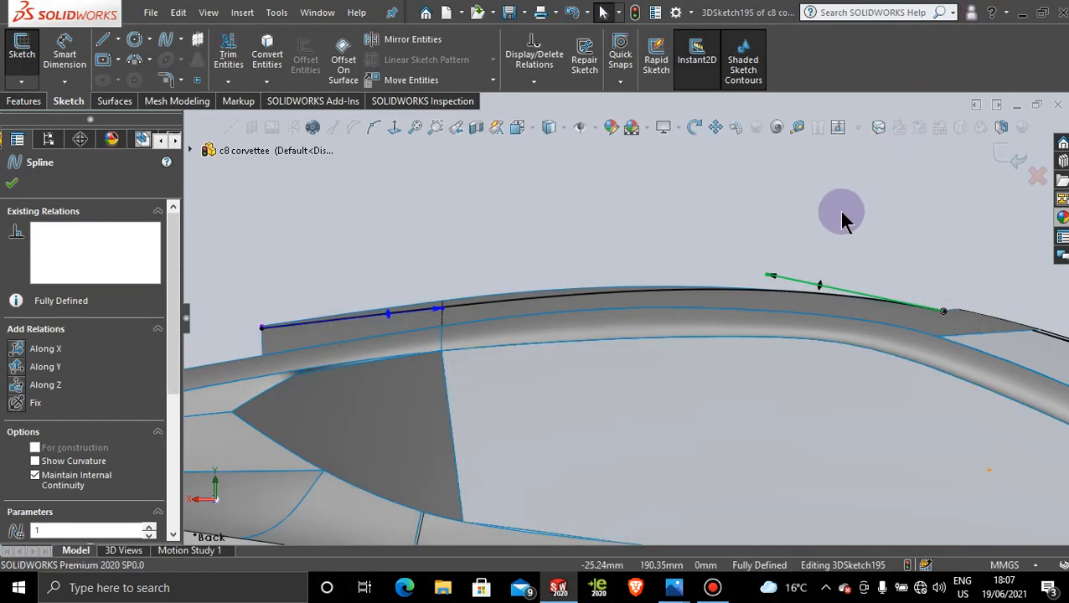
{"action": "left_click", "coordinate": [594, 246]}
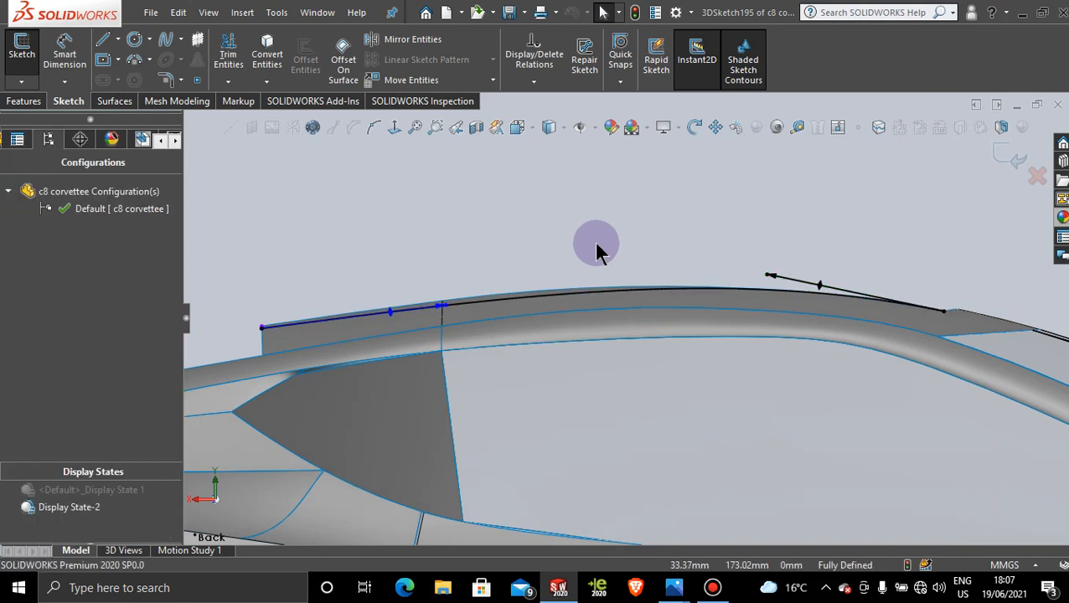
{"action": "left_click", "coordinate": [623, 235]}
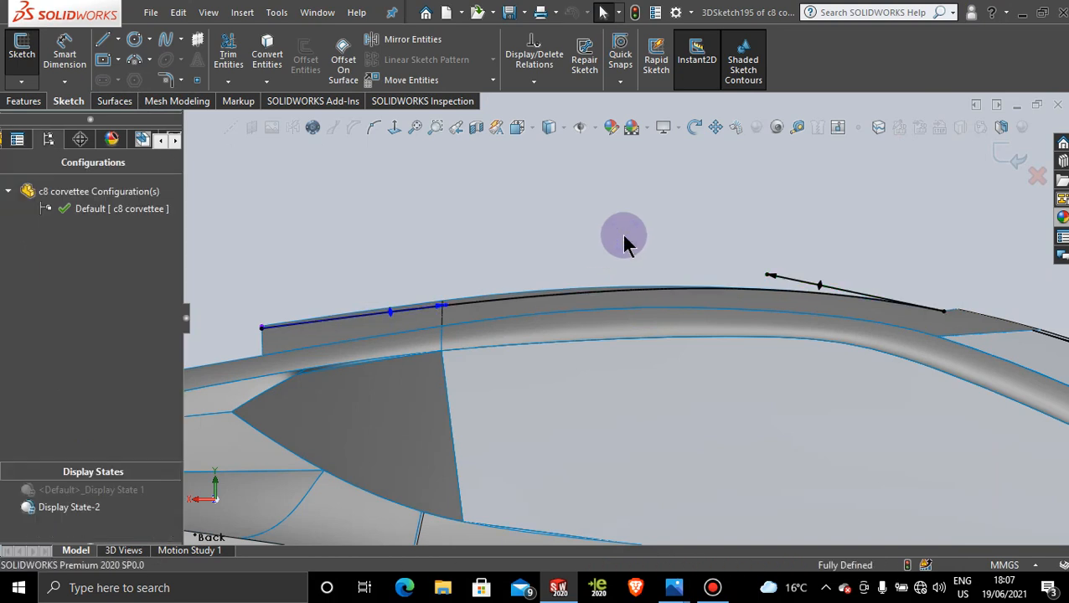
{"action": "left_click", "coordinate": [367, 189]}
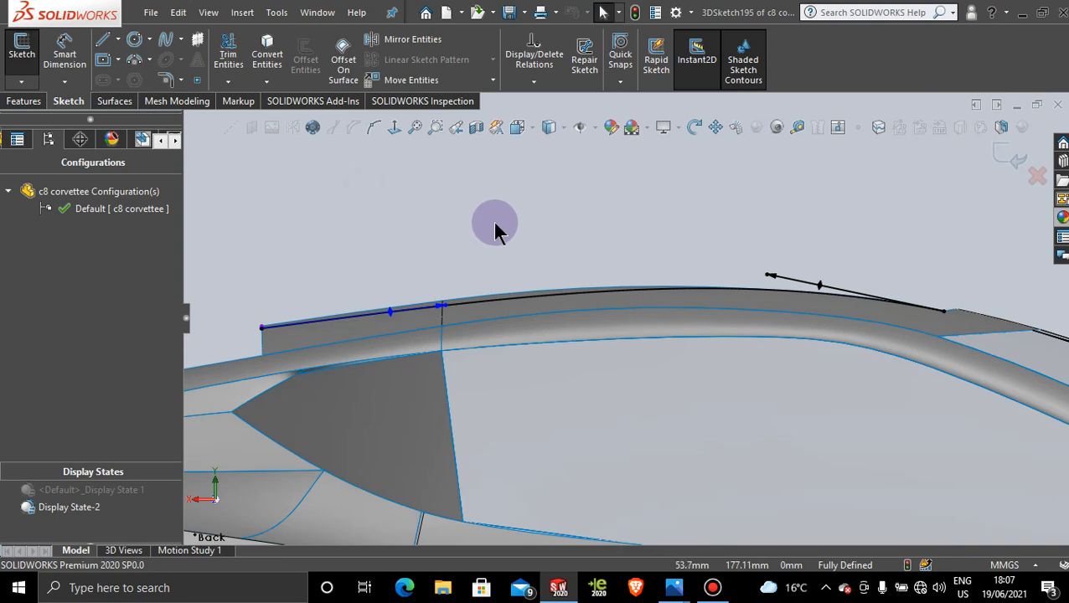
Delete all existing relations of the spline to release its tangency to the roof surface.
{"action": "left_click", "coordinate": [591, 299]}
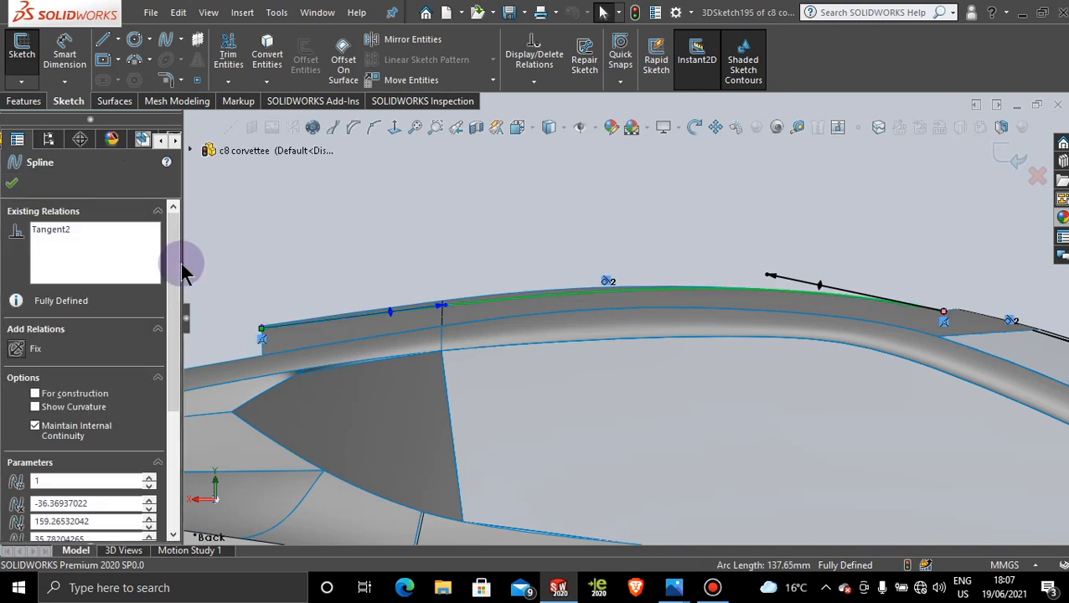
{"action": "right_click", "coordinate": [95, 243]}
{"action": "left_click", "coordinate": [139, 248]}
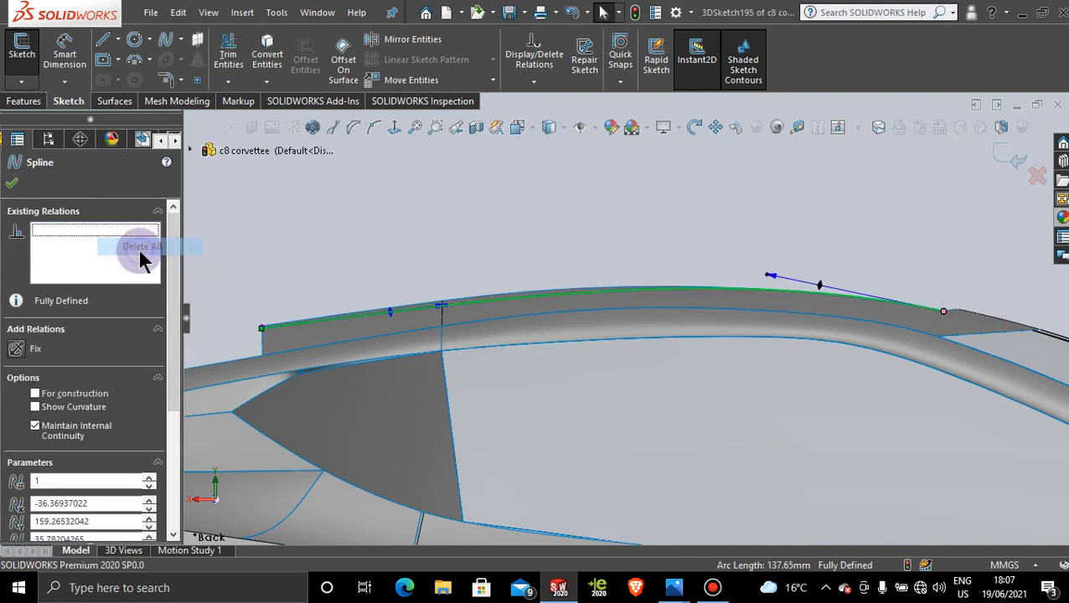
Try to lower the spline's front tangent handle, and check the relations on the spline and its front endpoint.
{"action": "left_click_drag", "start_coordinate": [769, 277], "coordinate": [772, 293]}
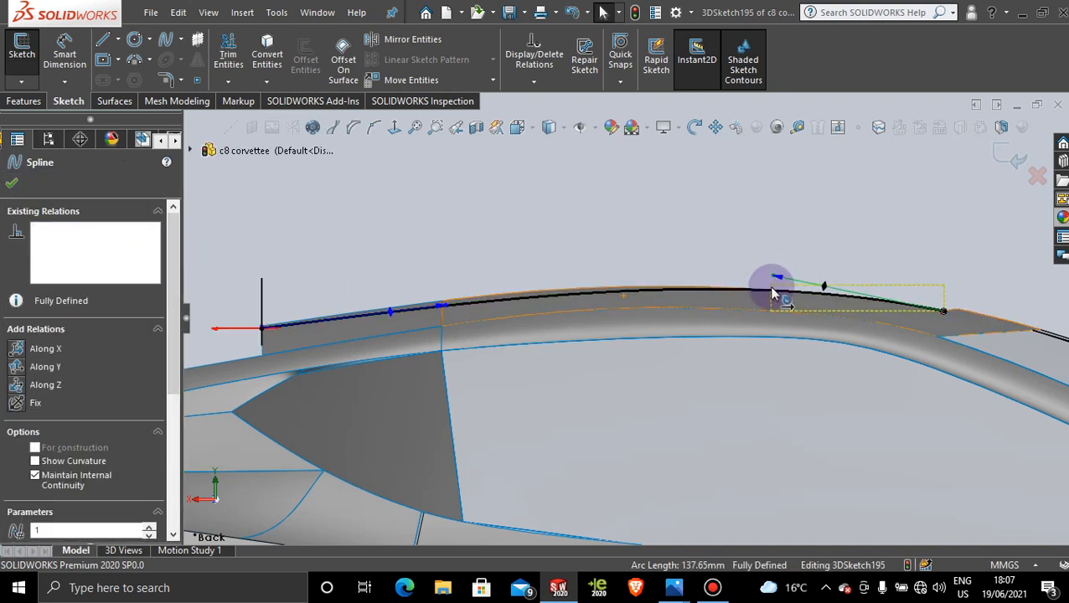
{"action": "left_click", "coordinate": [836, 293]}
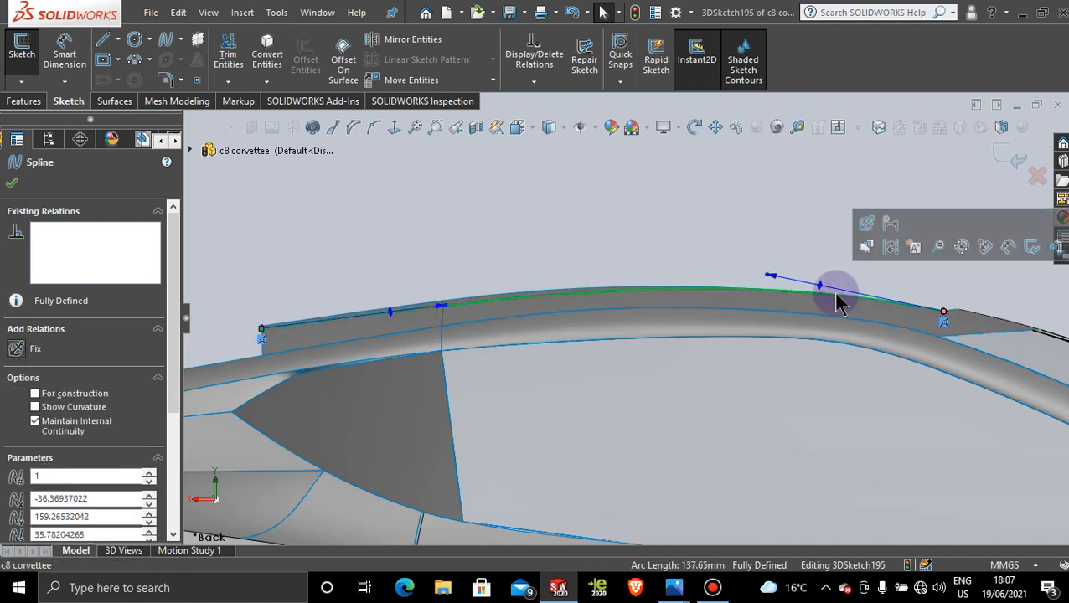
{"action": "left_click", "coordinate": [943, 315]}
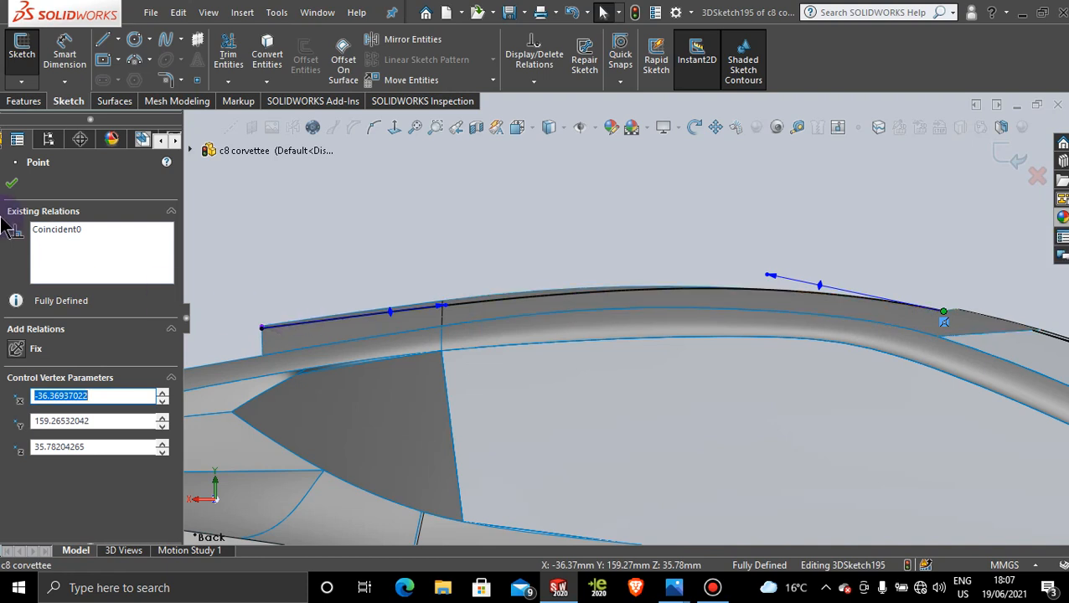
{"action": "left_click", "coordinate": [521, 305]}
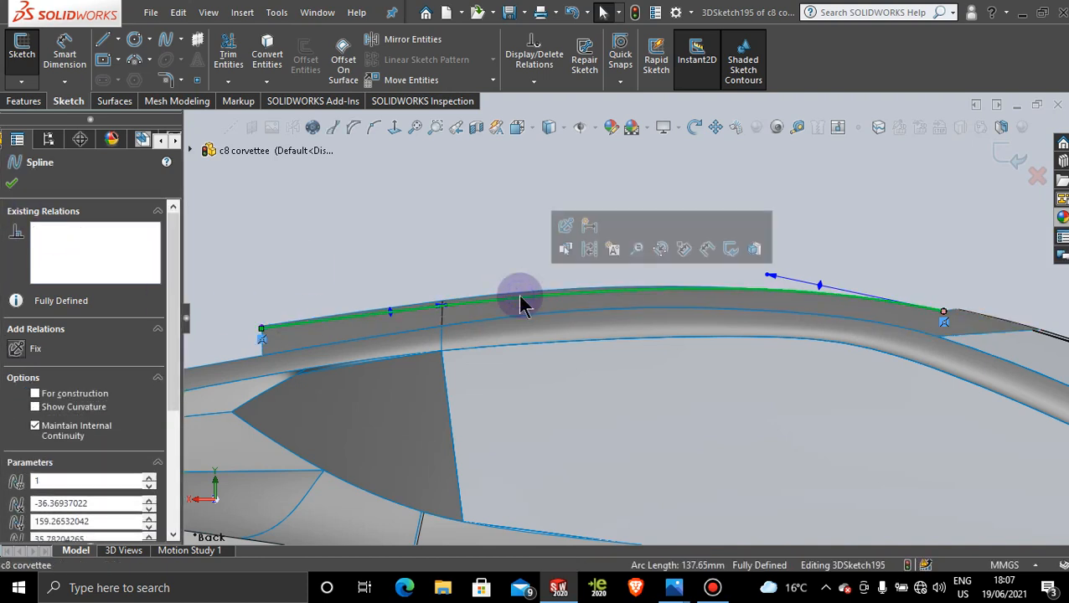
{"action": "right_click", "coordinate": [520, 305]}
{"action": "left_click", "coordinate": [477, 262]}
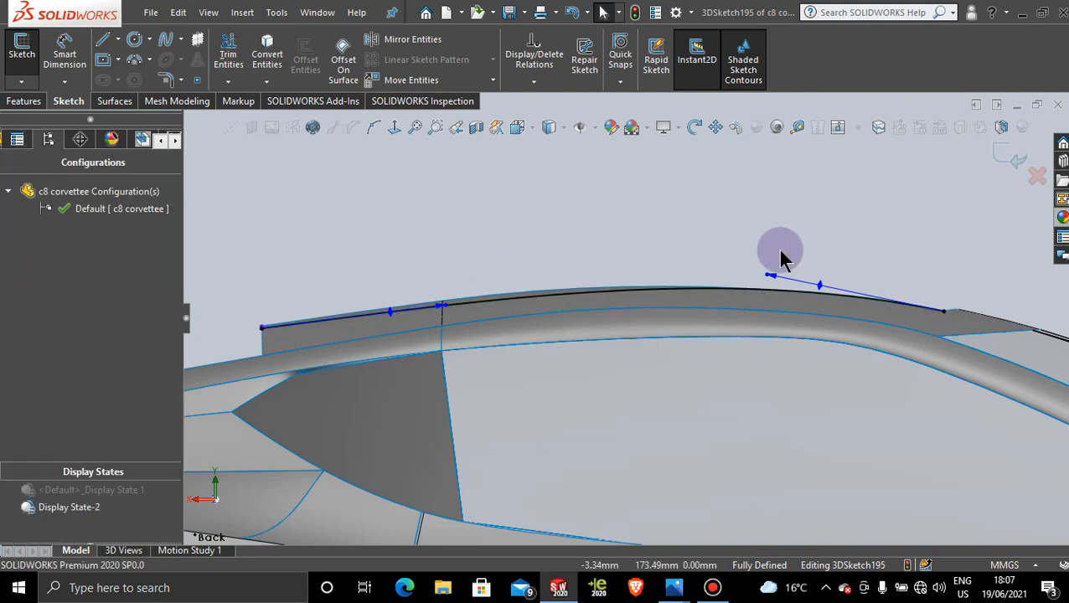
Lower and shorten the spline's front tangent handle to flatten the arch just below the roof's upper edge.
{"action": "mouse_move", "coordinate": [768, 277]}
{"action": "left_mouse_down"}
{"action": "mouse_move", "coordinate": [759, 281]}
{"action": "mouse_move", "coordinate": [821, 289]}
{"action": "mouse_move", "coordinate": [814, 308]}
{"action": "mouse_move", "coordinate": [784, 284]}
{"action": "left_mouse_up"}
{"action": "scroll", "coordinate": [761, 313], "scroll_direction": "down", "scroll_amount": 1}
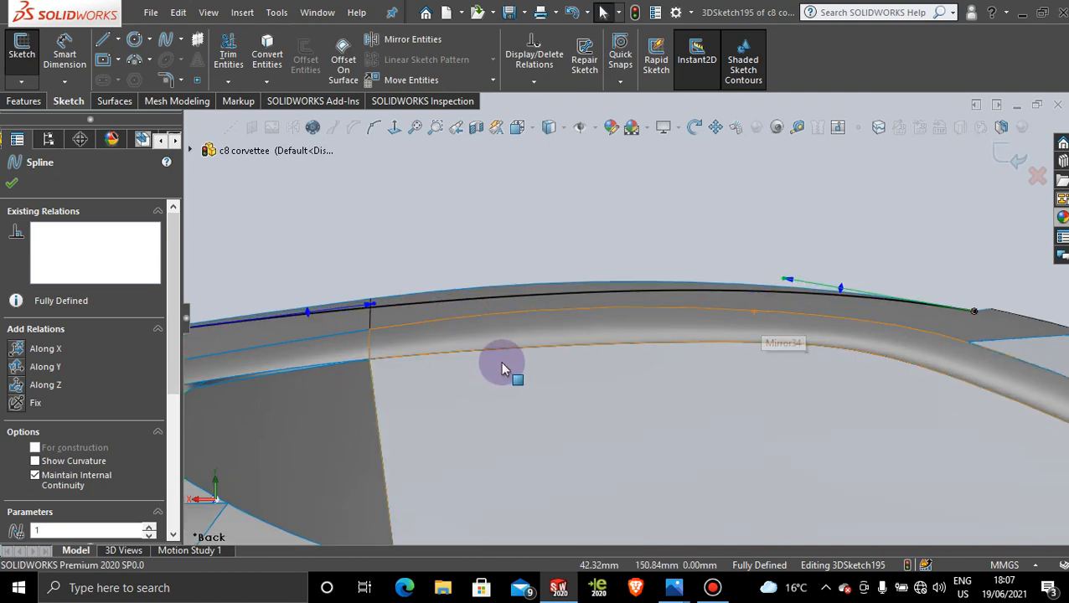
{"action": "scroll", "coordinate": [501, 360], "scroll_direction": "up", "scroll_amount": 1}
{"action": "scroll", "coordinate": [508, 332], "scroll_direction": "down", "scroll_amount": 1}
{"action": "scroll", "coordinate": [652, 347], "scroll_direction": "up", "scroll_amount": 2}
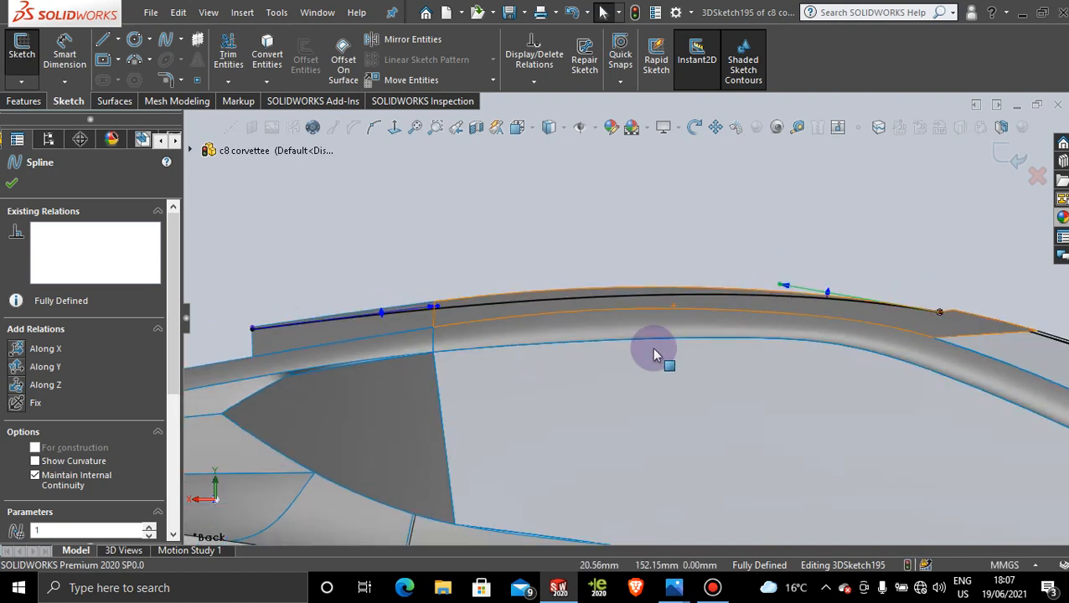
{"action": "scroll", "coordinate": [714, 328], "scroll_direction": "down", "scroll_amount": 1}
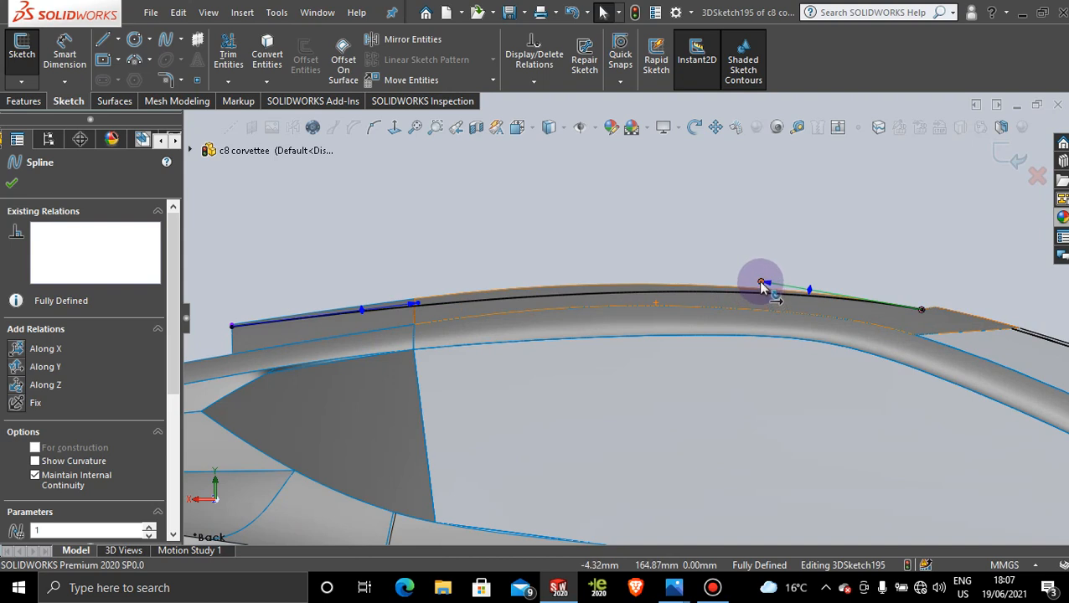
{"action": "mouse_move", "coordinate": [762, 287]}
{"action": "left_mouse_down"}
{"action": "mouse_move", "coordinate": [668, 303]}
{"action": "mouse_move", "coordinate": [766, 281]}
{"action": "mouse_move", "coordinate": [764, 291]}
{"action": "left_mouse_up"}
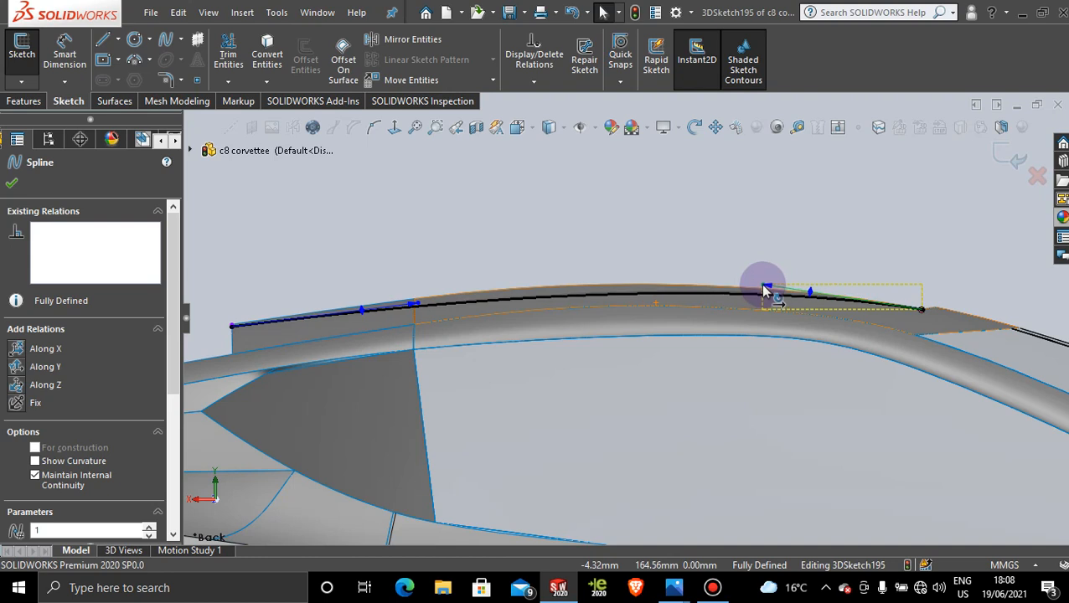
Fine-tune the spline's rear tangent handle so its rear half runs smoothly along the roof edge.
{"action": "scroll", "coordinate": [437, 335], "scroll_direction": "down", "scroll_amount": 1}
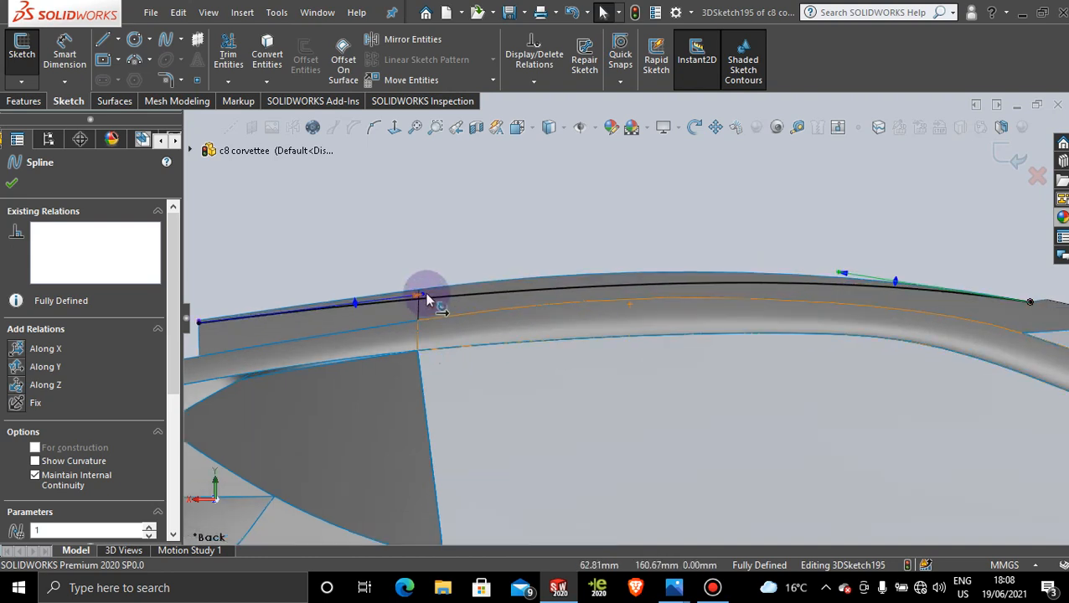
{"action": "left_click", "coordinate": [424, 296]}
{"action": "left_click_drag", "start_coordinate": [424, 296], "coordinate": [425, 300]}
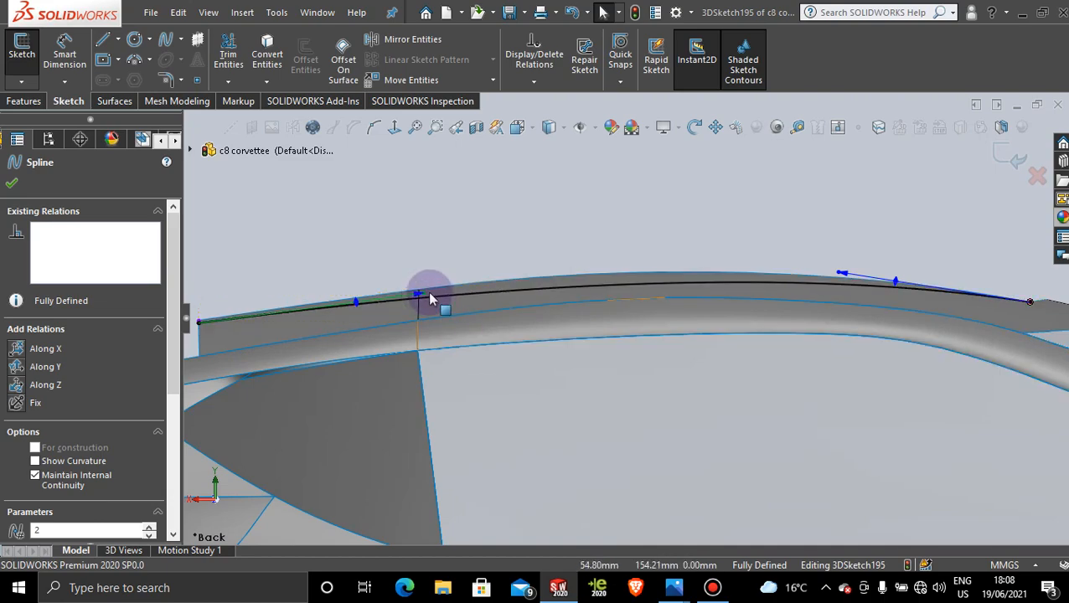
Examine the spline from above against the inner edge of the roof opening, and close its properties.
{"action": "scroll", "coordinate": [607, 310], "scroll_direction": "up", "scroll_amount": 1}
{"action": "scroll", "coordinate": [608, 310], "scroll_direction": "up", "scroll_amount": 6}
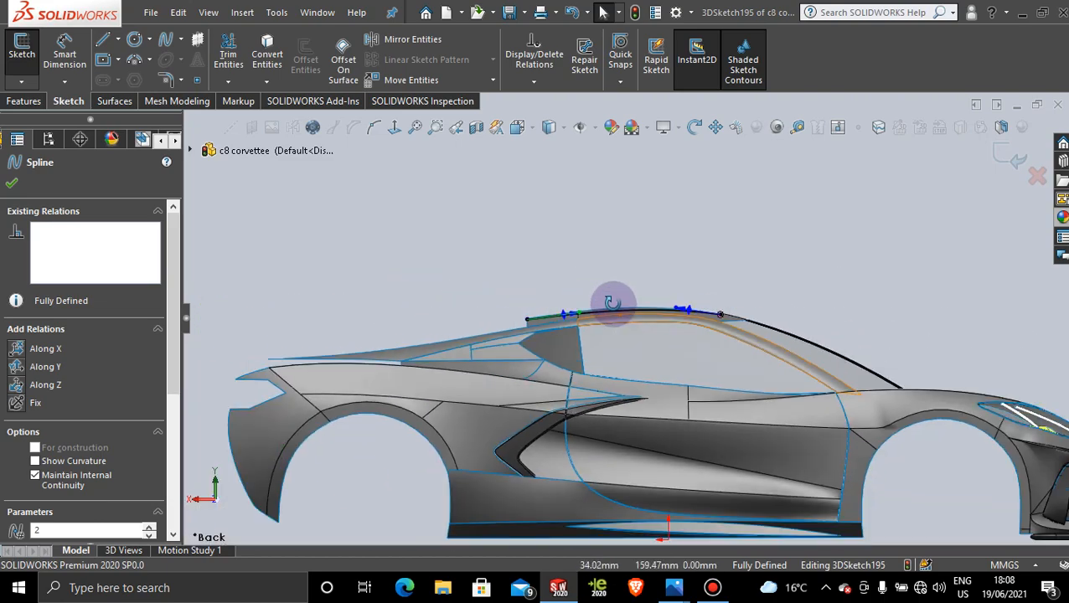
{"action": "middle_click_drag", "start_coordinate": [613, 305], "coordinate": [617, 420]}
{"action": "scroll", "coordinate": [618, 293], "scroll_direction": "up", "scroll_amount": 2}
{"action": "middle_click_drag", "start_coordinate": [625, 254], "coordinate": [629, 354]}
{"action": "key", "text": "space"}
{"action": "left_click", "coordinate": [489, 364]}
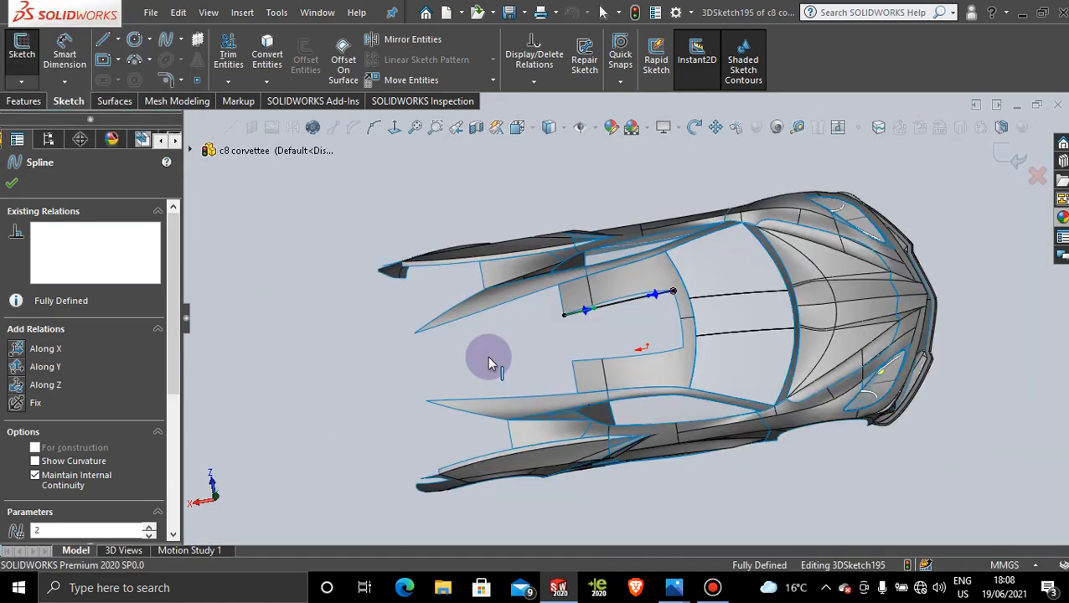
{"action": "scroll", "coordinate": [580, 306], "scroll_direction": "down", "scroll_amount": 3}
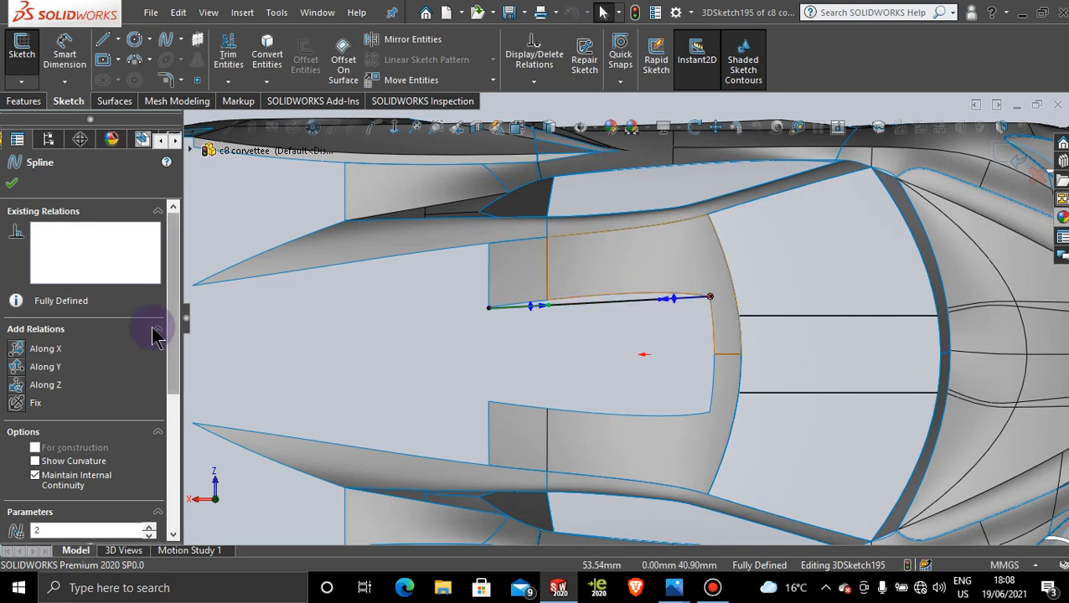
{"action": "left_click", "coordinate": [11, 183]}
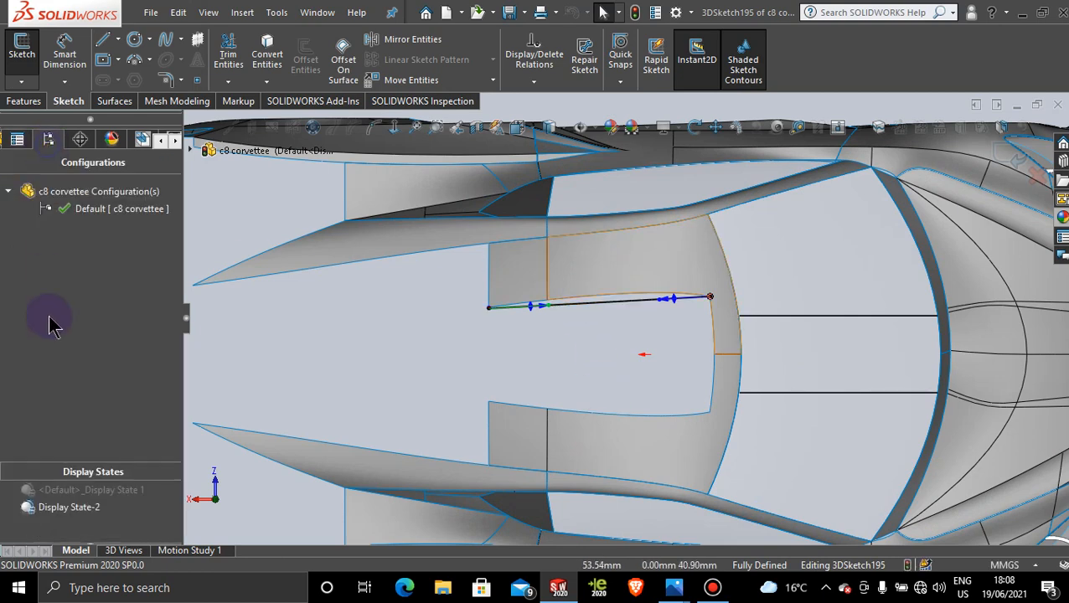
Activate <Default>_Display State 1 and shift the spline's front tangent handle slightly inward toward the car's centreline over the top-view picture.
{"action": "left_click", "coordinate": [98, 491]}
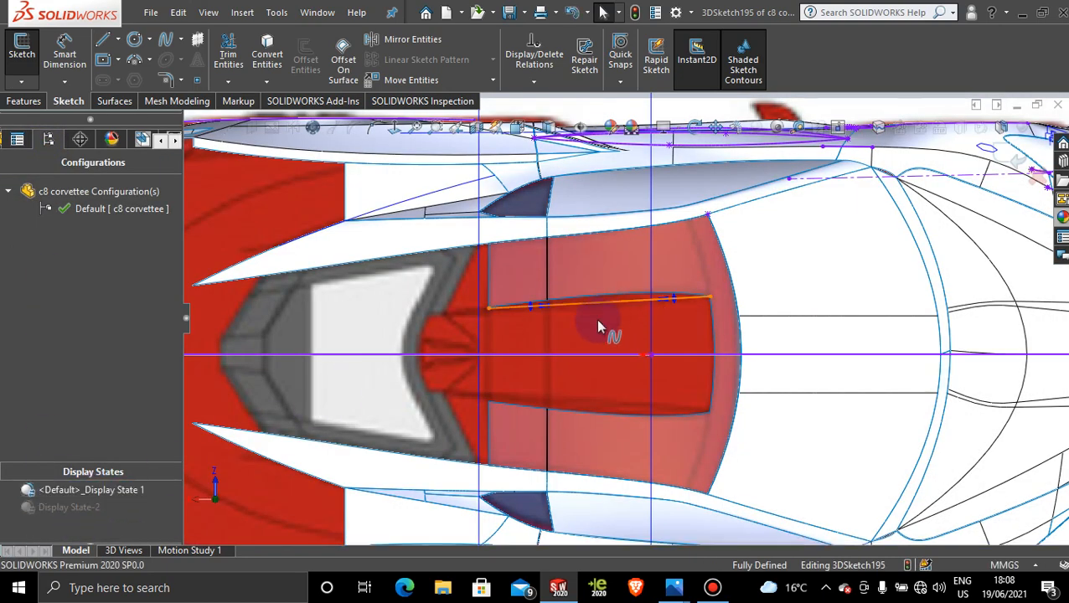
{"action": "scroll", "coordinate": [597, 333], "scroll_direction": "down", "scroll_amount": 3}
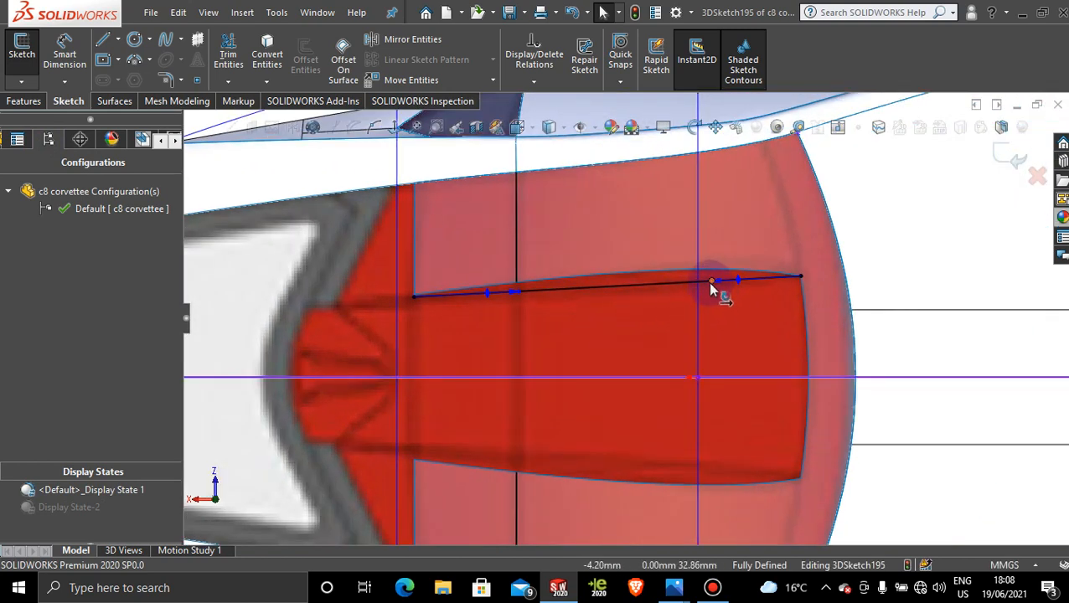
{"action": "left_click_drag", "start_coordinate": [711, 282], "coordinate": [712, 294]}
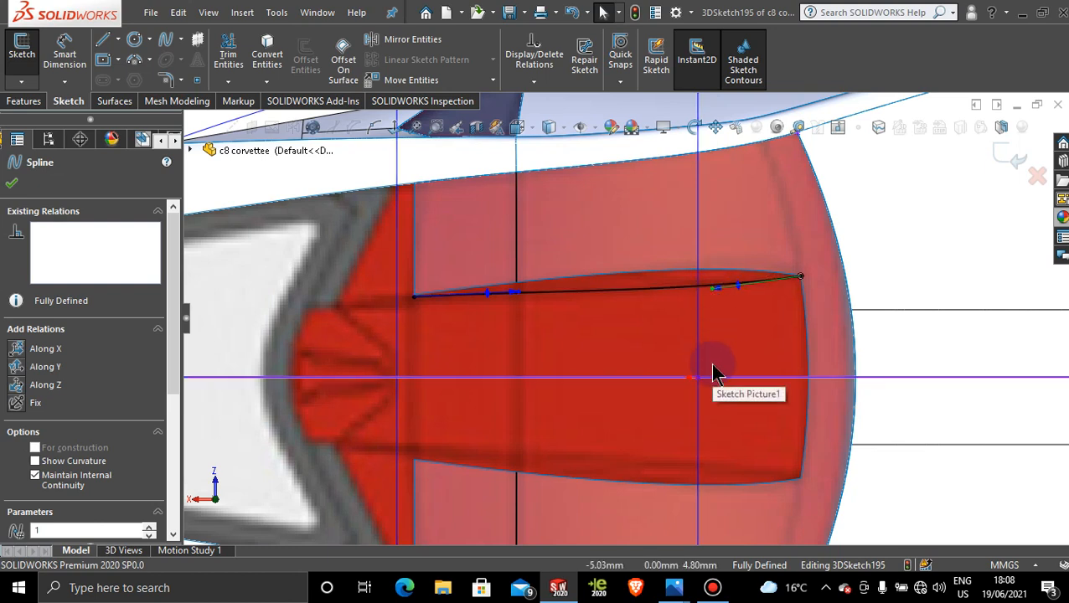
{"action": "left_click_drag", "start_coordinate": [708, 289], "coordinate": [703, 293]}
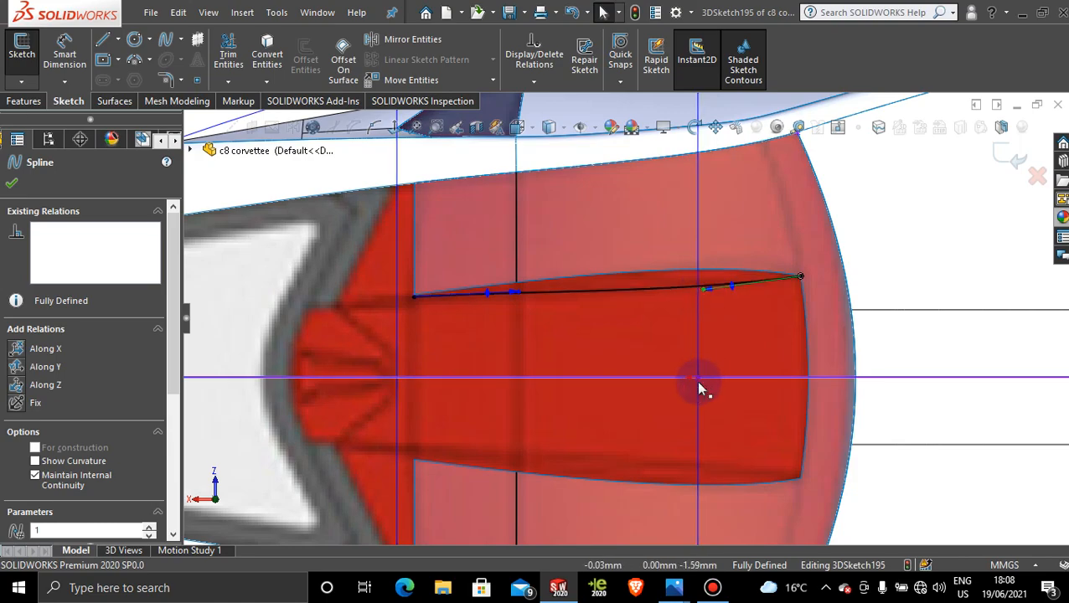
Examine the reshaped spline against the side-view reference picture and in perspective, and close its properties.
{"action": "scroll", "coordinate": [697, 382], "scroll_direction": "up", "scroll_amount": 8}
{"action": "middle_click_drag", "start_coordinate": [588, 460], "coordinate": [586, 360]}
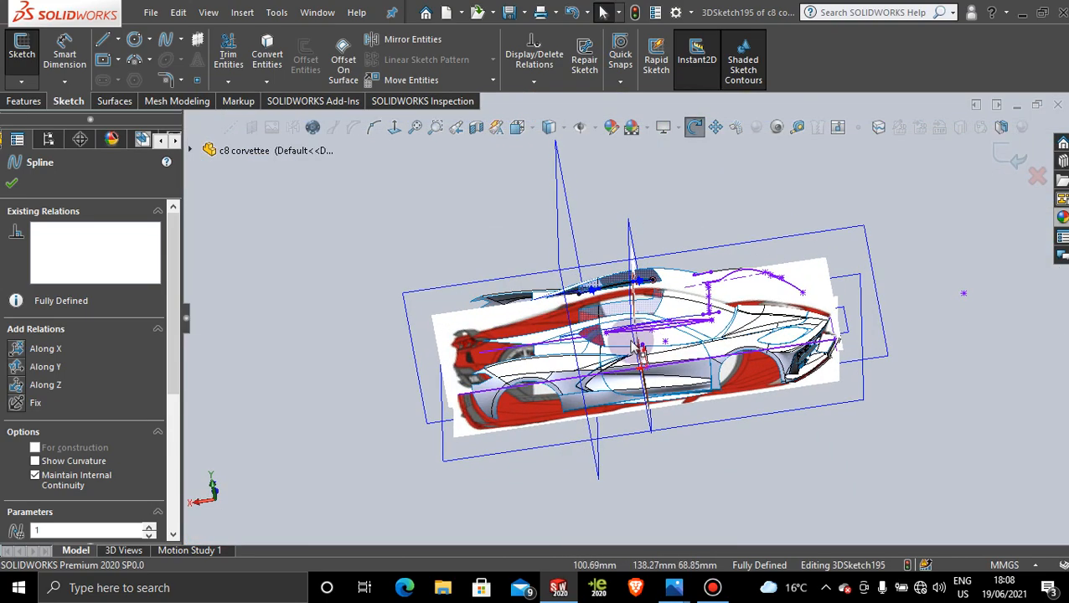
{"action": "key", "text": "space"}
{"action": "left_click", "coordinate": [518, 429]}
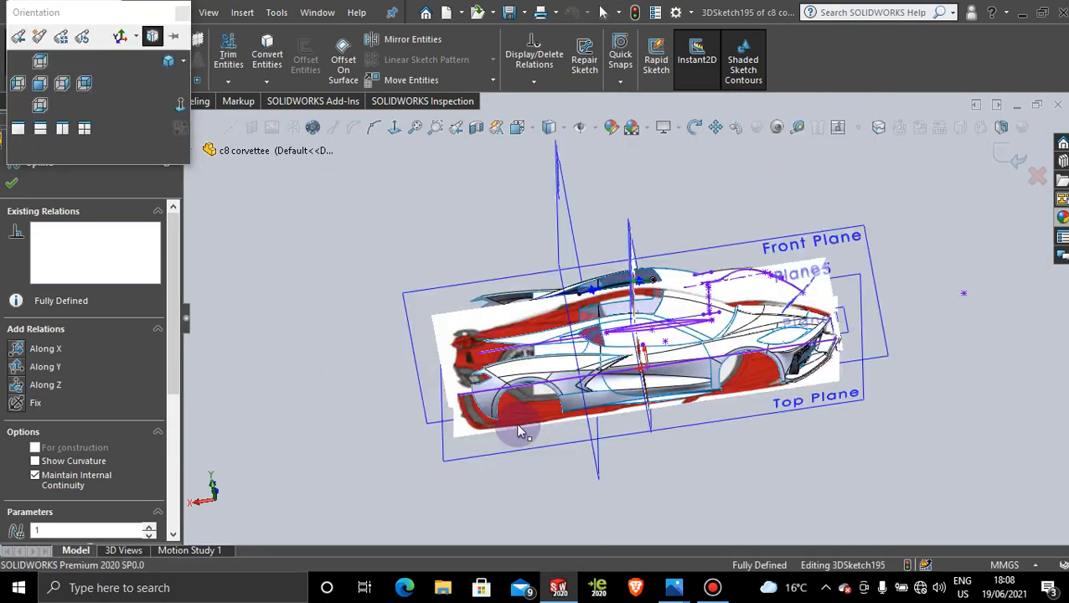
{"action": "scroll", "coordinate": [588, 272], "scroll_direction": "down", "scroll_amount": 7}
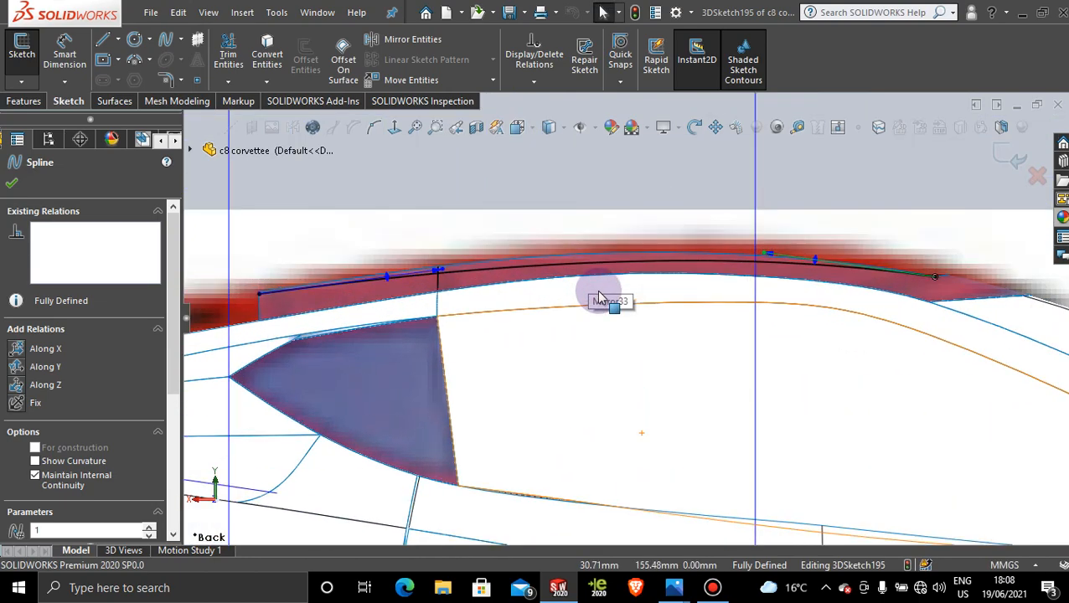
{"action": "scroll", "coordinate": [599, 297], "scroll_direction": "up", "scroll_amount": 10}
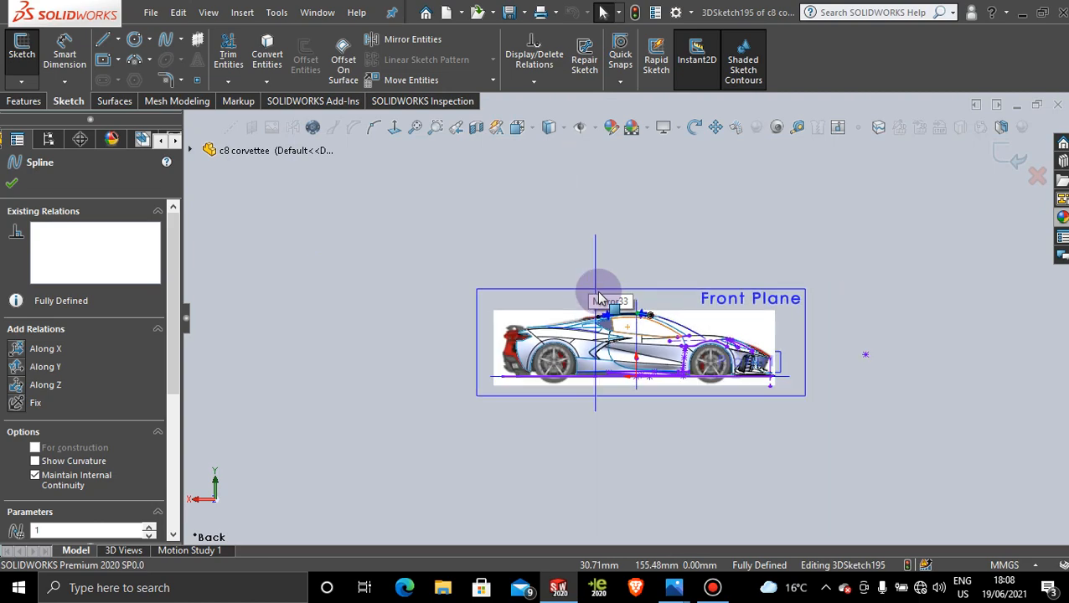
{"action": "middle_click_drag", "start_coordinate": [598, 297], "coordinate": [674, 339]}
{"action": "scroll", "coordinate": [672, 335], "scroll_direction": "down", "scroll_amount": 5}
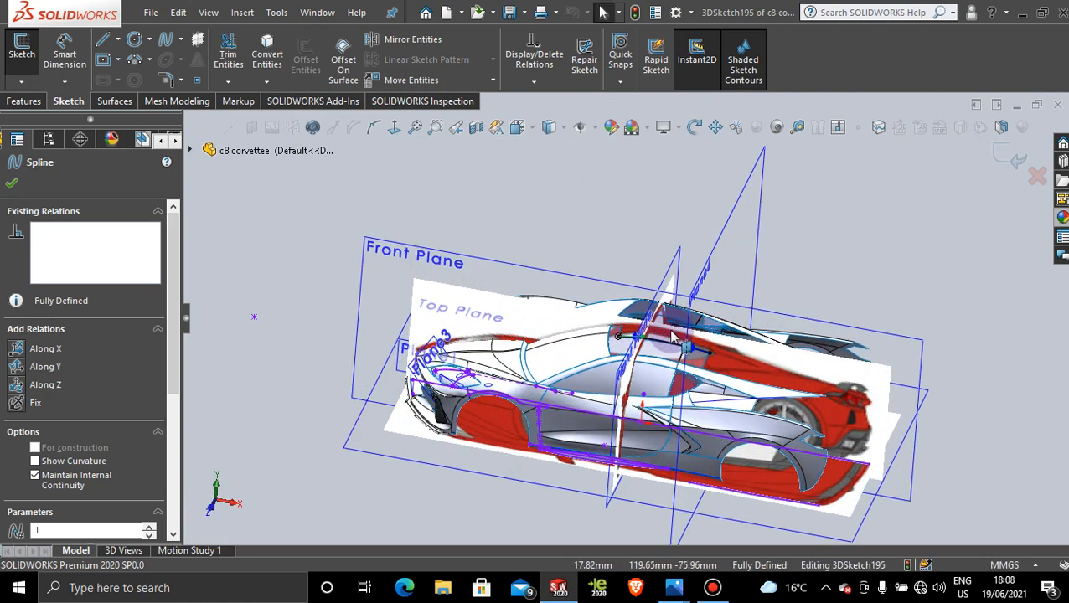
{"action": "scroll", "coordinate": [672, 335], "scroll_direction": "down", "scroll_amount": 3}
{"action": "left_click", "coordinate": [11, 183]}
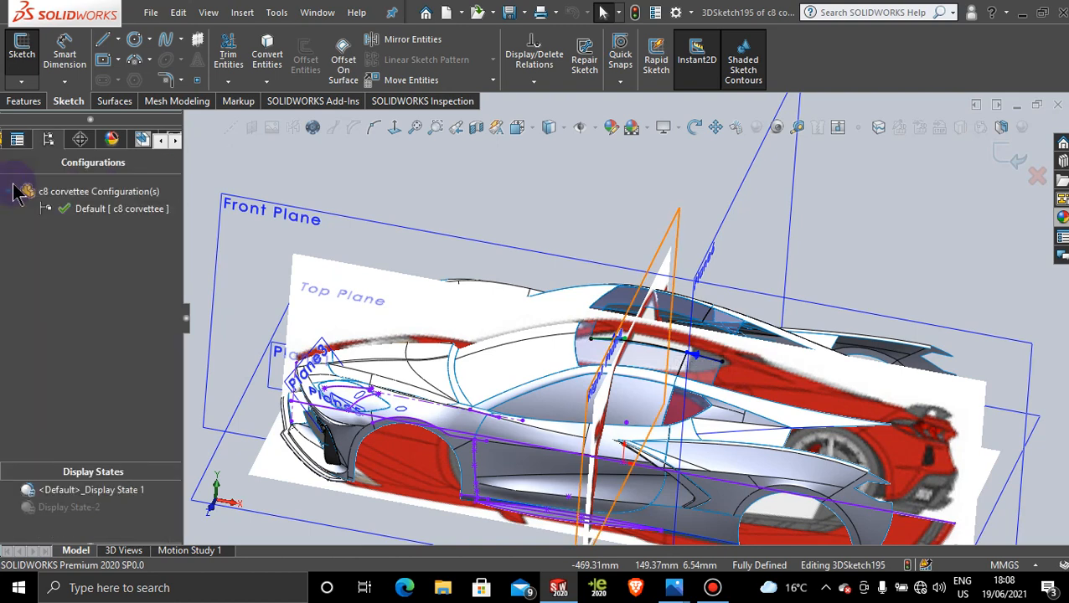
Activate Display State-2, check the spline beside the roof opening's inner edge, and exit the 3D sketch.
{"action": "left_click", "coordinate": [81, 508]}
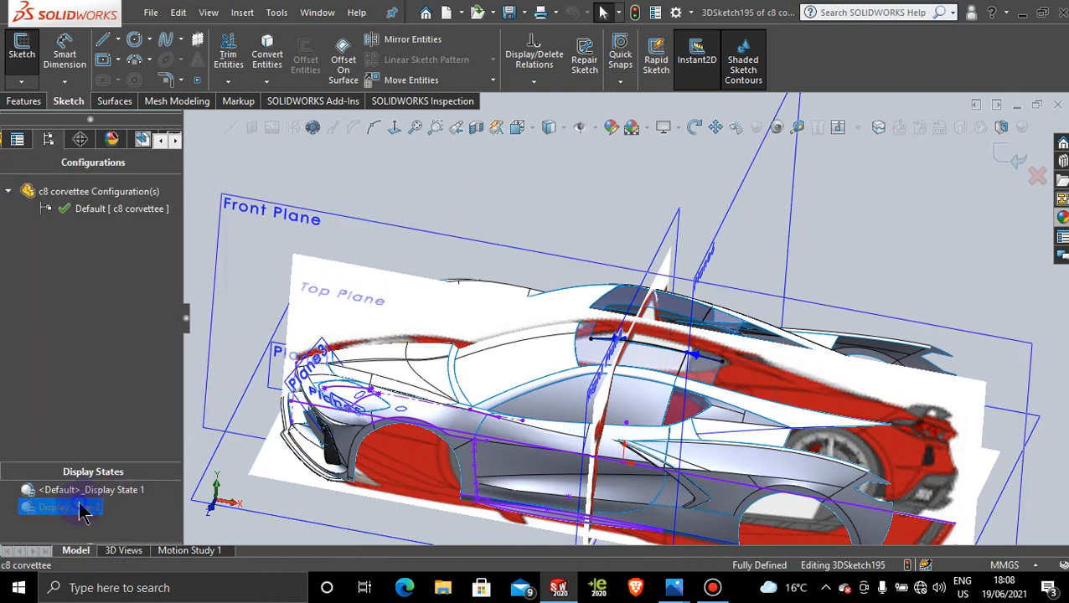
{"action": "mouse_move", "coordinate": [620, 274]}
{"action": "middle_mouse_down"}
{"action": "mouse_move", "coordinate": [573, 270]}
{"action": "mouse_move", "coordinate": [515, 309]}
{"action": "mouse_move", "coordinate": [520, 374]}
{"action": "middle_mouse_up"}
{"action": "scroll", "coordinate": [523, 365], "scroll_direction": "down", "scroll_amount": 6}
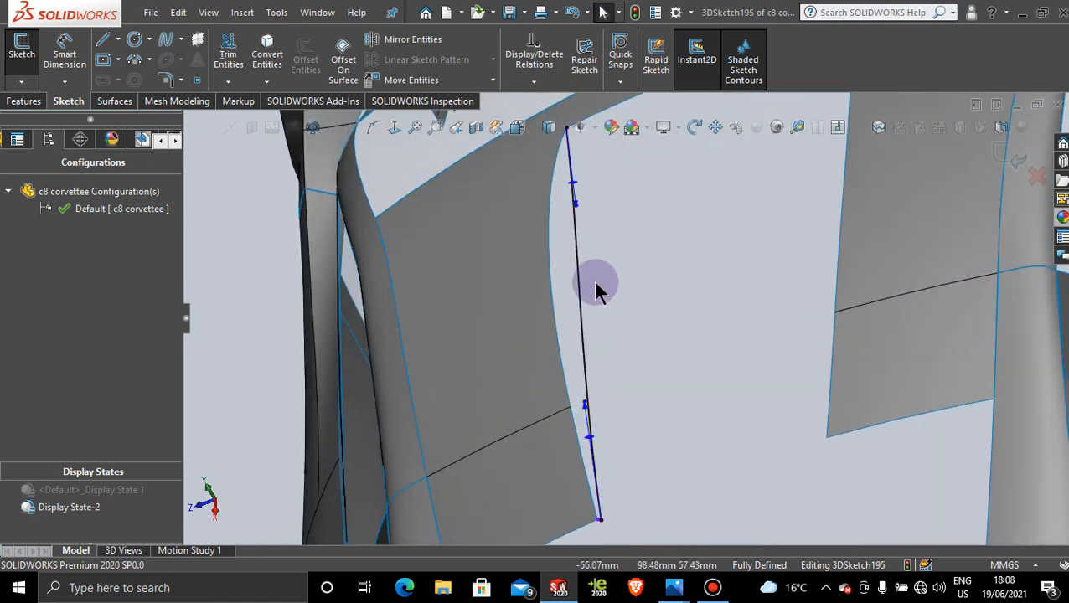
{"action": "scroll", "coordinate": [664, 356], "scroll_direction": "up", "scroll_amount": 4}
{"action": "scroll", "coordinate": [644, 270], "scroll_direction": "down", "scroll_amount": 1}
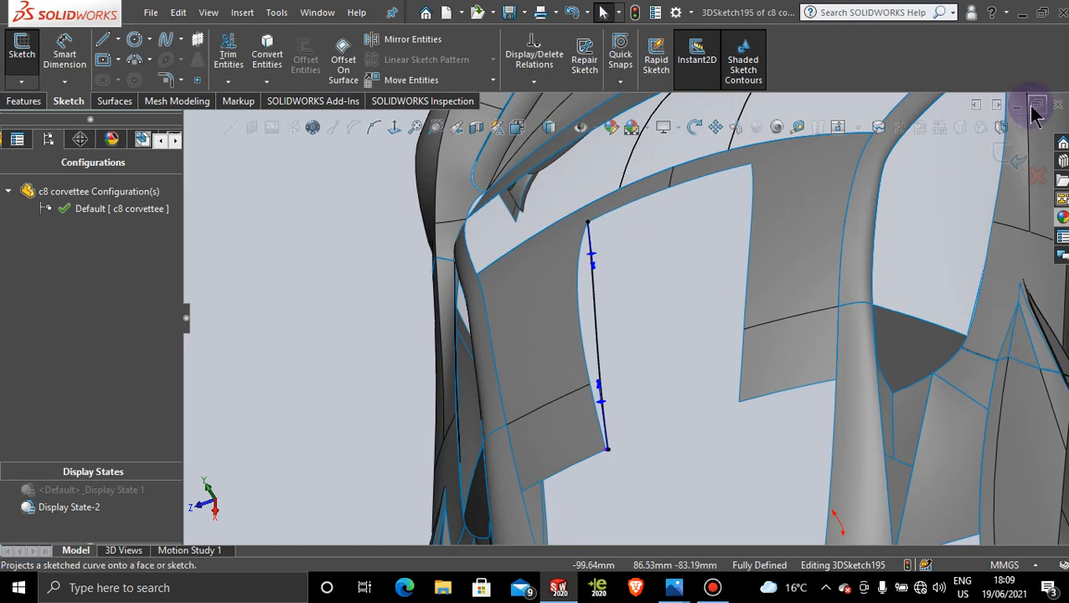
{"action": "left_click", "coordinate": [1010, 163]}
{"action": "left_click", "coordinate": [633, 289]}
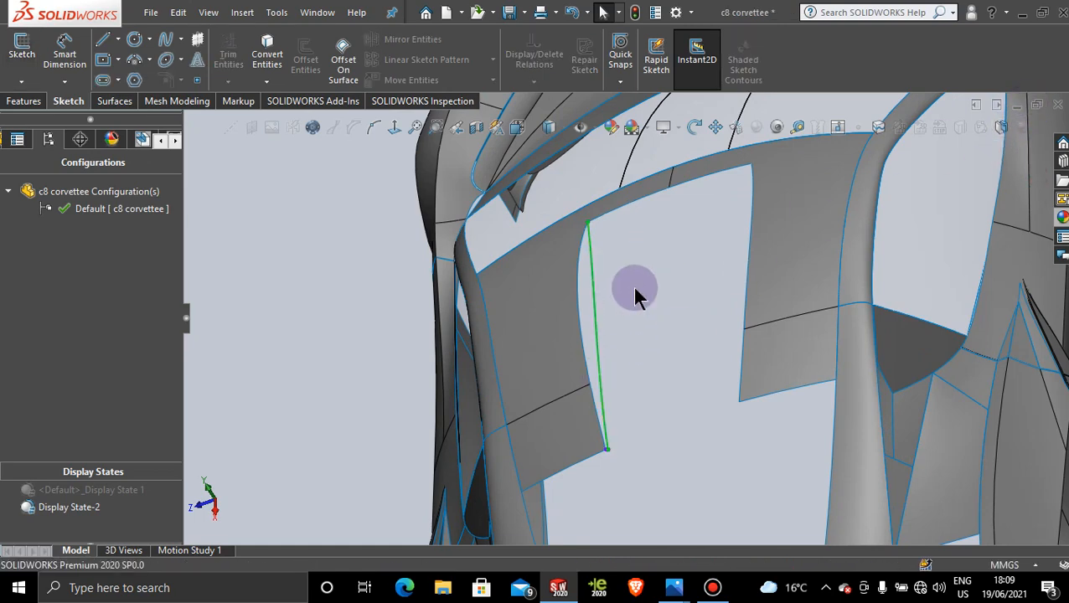
Try to create a boundary surface from the grouped inner edges of the roof panel to the 3D spline.
{"action": "left_click", "coordinate": [66, 49]}
{"action": "left_click", "coordinate": [115, 100]}
{"action": "left_click", "coordinate": [191, 59]}
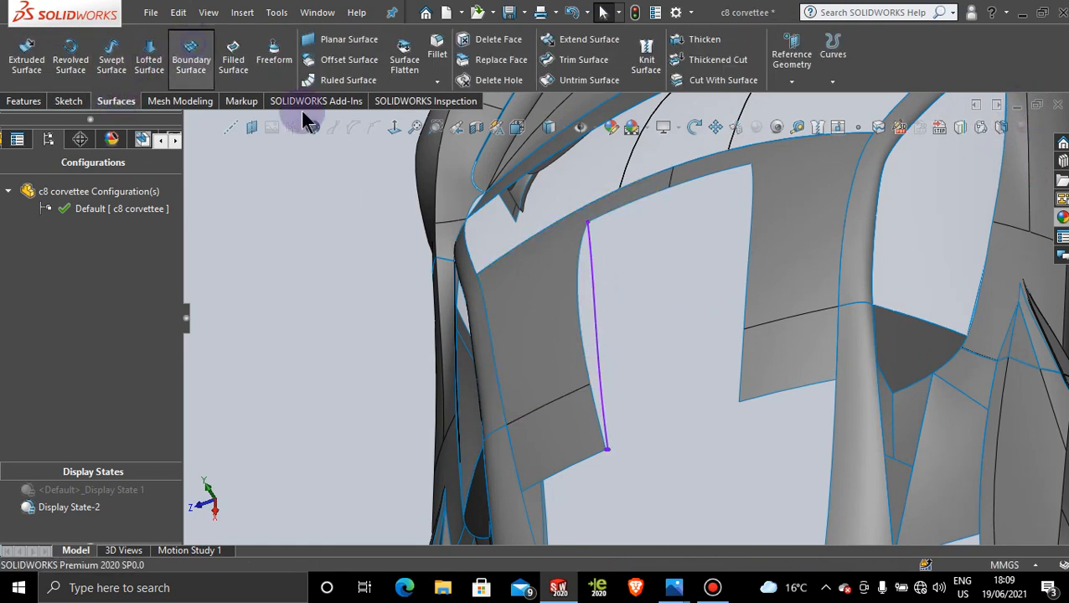
{"action": "right_click", "coordinate": [642, 269]}
{"action": "left_click", "coordinate": [683, 322]}
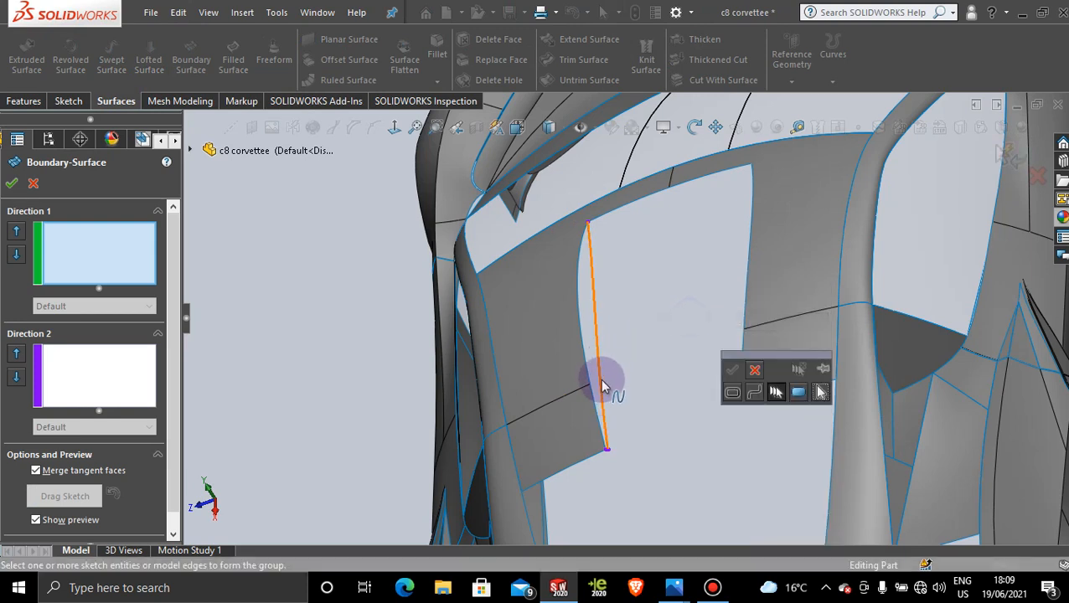
{"action": "left_click", "coordinate": [597, 408]}
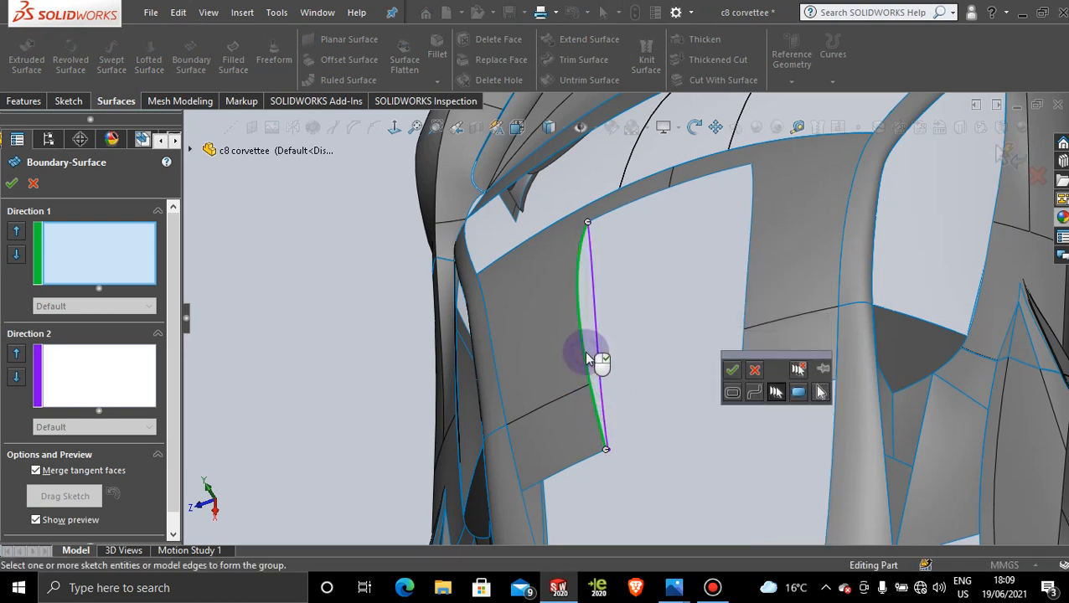
{"action": "left_click", "coordinate": [732, 368]}
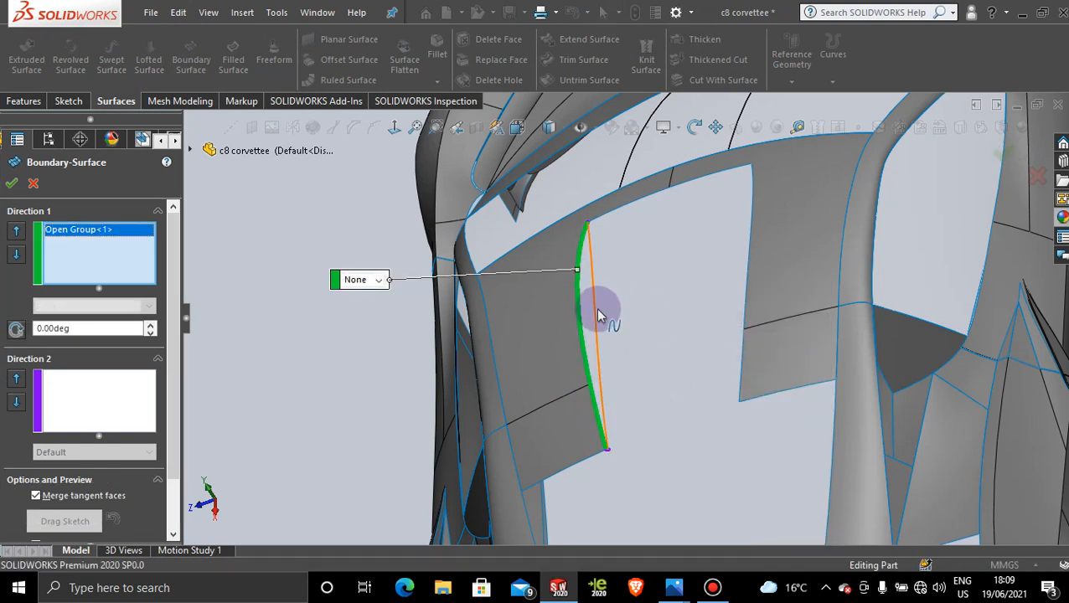
{"action": "left_click", "coordinate": [597, 313]}
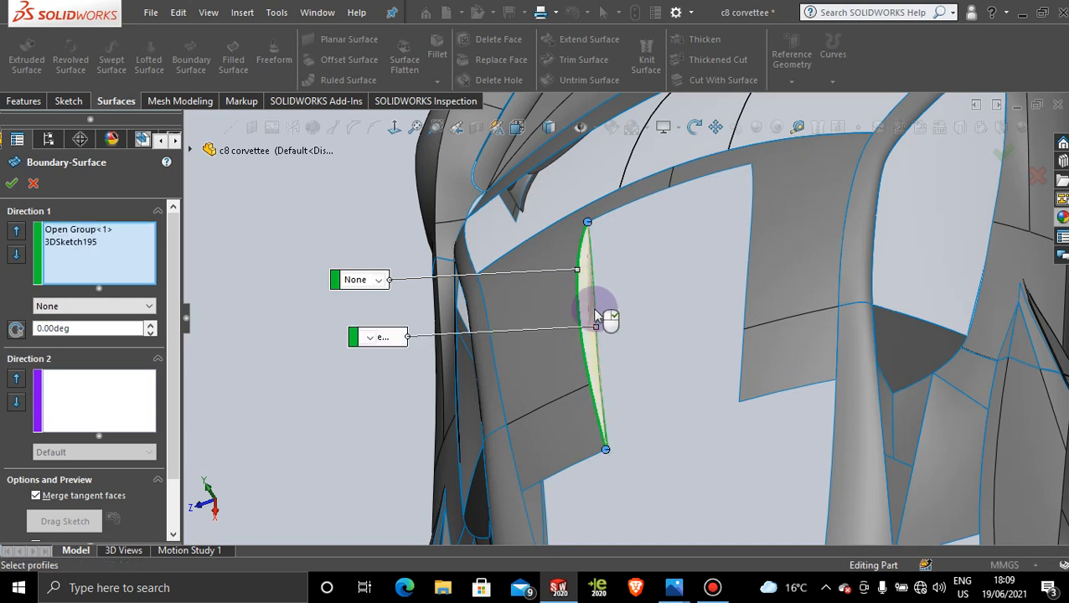
{"action": "left_click", "coordinate": [13, 185]}
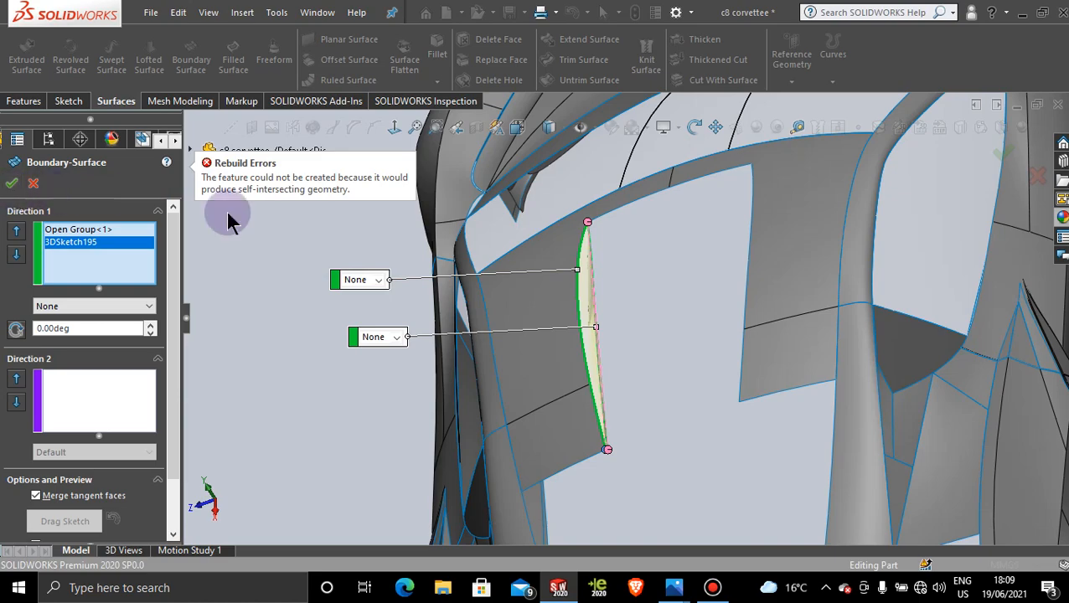
{"action": "left_click", "coordinate": [33, 185]}
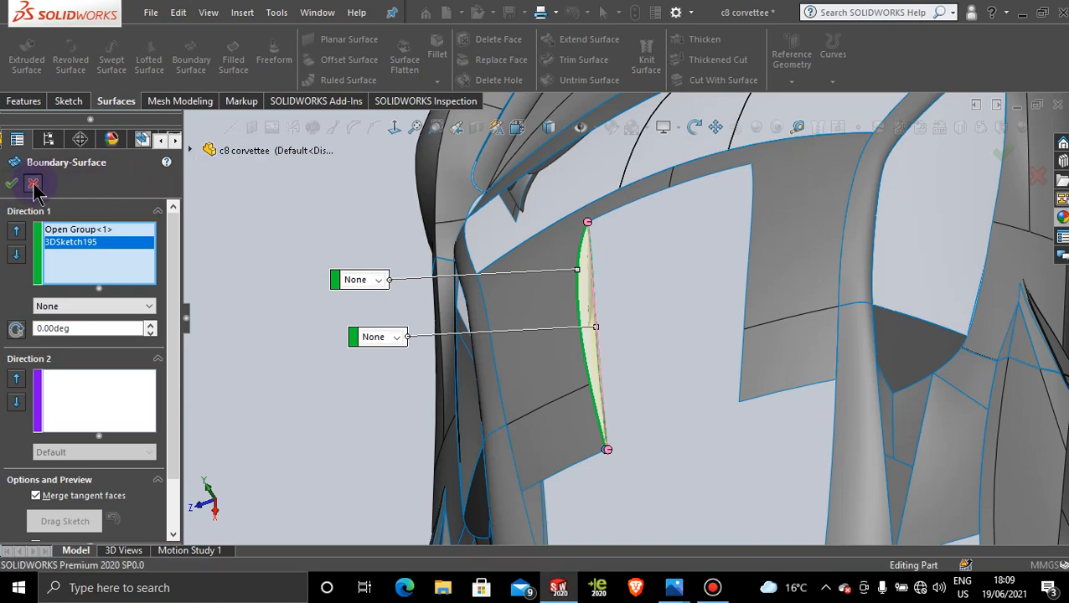
Examine where the spline's rear and front ends meet the corners of the roof panel's inner edge.
{"action": "middle_click_drag", "start_coordinate": [616, 385], "coordinate": [584, 378]}
{"action": "scroll", "coordinate": [584, 379], "scroll_direction": "down", "scroll_amount": 3}
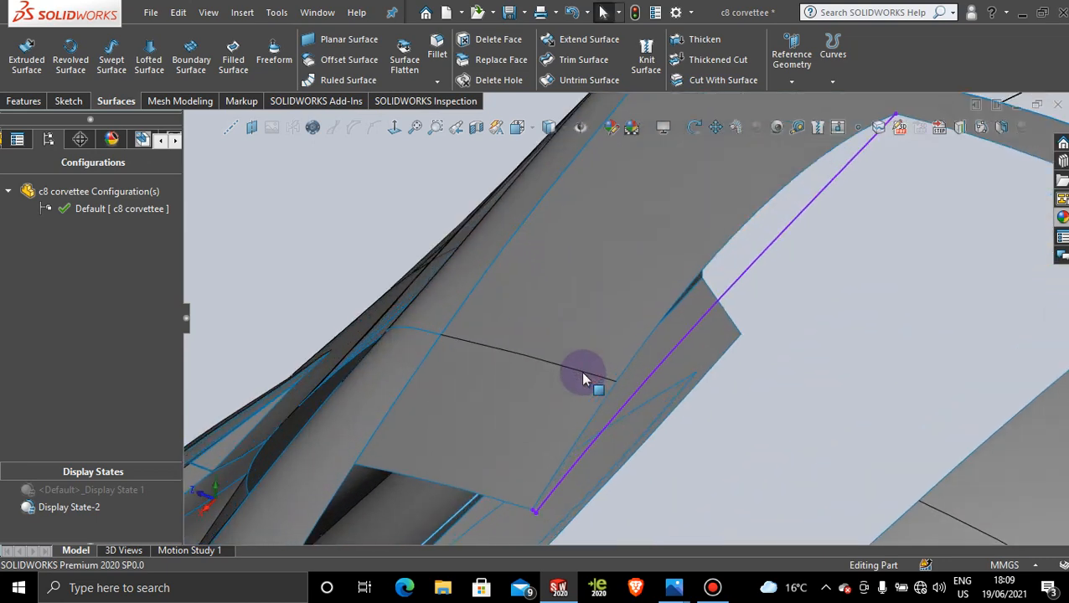
{"action": "scroll", "coordinate": [564, 497], "scroll_direction": "down", "scroll_amount": 4}
{"action": "scroll", "coordinate": [540, 432], "scroll_direction": "up", "scroll_amount": 5}
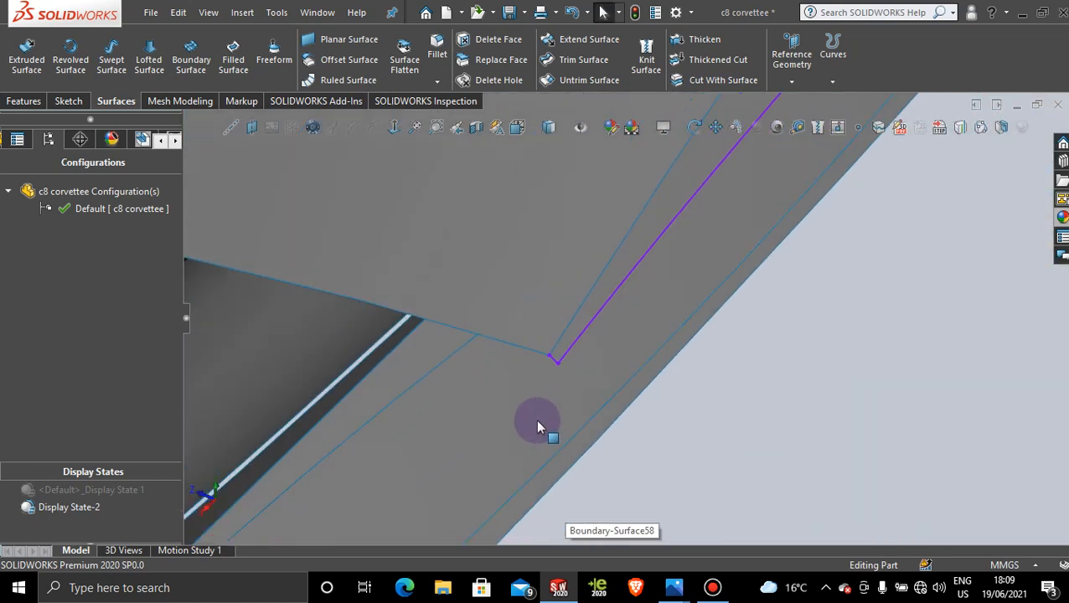
{"action": "scroll", "coordinate": [684, 244], "scroll_direction": "down", "scroll_amount": 5}
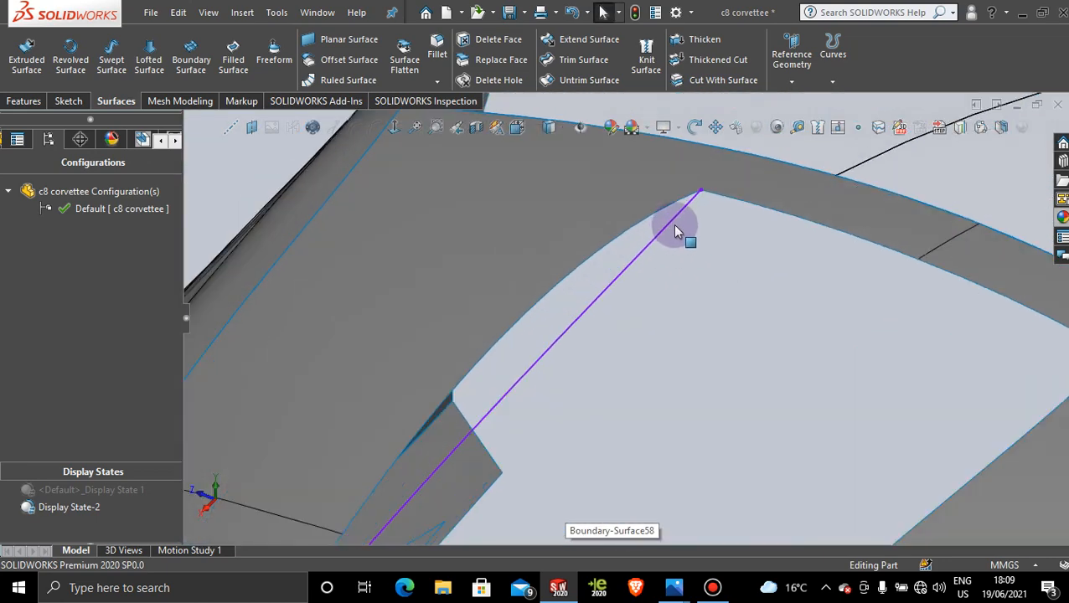
{"action": "scroll", "coordinate": [692, 230], "scroll_direction": "up", "scroll_amount": 8}
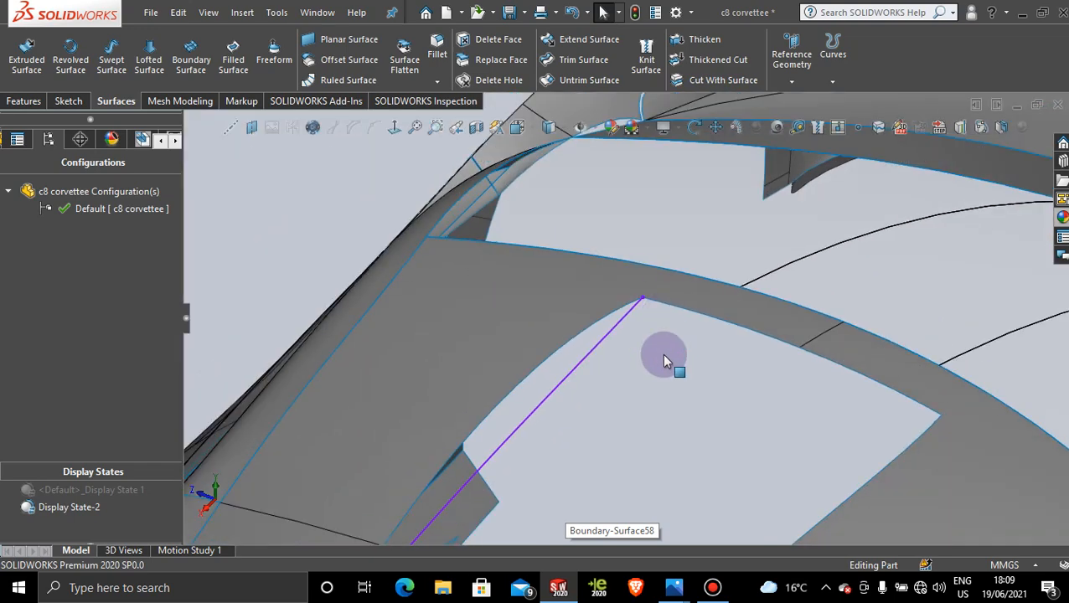
{"action": "scroll", "coordinate": [554, 412], "scroll_direction": "down", "scroll_amount": 4}
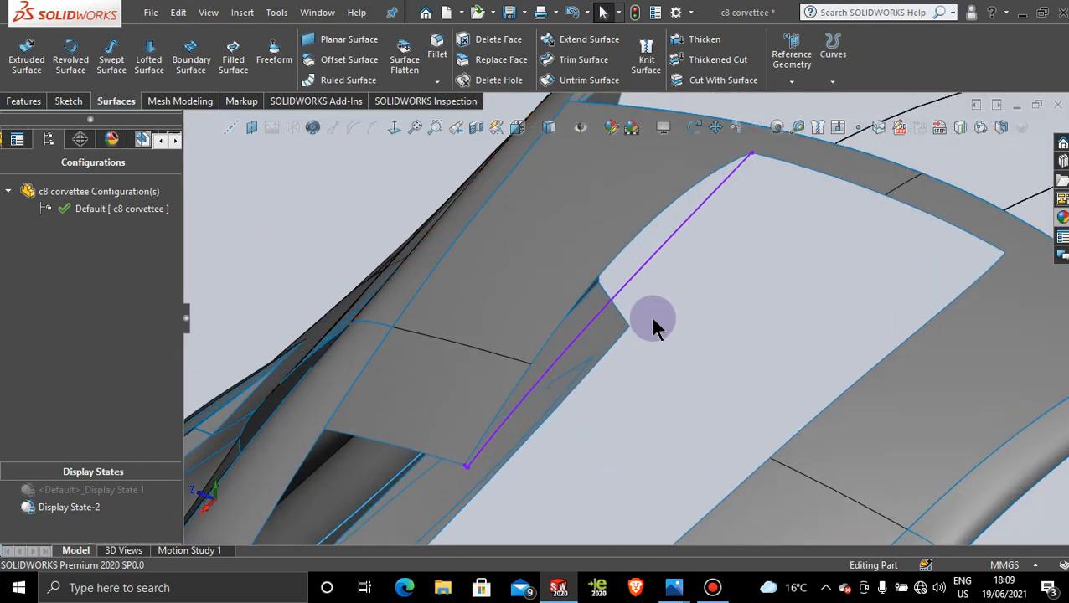
{"action": "middle_click_drag", "start_coordinate": [652, 320], "coordinate": [660, 325]}
Create a boundary surface between the spline and the roof panel's inner edges, grouping the spline first and the edges second in Direction 1.
{"action": "left_click", "coordinate": [199, 49]}
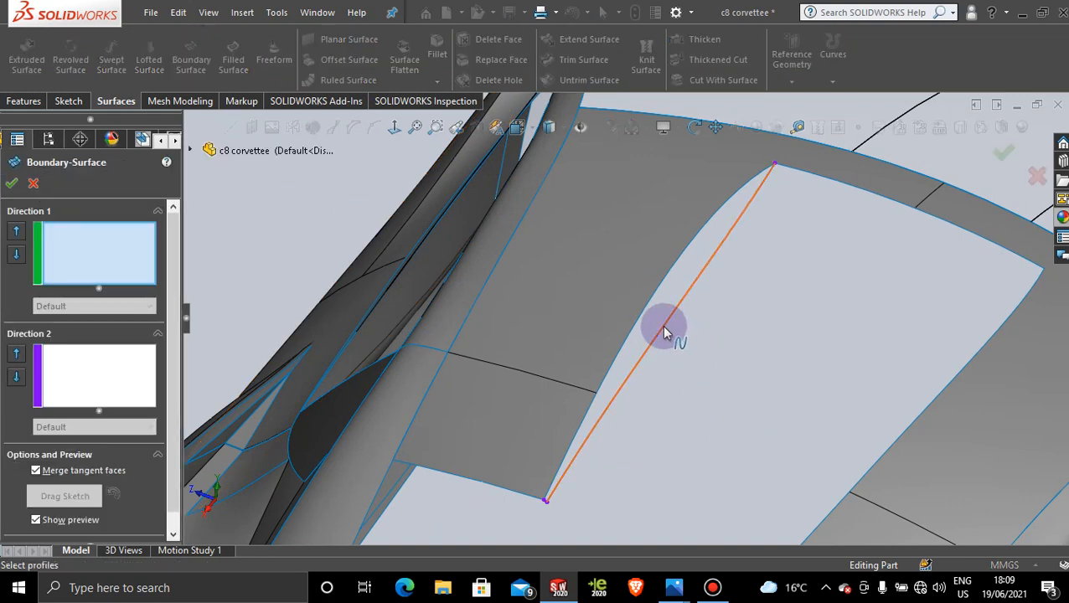
{"action": "right_click", "coordinate": [702, 358]}
{"action": "left_click", "coordinate": [771, 126]}
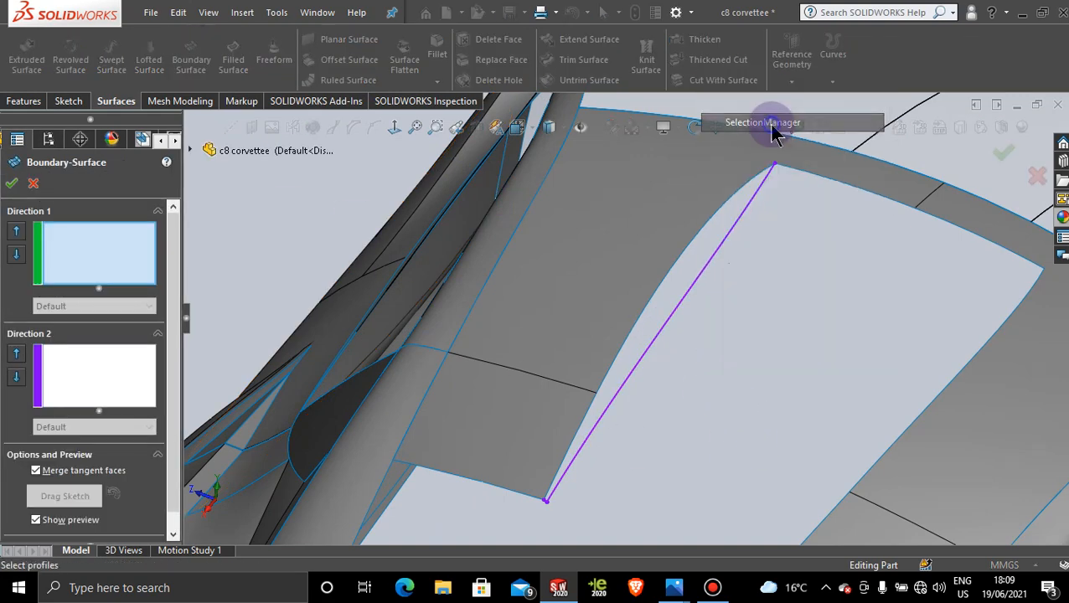
{"action": "left_click", "coordinate": [681, 310]}
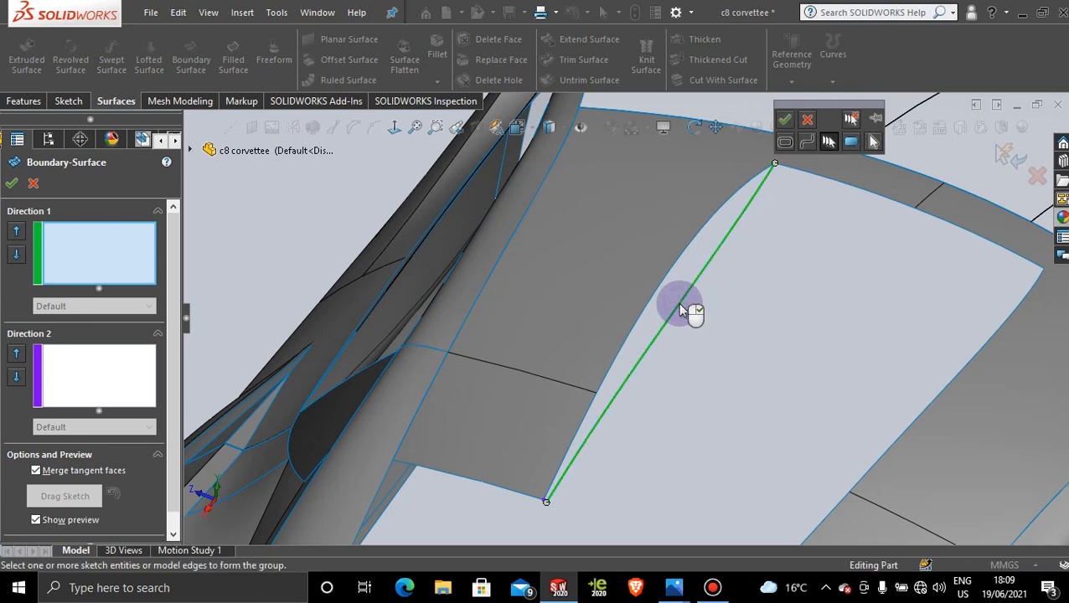
{"action": "left_click", "coordinate": [786, 122]}
{"action": "right_click", "coordinate": [790, 265]}
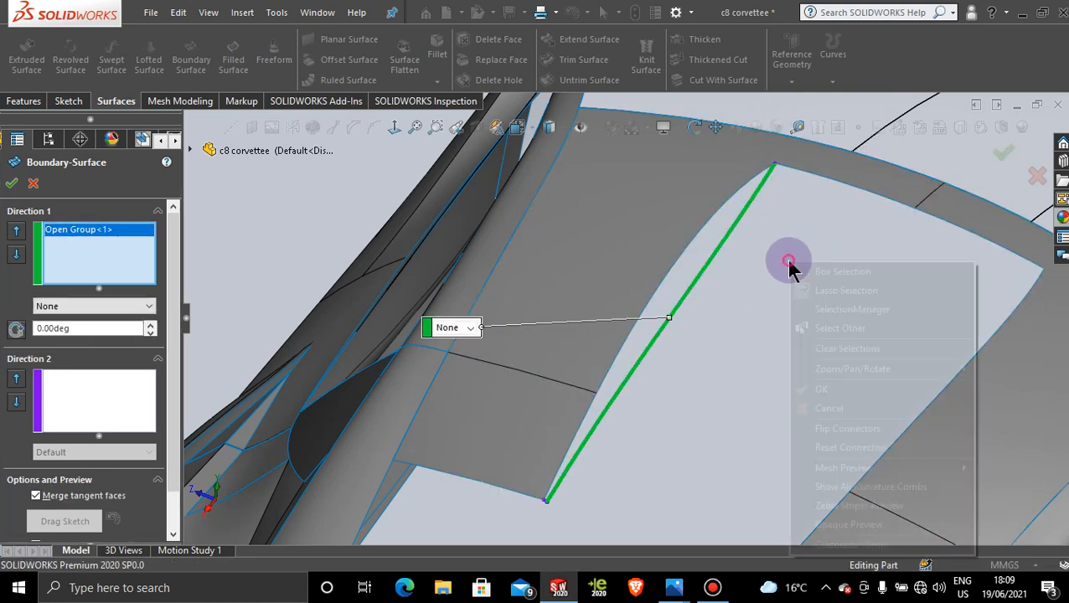
{"action": "left_click", "coordinate": [855, 310]}
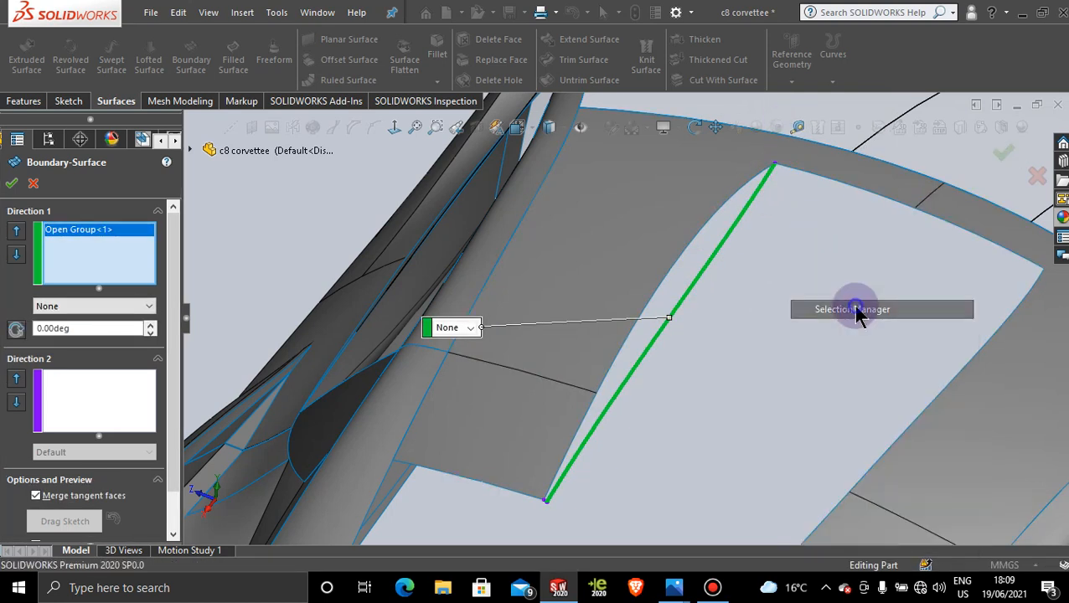
{"action": "left_click", "coordinate": [667, 277]}
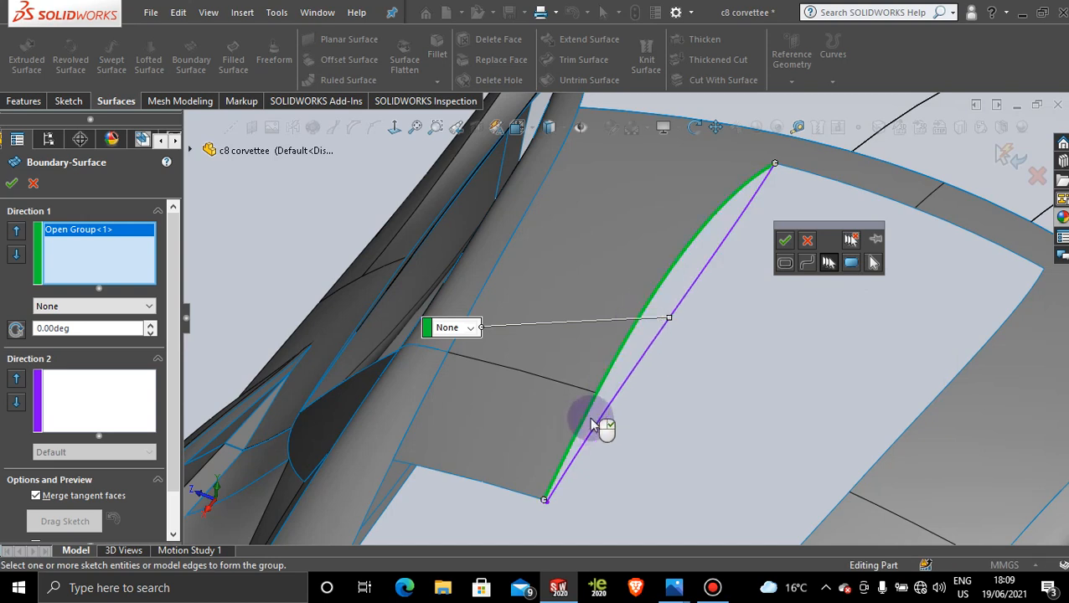
{"action": "left_click", "coordinate": [785, 243]}
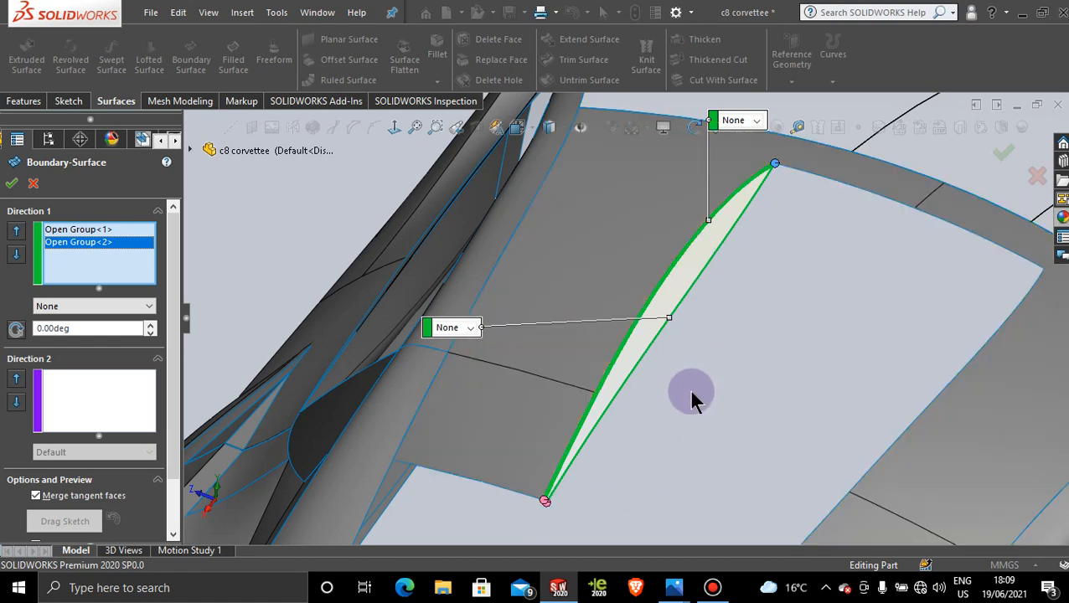
{"action": "left_click", "coordinate": [12, 186]}
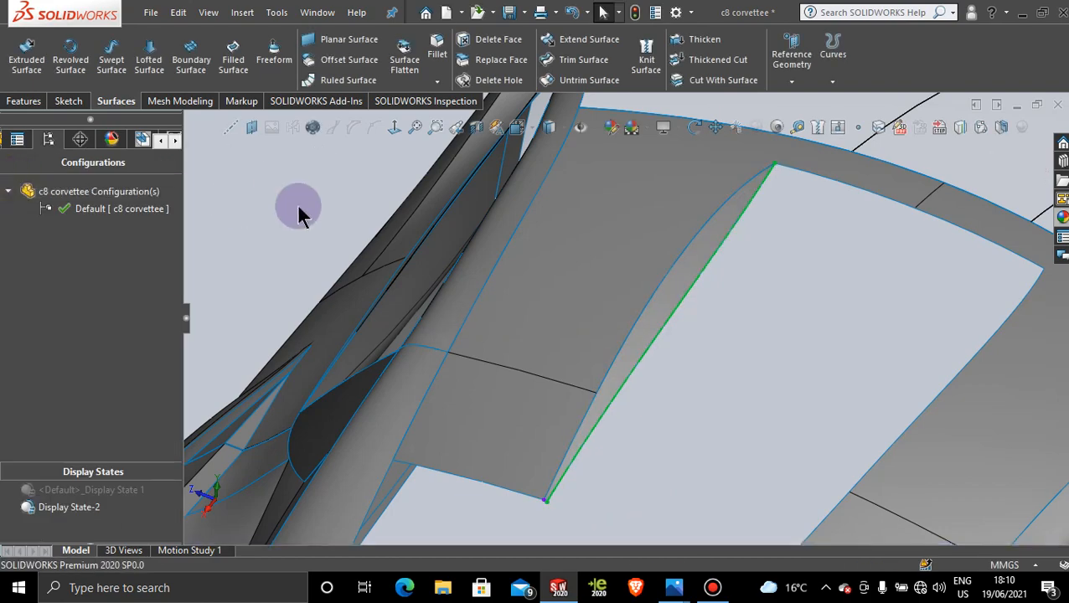
{"action": "middle_click_drag", "start_coordinate": [728, 288], "coordinate": [636, 289]}
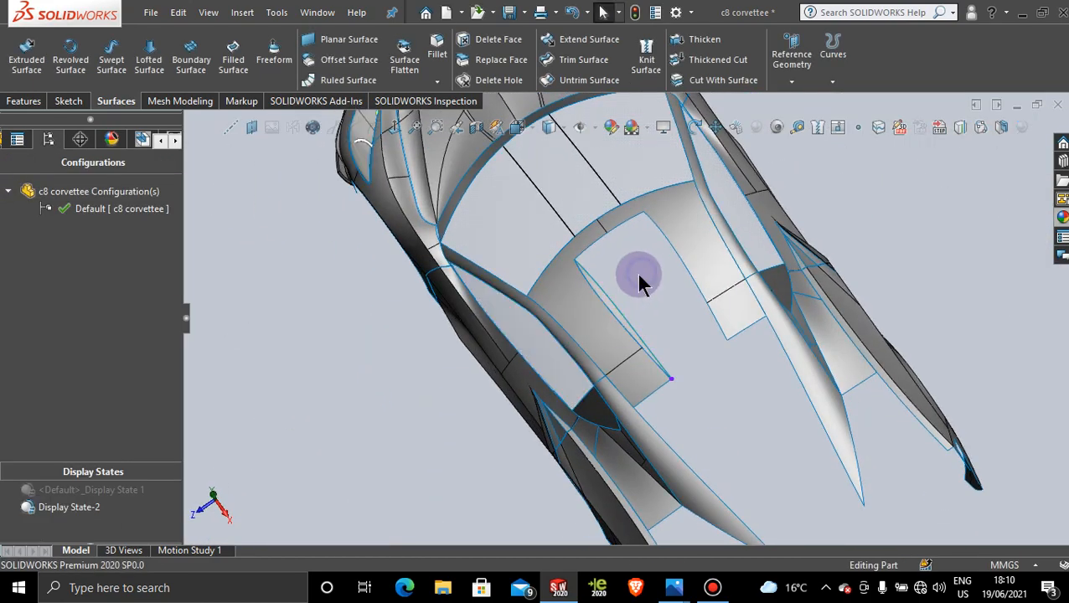
Mirror the new boundary surface along the roof opening's inner edge about the Front Plane.
{"action": "scroll", "coordinate": [637, 274], "scroll_direction": "down", "scroll_amount": 3}
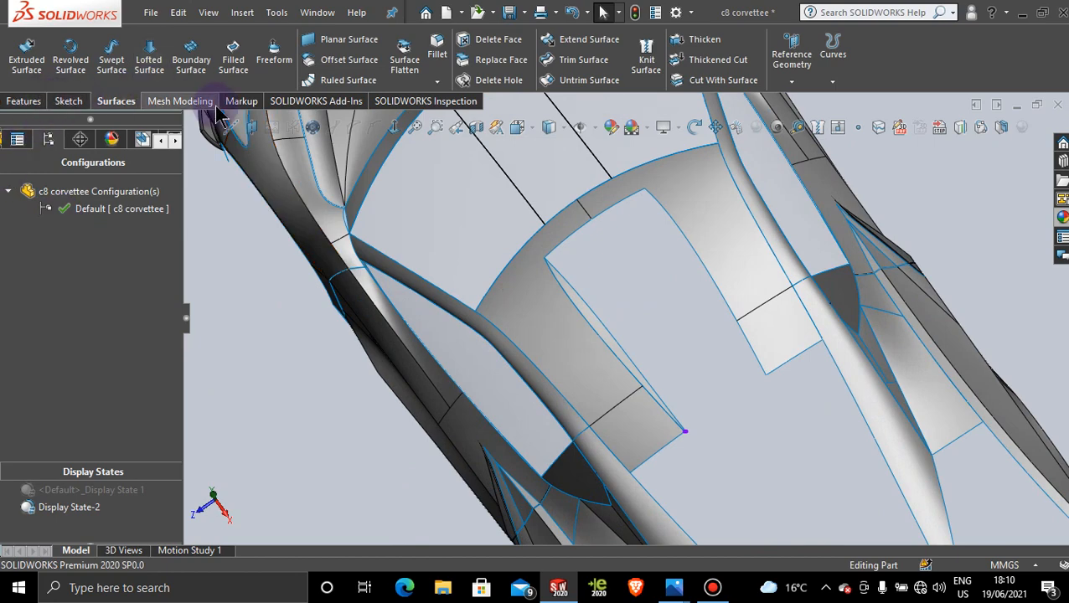
{"action": "left_click", "coordinate": [25, 101]}
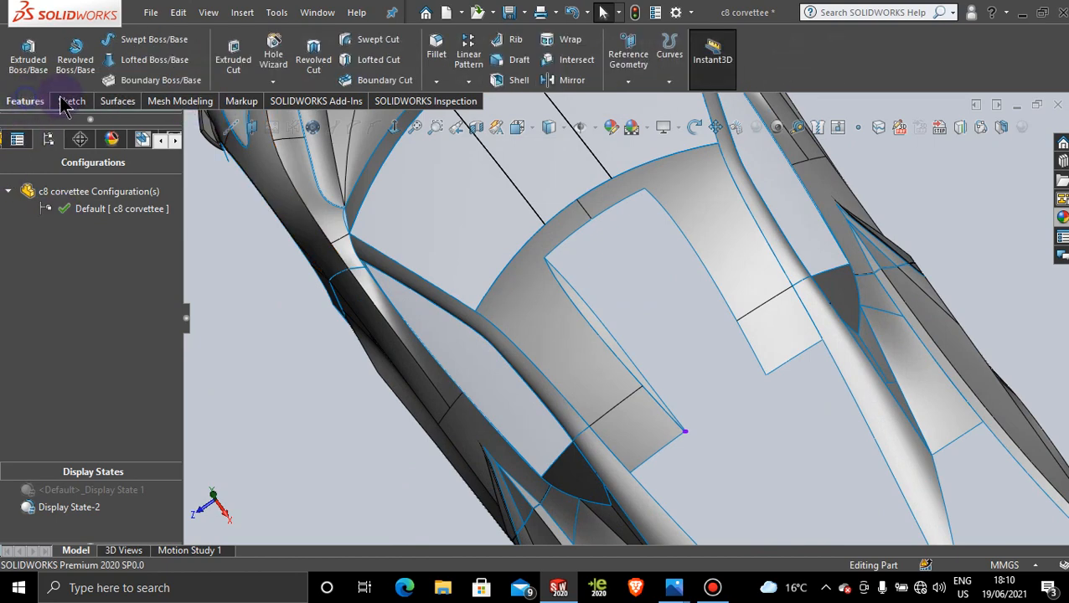
{"action": "left_click", "coordinate": [562, 82]}
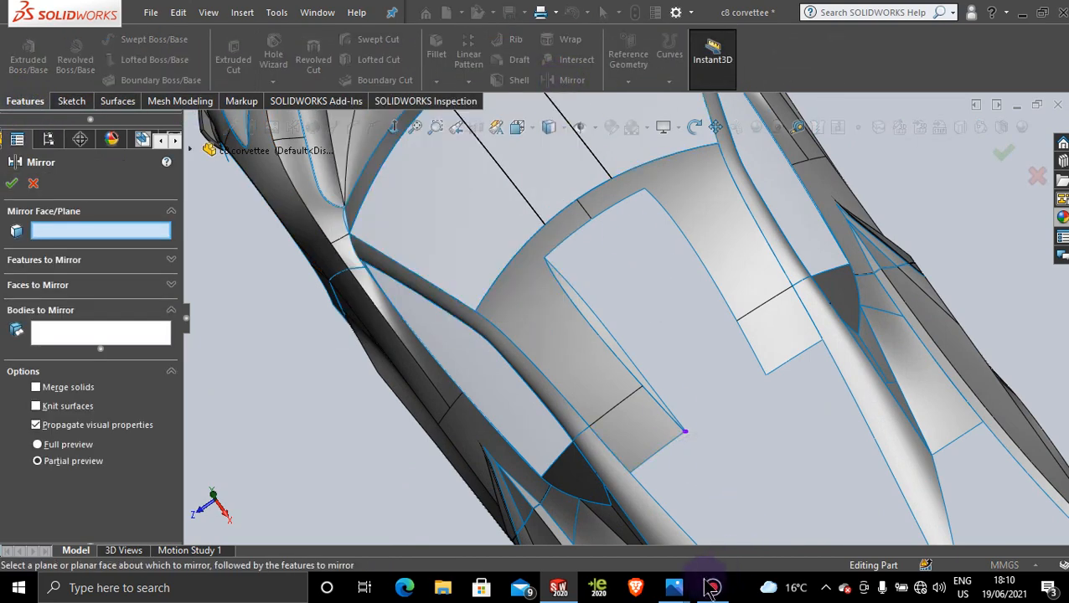
{"action": "left_click", "coordinate": [712, 588]}
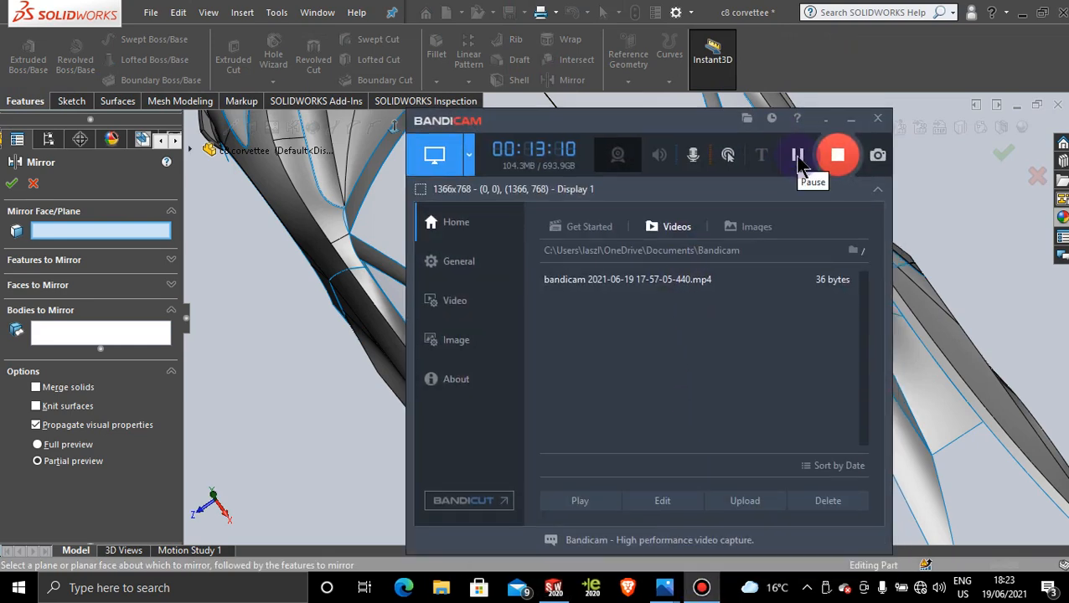
{"action": "left_click", "coordinate": [850, 119]}
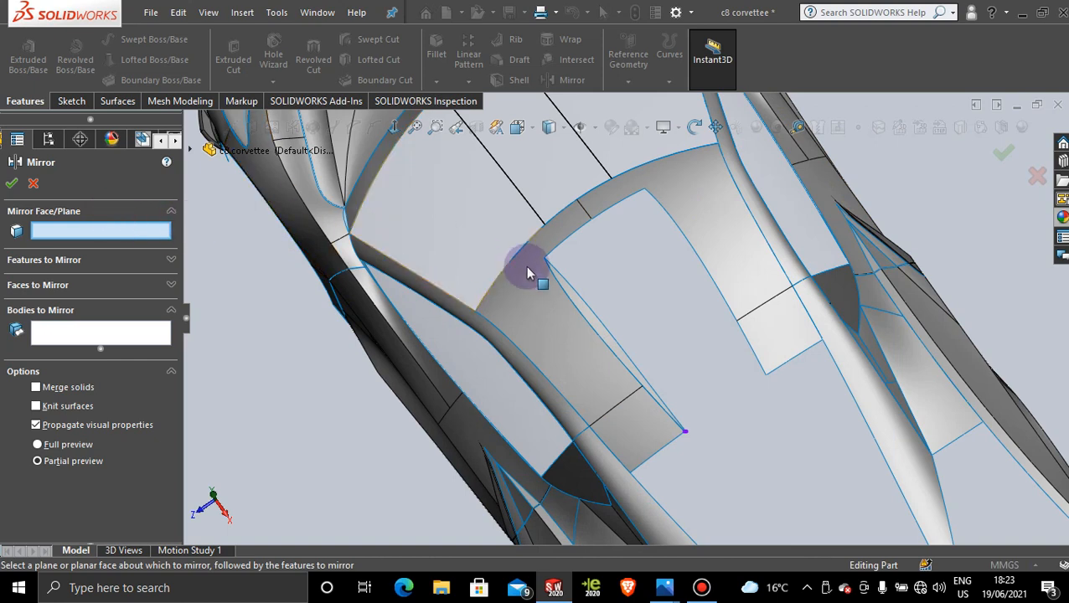
{"action": "left_click", "coordinate": [189, 148]}
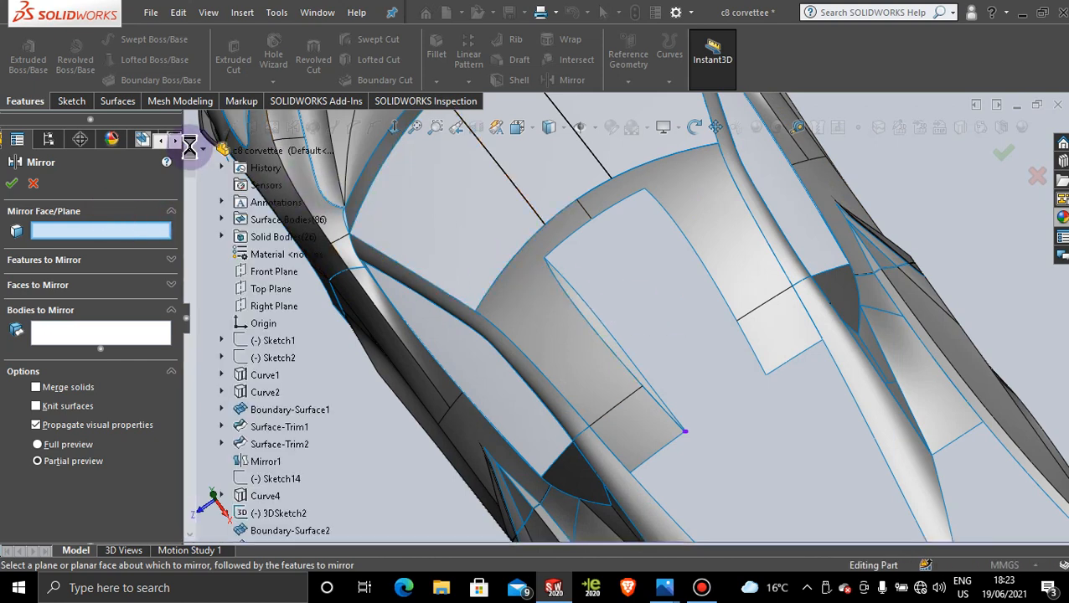
{"action": "left_click", "coordinate": [274, 273]}
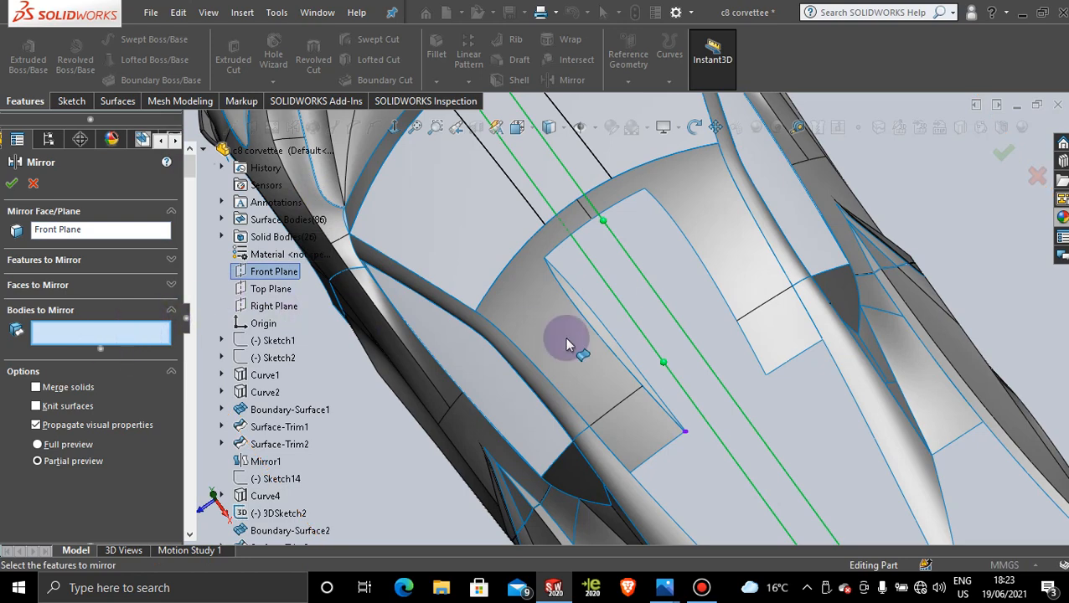
{"action": "left_click", "coordinate": [596, 324]}
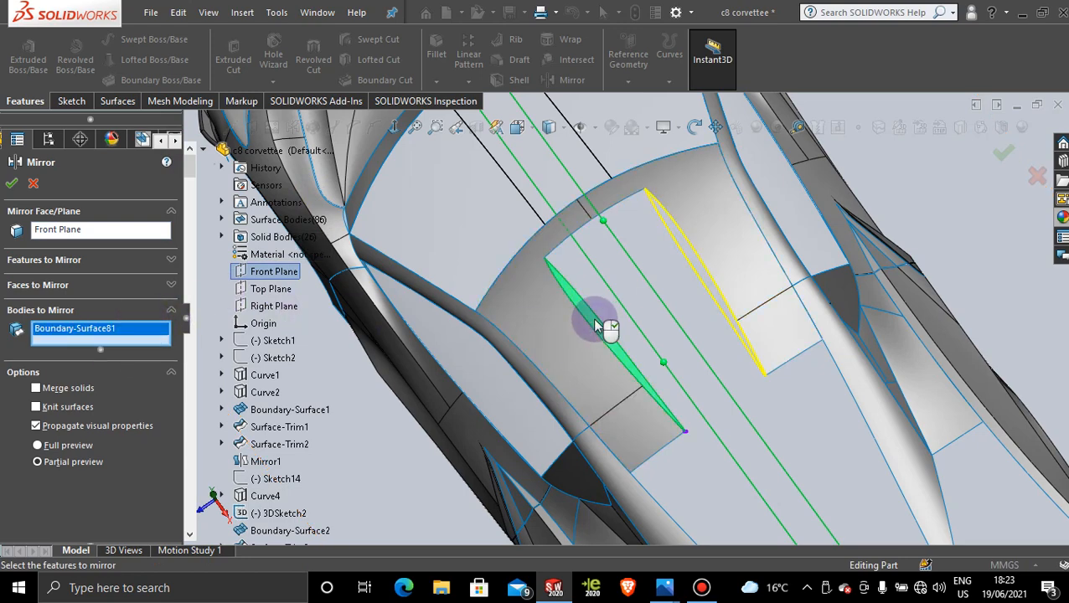
{"action": "left_click", "coordinate": [10, 184]}
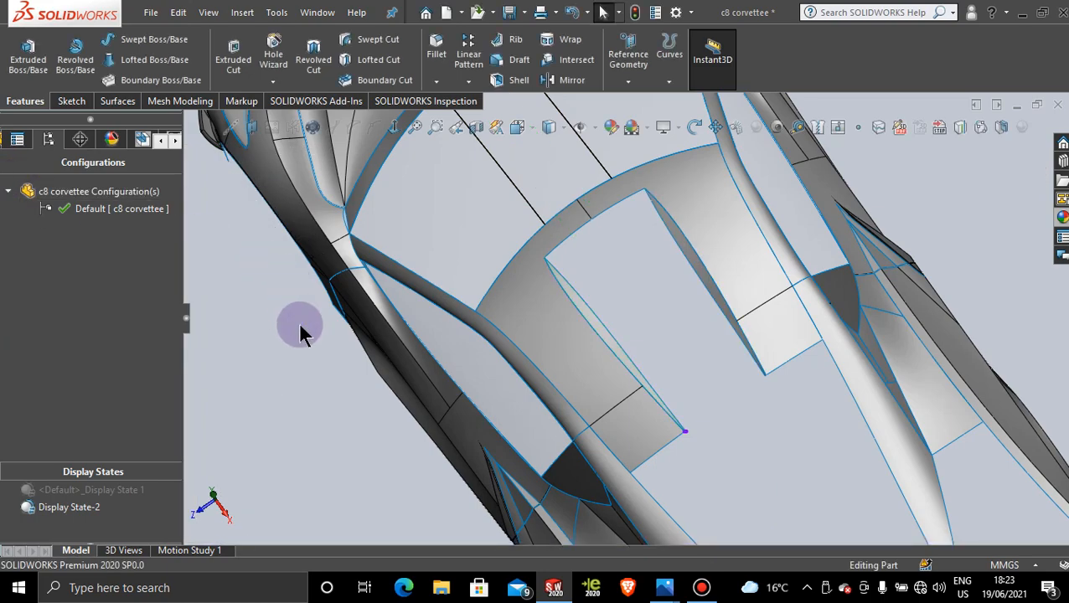
Hide the short 3D sketch line at the rear corner of the roof panel's inner edge.
{"action": "middle_click_drag", "start_coordinate": [708, 434], "coordinate": [617, 344]}
{"action": "scroll", "coordinate": [714, 426], "scroll_direction": "down", "scroll_amount": 3}
{"action": "scroll", "coordinate": [674, 432], "scroll_direction": "down", "scroll_amount": 3}
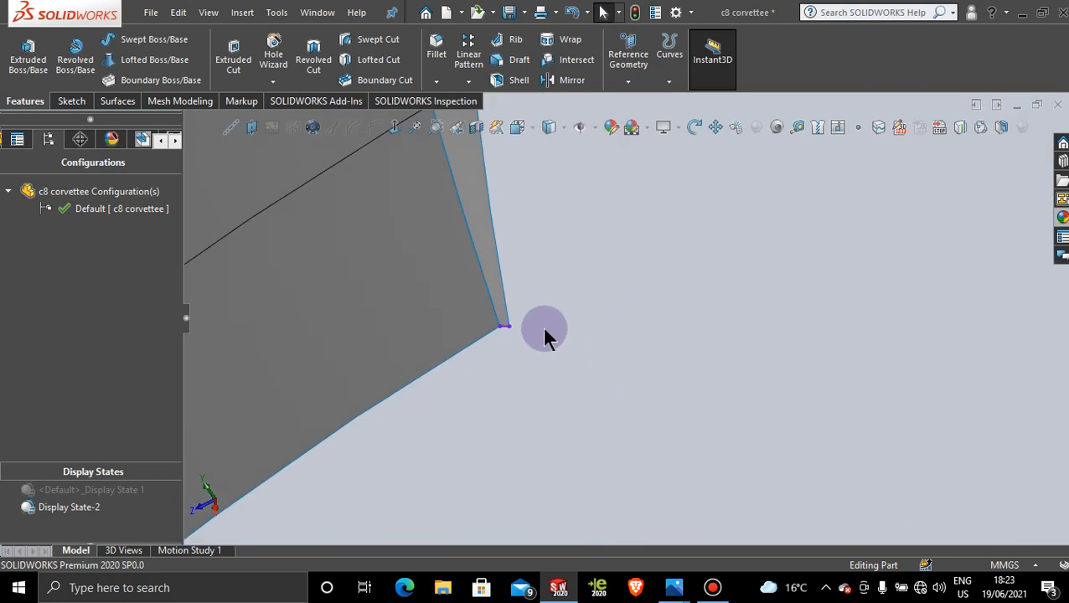
{"action": "right_click", "coordinate": [495, 339]}
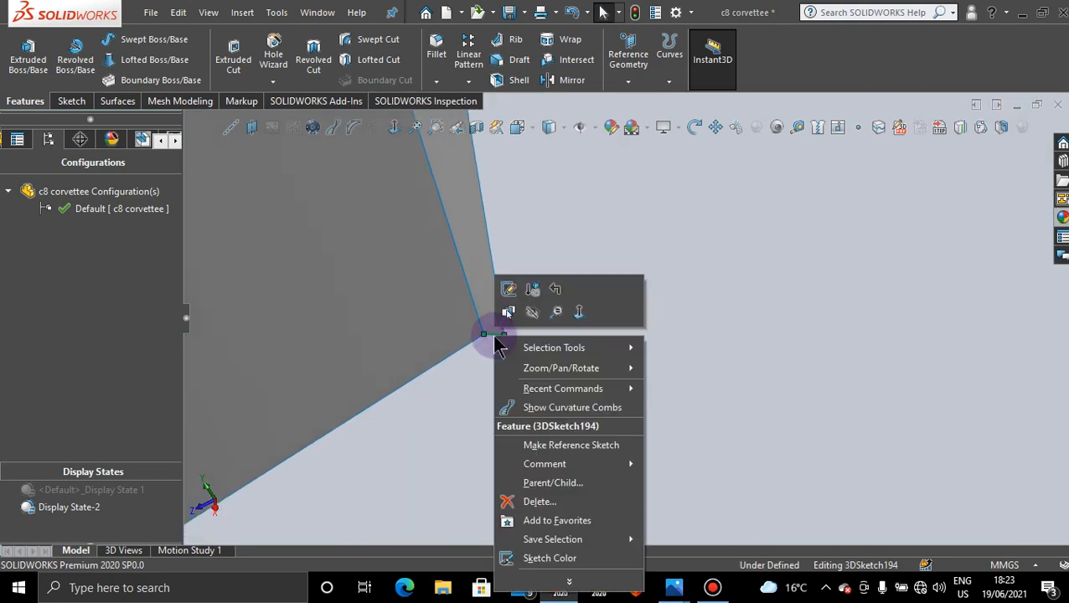
{"action": "left_click", "coordinate": [538, 320]}
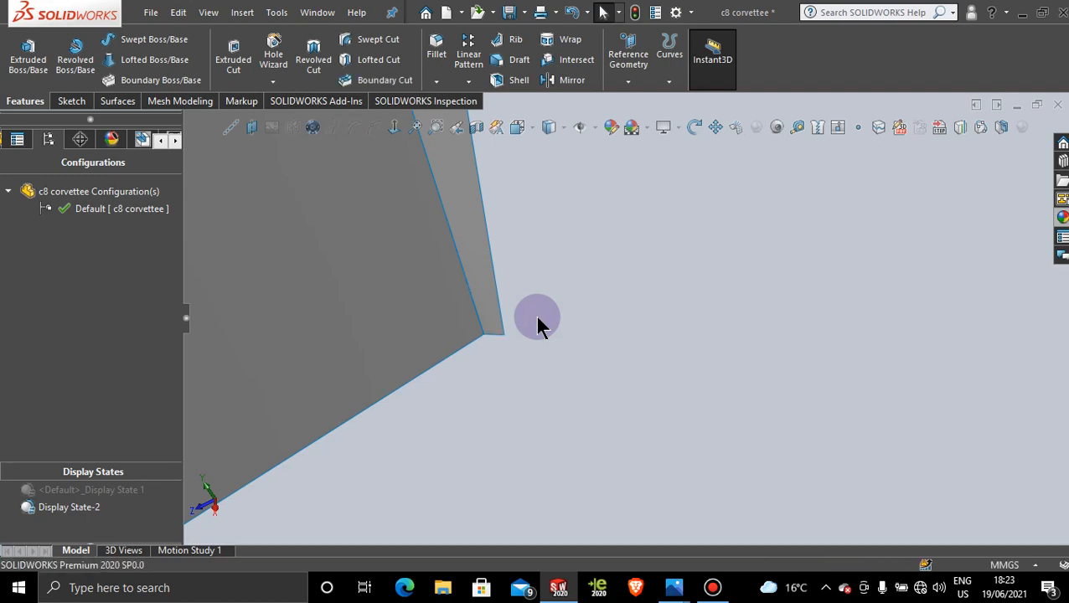
Start a new 3D sketch for bridging the open rear end of the roof opening.
{"action": "scroll", "coordinate": [539, 322], "scroll_direction": "up", "scroll_amount": 5}
{"action": "middle_click_drag", "start_coordinate": [617, 342], "coordinate": [655, 325]}
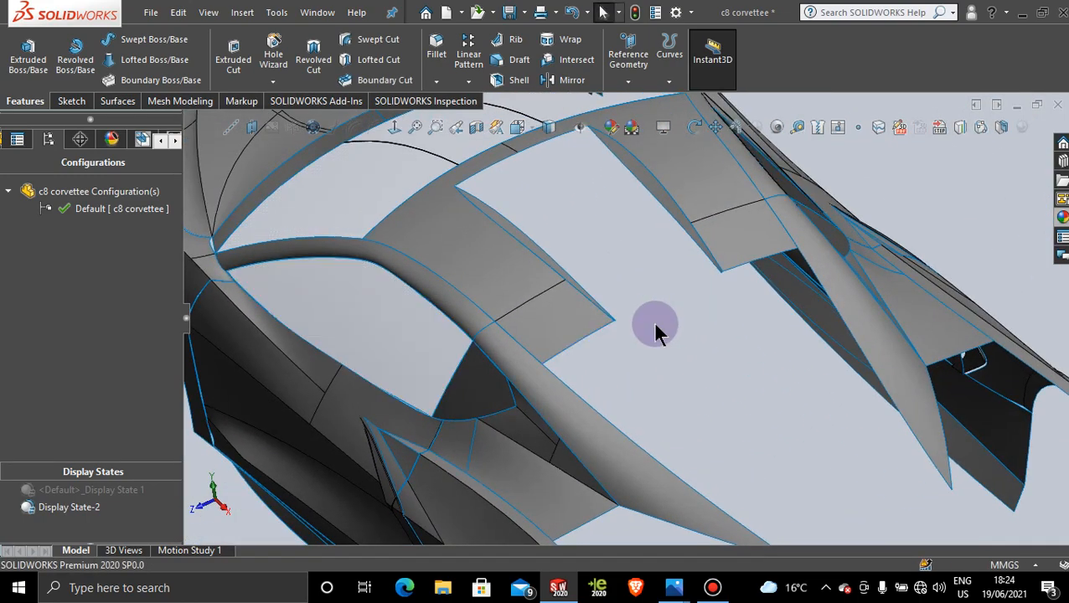
{"action": "scroll", "coordinate": [657, 331], "scroll_direction": "down", "scroll_amount": 4}
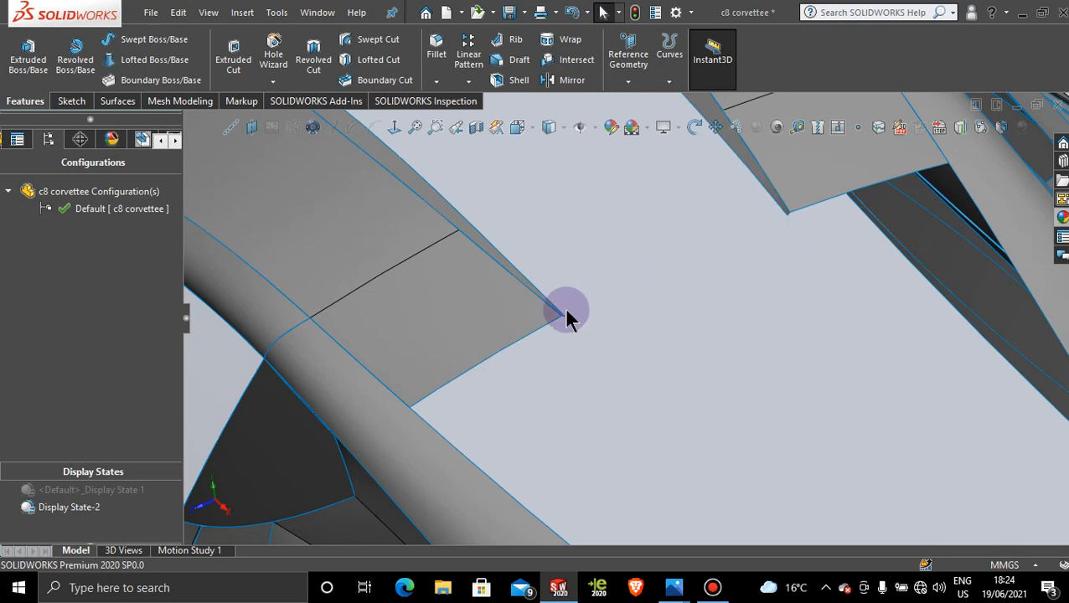
{"action": "middle_click_drag", "start_coordinate": [580, 245], "coordinate": [578, 261]}
{"action": "scroll", "coordinate": [661, 236], "scroll_direction": "down", "scroll_amount": 3}
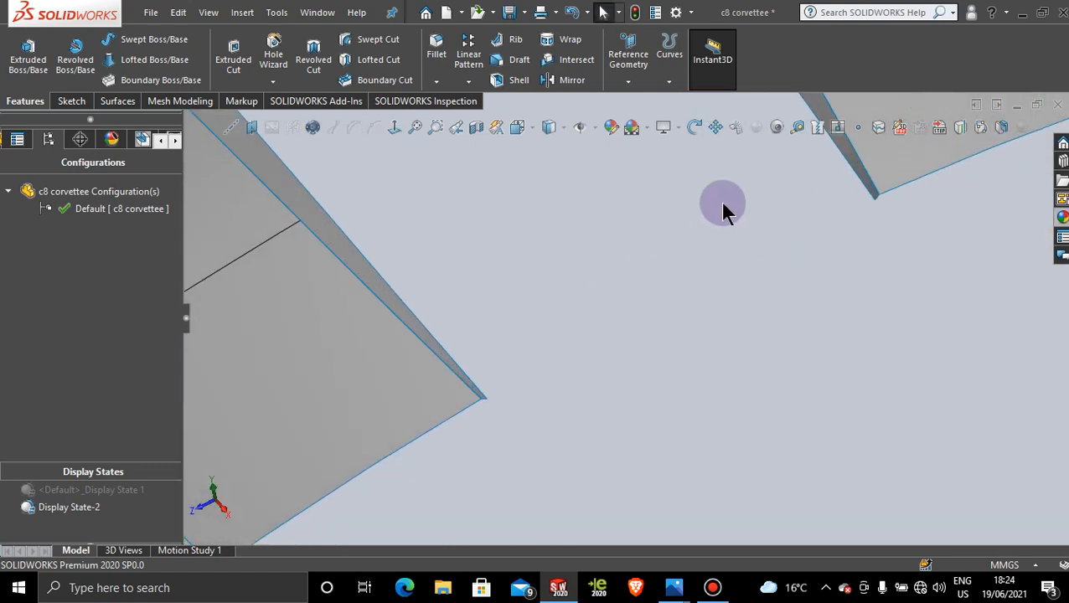
{"action": "left_click", "coordinate": [71, 100]}
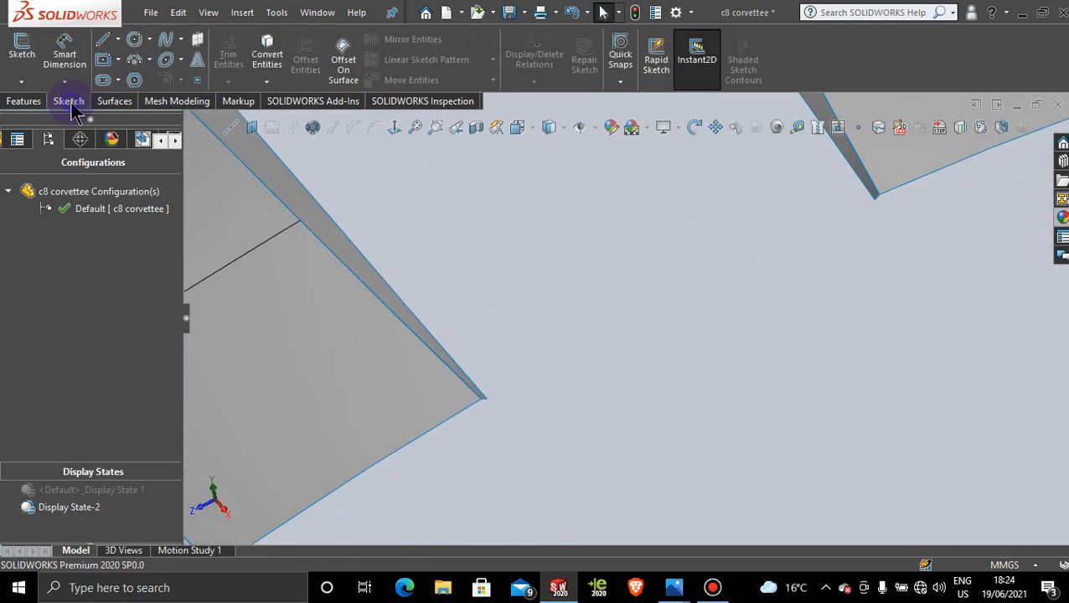
{"action": "left_click", "coordinate": [167, 42]}
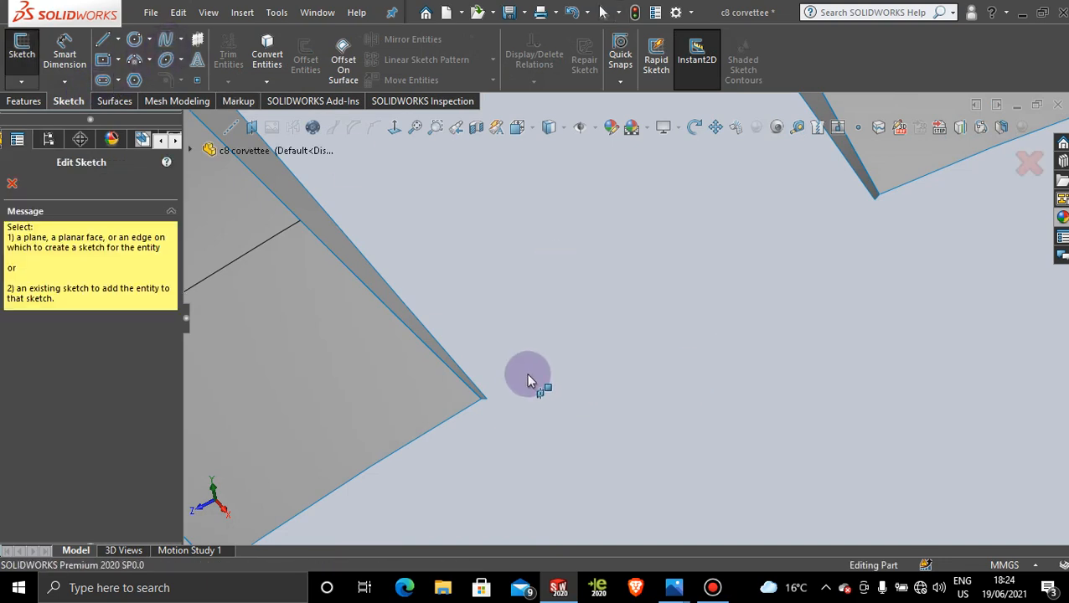
{"action": "left_click", "coordinate": [13, 183]}
{"action": "left_click", "coordinate": [21, 81]}
{"action": "left_click", "coordinate": [37, 118]}
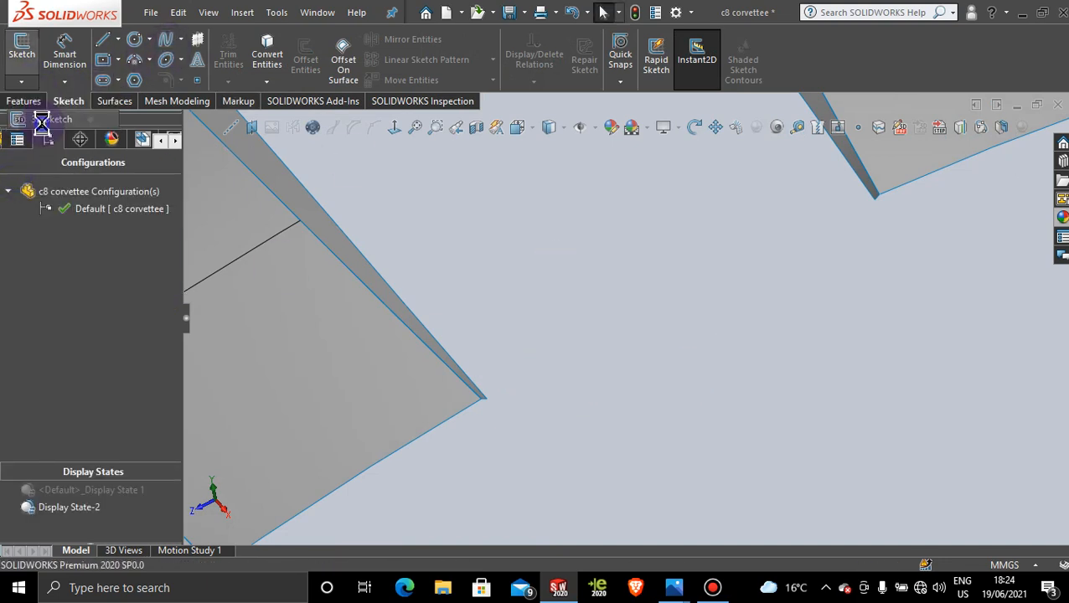
Draw a two-point spline about 57 mm long between the rear inner corners of the original and mirrored boundary surfaces.
{"action": "left_click", "coordinate": [167, 46]}
{"action": "left_click", "coordinate": [544, 386]}
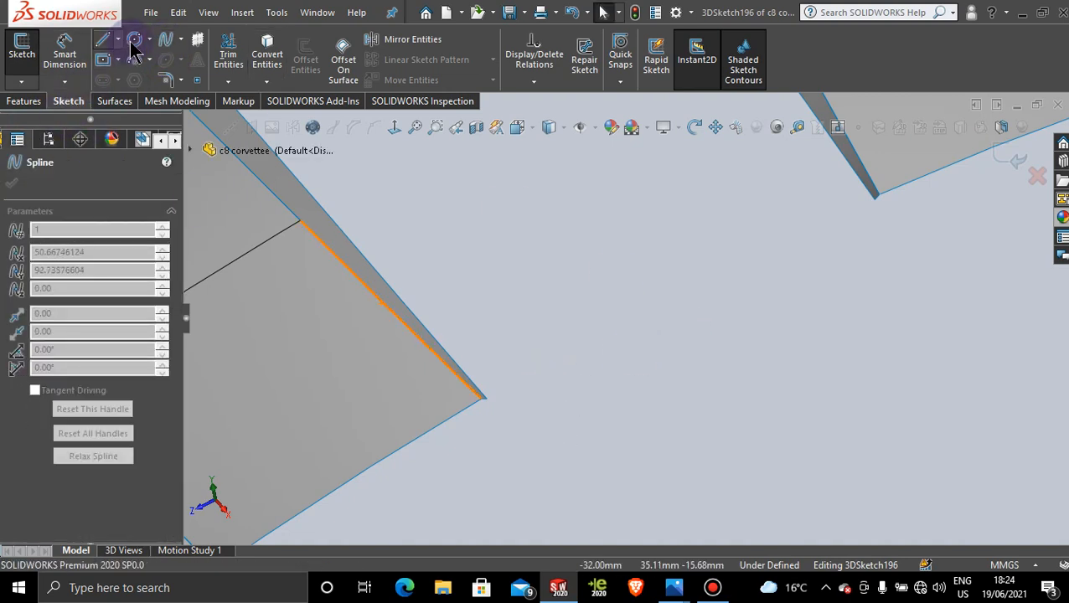
{"action": "left_click", "coordinate": [166, 40]}
{"action": "scroll", "coordinate": [512, 374], "scroll_direction": "down", "scroll_amount": 3}
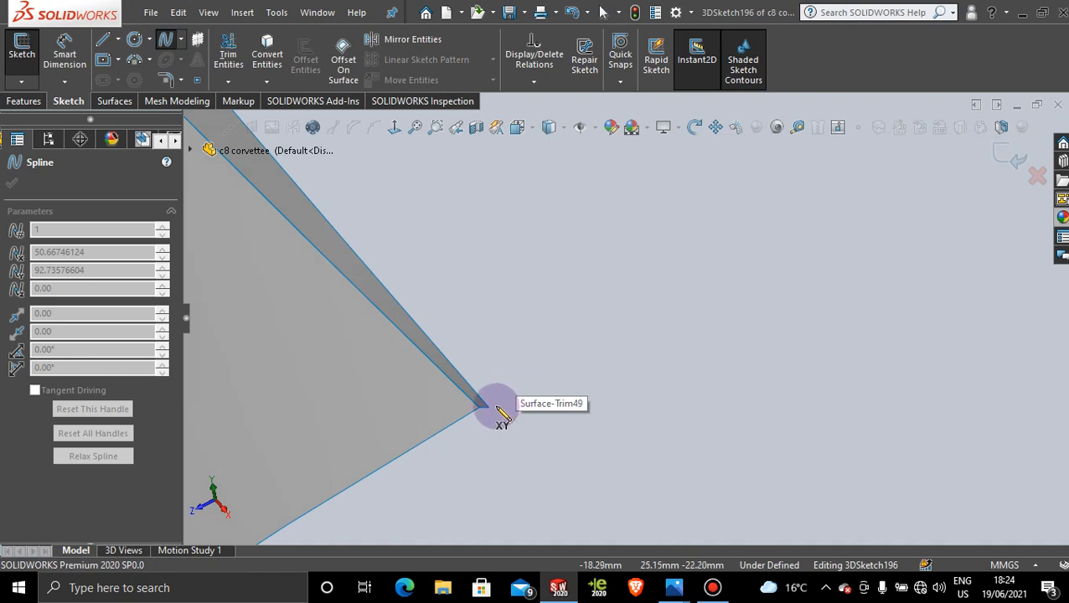
{"action": "left_click", "coordinate": [489, 408]}
{"action": "scroll", "coordinate": [761, 327], "scroll_direction": "up", "scroll_amount": 5}
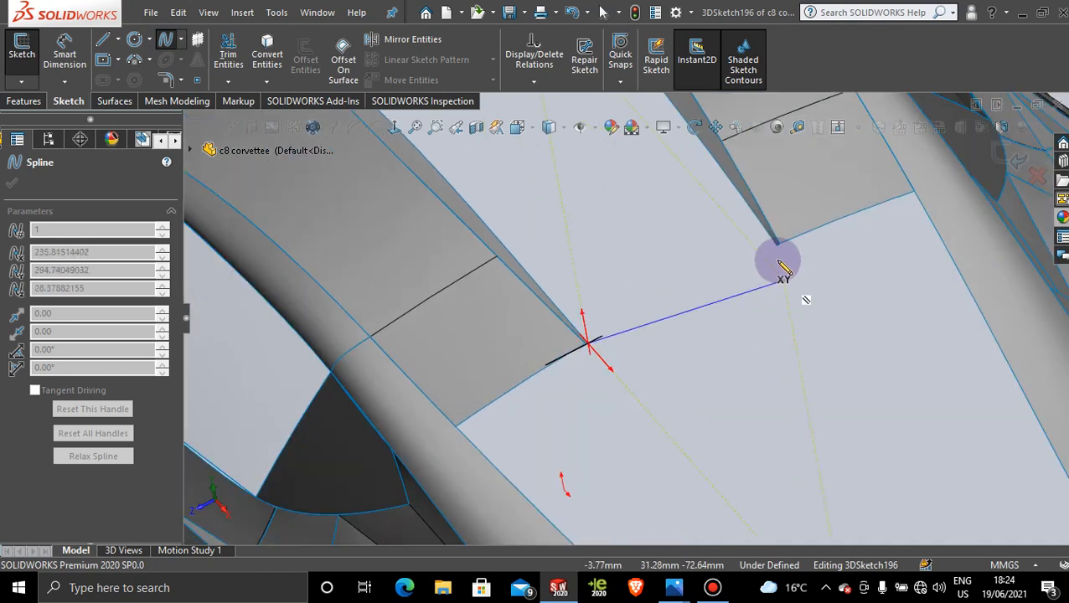
{"action": "scroll", "coordinate": [787, 249], "scroll_direction": "down", "scroll_amount": 3}
{"action": "scroll", "coordinate": [733, 256], "scroll_direction": "down", "scroll_amount": 2}
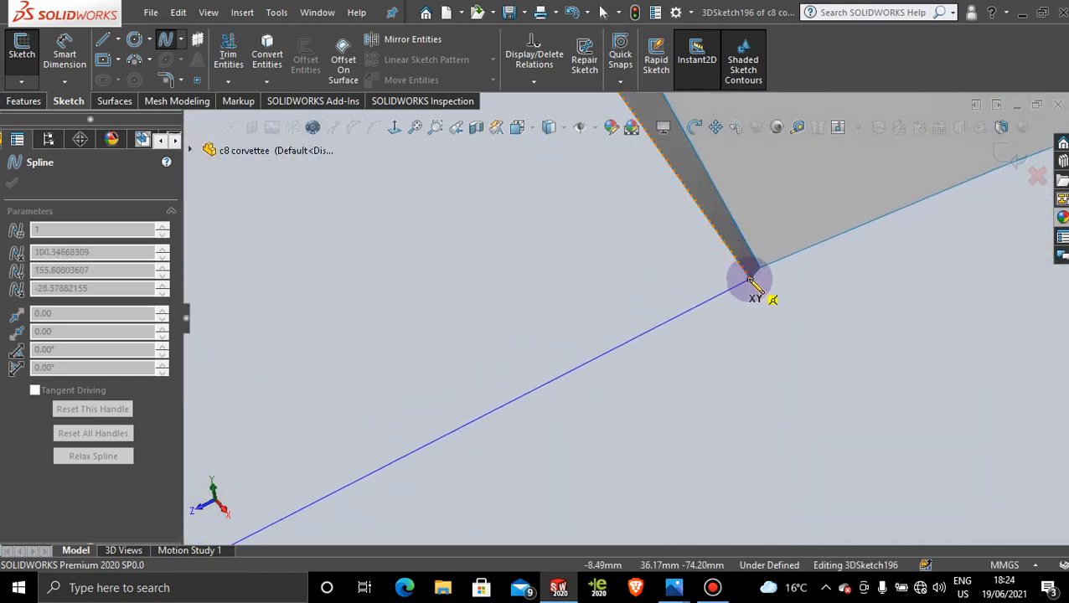
{"action": "left_click", "coordinate": [751, 278]}
{"action": "key", "text": "Escape"}
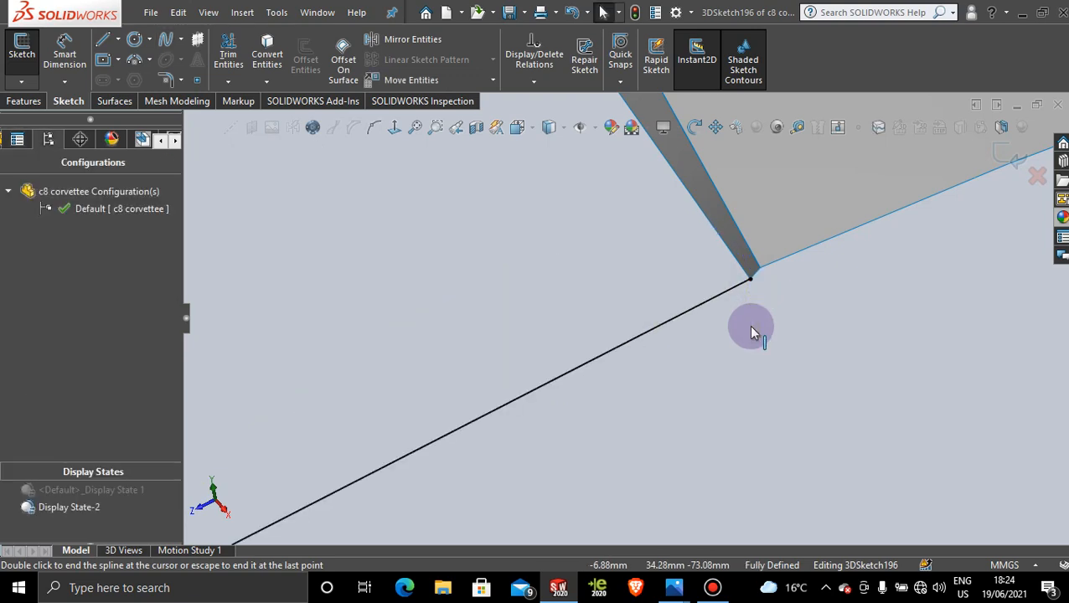
Bow the new cross spline slightly upward with its tangent handle in the Right view.
{"action": "scroll", "coordinate": [668, 346], "scroll_direction": "up", "scroll_amount": 5}
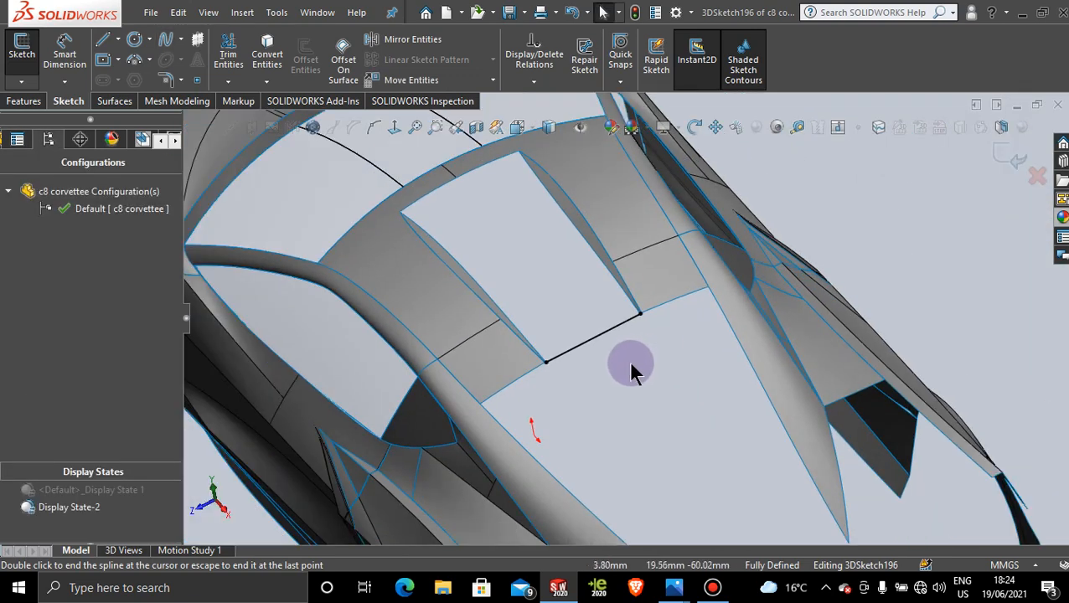
{"action": "middle_click_drag", "start_coordinate": [631, 363], "coordinate": [556, 262]}
{"action": "scroll", "coordinate": [556, 282], "scroll_direction": "up", "scroll_amount": 5}
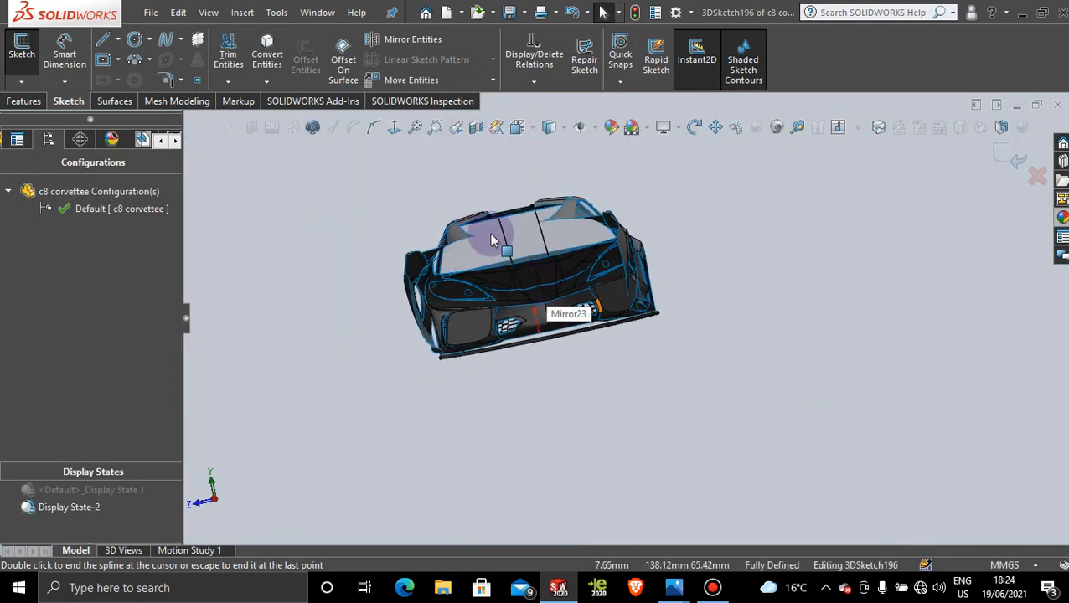
{"action": "key", "text": "space"}
{"action": "left_click", "coordinate": [506, 298]}
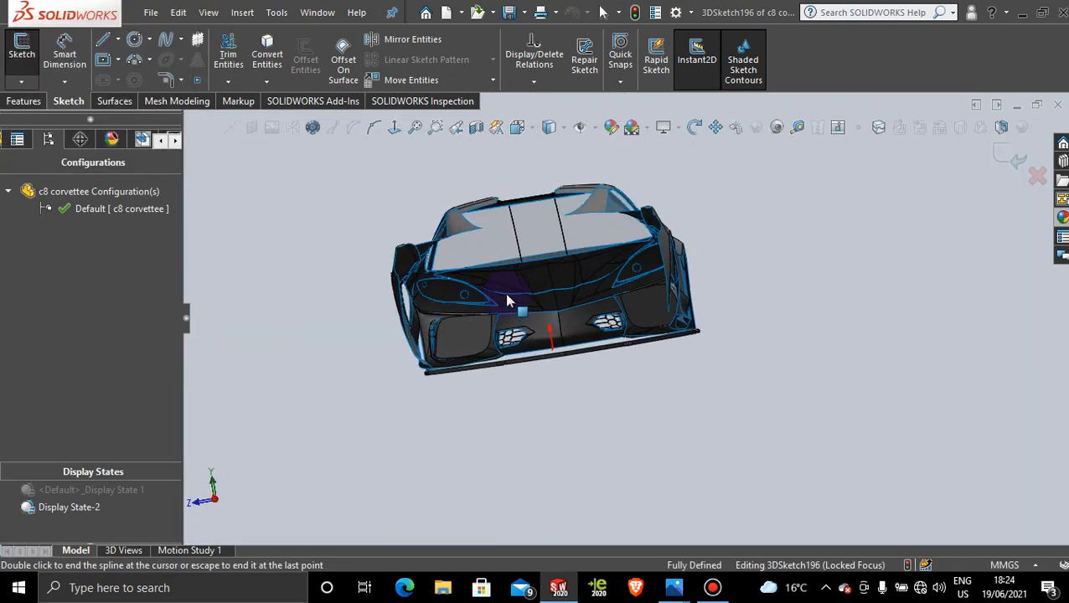
{"action": "scroll", "coordinate": [620, 216], "scroll_direction": "down", "scroll_amount": 8}
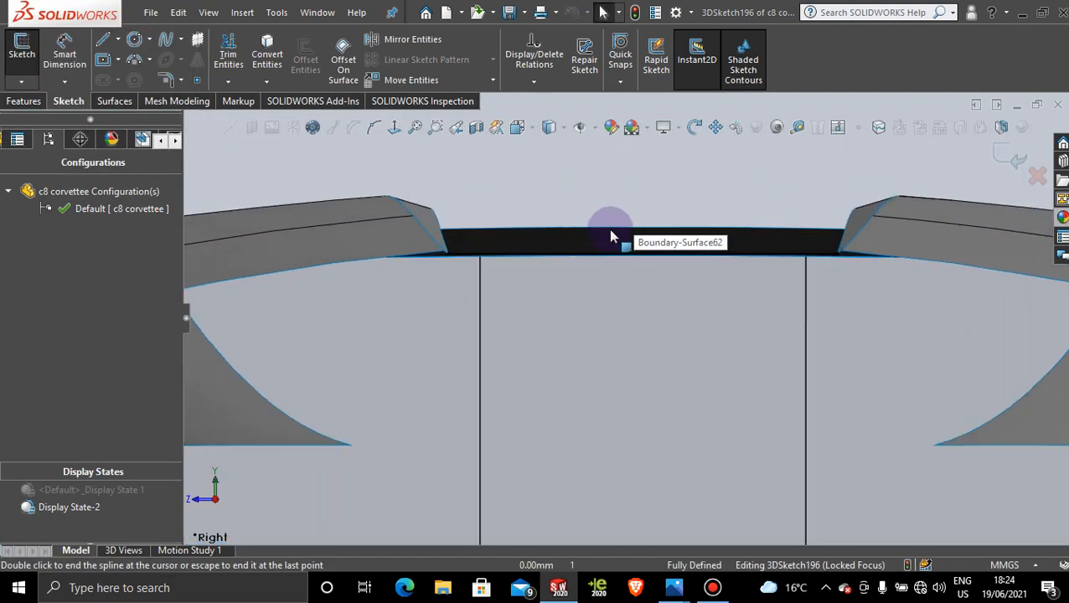
{"action": "double_click", "coordinate": [608, 257]}
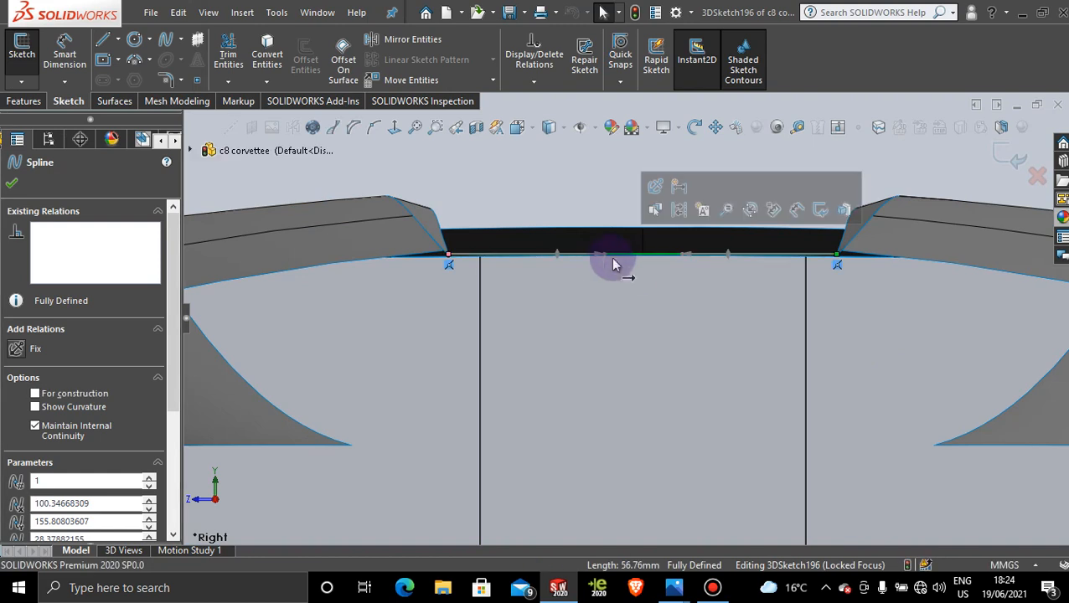
{"action": "scroll", "coordinate": [666, 270], "scroll_direction": "down", "scroll_amount": 5}
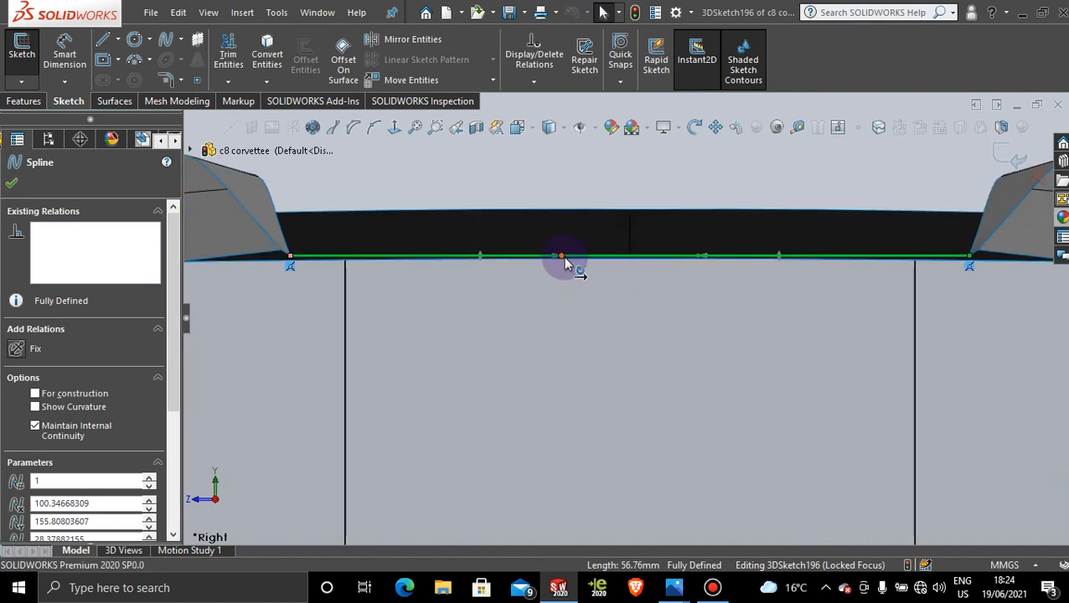
{"action": "left_click_drag", "start_coordinate": [562, 256], "coordinate": [558, 257]}
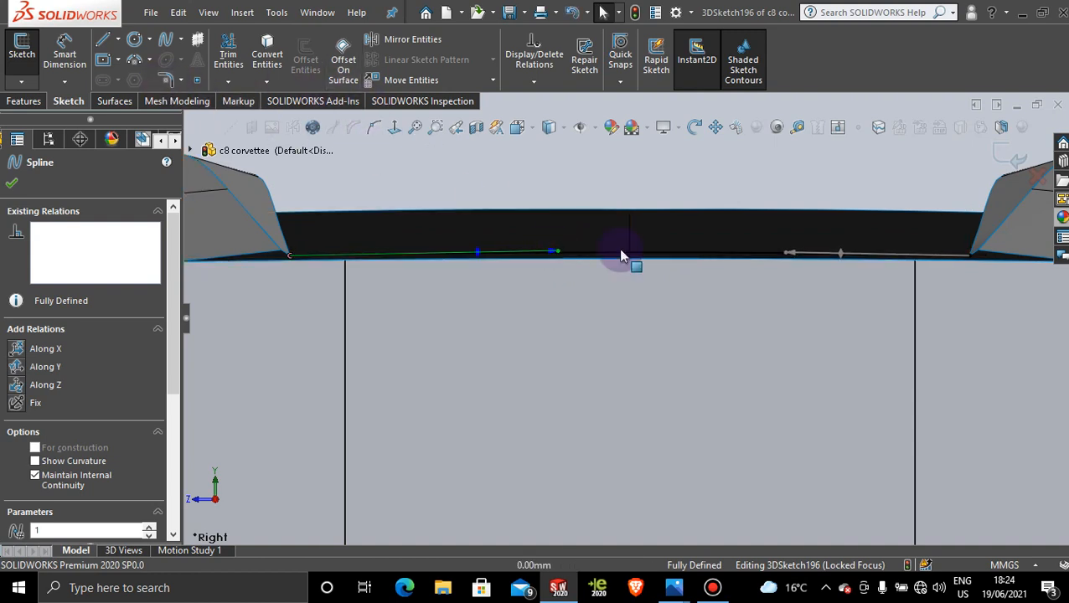
Show the spline's control polygon and move its middle control point near the centreline, to about Y 156.17 and Z 0.01.
{"action": "left_click", "coordinate": [650, 252]}
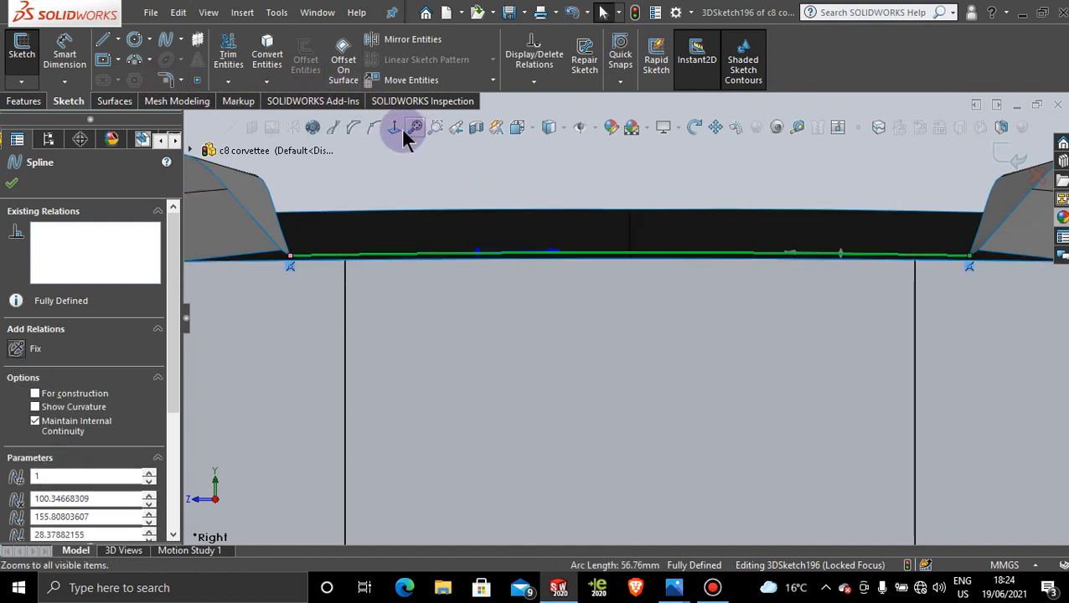
{"action": "left_click", "coordinate": [352, 129]}
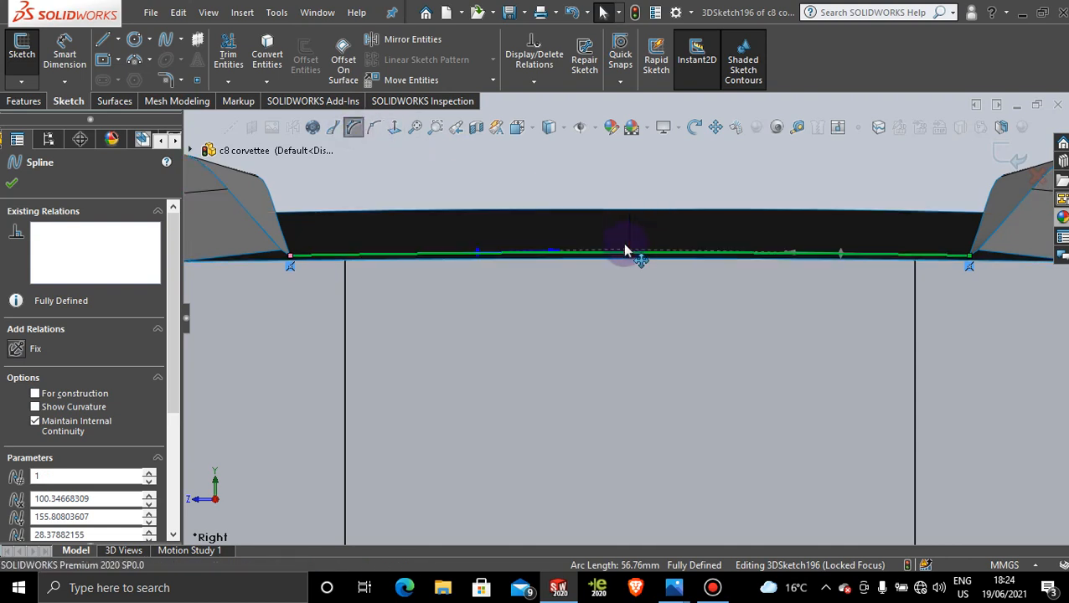
{"action": "left_click", "coordinate": [624, 251]}
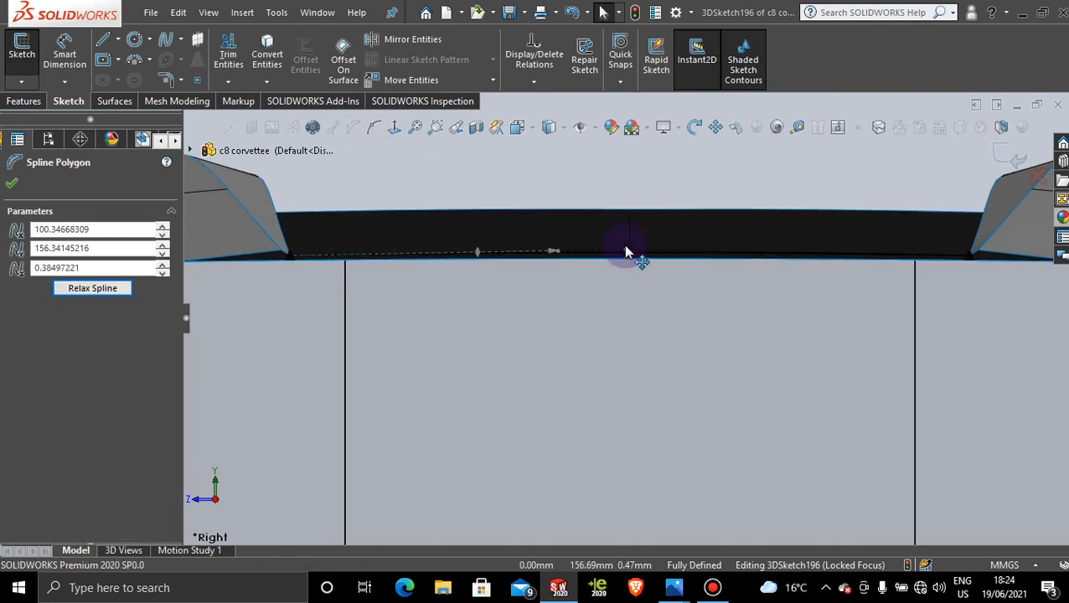
{"action": "left_click_drag", "start_coordinate": [625, 251], "coordinate": [629, 250]}
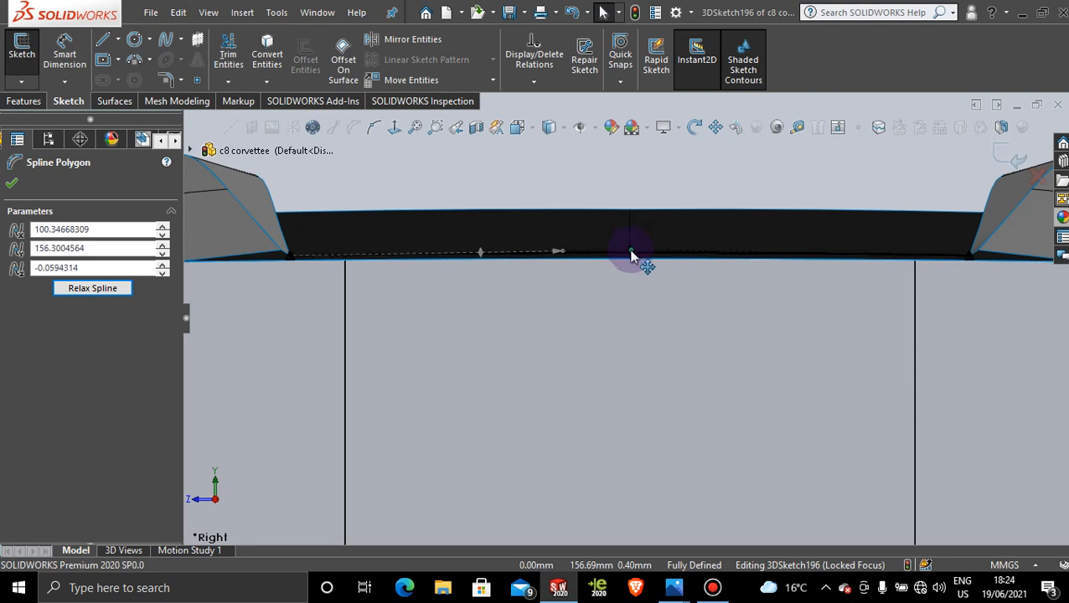
{"action": "left_click_drag", "start_coordinate": [630, 255], "coordinate": [631, 256]}
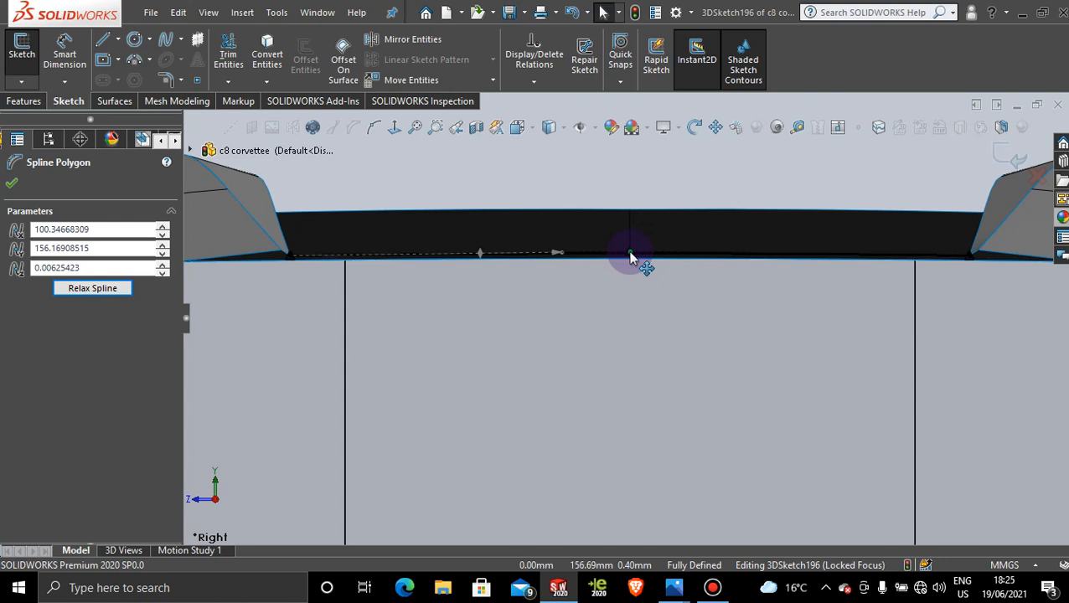
Examine the reshaped cross spline against the surrounding roof, briefly show the reference images through Display State 1, and return to Display State-2.
{"action": "scroll", "coordinate": [630, 252], "scroll_direction": "down", "scroll_amount": 4}
{"action": "scroll", "coordinate": [639, 295], "scroll_direction": "up", "scroll_amount": 3}
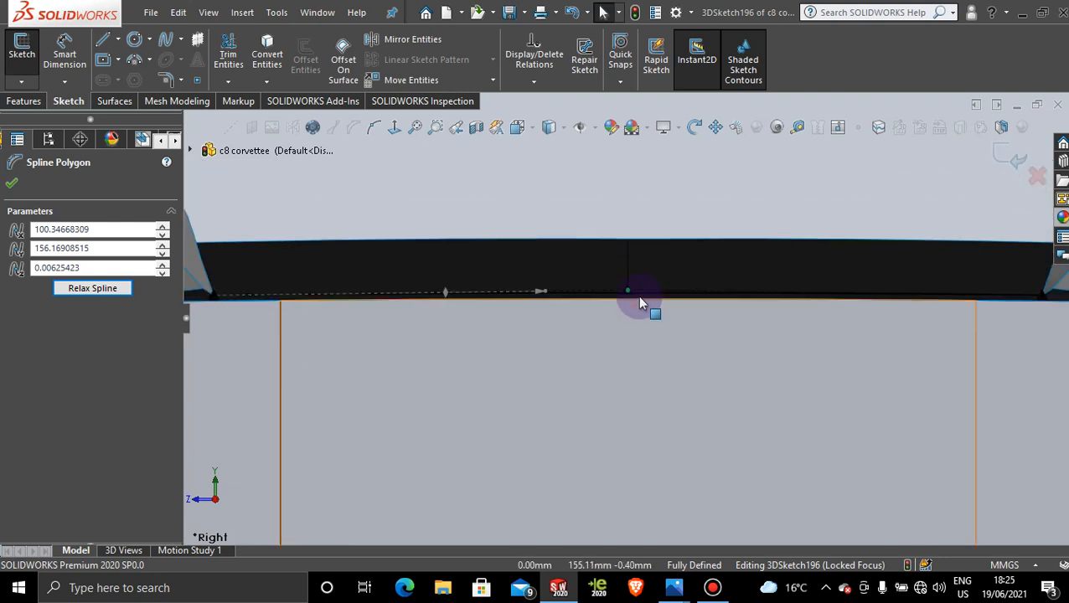
{"action": "middle_click_drag", "start_coordinate": [432, 302], "coordinate": [612, 304]}
{"action": "scroll", "coordinate": [608, 364], "scroll_direction": "up", "scroll_amount": 3}
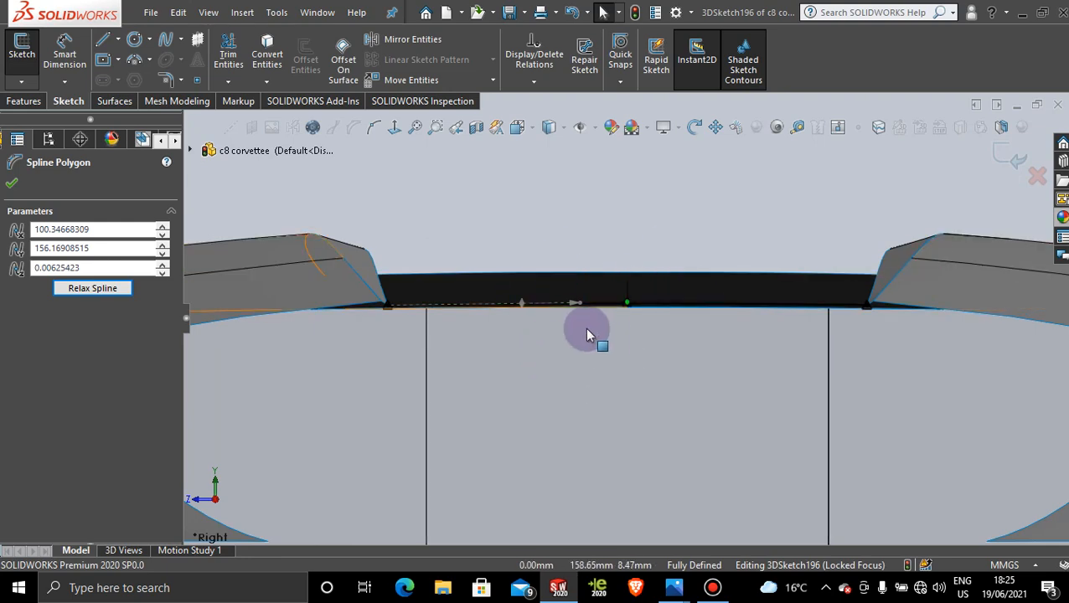
{"action": "scroll", "coordinate": [628, 326], "scroll_direction": "up", "scroll_amount": 5}
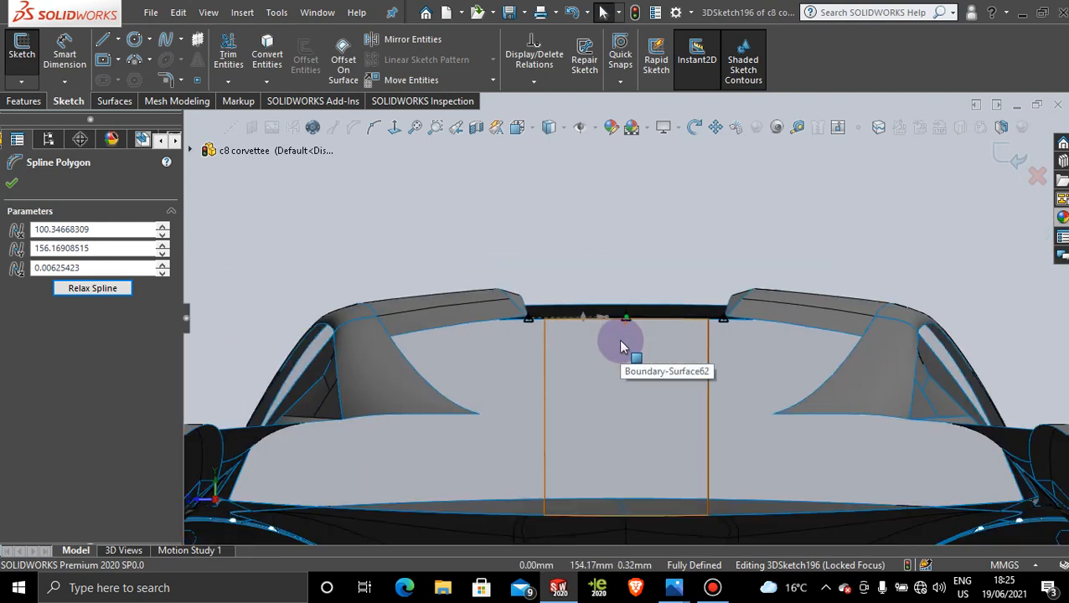
{"action": "middle_click_drag", "start_coordinate": [625, 337], "coordinate": [206, 249]}
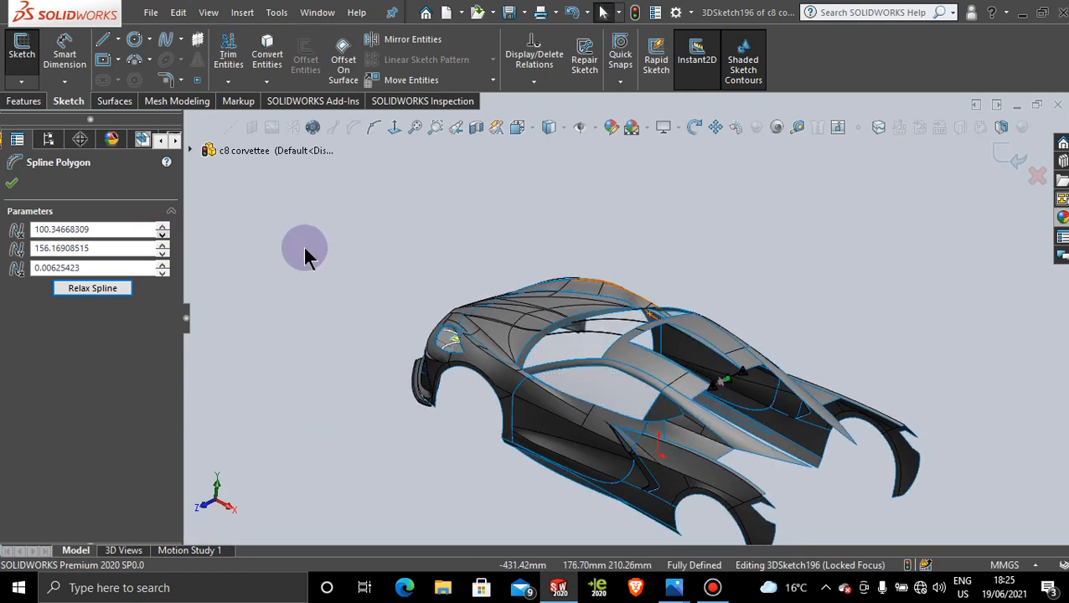
{"action": "left_click", "coordinate": [48, 139]}
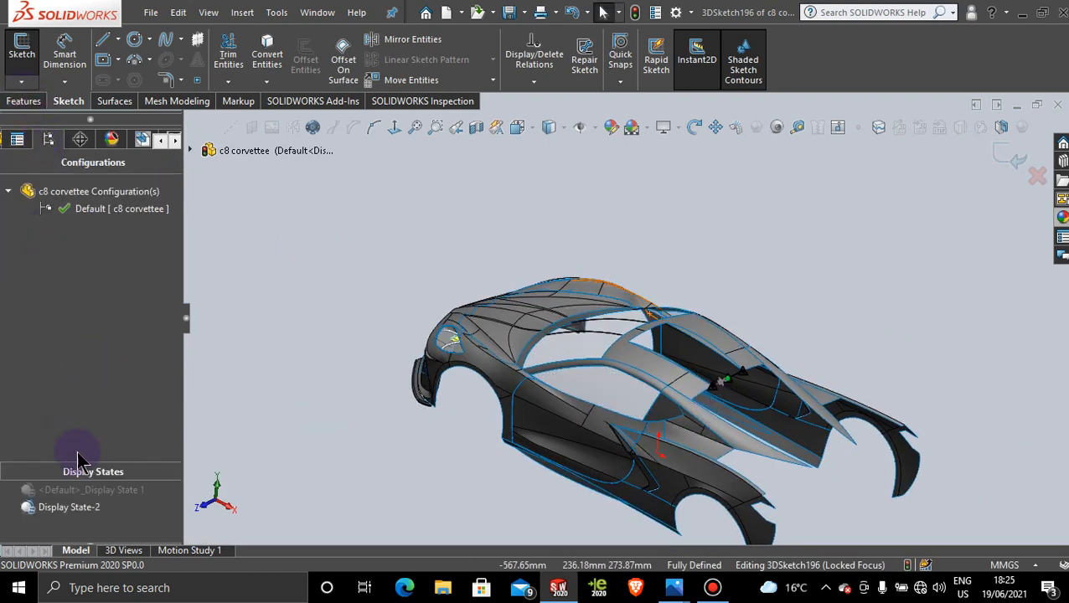
{"action": "double_click", "coordinate": [89, 507]}
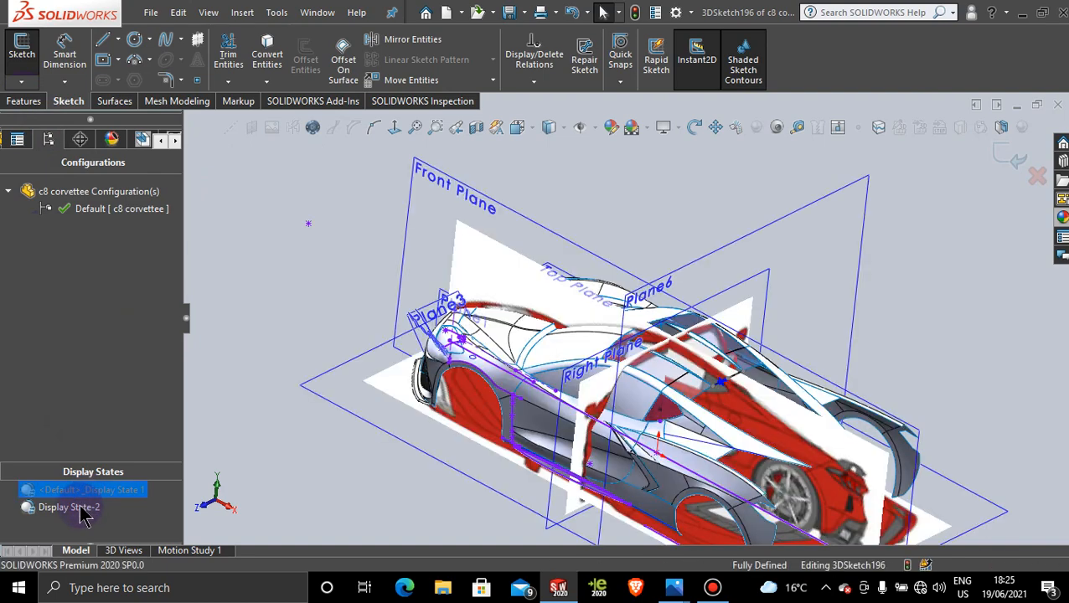
{"action": "left_click", "coordinate": [699, 222]}
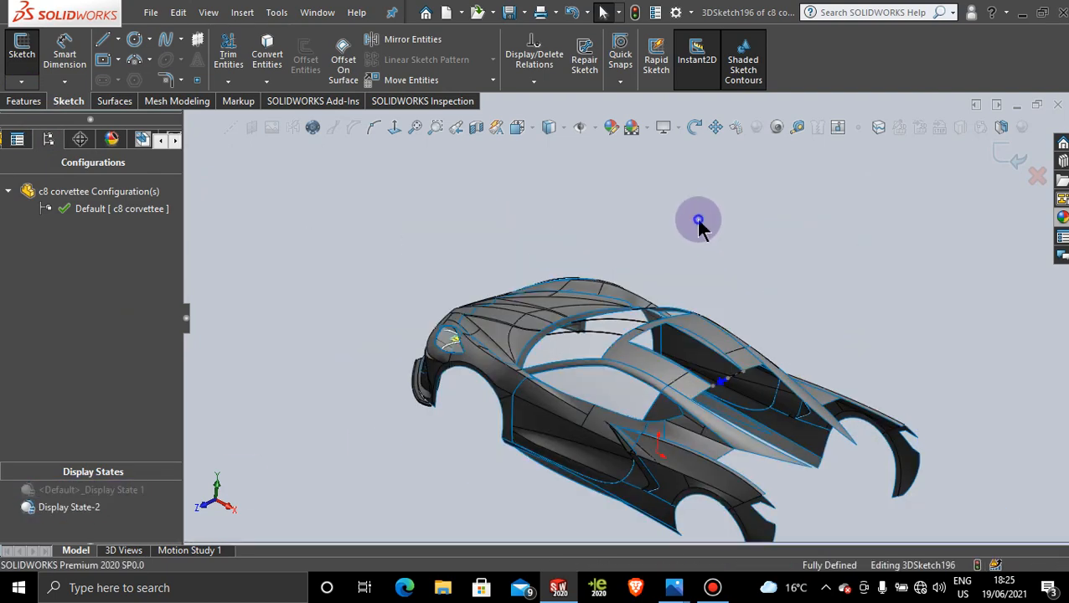
Finish the 3D sketch that holds the cross spline at the rear of the roof opening.
{"action": "middle_click_drag", "start_coordinate": [781, 289], "coordinate": [752, 334]}
{"action": "scroll", "coordinate": [751, 335], "scroll_direction": "down", "scroll_amount": 5}
{"action": "middle_click_drag", "start_coordinate": [624, 315], "coordinate": [617, 348]}
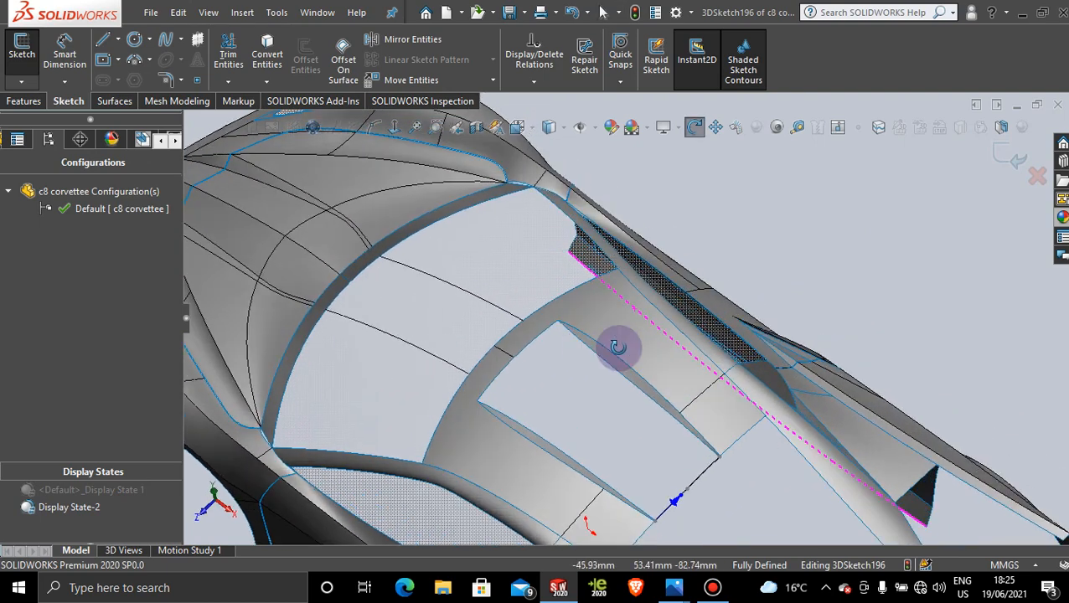
{"action": "scroll", "coordinate": [620, 404], "scroll_direction": "up", "scroll_amount": 3}
{"action": "scroll", "coordinate": [629, 419], "scroll_direction": "down", "scroll_amount": 5}
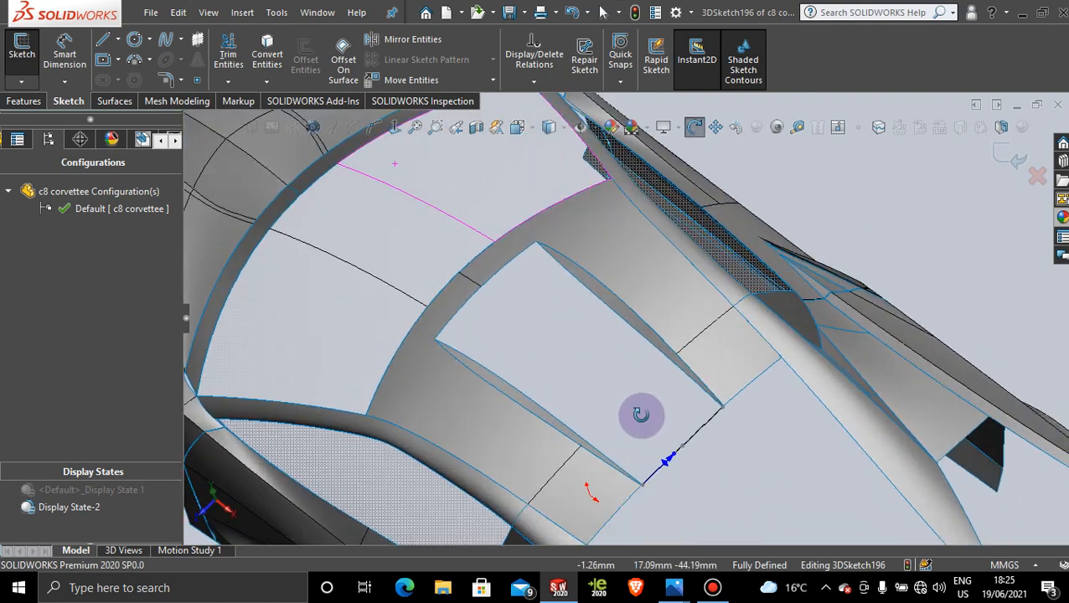
{"action": "left_click", "coordinate": [1019, 145]}
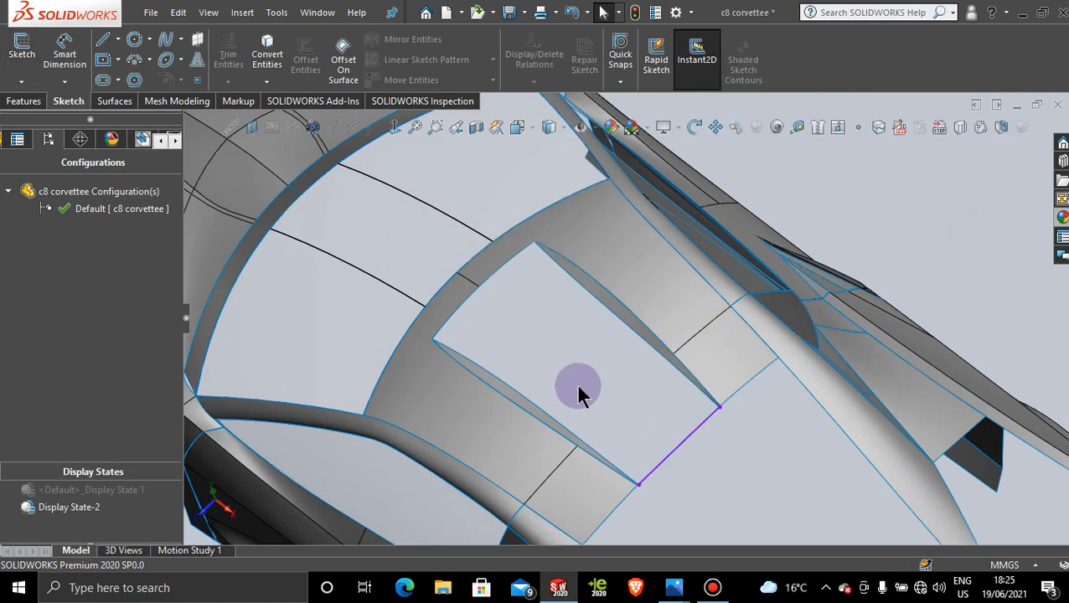
Create a filled surface over the roof opening, bounded by both inner side edges, the two front edges and the rear cross spline, with Contact edges.
{"action": "scroll", "coordinate": [578, 391], "scroll_direction": "down", "scroll_amount": 1}
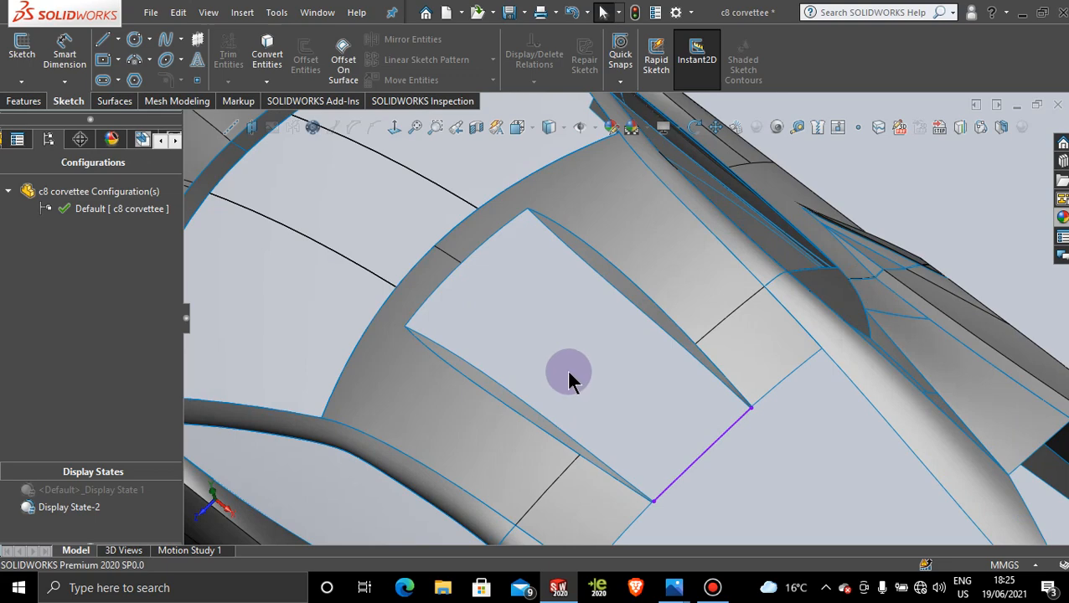
{"action": "left_click", "coordinate": [113, 101]}
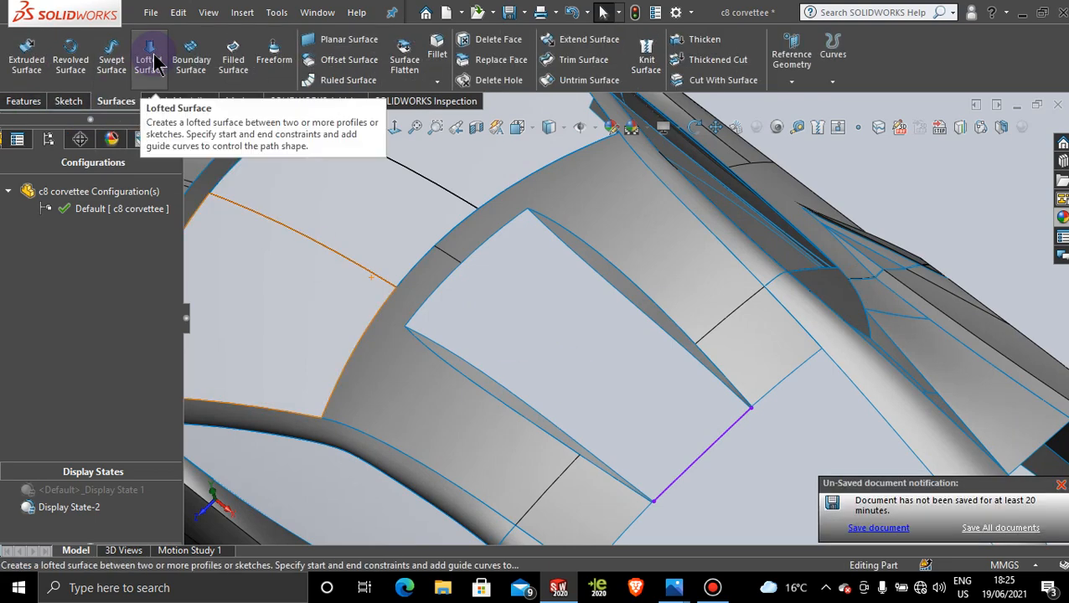
{"action": "left_click", "coordinate": [251, 64]}
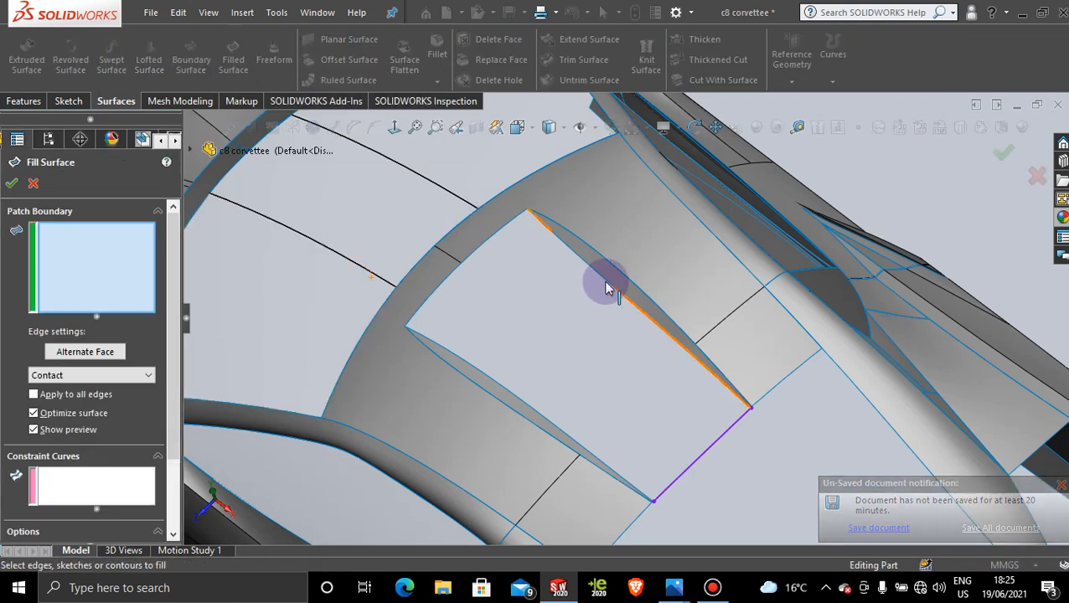
{"action": "left_click", "coordinate": [608, 287]}
{"action": "left_click", "coordinate": [491, 242]}
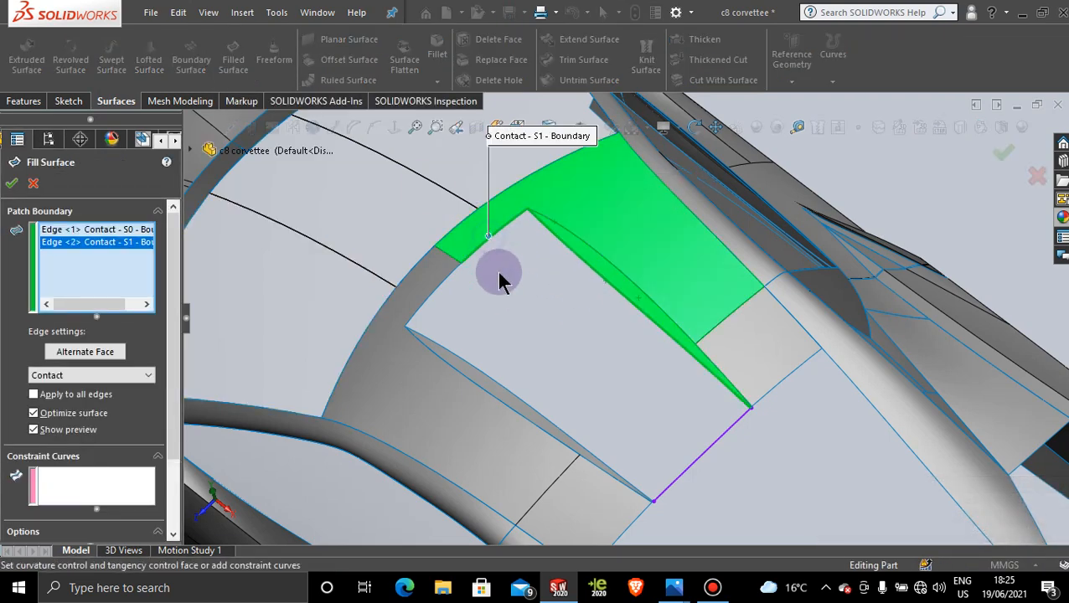
{"action": "left_click", "coordinate": [444, 281]}
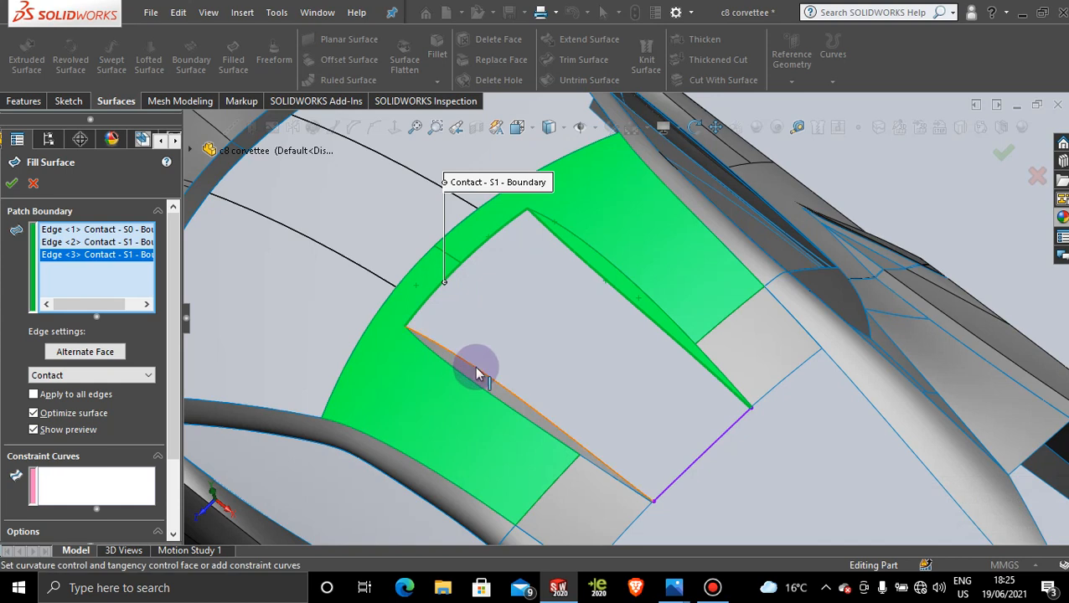
{"action": "left_click", "coordinate": [475, 368]}
{"action": "left_click", "coordinate": [707, 452]}
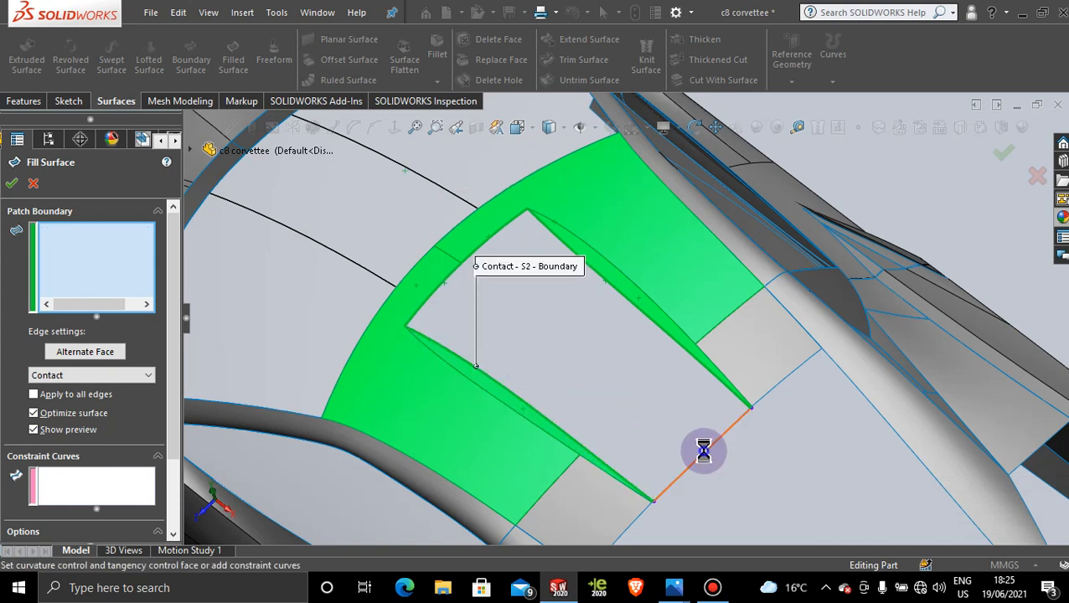
{"action": "left_click", "coordinate": [13, 185]}
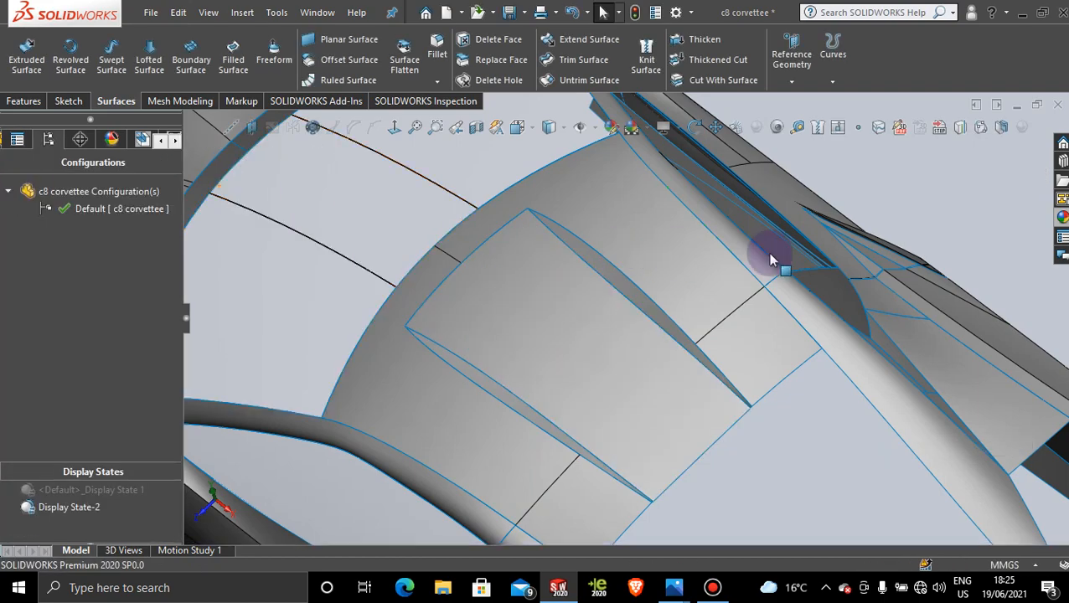
View the whole body from above and switch to Photos to consult the top-view reference image GM-SCOAST-C8TOP.jpg.
{"action": "middle_click_drag", "start_coordinate": [770, 444], "coordinate": [652, 304]}
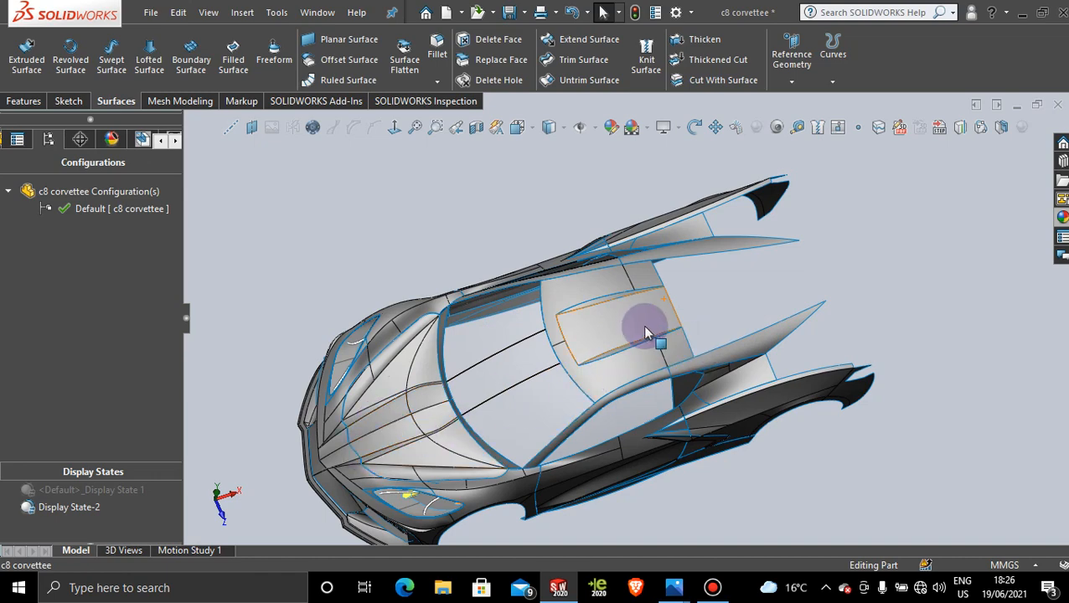
{"action": "middle_click_drag", "start_coordinate": [525, 374], "coordinate": [644, 306]}
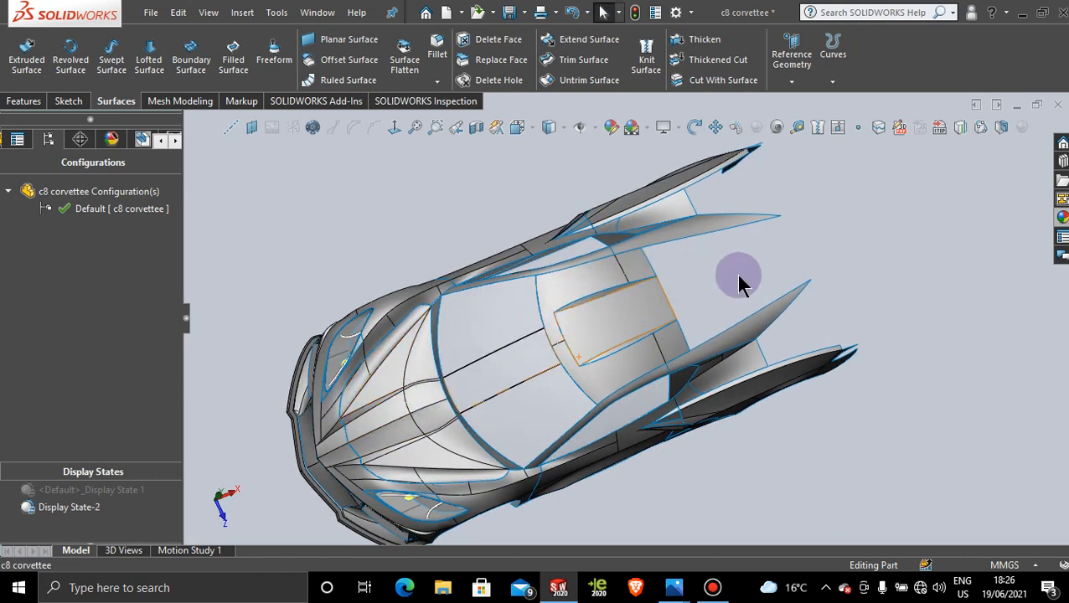
{"action": "mouse_move", "coordinate": [674, 586]}
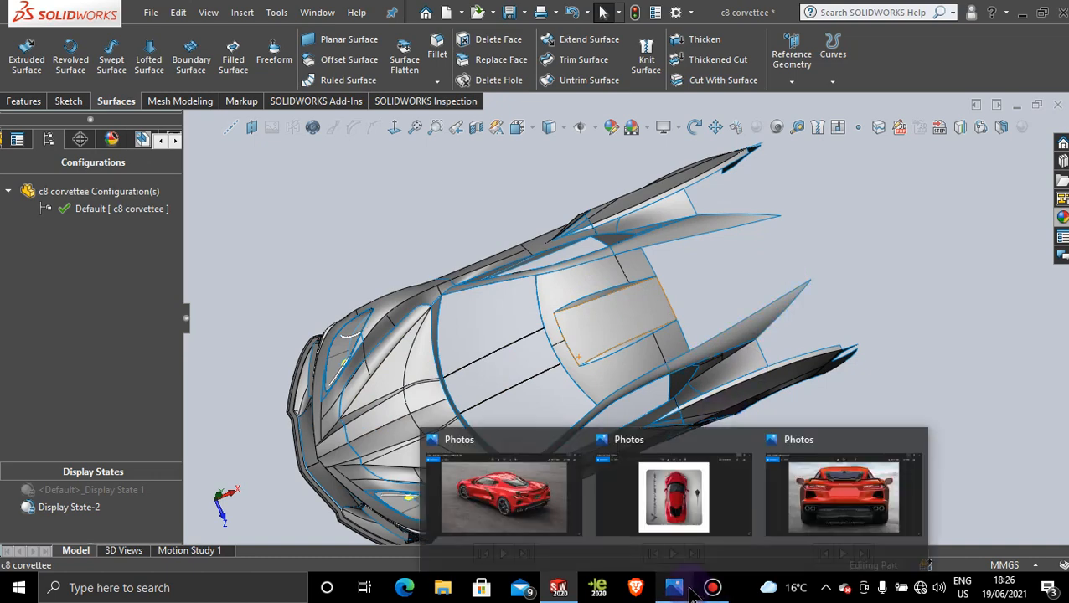
{"action": "left_click", "coordinate": [680, 513]}
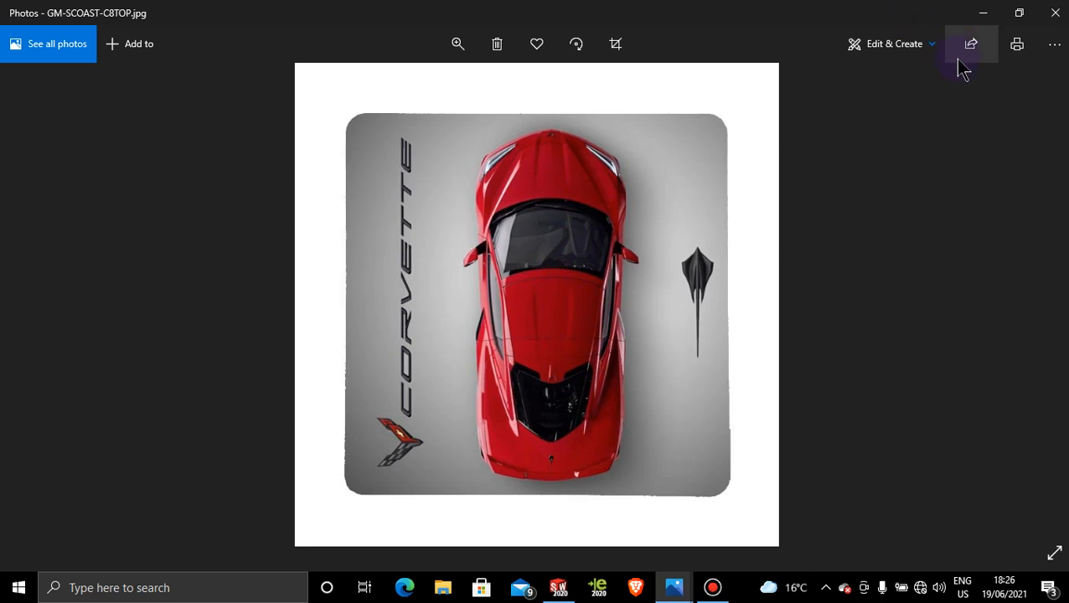
Trace a thick body line over the reference photo from the nose across the roof to the engine cover, and erase it.
{"action": "left_click", "coordinate": [920, 49]}
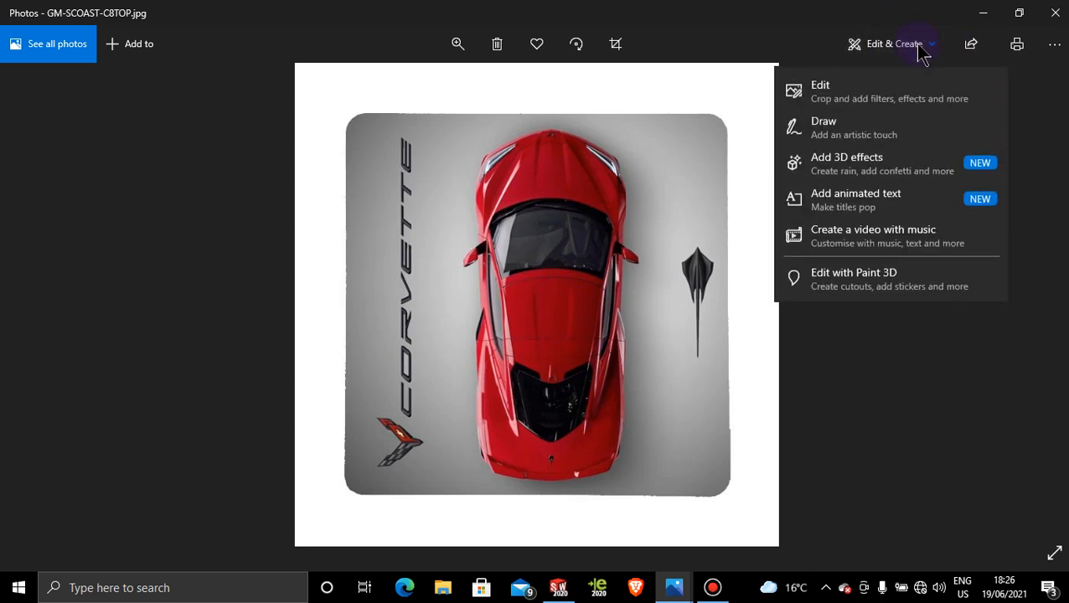
{"action": "left_click", "coordinate": [903, 134]}
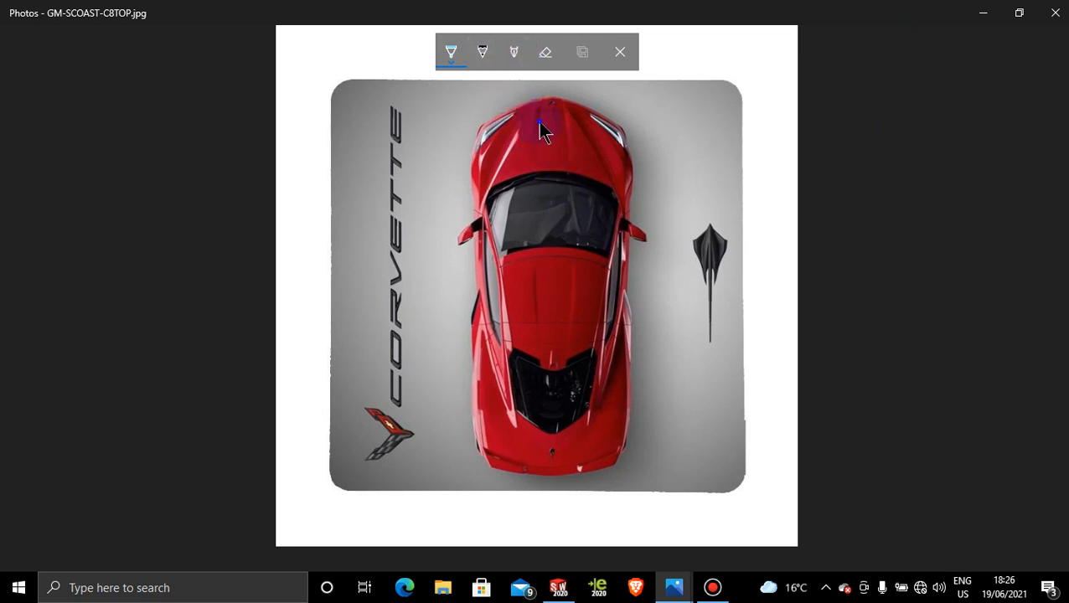
{"action": "mouse_move", "coordinate": [540, 130]}
{"action": "left_mouse_down"}
{"action": "mouse_move", "coordinate": [531, 153]}
{"action": "mouse_move", "coordinate": [542, 117]}
{"action": "mouse_move", "coordinate": [532, 149]}
{"action": "left_mouse_up"}
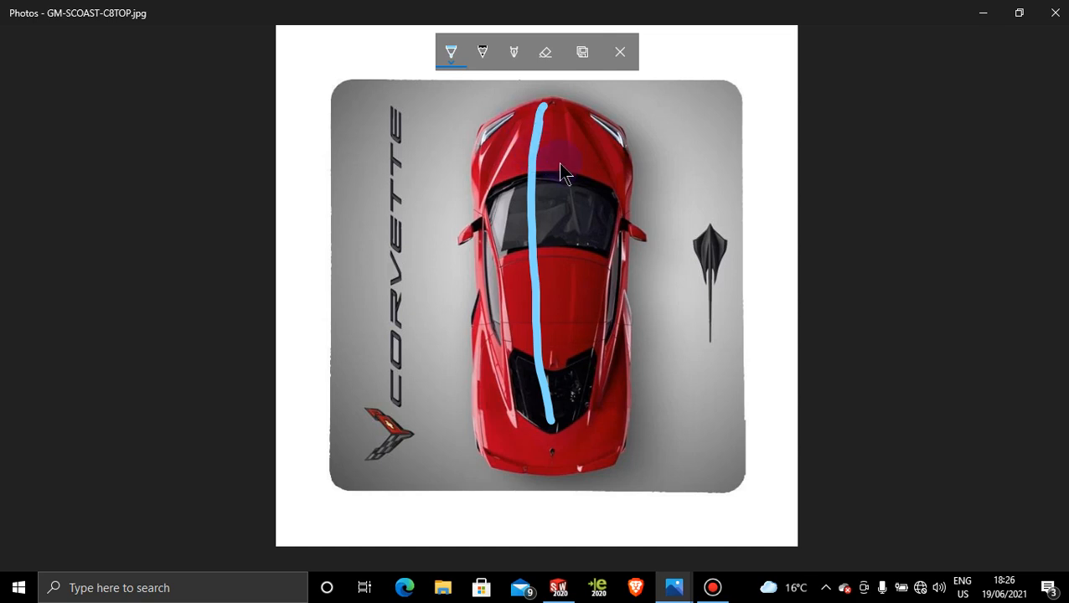
{"action": "left_click", "coordinate": [545, 52]}
{"action": "left_click_drag", "start_coordinate": [530, 208], "coordinate": [562, 211]}
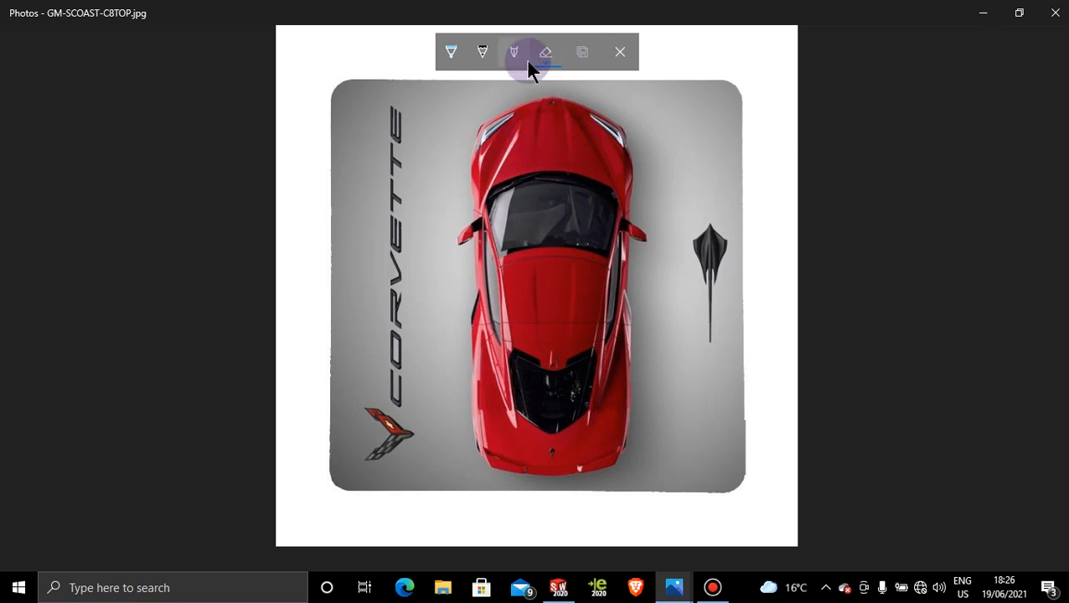
Pencil thin crease lines along the bonnet, windscreen and roof on the reference photo, discard them without saving, and return to SOLIDWORKS.
{"action": "left_click_drag", "start_coordinate": [654, 101], "coordinate": [683, 119]}
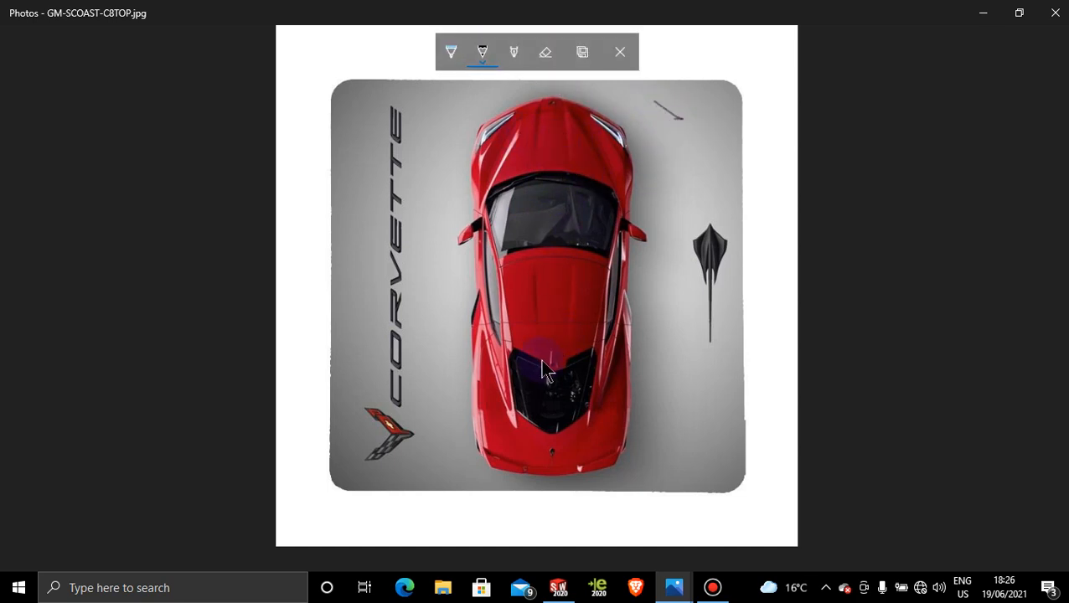
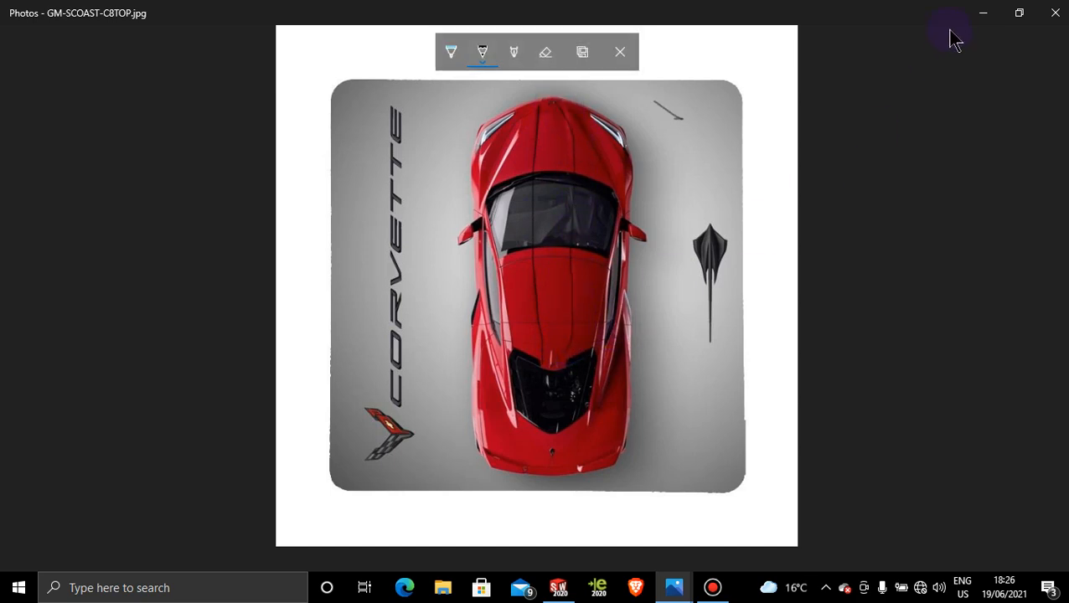
{"action": "left_click", "coordinate": [619, 53]}
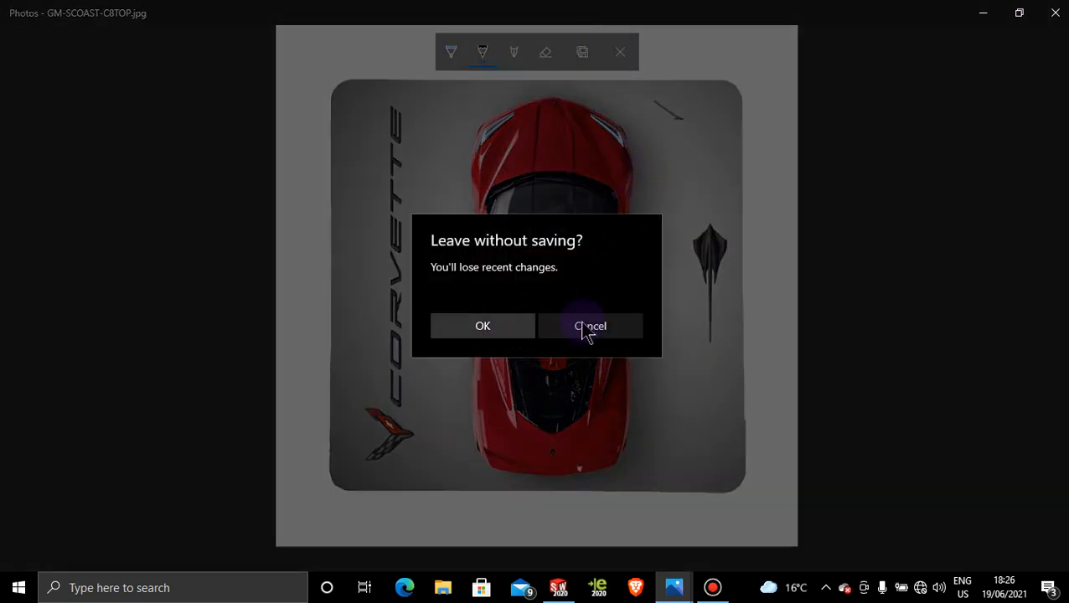
{"action": "left_click", "coordinate": [518, 326]}
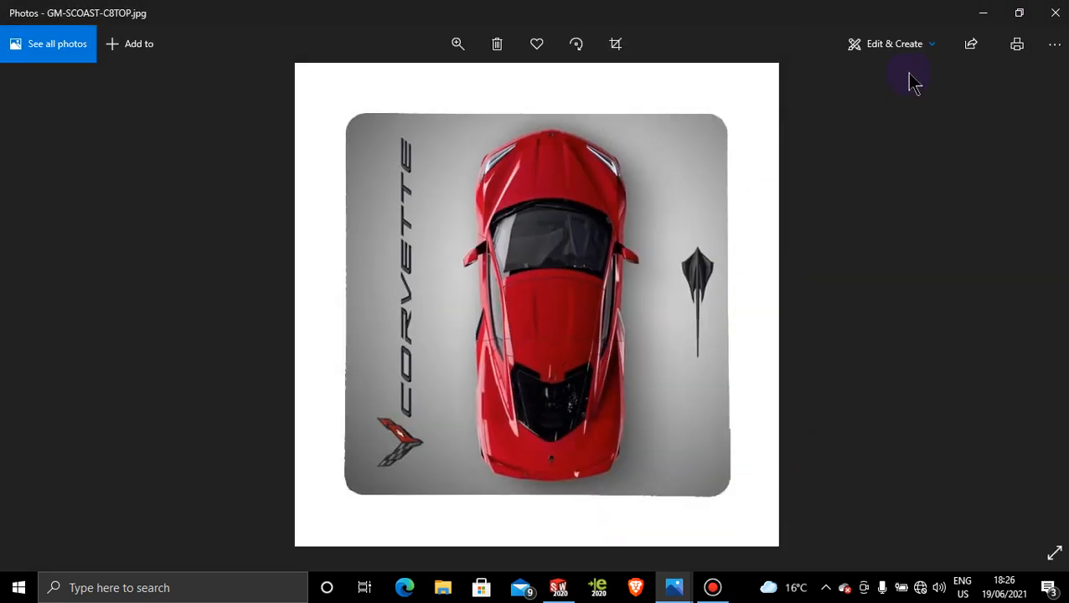
{"action": "left_click", "coordinate": [981, 12]}
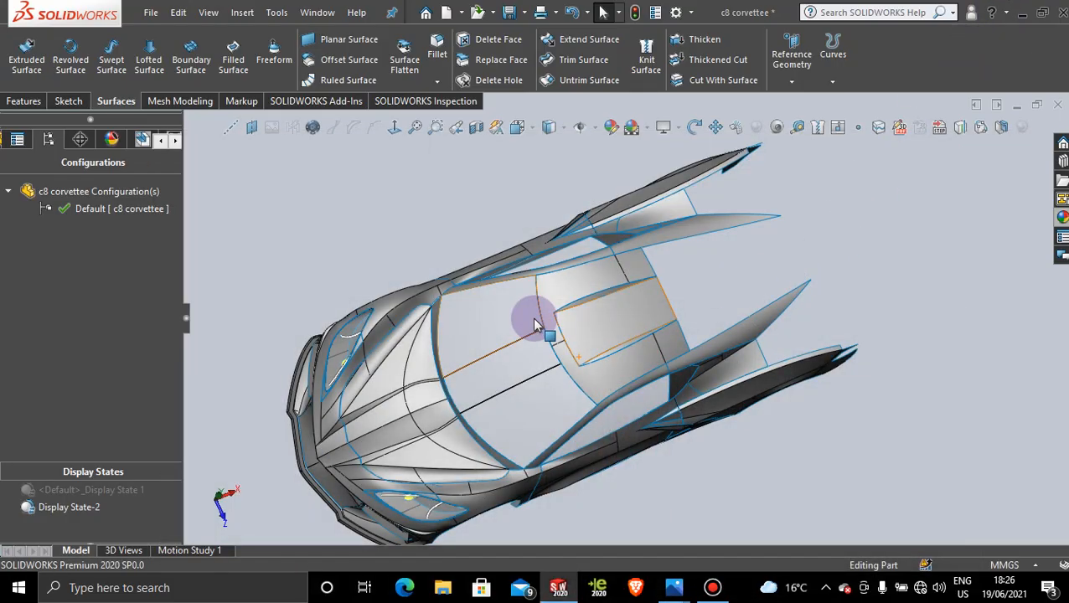
Examine how the filled roof panel and its side steps line up with the bonnet creases, in Top view and at an angle.
{"action": "middle_click_drag", "start_coordinate": [537, 310], "coordinate": [634, 371]}
{"action": "key", "text": "space"}
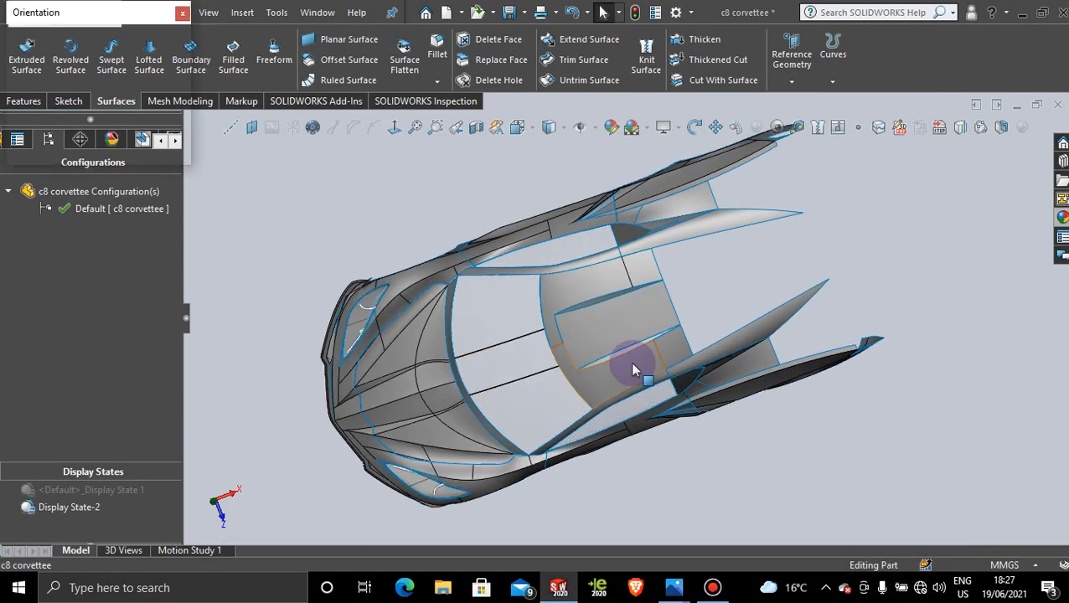
{"action": "key", "text": "Escape"}
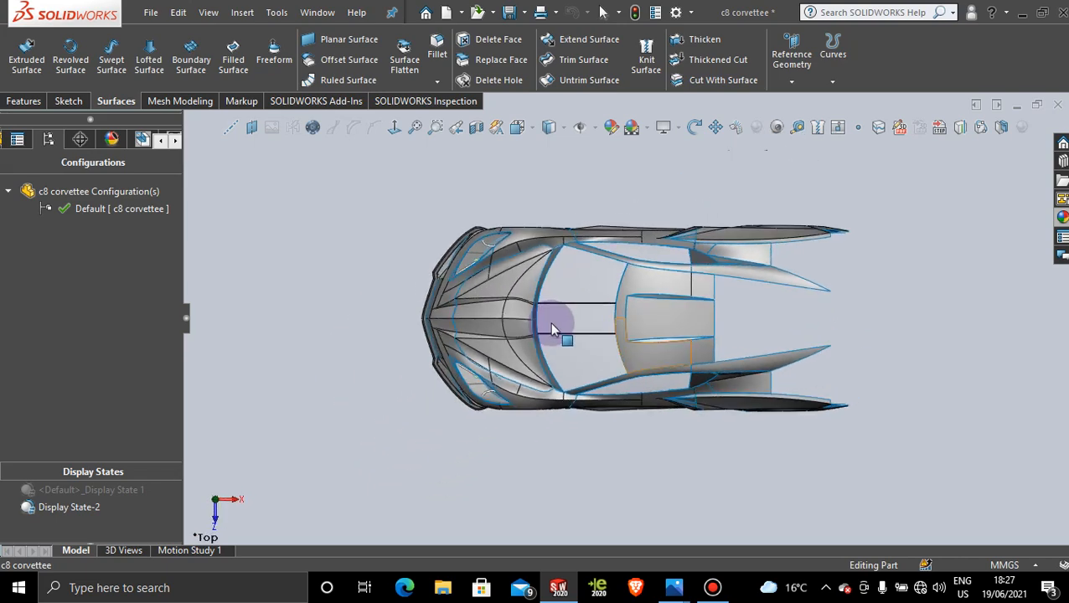
{"action": "scroll", "coordinate": [663, 333], "scroll_direction": "down", "scroll_amount": 3}
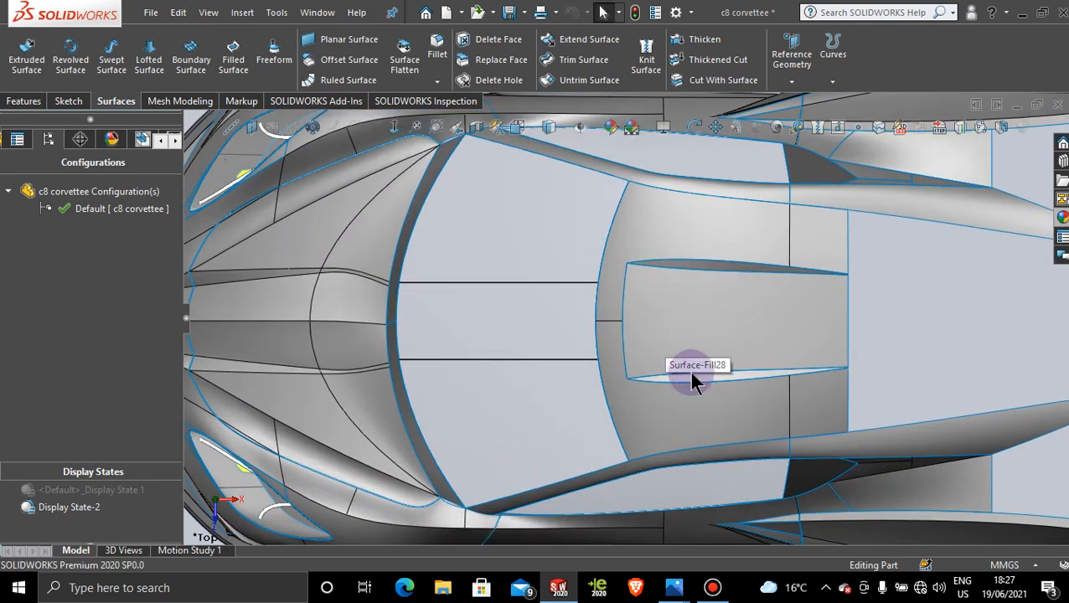
{"action": "key", "text": "f"}
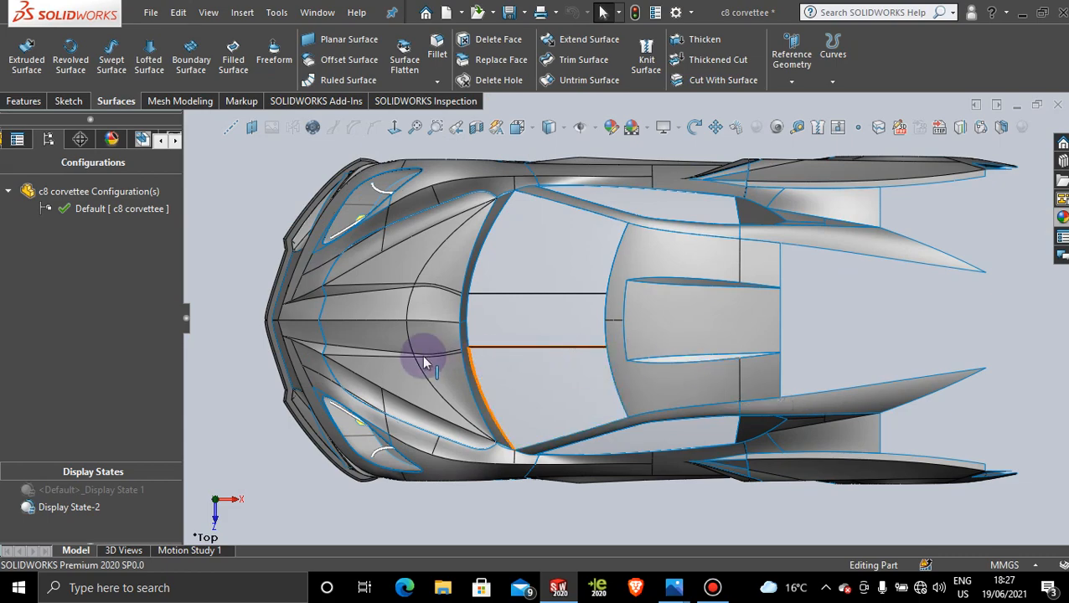
{"action": "middle_click_drag", "start_coordinate": [608, 313], "coordinate": [639, 357]}
{"action": "scroll", "coordinate": [687, 272], "scroll_direction": "down", "scroll_amount": 5}
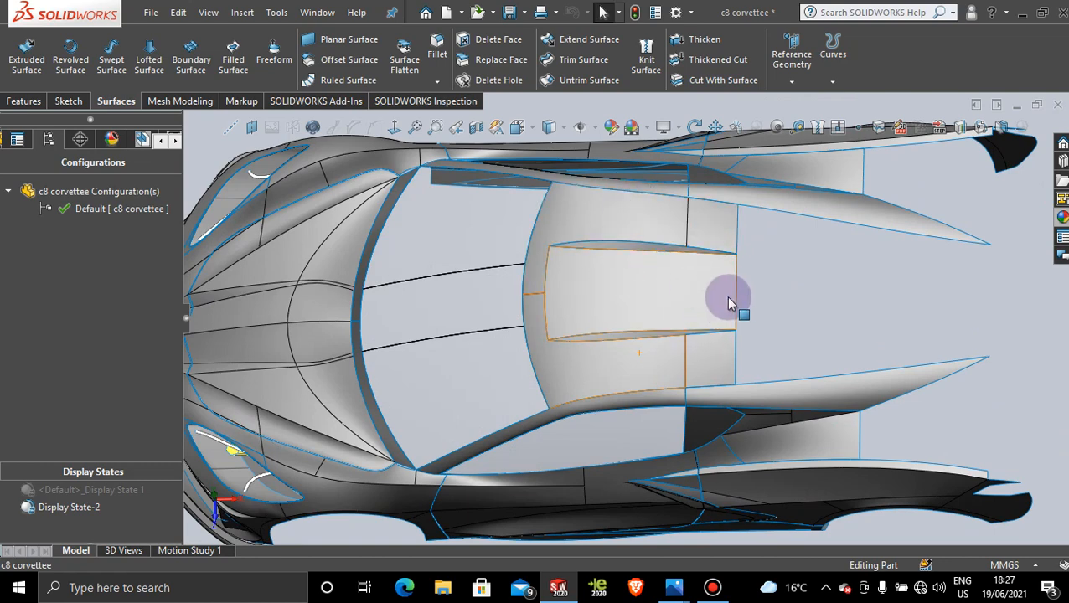
Knit the trimmed roof surface, the filled centre panel and both narrow side-step surfaces together.
{"action": "scroll", "coordinate": [765, 333], "scroll_direction": "up", "scroll_amount": 5}
{"action": "middle_click_drag", "start_coordinate": [734, 362], "coordinate": [713, 337]}
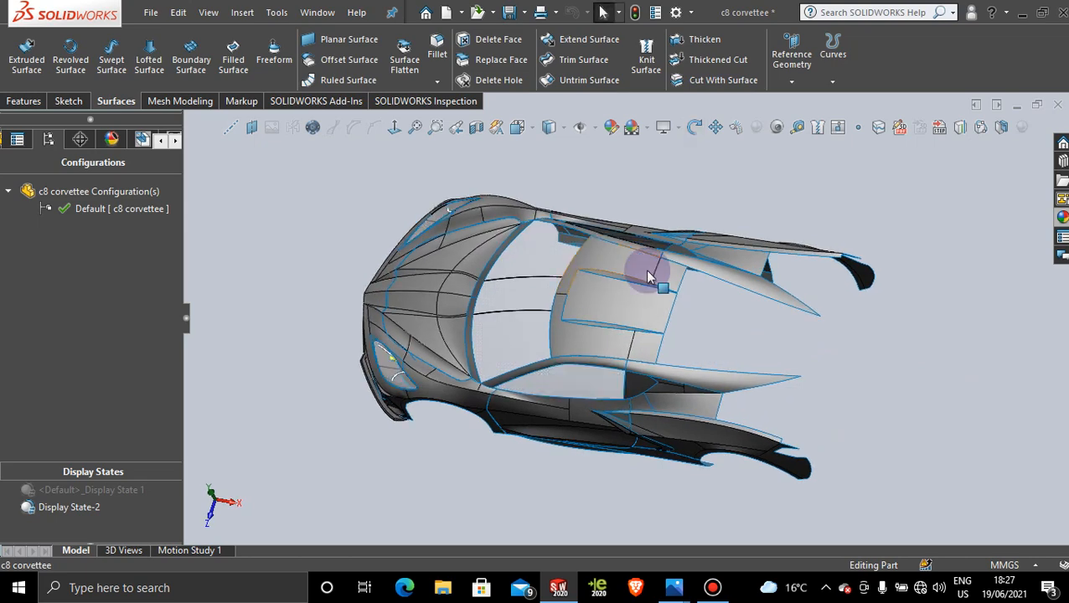
{"action": "scroll", "coordinate": [683, 315], "scroll_direction": "down", "scroll_amount": 4}
{"action": "scroll", "coordinate": [687, 325], "scroll_direction": "down", "scroll_amount": 3}
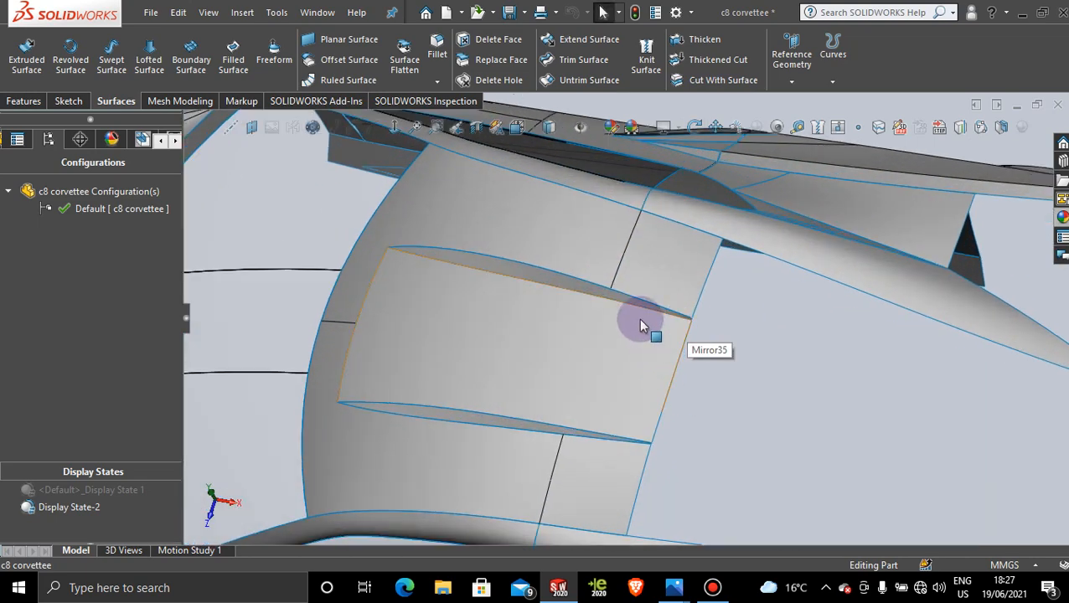
{"action": "left_click", "coordinate": [647, 60]}
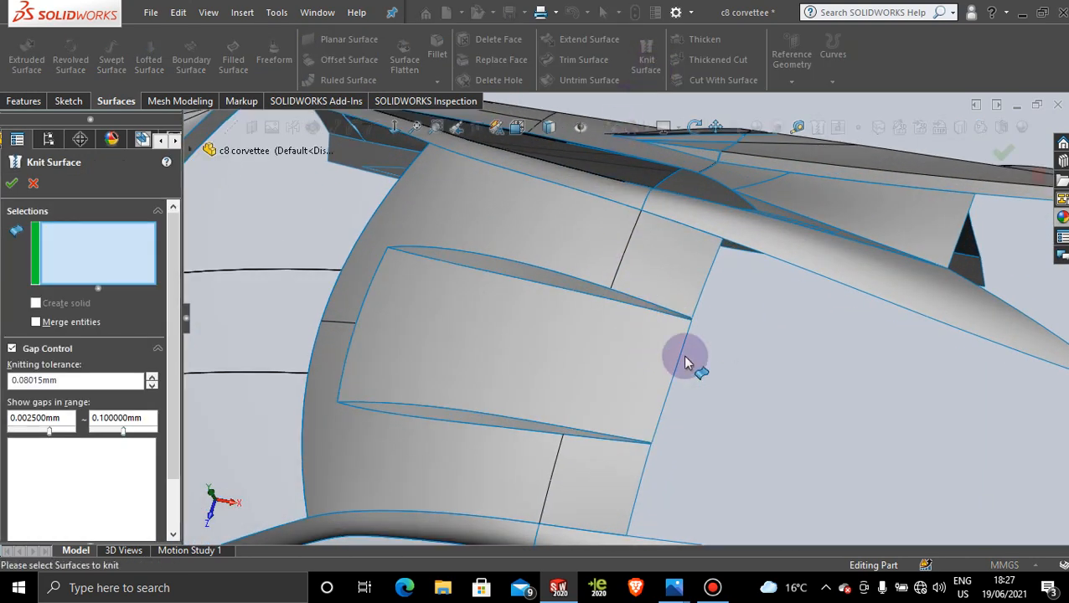
{"action": "left_click", "coordinate": [713, 586]}
{"action": "left_click", "coordinate": [714, 586]}
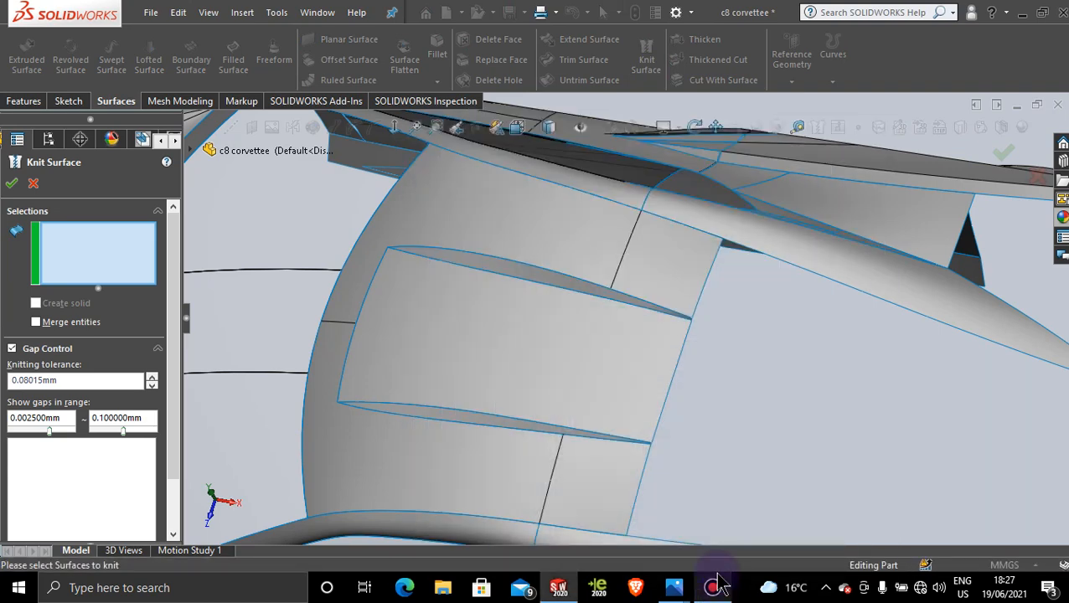
{"action": "left_click", "coordinate": [536, 245]}
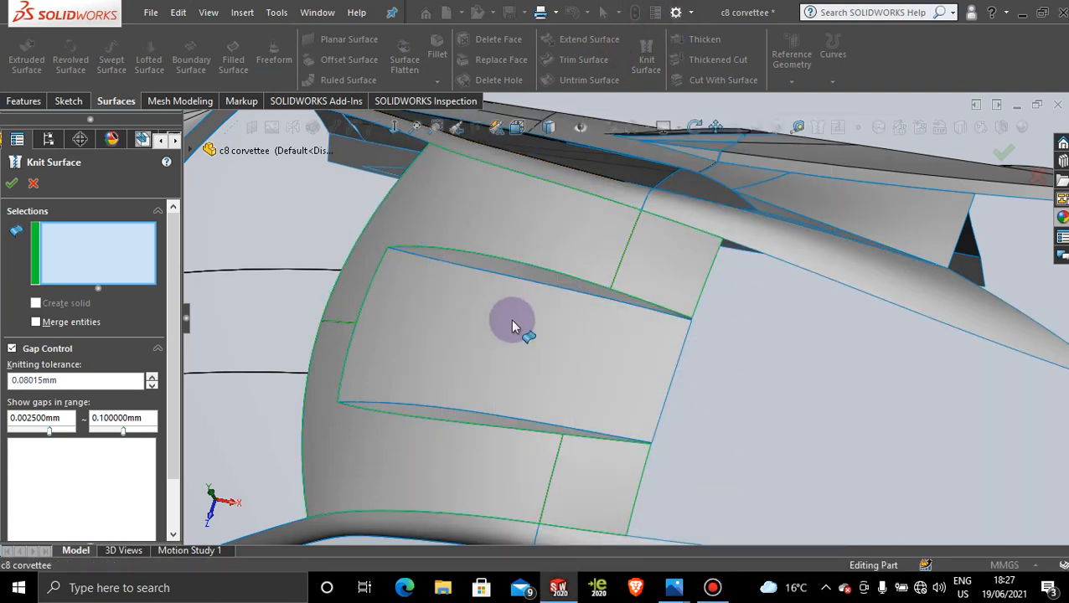
{"action": "left_click", "coordinate": [510, 318]}
{"action": "left_click", "coordinate": [524, 274]}
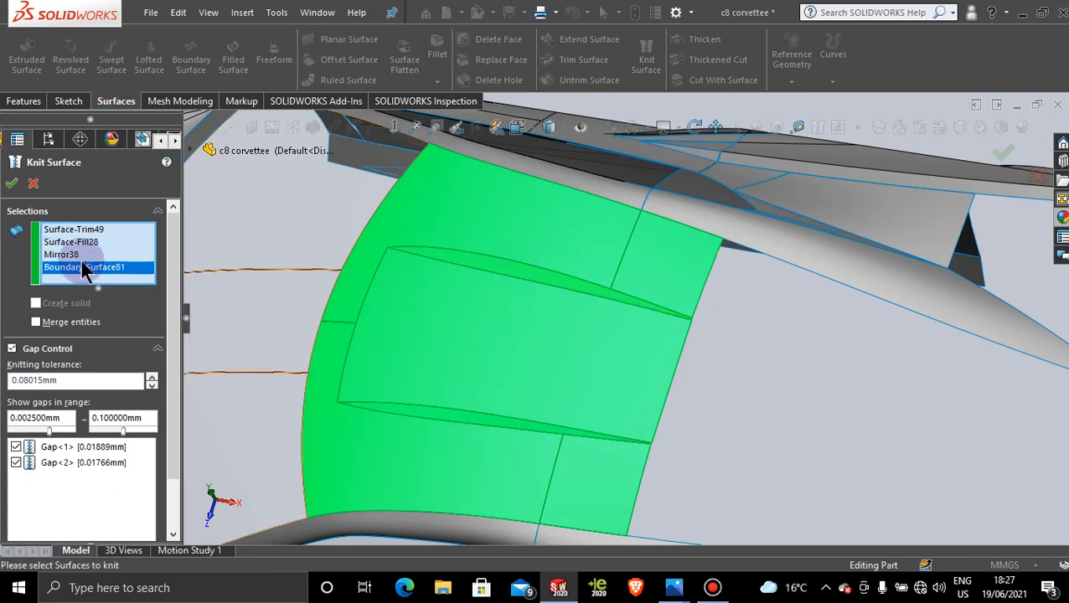
{"action": "left_click", "coordinate": [12, 185]}
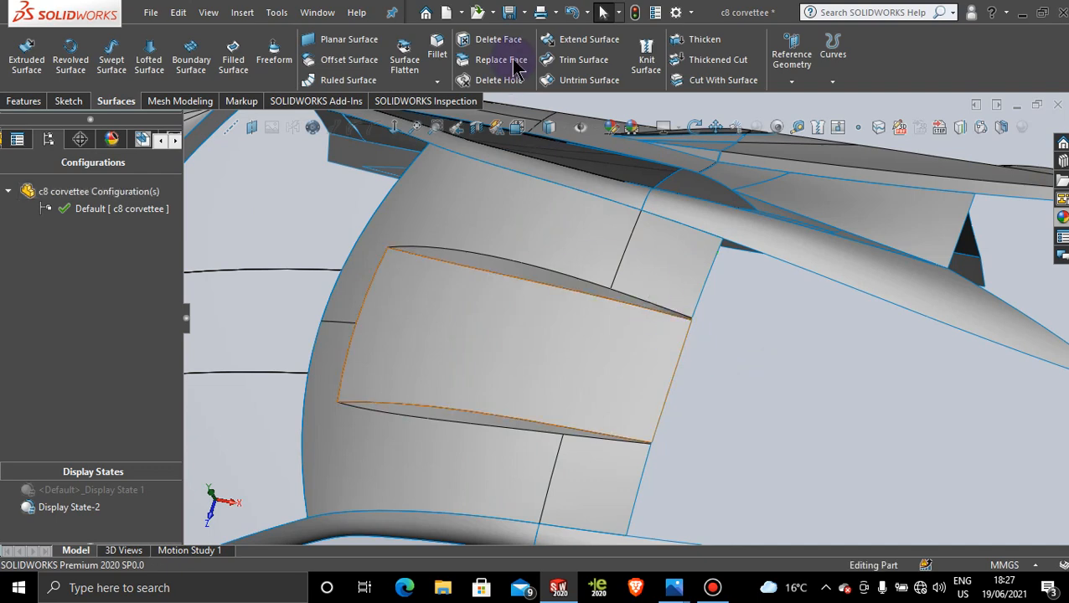
Try a 4 mm symmetric fillet along the outer side-step edges and the front edges of the recessed centre roof panel.
{"action": "left_click", "coordinate": [433, 43]}
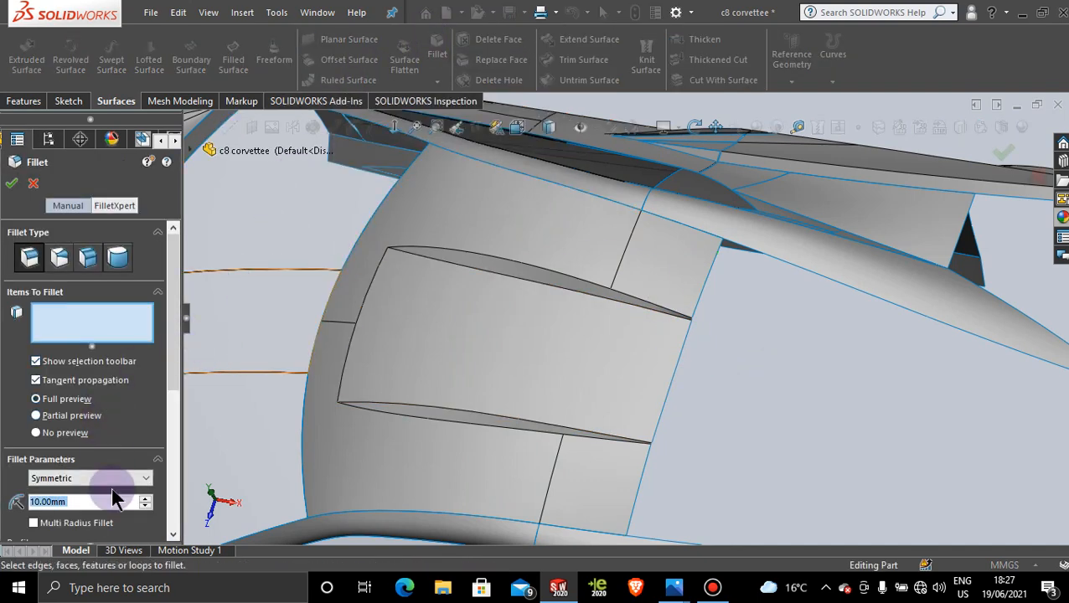
{"action": "type", "text": "4"}
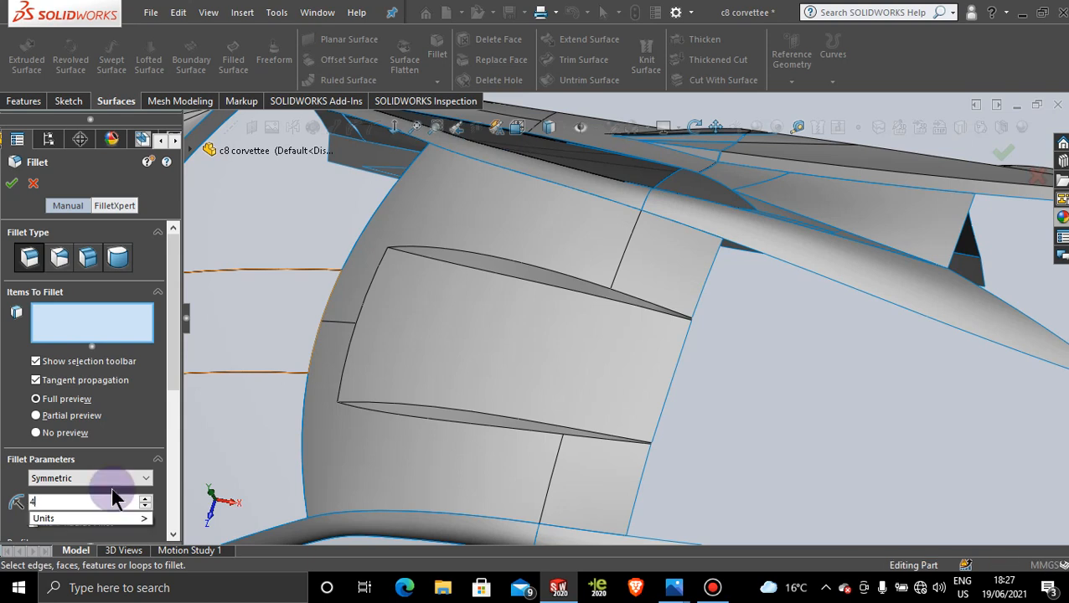
{"action": "left_click", "coordinate": [515, 279]}
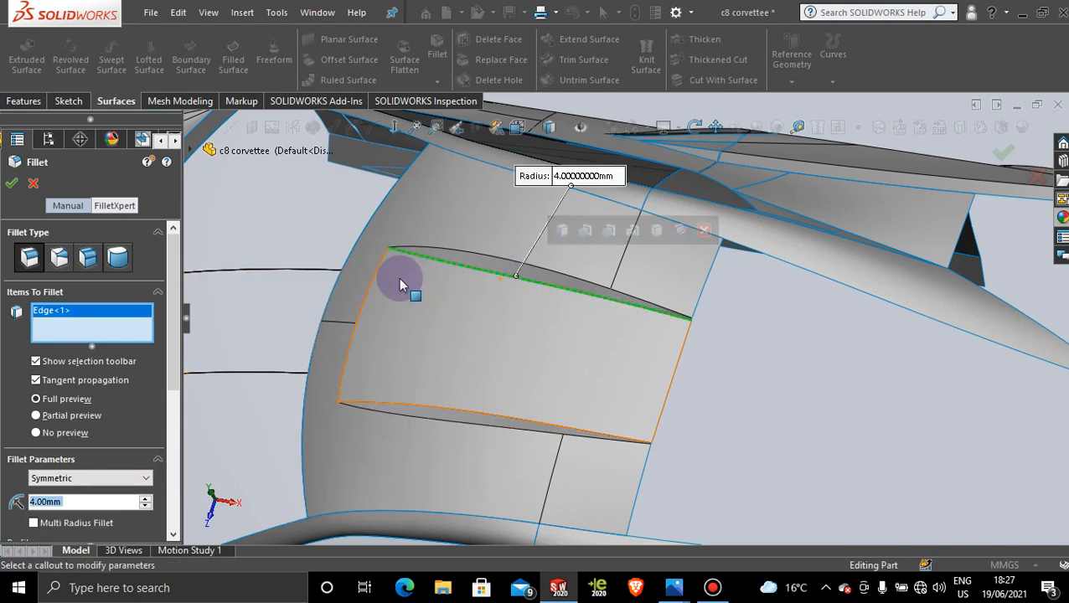
{"action": "left_click", "coordinate": [503, 267]}
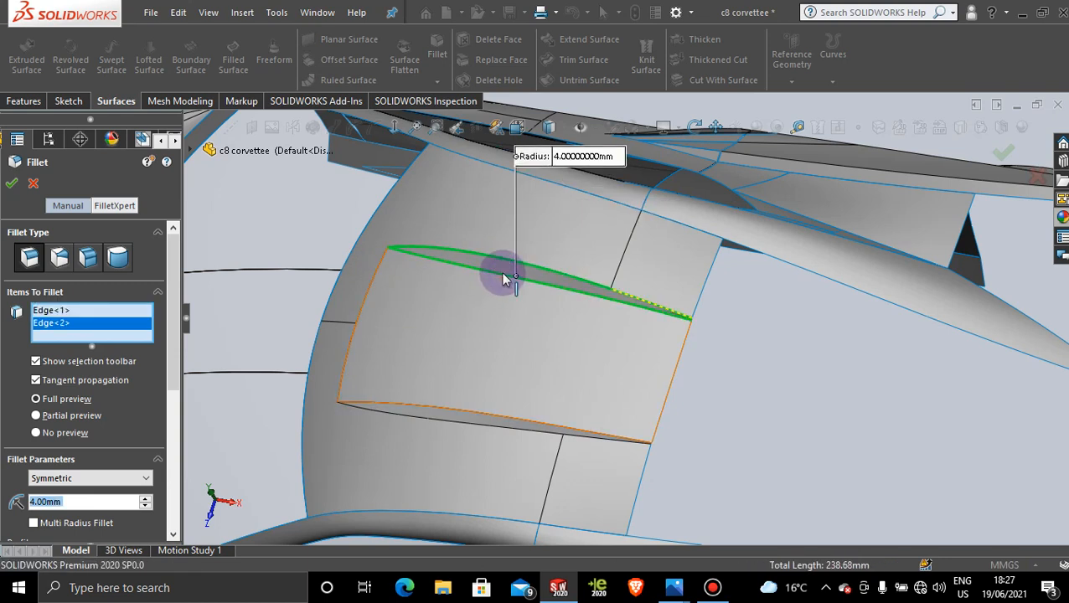
{"action": "left_click", "coordinate": [503, 279]}
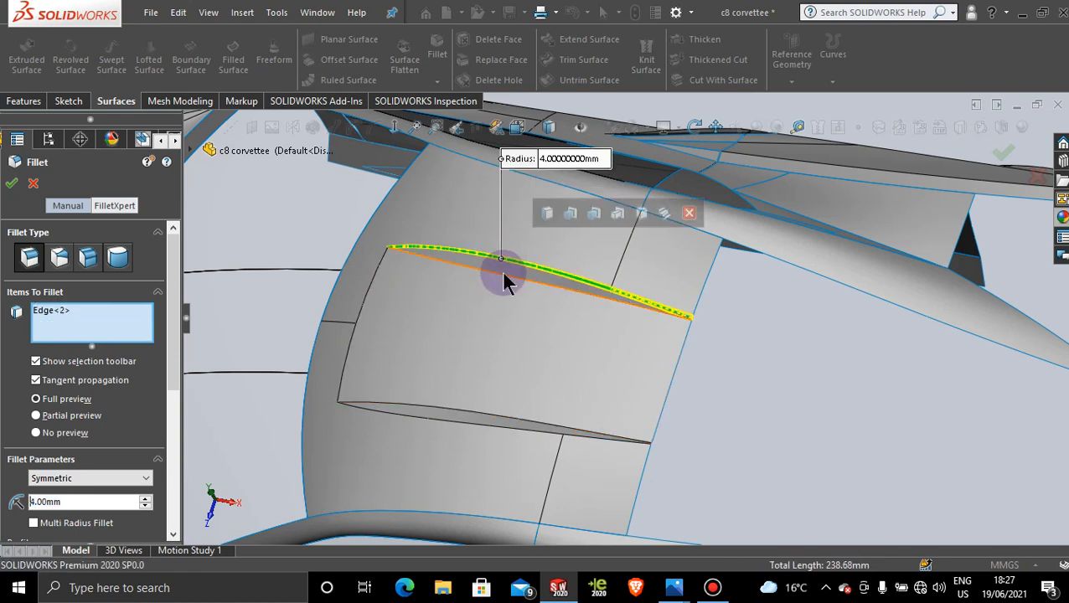
{"action": "left_click", "coordinate": [377, 270]}
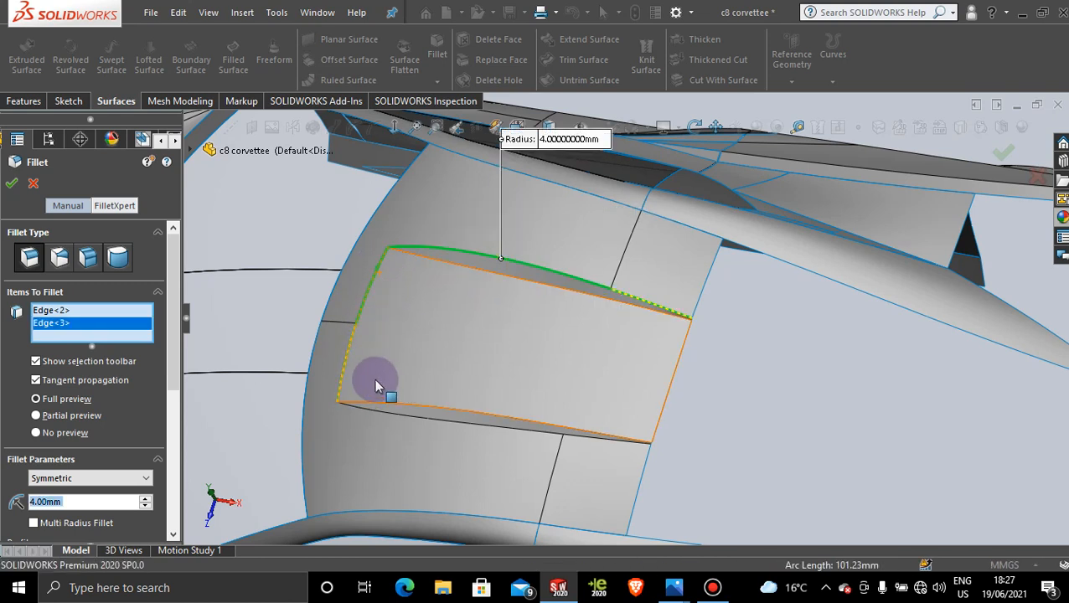
{"action": "left_click", "coordinate": [392, 413]}
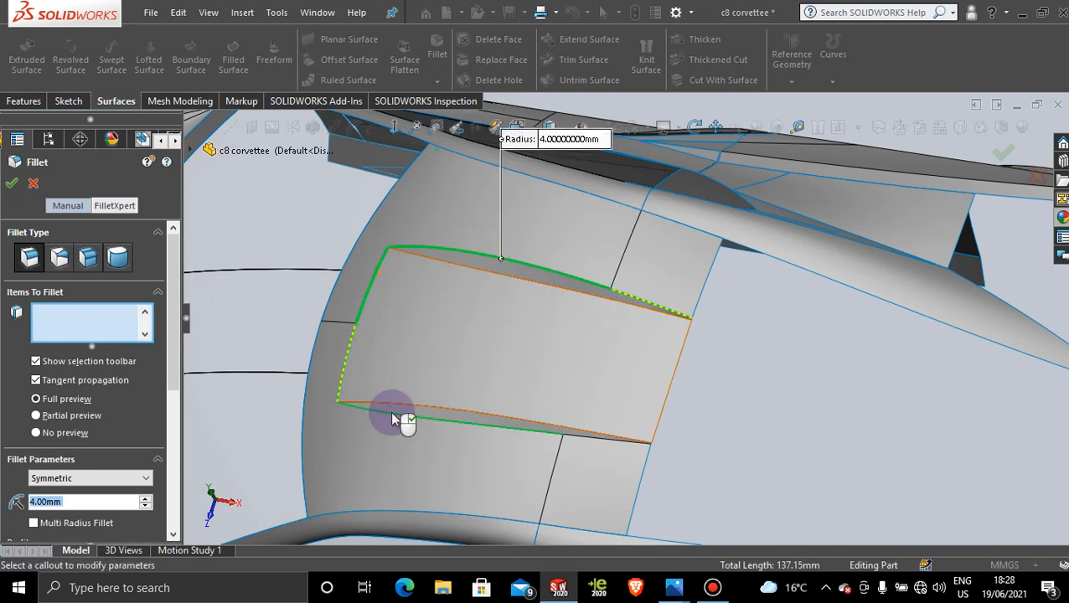
{"action": "left_click", "coordinate": [573, 434]}
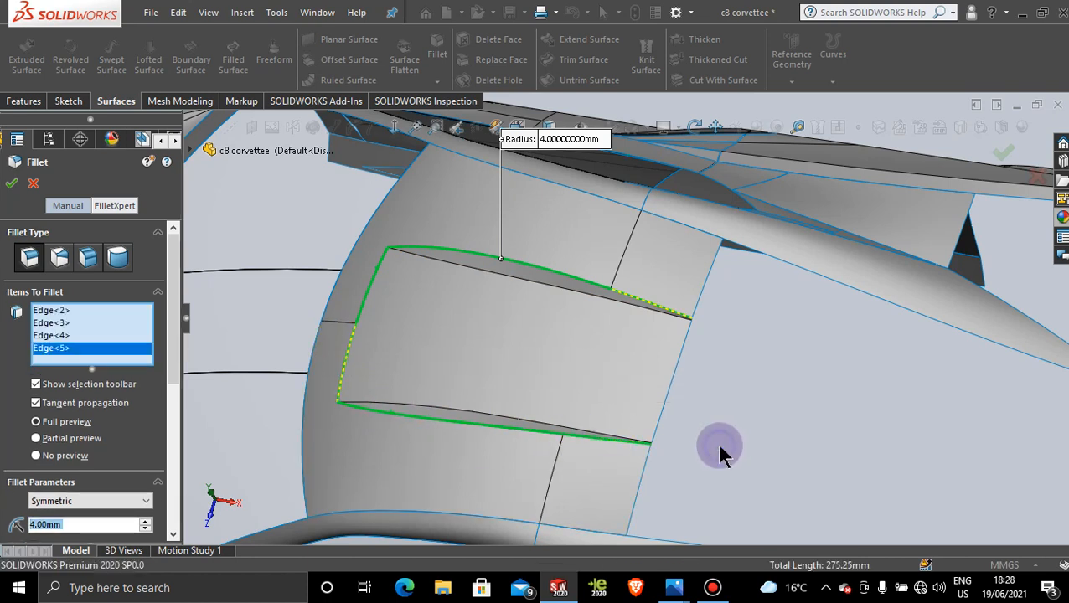
{"action": "left_click", "coordinate": [663, 311]}
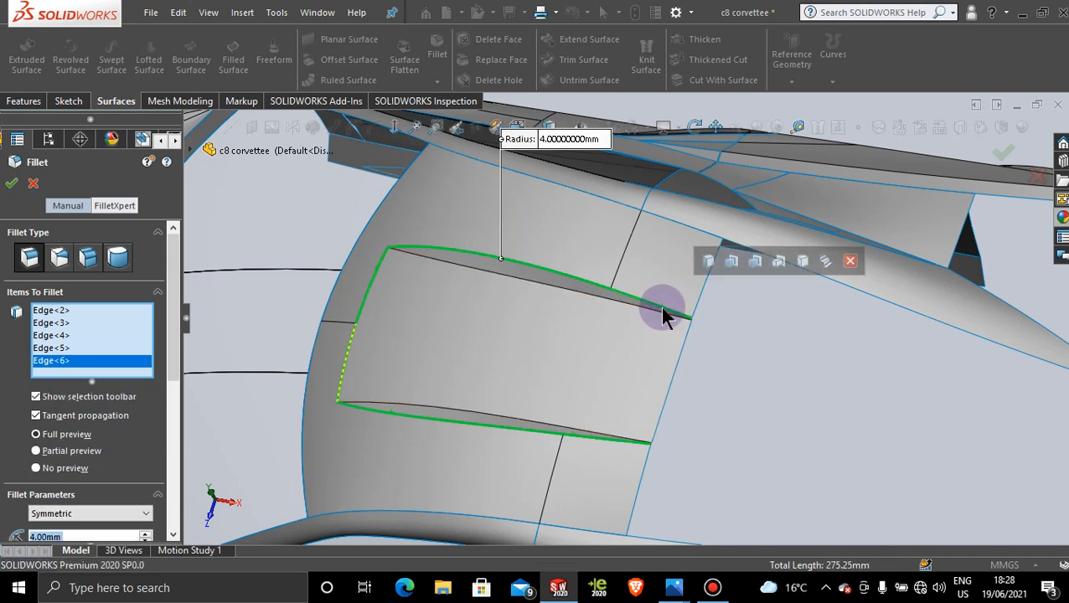
{"action": "left_click", "coordinate": [347, 353]}
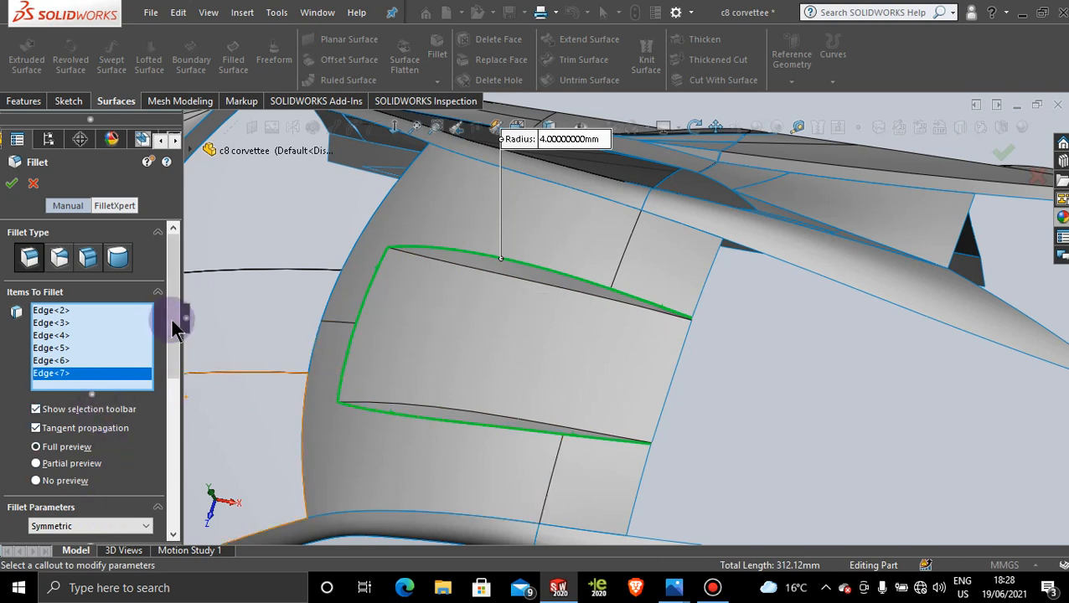
Try fillet radii of 1 mm and 6 mm on the selected front and side edges of the roof panel.
{"action": "left_click_drag", "start_coordinate": [171, 319], "coordinate": [138, 407]}
{"action": "left_click", "coordinate": [70, 395]}
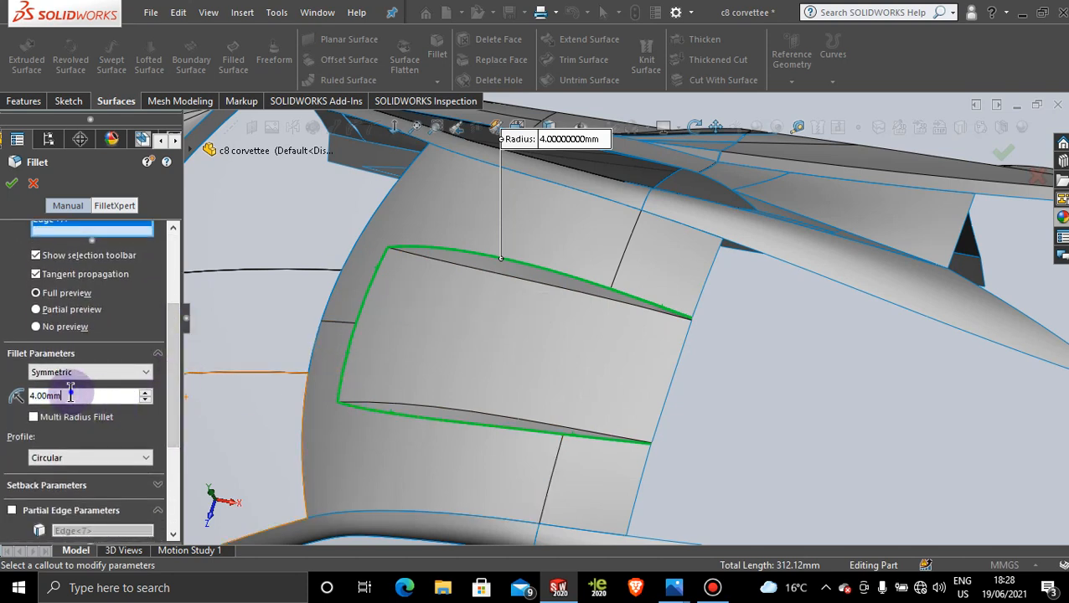
{"action": "double_click", "coordinate": [71, 395]}
{"action": "type", "text": "1"}
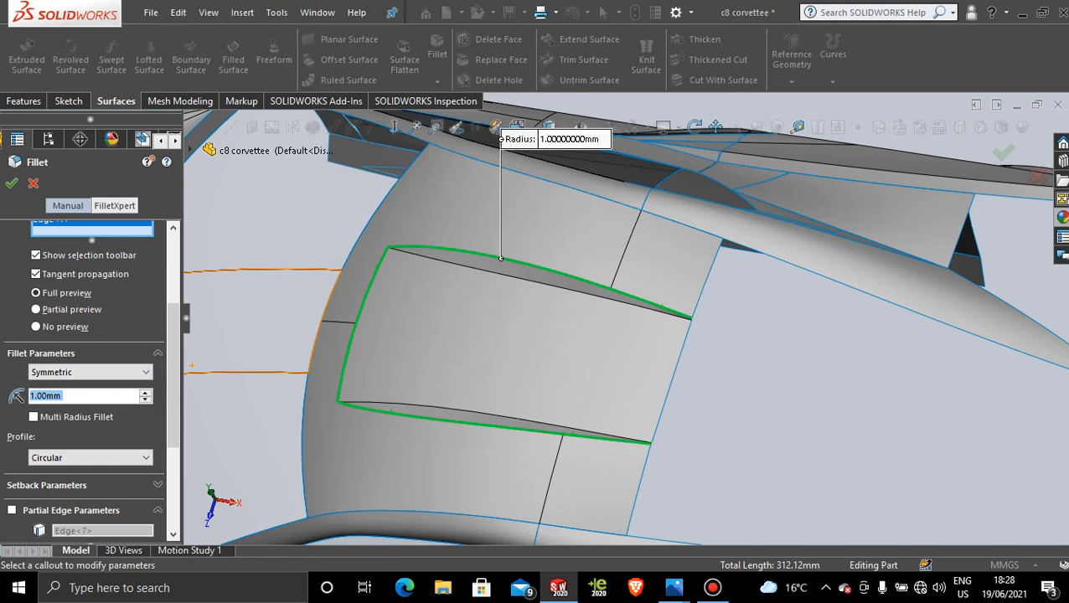
{"action": "type", "text": "6"}
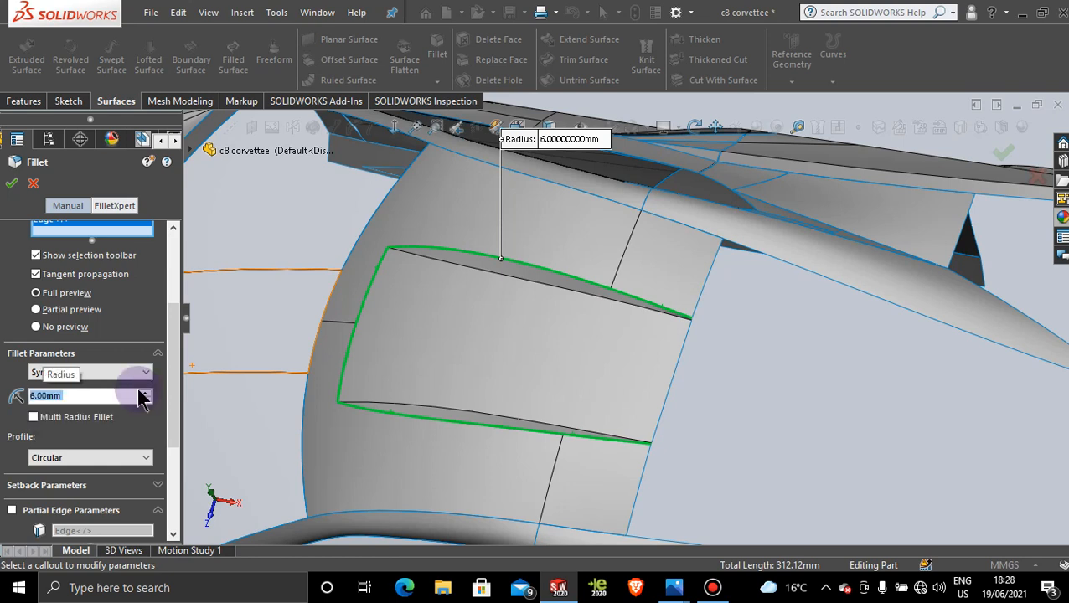
{"action": "left_click", "coordinate": [12, 182]}
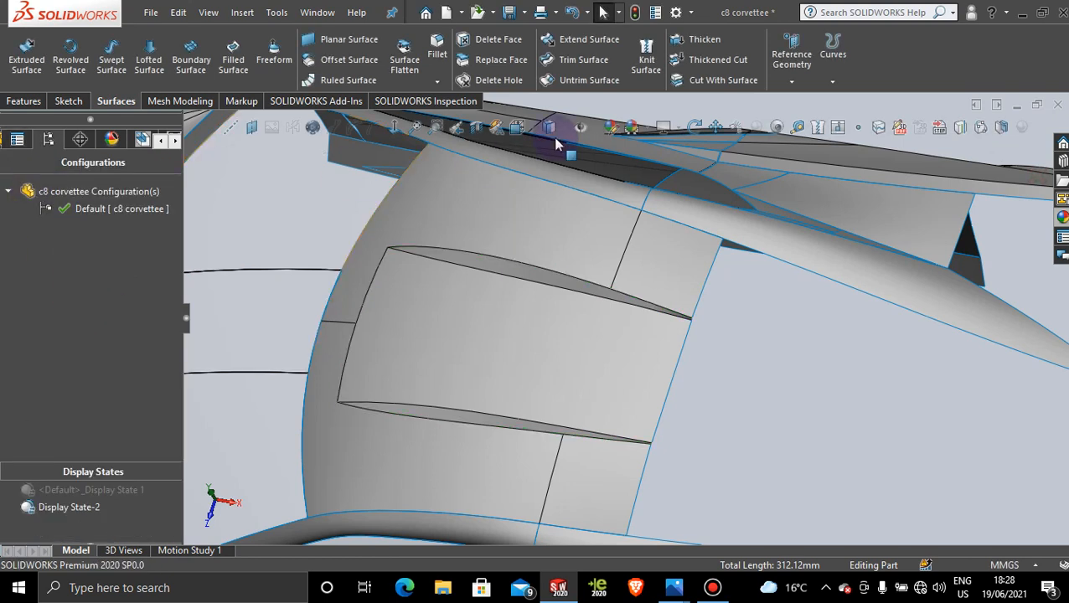
Set up a 5 mm fillet on the outer long edges of both side steps, leaving out the front edges.
{"action": "left_click", "coordinate": [437, 52]}
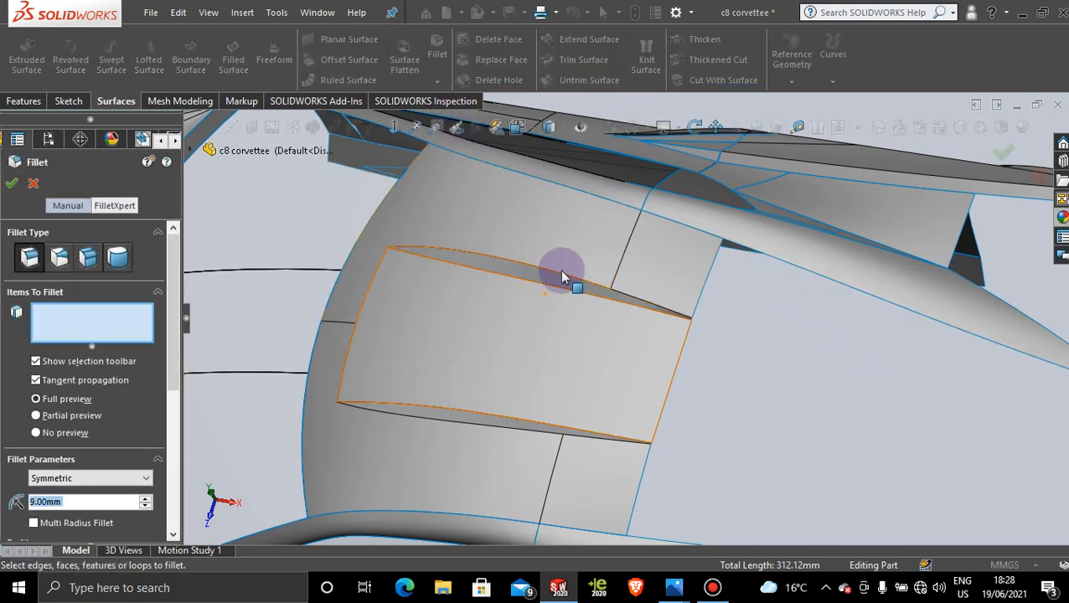
{"action": "left_click", "coordinate": [562, 278]}
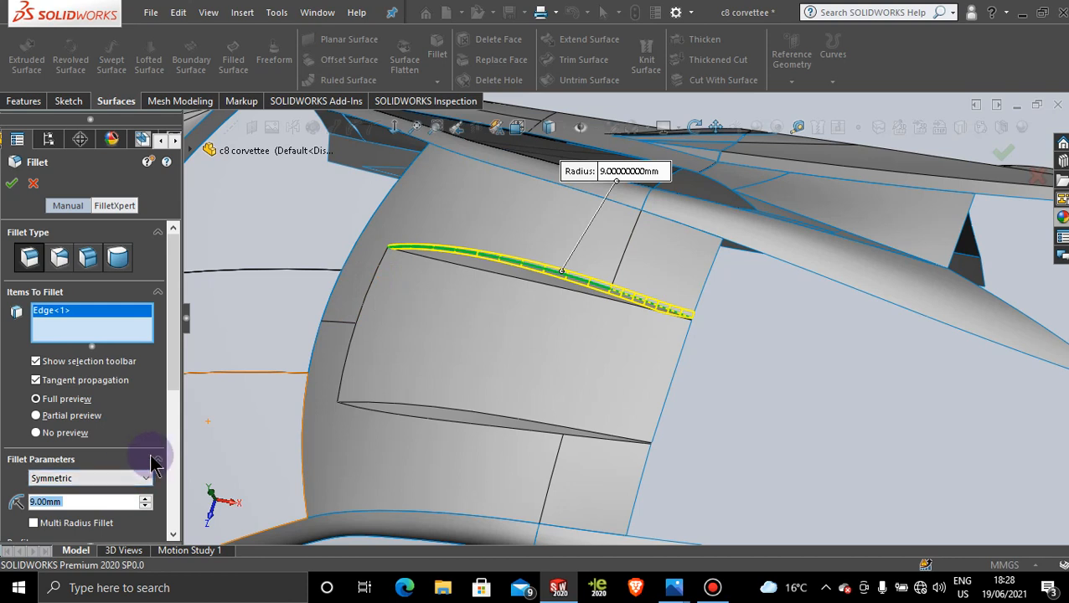
{"action": "type", "text": "5"}
{"action": "key", "text": "Return"}
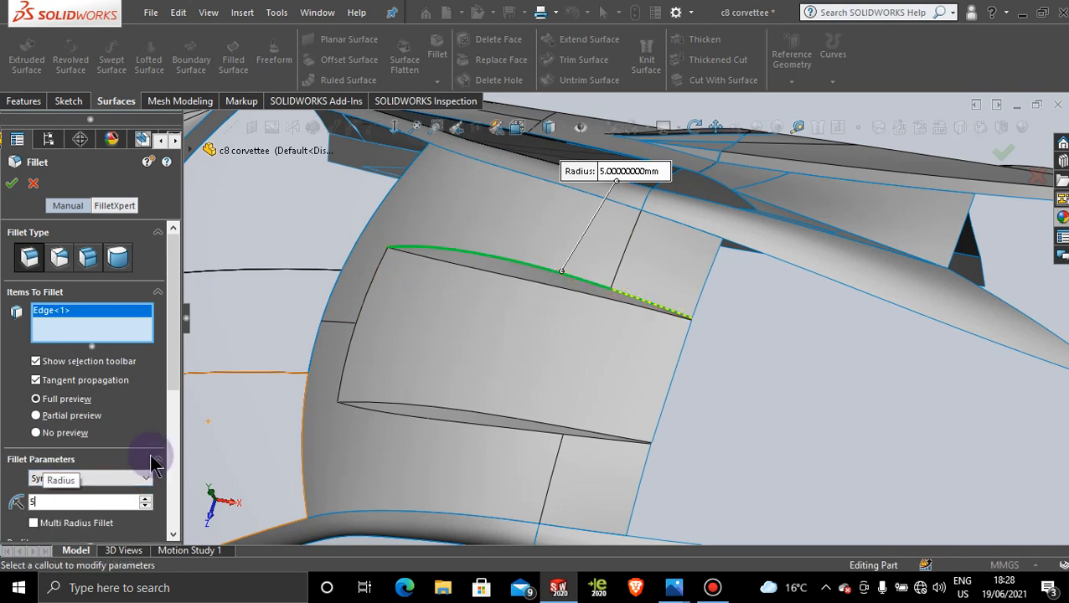
{"action": "left_click", "coordinate": [440, 425]}
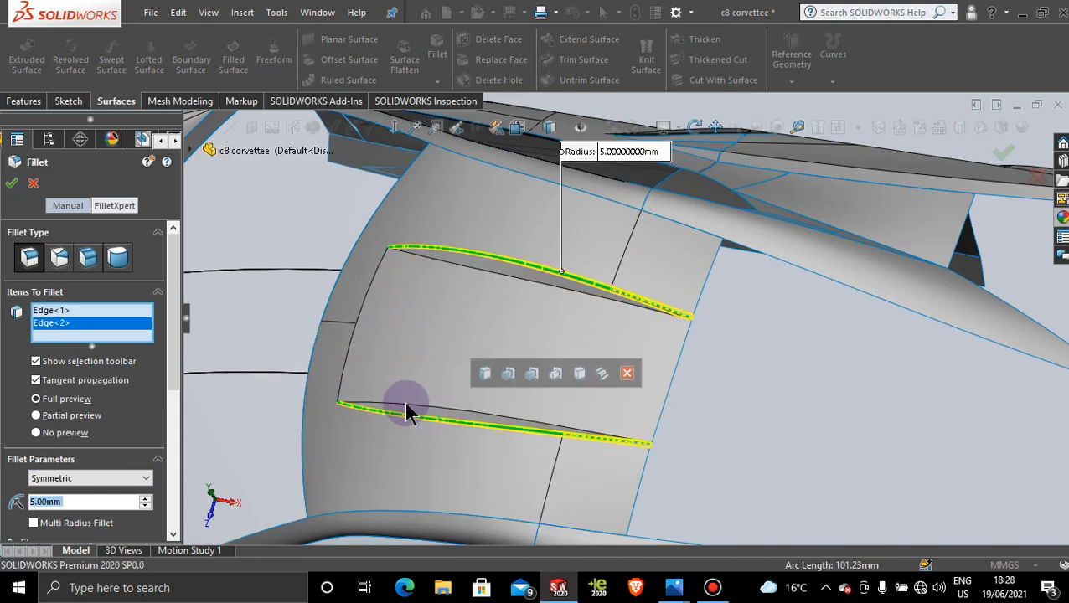
Try adding the centre panel's front edges to the fillet selection, and remove them.
{"action": "left_click", "coordinate": [343, 375]}
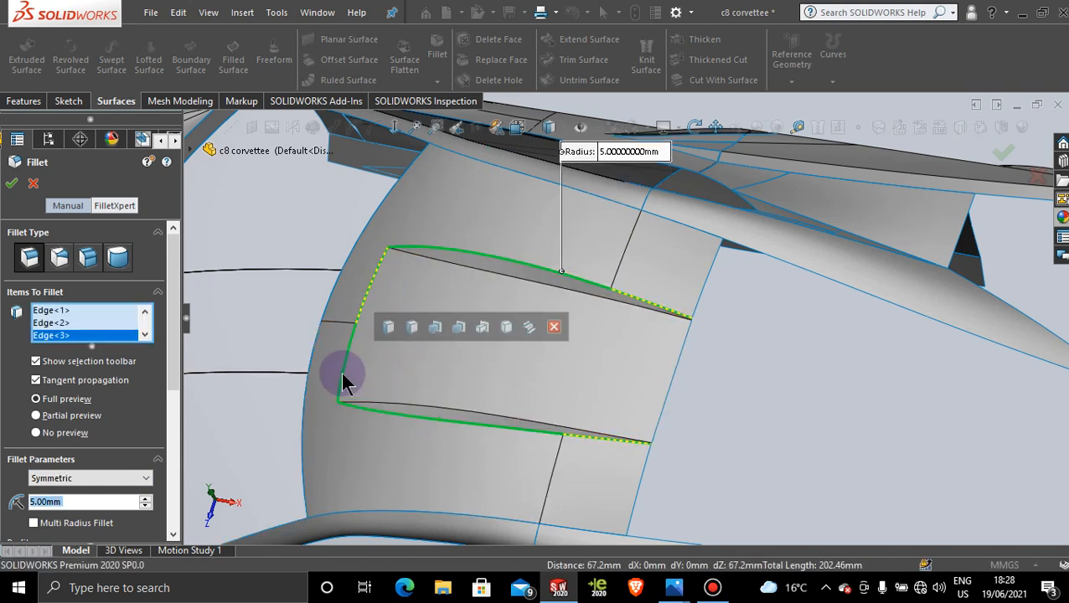
{"action": "left_click", "coordinate": [363, 302]}
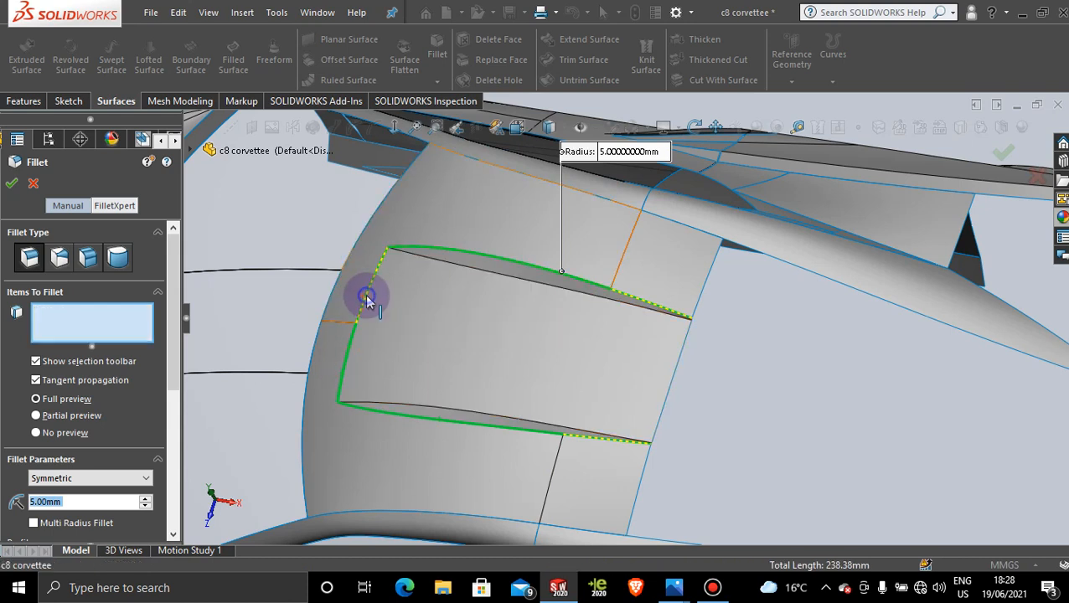
{"action": "left_click", "coordinate": [369, 298]}
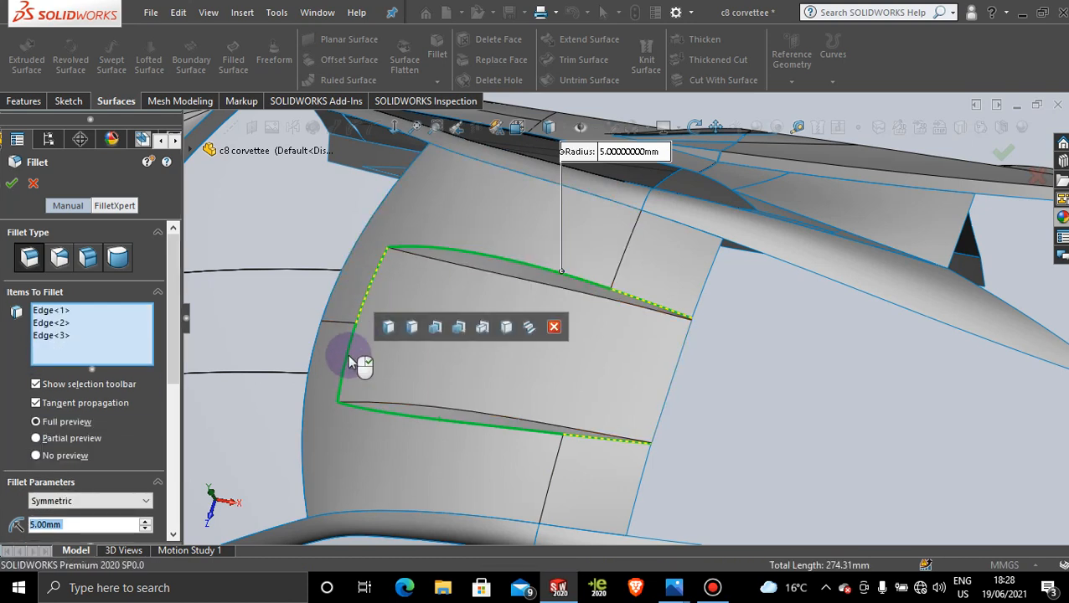
{"action": "left_click", "coordinate": [344, 373]}
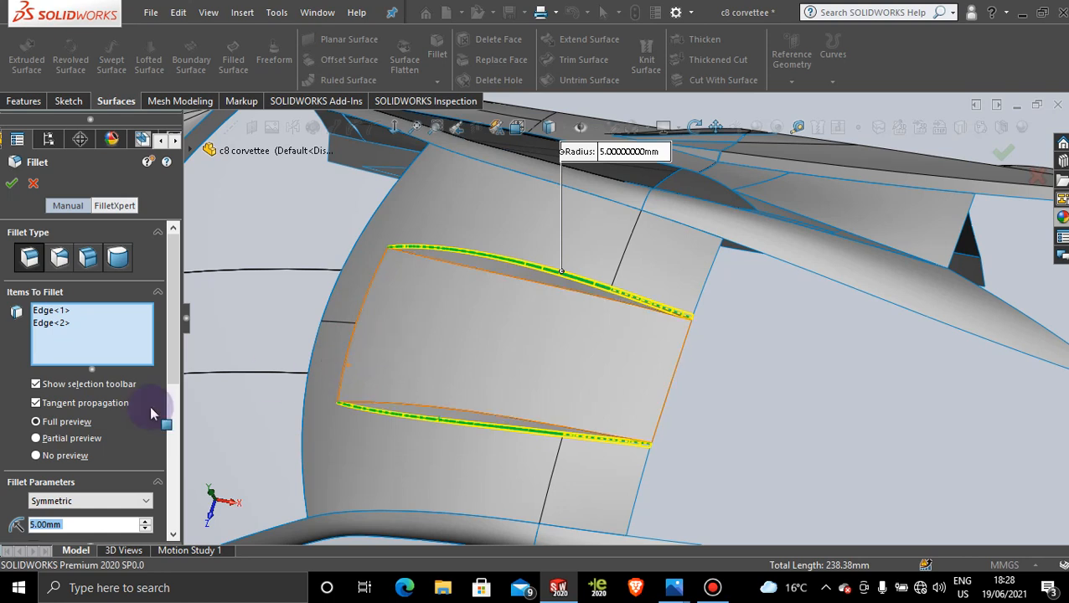
Set the fillet radius to 6 mm and apply it to the outer edges of both side steps.
{"action": "type", "text": "6"}
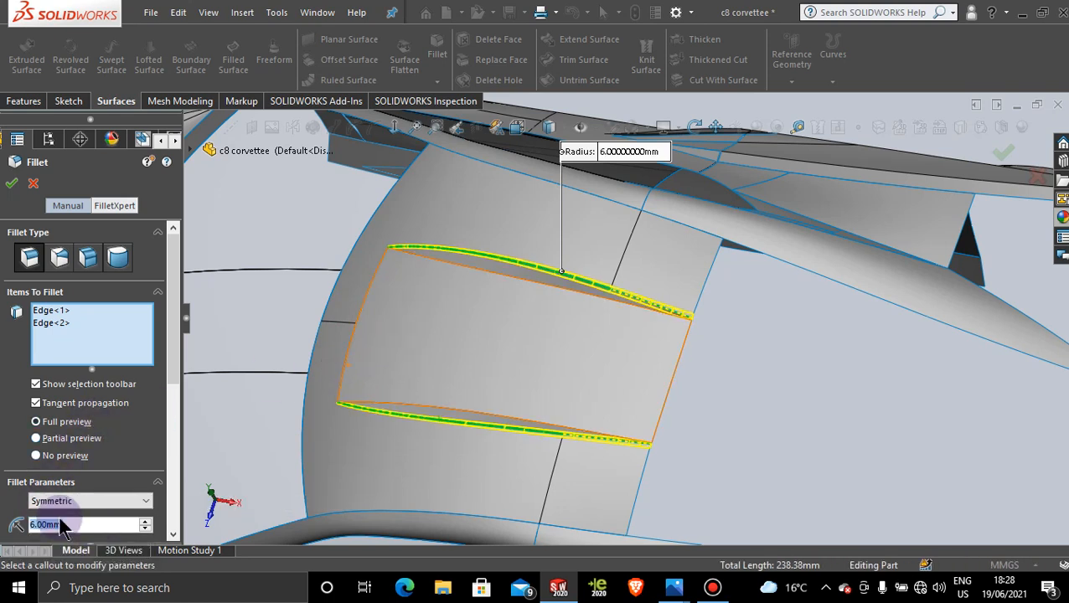
{"action": "scroll", "coordinate": [670, 348], "scroll_direction": "down", "scroll_amount": 2}
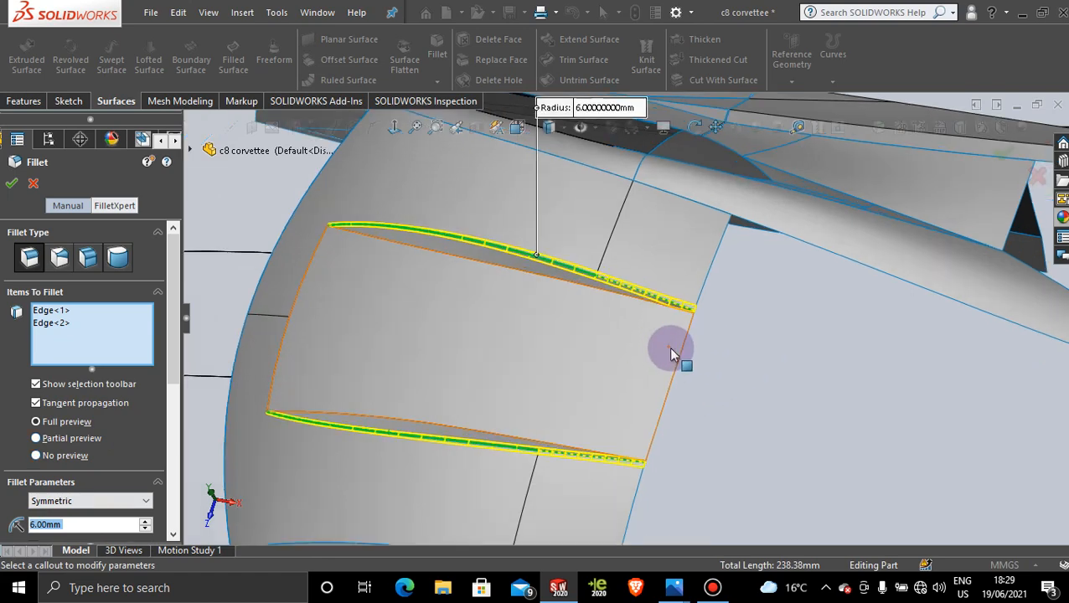
{"action": "scroll", "coordinate": [670, 352], "scroll_direction": "down", "scroll_amount": 4}
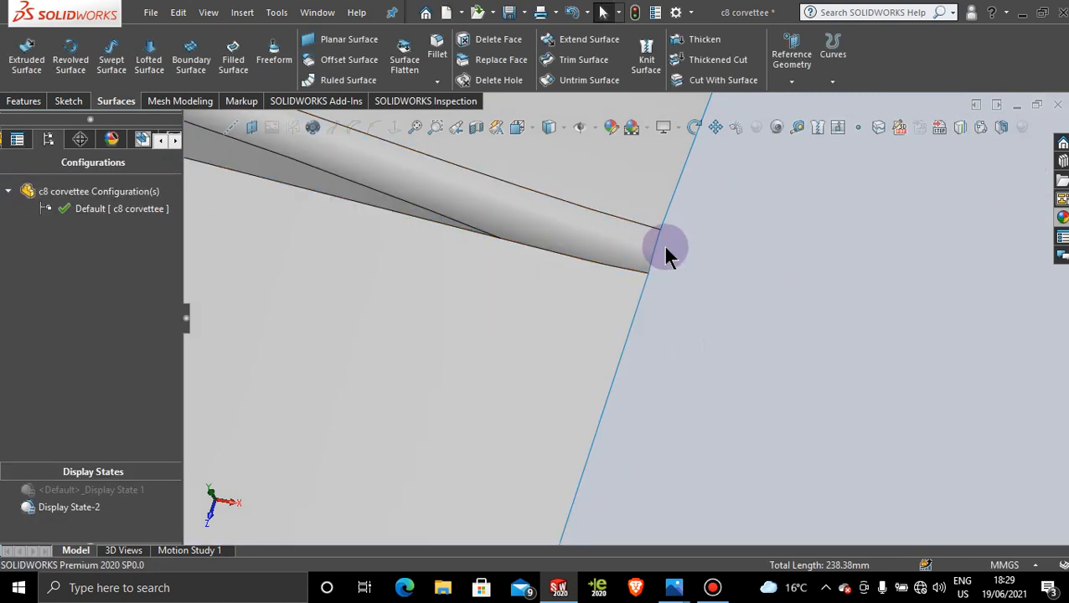
{"action": "scroll", "coordinate": [616, 364], "scroll_direction": "down", "scroll_amount": 5}
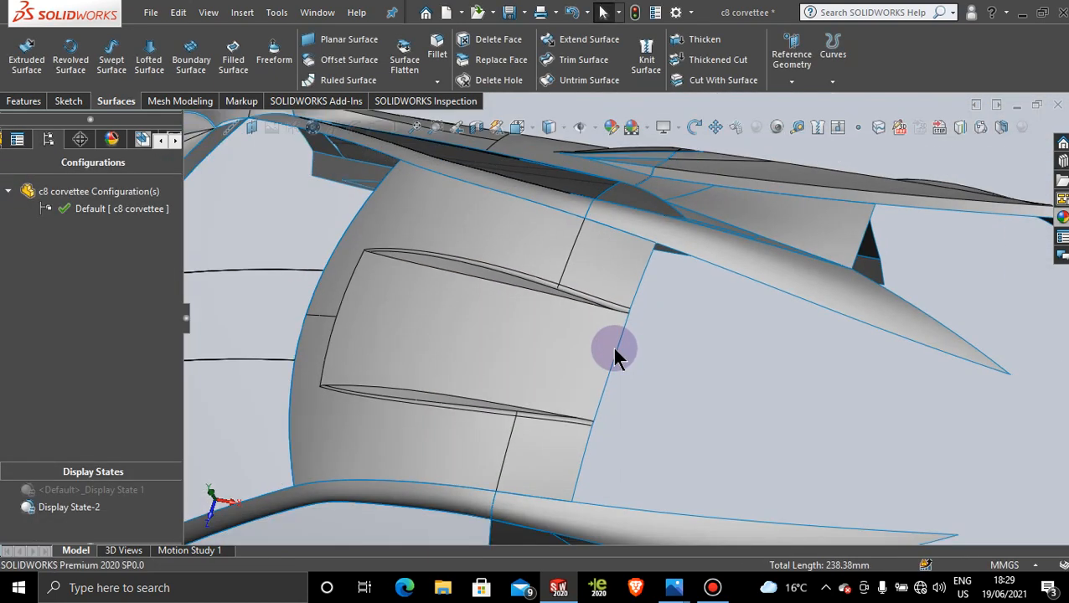
{"action": "middle_click_drag", "start_coordinate": [614, 350], "coordinate": [509, 405]}
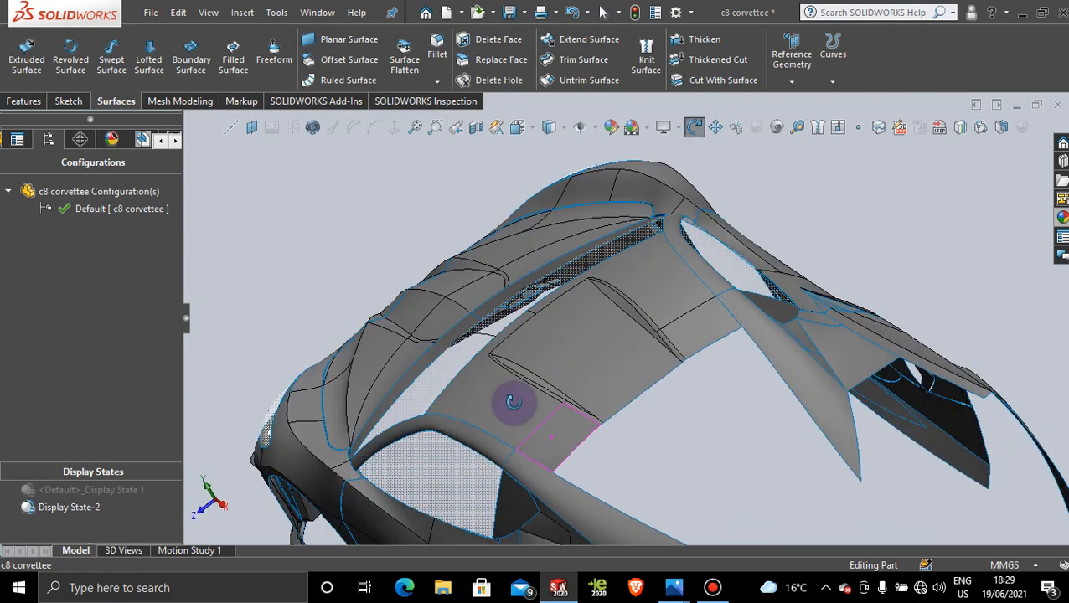
Try to fillet the two front edges of the raised centre roof panel with a 1 mm symmetric radius.
{"action": "scroll", "coordinate": [673, 400], "scroll_direction": "up", "scroll_amount": 5}
{"action": "scroll", "coordinate": [675, 331], "scroll_direction": "down", "scroll_amount": 2}
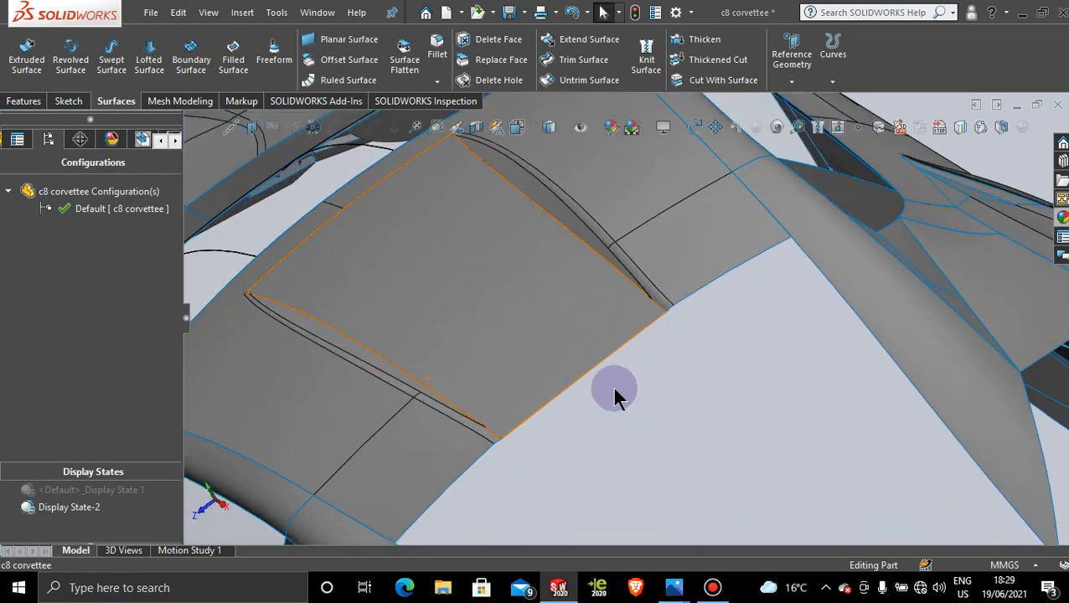
{"action": "scroll", "coordinate": [614, 390], "scroll_direction": "down", "scroll_amount": 4}
{"action": "scroll", "coordinate": [612, 283], "scroll_direction": "up", "scroll_amount": 4}
{"action": "middle_click_drag", "start_coordinate": [640, 301], "coordinate": [656, 400]}
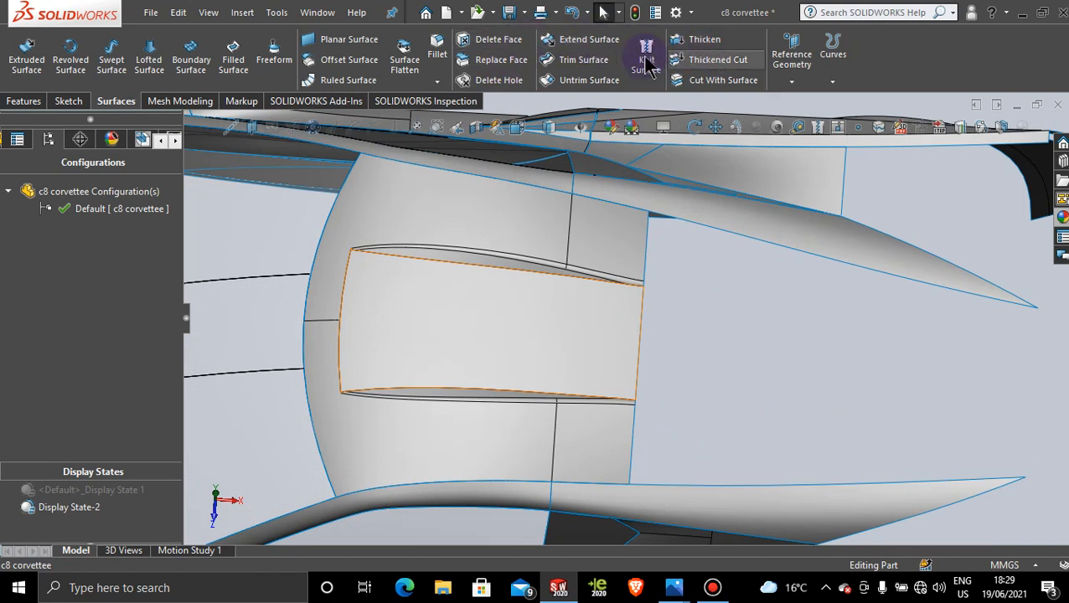
{"action": "left_click", "coordinate": [450, 49]}
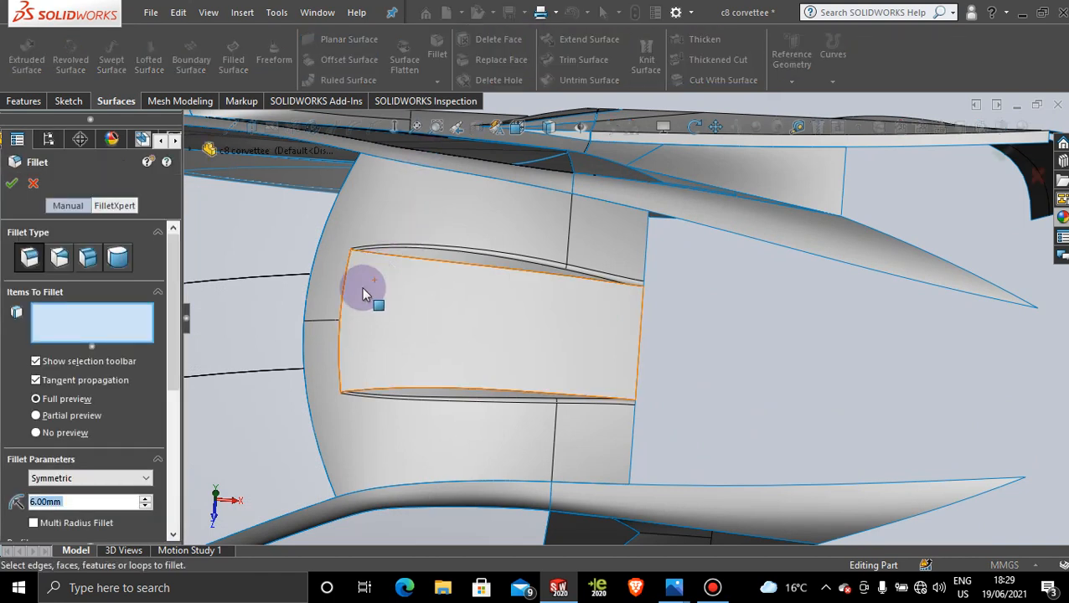
{"action": "type", "text": "1"}
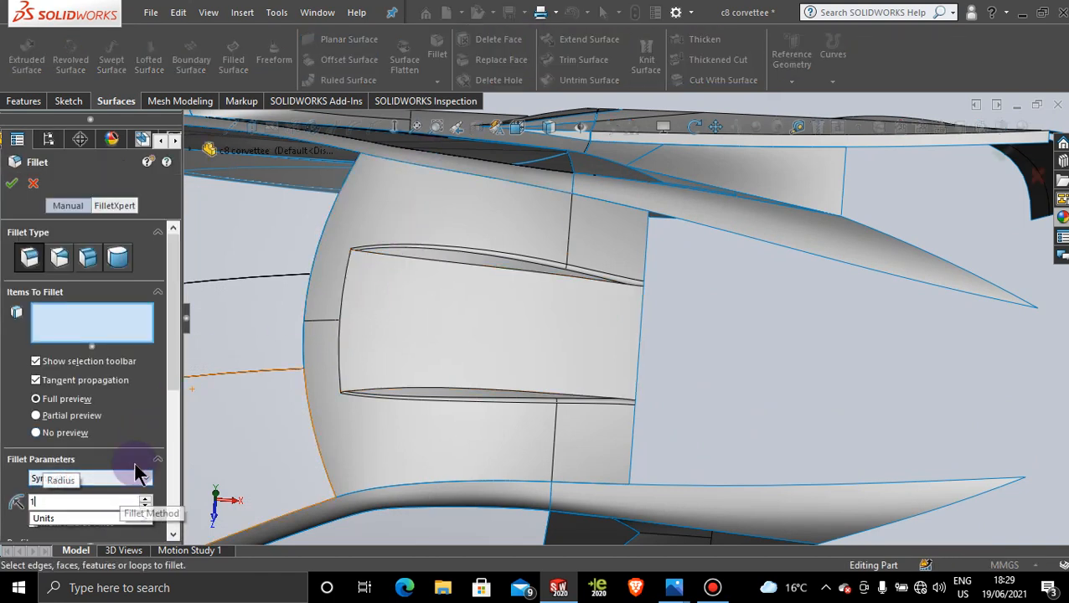
{"action": "left_click", "coordinate": [343, 290]}
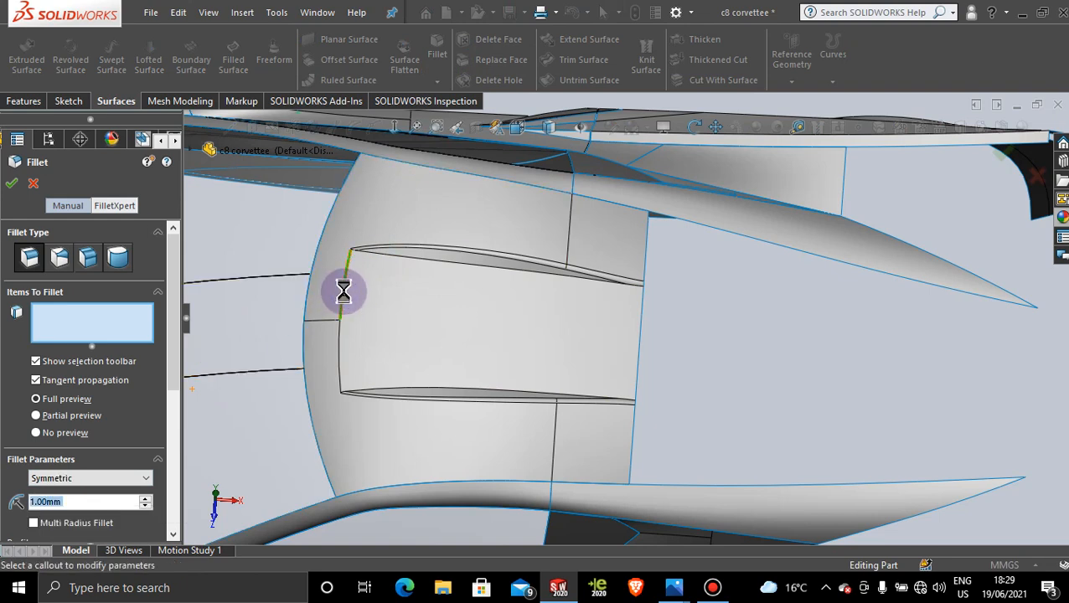
{"action": "left_click", "coordinate": [340, 359]}
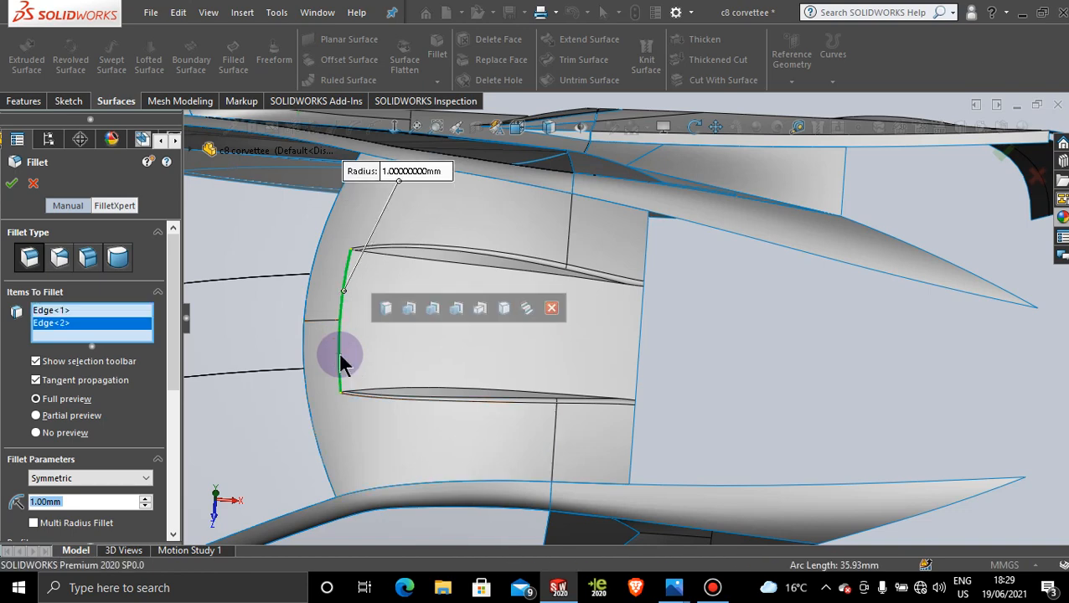
{"action": "left_click", "coordinate": [33, 182]}
Change the model's display style to Shaded without edges.
{"action": "scroll", "coordinate": [491, 345], "scroll_direction": "up", "scroll_amount": 7}
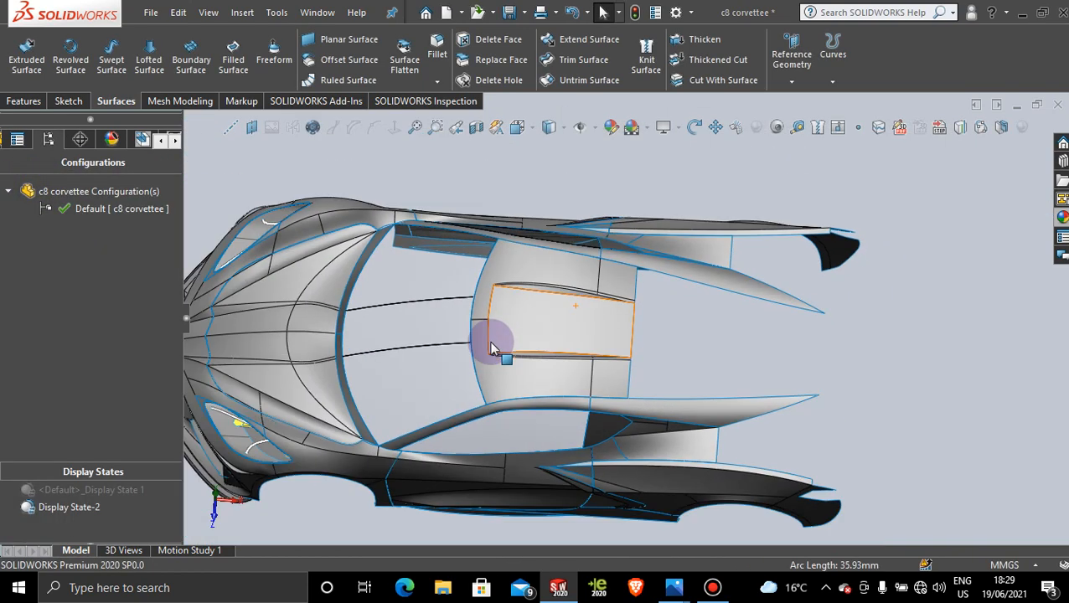
{"action": "middle_click_drag", "start_coordinate": [503, 363], "coordinate": [537, 339]}
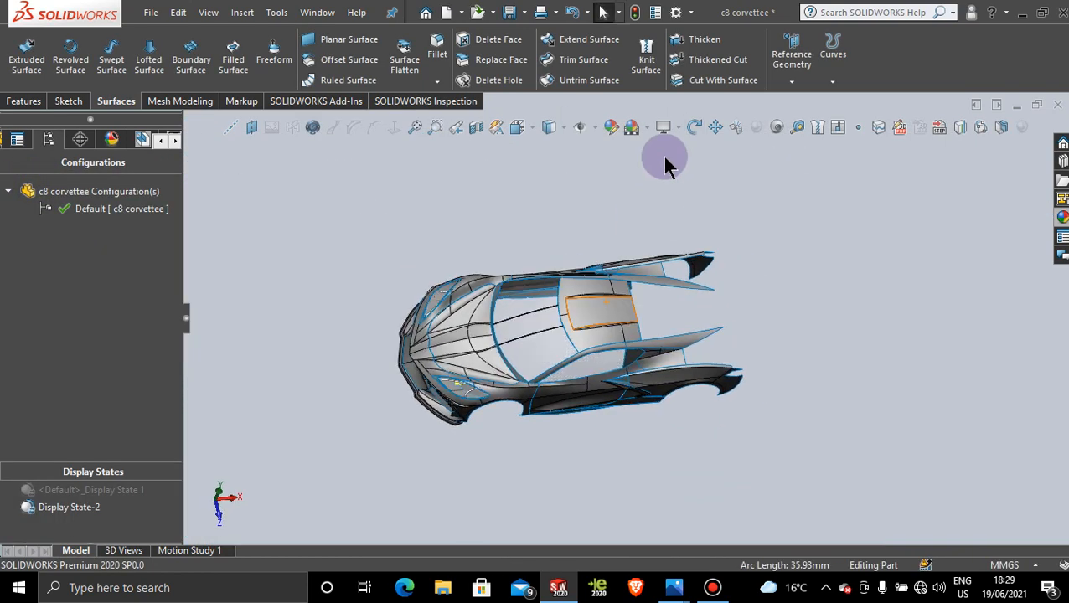
{"action": "left_click", "coordinate": [559, 130]}
{"action": "left_click", "coordinate": [548, 173]}
Set up a face fillet between the raised centre roof panel and the two surrounding front roof faces.
{"action": "mouse_move", "coordinate": [565, 215]}
{"action": "middle_mouse_down"}
{"action": "mouse_move", "coordinate": [565, 351]}
{"action": "mouse_move", "coordinate": [601, 313]}
{"action": "middle_mouse_up"}
{"action": "scroll", "coordinate": [601, 312], "scroll_direction": "down", "scroll_amount": 10}
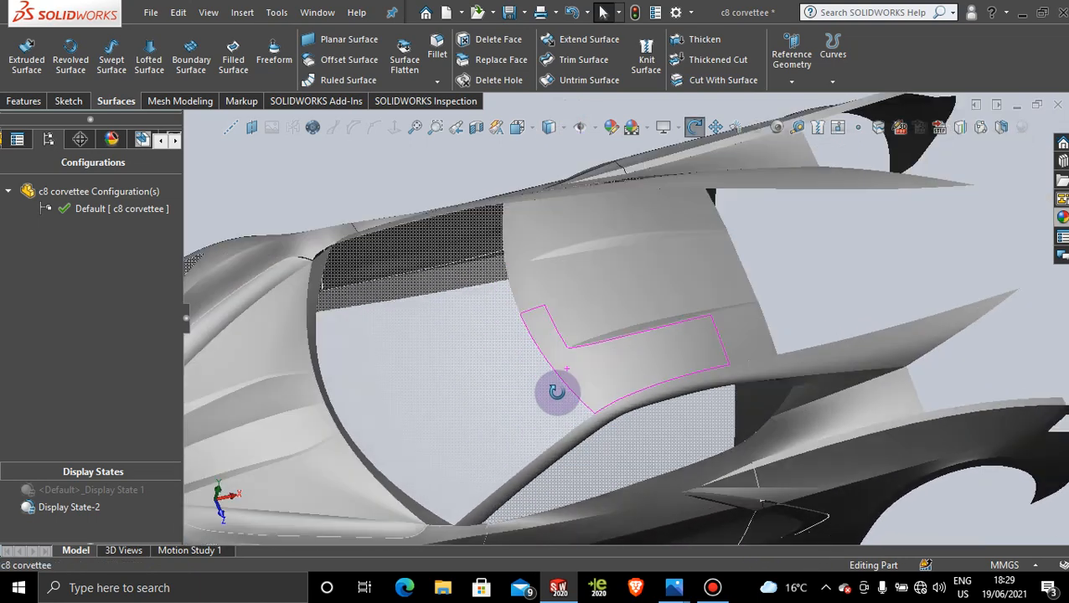
{"action": "left_click_drag", "start_coordinate": [664, 375], "coordinate": [705, 364]}
{"action": "middle_click_drag", "start_coordinate": [704, 364], "coordinate": [567, 360]}
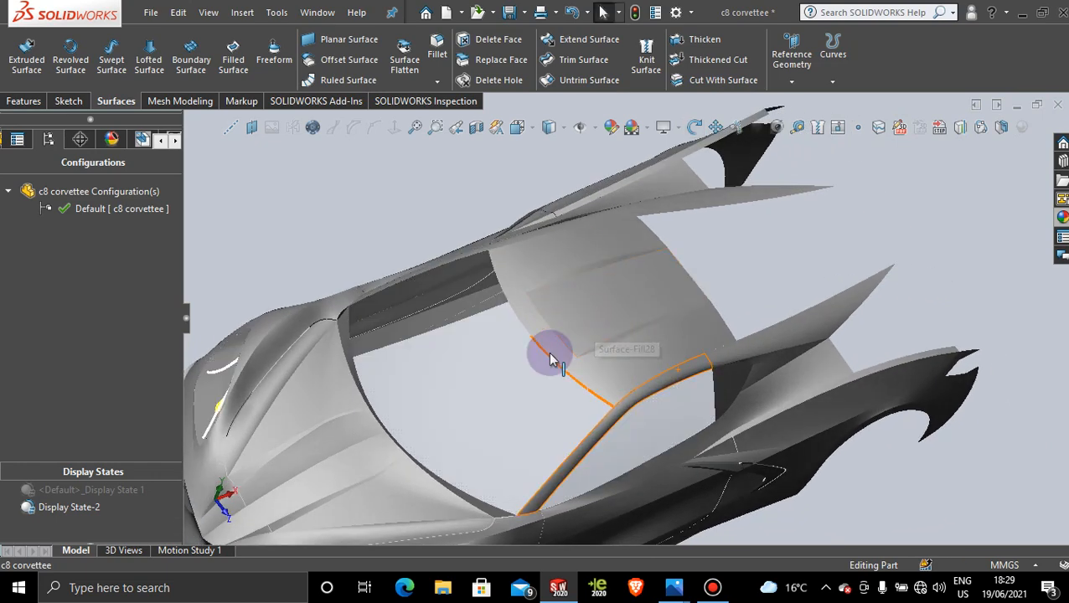
{"action": "scroll", "coordinate": [559, 338], "scroll_direction": "down", "scroll_amount": 5}
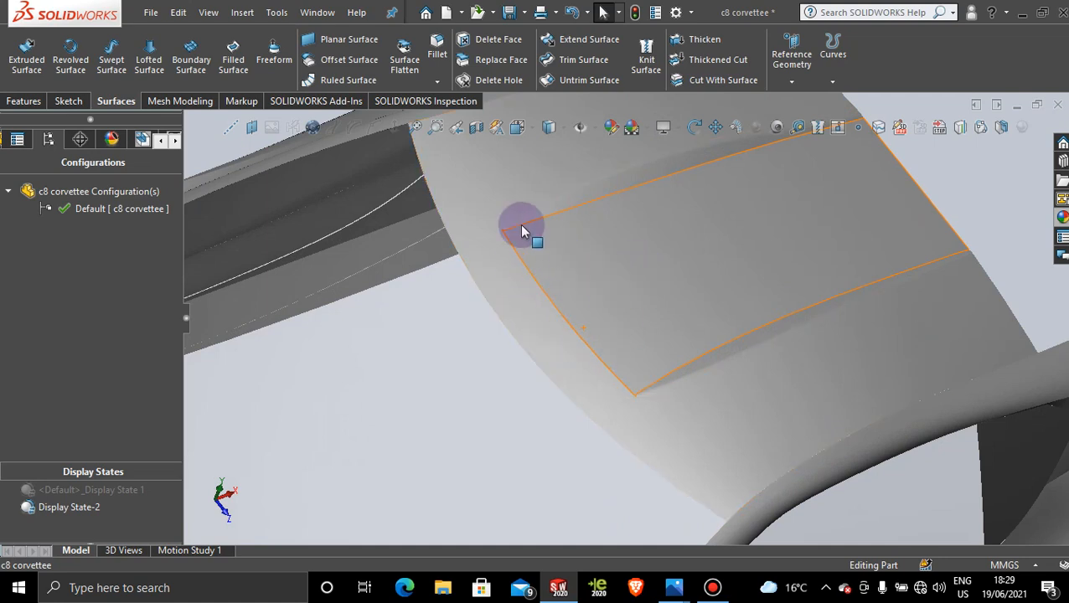
{"action": "left_click", "coordinate": [437, 52]}
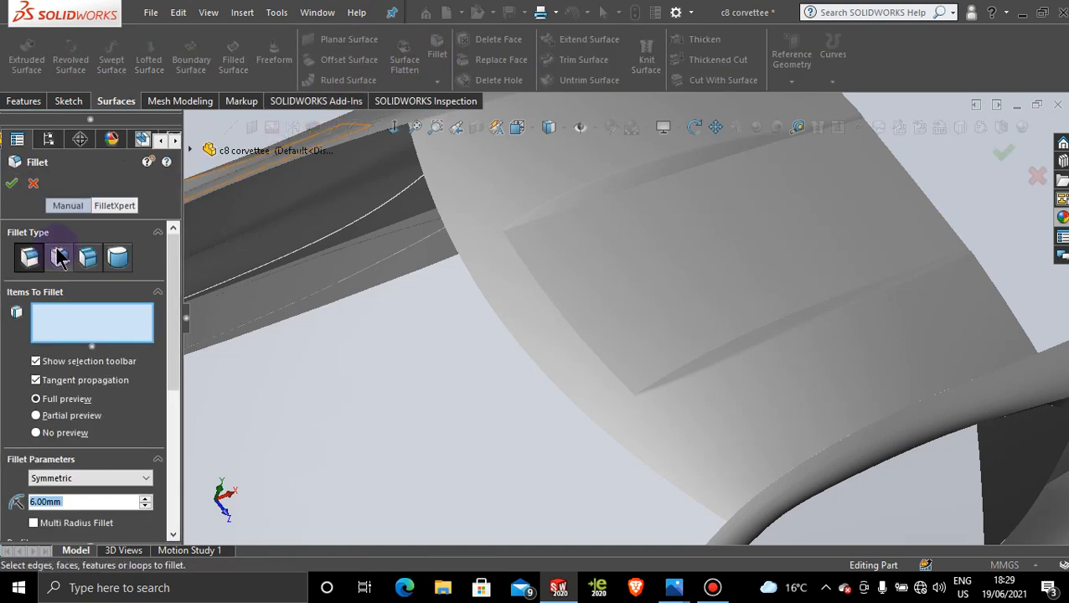
{"action": "left_click", "coordinate": [87, 257]}
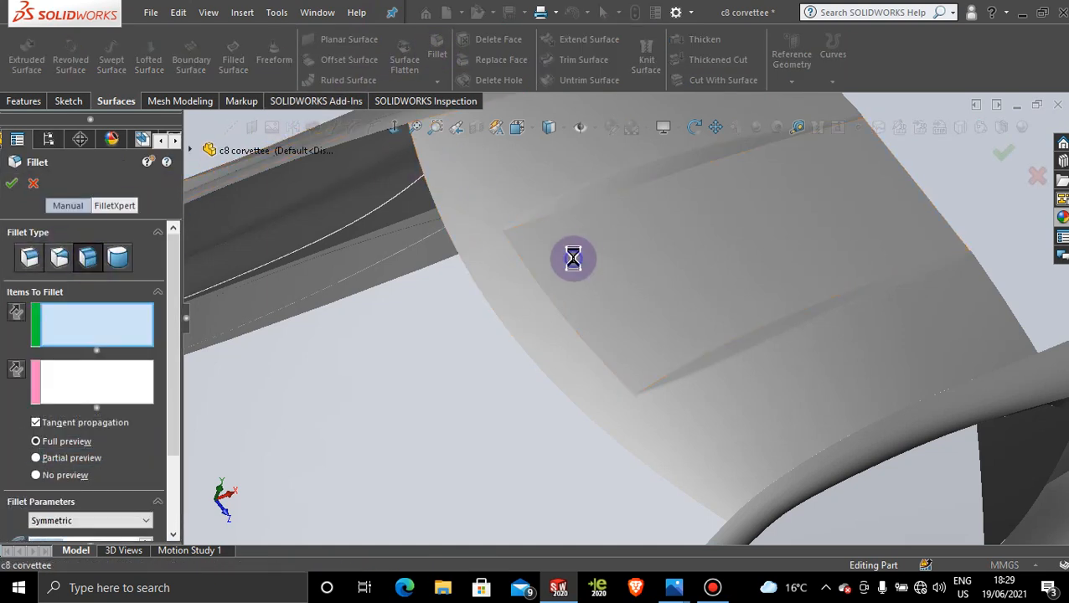
{"action": "left_click", "coordinate": [573, 258]}
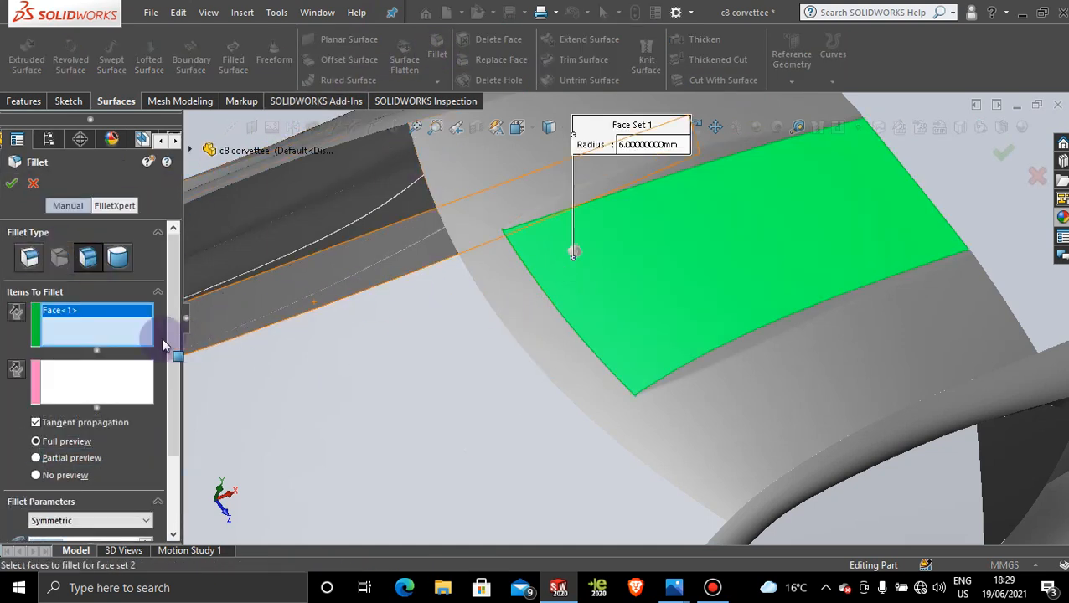
{"action": "left_click", "coordinate": [97, 385]}
{"action": "left_click", "coordinate": [506, 273]}
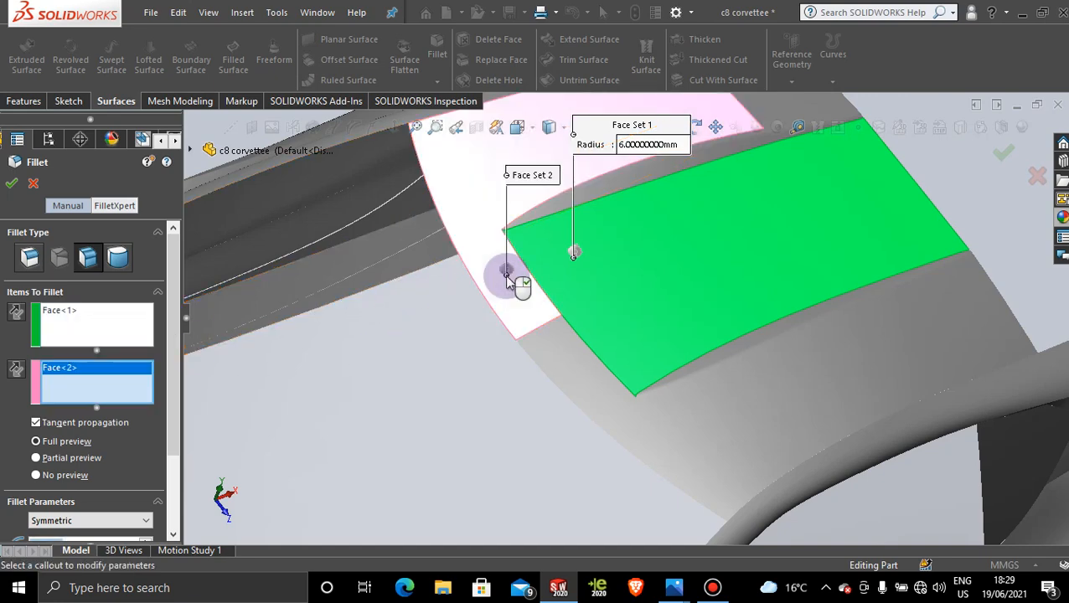
{"action": "left_click", "coordinate": [549, 355]}
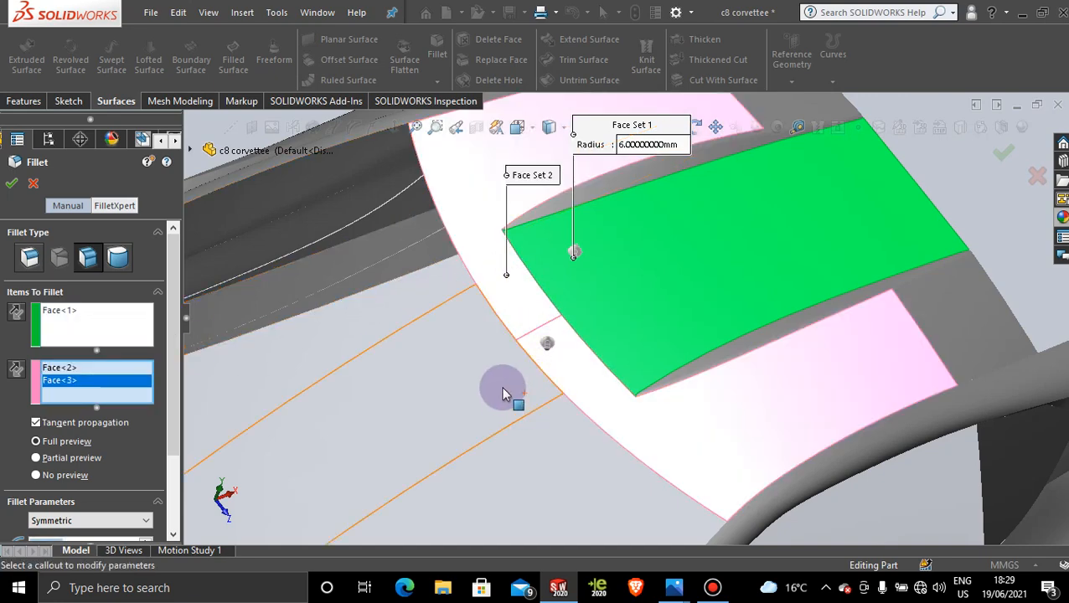
{"action": "middle_click_drag", "start_coordinate": [503, 394], "coordinate": [487, 332]}
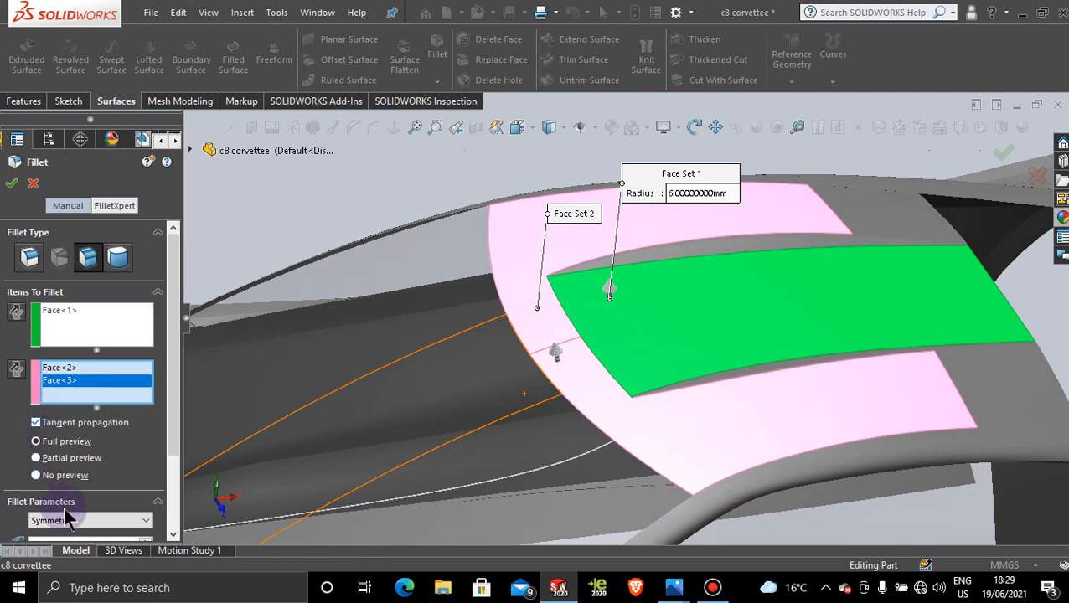
Try a 2 mm radius with reversed face normals for the roof panel's face fillet, and abandon the fillet.
{"action": "left_click_drag", "start_coordinate": [174, 335], "coordinate": [167, 411]}
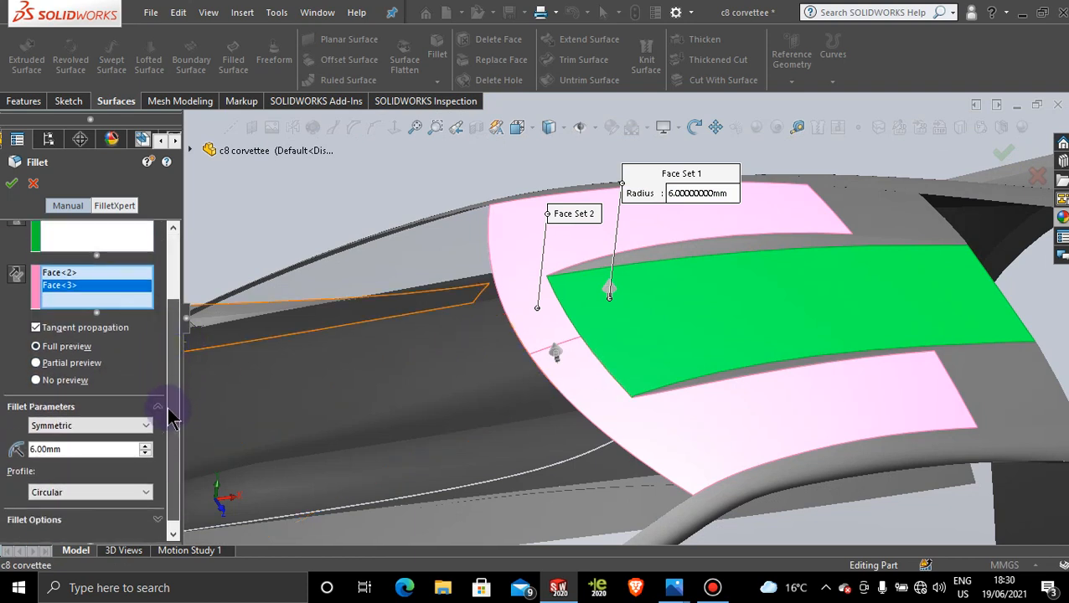
{"action": "left_click", "coordinate": [80, 449]}
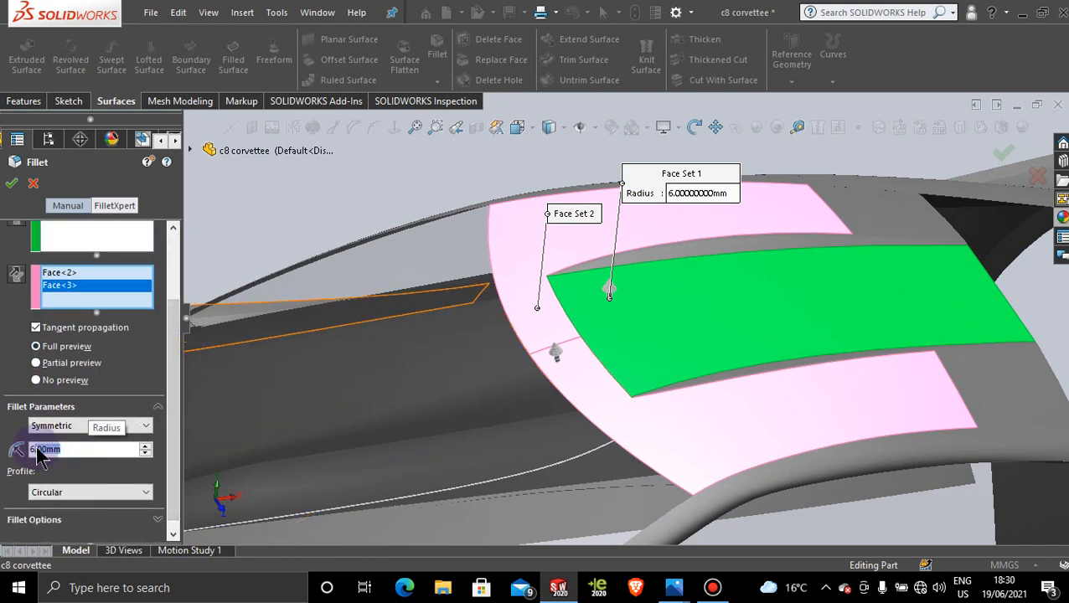
{"action": "type", "text": "6"}
{"action": "key", "text": "BackSpace"}
{"action": "type", "text": "5"}
{"action": "key", "text": "BackSpace"}
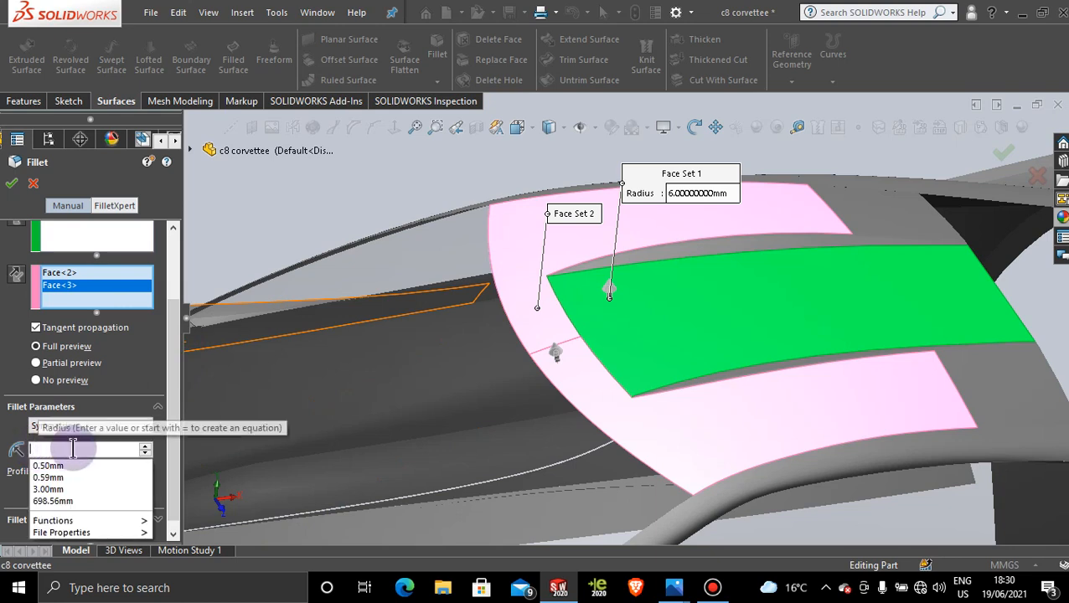
{"action": "type", "text": "2"}
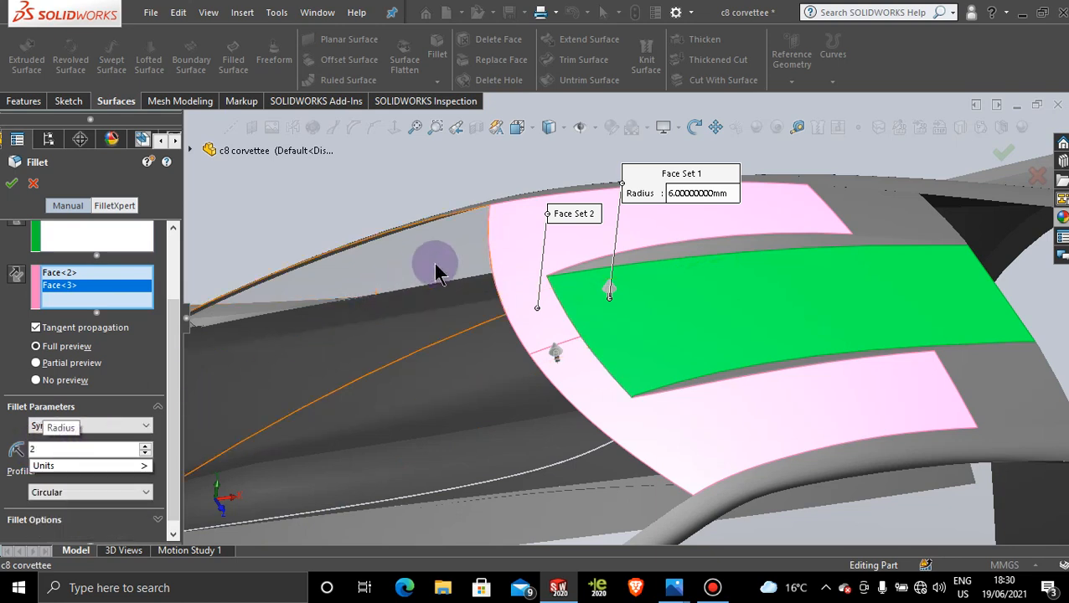
{"action": "left_click", "coordinate": [18, 276]}
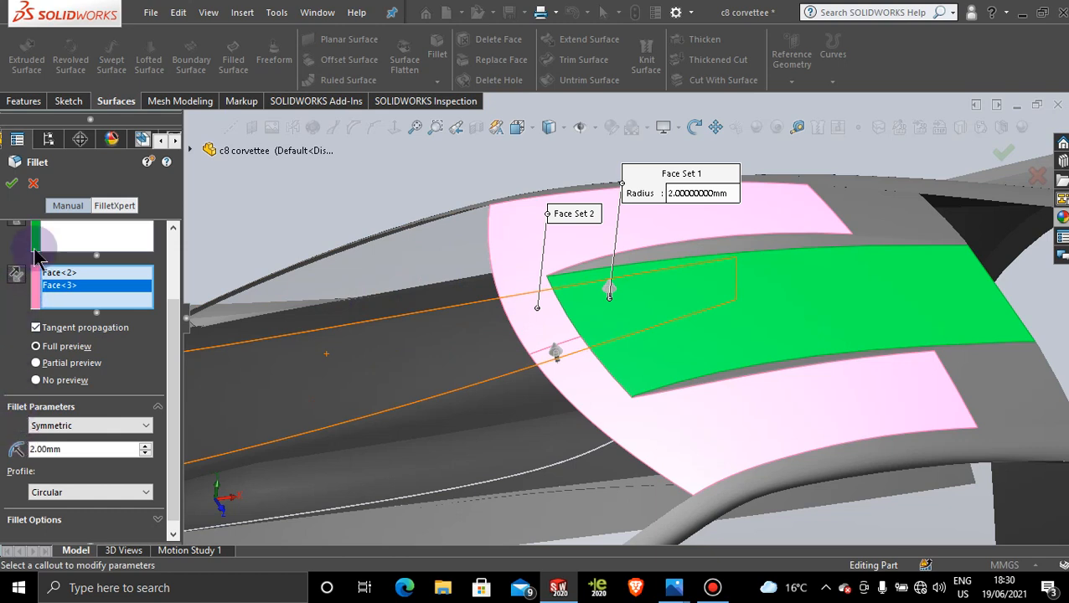
{"action": "scroll", "coordinate": [168, 317], "scroll_direction": "up", "scroll_amount": 2}
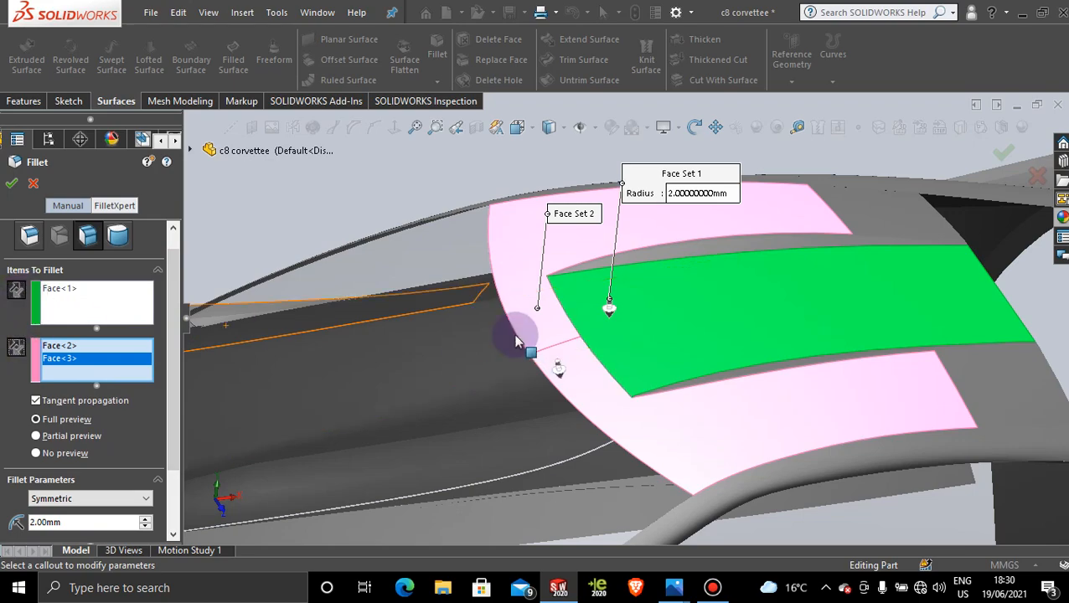
{"action": "middle_click_drag", "start_coordinate": [514, 334], "coordinate": [511, 364]}
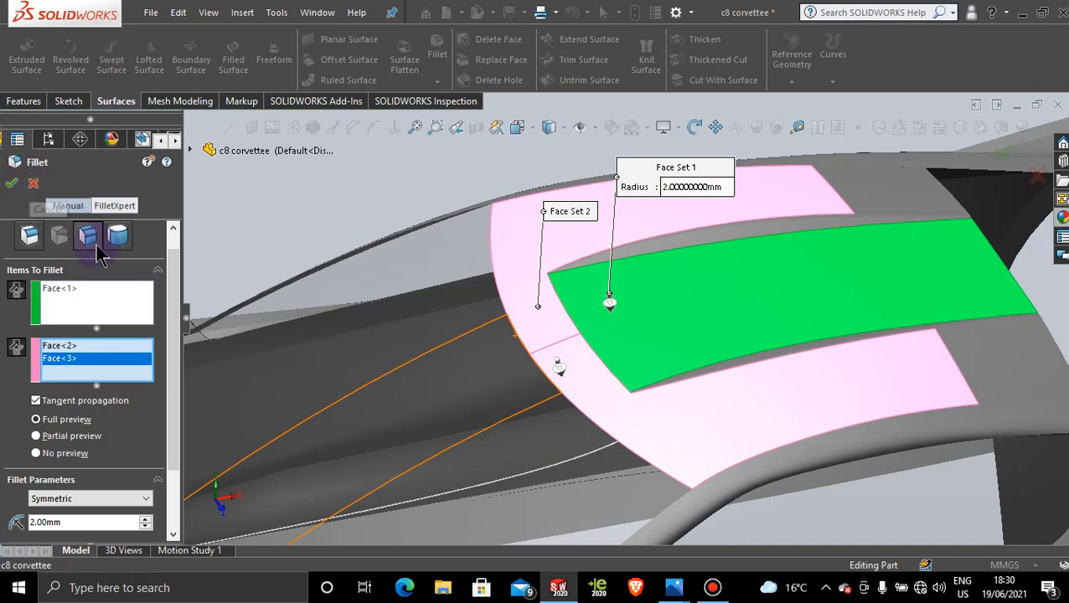
{"action": "left_click", "coordinate": [32, 184]}
Examine the shaded roof and body surfaces from the front, rear and side.
{"action": "middle_click_drag", "start_coordinate": [509, 222], "coordinate": [623, 315]}
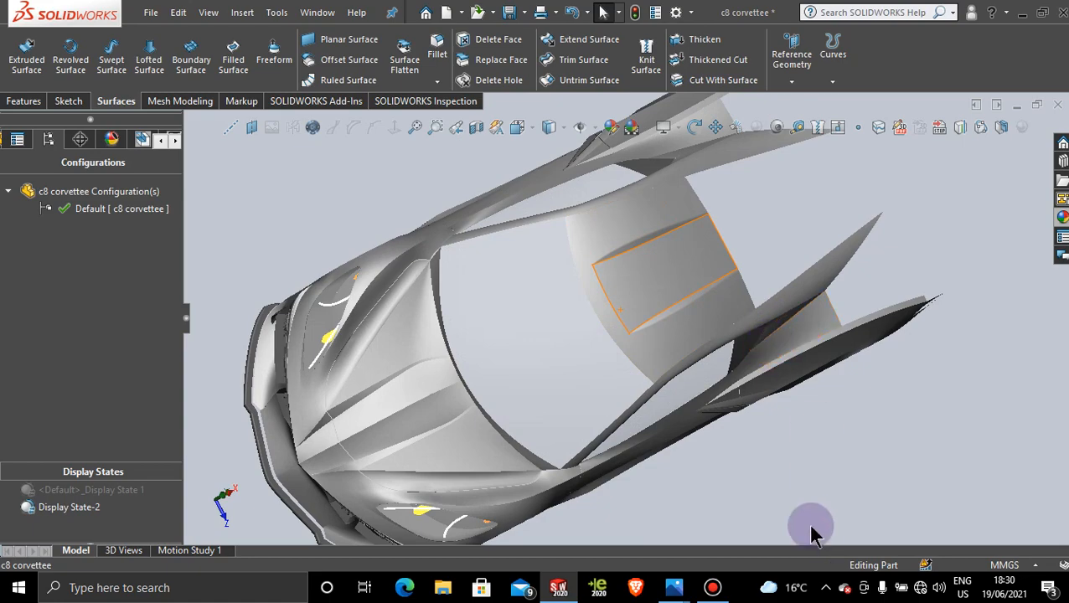
{"action": "middle_click_drag", "start_coordinate": [811, 529], "coordinate": [836, 401]}
{"action": "scroll", "coordinate": [772, 377], "scroll_direction": "down", "scroll_amount": 5}
{"action": "scroll", "coordinate": [769, 373], "scroll_direction": "up", "scroll_amount": 5}
{"action": "scroll", "coordinate": [836, 401], "scroll_direction": "up", "scroll_amount": 3}
{"action": "scroll", "coordinate": [697, 321], "scroll_direction": "down", "scroll_amount": 4}
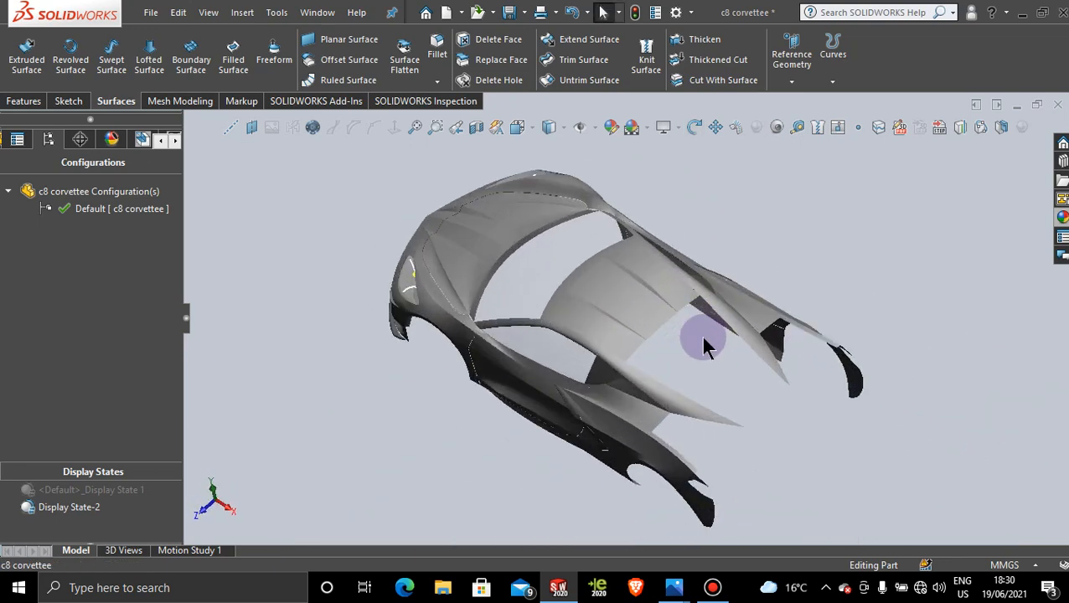
{"action": "scroll", "coordinate": [704, 343], "scroll_direction": "down", "scroll_amount": 3}
{"action": "middle_click_drag", "start_coordinate": [707, 346], "coordinate": [311, 280]}
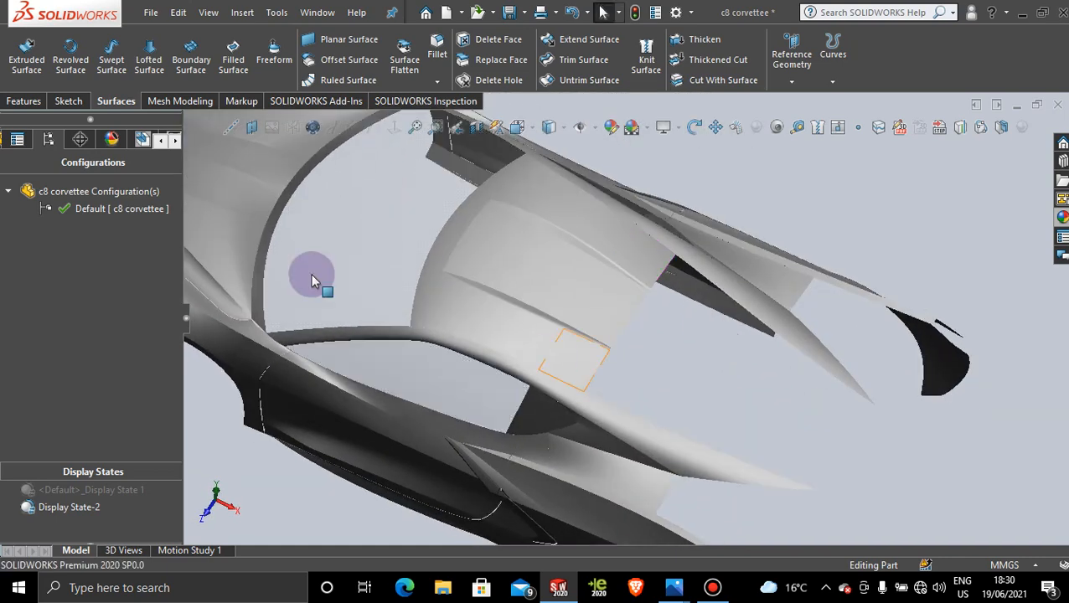
Activate <Default>_Display State 1 and view the rear roof and engine cover area normal to the Top Plane.
{"action": "left_click", "coordinate": [117, 490]}
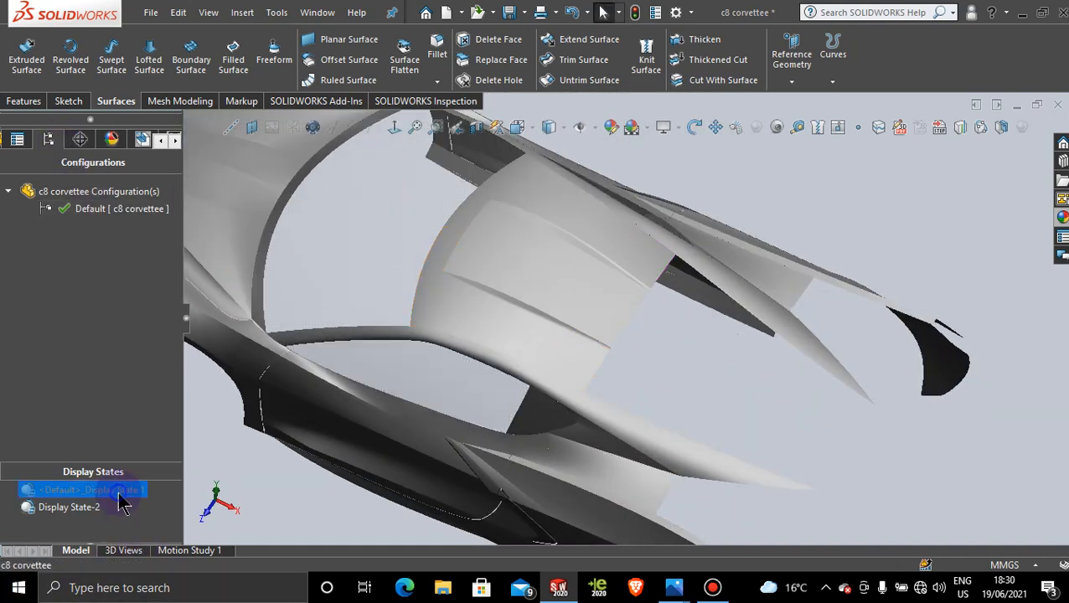
{"action": "double_click", "coordinate": [119, 492]}
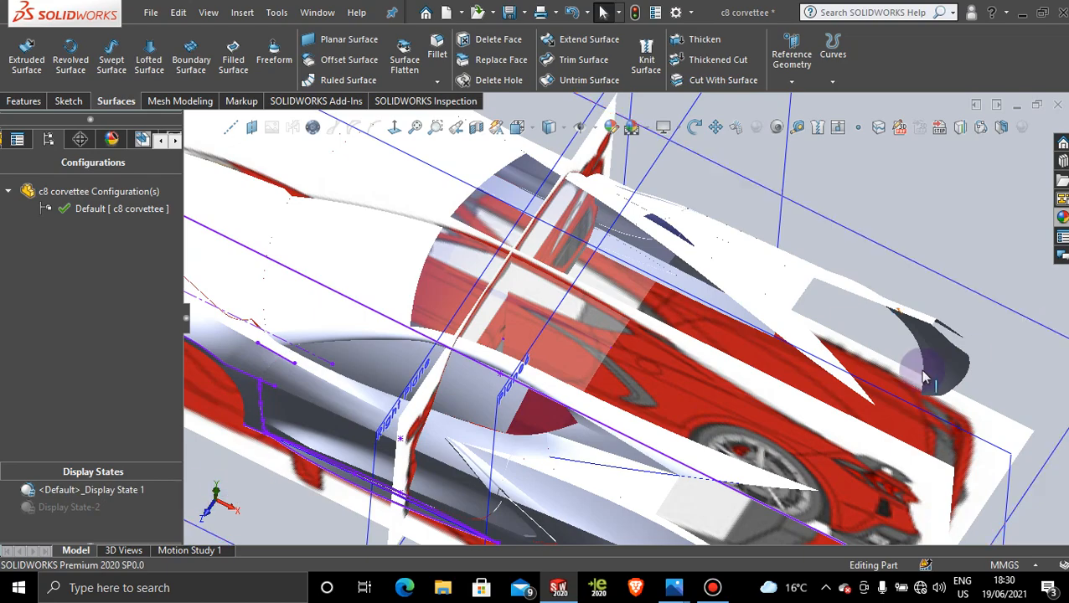
{"action": "middle_click_drag", "start_coordinate": [748, 382], "coordinate": [988, 412]}
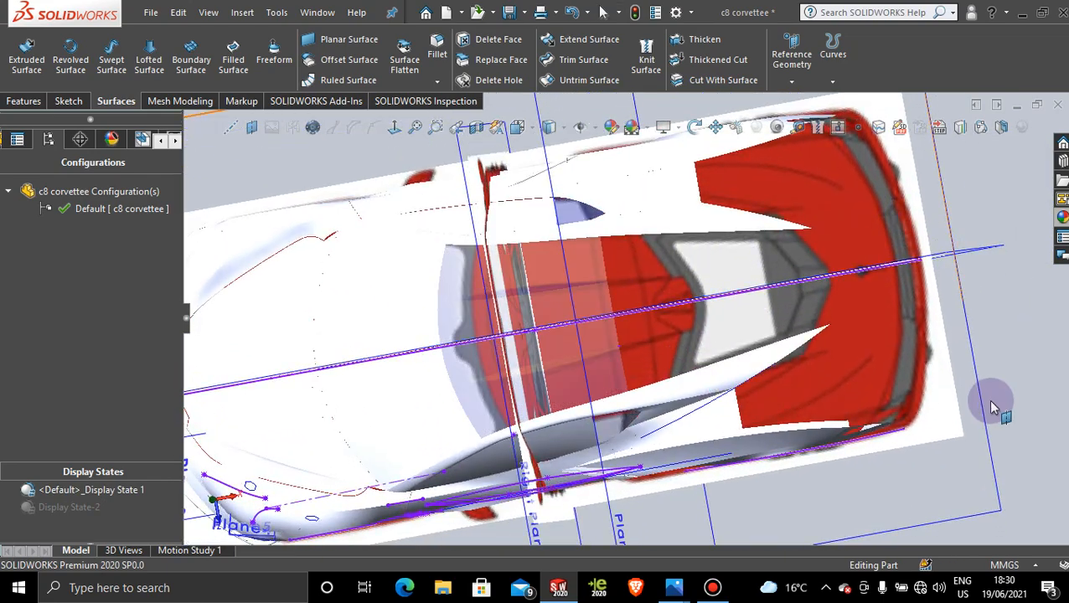
{"action": "left_click", "coordinate": [979, 412]}
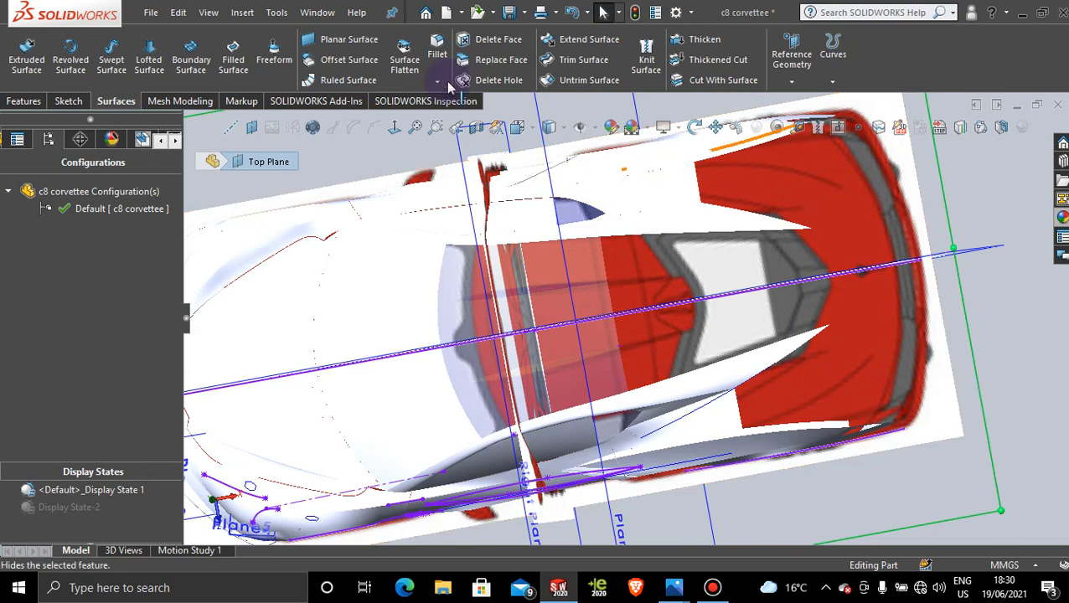
{"action": "left_click", "coordinate": [395, 130]}
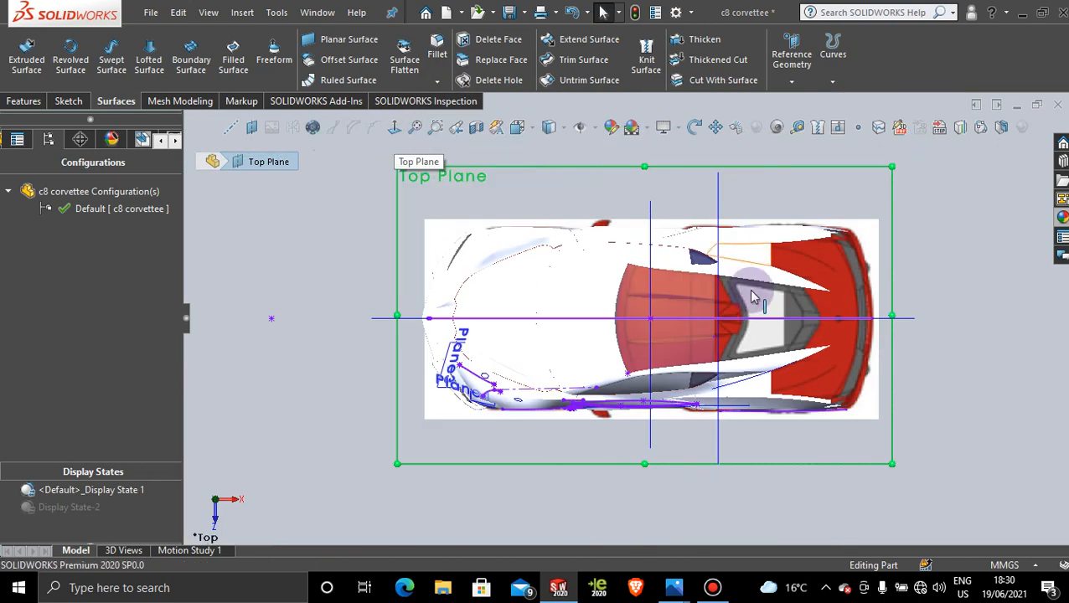
{"action": "scroll", "coordinate": [741, 337], "scroll_direction": "down", "scroll_amount": 5}
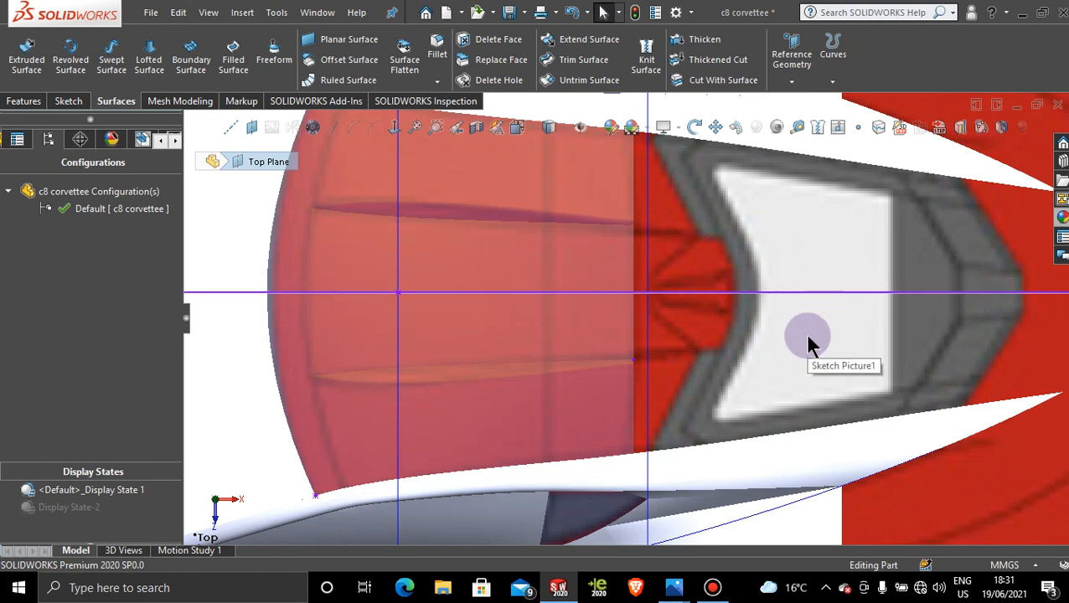
{"action": "scroll", "coordinate": [809, 341], "scroll_direction": "up", "scroll_amount": 3}
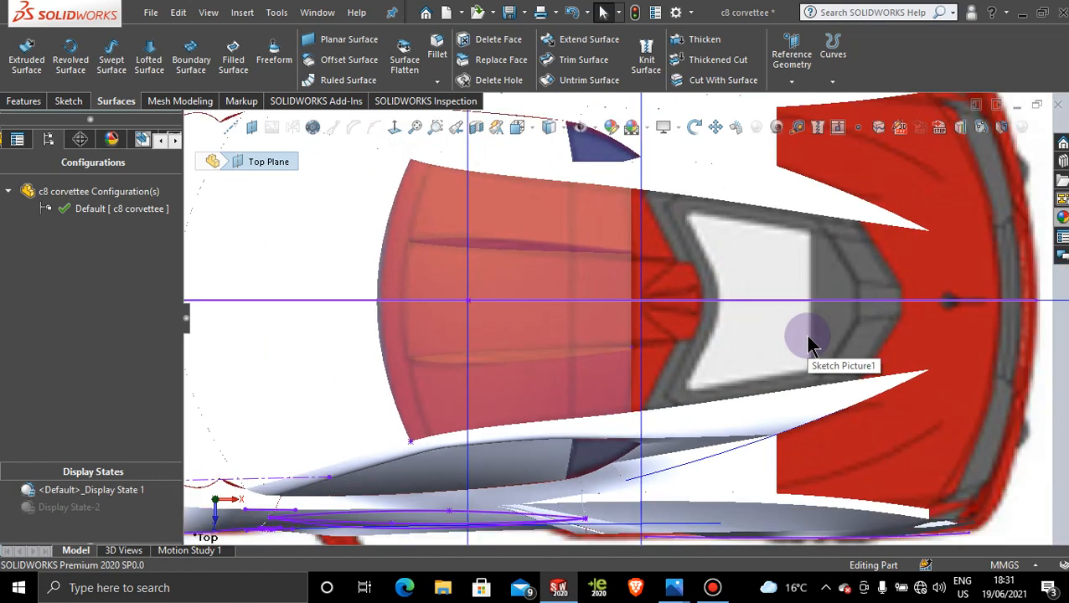
{"action": "scroll", "coordinate": [861, 319], "scroll_direction": "up", "scroll_amount": 2}
{"action": "scroll", "coordinate": [823, 299], "scroll_direction": "down", "scroll_amount": 2}
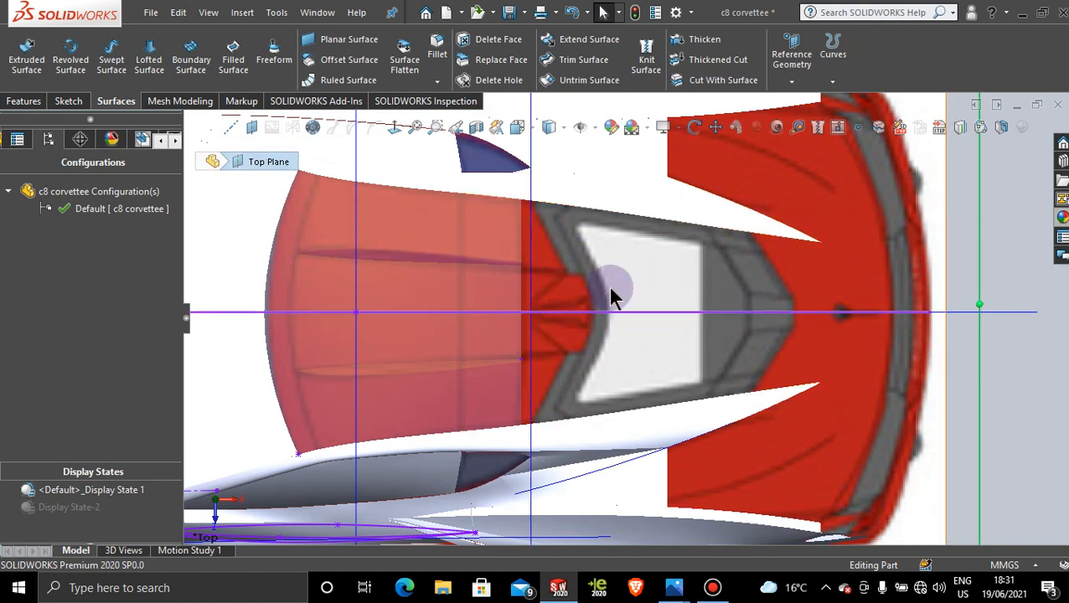
Switch to the rear three-quarter reference photo in Photos and examine the roof, rear window and engine cover up close.
{"action": "mouse_move", "coordinate": [675, 587]}
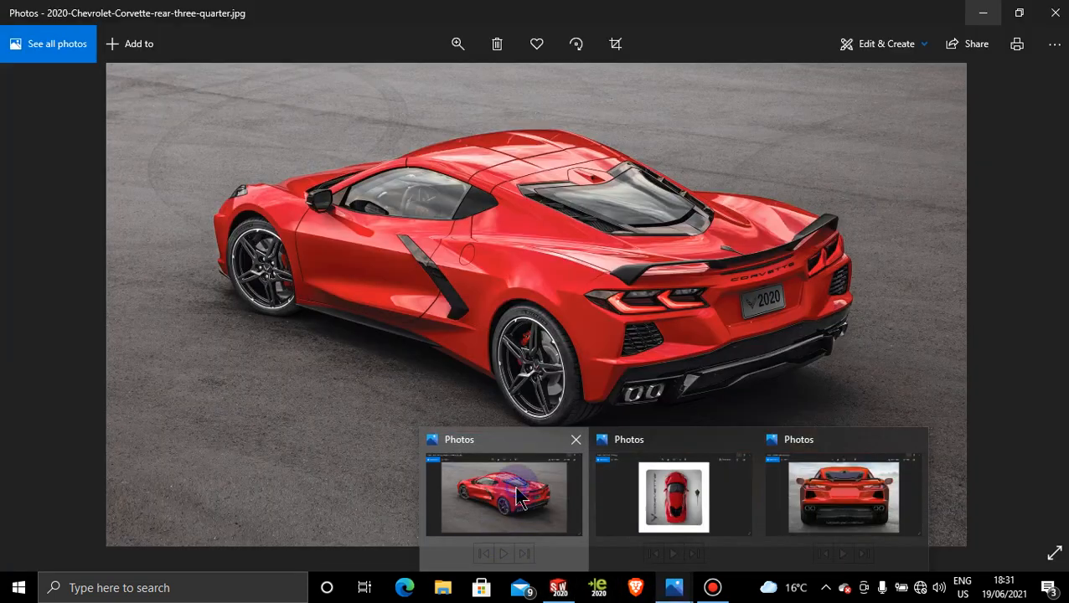
{"action": "left_click", "coordinate": [512, 496]}
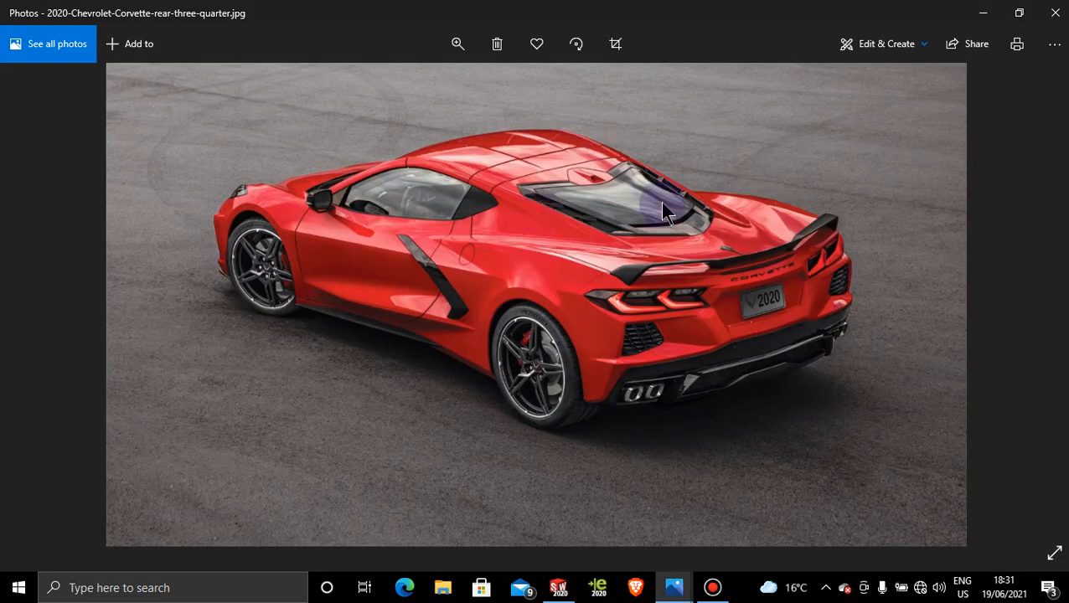
{"action": "left_click", "coordinate": [466, 55]}
{"action": "left_click", "coordinate": [427, 94]}
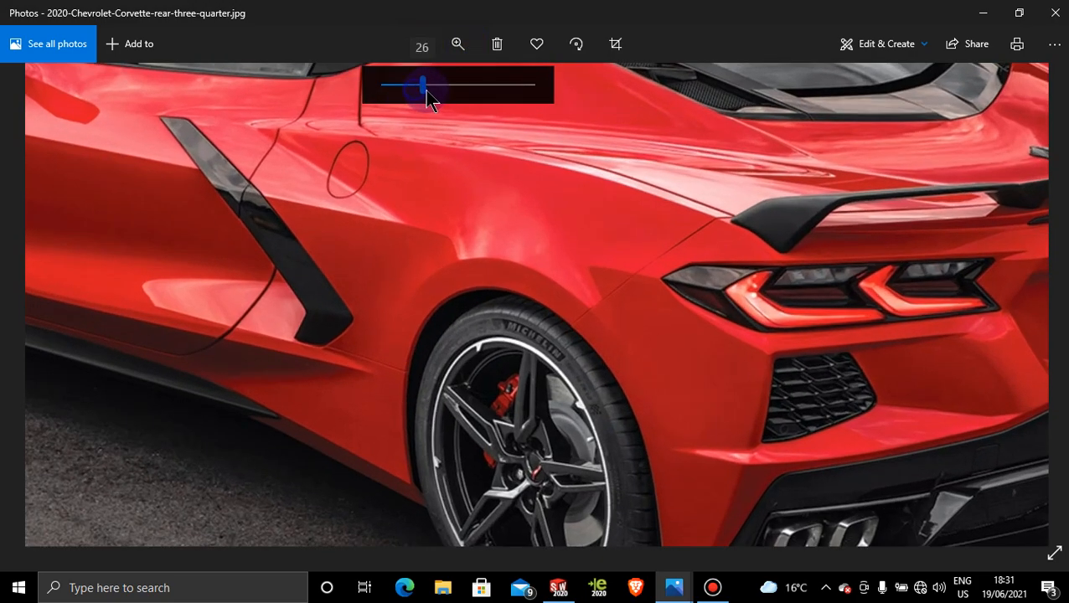
{"action": "left_click_drag", "start_coordinate": [738, 123], "coordinate": [692, 470]}
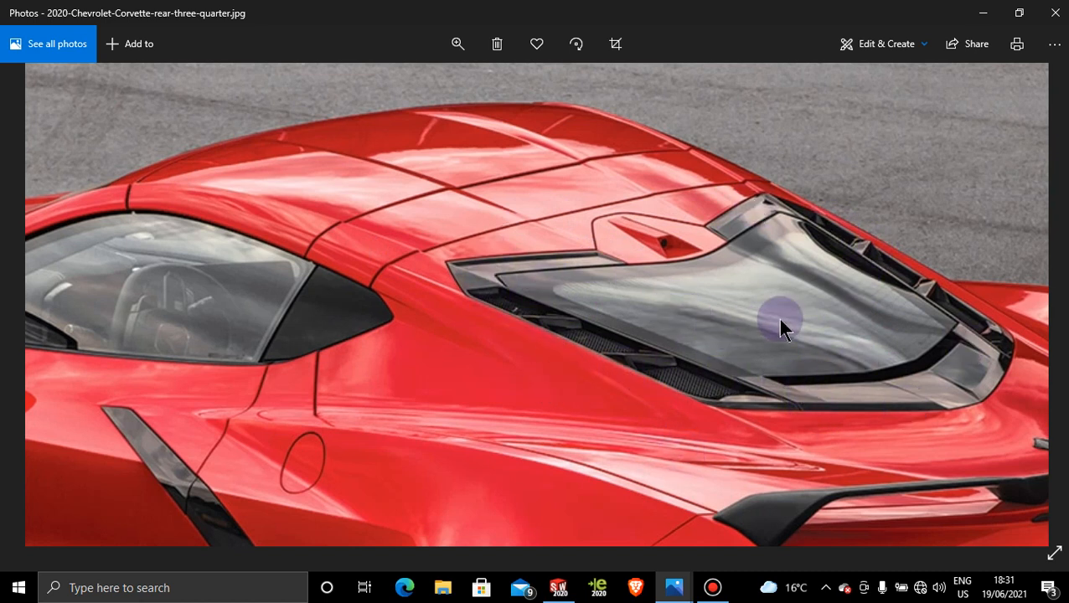
{"action": "scroll", "coordinate": [863, 366], "scroll_direction": "down", "scroll_amount": 3}
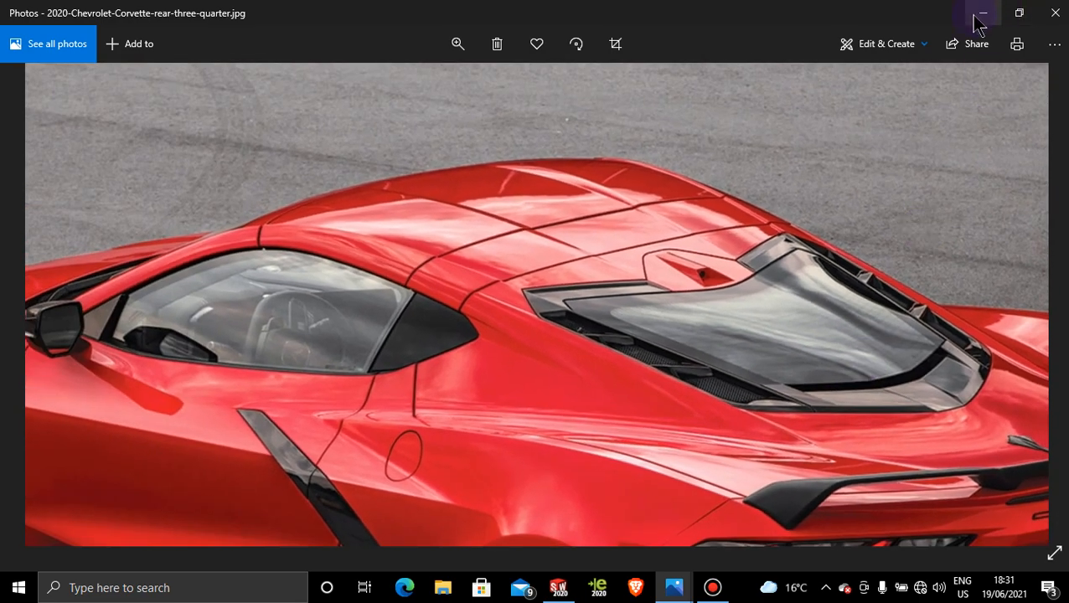
{"action": "left_click", "coordinate": [974, 17]}
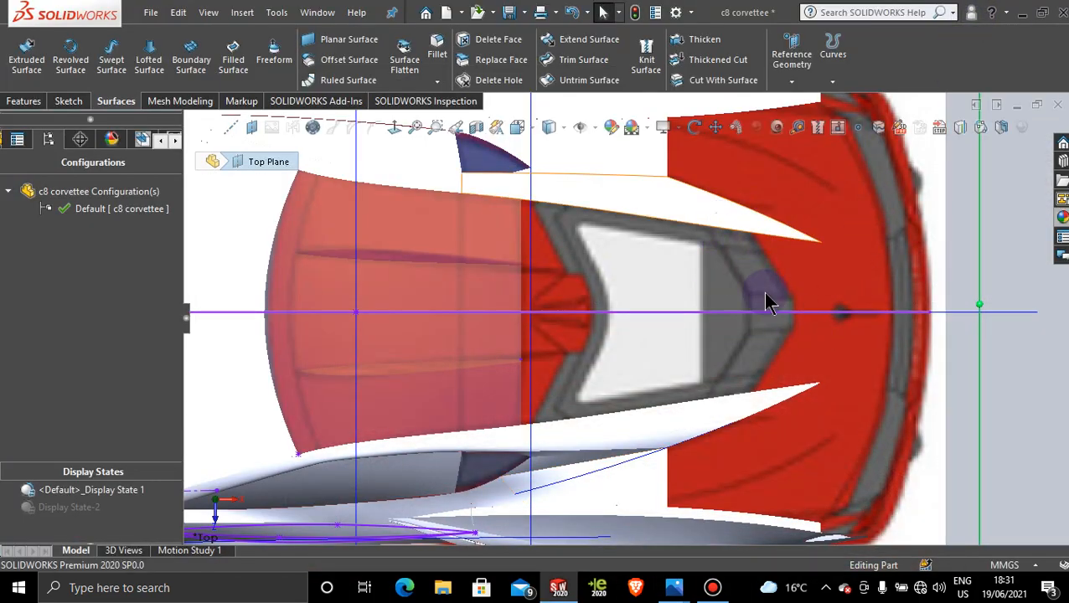
In a new 3D sketch, draw a two-point spline about 89 mm long behind the engine cover, joining the two rear side panels' inner edges.
{"action": "scroll", "coordinate": [778, 345], "scroll_direction": "up", "scroll_amount": 1}
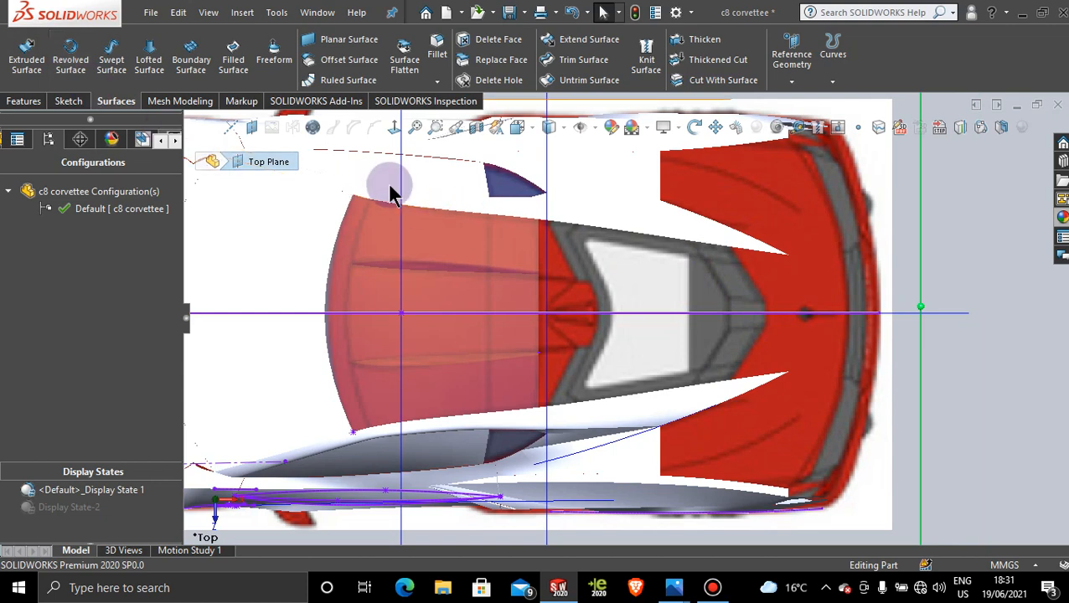
{"action": "left_click", "coordinate": [68, 107]}
{"action": "left_click", "coordinate": [21, 81]}
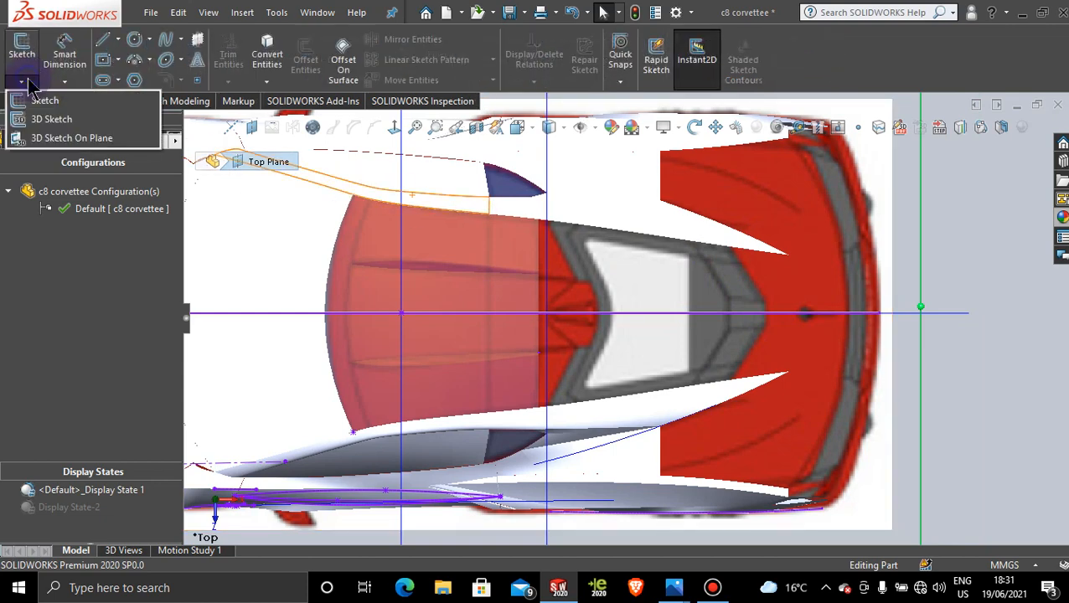
{"action": "left_click", "coordinate": [49, 118]}
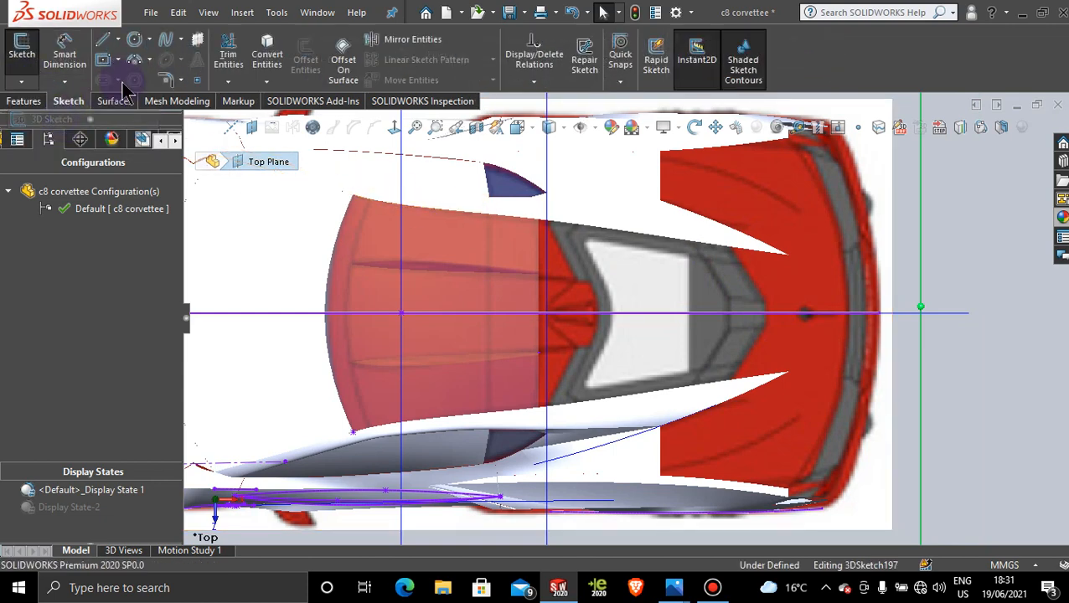
{"action": "left_click", "coordinate": [167, 47]}
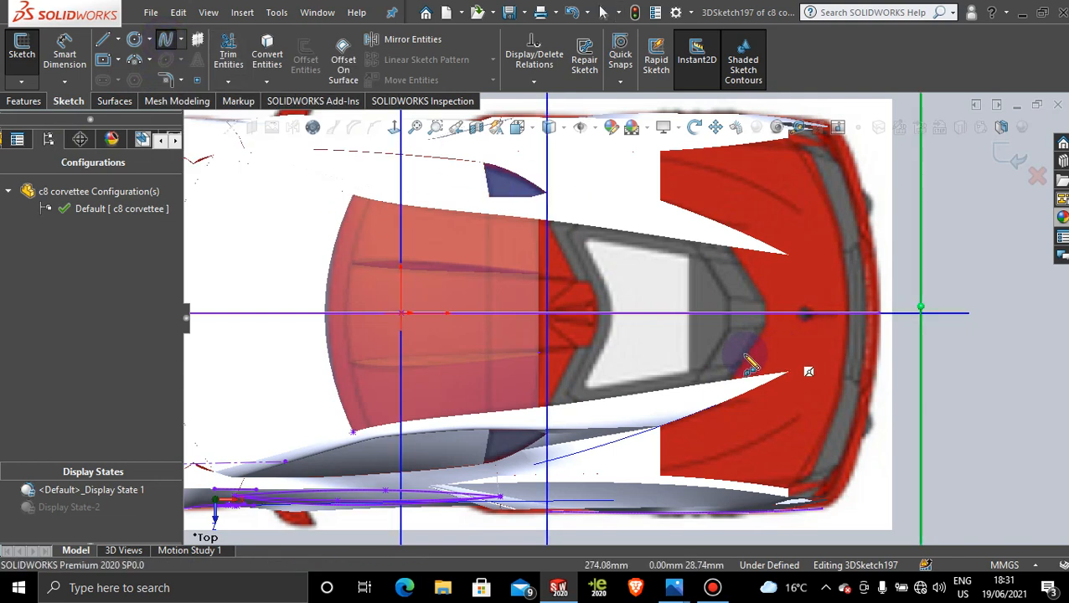
{"action": "scroll", "coordinate": [752, 364], "scroll_direction": "down", "scroll_amount": 3}
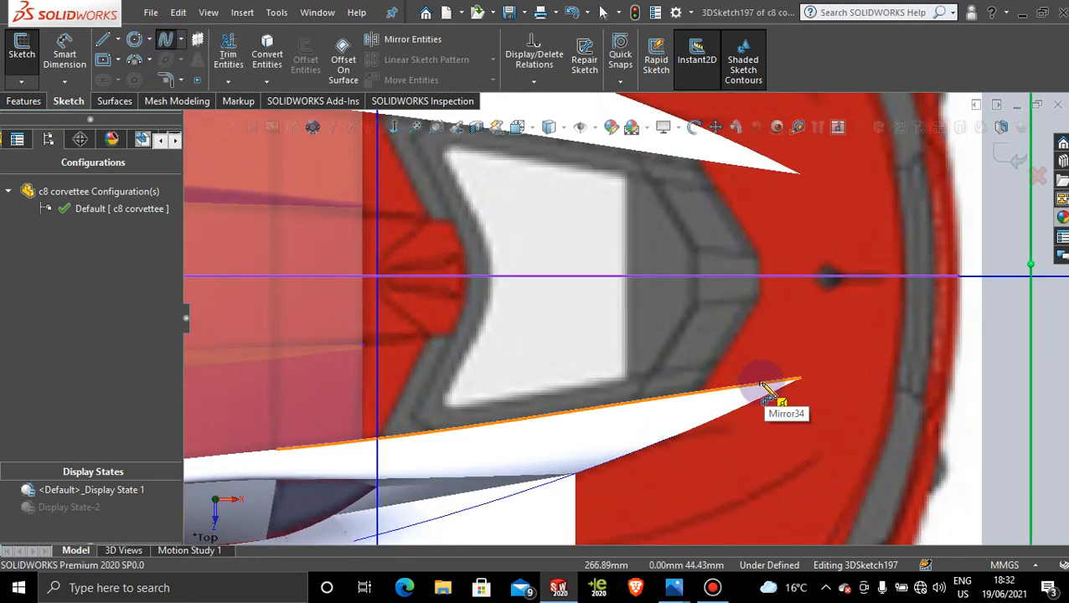
{"action": "left_click", "coordinate": [765, 387]}
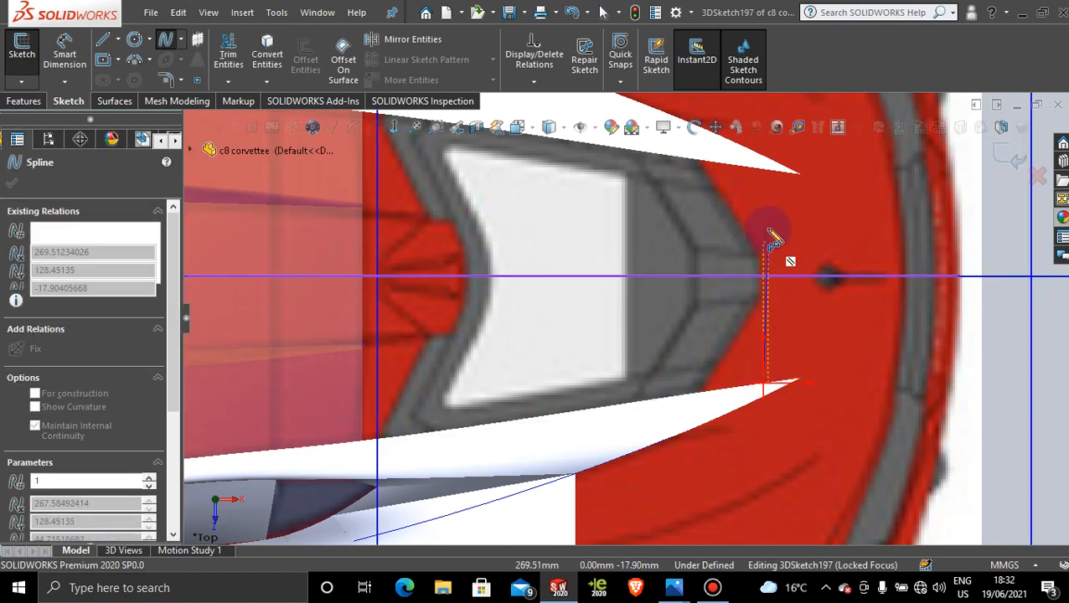
{"action": "left_click", "coordinate": [764, 172]}
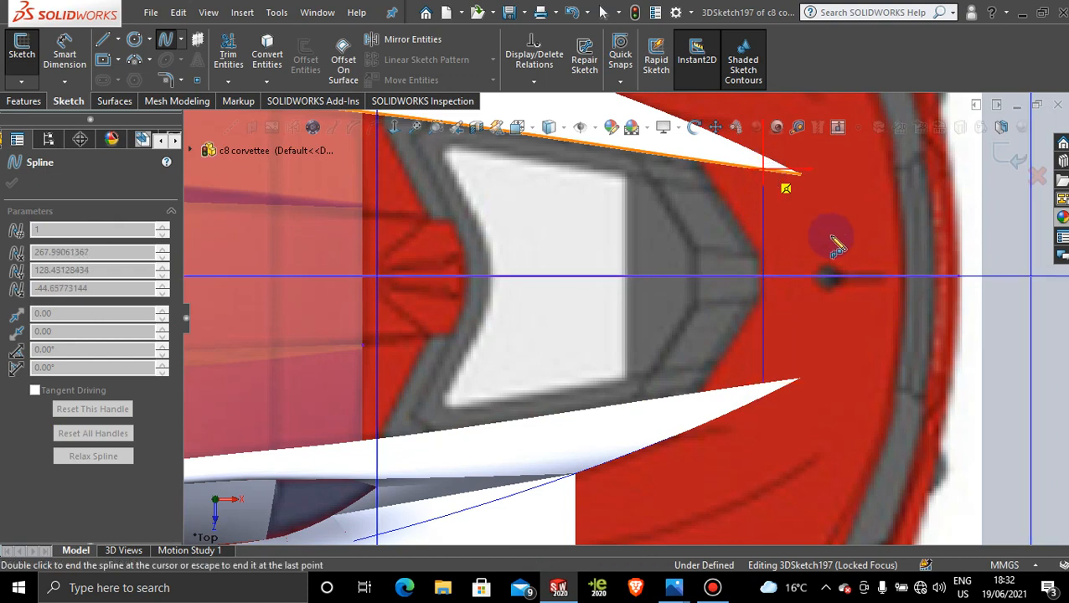
{"action": "key", "text": "Escape"}
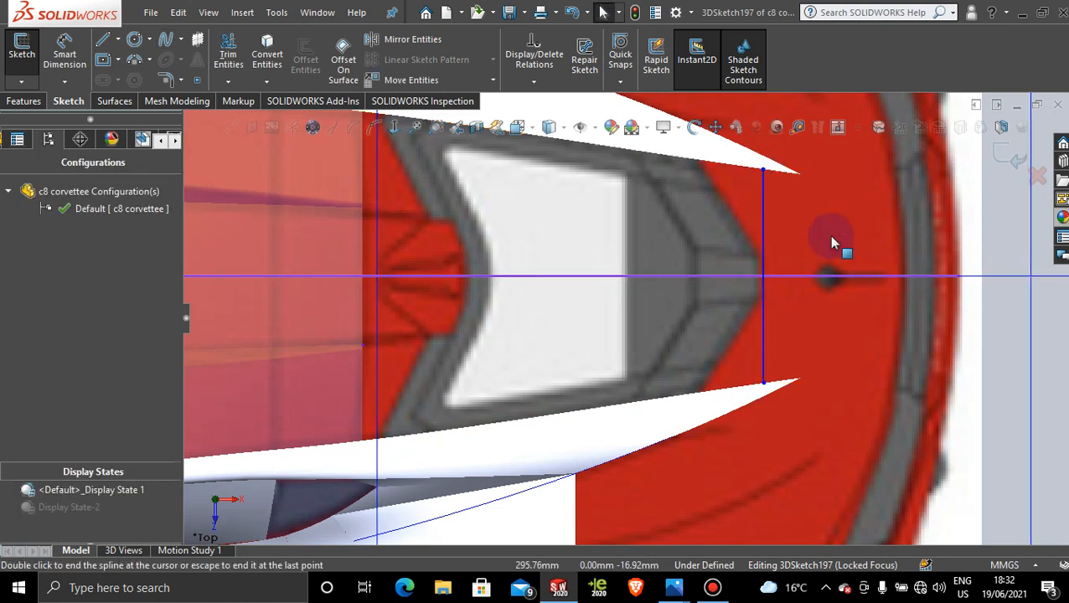
Make the cross spline tangent to the rear side panel faces at both of its ends.
{"action": "scroll", "coordinate": [737, 377], "scroll_direction": "up", "scroll_amount": 3}
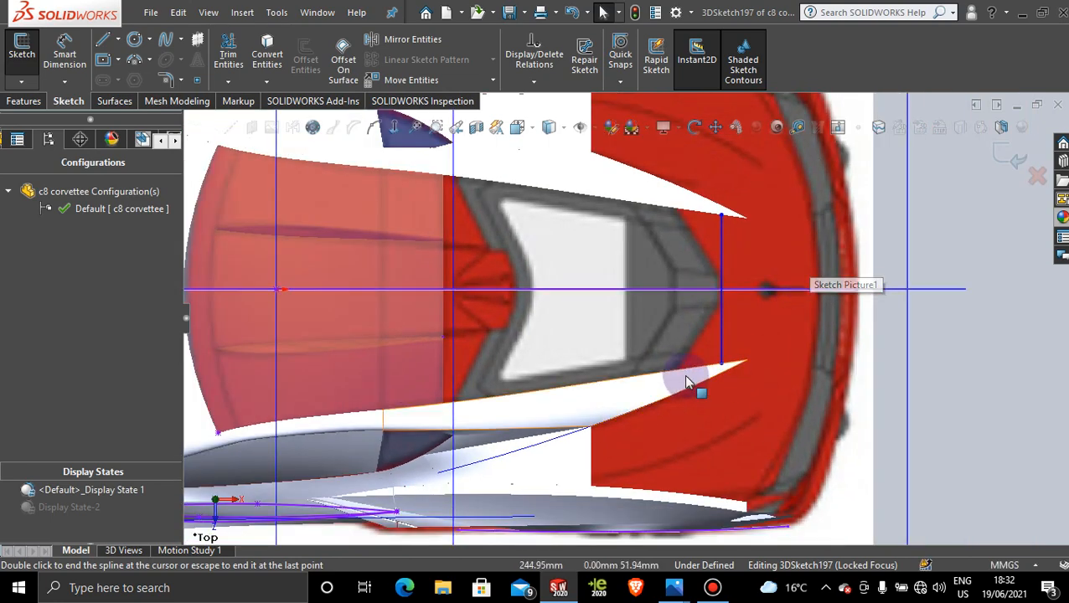
{"action": "scroll", "coordinate": [689, 382], "scroll_direction": "down", "scroll_amount": 2}
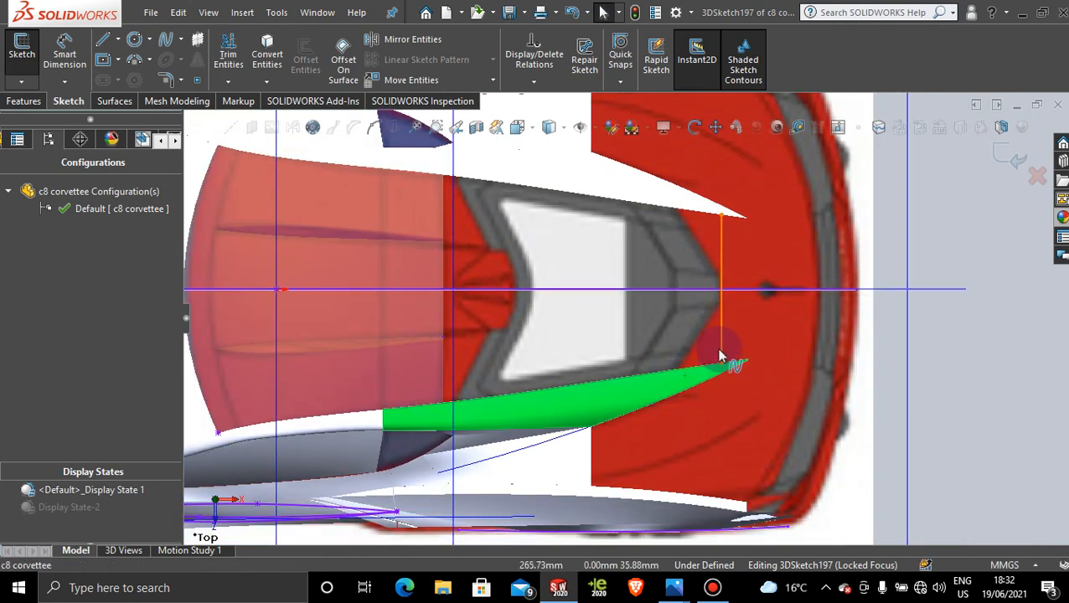
{"action": "left_click", "coordinate": [718, 356], "text": "ctrl"}
{"action": "left_click", "coordinate": [759, 283]}
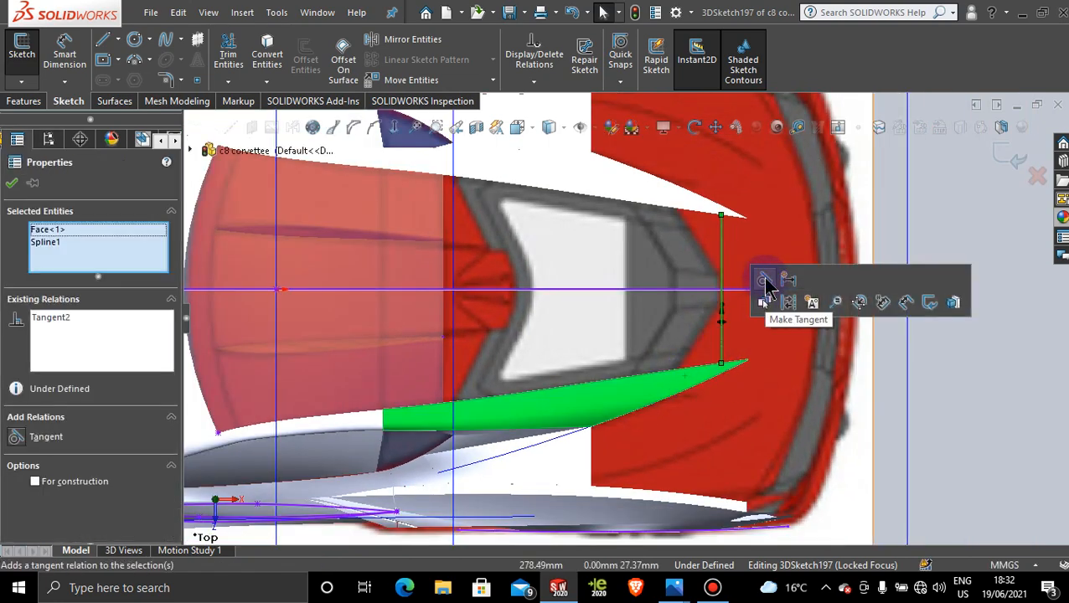
{"action": "key", "text": "Escape"}
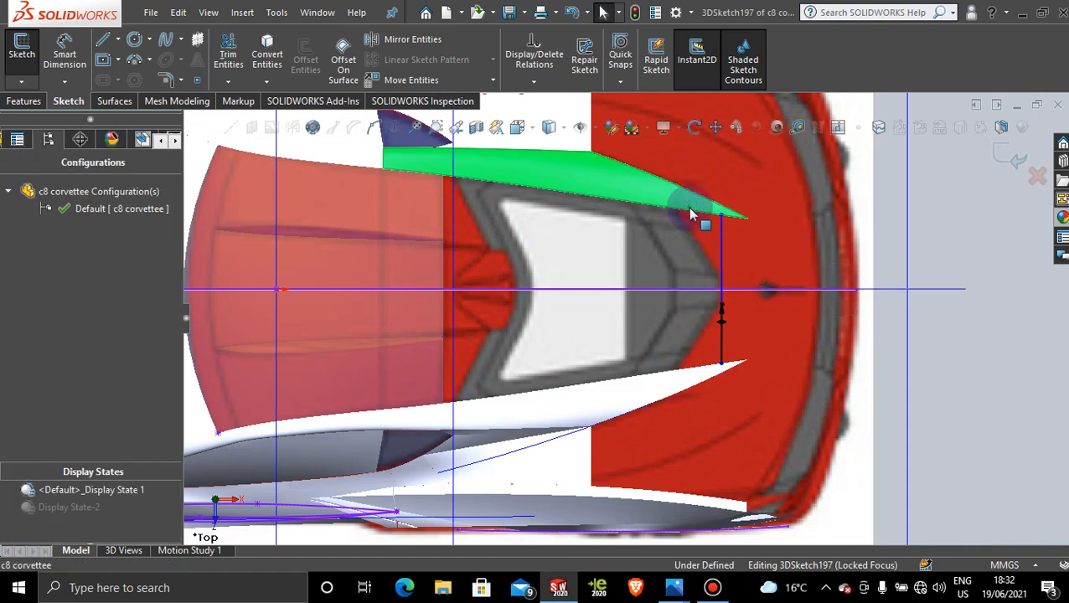
{"action": "left_click", "coordinate": [723, 240]}
{"action": "left_click", "coordinate": [721, 235], "text": "ctrl"}
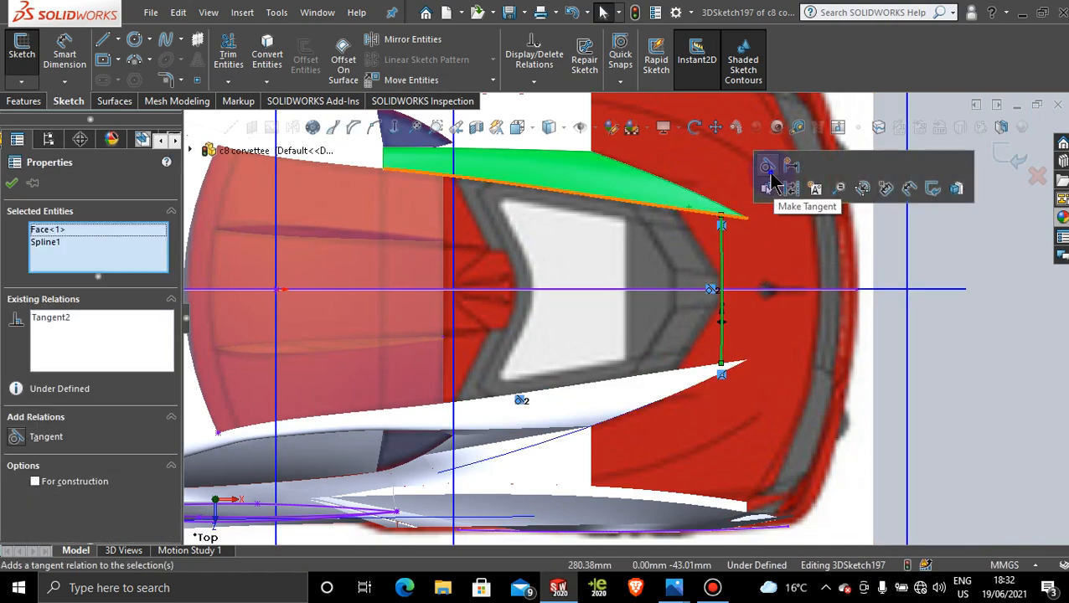
{"action": "left_click", "coordinate": [766, 172]}
Examine the tangent spline against the side panels and reference pictures from several angles.
{"action": "middle_click_drag", "start_coordinate": [775, 287], "coordinate": [626, 165]}
{"action": "scroll", "coordinate": [498, 158], "scroll_direction": "up", "scroll_amount": 3}
{"action": "scroll", "coordinate": [560, 248], "scroll_direction": "down", "scroll_amount": 5}
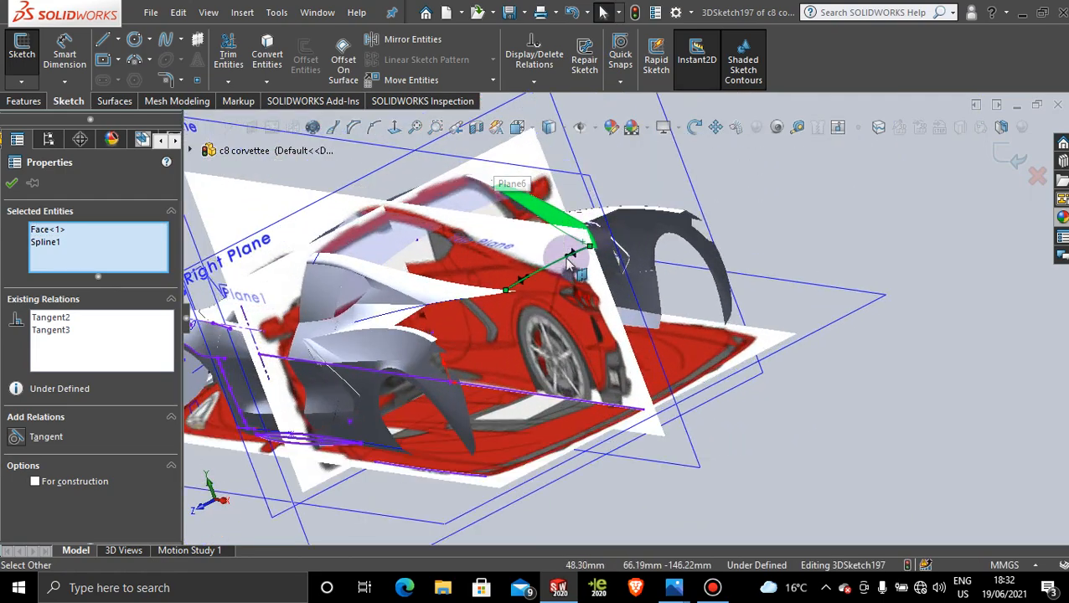
{"action": "scroll", "coordinate": [543, 281], "scroll_direction": "up", "scroll_amount": 5}
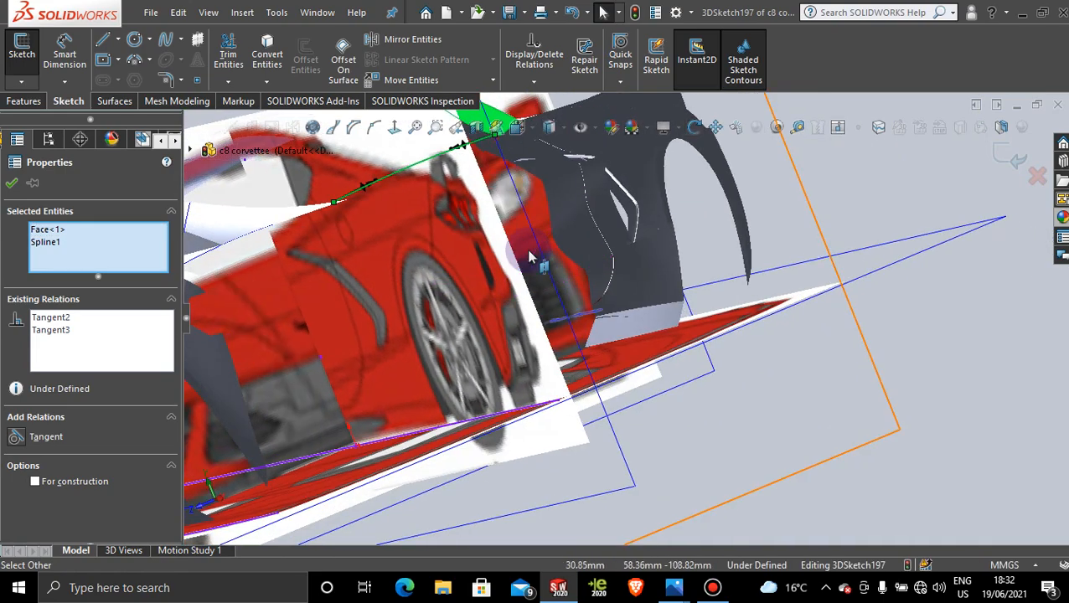
{"action": "scroll", "coordinate": [501, 250], "scroll_direction": "down", "scroll_amount": 5}
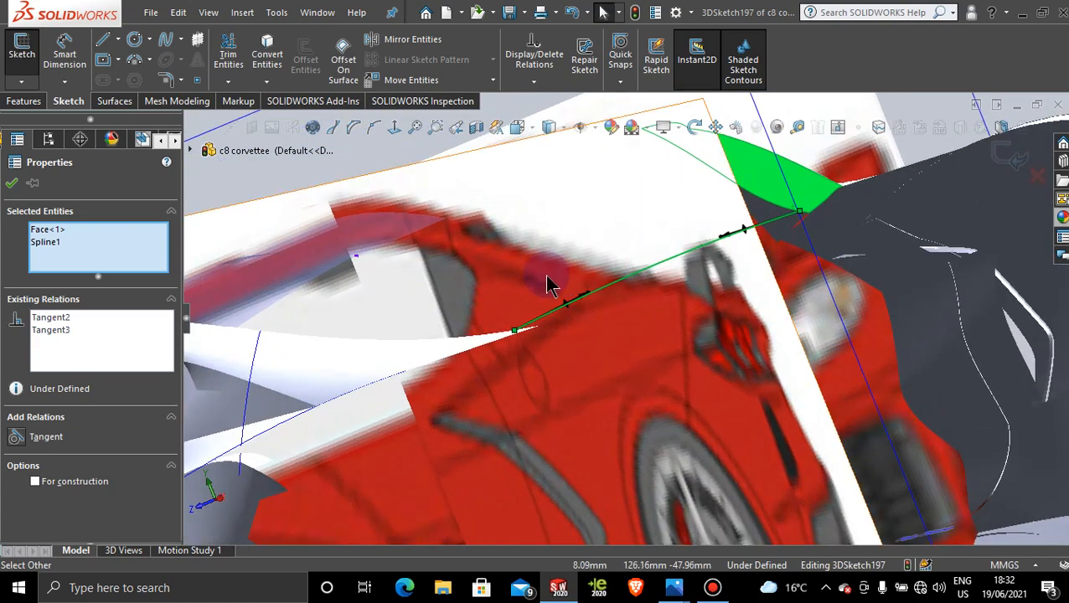
{"action": "scroll", "coordinate": [557, 281], "scroll_direction": "up", "scroll_amount": 1}
{"action": "middle_click_drag", "start_coordinate": [547, 276], "coordinate": [574, 305]}
{"action": "scroll", "coordinate": [717, 382], "scroll_direction": "up", "scroll_amount": 4}
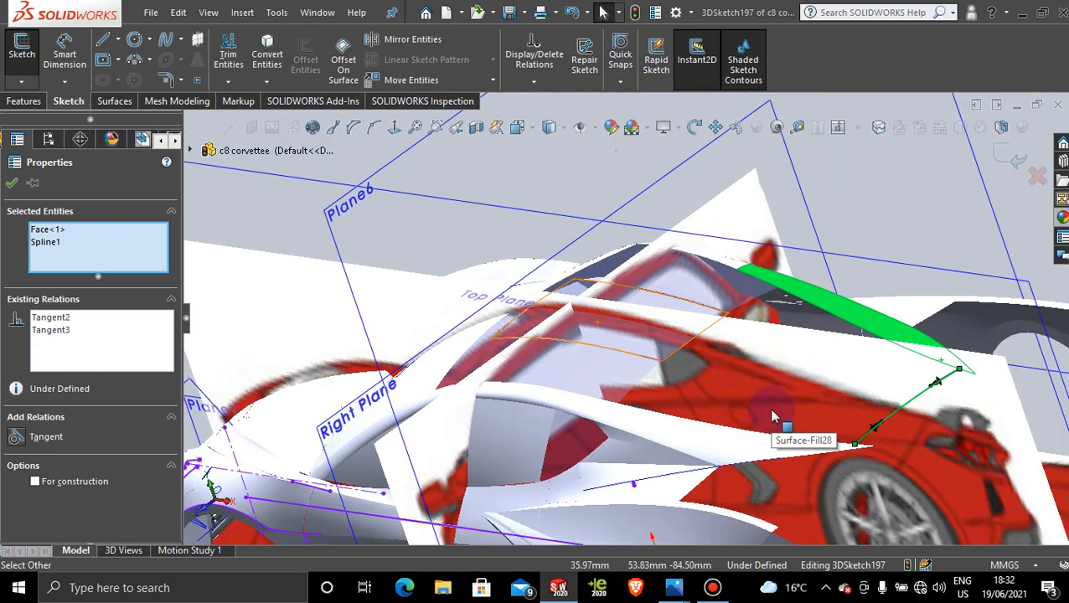
{"action": "middle_click_drag", "start_coordinate": [718, 378], "coordinate": [721, 388]}
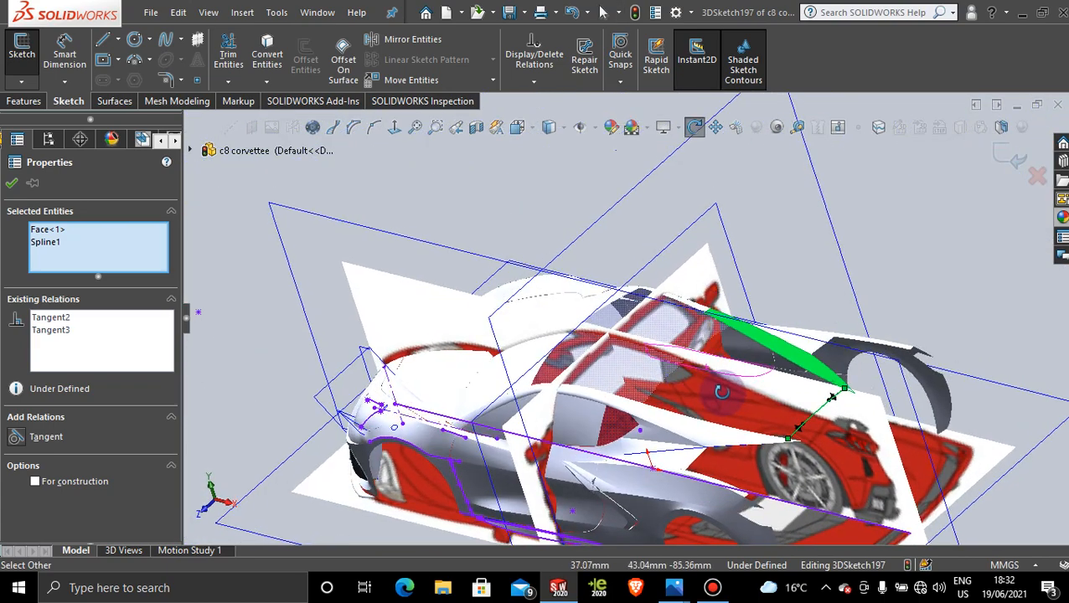
{"action": "left_click", "coordinate": [14, 188]}
Activate Display State-2 and inspect the cross spline and the opening behind the roof.
{"action": "left_click", "coordinate": [87, 511]}
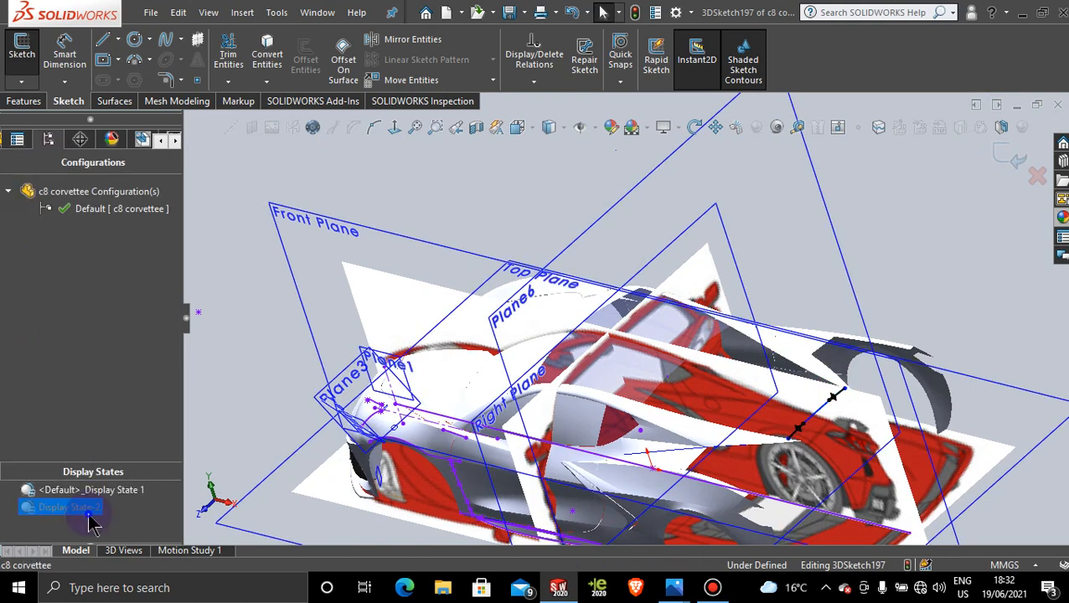
{"action": "double_click", "coordinate": [88, 513]}
{"action": "middle_click_drag", "start_coordinate": [874, 431], "coordinate": [842, 500]}
{"action": "scroll", "coordinate": [839, 498], "scroll_direction": "down", "scroll_amount": 5}
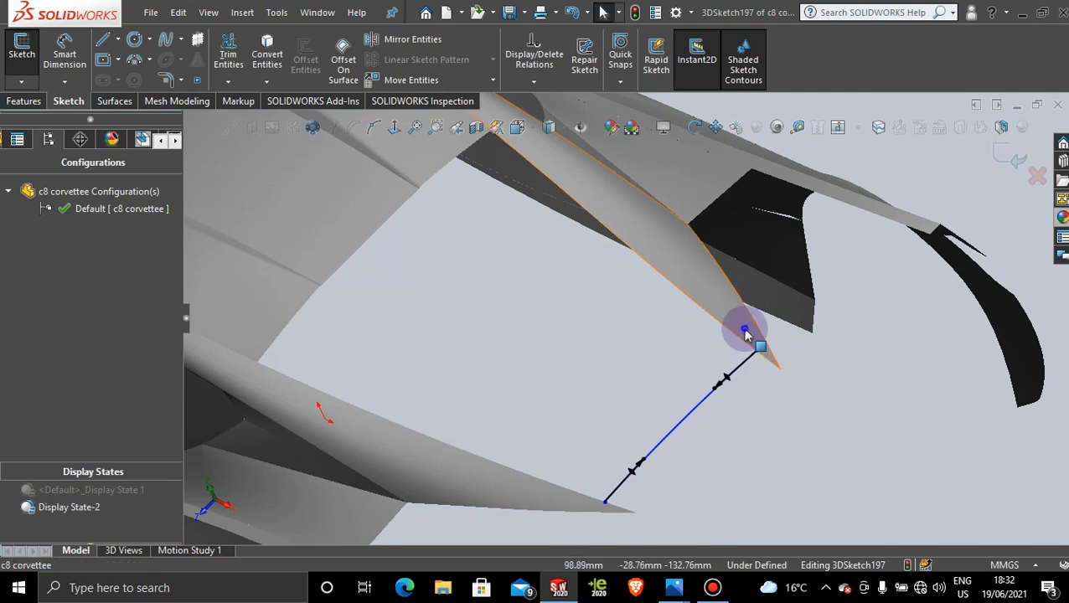
{"action": "left_click", "coordinate": [744, 373]}
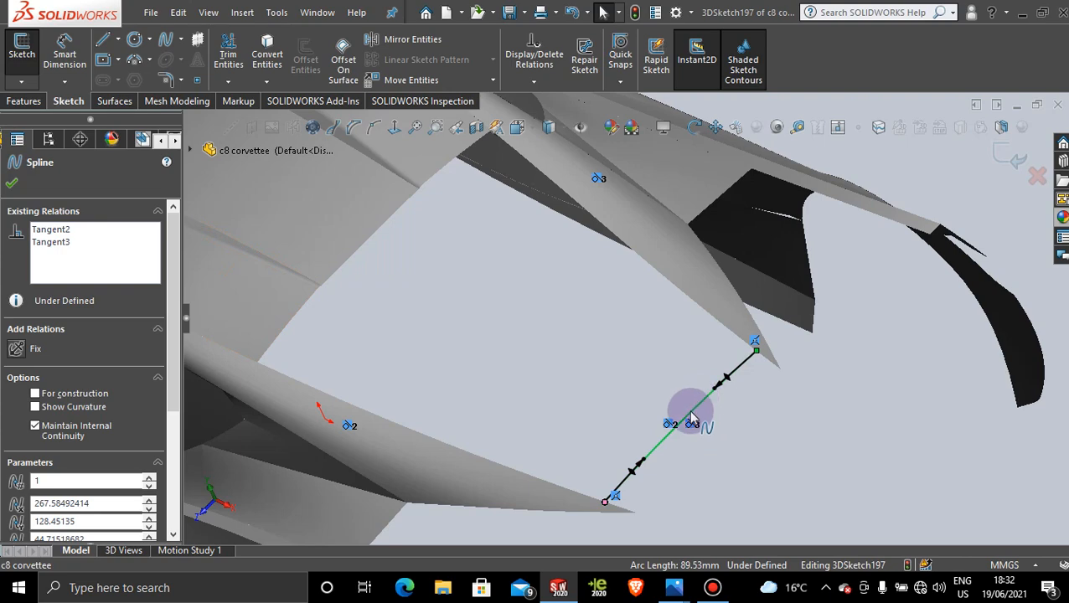
{"action": "left_click", "coordinate": [10, 186]}
{"action": "left_click", "coordinate": [451, 309]}
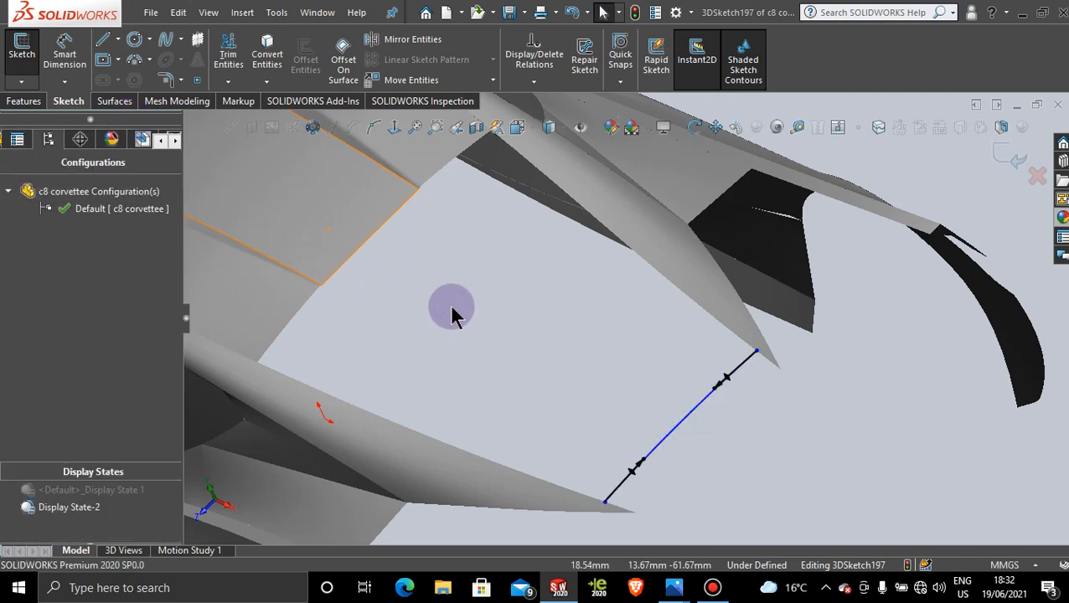
{"action": "middle_click_drag", "start_coordinate": [451, 308], "coordinate": [511, 315]}
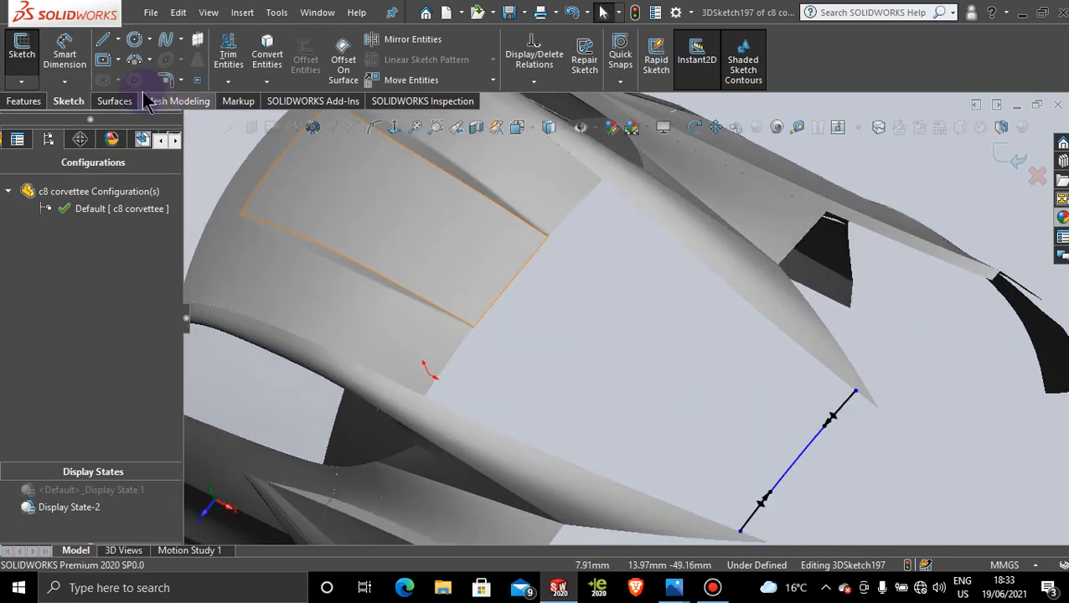
Finish the 3D sketch containing the cross spline.
{"action": "left_click", "coordinate": [114, 102]}
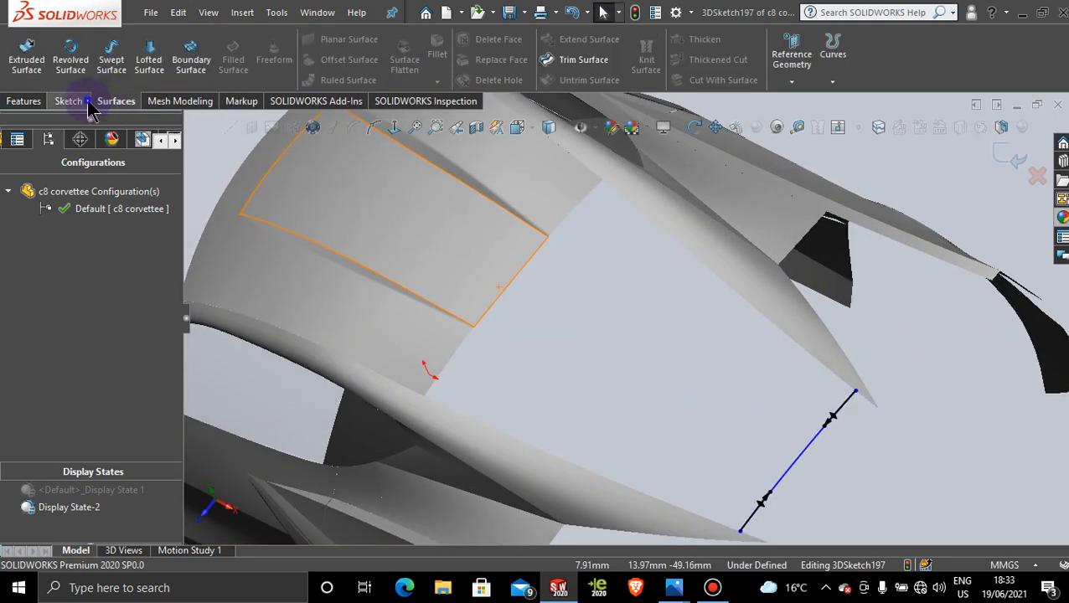
{"action": "left_click", "coordinate": [70, 102]}
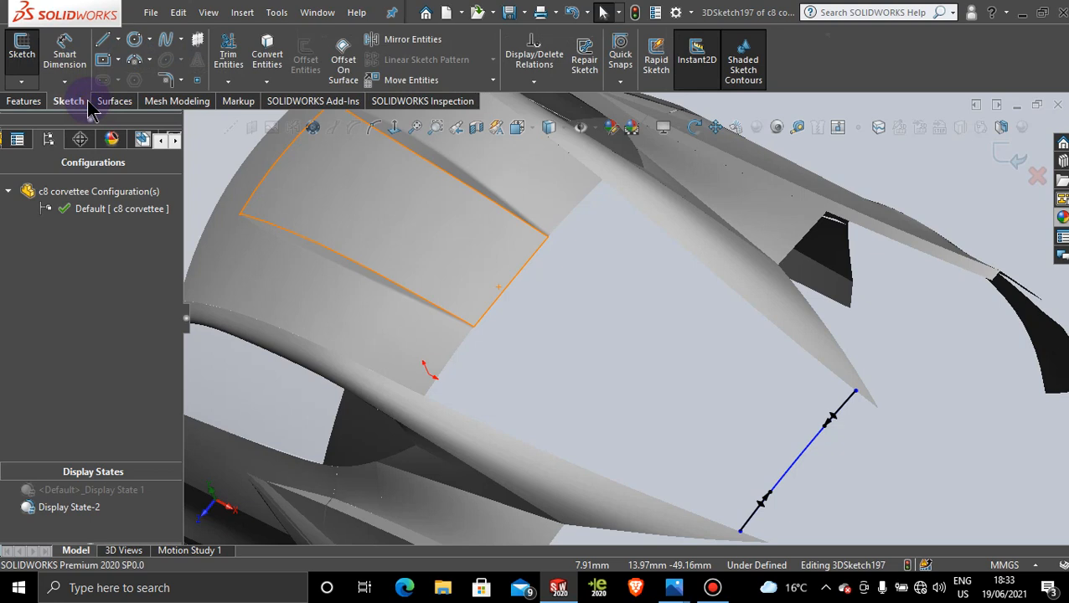
{"action": "left_click", "coordinate": [1000, 156]}
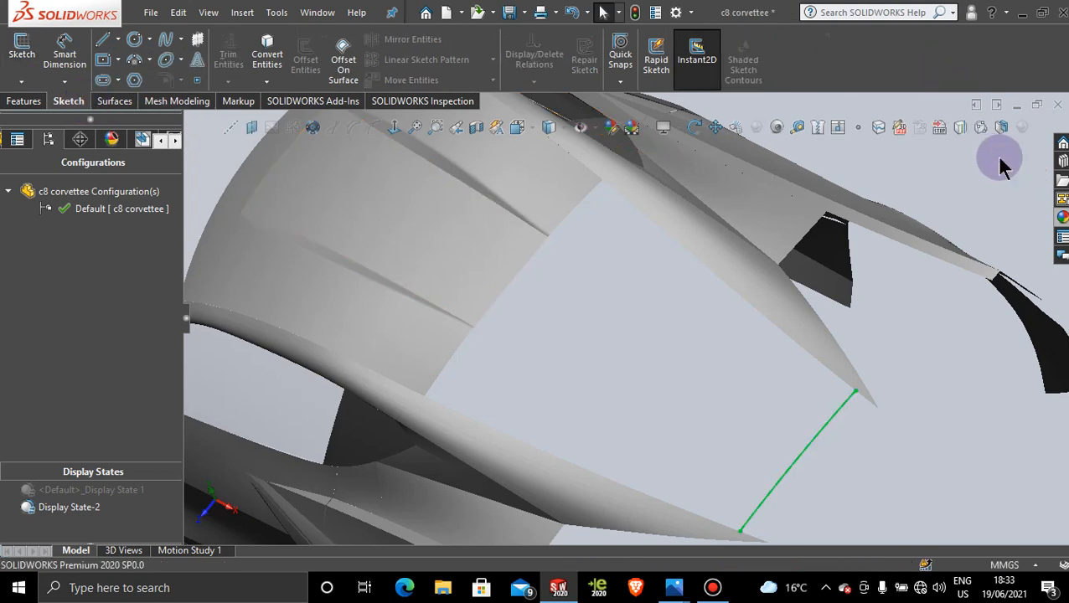
Start a new 3D sketch and select the far outer edge, far groove edge and middle edge of the roof's rear for Convert Entities.
{"action": "left_click", "coordinate": [21, 83]}
{"action": "left_click", "coordinate": [30, 114]}
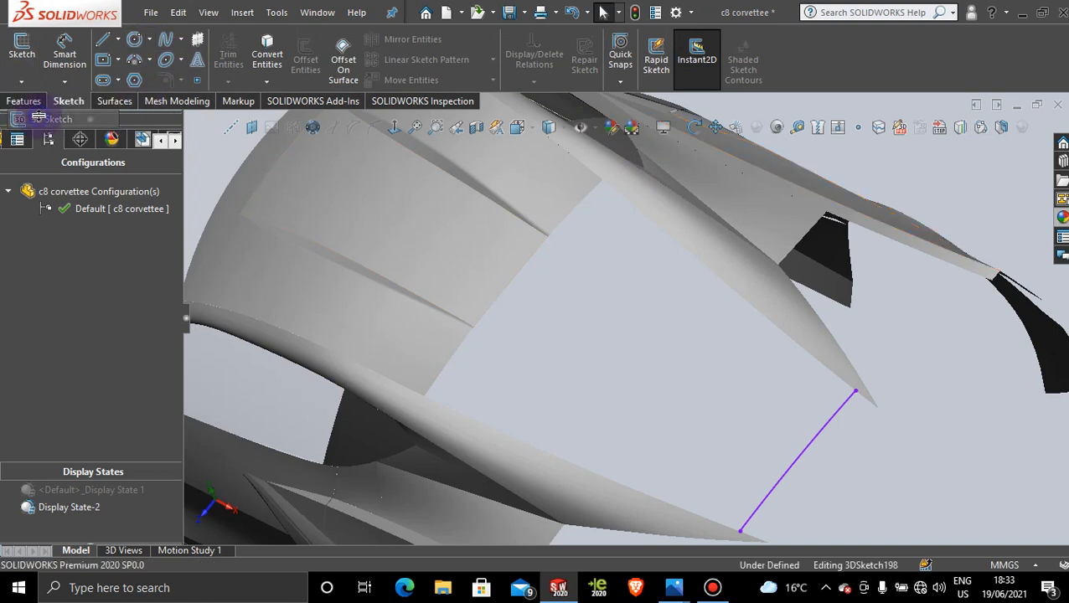
{"action": "left_click", "coordinate": [273, 53]}
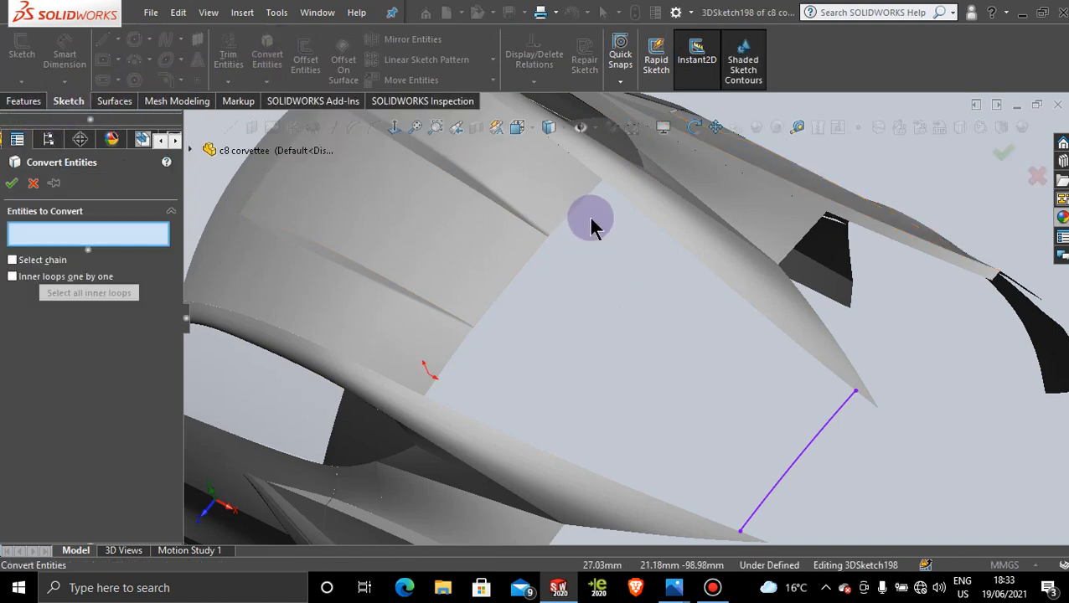
{"action": "left_click_drag", "start_coordinate": [593, 216], "coordinate": [491, 384]}
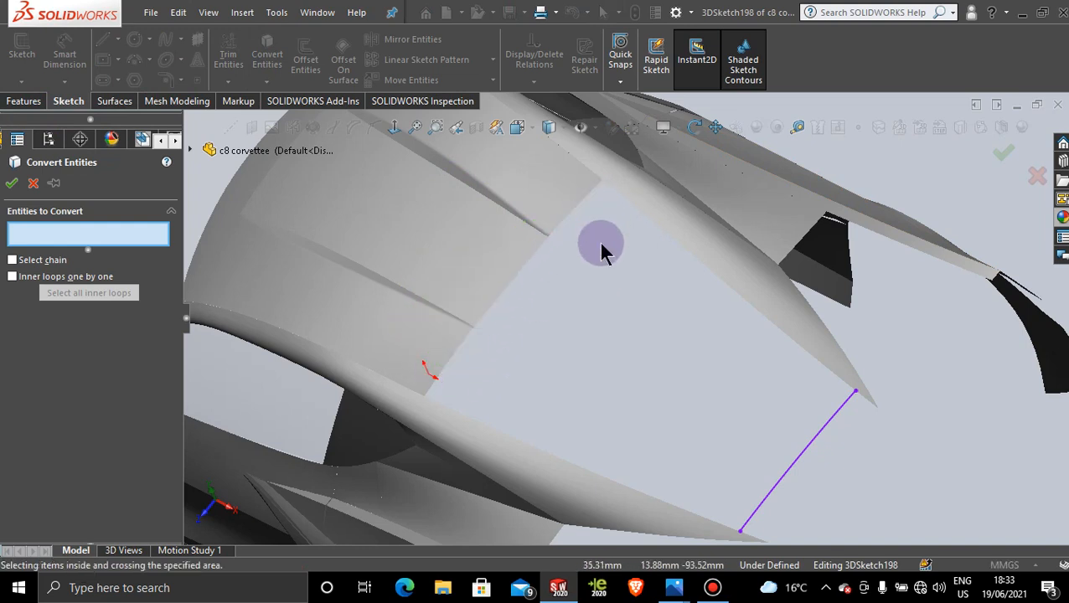
{"action": "scroll", "coordinate": [598, 243], "scroll_direction": "down", "scroll_amount": 5}
{"action": "left_click", "coordinate": [517, 201]}
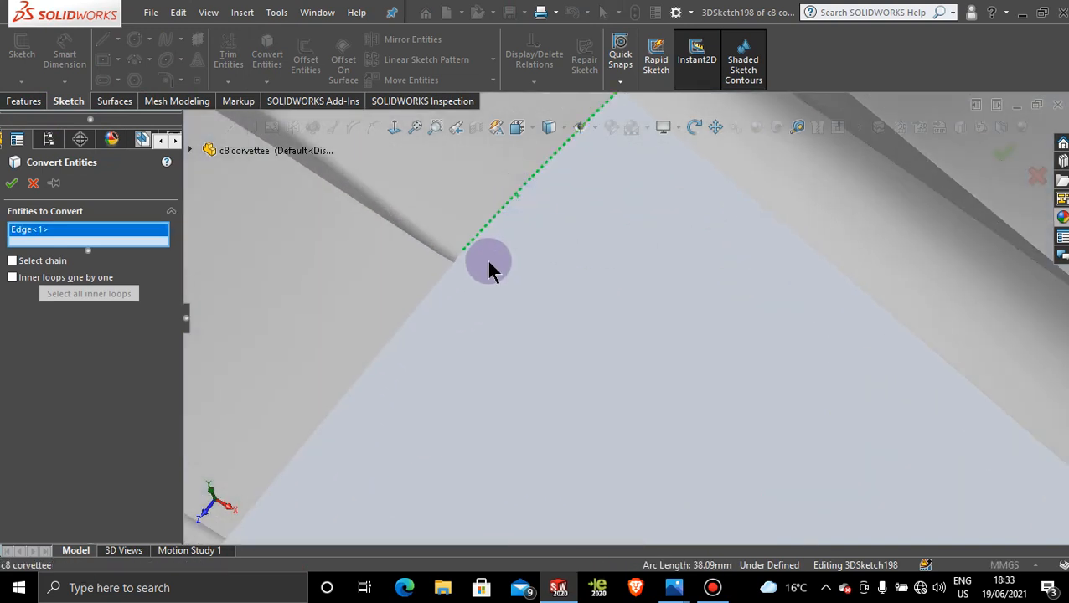
{"action": "left_click", "coordinate": [486, 285]}
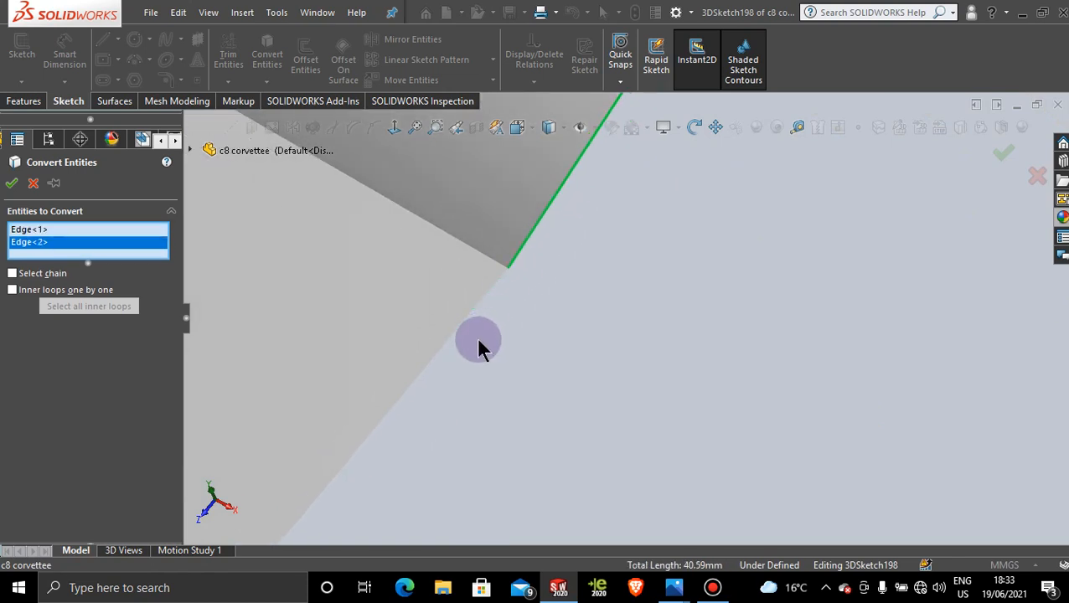
{"action": "left_click", "coordinate": [496, 282]}
{"action": "scroll", "coordinate": [518, 270], "scroll_direction": "down", "scroll_amount": 9}
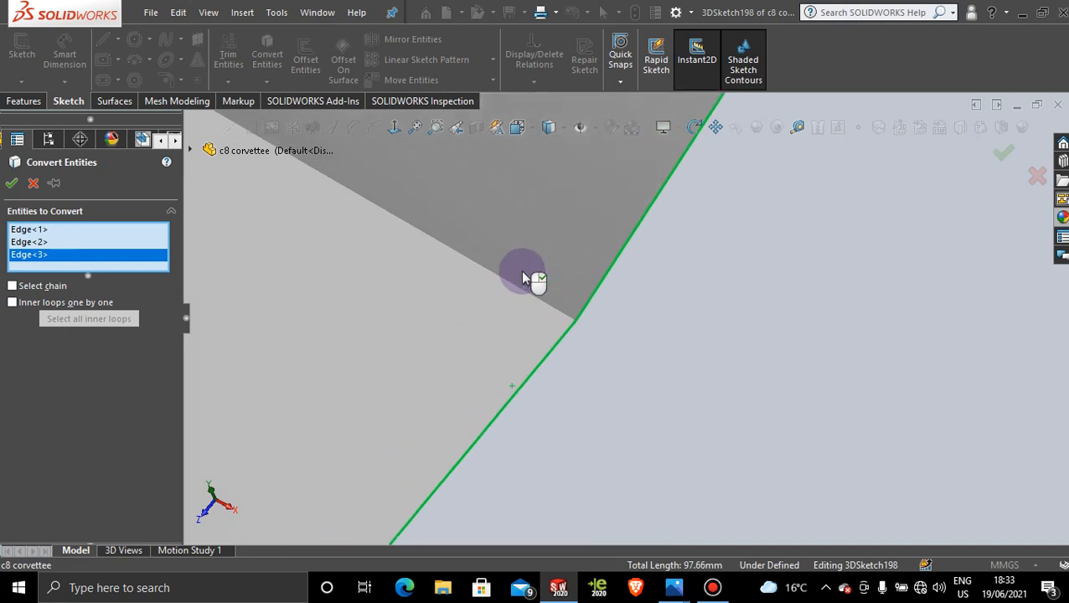
{"action": "scroll", "coordinate": [618, 379], "scroll_direction": "up", "scroll_amount": 5}
{"action": "scroll", "coordinate": [618, 380], "scroll_direction": "up", "scroll_amount": 5}
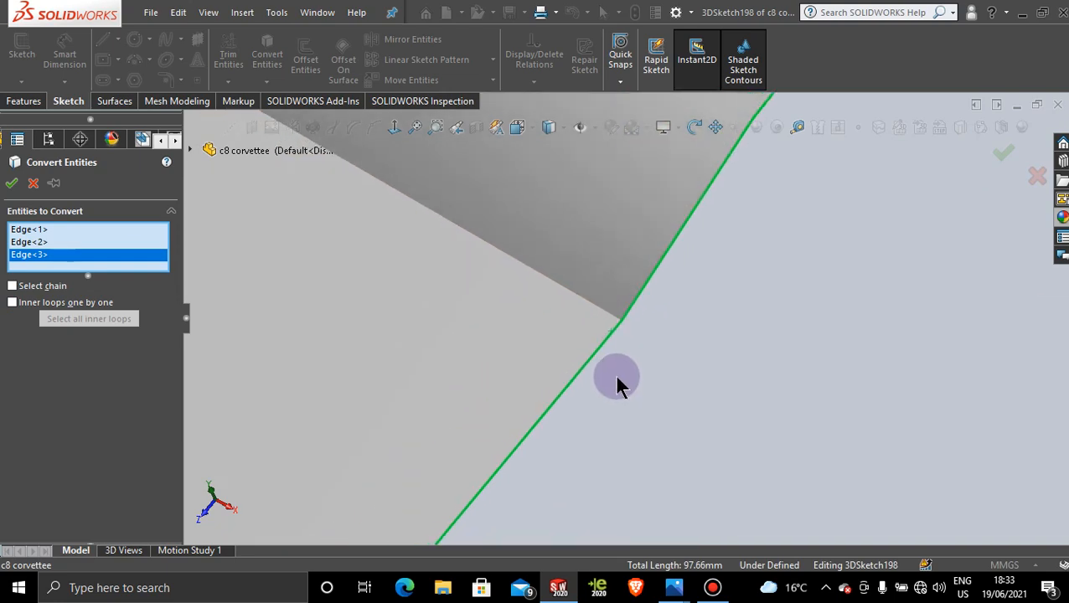
{"action": "scroll", "coordinate": [607, 390], "scroll_direction": "up", "scroll_amount": 2}
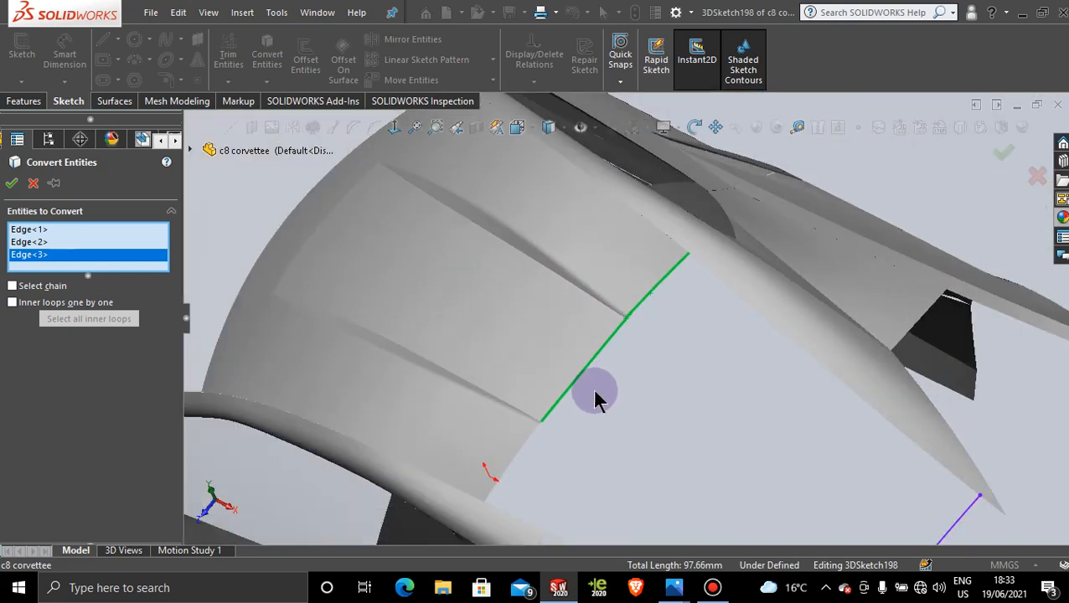
Add the near groove edge and near outer edge of the roof's rear to the selection and convert all five edges.
{"action": "scroll", "coordinate": [596, 401], "scroll_direction": "down", "scroll_amount": 8}
{"action": "scroll", "coordinate": [545, 327], "scroll_direction": "down", "scroll_amount": 2}
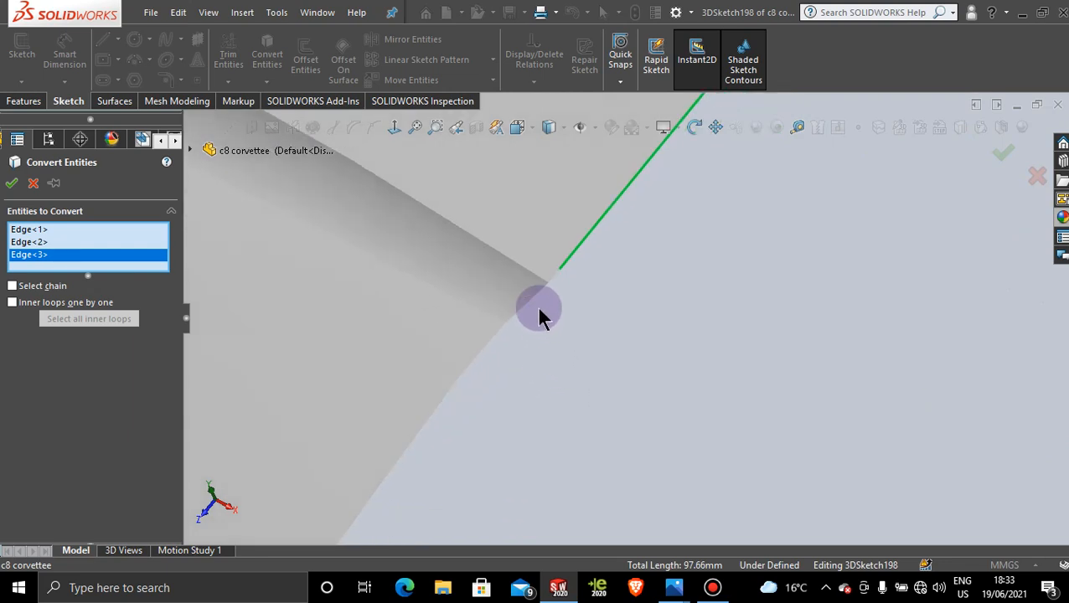
{"action": "left_click", "coordinate": [538, 304]}
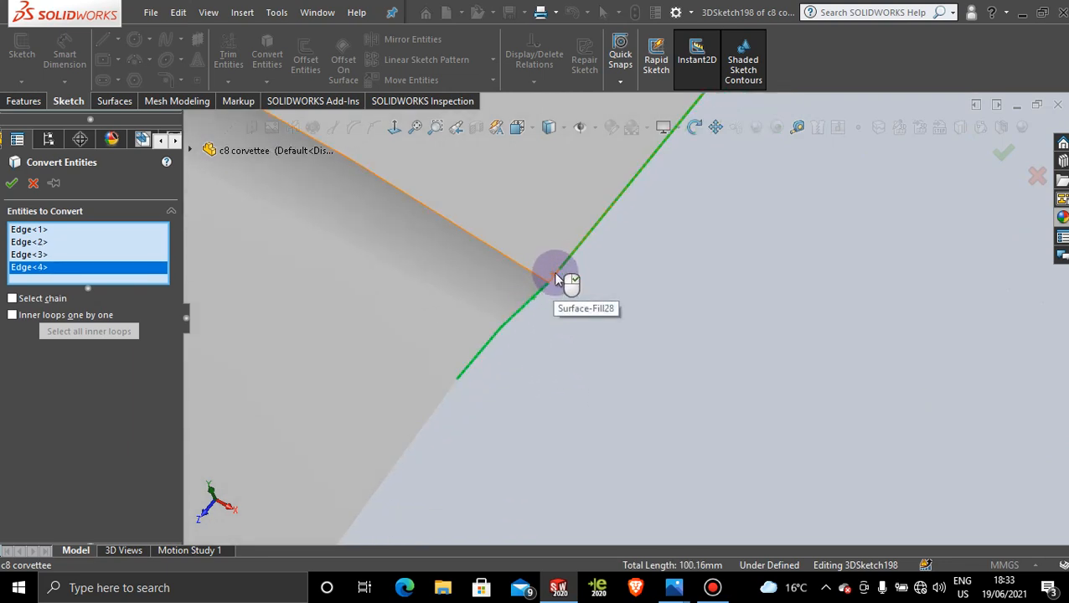
{"action": "middle_click_drag", "start_coordinate": [566, 291], "coordinate": [602, 273]}
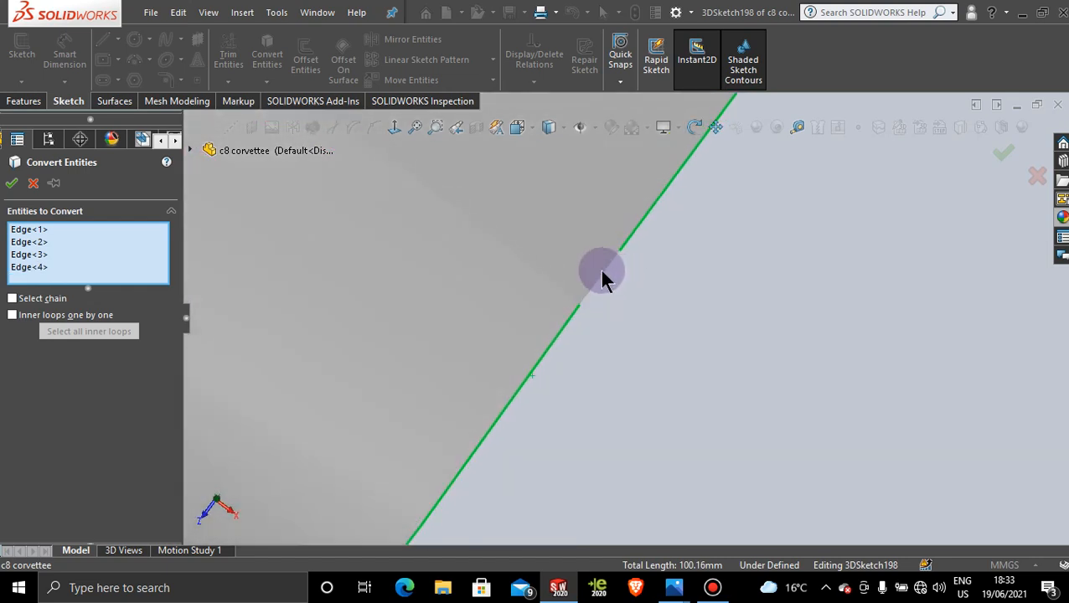
{"action": "scroll", "coordinate": [640, 335], "scroll_direction": "up", "scroll_amount": 5}
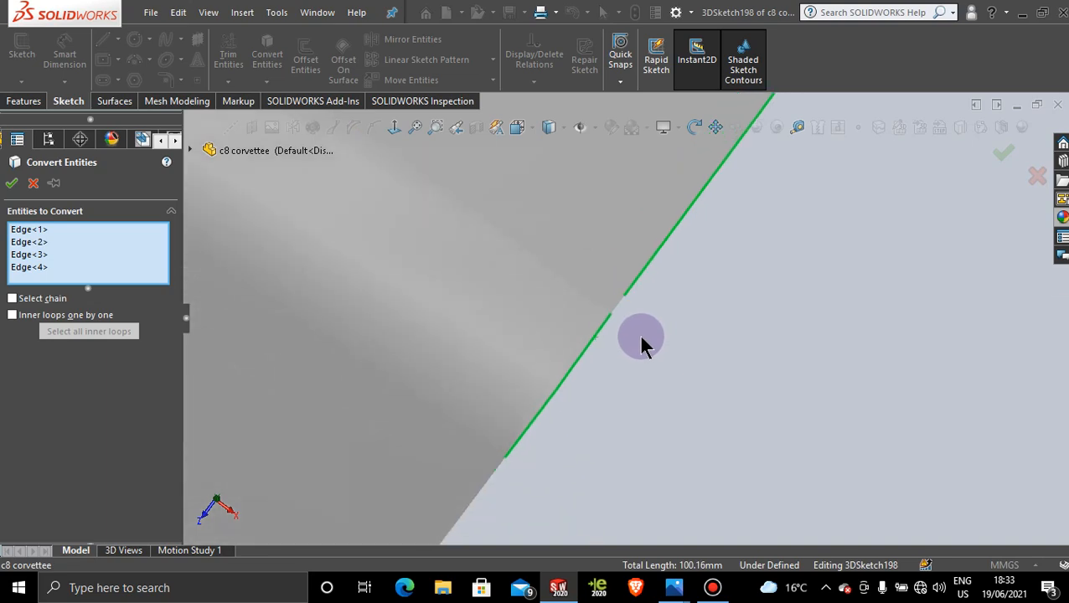
{"action": "scroll", "coordinate": [641, 335], "scroll_direction": "up", "scroll_amount": 5}
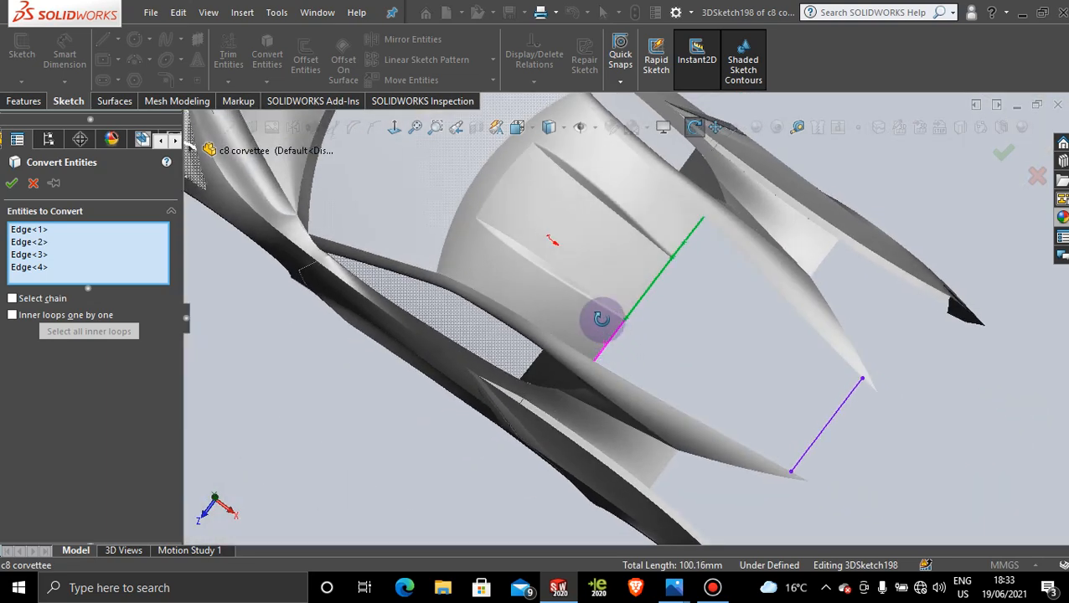
{"action": "scroll", "coordinate": [627, 365], "scroll_direction": "down", "scroll_amount": 6}
{"action": "scroll", "coordinate": [618, 289], "scroll_direction": "down", "scroll_amount": 3}
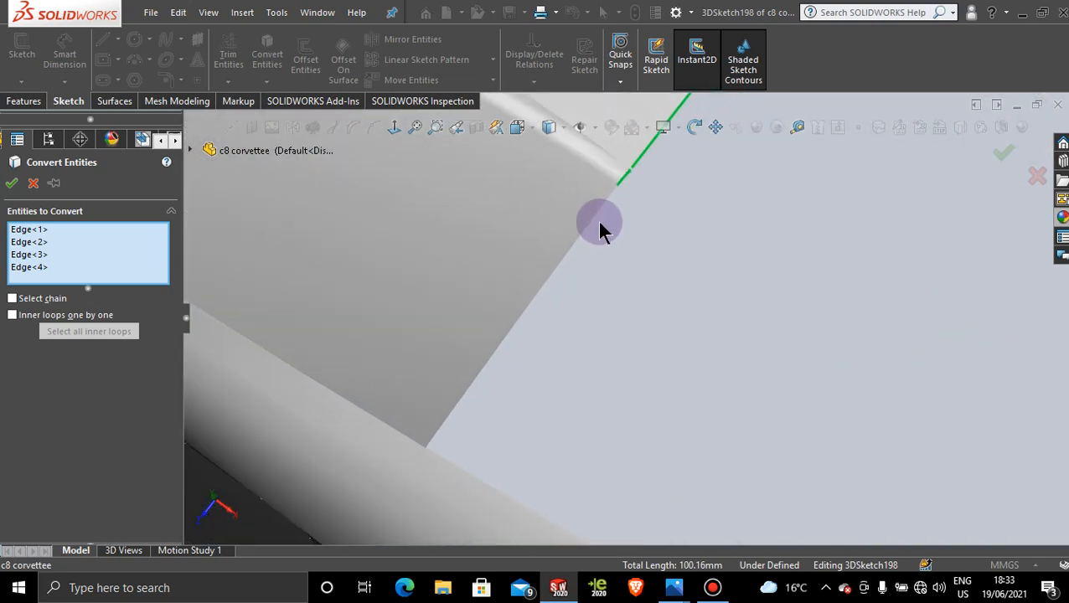
{"action": "left_click", "coordinate": [589, 223]}
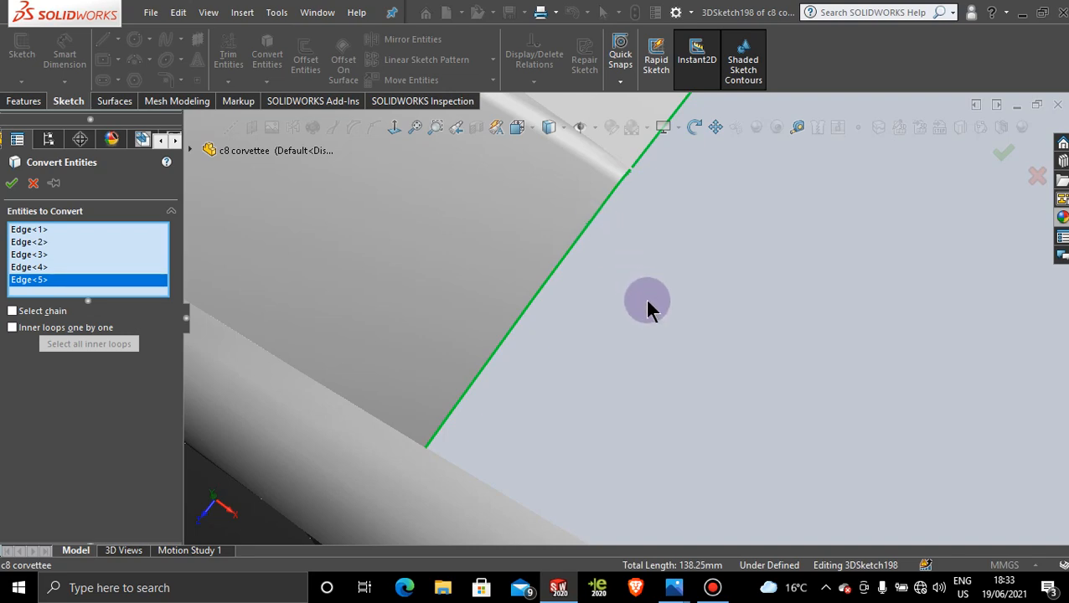
{"action": "scroll", "coordinate": [647, 301], "scroll_direction": "up", "scroll_amount": 4}
{"action": "scroll", "coordinate": [665, 251], "scroll_direction": "up", "scroll_amount": 5}
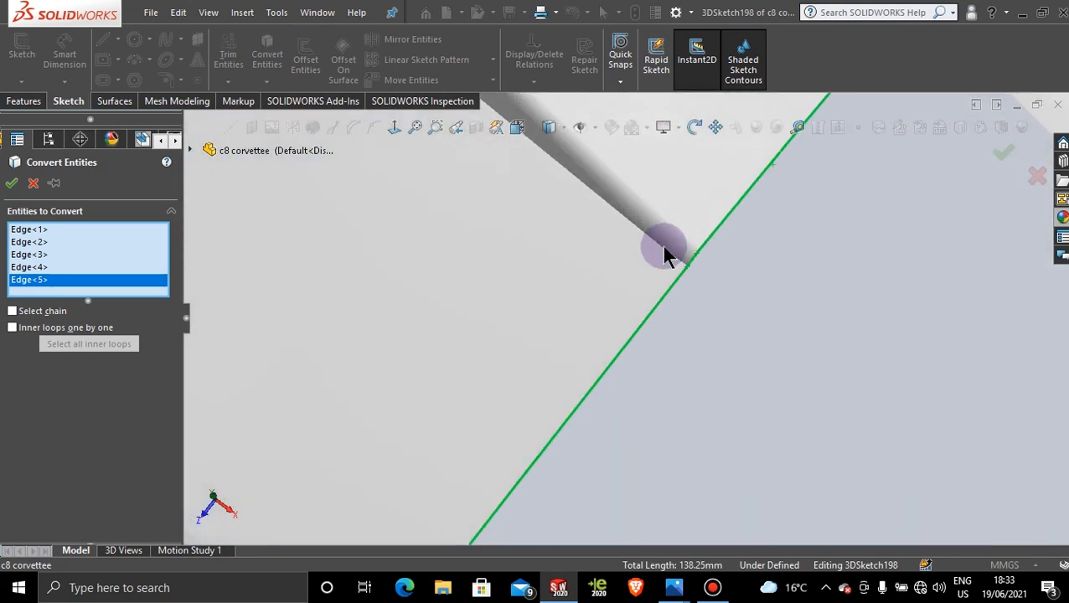
{"action": "scroll", "coordinate": [696, 378], "scroll_direction": "up", "scroll_amount": 5}
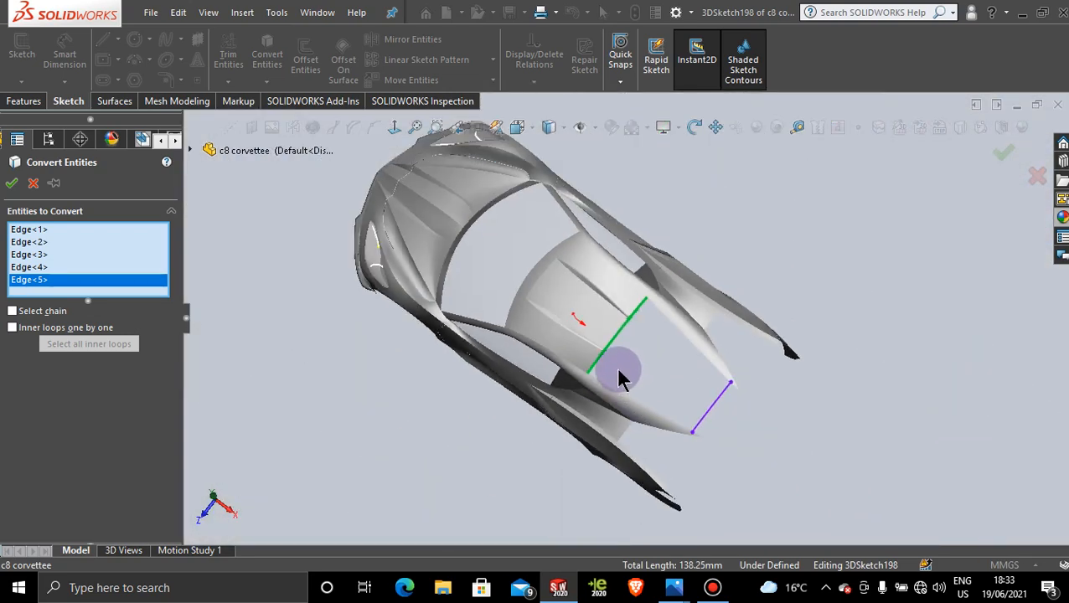
{"action": "middle_click_drag", "start_coordinate": [621, 374], "coordinate": [605, 306]}
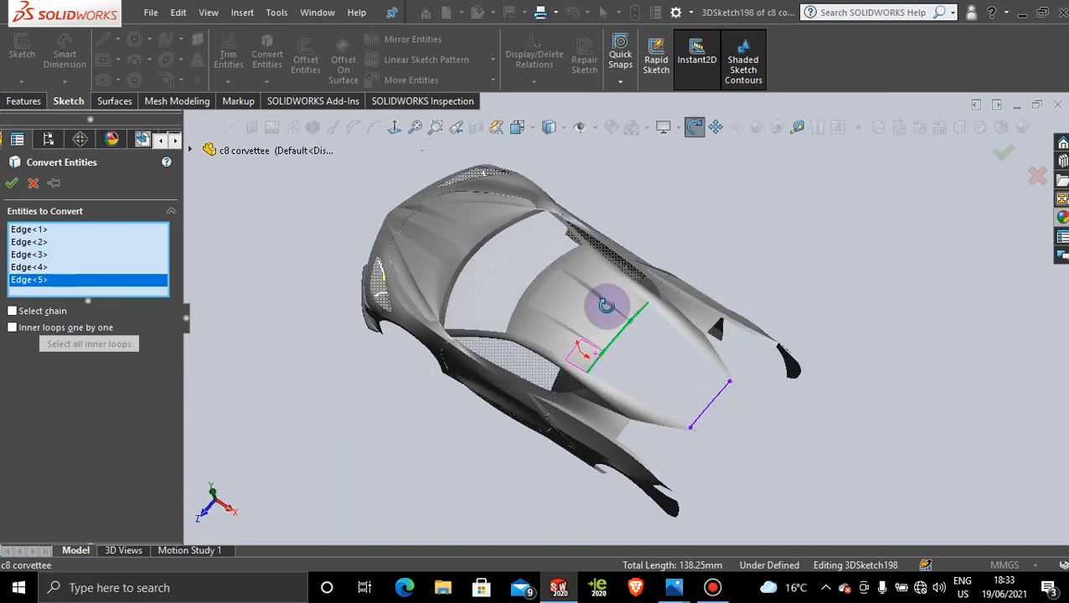
{"action": "left_click", "coordinate": [12, 185]}
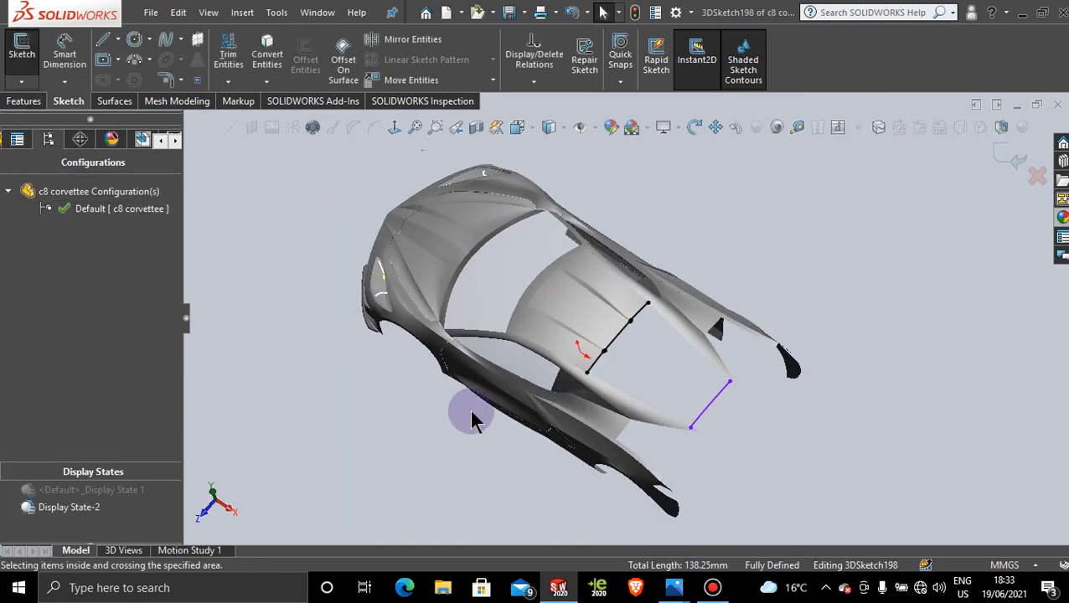
Bridge the small gap between the converted edges at the roof groove with a short two-point spline.
{"action": "scroll", "coordinate": [628, 359], "scroll_direction": "down", "scroll_amount": 5}
{"action": "scroll", "coordinate": [635, 239], "scroll_direction": "down", "scroll_amount": 3}
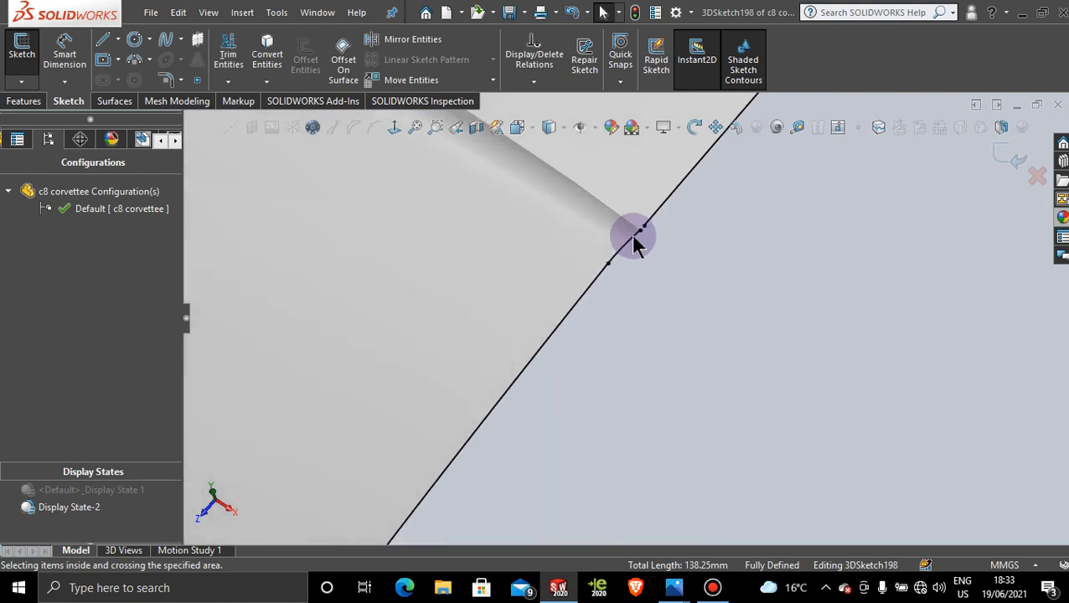
{"action": "mouse_move", "coordinate": [635, 239]}
{"action": "middle_mouse_down"}
{"action": "mouse_move", "coordinate": [646, 239]}
{"action": "mouse_move", "coordinate": [635, 282]}
{"action": "mouse_move", "coordinate": [561, 331]}
{"action": "middle_mouse_up"}
{"action": "scroll", "coordinate": [561, 326], "scroll_direction": "down", "scroll_amount": 3}
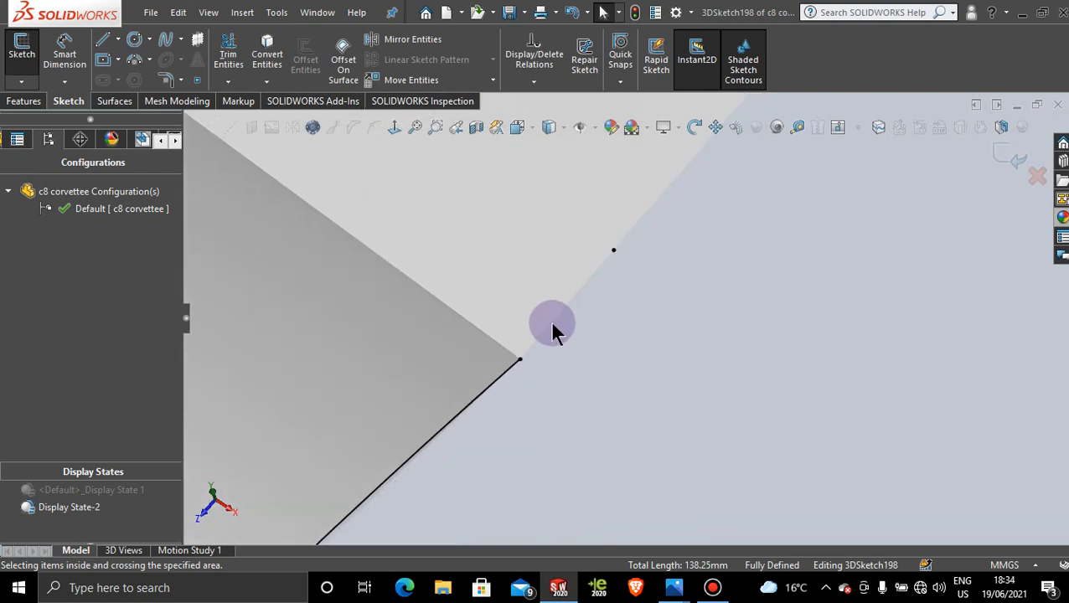
{"action": "scroll", "coordinate": [501, 263], "scroll_direction": "up", "scroll_amount": 2}
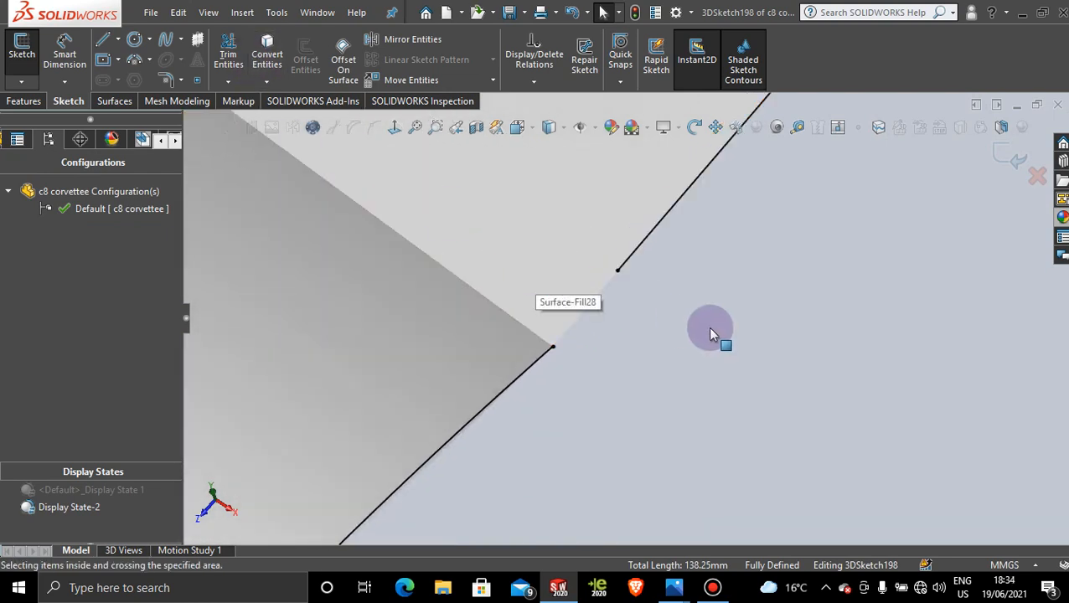
{"action": "left_click", "coordinate": [170, 44]}
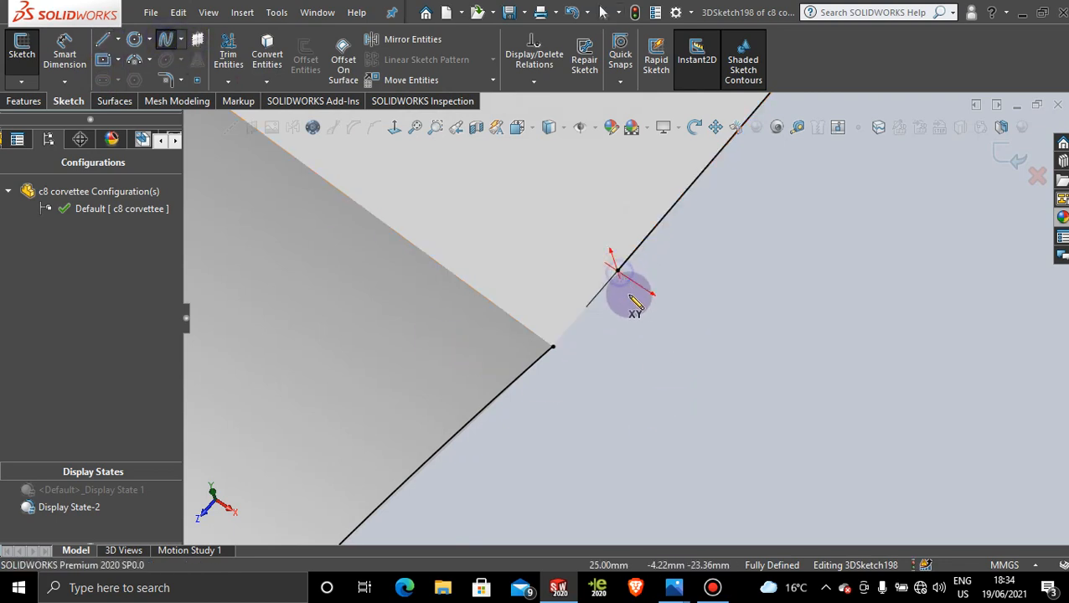
{"action": "left_click", "coordinate": [587, 307]}
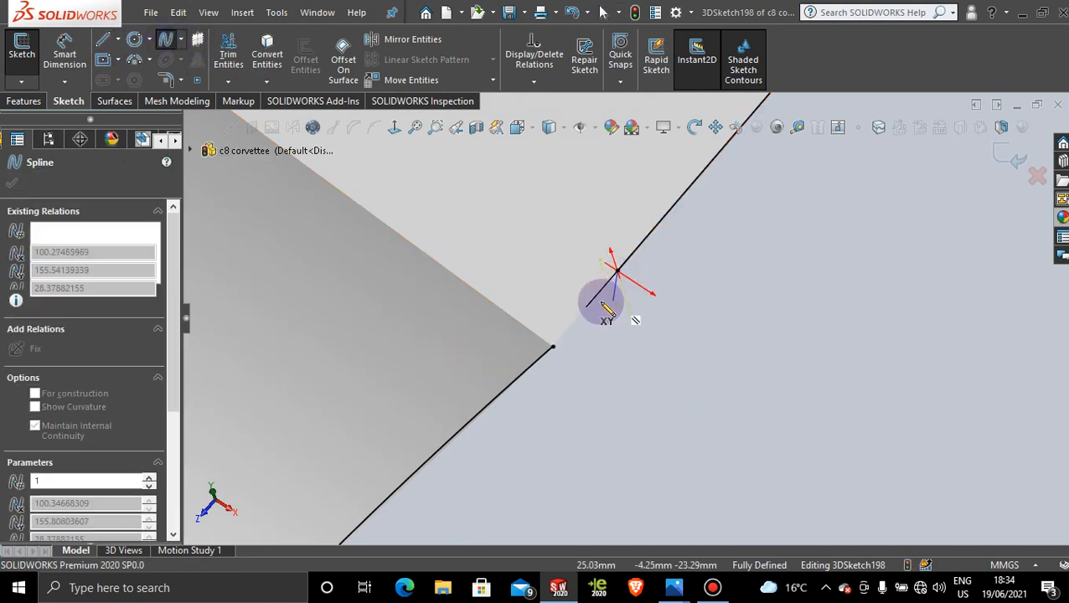
{"action": "left_click", "coordinate": [553, 347]}
{"action": "key", "text": "Escape"}
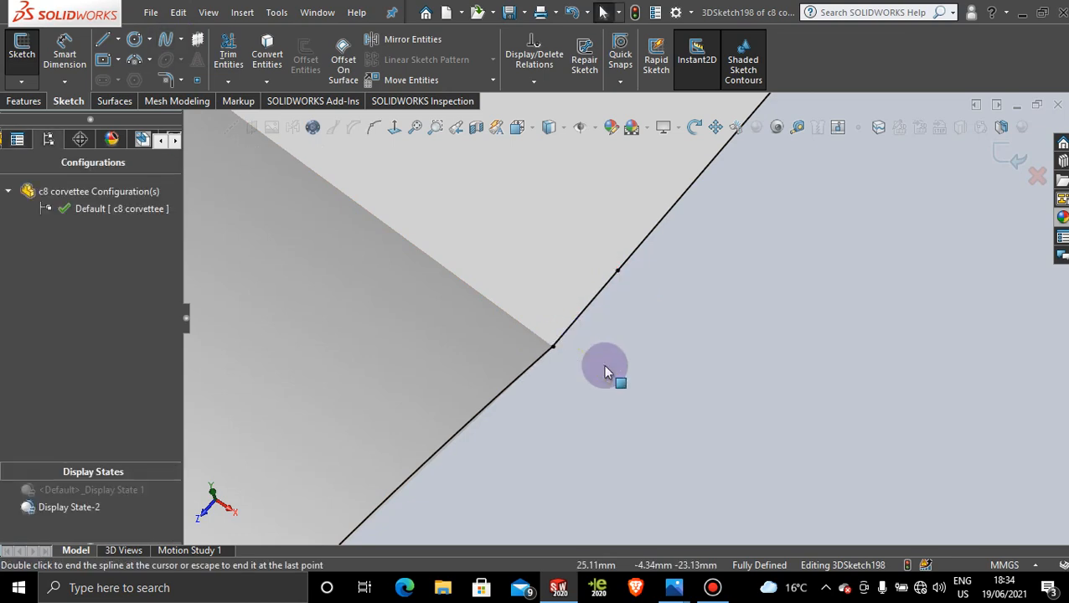
Sketch a multi-point spline along the far side panel's inner edge, from the roof's rear corner to the cross spline's far endpoint.
{"action": "scroll", "coordinate": [605, 366], "scroll_direction": "up", "scroll_amount": 12}
{"action": "scroll", "coordinate": [607, 370], "scroll_direction": "up", "scroll_amount": 5}
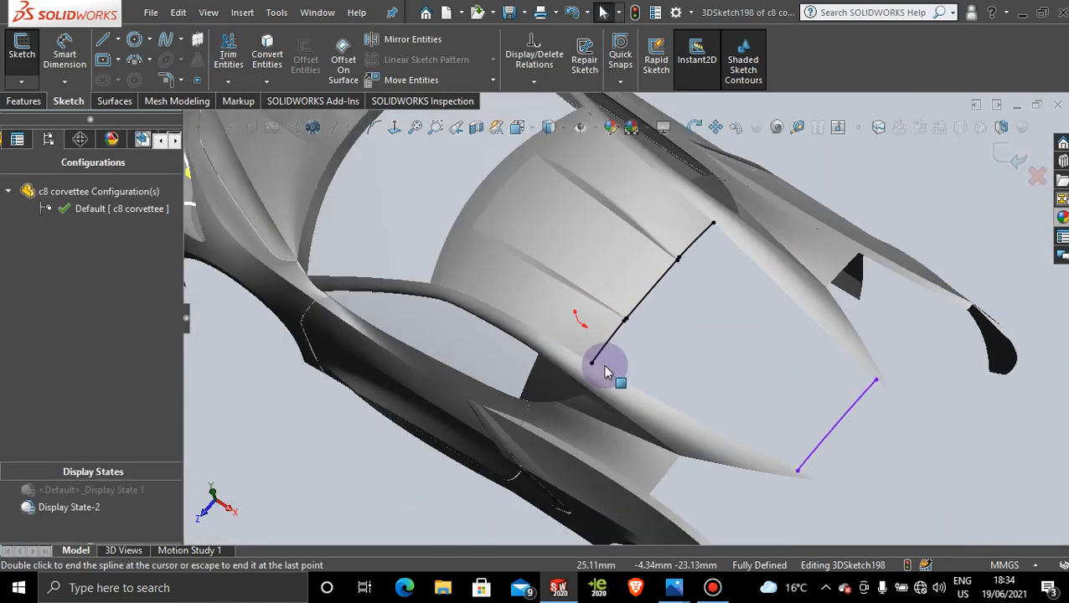
{"action": "mouse_move", "coordinate": [675, 382]}
{"action": "middle_mouse_down"}
{"action": "mouse_move", "coordinate": [635, 346]}
{"action": "mouse_move", "coordinate": [697, 367]}
{"action": "mouse_move", "coordinate": [698, 381]}
{"action": "mouse_move", "coordinate": [711, 329]}
{"action": "mouse_move", "coordinate": [686, 357]}
{"action": "middle_mouse_up"}
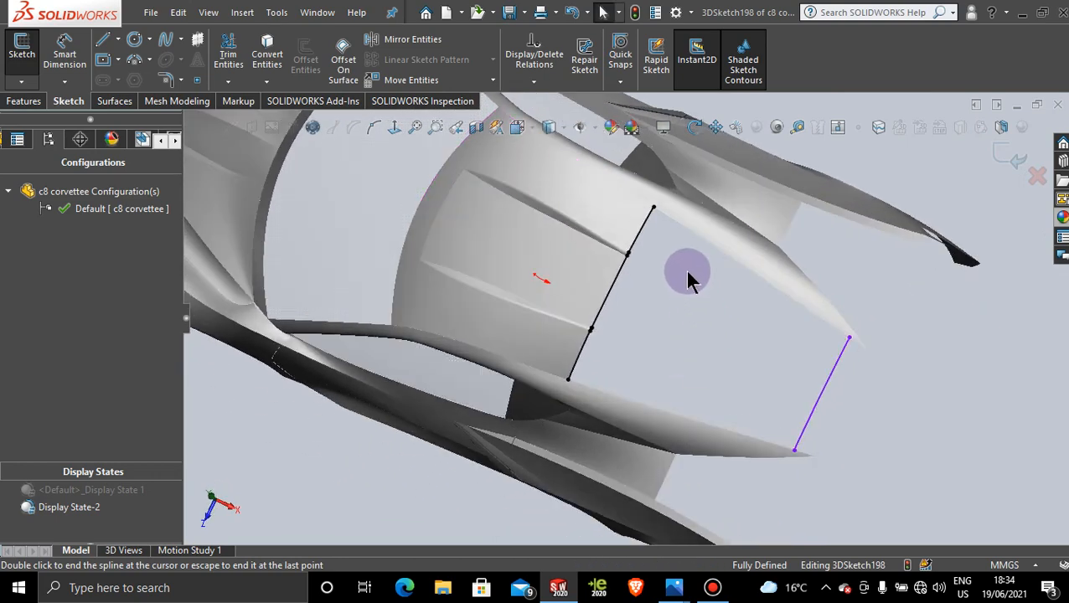
{"action": "scroll", "coordinate": [682, 264], "scroll_direction": "down", "scroll_amount": 3}
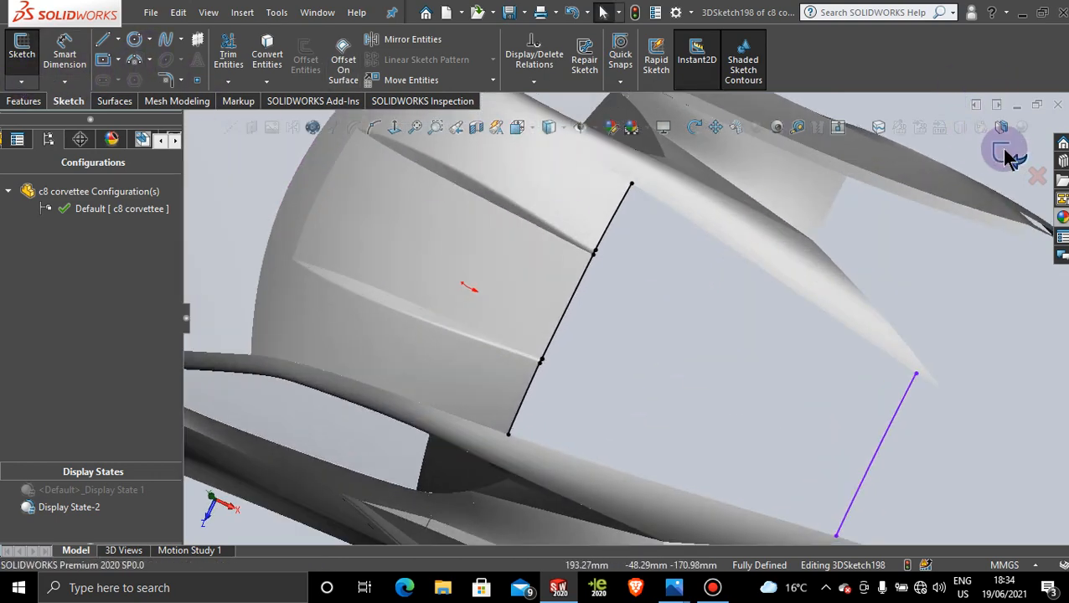
{"action": "left_click", "coordinate": [167, 43]}
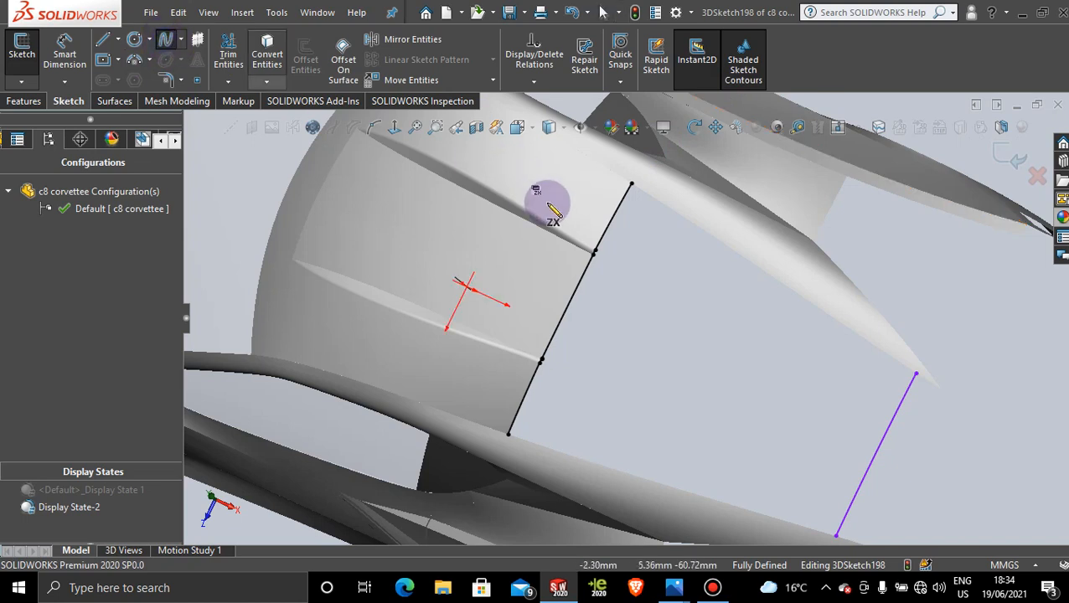
{"action": "left_click", "coordinate": [632, 184]}
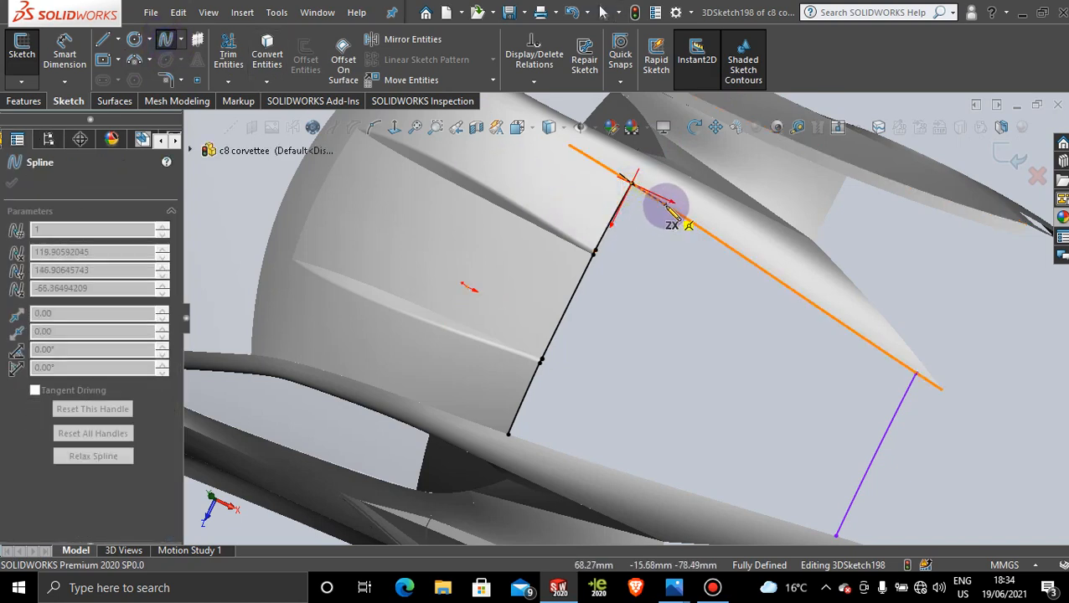
{"action": "left_click", "coordinate": [712, 237]}
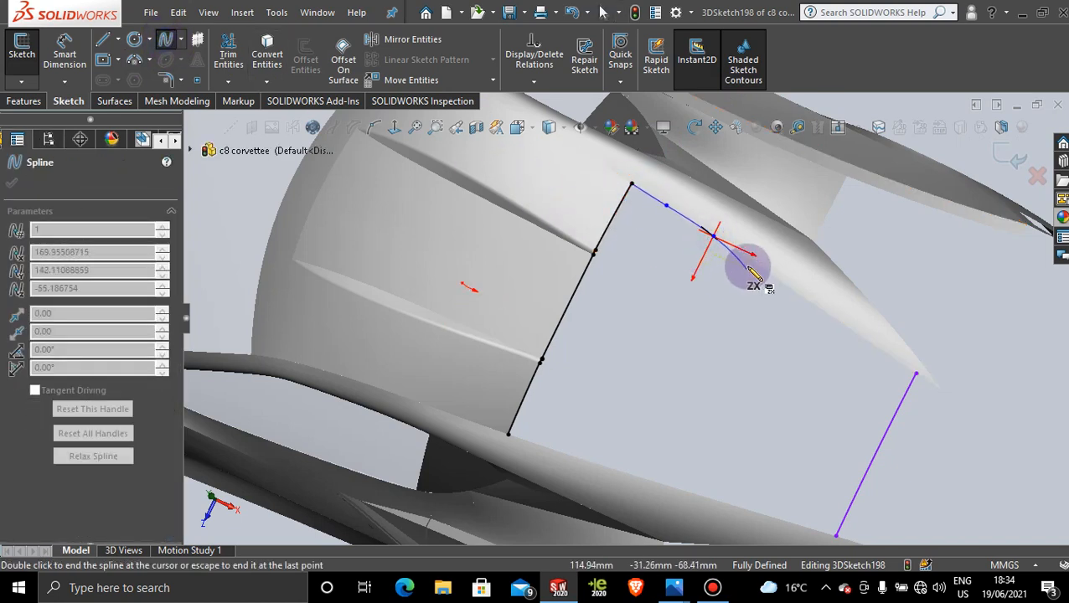
{"action": "left_click", "coordinate": [753, 263]}
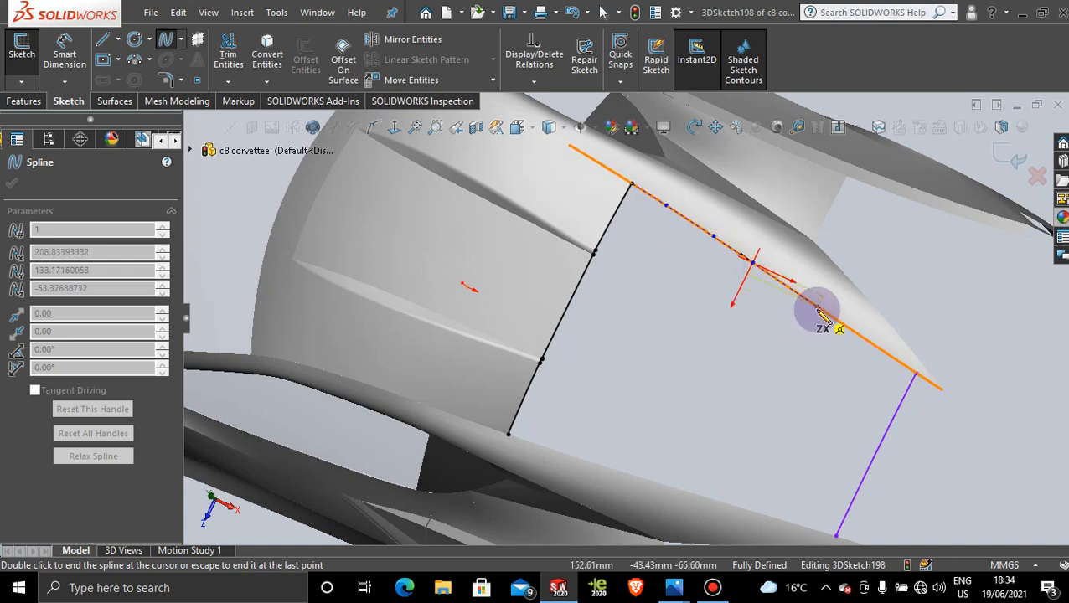
{"action": "left_click", "coordinate": [818, 307]}
{"action": "left_click", "coordinate": [868, 341]}
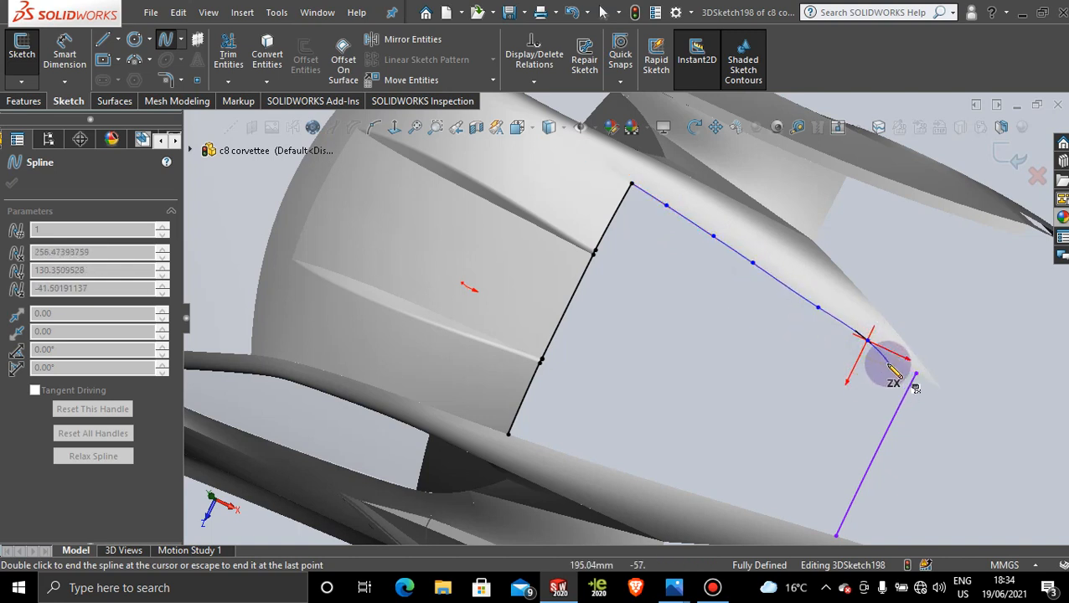
{"action": "scroll", "coordinate": [895, 362], "scroll_direction": "down", "scroll_amount": 4}
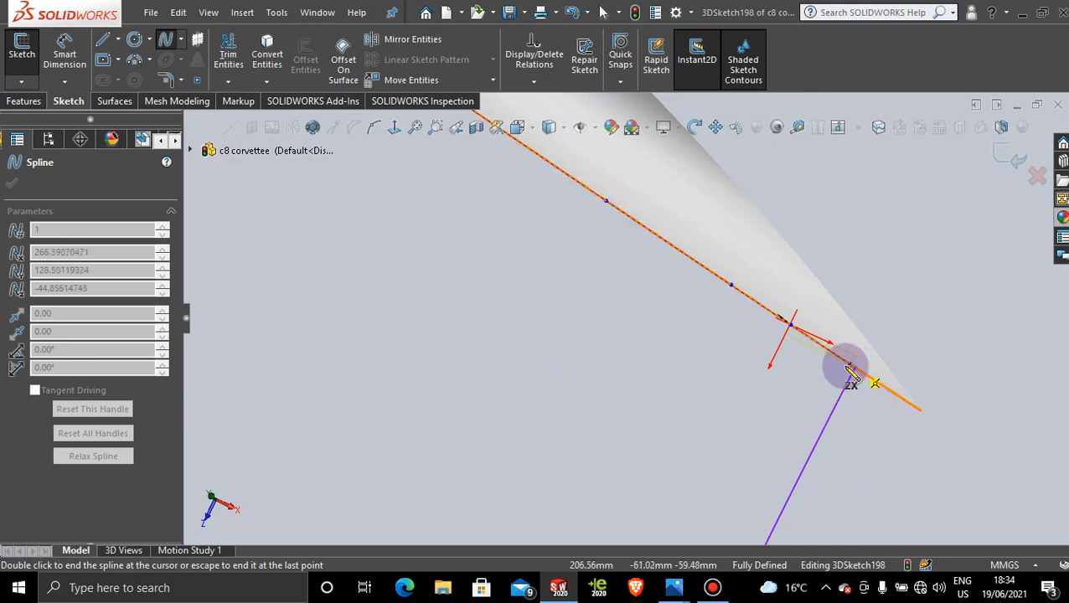
{"action": "left_click", "coordinate": [830, 352]}
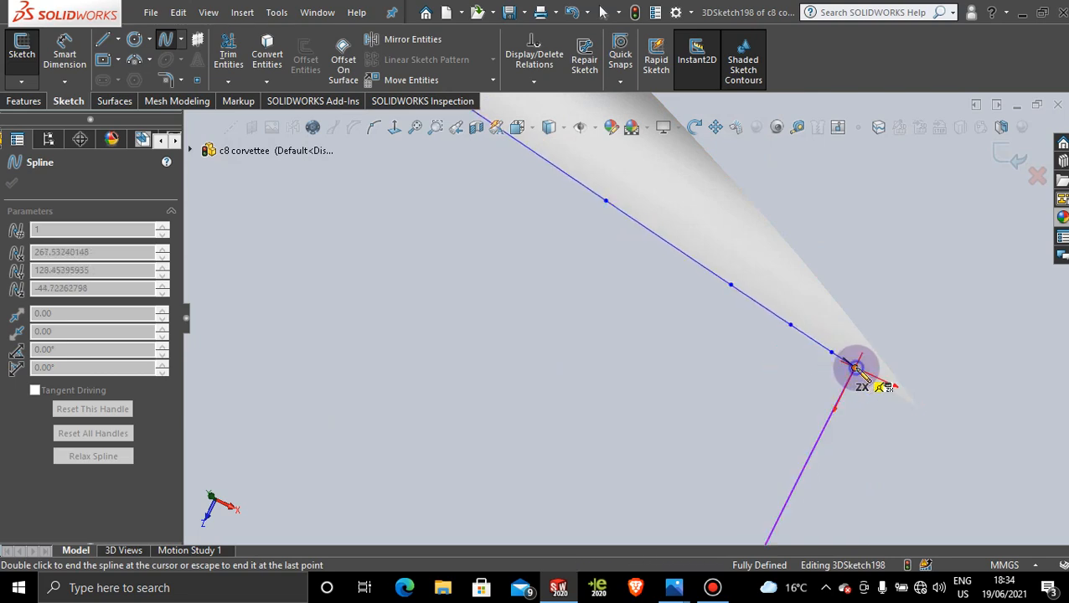
{"action": "left_click", "coordinate": [855, 369]}
{"action": "key", "text": "Escape"}
Sketch a multi-point spline along the near side panel's inner edge, from the roof's rear corner to the cross spline's near endpoint.
{"action": "scroll", "coordinate": [612, 363], "scroll_direction": "up", "scroll_amount": 9}
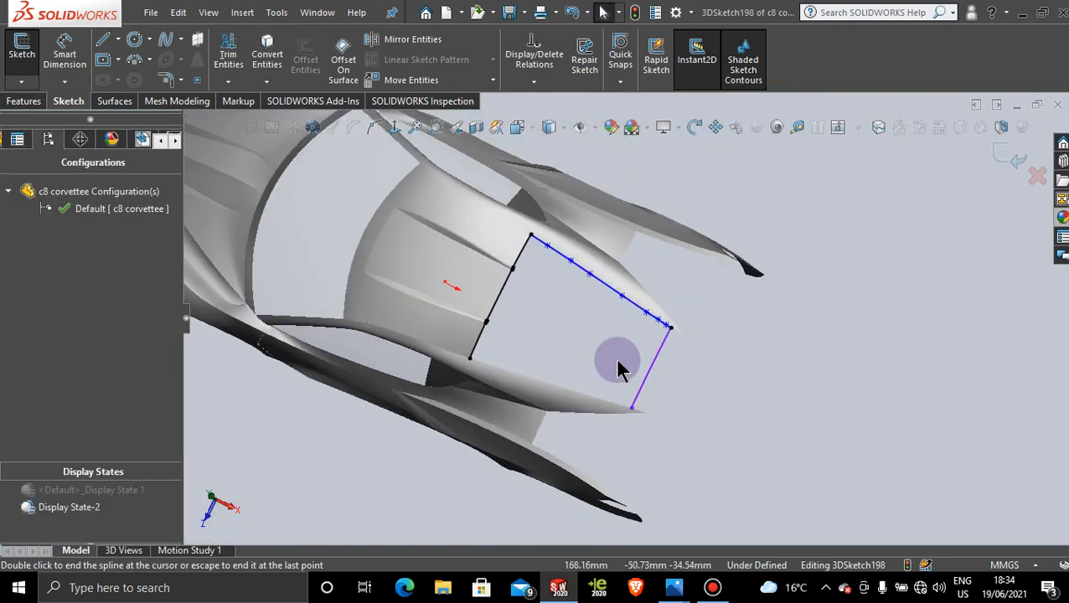
{"action": "scroll", "coordinate": [521, 381], "scroll_direction": "down", "scroll_amount": 5}
{"action": "scroll", "coordinate": [599, 302], "scroll_direction": "down", "scroll_amount": 2}
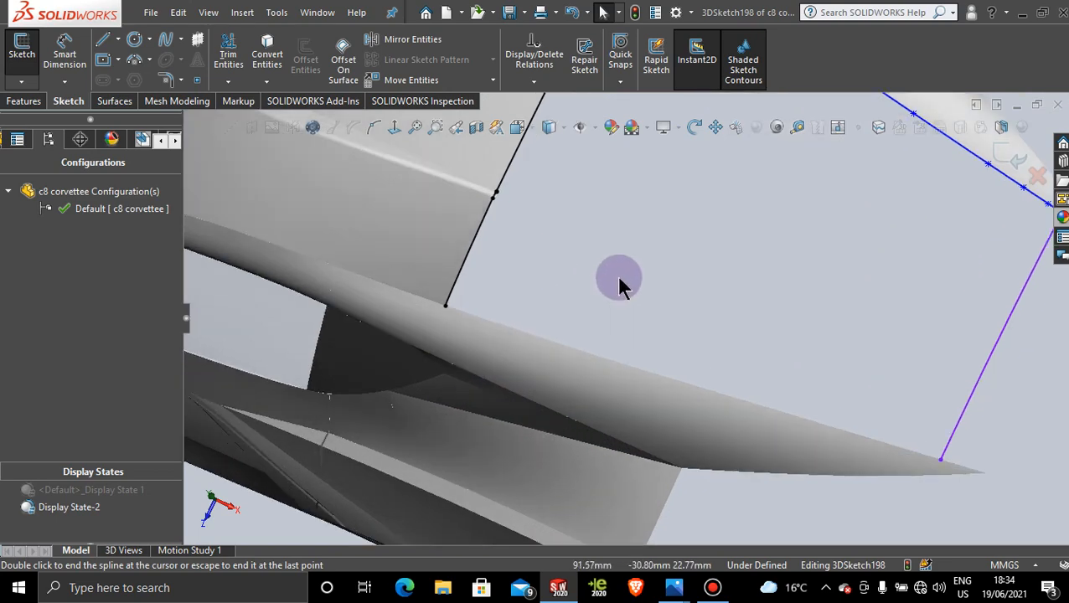
{"action": "left_click", "coordinate": [161, 42]}
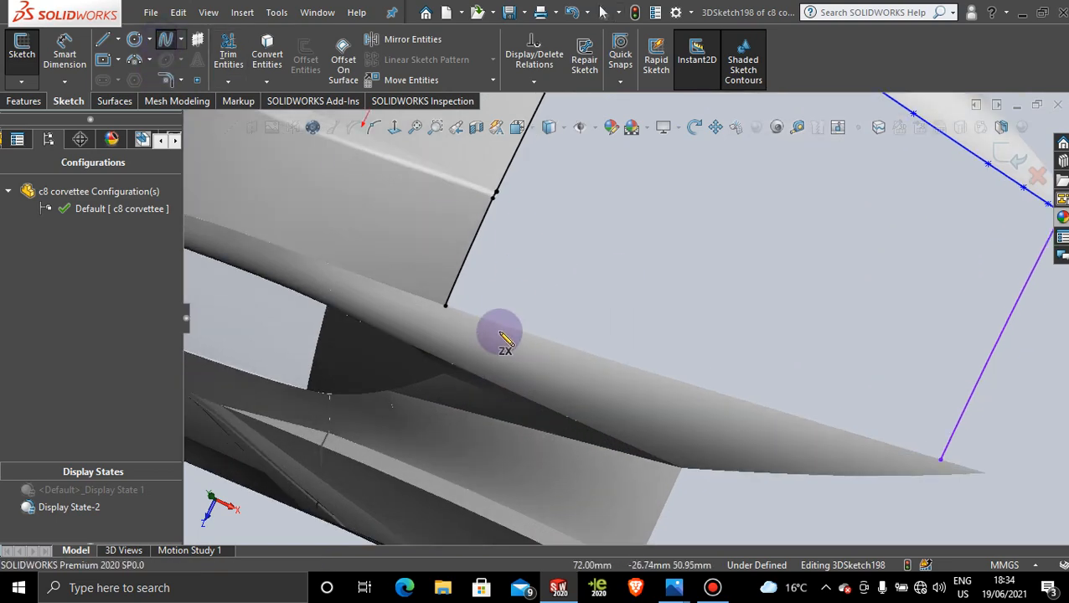
{"action": "left_click", "coordinate": [446, 306]}
{"action": "scroll", "coordinate": [525, 317], "scroll_direction": "down", "scroll_amount": 2}
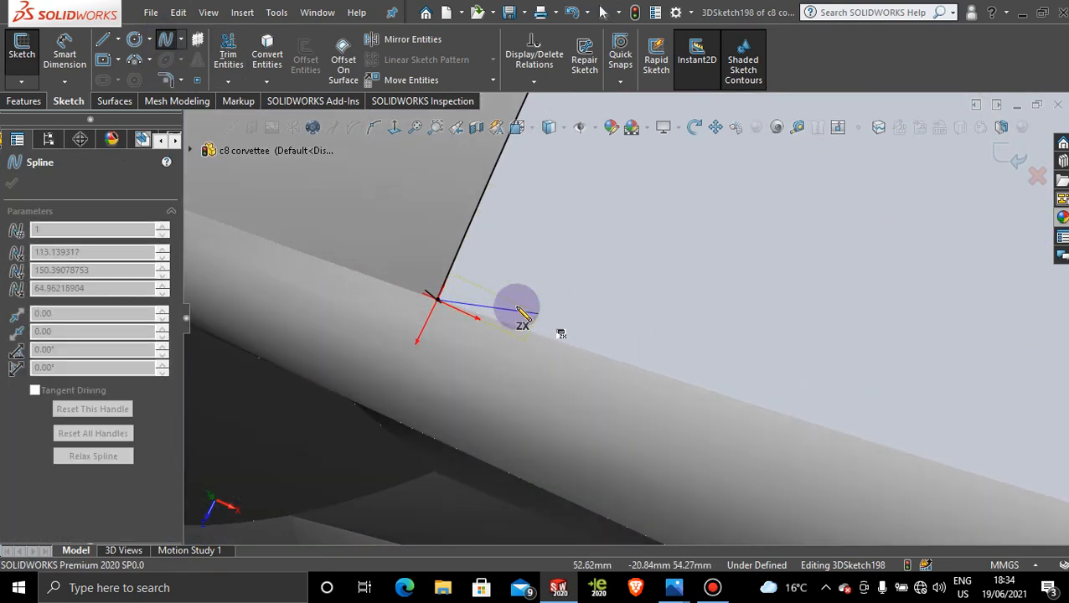
{"action": "left_click", "coordinate": [557, 339]}
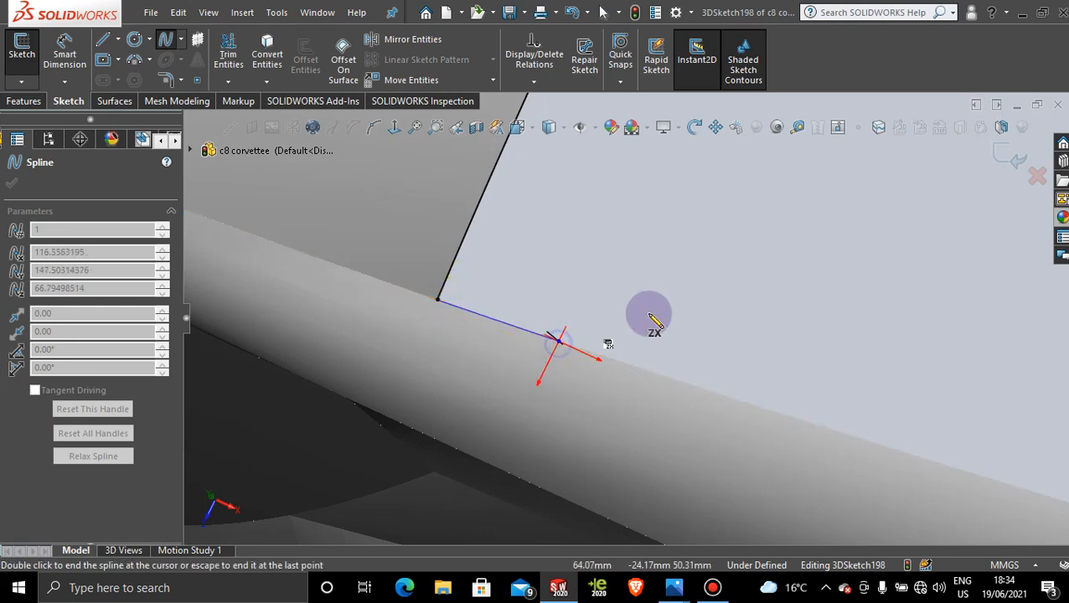
{"action": "left_click", "coordinate": [707, 391]}
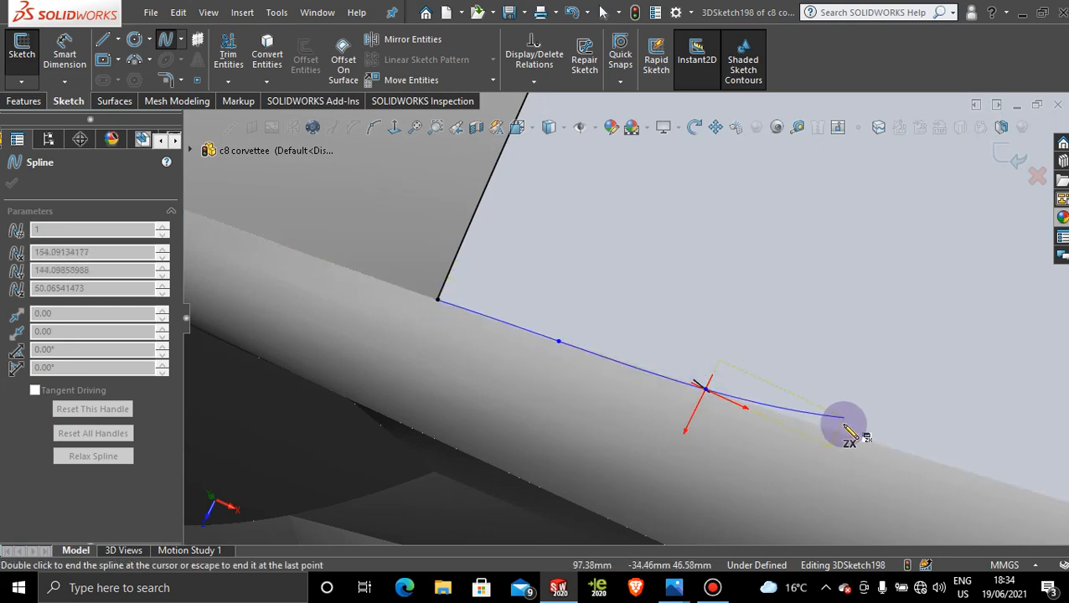
{"action": "middle_click_drag", "start_coordinate": [851, 423], "coordinate": [797, 315]}
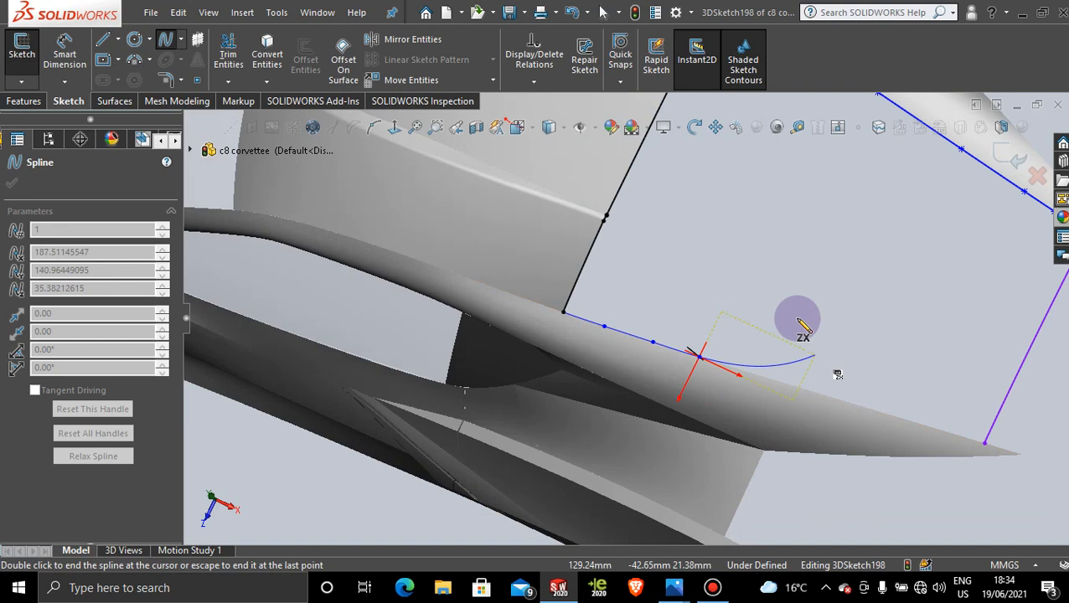
{"action": "left_click", "coordinate": [800, 387]}
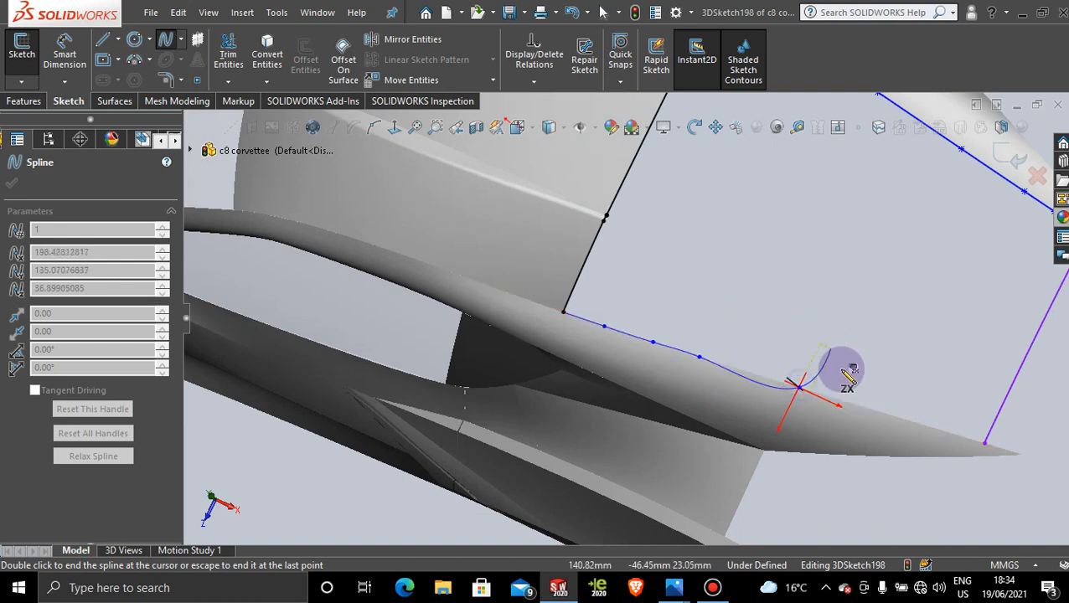
{"action": "left_click", "coordinate": [866, 407]}
{"action": "left_click", "coordinate": [933, 427]}
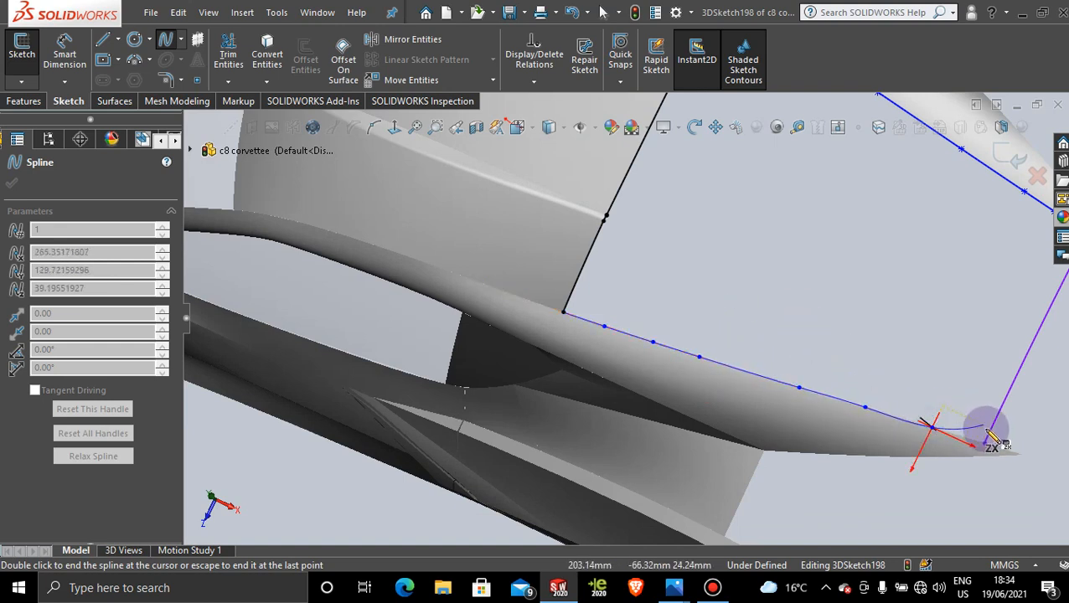
{"action": "left_click", "coordinate": [986, 441]}
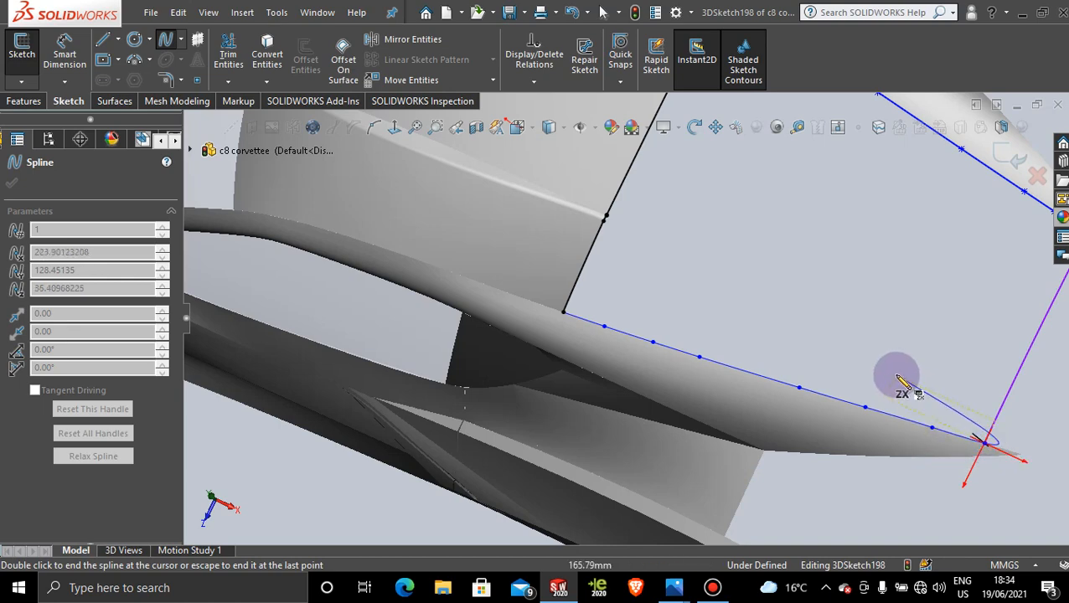
{"action": "key", "text": "Escape"}
Try a Filled Surface with contact edges over the rear opening, using the three-sided 3D sketch and the cross spline as patch boundary.
{"action": "middle_click_drag", "start_coordinate": [788, 327], "coordinate": [694, 253]}
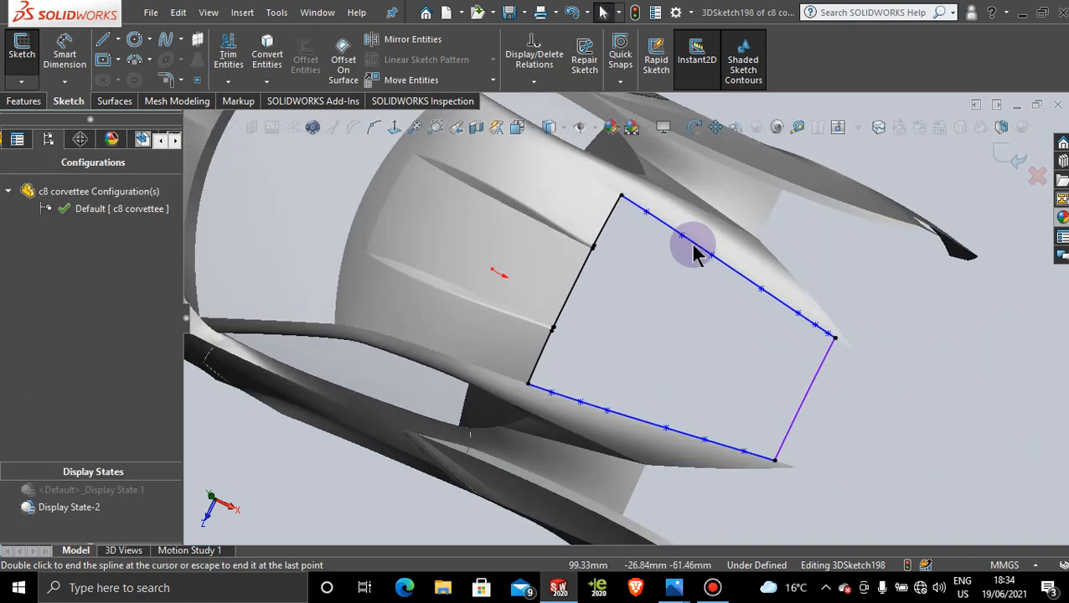
{"action": "left_click", "coordinate": [118, 101]}
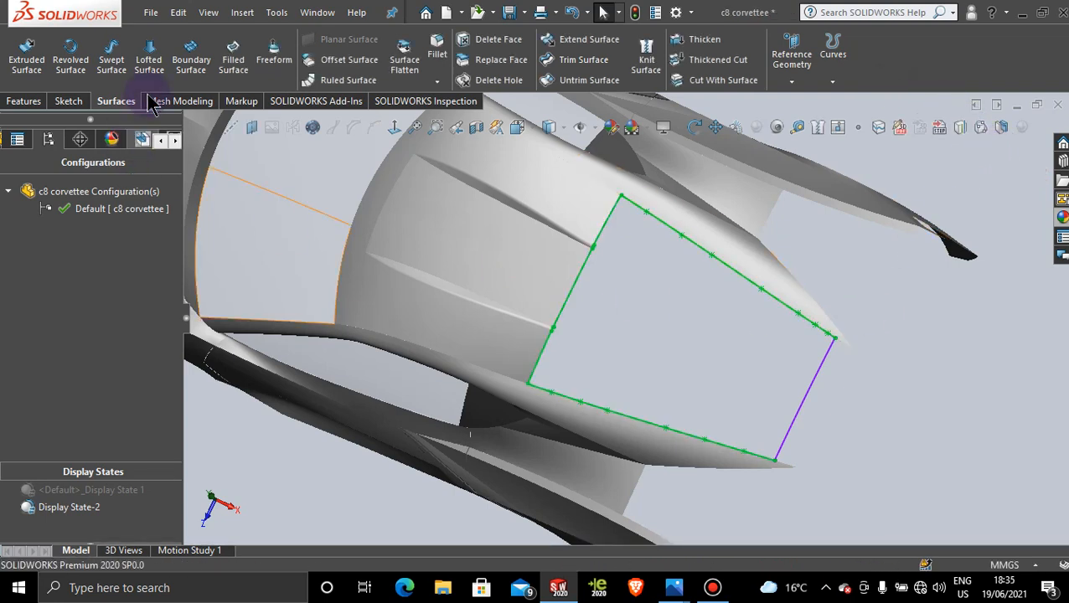
{"action": "left_click", "coordinate": [233, 59]}
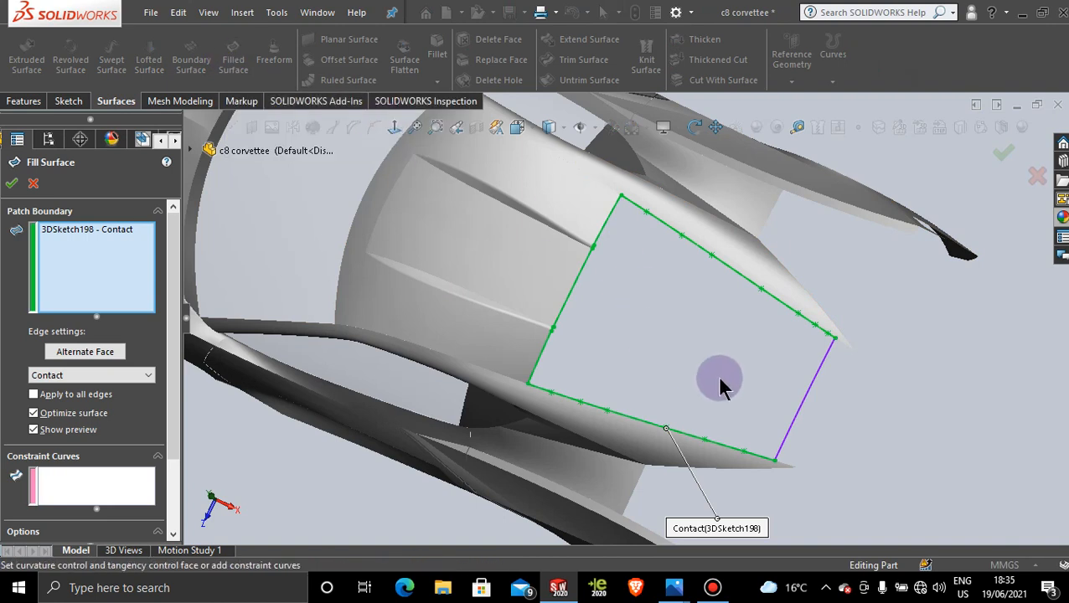
{"action": "left_click", "coordinate": [810, 393]}
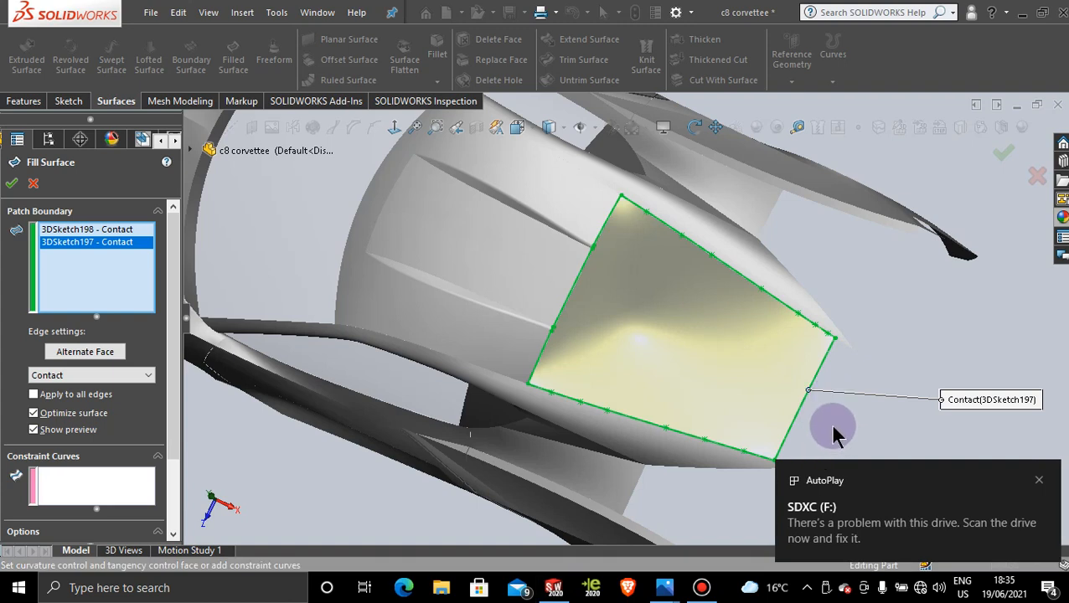
Dismiss the AutoPlay notification for the SDXC drive and choose to take no action.
{"action": "left_click", "coordinate": [1039, 483]}
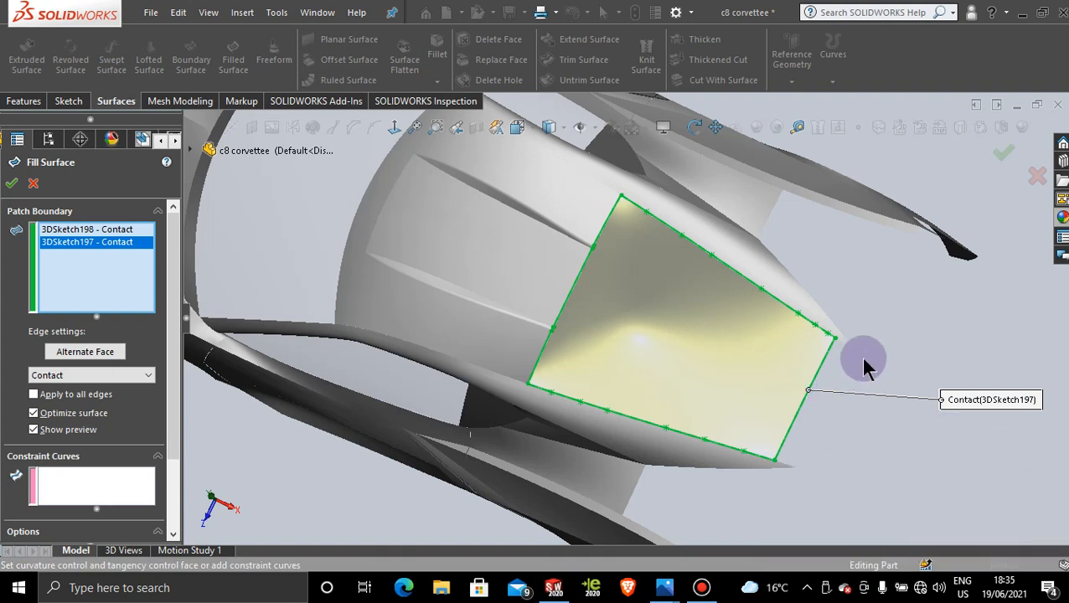
{"action": "left_click", "coordinate": [1049, 503]}
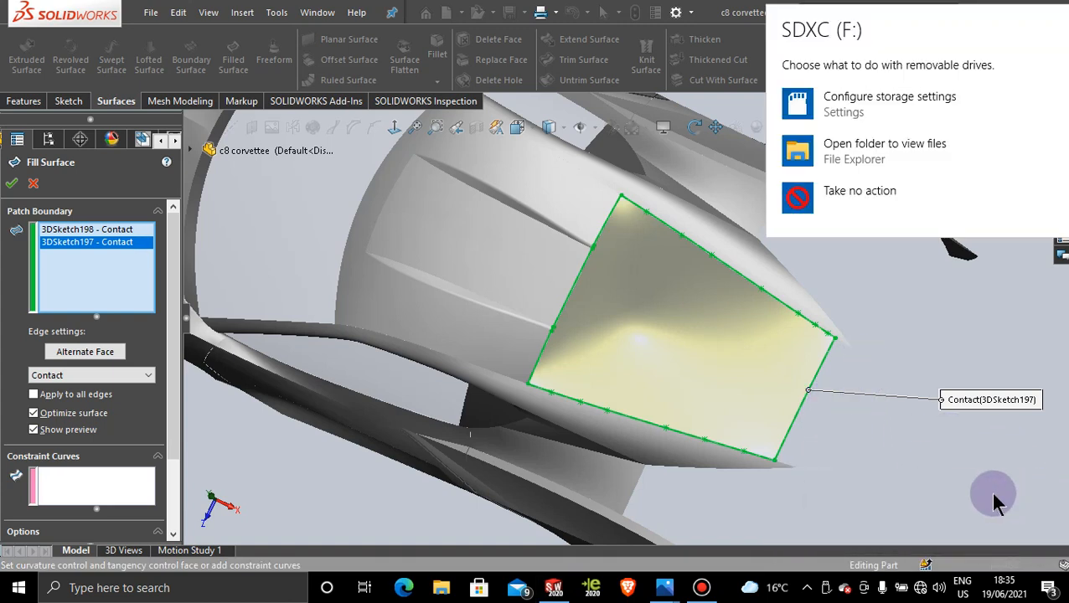
{"action": "left_click", "coordinate": [842, 210]}
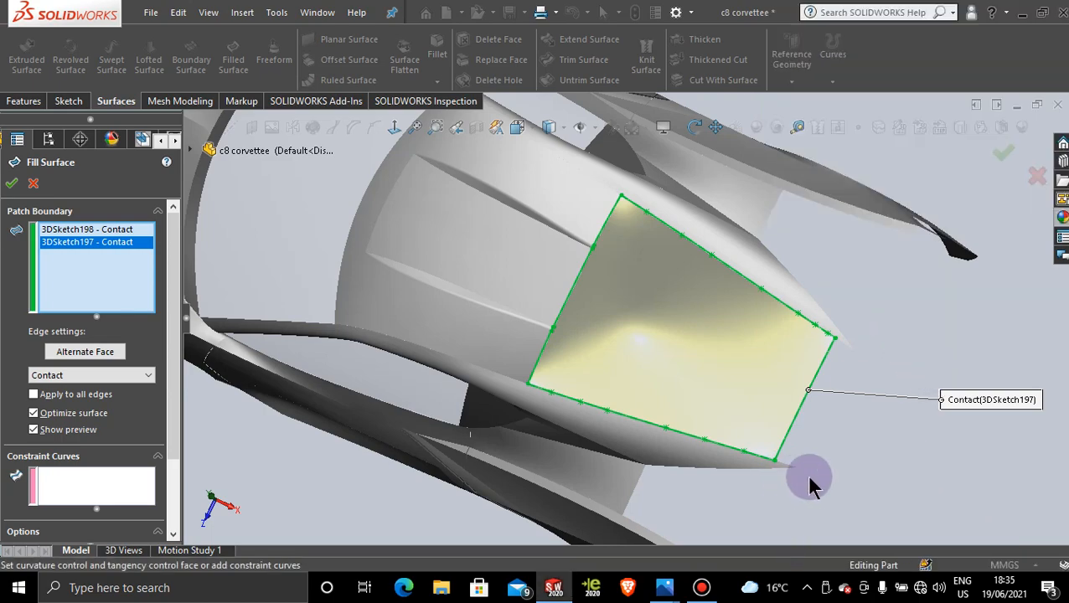
Inspect the shape of the fill preview over the rear opening and cancel the Filled Surface.
{"action": "middle_click_drag", "start_coordinate": [808, 484], "coordinate": [777, 364]}
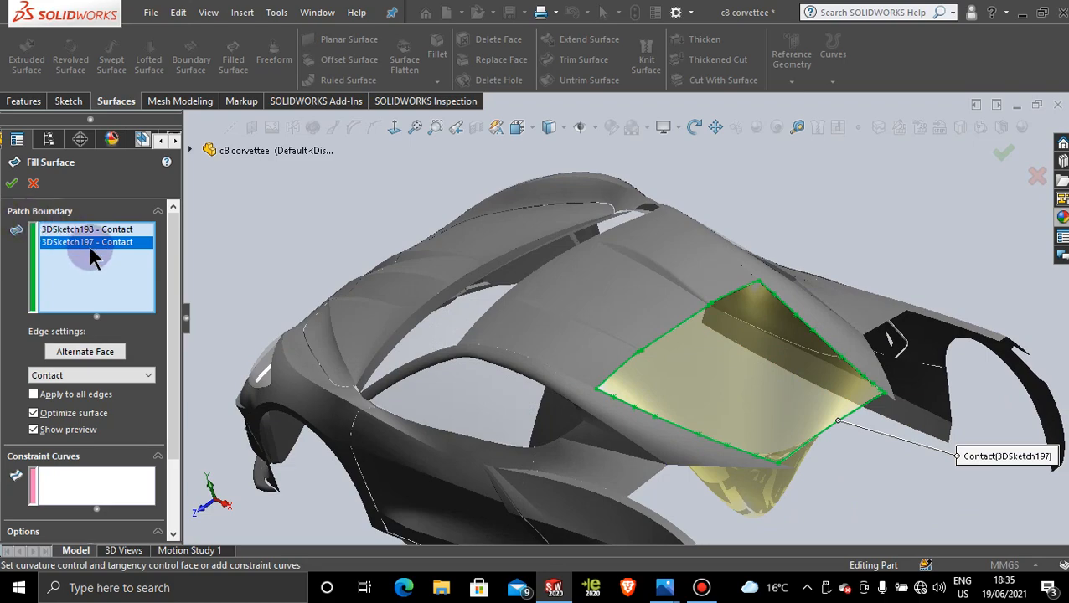
{"action": "scroll", "coordinate": [759, 445], "scroll_direction": "down", "scroll_amount": 4}
{"action": "mouse_move", "coordinate": [762, 431]}
{"action": "middle_mouse_down"}
{"action": "mouse_move", "coordinate": [752, 433]}
{"action": "mouse_move", "coordinate": [782, 434]}
{"action": "middle_mouse_up"}
{"action": "scroll", "coordinate": [782, 433], "scroll_direction": "up", "scroll_amount": 5}
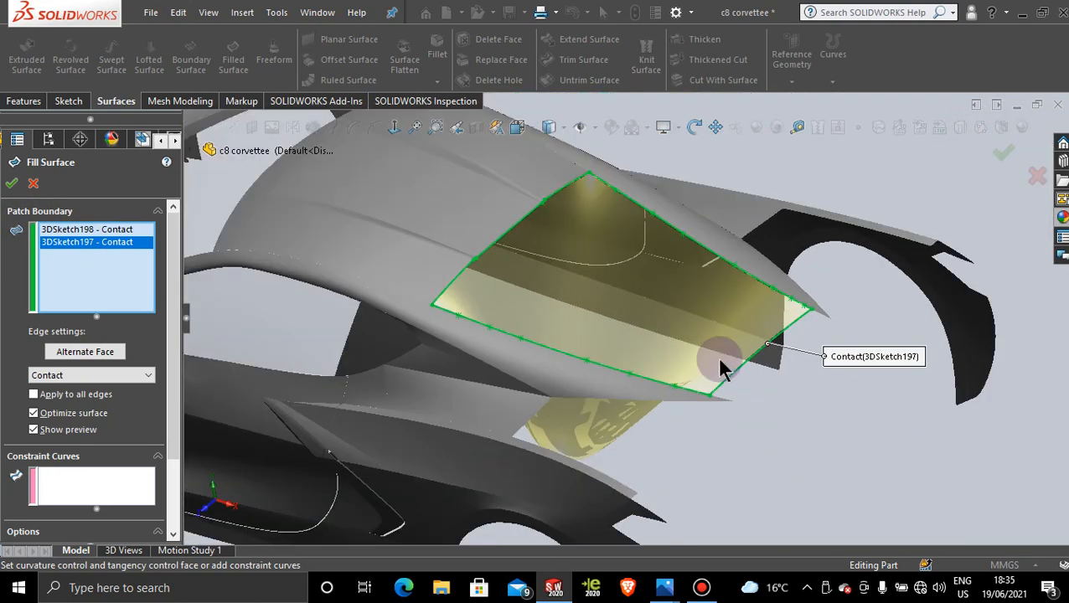
{"action": "left_click", "coordinate": [32, 187]}
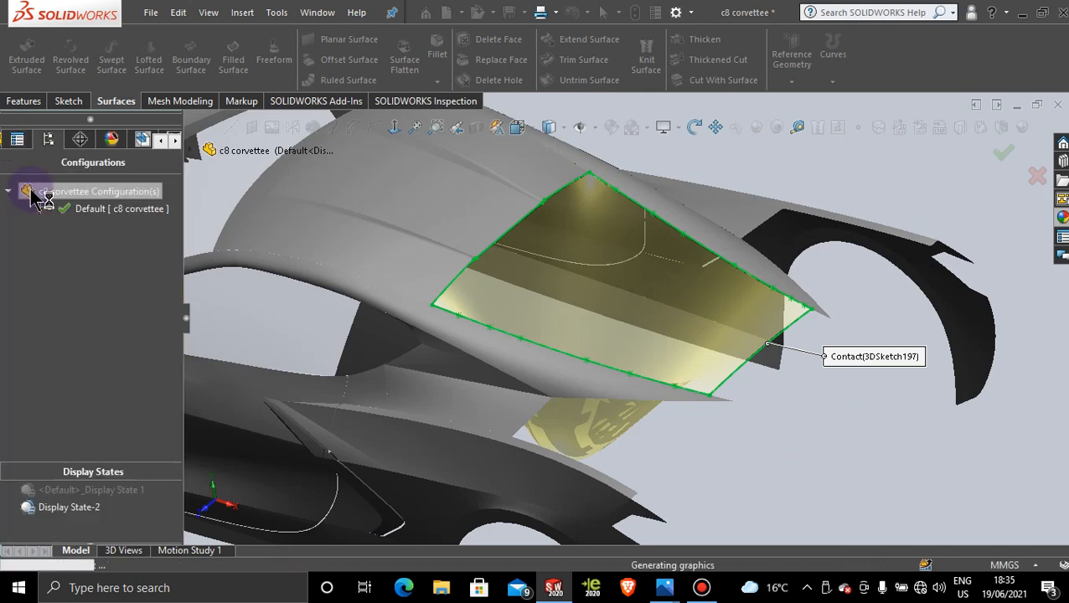
Try the Filled Surface again with the roof-edge and side-panel sketch plus the cross spline, and discard it.
{"action": "middle_click_drag", "start_coordinate": [681, 327], "coordinate": [666, 373]}
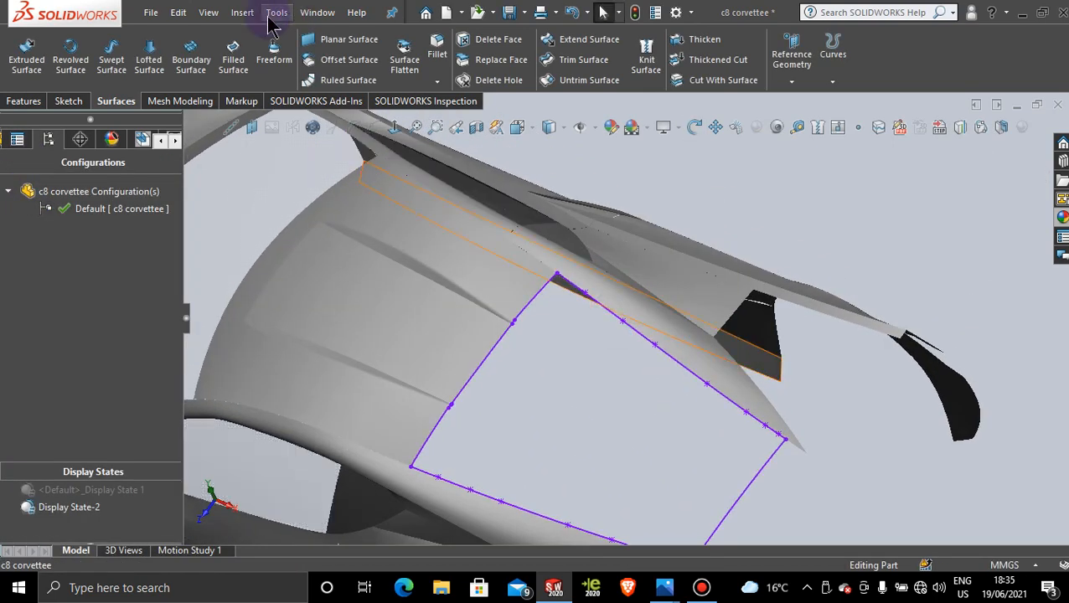
{"action": "left_click", "coordinate": [234, 50]}
{"action": "left_click", "coordinate": [484, 361]}
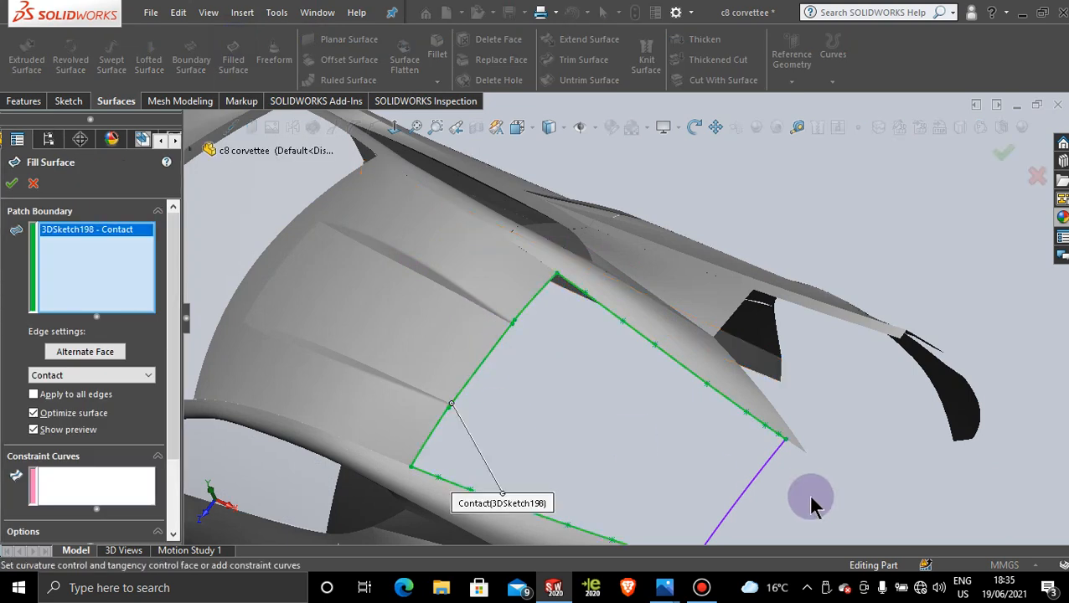
{"action": "left_click", "coordinate": [743, 497]}
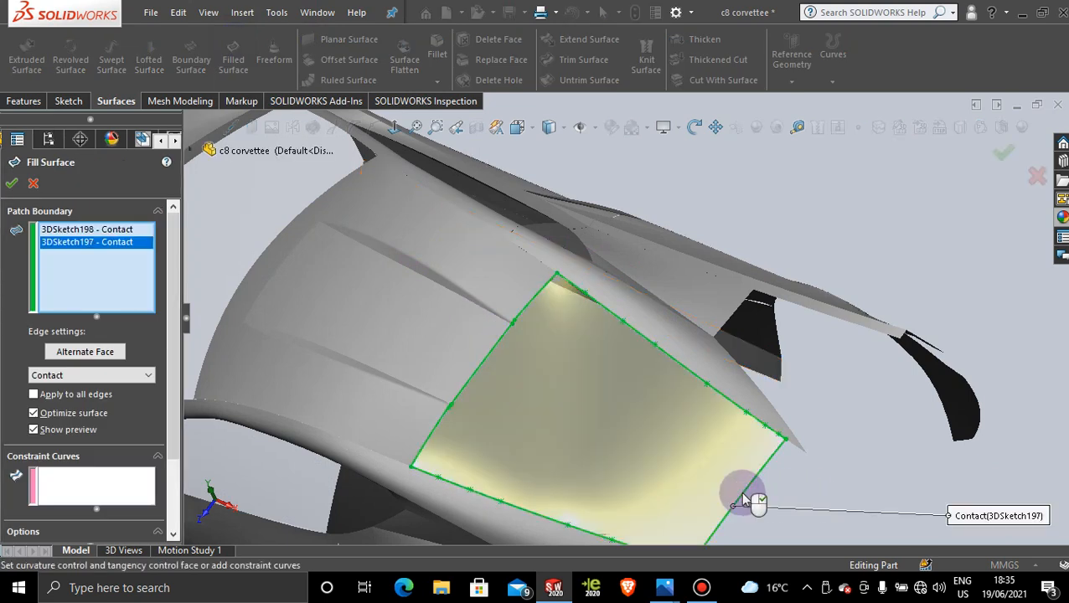
{"action": "left_click", "coordinate": [33, 185]}
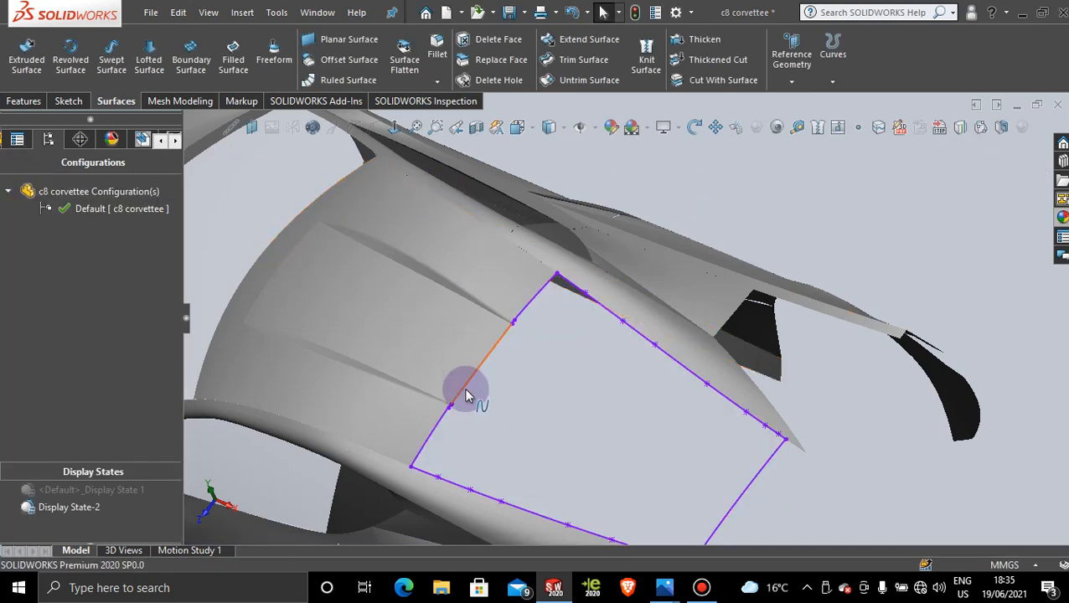
Start a Boundary Surface and try grouping the upper and middle roof-edge segments of the 3D sketch as a Direction 1 profile.
{"action": "left_click", "coordinate": [191, 57]}
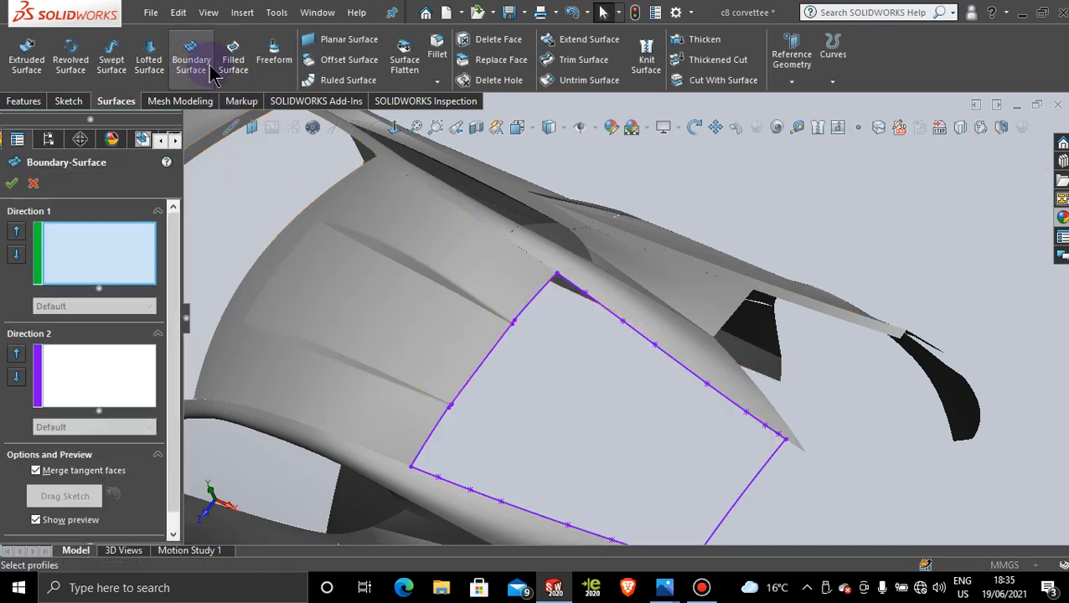
{"action": "right_click", "coordinate": [838, 198]}
{"action": "left_click", "coordinate": [899, 243]}
{"action": "scroll", "coordinate": [566, 308], "scroll_direction": "down", "scroll_amount": 4}
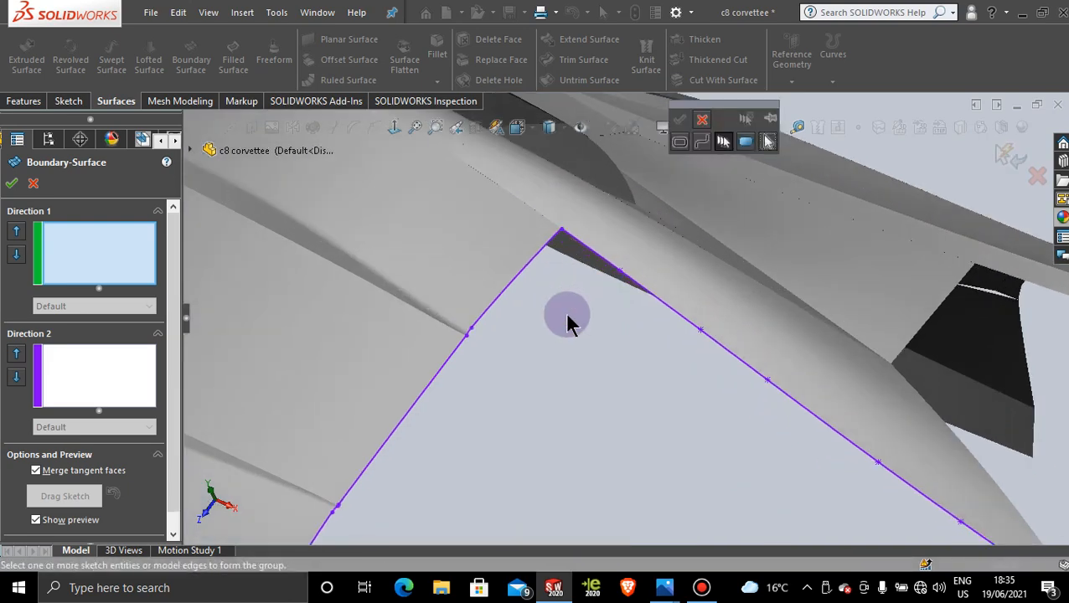
{"action": "left_click", "coordinate": [498, 300]}
{"action": "scroll", "coordinate": [506, 323], "scroll_direction": "down", "scroll_amount": 5}
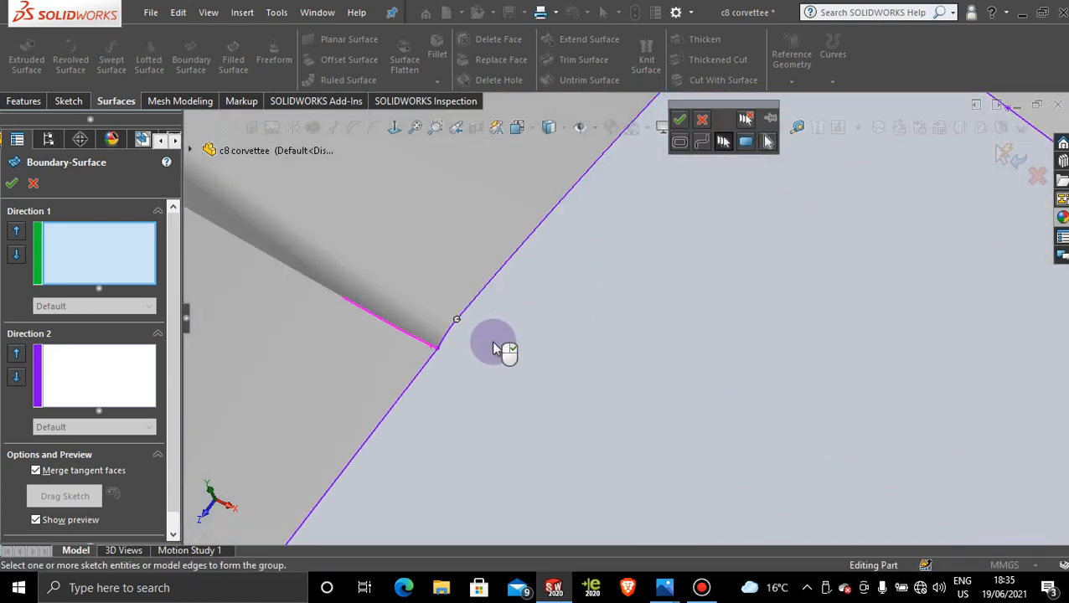
{"action": "left_click", "coordinate": [412, 392]}
{"action": "scroll", "coordinate": [525, 453], "scroll_direction": "up", "scroll_amount": 6}
{"action": "scroll", "coordinate": [526, 453], "scroll_direction": "down", "scroll_amount": 5}
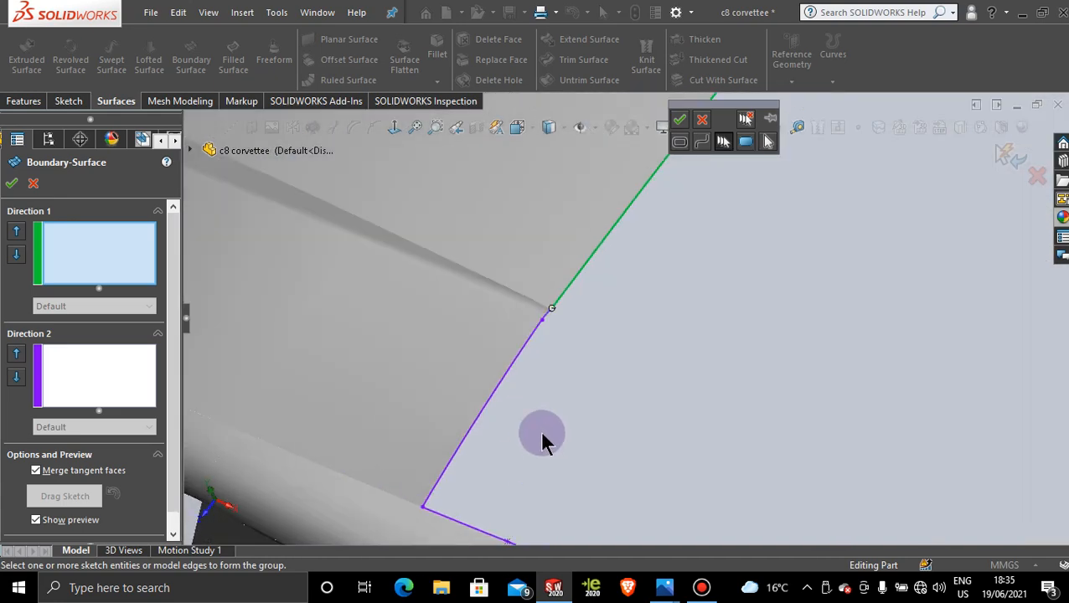
Try to extend the group with the remaining roof-edge sketch segments down to the side panel and accept it.
{"action": "scroll", "coordinate": [541, 436], "scroll_direction": "down", "scroll_amount": 3}
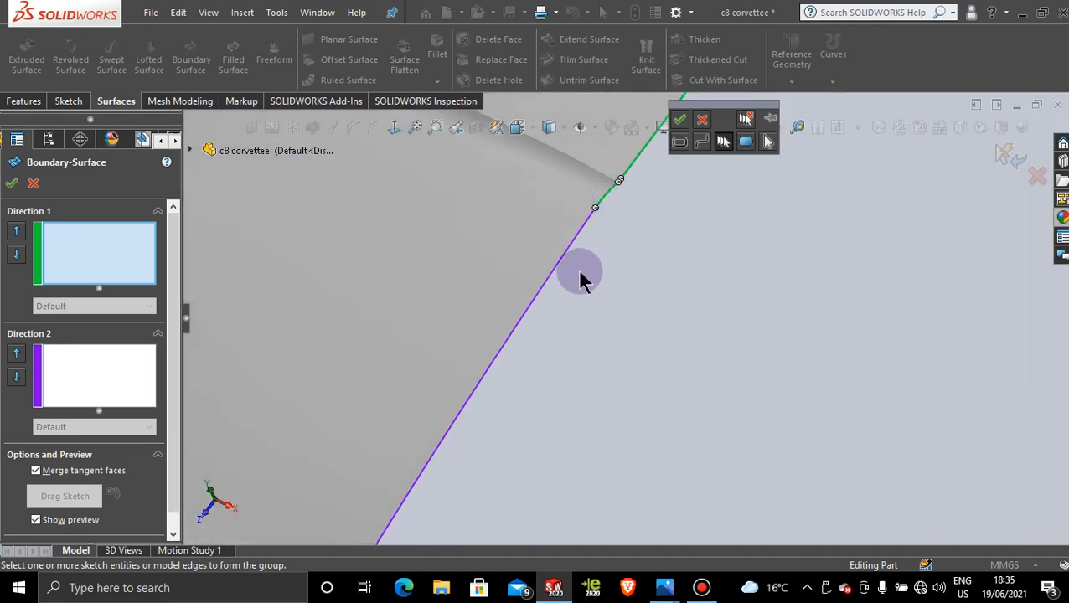
{"action": "scroll", "coordinate": [587, 379], "scroll_direction": "up", "scroll_amount": 4}
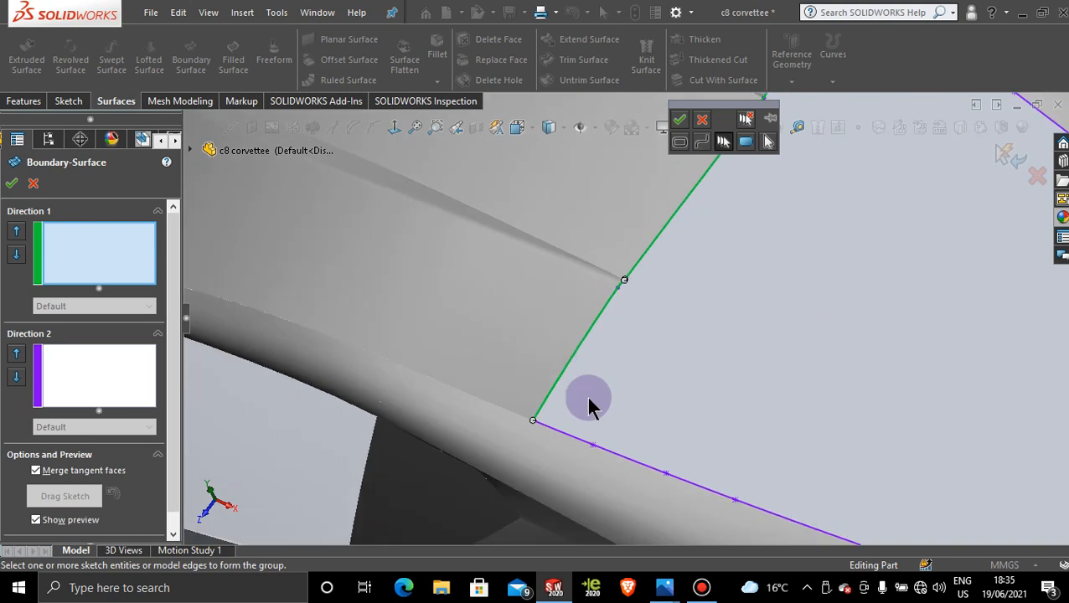
{"action": "scroll", "coordinate": [648, 261], "scroll_direction": "down", "scroll_amount": 5}
{"action": "scroll", "coordinate": [557, 310], "scroll_direction": "down", "scroll_amount": 4}
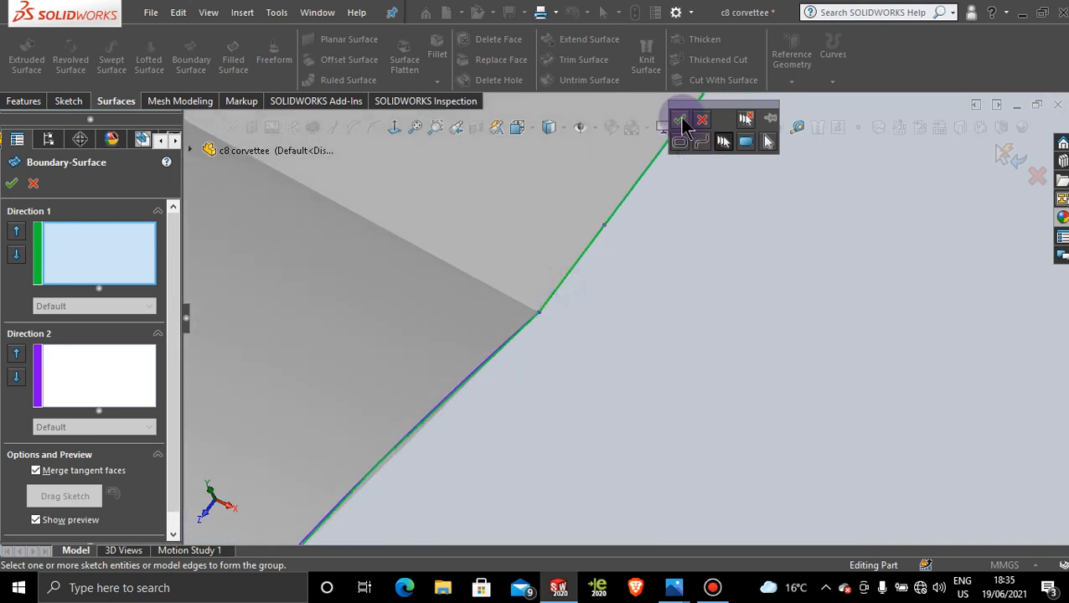
{"action": "scroll", "coordinate": [672, 303], "scroll_direction": "up", "scroll_amount": 2}
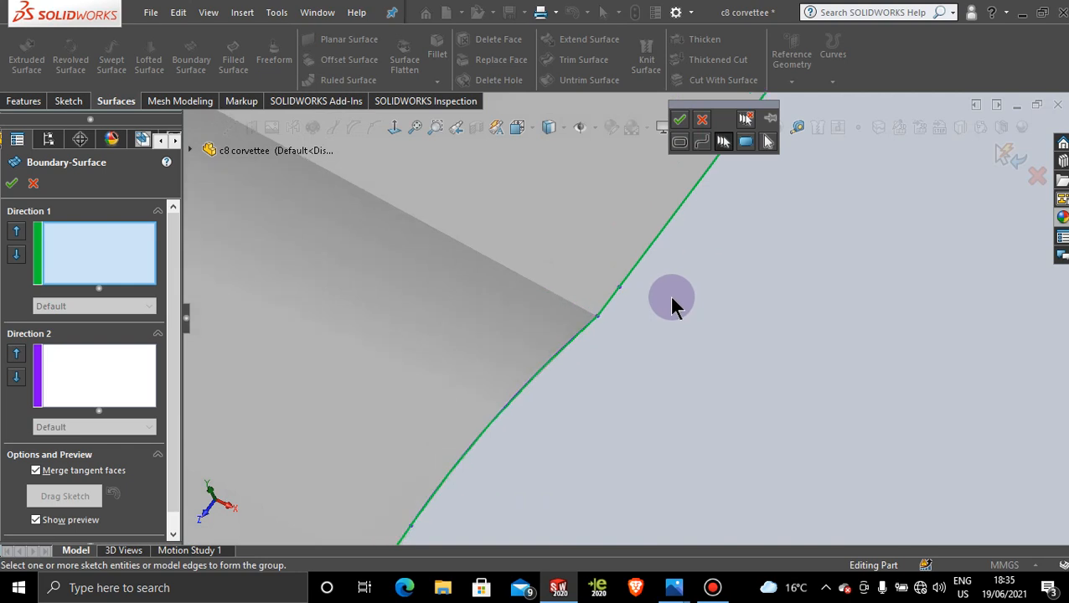
{"action": "left_click", "coordinate": [680, 120]}
{"action": "left_click", "coordinate": [655, 223]}
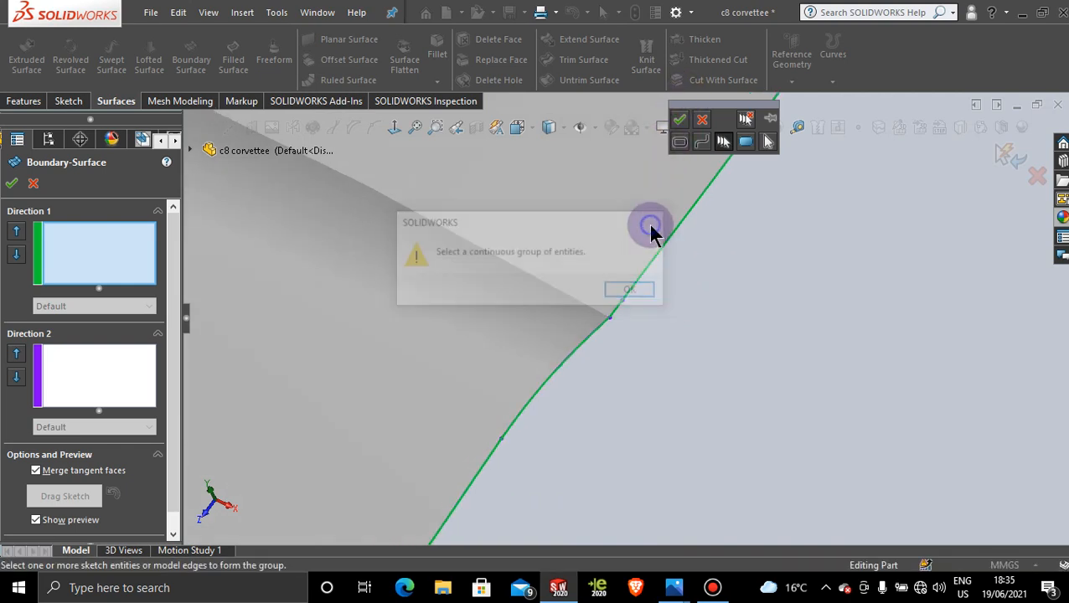
Try picking 3DSketch198 from the feature tree for the profile group, and discard the Boundary Surface.
{"action": "left_click", "coordinate": [201, 151]}
{"action": "scroll", "coordinate": [208, 276], "scroll_direction": "down", "scroll_amount": 5}
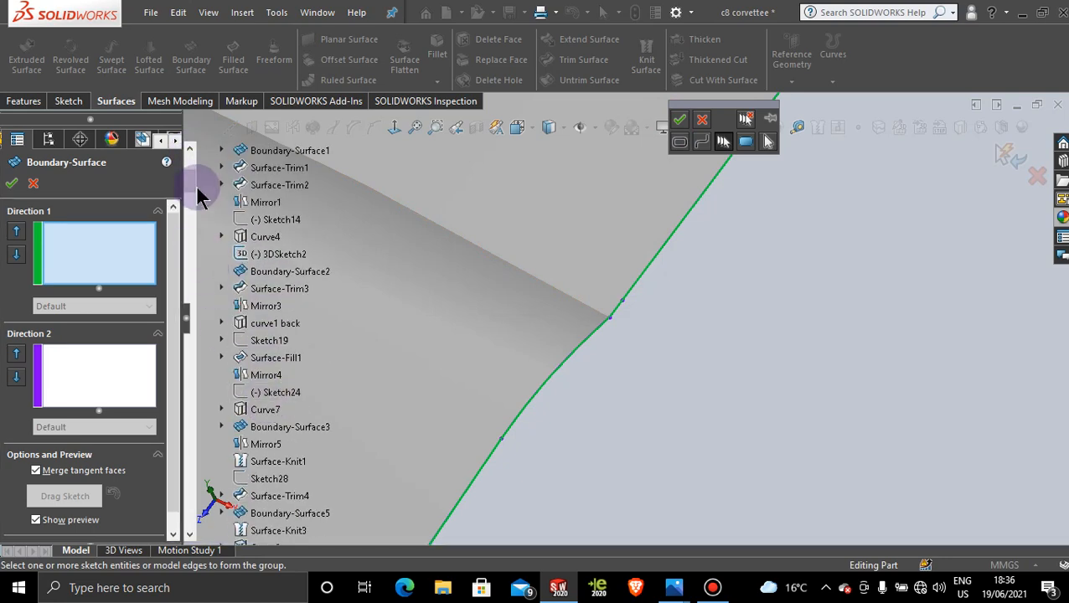
{"action": "left_click_drag", "start_coordinate": [187, 212], "coordinate": [163, 543]}
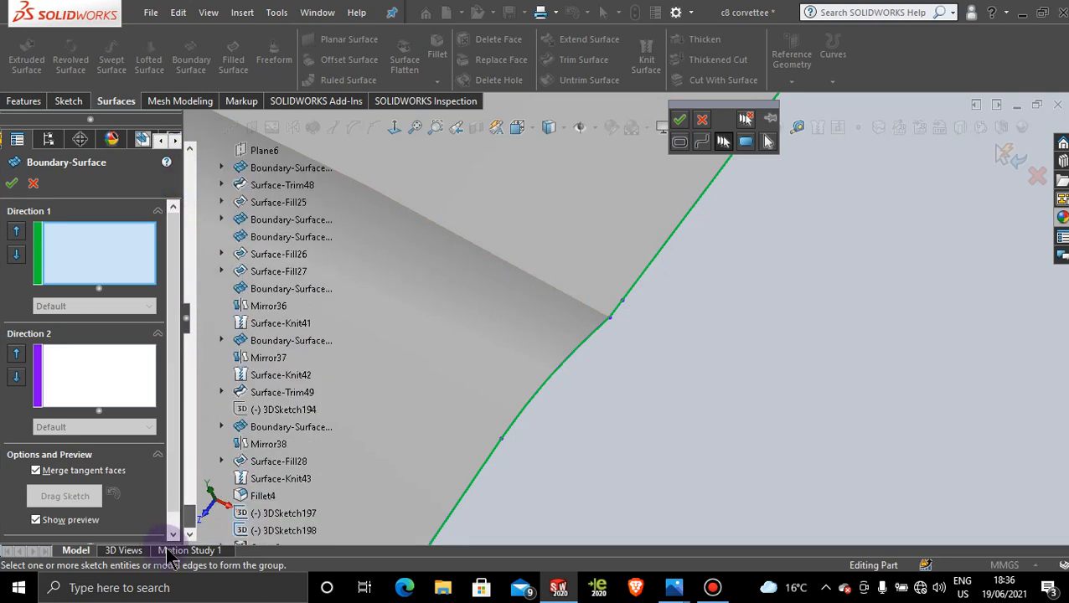
{"action": "left_click", "coordinate": [277, 533]}
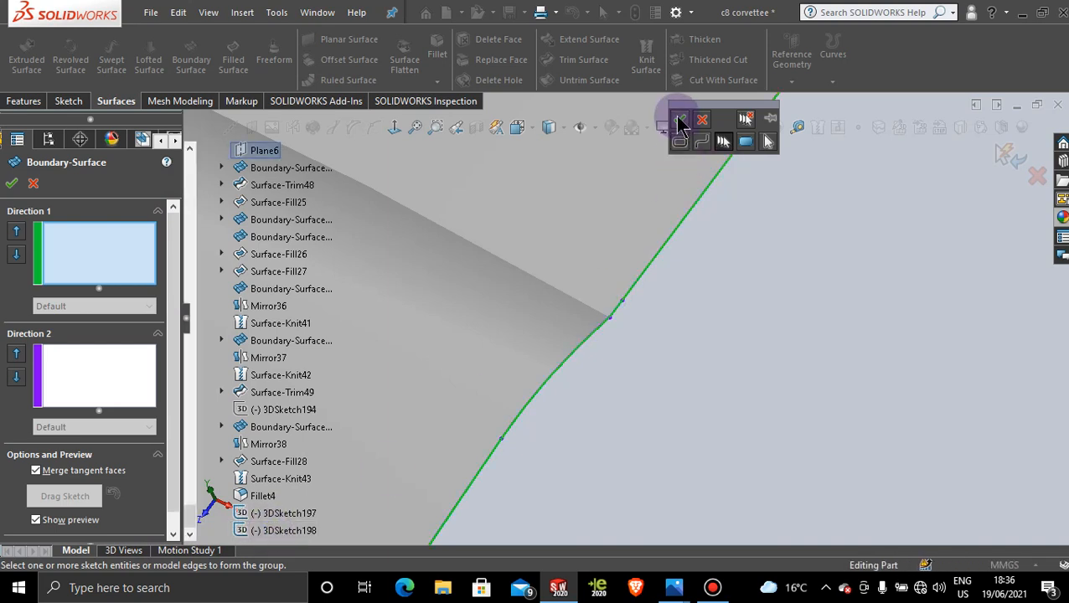
{"action": "left_click", "coordinate": [678, 122]}
{"action": "left_click", "coordinate": [653, 224]}
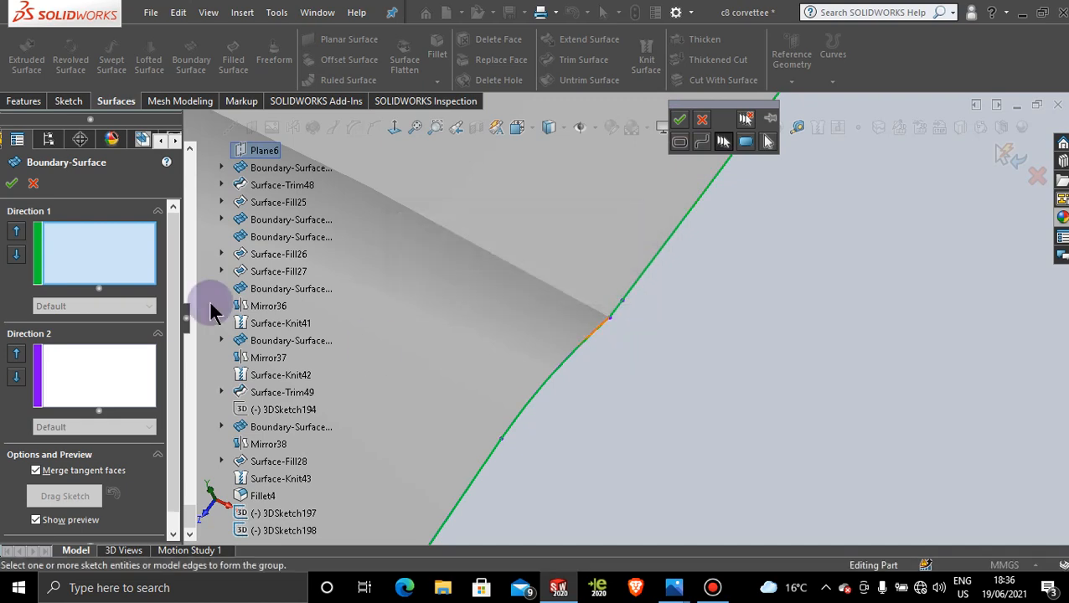
{"action": "left_click", "coordinate": [33, 182]}
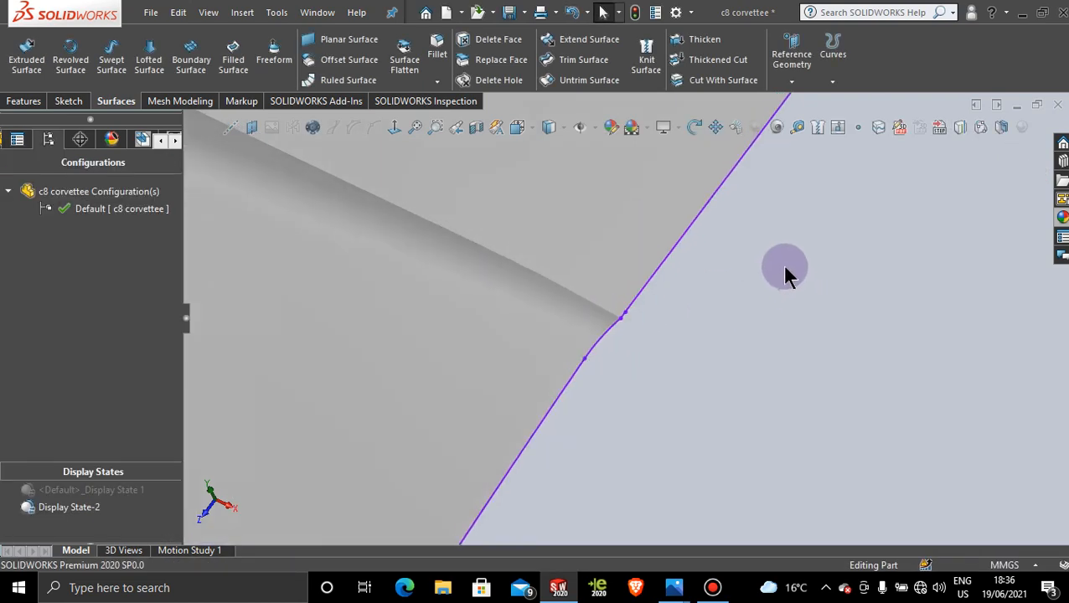
Delete 3DSketch198, the three-sided sketch along the roof edge and both side panels.
{"action": "scroll", "coordinate": [785, 270], "scroll_direction": "up", "scroll_amount": 5}
{"action": "scroll", "coordinate": [728, 239], "scroll_direction": "down", "scroll_amount": 2}
{"action": "scroll", "coordinate": [661, 274], "scroll_direction": "down", "scroll_amount": 2}
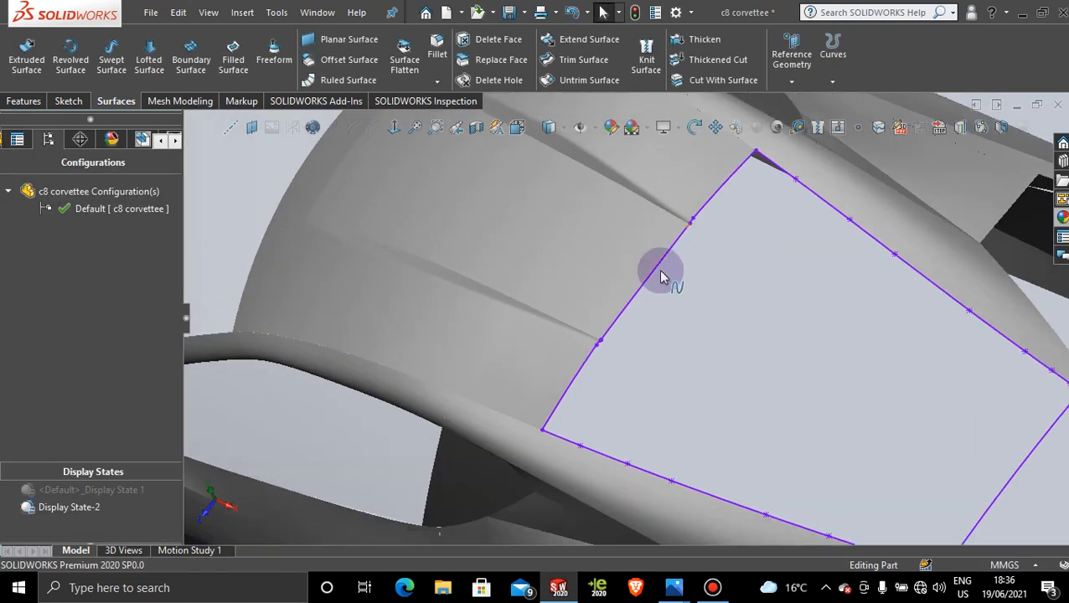
{"action": "right_click", "coordinate": [654, 279]}
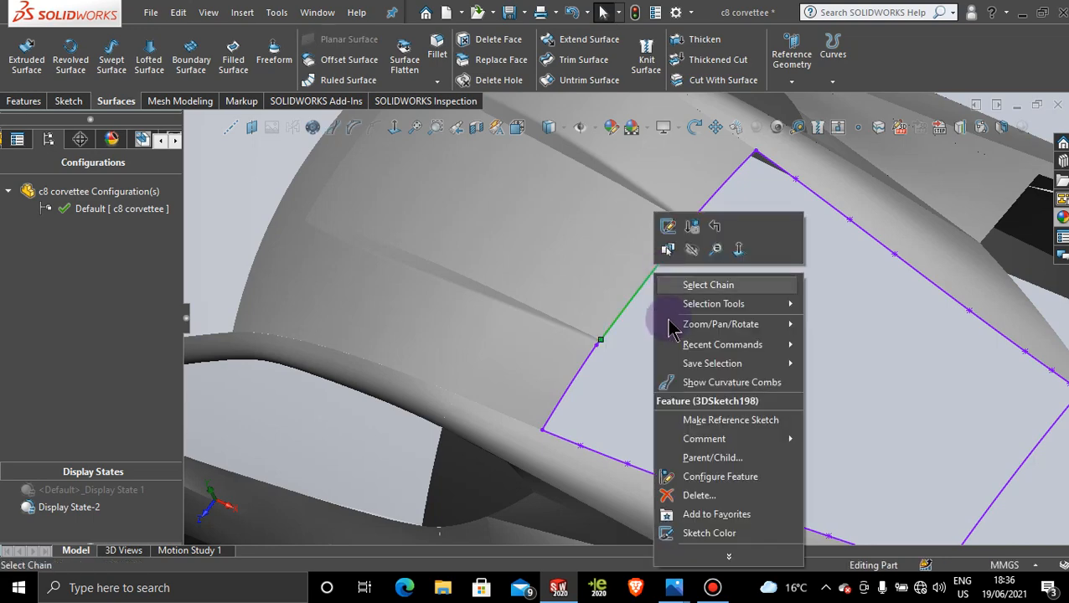
{"action": "left_click", "coordinate": [710, 498]}
{"action": "left_click", "coordinate": [645, 218]}
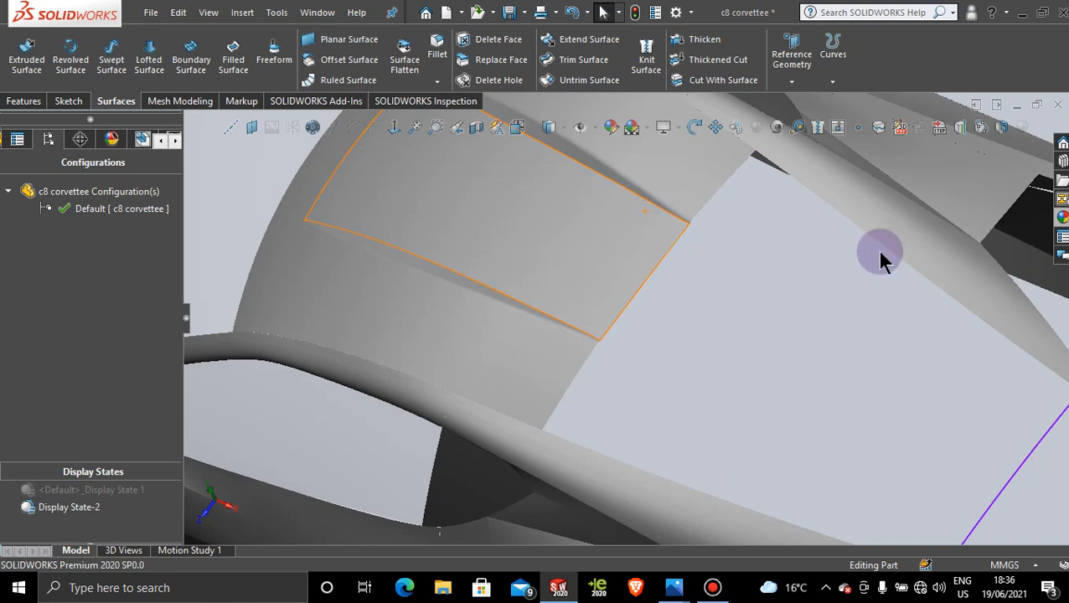
Start a new Boundary Surface and group the upper and middle segments of the roof's rear surface edge for Direction 1.
{"action": "middle_click_drag", "start_coordinate": [863, 344], "coordinate": [644, 242]}
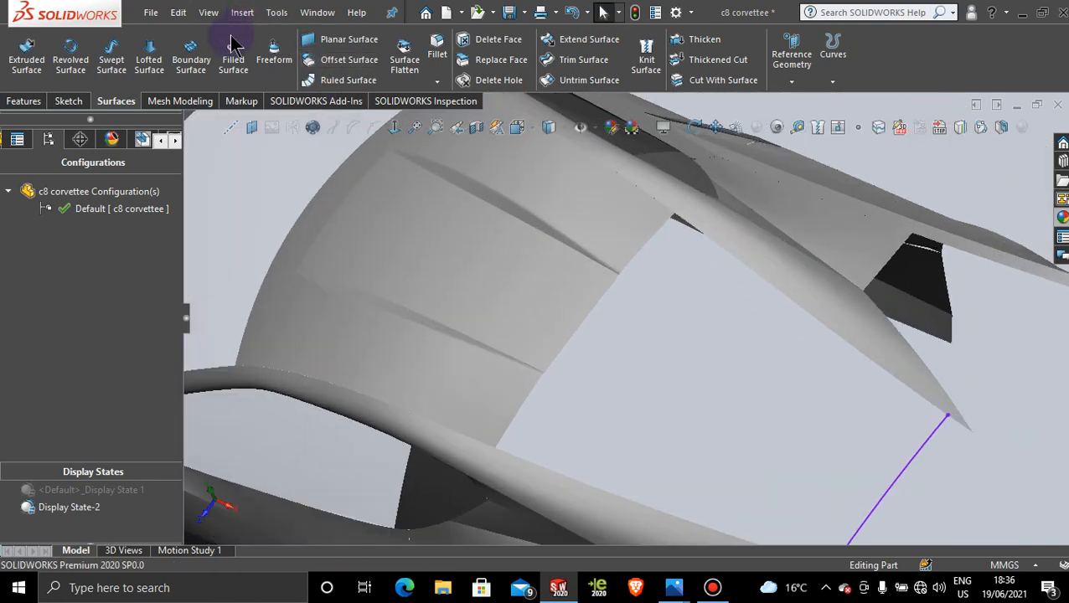
{"action": "left_click", "coordinate": [608, 239]}
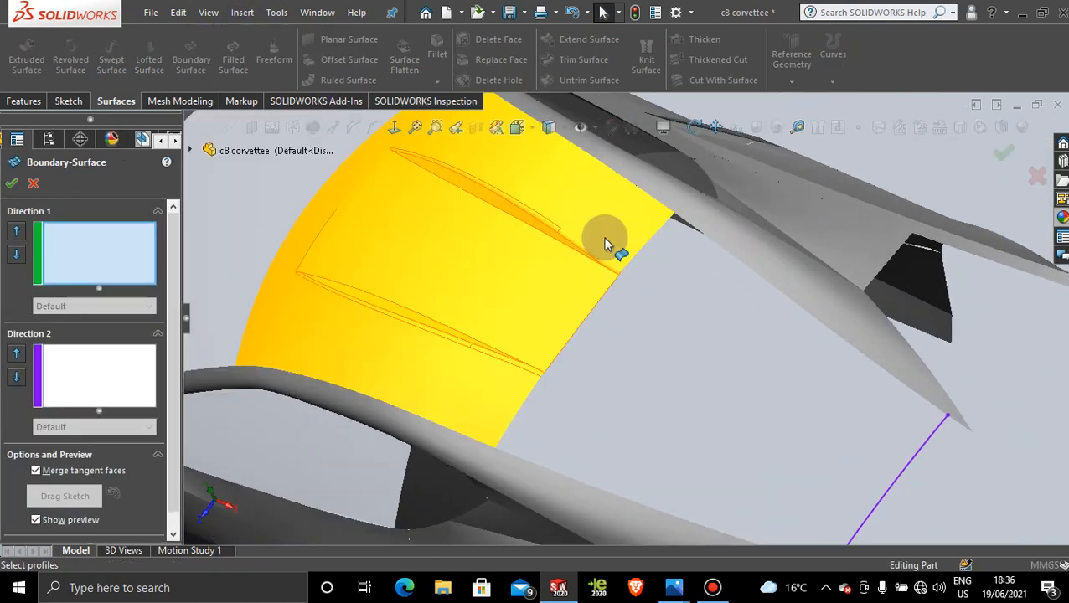
{"action": "right_click", "coordinate": [698, 292]}
{"action": "left_click", "coordinate": [765, 67]}
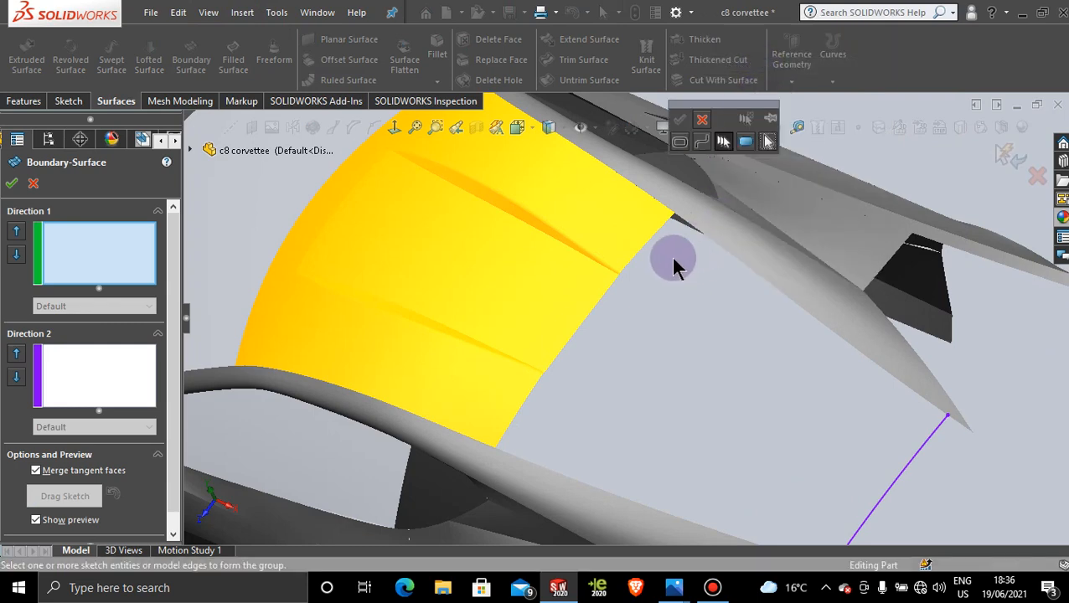
{"action": "scroll", "coordinate": [675, 264], "scroll_direction": "down", "scroll_amount": 4}
{"action": "left_click", "coordinate": [611, 242]}
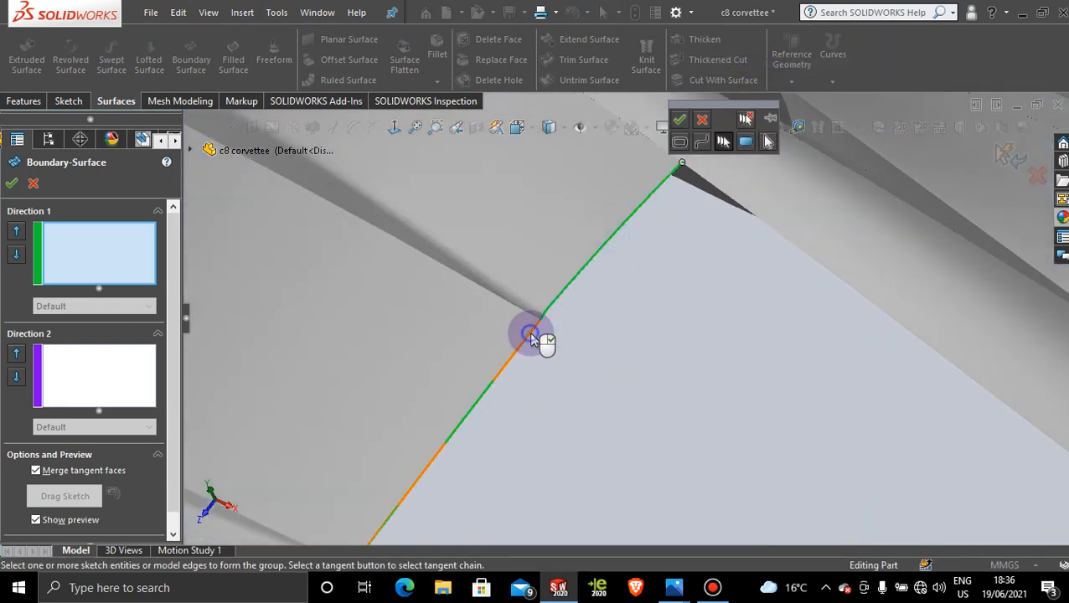
{"action": "left_click", "coordinate": [538, 340]}
{"action": "scroll", "coordinate": [557, 381], "scroll_direction": "up", "scroll_amount": 2}
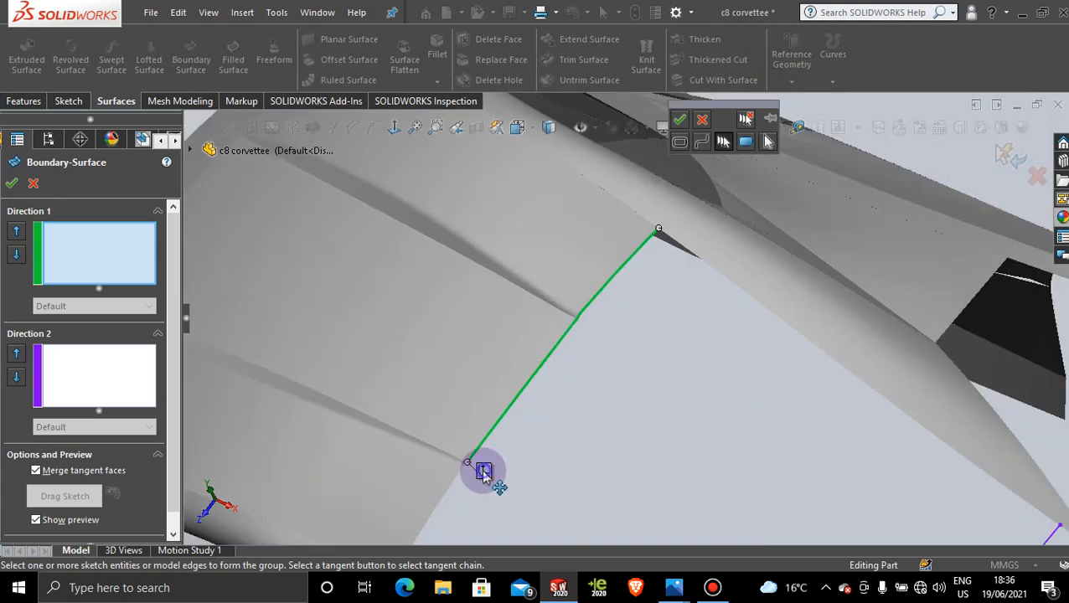
Extend the profile group with the tiny edge segment just before the lower roof crease.
{"action": "scroll", "coordinate": [480, 481], "scroll_direction": "down", "scroll_amount": 5}
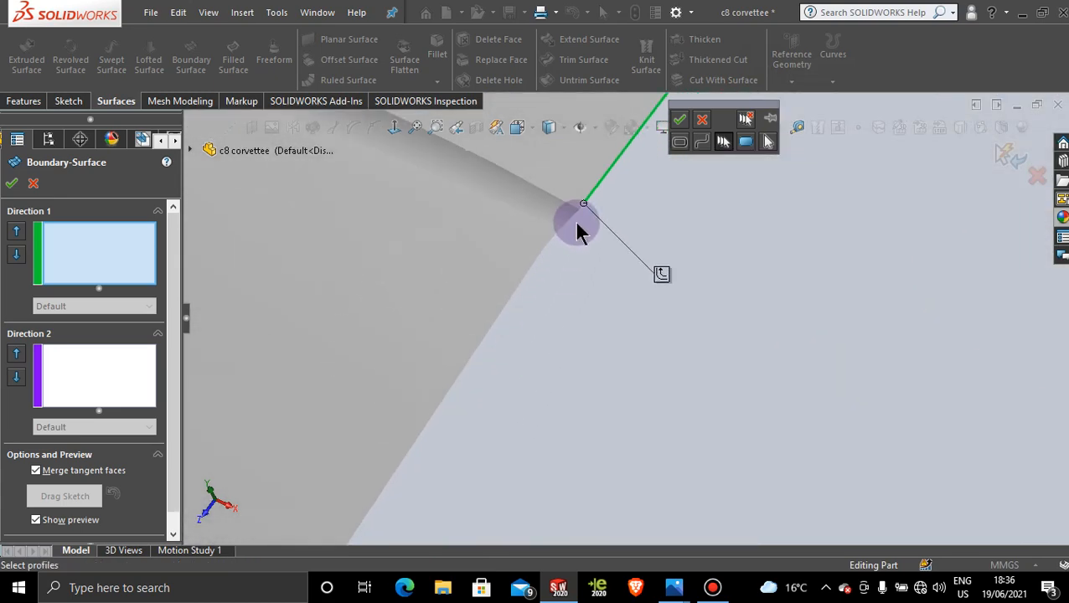
{"action": "scroll", "coordinate": [574, 220], "scroll_direction": "down", "scroll_amount": 2}
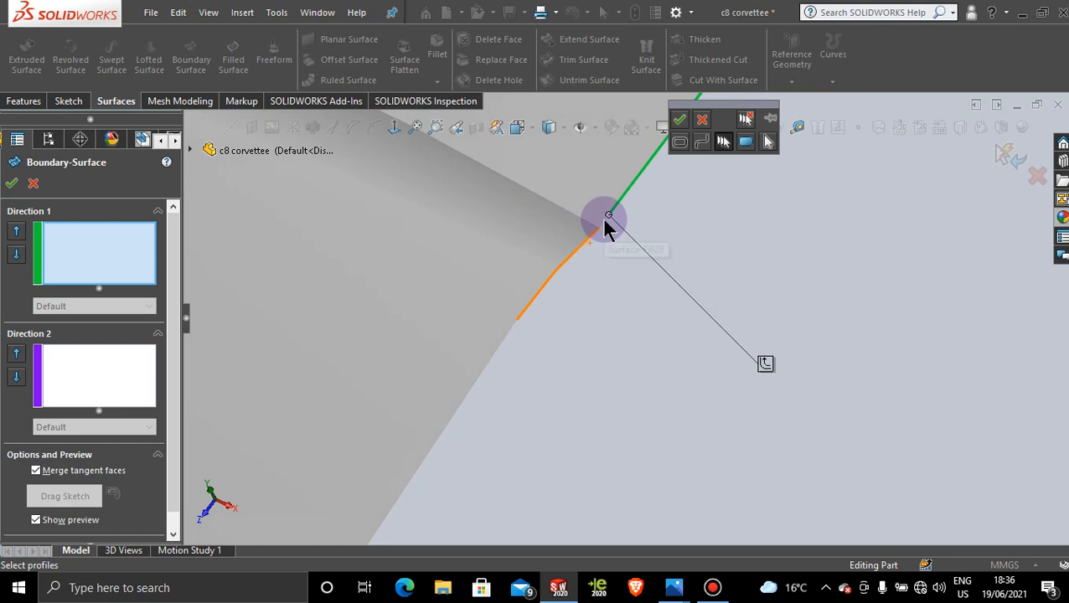
{"action": "scroll", "coordinate": [597, 218], "scroll_direction": "down", "scroll_amount": 2}
{"action": "scroll", "coordinate": [641, 267], "scroll_direction": "down", "scroll_amount": 1}
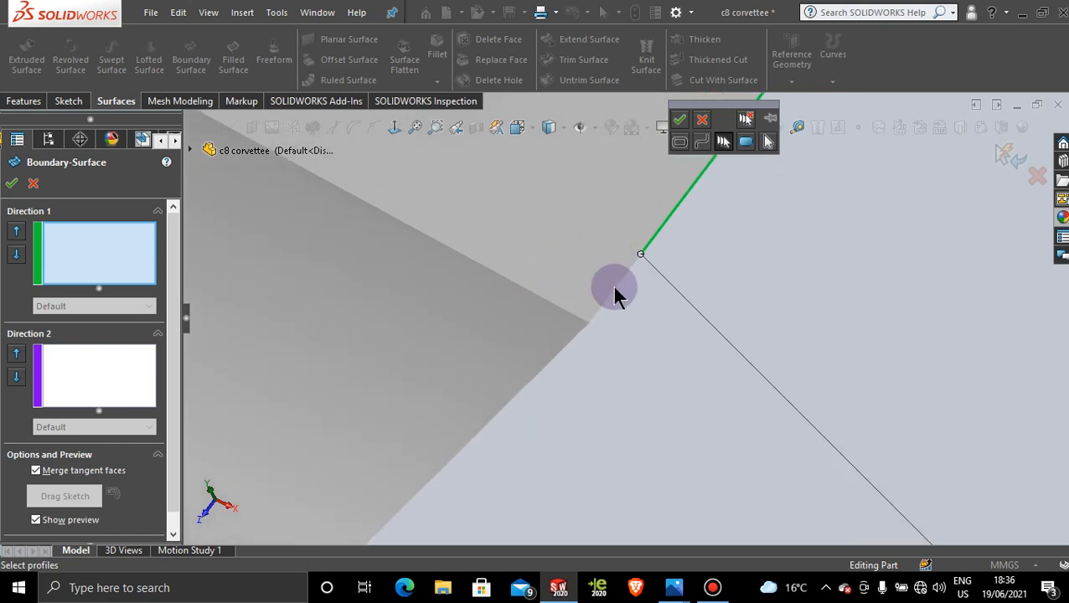
{"action": "scroll", "coordinate": [595, 314], "scroll_direction": "down", "scroll_amount": 2}
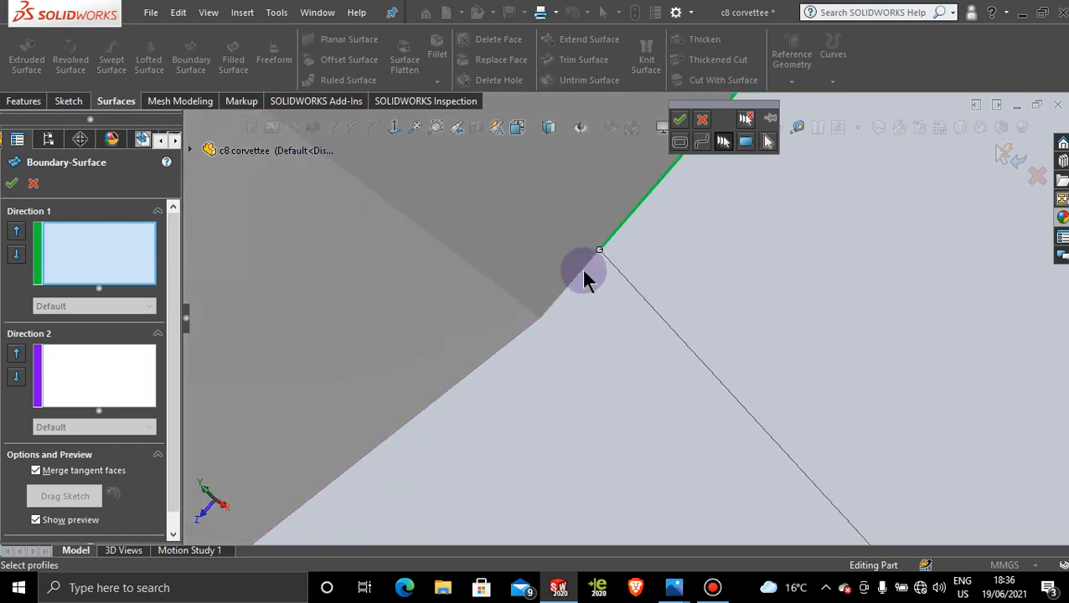
{"action": "scroll", "coordinate": [783, 342], "scroll_direction": "up", "scroll_amount": 6}
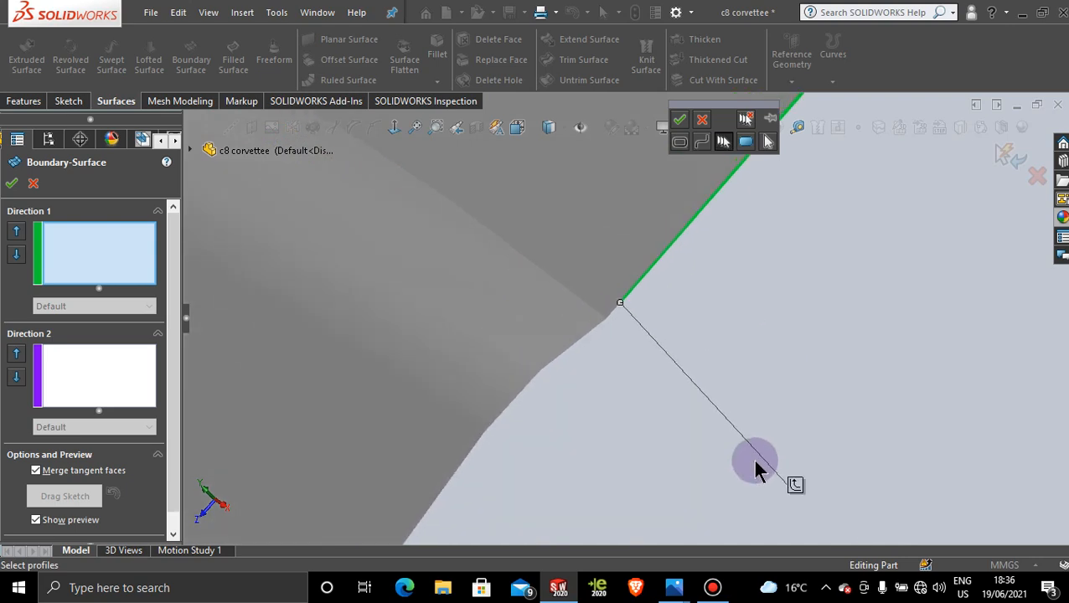
{"action": "left_click", "coordinate": [747, 436]}
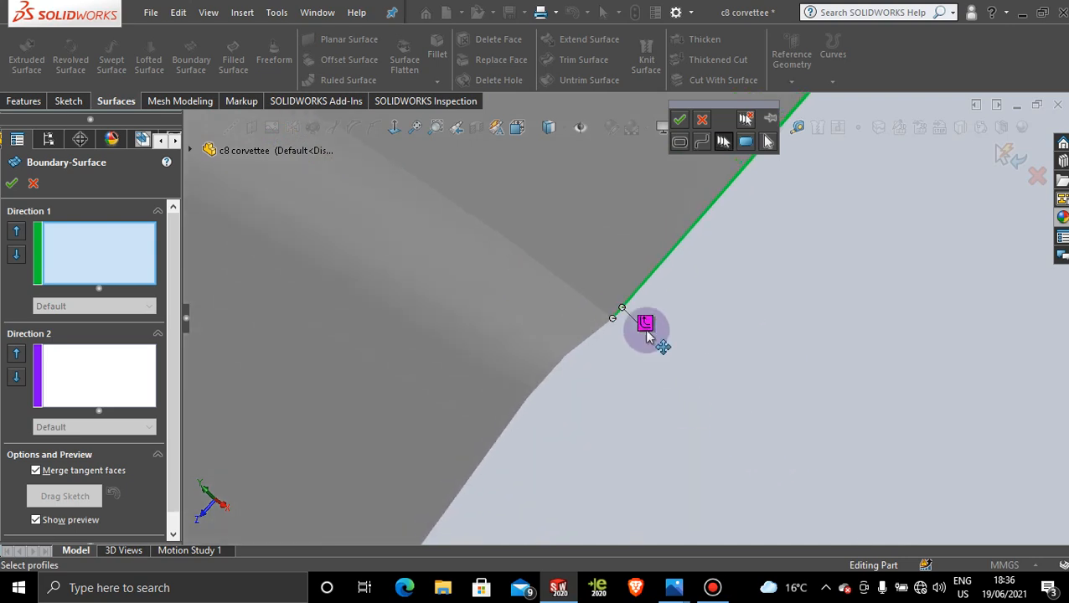
Add the crease edge and the remaining roof edge down to the side panel, and accept the open group.
{"action": "scroll", "coordinate": [590, 340], "scroll_direction": "down", "scroll_amount": 4}
{"action": "scroll", "coordinate": [645, 306], "scroll_direction": "down", "scroll_amount": 2}
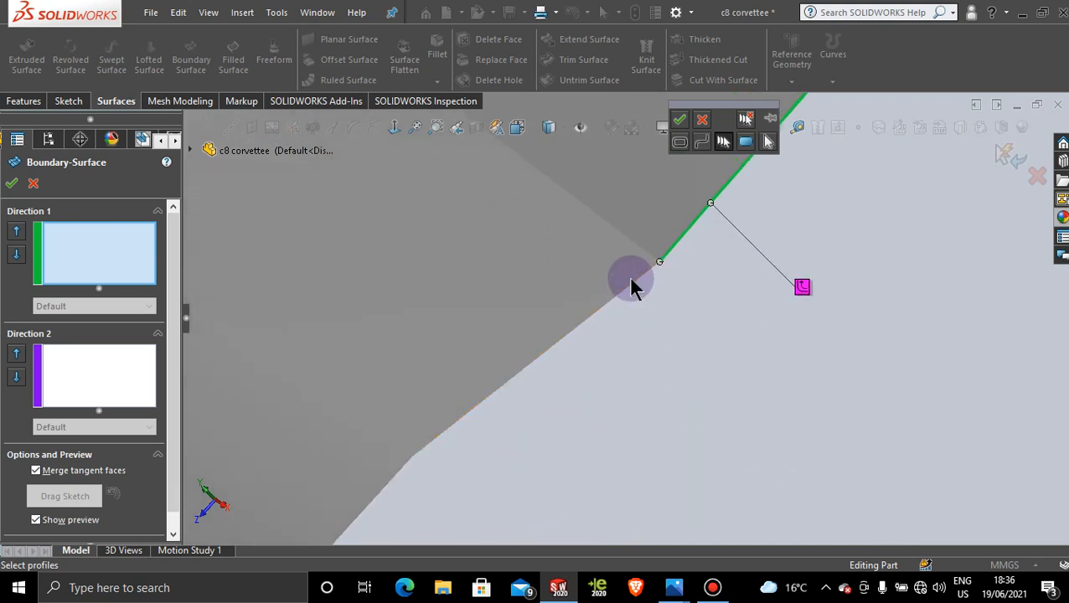
{"action": "left_click", "coordinate": [630, 282]}
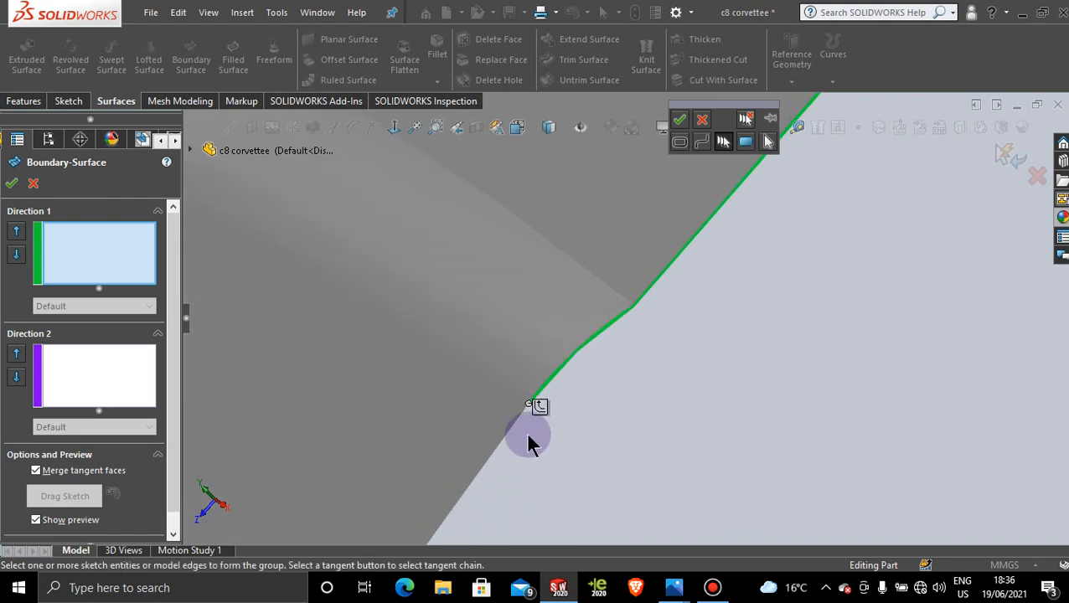
{"action": "left_click", "coordinate": [544, 411]}
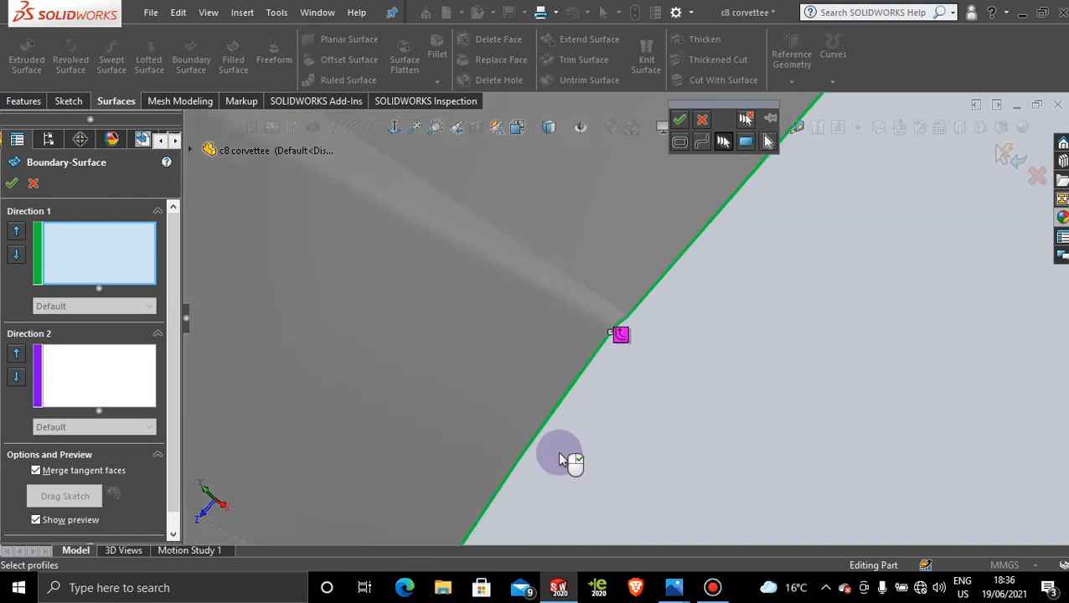
{"action": "scroll", "coordinate": [559, 459], "scroll_direction": "up", "scroll_amount": 2}
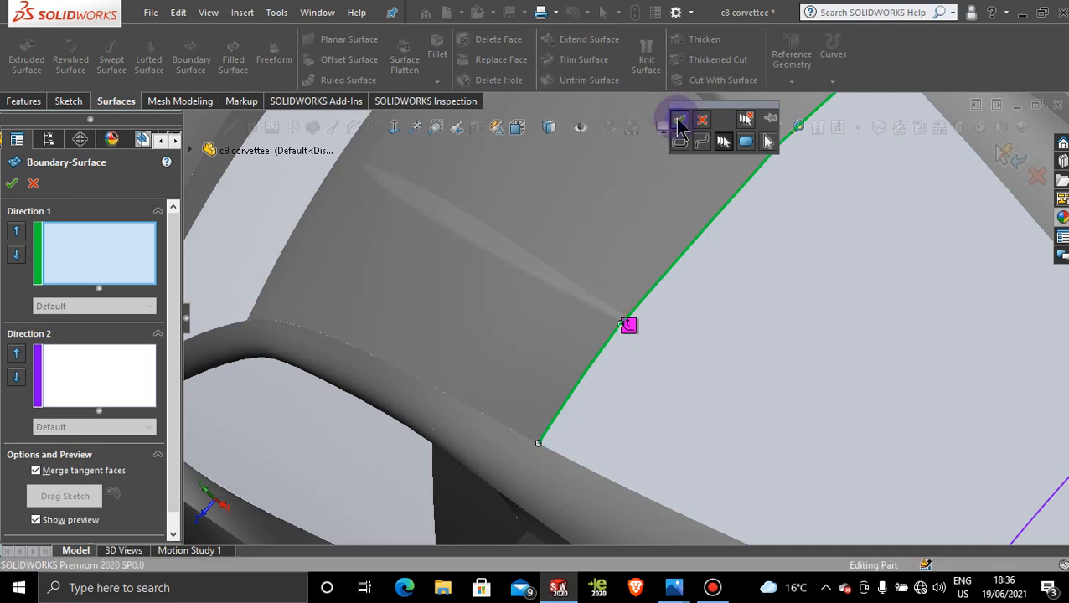
{"action": "left_click", "coordinate": [679, 124]}
Add the cross spline 3DSketch197 at the tail as the second Direction 1 profile and view the surface preview.
{"action": "scroll", "coordinate": [756, 266], "scroll_direction": "up", "scroll_amount": 4}
{"action": "scroll", "coordinate": [755, 269], "scroll_direction": "up", "scroll_amount": 1}
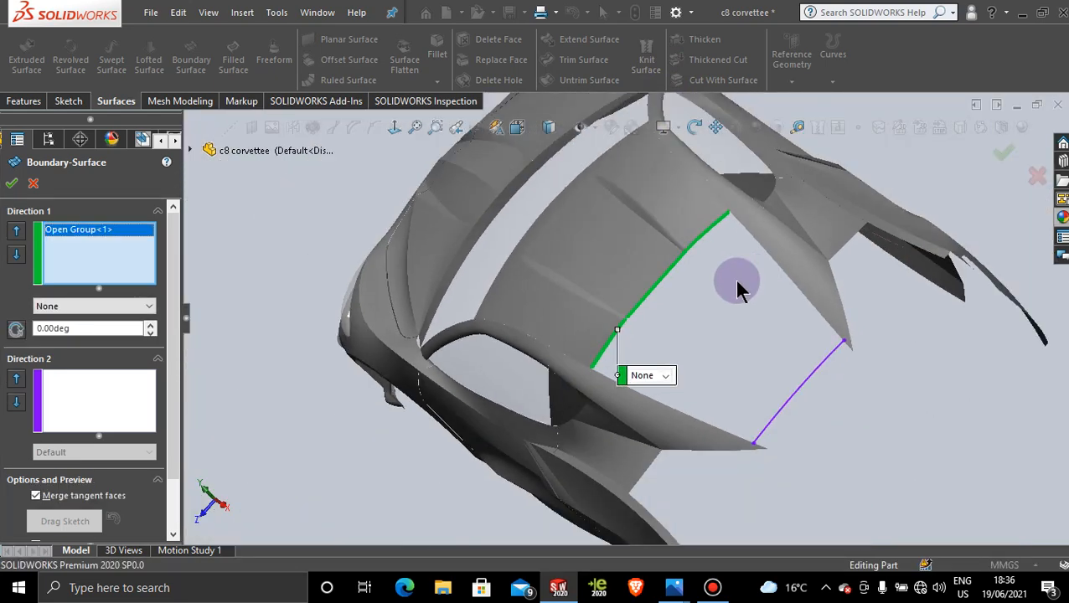
{"action": "left_click", "coordinate": [802, 386]}
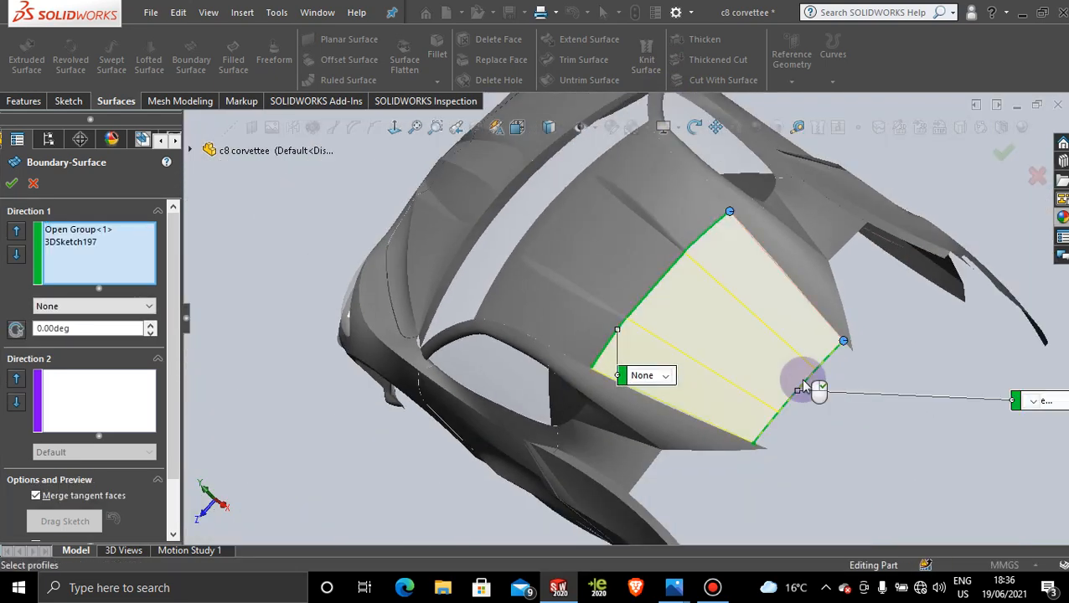
{"action": "middle_click_drag", "start_coordinate": [731, 367], "coordinate": [794, 358]}
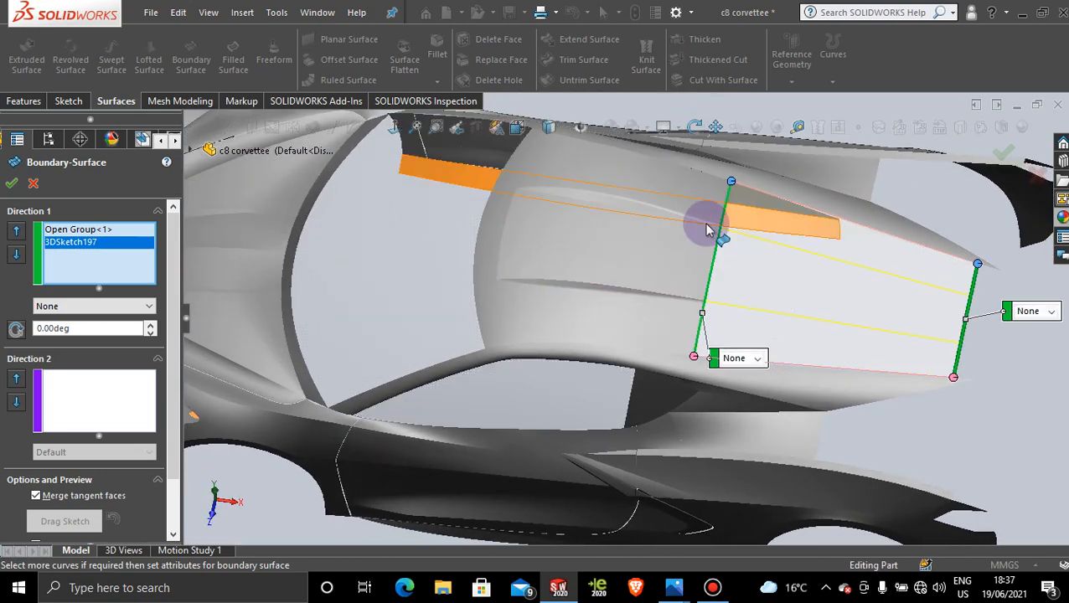
Add the inner edges of both rear side panels as the two Direction 2 curves of the boundary surface.
{"action": "scroll", "coordinate": [810, 318], "scroll_direction": "up", "scroll_amount": 2}
{"action": "middle_click_drag", "start_coordinate": [750, 315], "coordinate": [708, 336]}
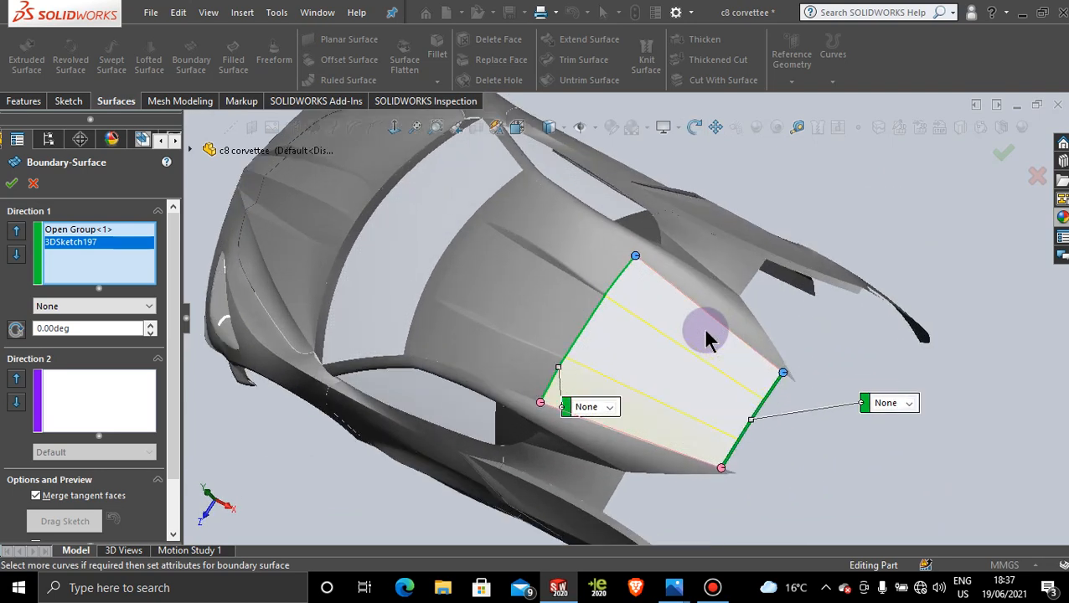
{"action": "scroll", "coordinate": [709, 336], "scroll_direction": "down", "scroll_amount": 2}
{"action": "left_click", "coordinate": [134, 410]}
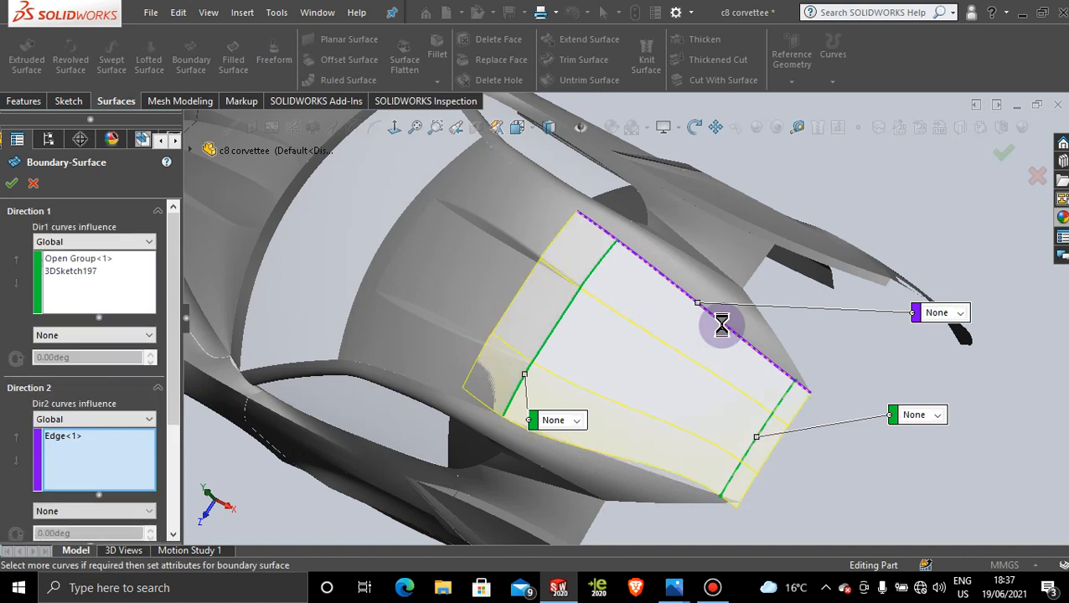
{"action": "left_click", "coordinate": [616, 459]}
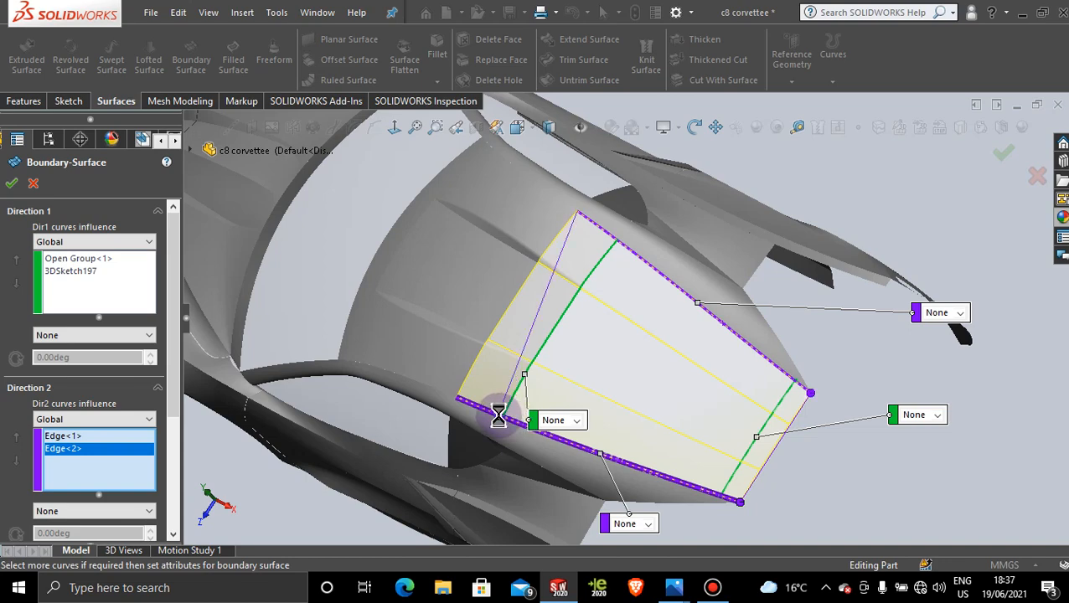
Move the front end connector of the Direction 2 curves to the upper corner of the roof's rear edge.
{"action": "scroll", "coordinate": [597, 237], "scroll_direction": "down", "scroll_amount": 4}
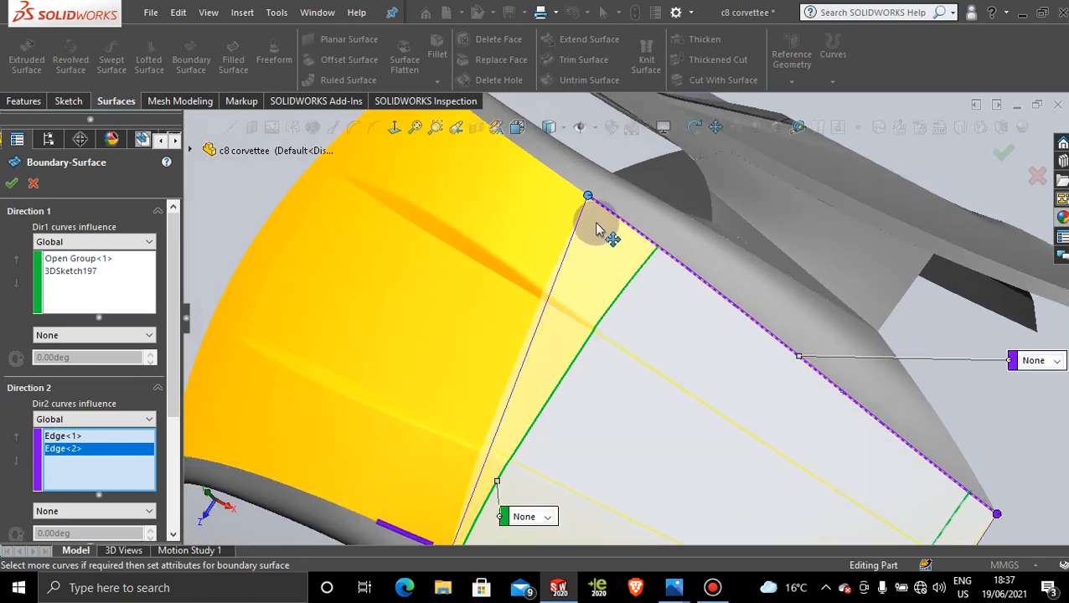
{"action": "left_click_drag", "start_coordinate": [597, 228], "coordinate": [657, 262]}
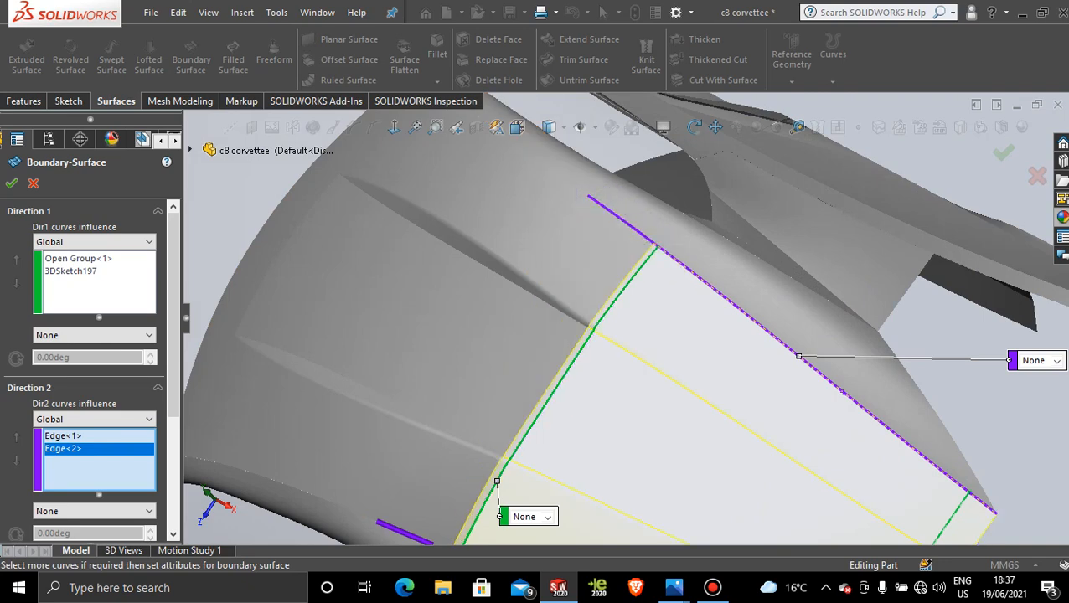
{"action": "scroll", "coordinate": [662, 262], "scroll_direction": "down", "scroll_amount": 5}
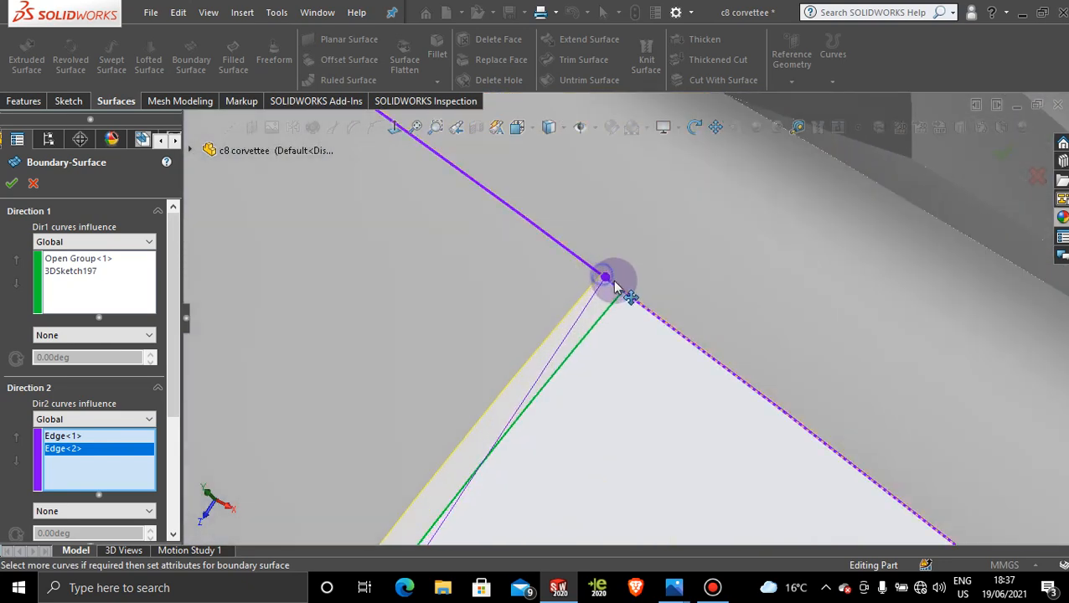
{"action": "left_click_drag", "start_coordinate": [614, 287], "coordinate": [630, 302]}
{"action": "scroll", "coordinate": [630, 301], "scroll_direction": "up", "scroll_amount": 5}
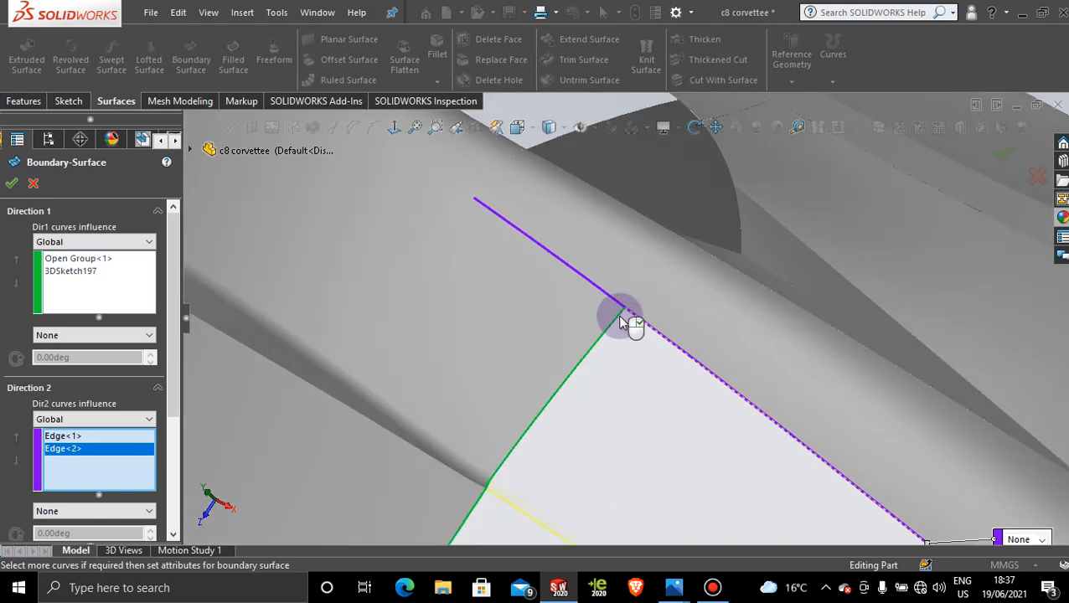
{"action": "scroll", "coordinate": [615, 329], "scroll_direction": "up", "scroll_amount": 2}
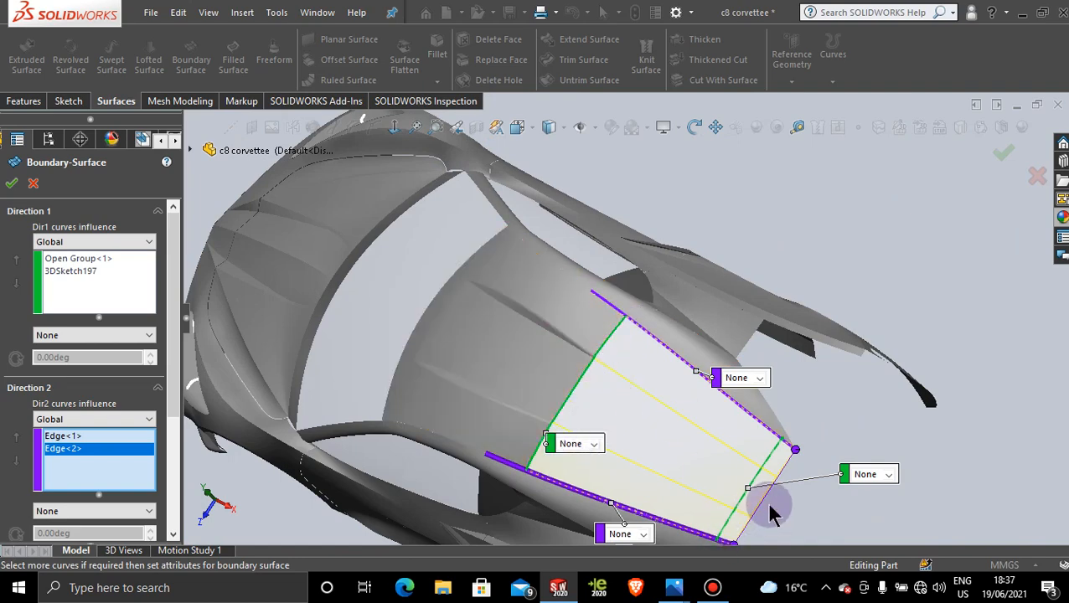
Move the tail end connector of the Direction 2 curves to the endpoint of the tail spline.
{"action": "scroll", "coordinate": [765, 500], "scroll_direction": "down", "scroll_amount": 2}
{"action": "middle_click_drag", "start_coordinate": [766, 500], "coordinate": [737, 460], "text": "ctrl"}
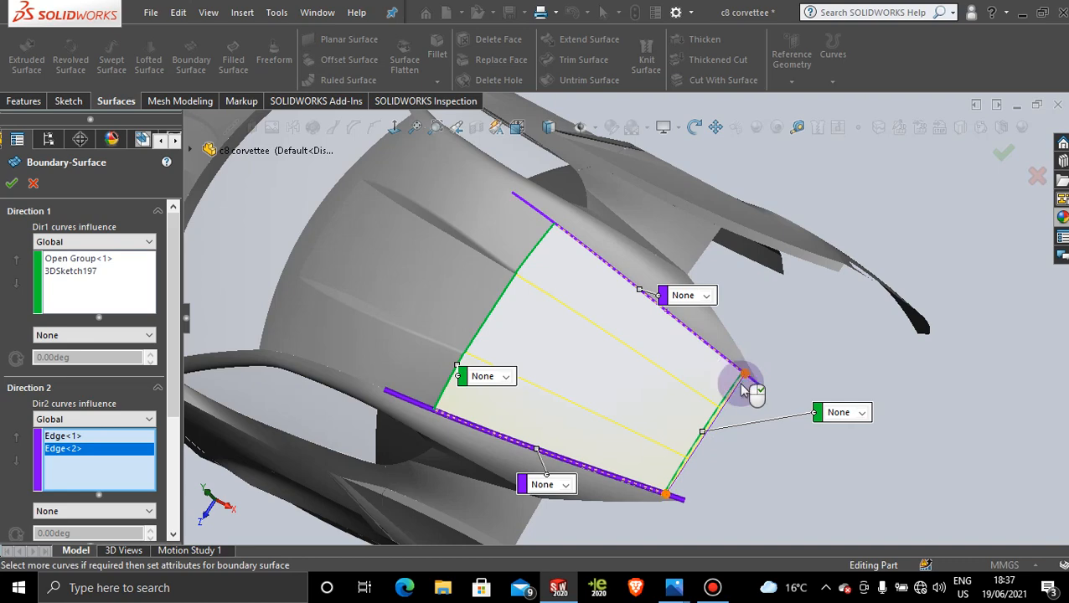
{"action": "scroll", "coordinate": [742, 388], "scroll_direction": "down", "scroll_amount": 2}
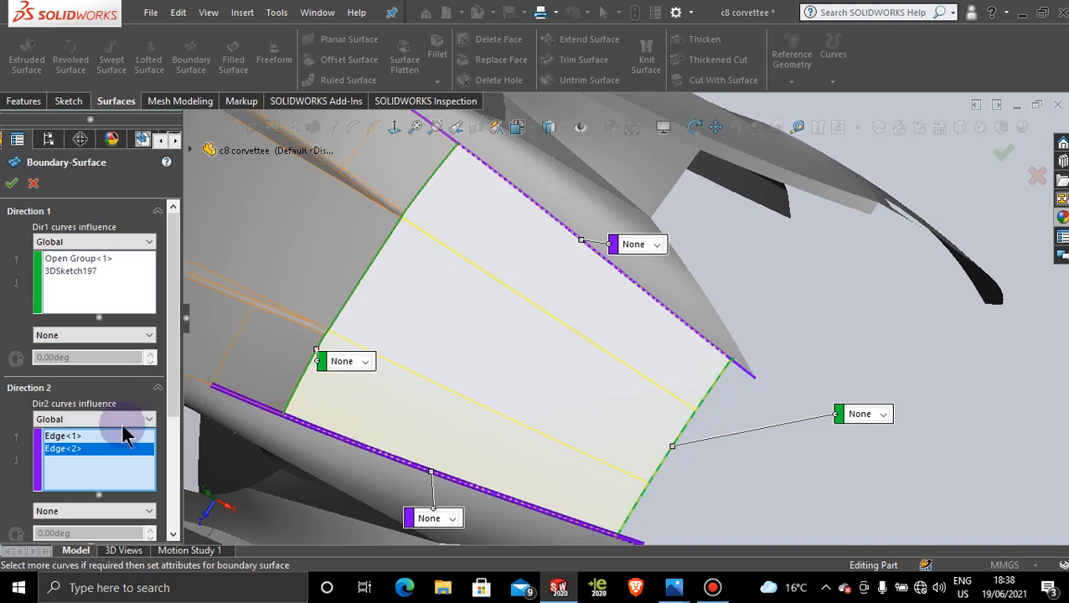
Apply Tangency To Face to the roof's rear edge group and accept the boundary surface.
{"action": "left_click", "coordinate": [96, 259]}
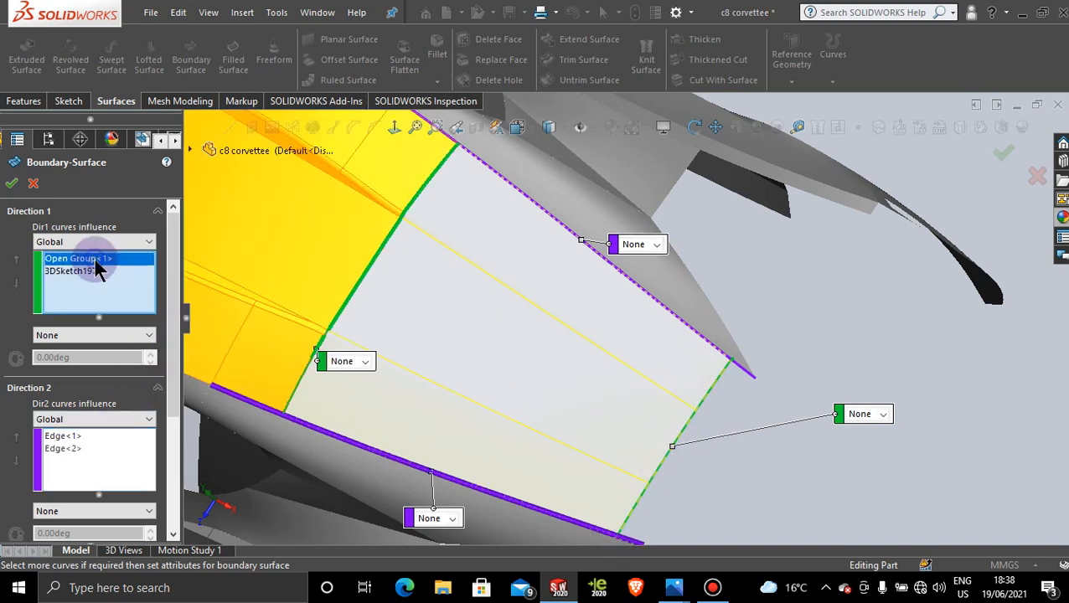
{"action": "left_click", "coordinate": [94, 337]}
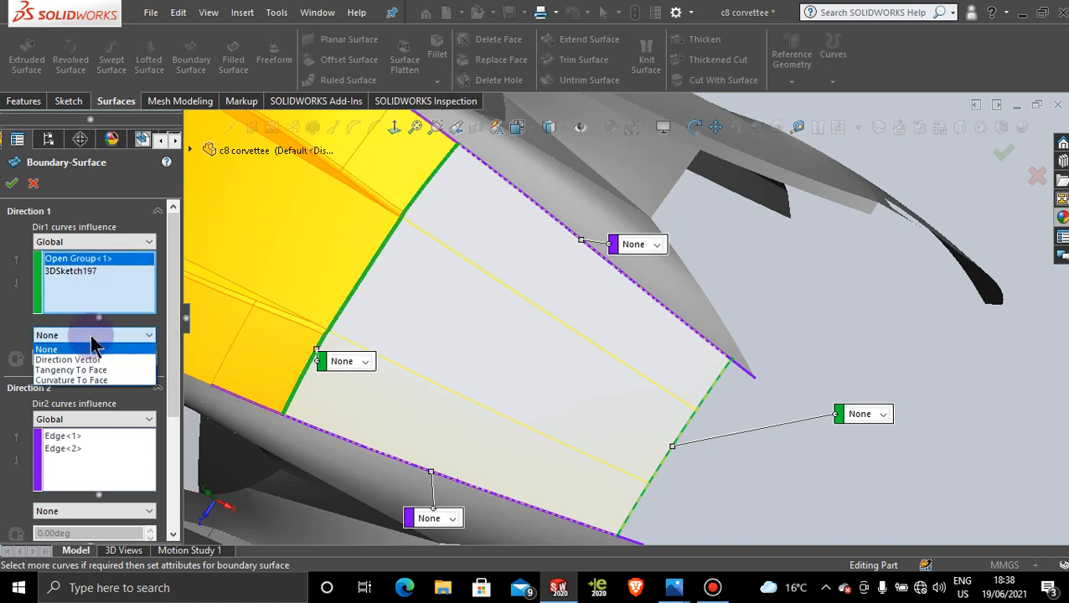
{"action": "left_click", "coordinate": [93, 370]}
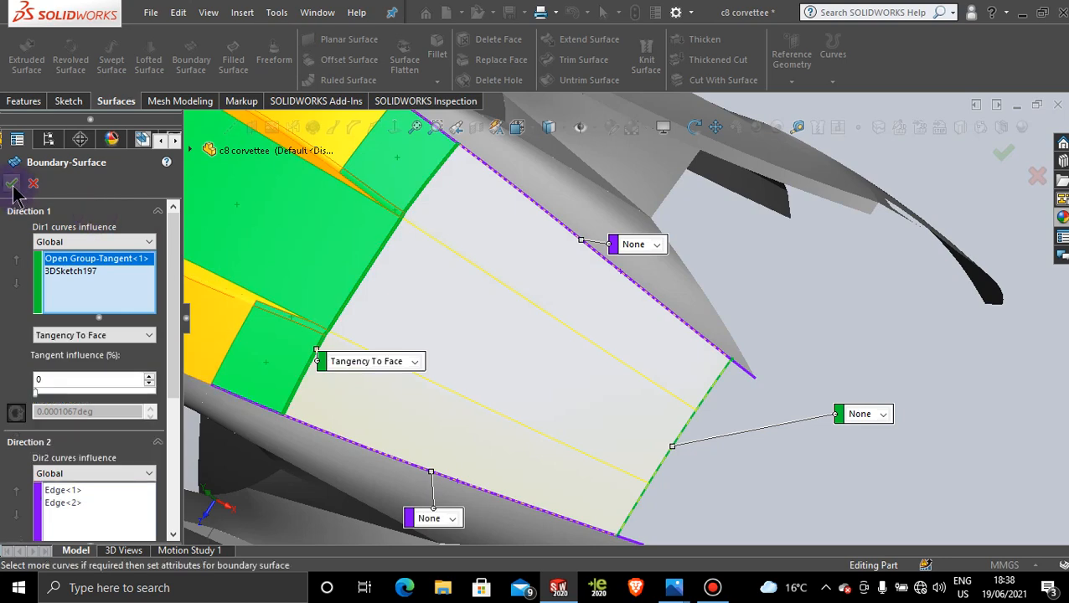
{"action": "left_click", "coordinate": [12, 184]}
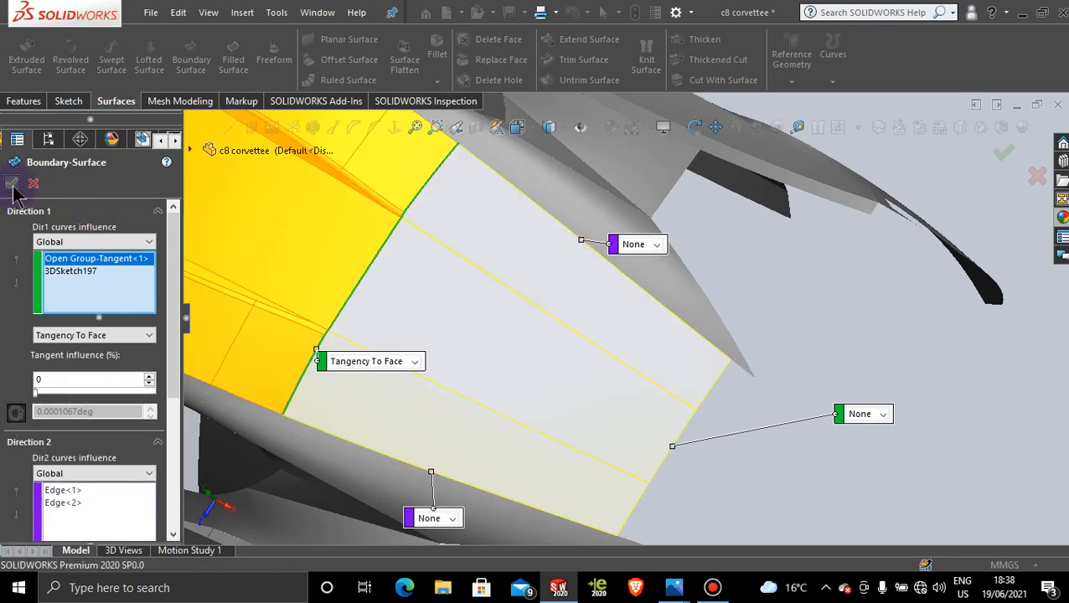
Inspect the new rear surface from several angles and check the top-view Corvette reference image in Photos.
{"action": "middle_click_drag", "start_coordinate": [608, 335], "coordinate": [728, 386]}
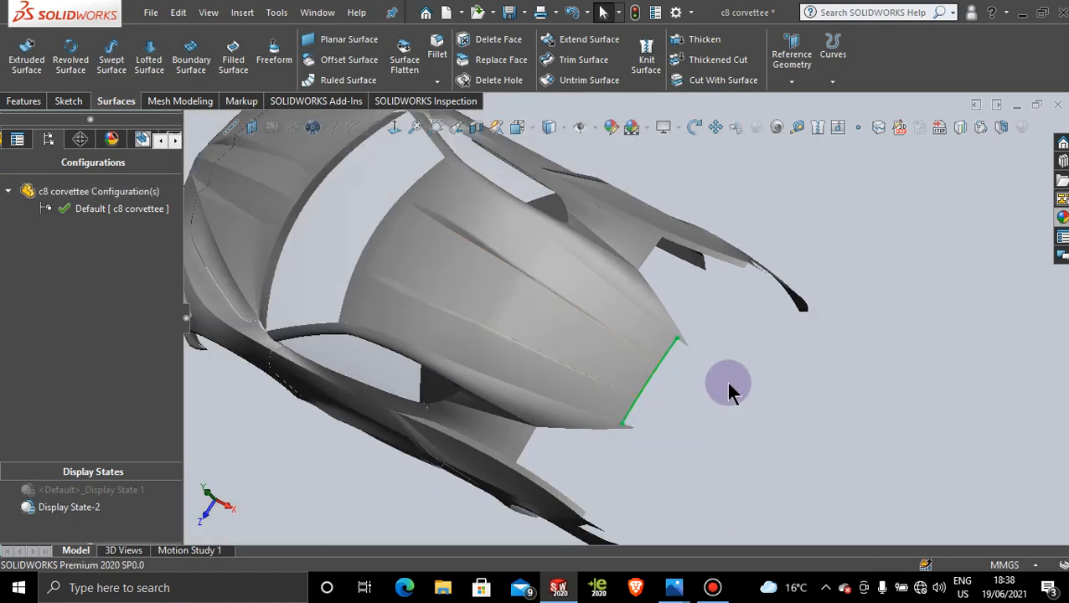
{"action": "left_click", "coordinate": [743, 386]}
{"action": "middle_click_drag", "start_coordinate": [685, 467], "coordinate": [546, 371]}
{"action": "scroll", "coordinate": [592, 250], "scroll_direction": "down", "scroll_amount": 5}
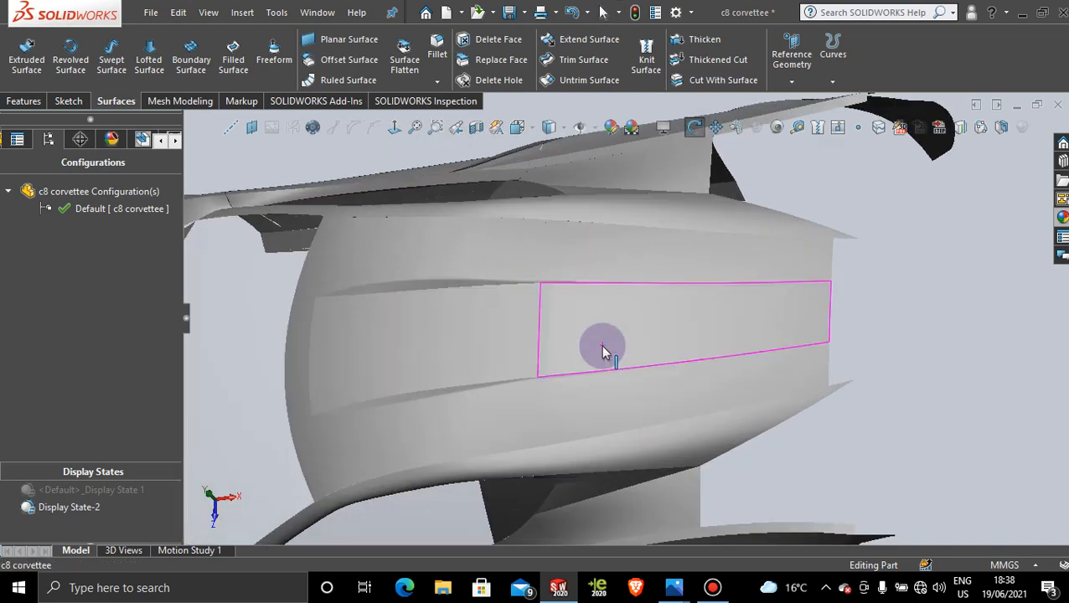
{"action": "middle_click_drag", "start_coordinate": [600, 346], "coordinate": [634, 326]}
{"action": "middle_click_drag", "start_coordinate": [957, 305], "coordinate": [748, 424]}
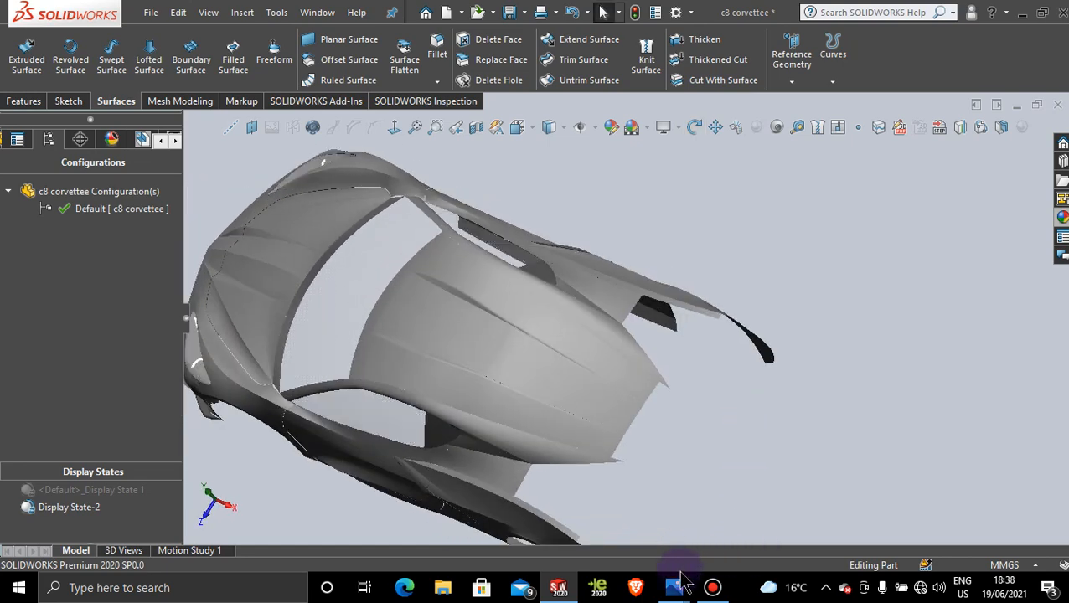
{"action": "mouse_move", "coordinate": [677, 586]}
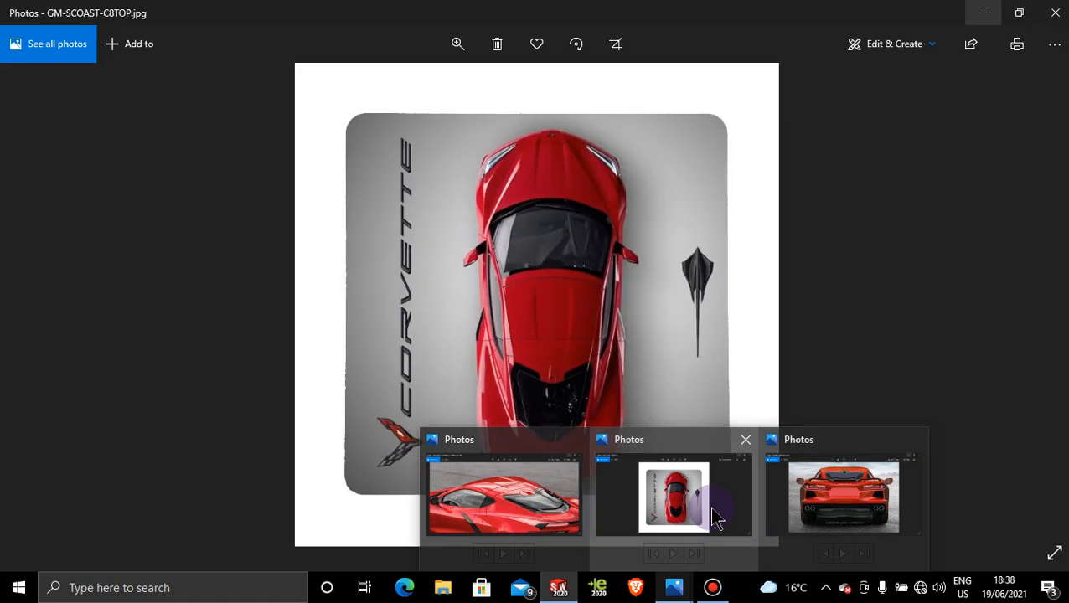
{"action": "left_click", "coordinate": [711, 510]}
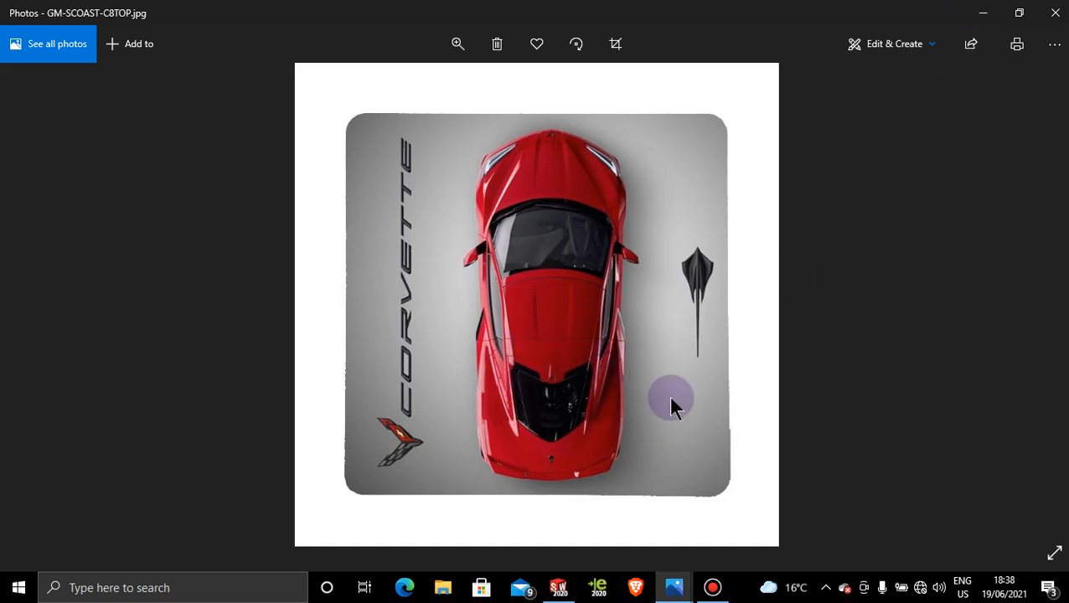
{"action": "left_click", "coordinate": [975, 11]}
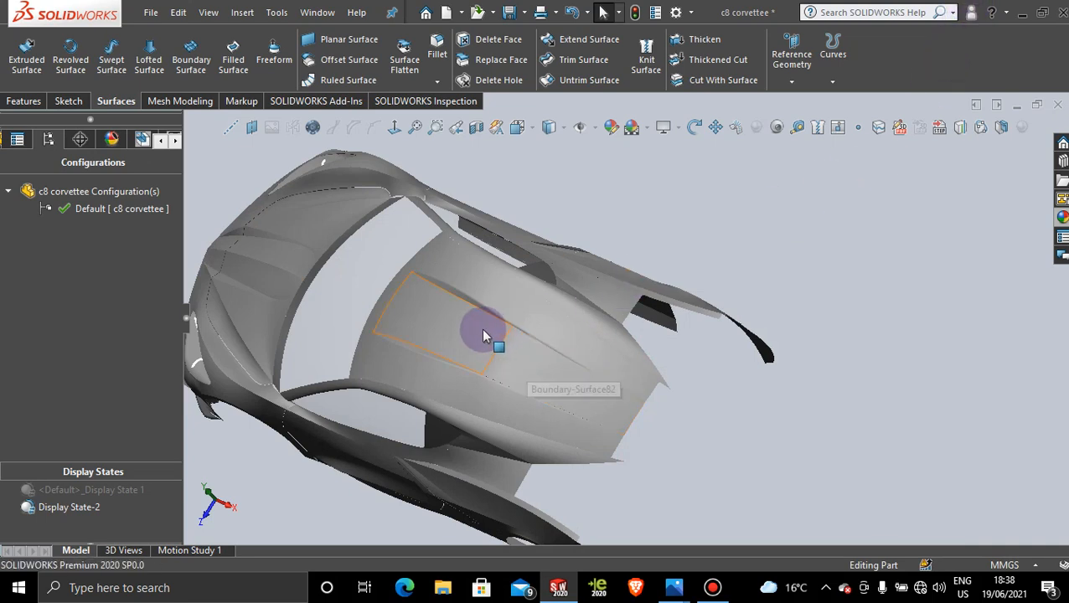
Delete the boundary surface spanning the rear opening between the roof and the tail spline.
{"action": "left_click", "coordinate": [465, 385]}
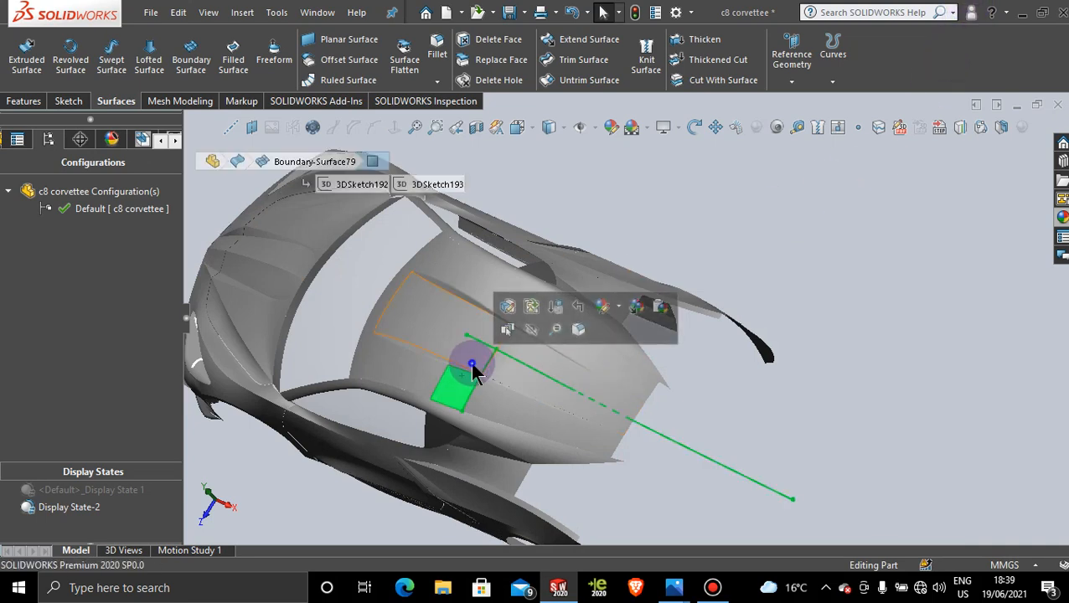
{"action": "left_click", "coordinate": [470, 364]}
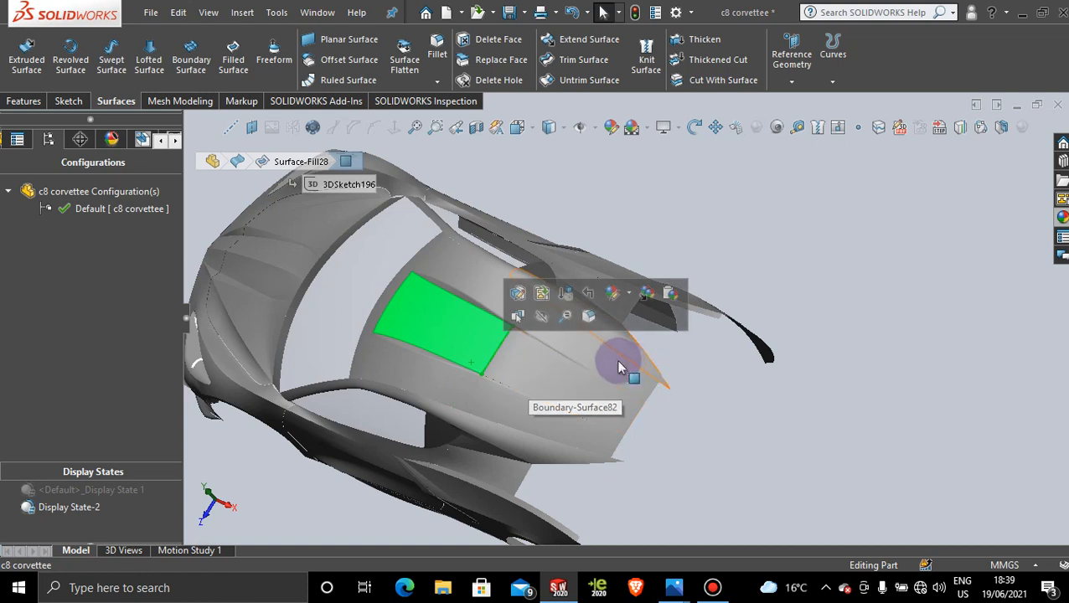
{"action": "left_click", "coordinate": [142, 138]}
{"action": "left_click", "coordinate": [160, 141]}
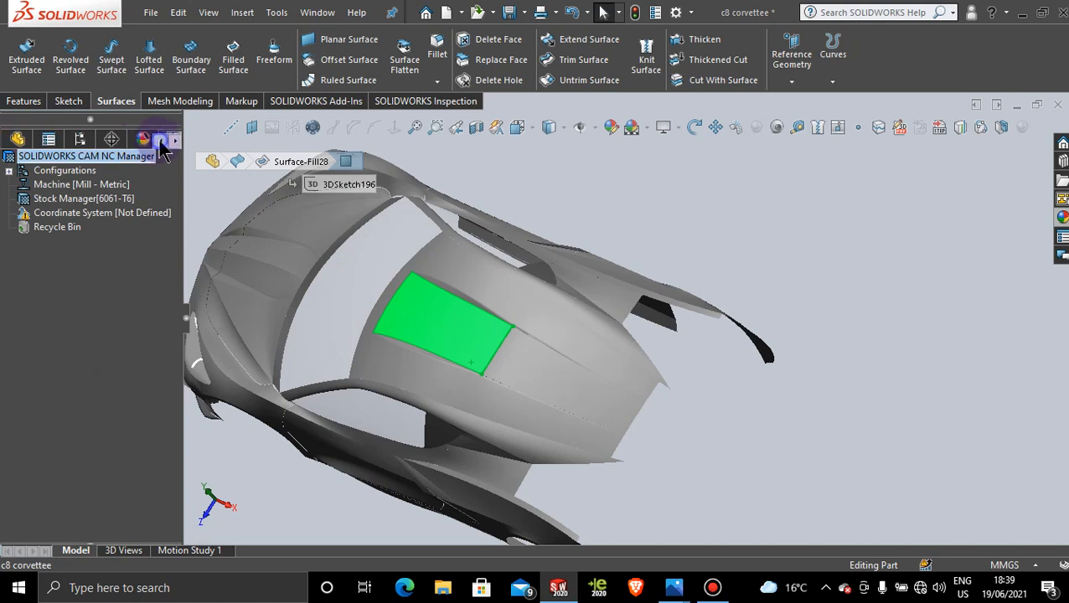
{"action": "left_click", "coordinate": [17, 138]}
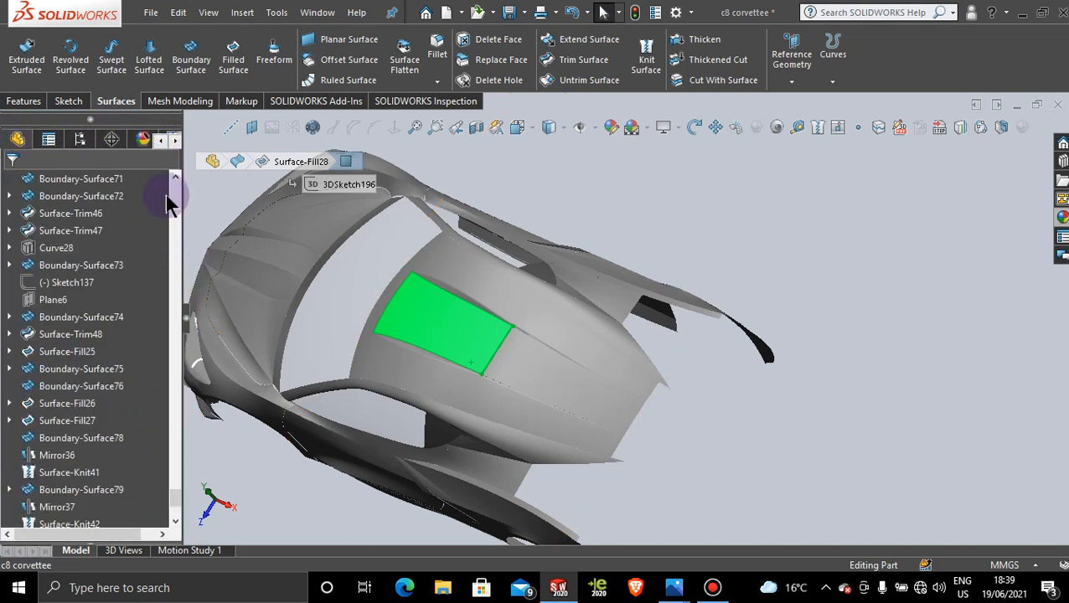
{"action": "scroll", "coordinate": [177, 494], "scroll_direction": "down", "scroll_amount": 3}
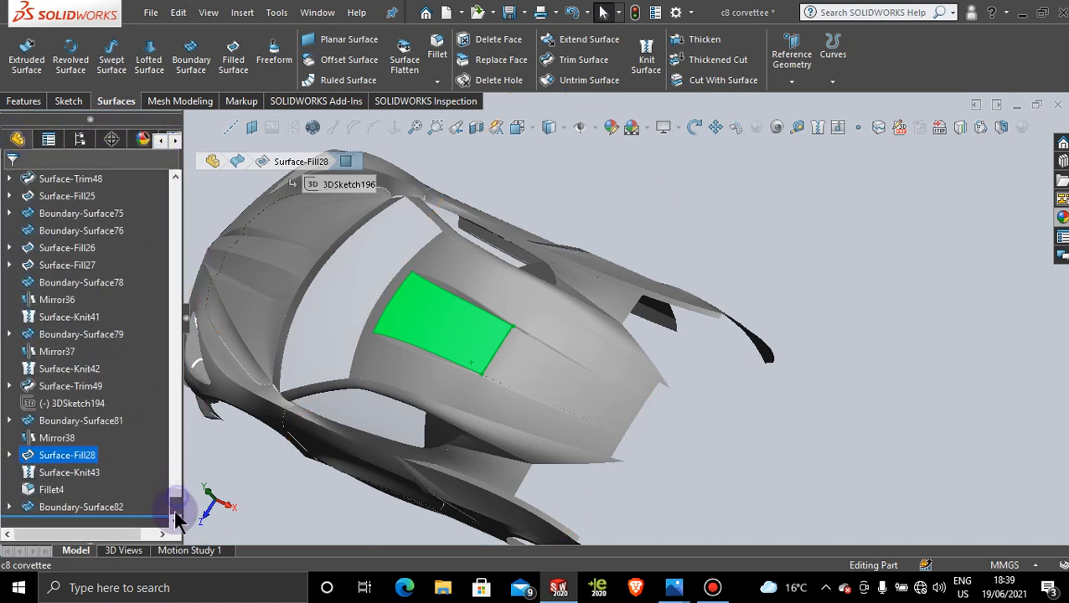
{"action": "right_click", "coordinate": [84, 508]}
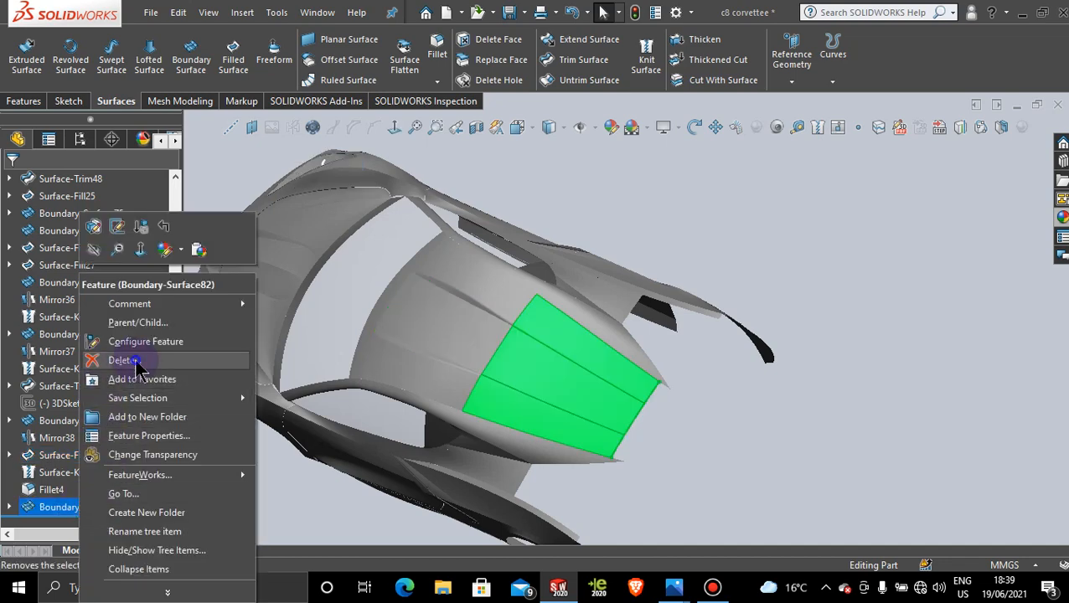
{"action": "left_click", "coordinate": [136, 362]}
{"action": "left_click", "coordinate": [614, 217]}
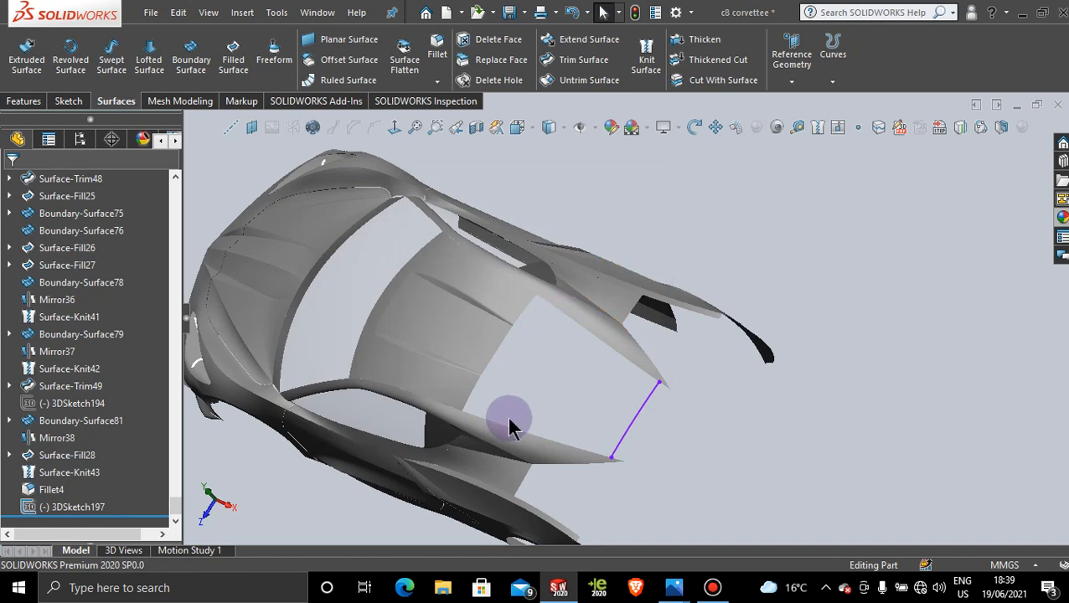
Start a new 3D sketch and convert the two outer segments of the roof's rear edge into sketch entities.
{"action": "scroll", "coordinate": [508, 418], "scroll_direction": "down", "scroll_amount": 5}
{"action": "scroll", "coordinate": [505, 316], "scroll_direction": "up", "scroll_amount": 4}
{"action": "scroll", "coordinate": [613, 197], "scroll_direction": "down", "scroll_amount": 3}
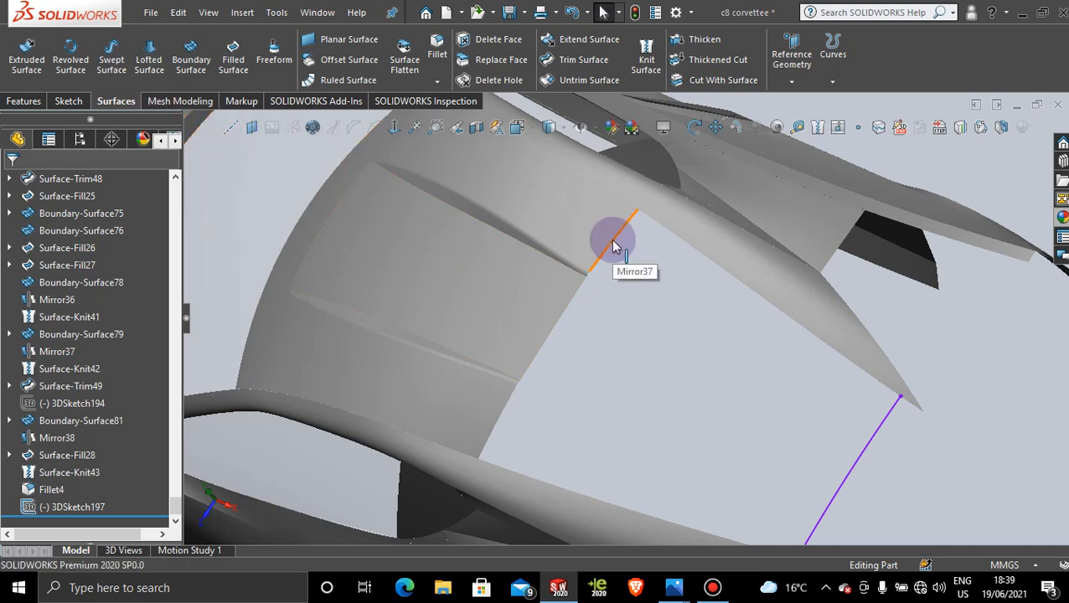
{"action": "left_click", "coordinate": [68, 102]}
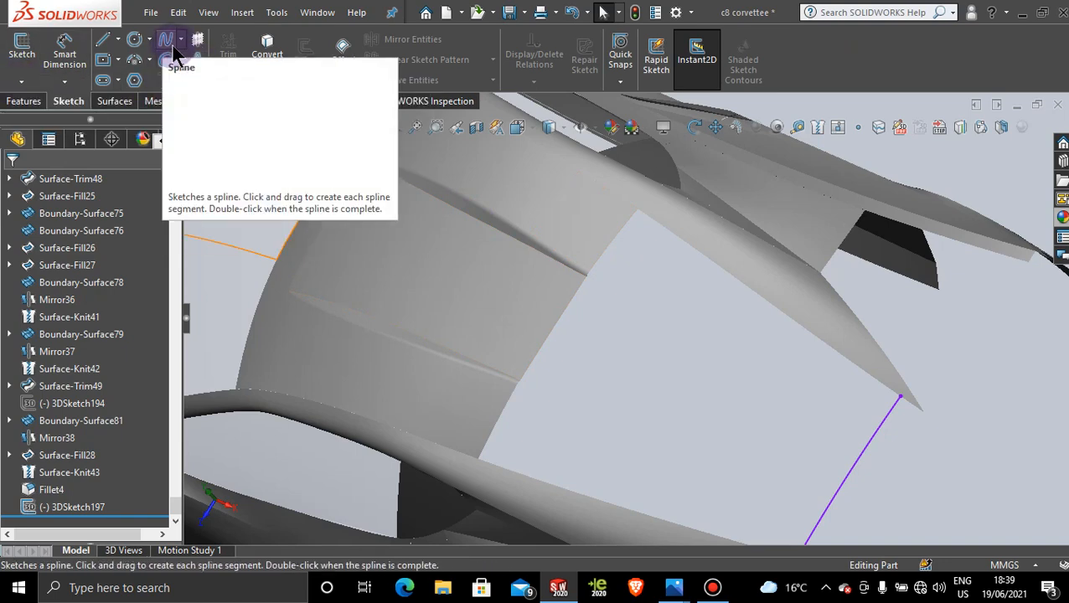
{"action": "left_click", "coordinate": [22, 82]}
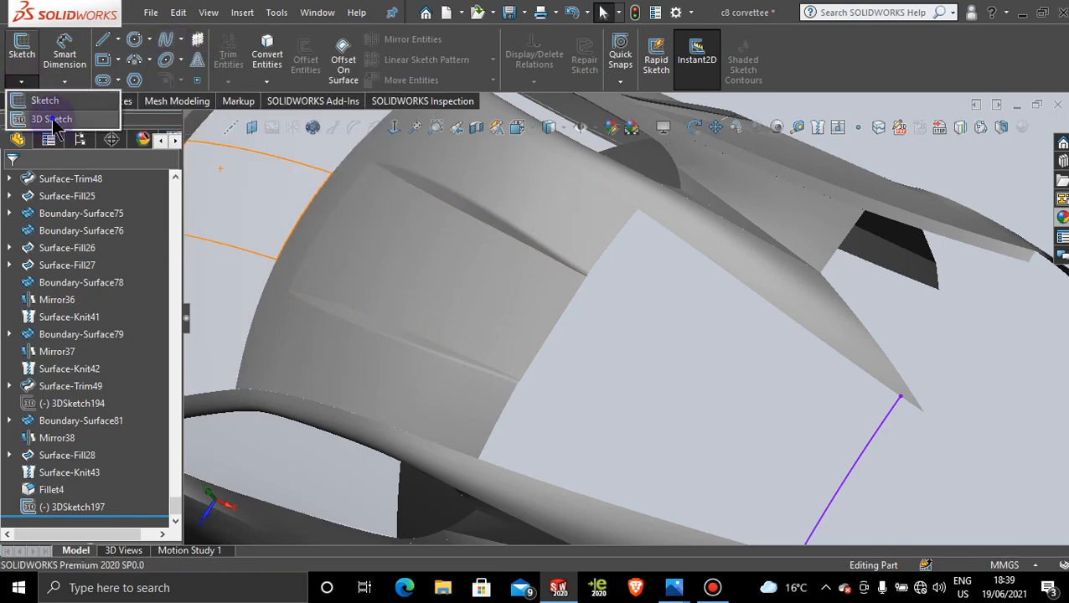
{"action": "left_click", "coordinate": [46, 118]}
{"action": "left_click", "coordinate": [168, 44]}
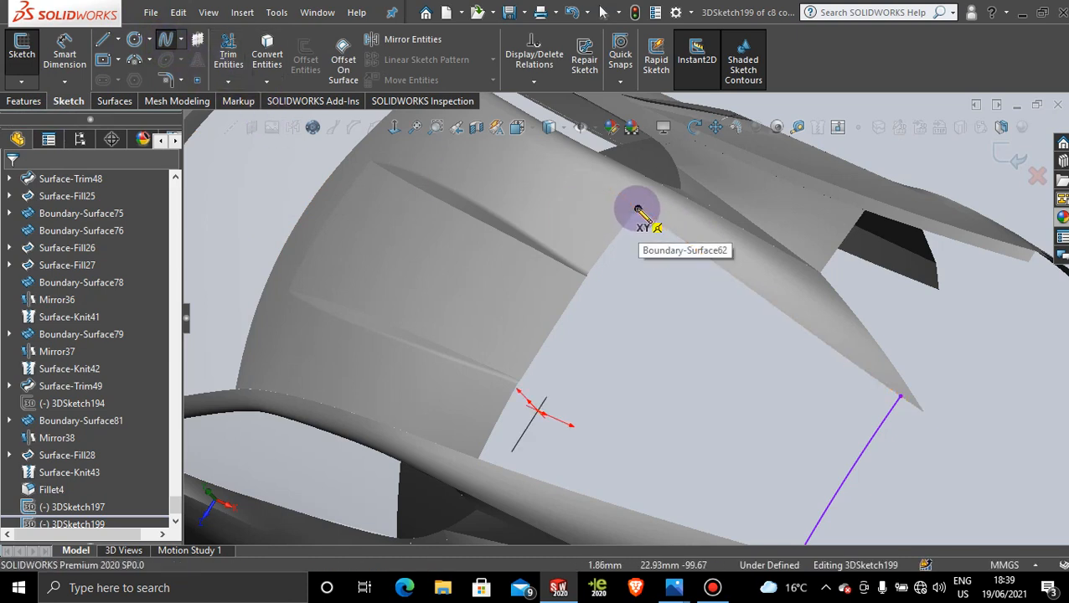
{"action": "left_click", "coordinate": [267, 55]}
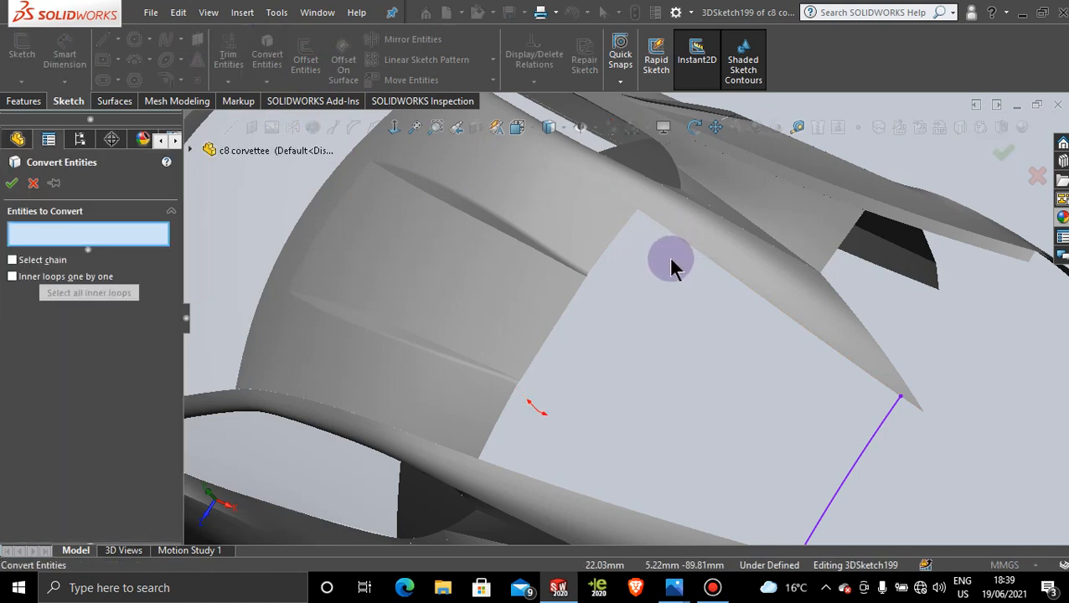
{"action": "left_click", "coordinate": [624, 230]}
{"action": "left_click", "coordinate": [506, 409]}
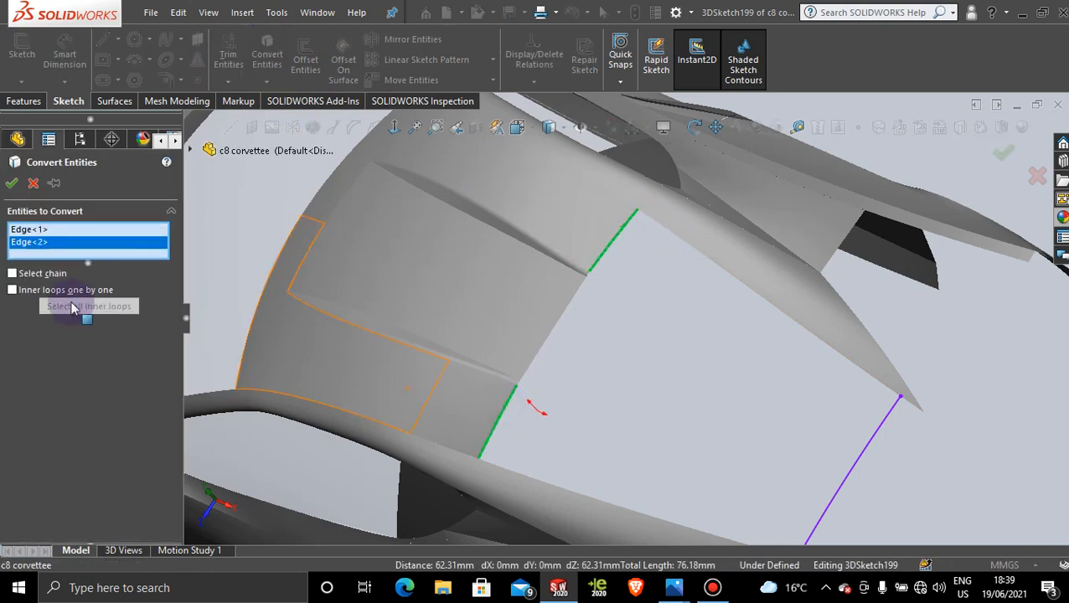
{"action": "left_click", "coordinate": [10, 183]}
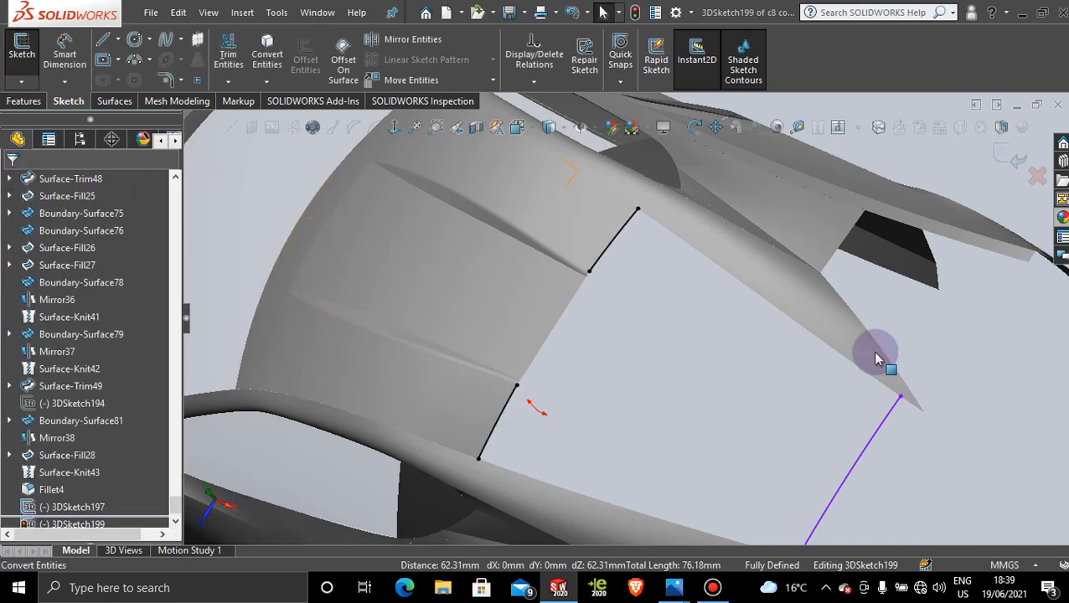
Draw a spline across the middle gap of the roof's rear edge, joining the inner endpoints of the two converted segments.
{"action": "left_click", "coordinate": [167, 44]}
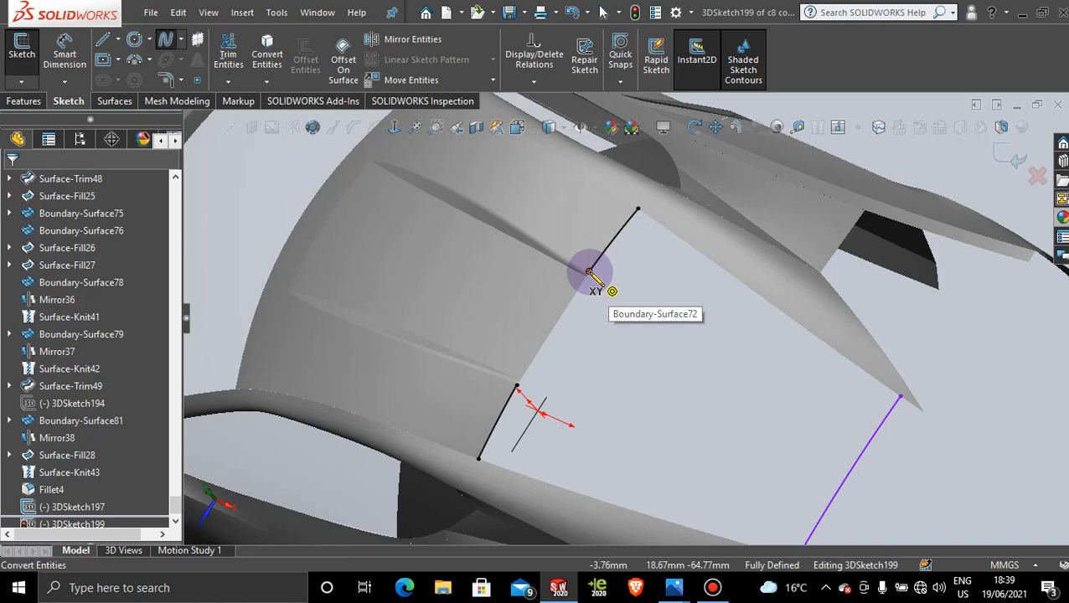
{"action": "left_click", "coordinate": [590, 272]}
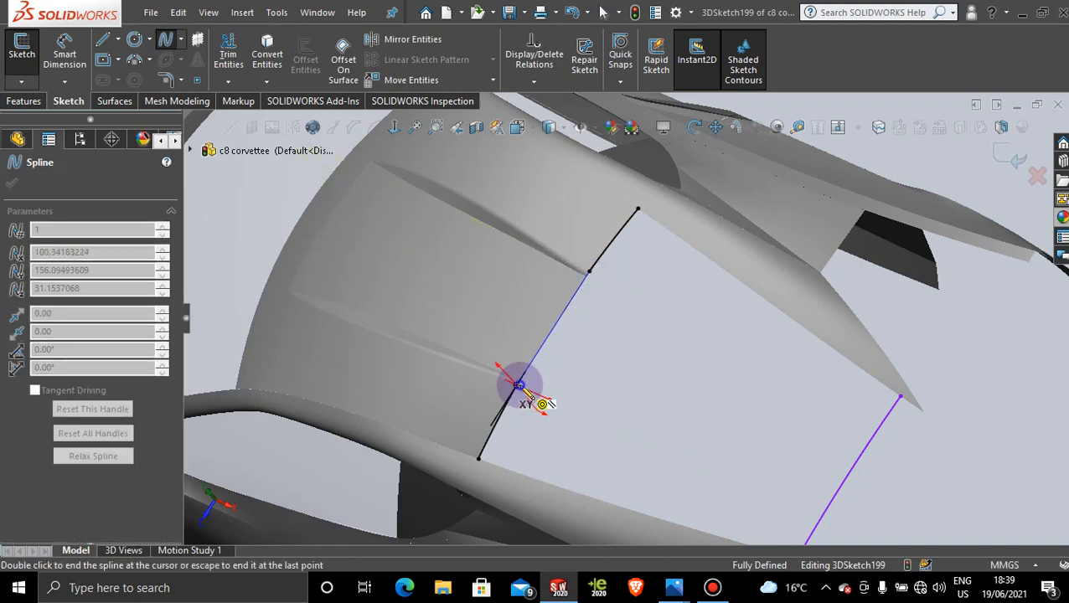
{"action": "left_click", "coordinate": [520, 385]}
{"action": "key", "text": "Escape"}
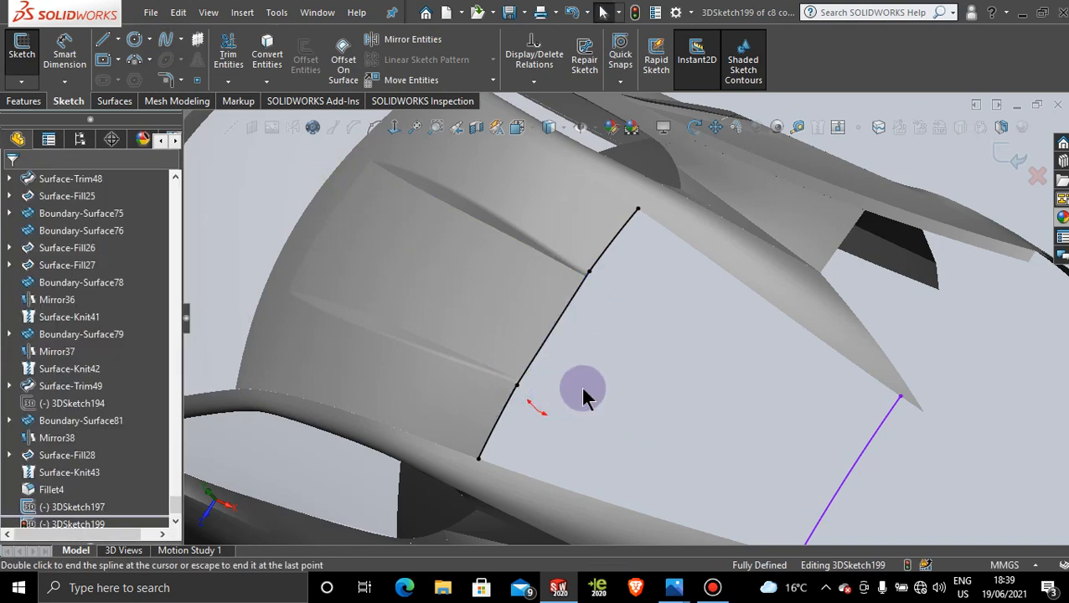
Make the middle spline tangent to both converted outer segments of the roof's rear edge.
{"action": "left_click", "coordinate": [609, 246]}
{"action": "left_click", "coordinate": [575, 304], "text": "ctrl"}
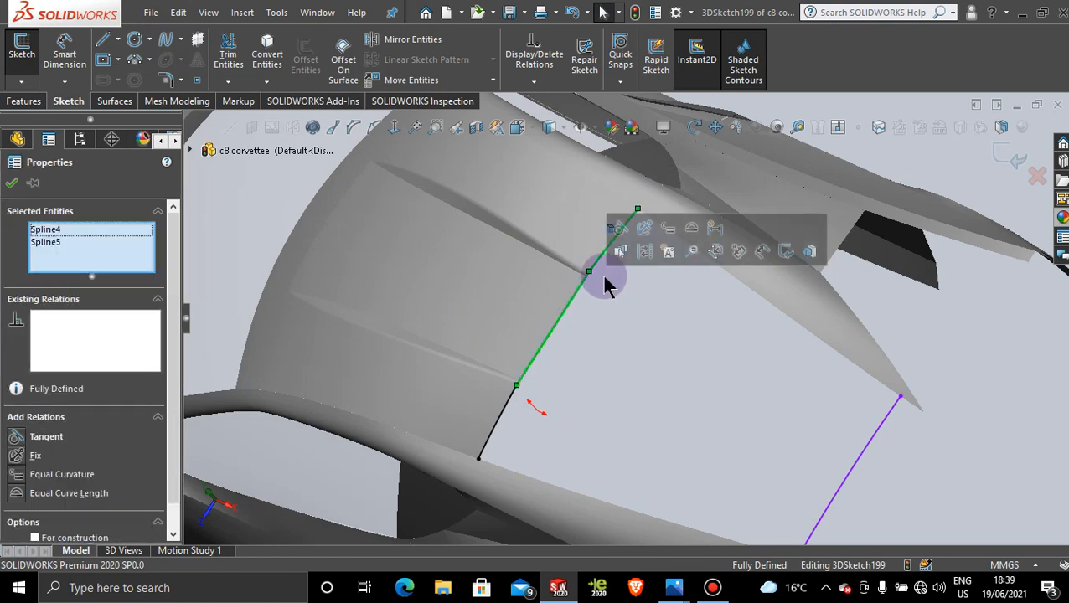
{"action": "left_click", "coordinate": [617, 231]}
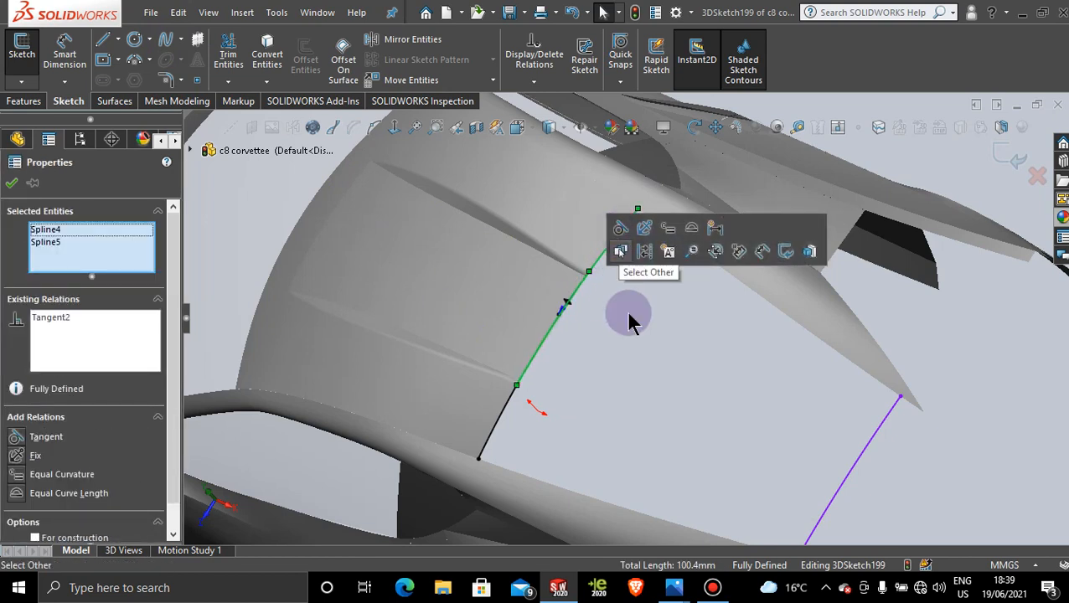
{"action": "left_click", "coordinate": [495, 432]}
{"action": "left_click", "coordinate": [526, 374], "text": "ctrl"}
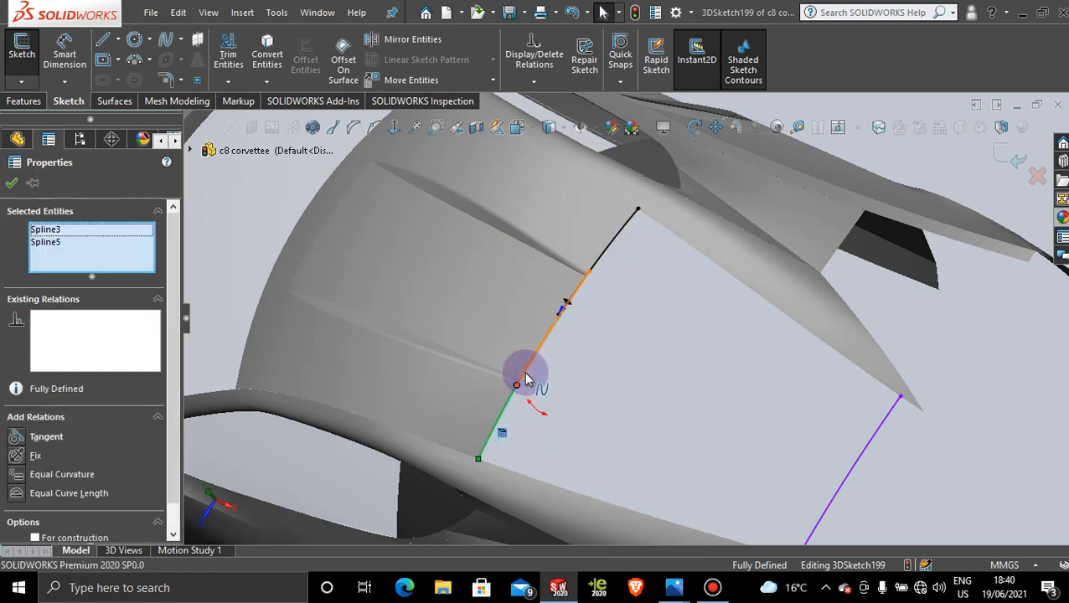
{"action": "left_click", "coordinate": [569, 303]}
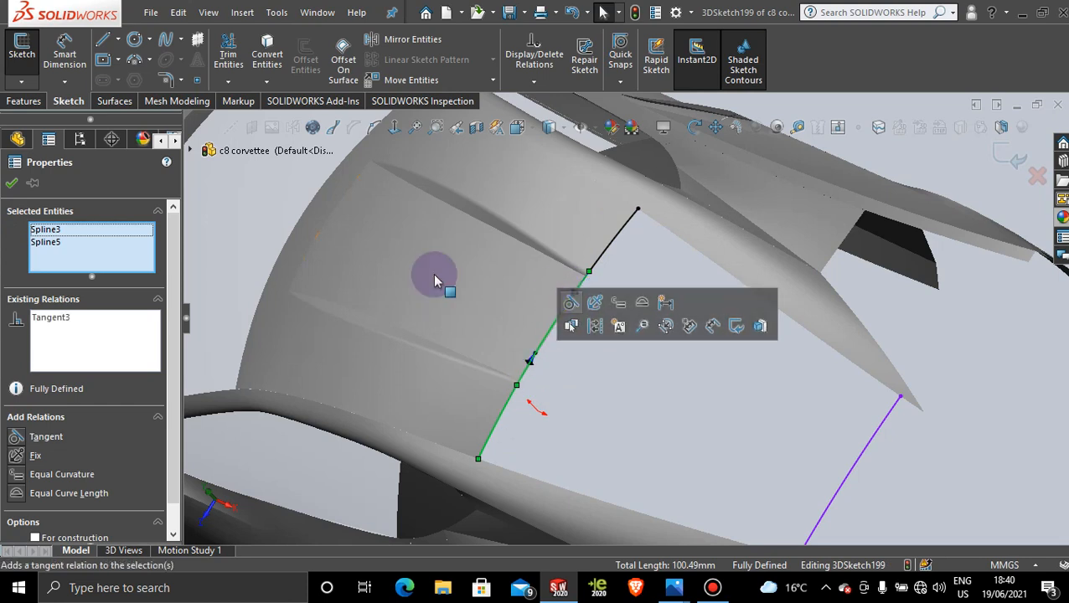
{"action": "left_click", "coordinate": [19, 186]}
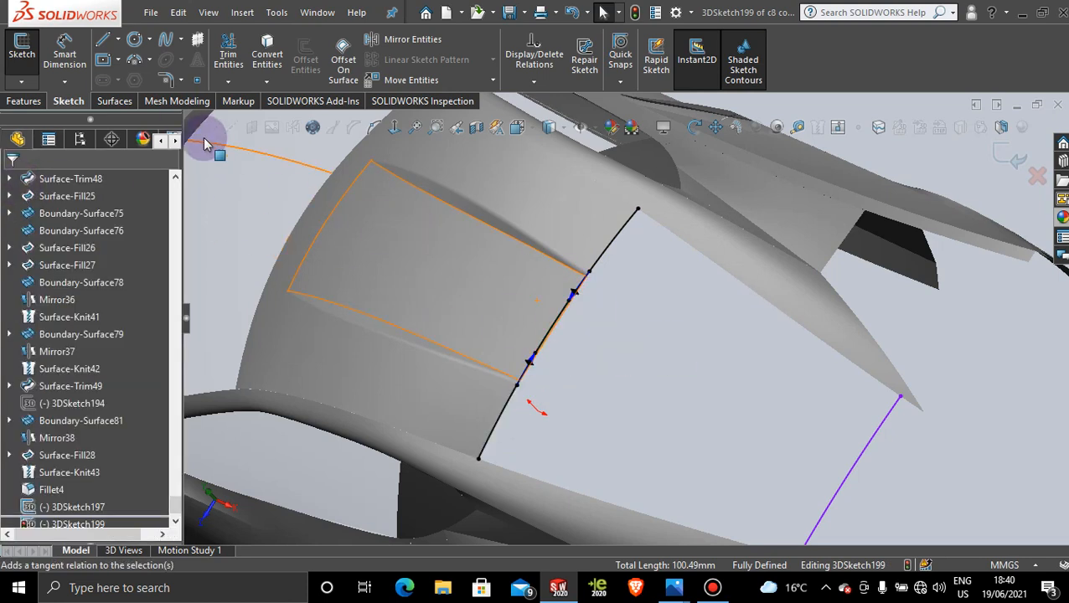
{"action": "left_click", "coordinate": [116, 101]}
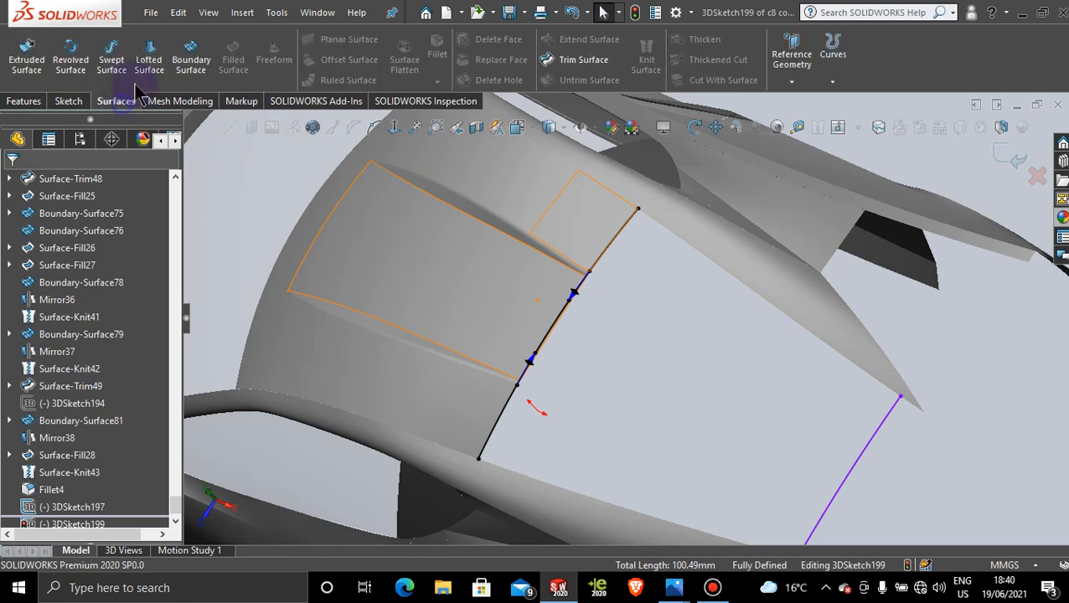
{"action": "left_click", "coordinate": [192, 60]}
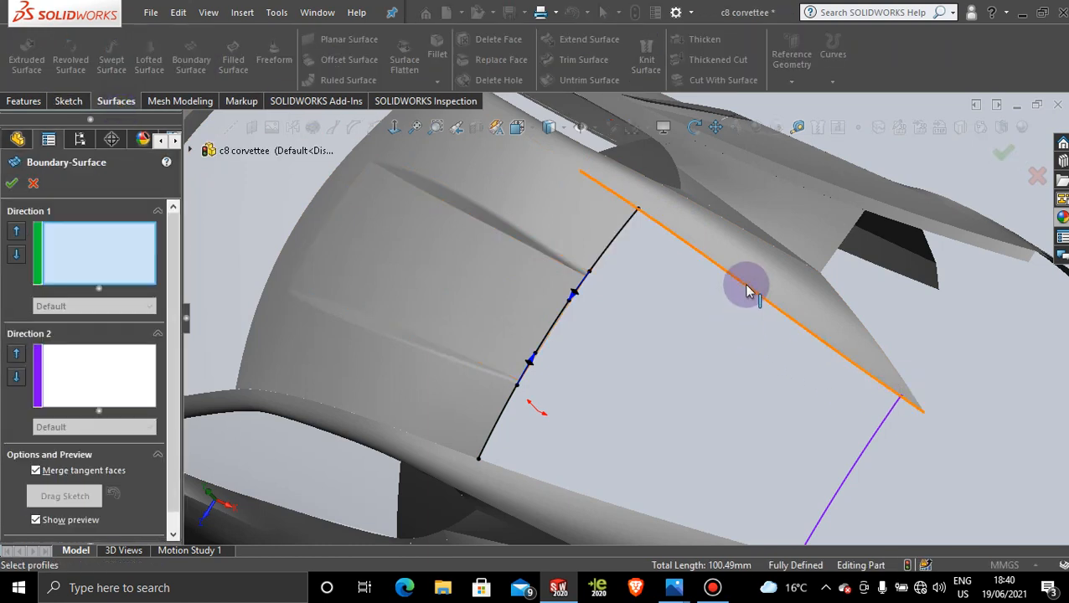
{"action": "left_click", "coordinate": [748, 290]}
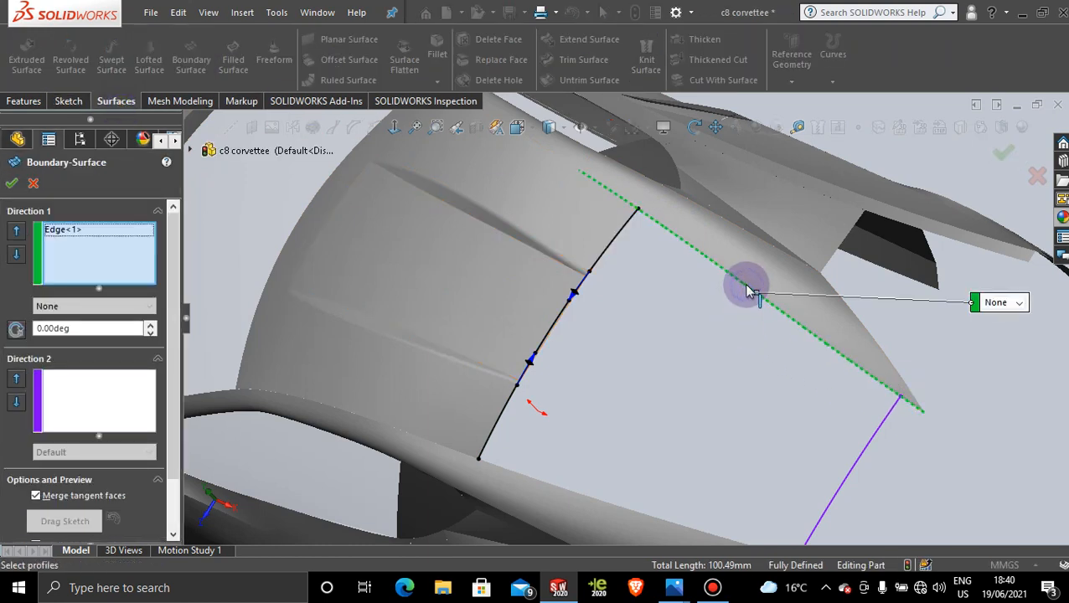
{"action": "left_click", "coordinate": [613, 505]}
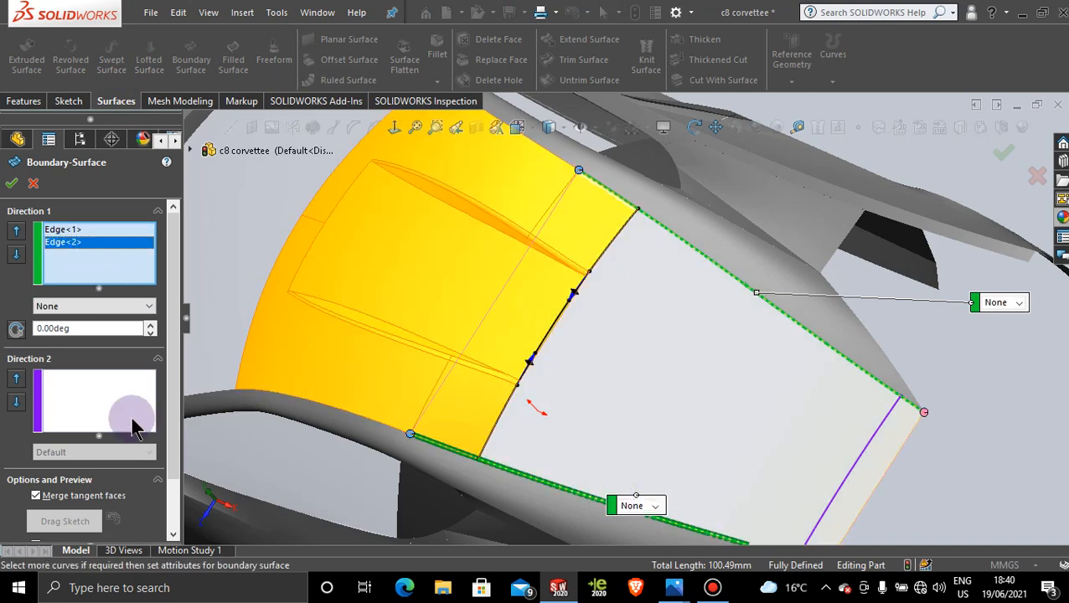
{"action": "left_click", "coordinate": [110, 401]}
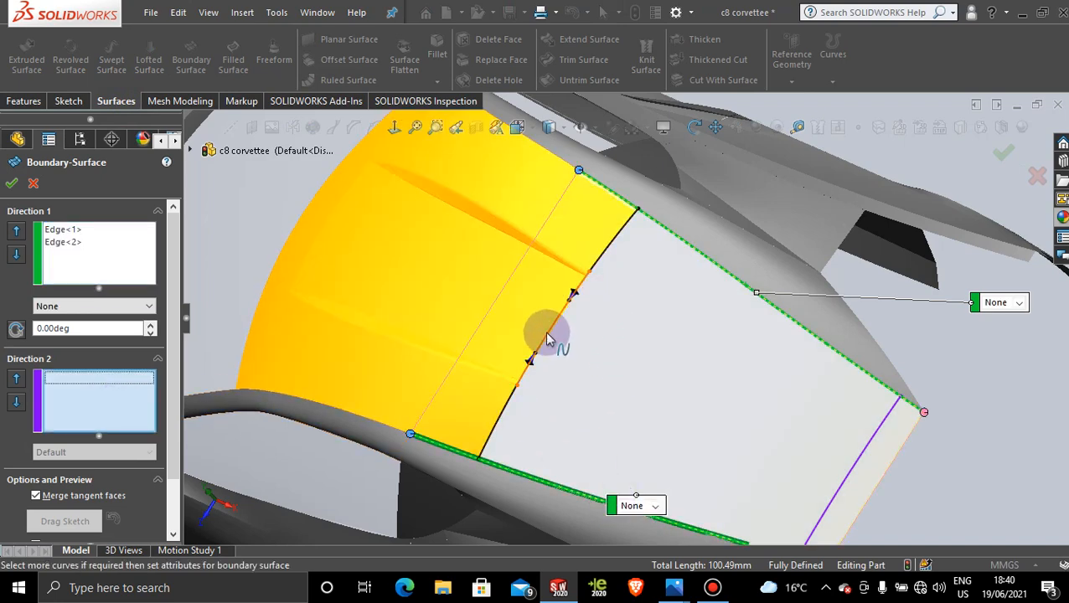
{"action": "right_click", "coordinate": [654, 258]}
{"action": "left_click", "coordinate": [804, 303]}
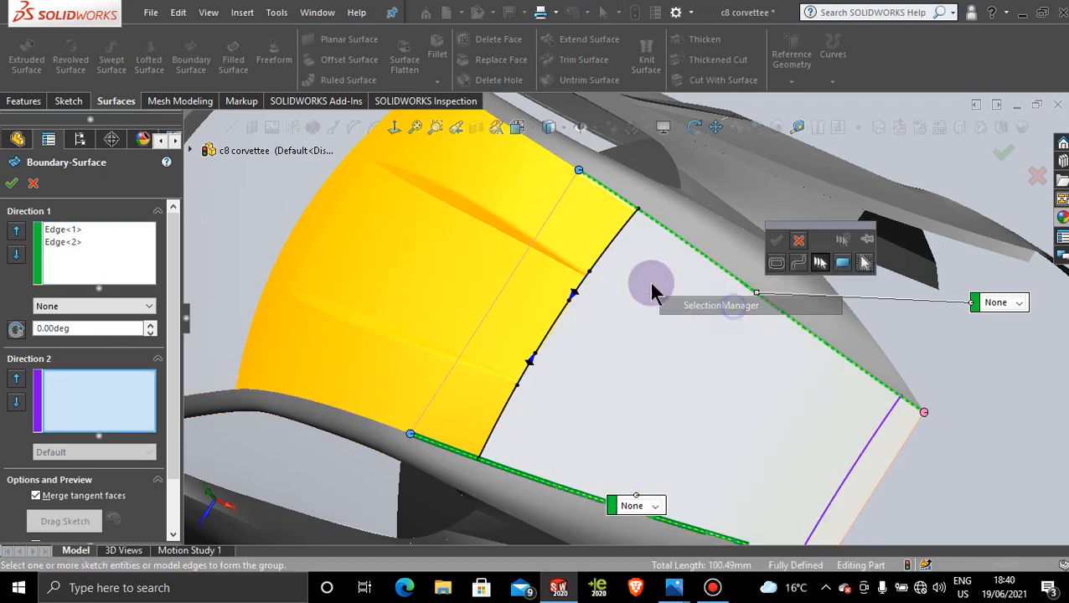
{"action": "left_click", "coordinate": [580, 280]}
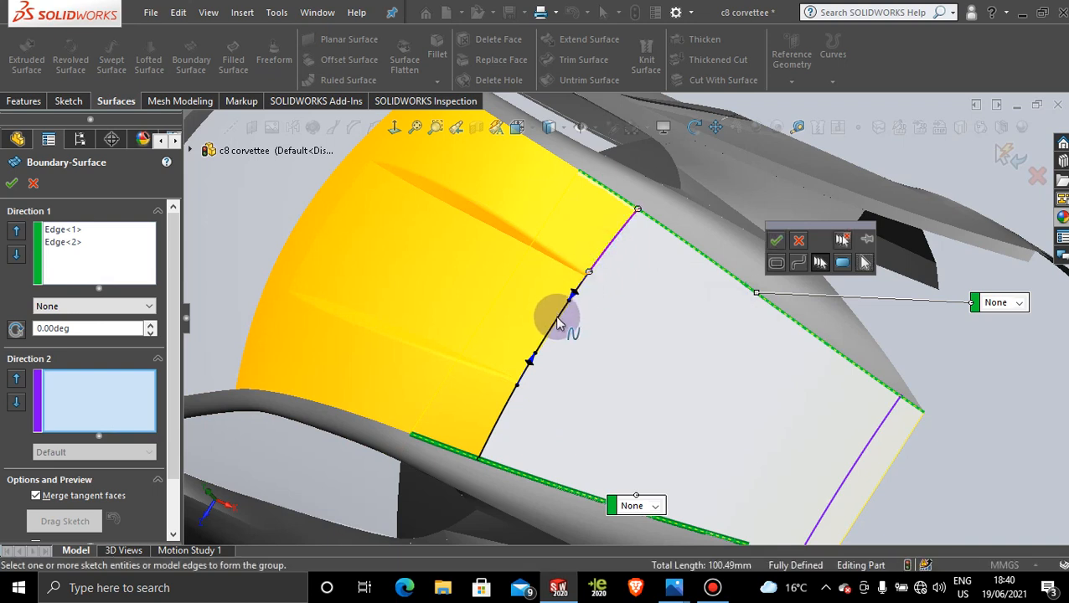
{"action": "left_click", "coordinate": [512, 400]}
{"action": "left_click", "coordinate": [800, 240]}
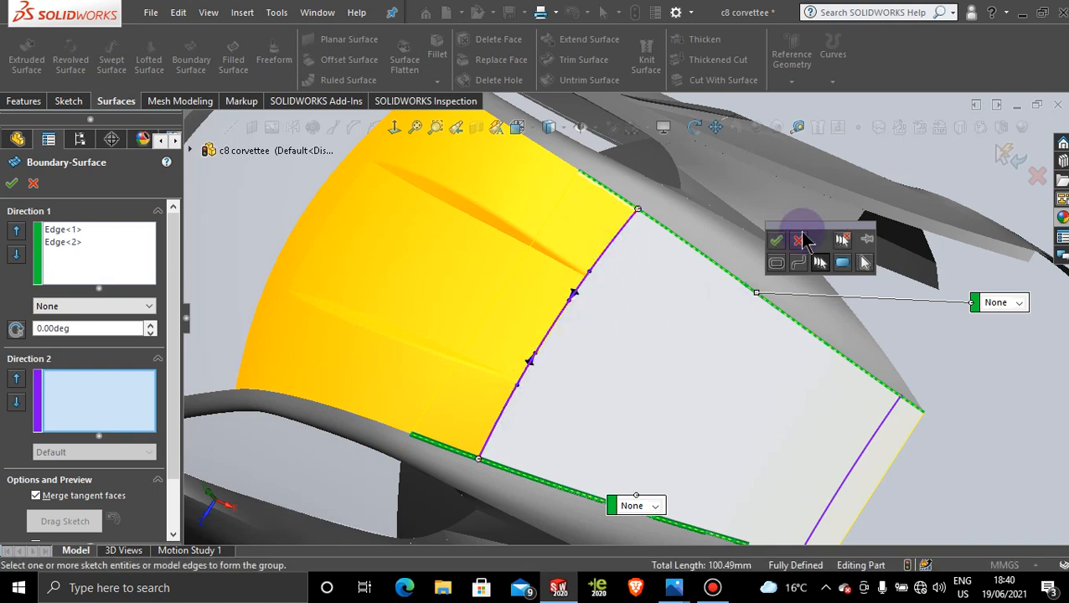
{"action": "left_click", "coordinate": [775, 242]}
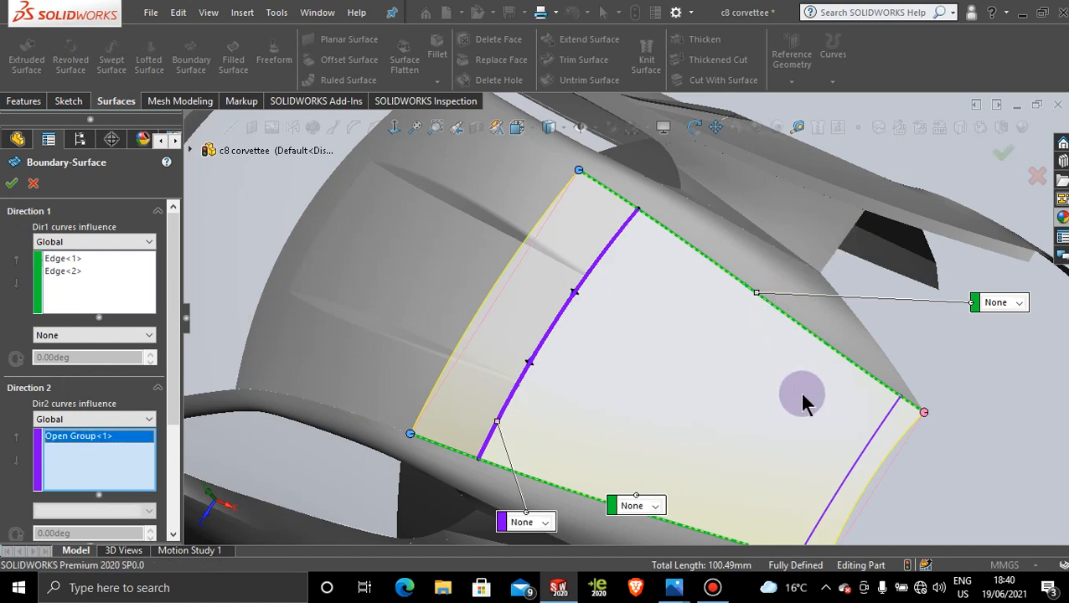
{"action": "right_click", "coordinate": [1019, 456]}
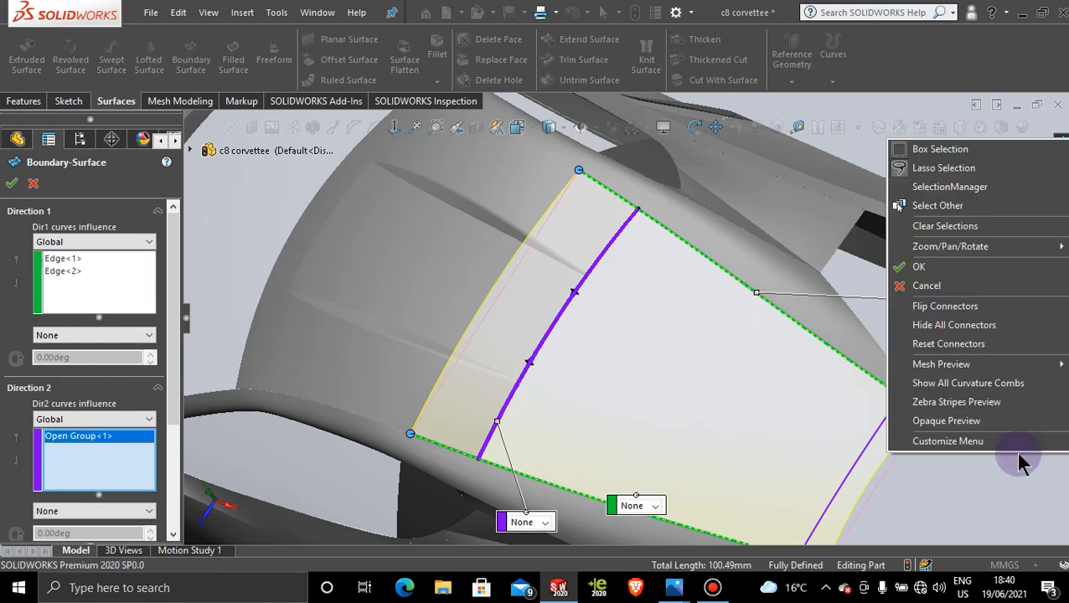
{"action": "left_click", "coordinate": [959, 189]}
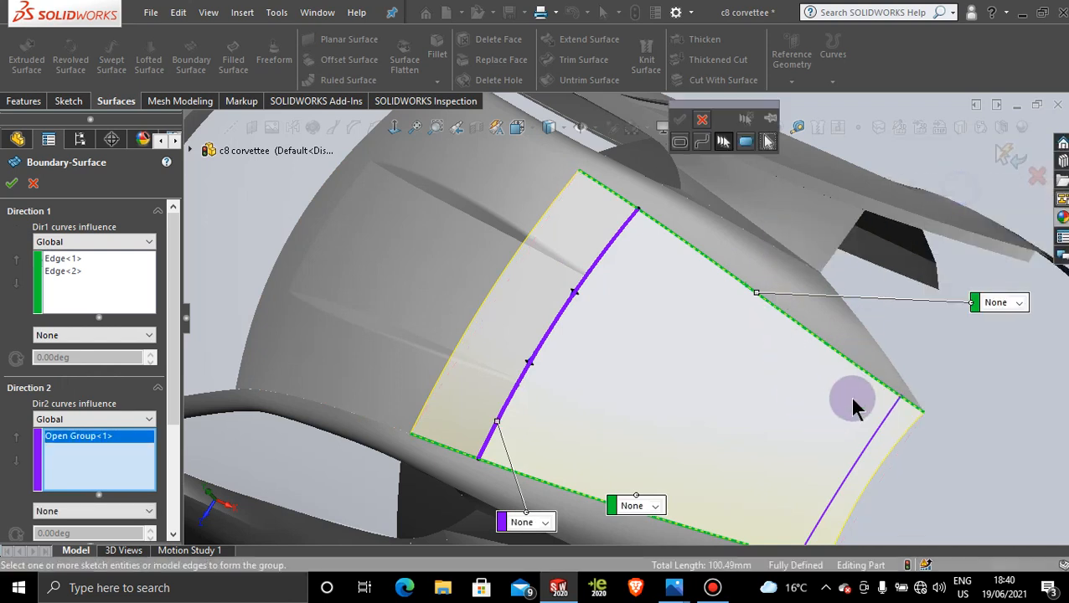
{"action": "left_click", "coordinate": [868, 452]}
{"action": "left_click", "coordinate": [681, 120]}
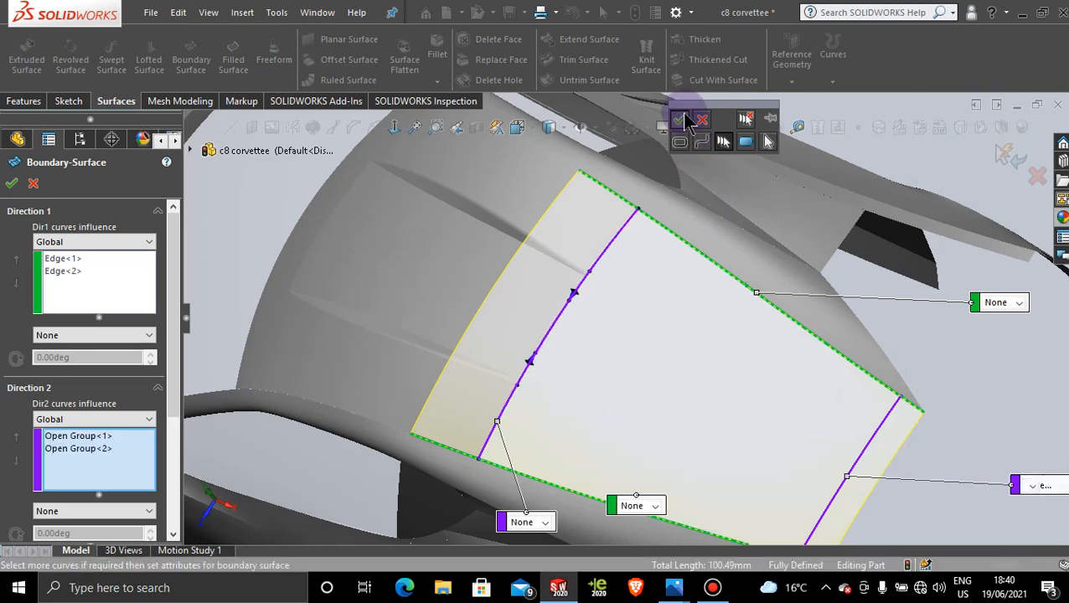
{"action": "left_click", "coordinate": [838, 311]}
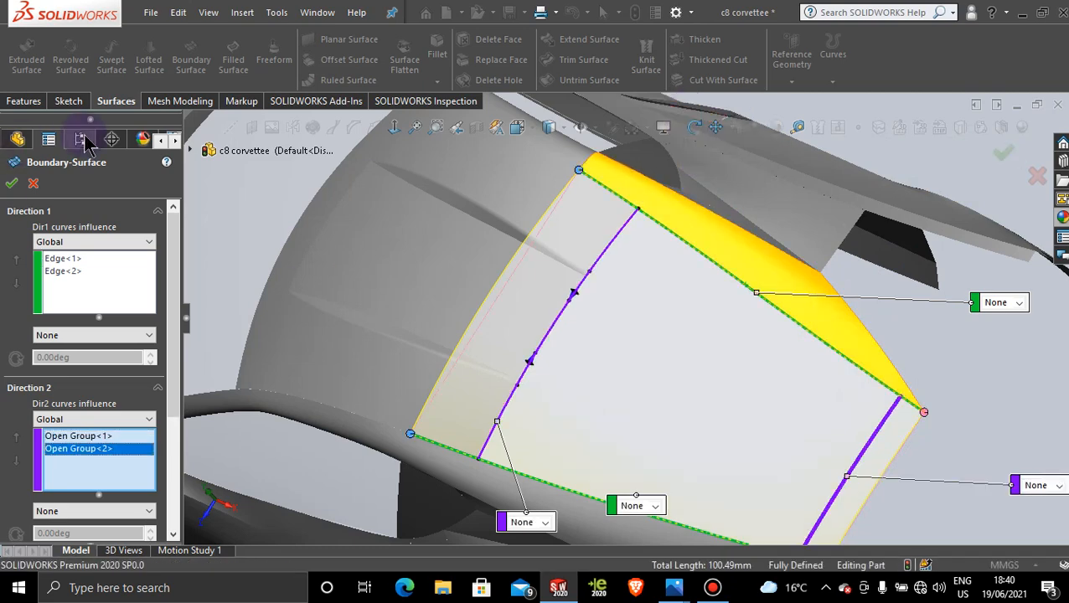
{"action": "left_click", "coordinate": [34, 185]}
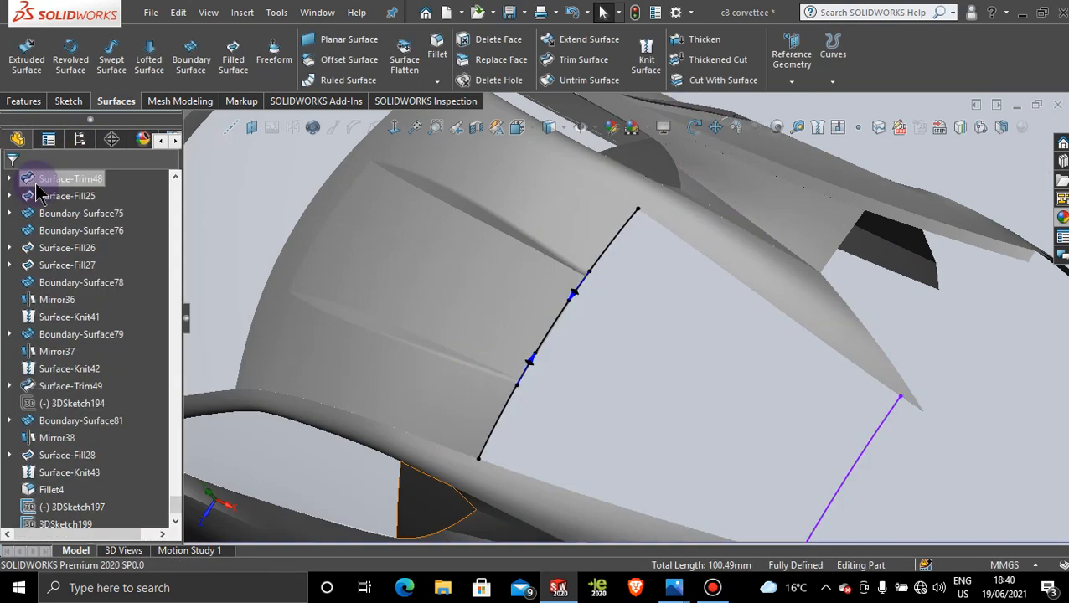
Start a new 3D sketch and draw a multi-point spline along the far side edge of the rear opening, from the roof-edge corner to the tail spline's end.
{"action": "left_click", "coordinate": [69, 101]}
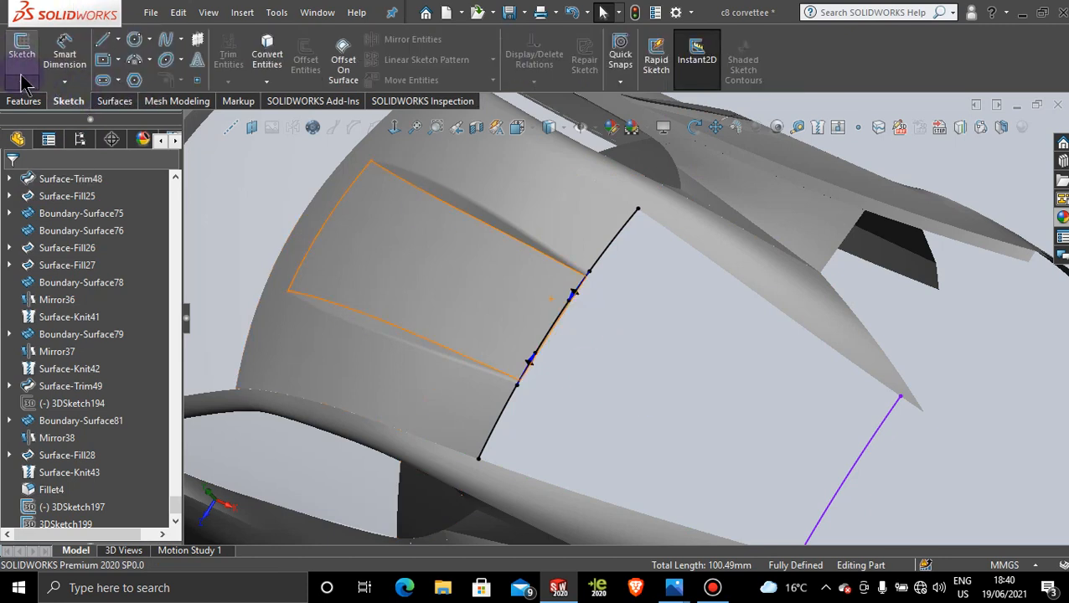
{"action": "left_click", "coordinate": [21, 81]}
{"action": "left_click", "coordinate": [52, 120]}
{"action": "left_click", "coordinate": [165, 39]}
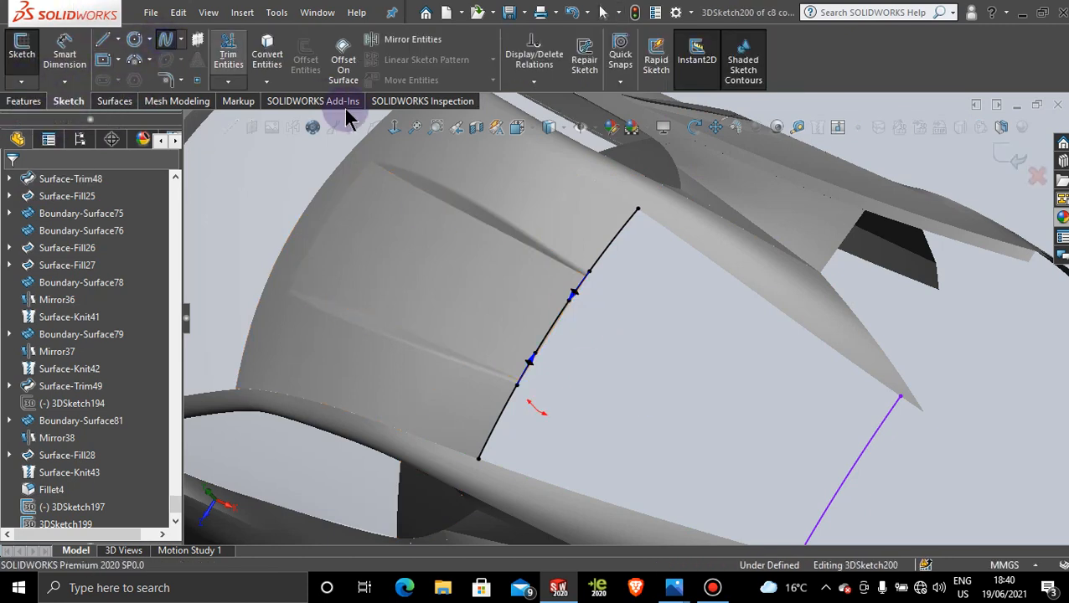
{"action": "left_click", "coordinate": [639, 210]}
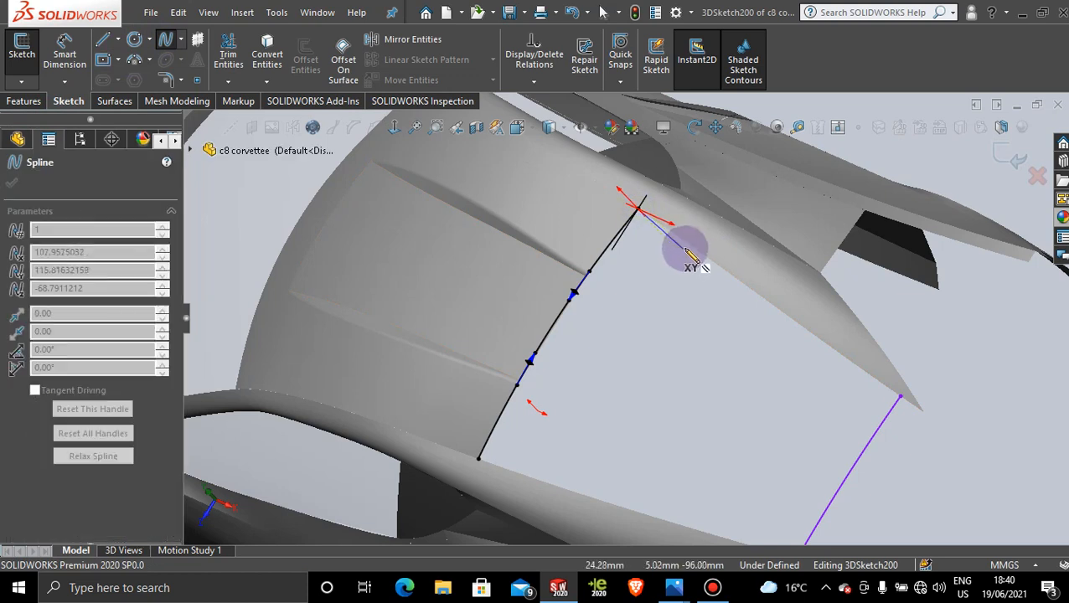
{"action": "left_click", "coordinate": [747, 286]}
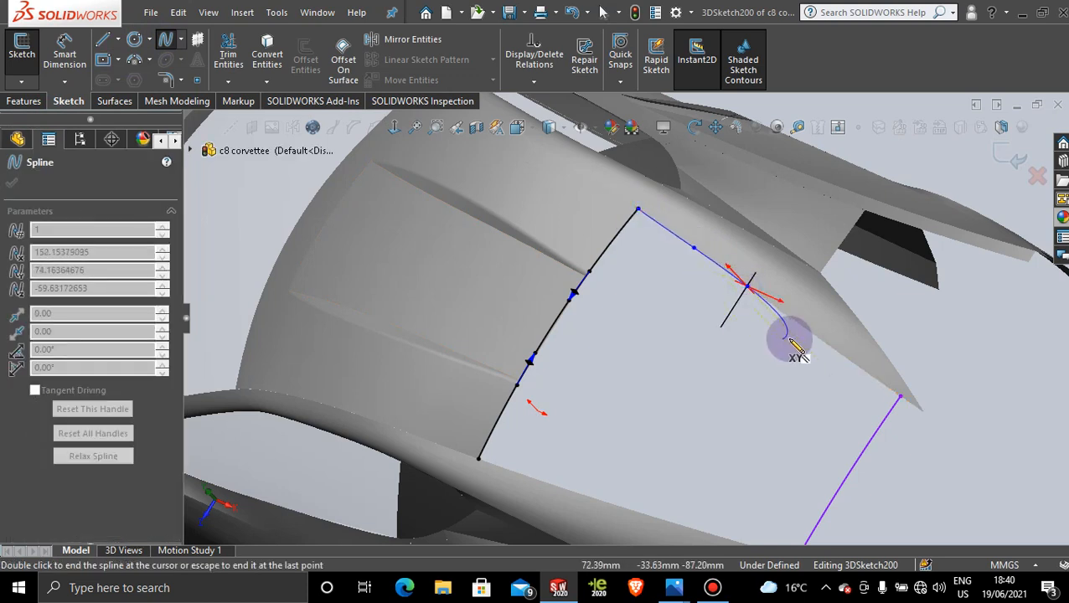
{"action": "left_click", "coordinate": [812, 335]}
{"action": "left_click", "coordinate": [850, 361]}
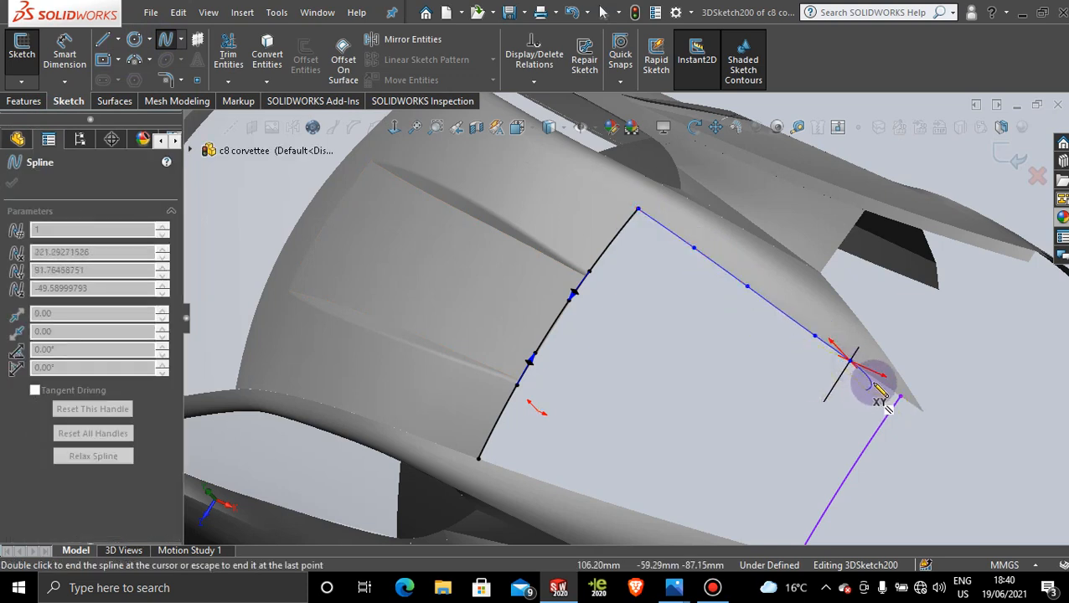
{"action": "left_click", "coordinate": [876, 380]}
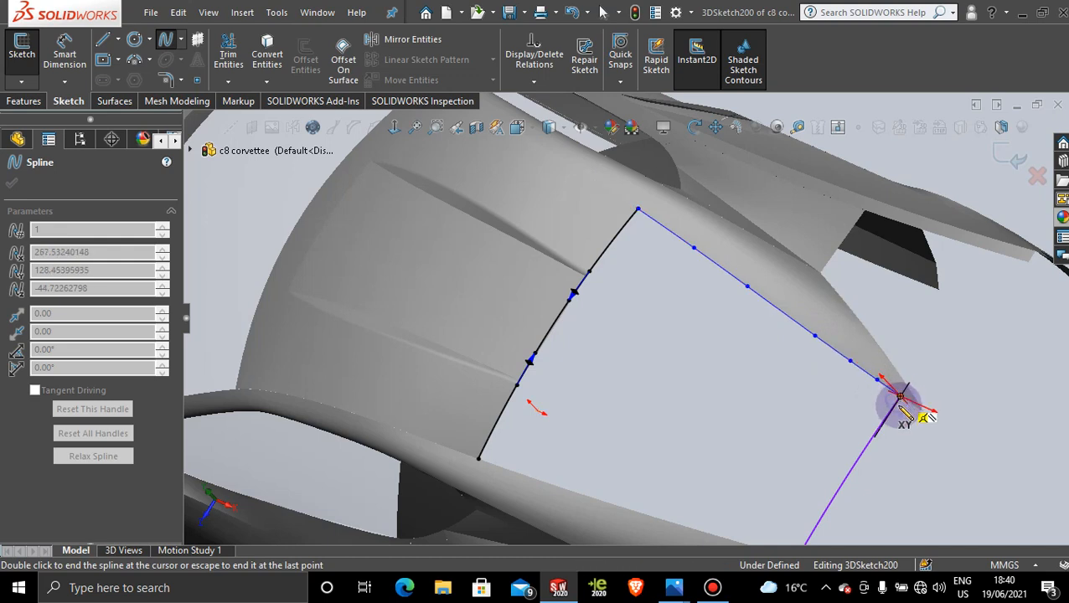
{"action": "left_click", "coordinate": [906, 392]}
{"action": "key", "text": "Escape"}
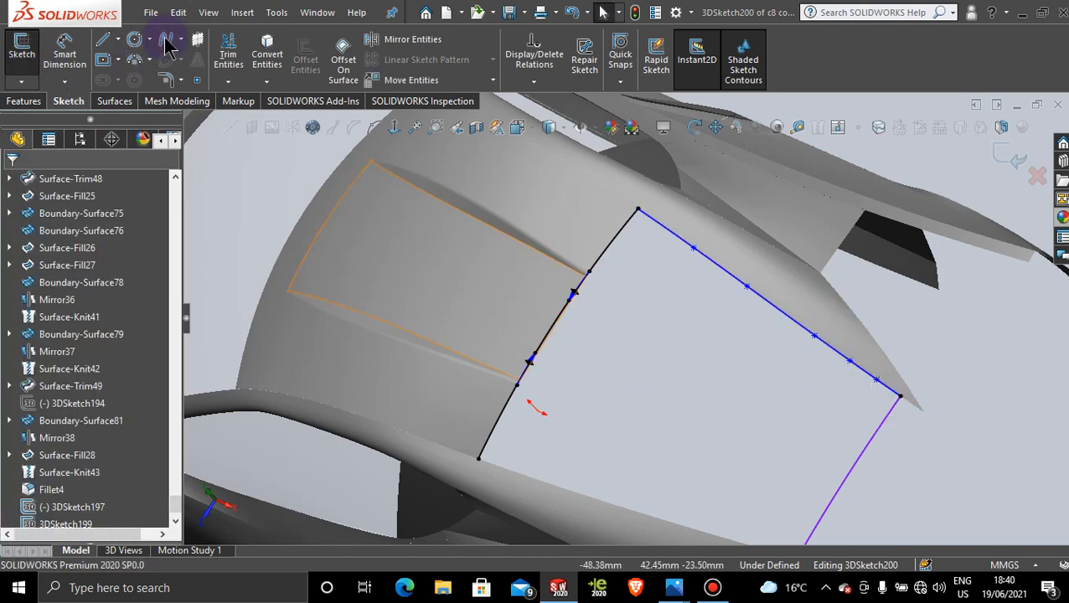
Draw a matching multi-point spline along the near side edge of the rear opening, from the roof-edge corner to the tail spline's other end.
{"action": "left_click", "coordinate": [479, 459]}
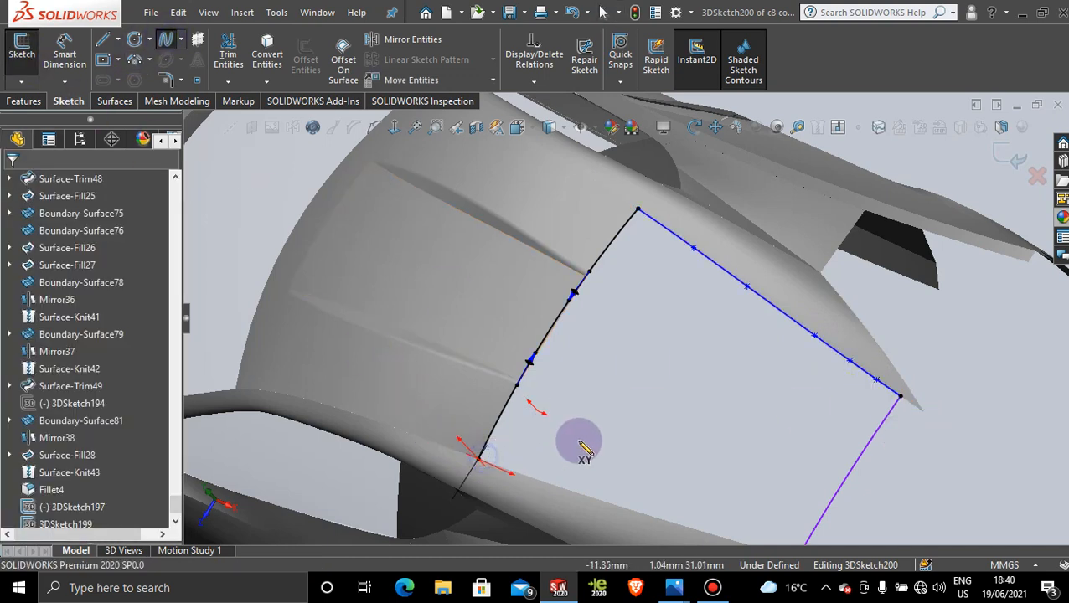
{"action": "left_click", "coordinate": [551, 484]}
{"action": "scroll", "coordinate": [627, 471], "scroll_direction": "up", "scroll_amount": 1}
{"action": "scroll", "coordinate": [633, 476], "scroll_direction": "down", "scroll_amount": 3}
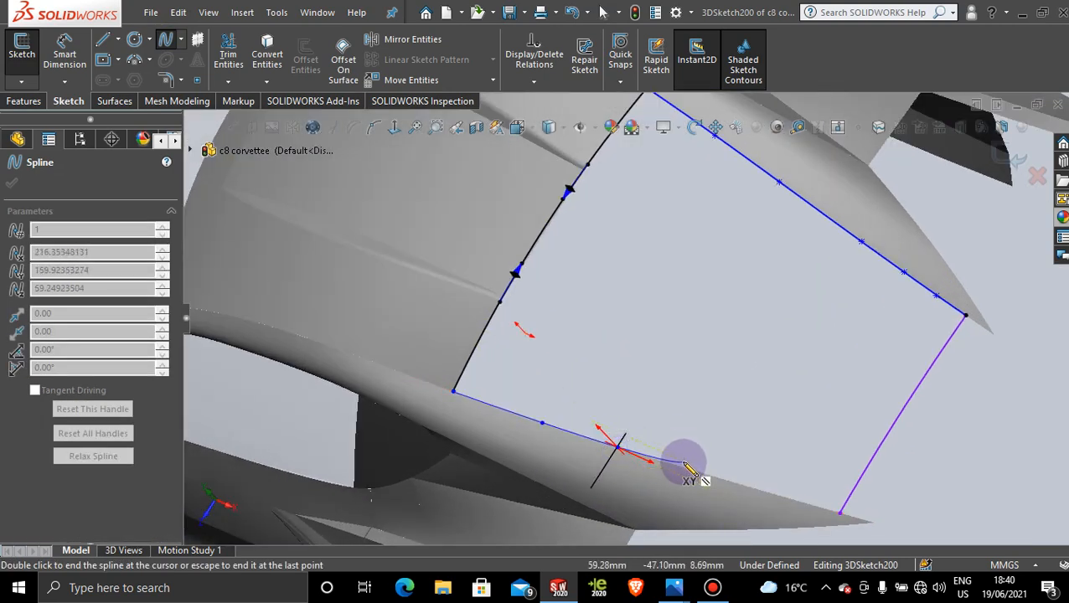
{"action": "left_click", "coordinate": [683, 467]}
{"action": "left_click", "coordinate": [753, 486]}
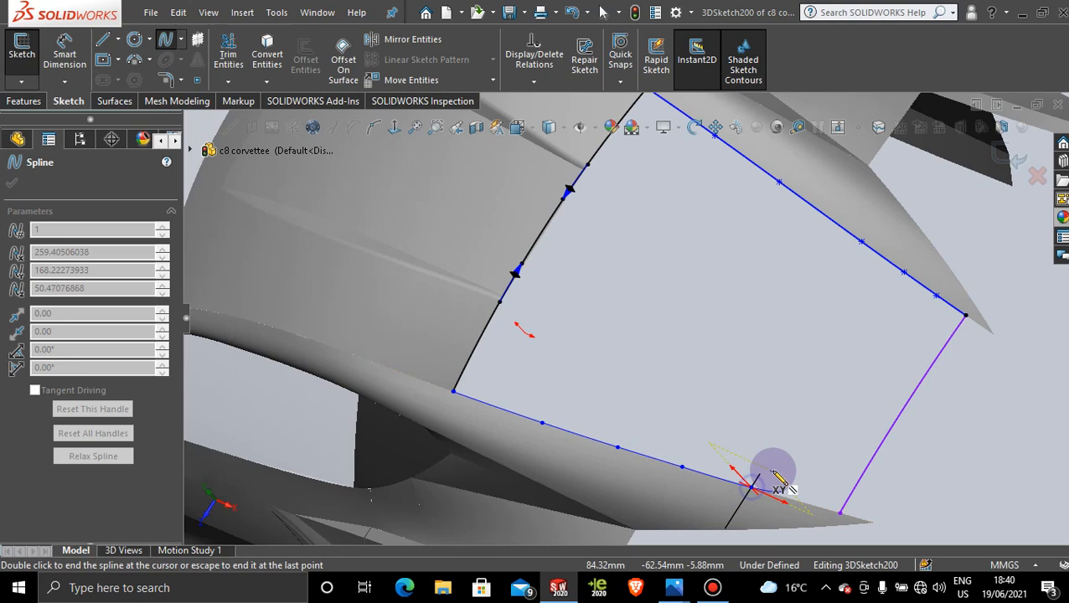
{"action": "left_click", "coordinate": [805, 503]}
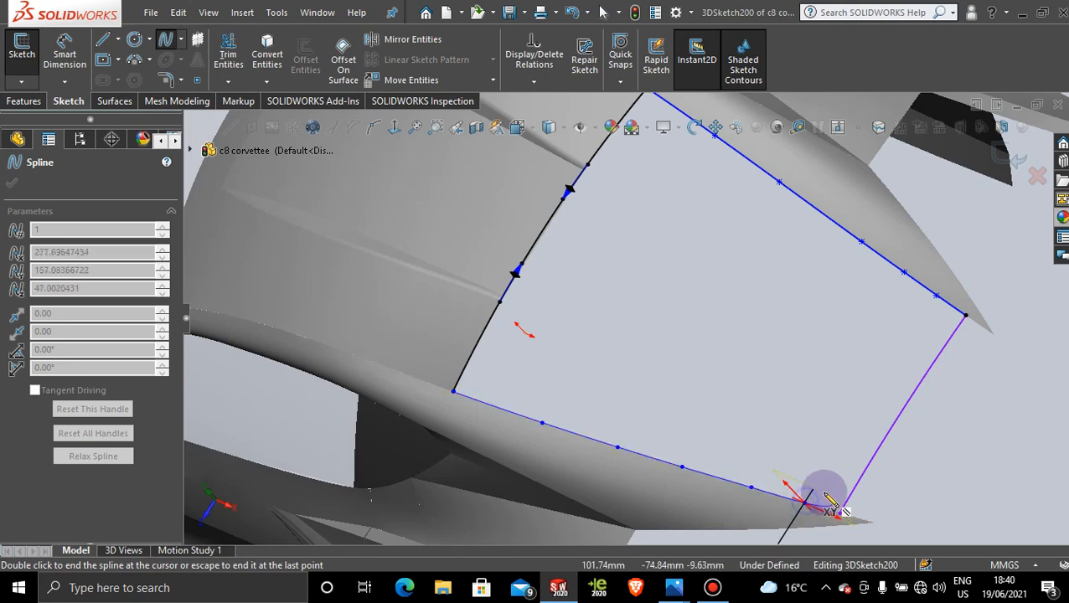
{"action": "double_click", "coordinate": [754, 486]}
{"action": "scroll", "coordinate": [653, 331], "scroll_direction": "up", "scroll_amount": 4}
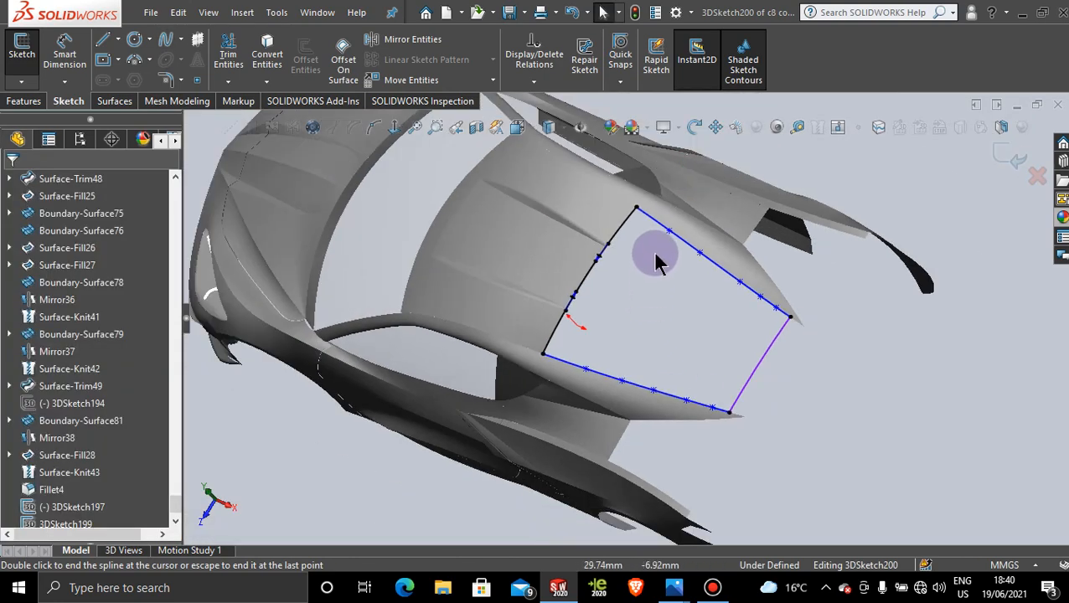
{"action": "scroll", "coordinate": [656, 260], "scroll_direction": "down", "scroll_amount": 2}
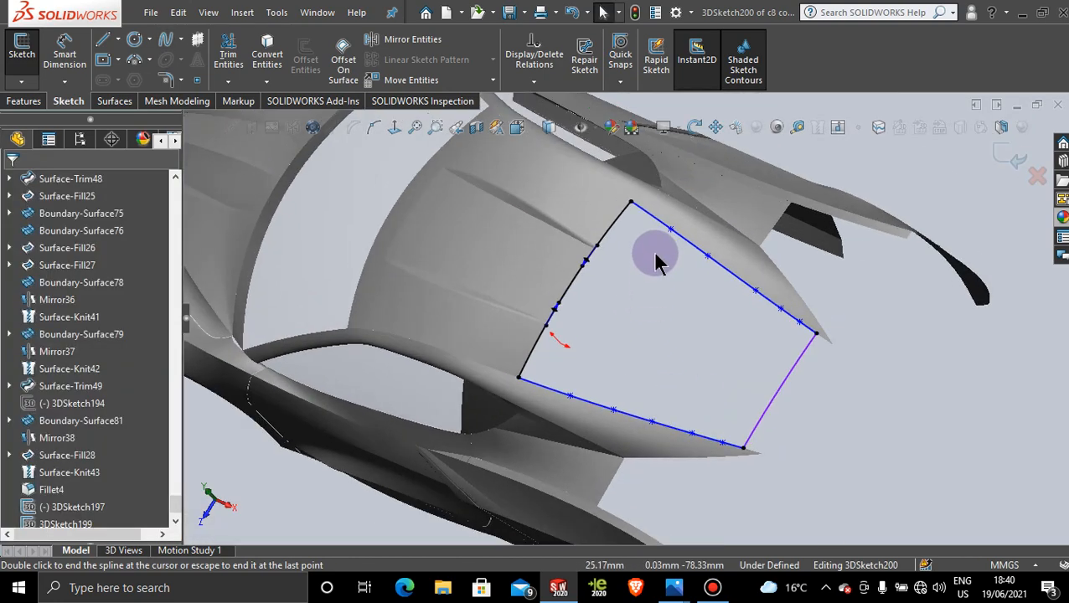
Finish the 3D sketch and create a Filled Surface over the rear opening, bounded by the side splines, tail spline and roof-edge sketch with Contact.
{"action": "left_click", "coordinate": [118, 102]}
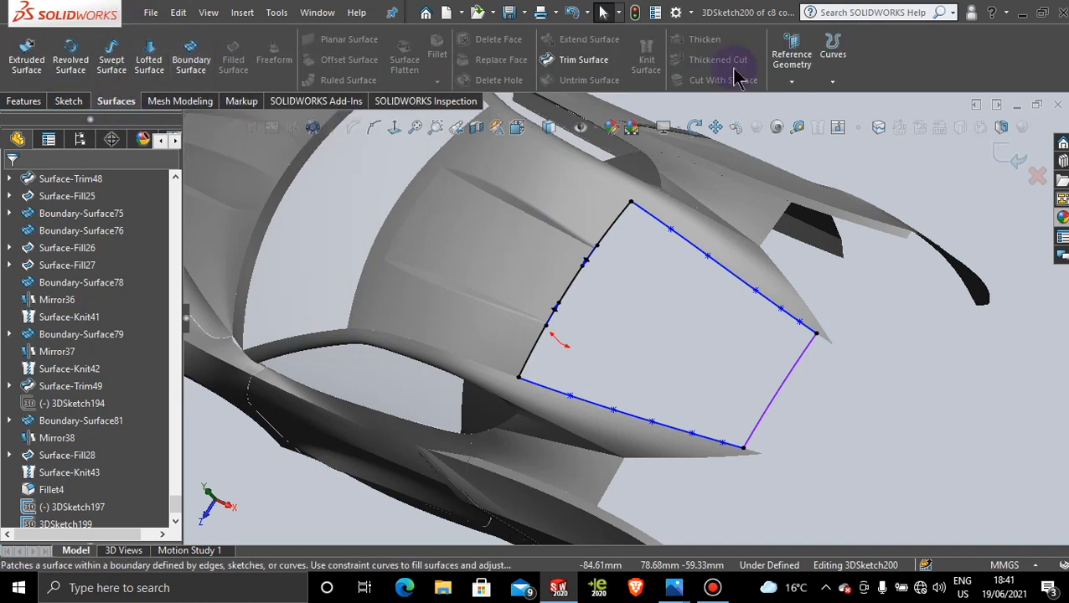
{"action": "left_click", "coordinate": [1011, 153]}
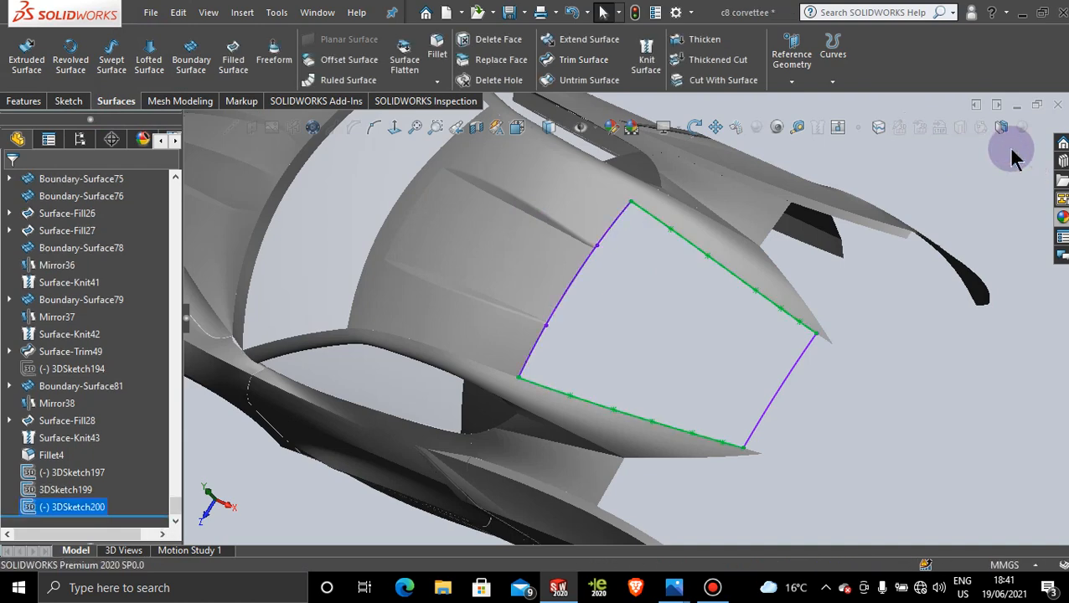
{"action": "left_click", "coordinate": [233, 51]}
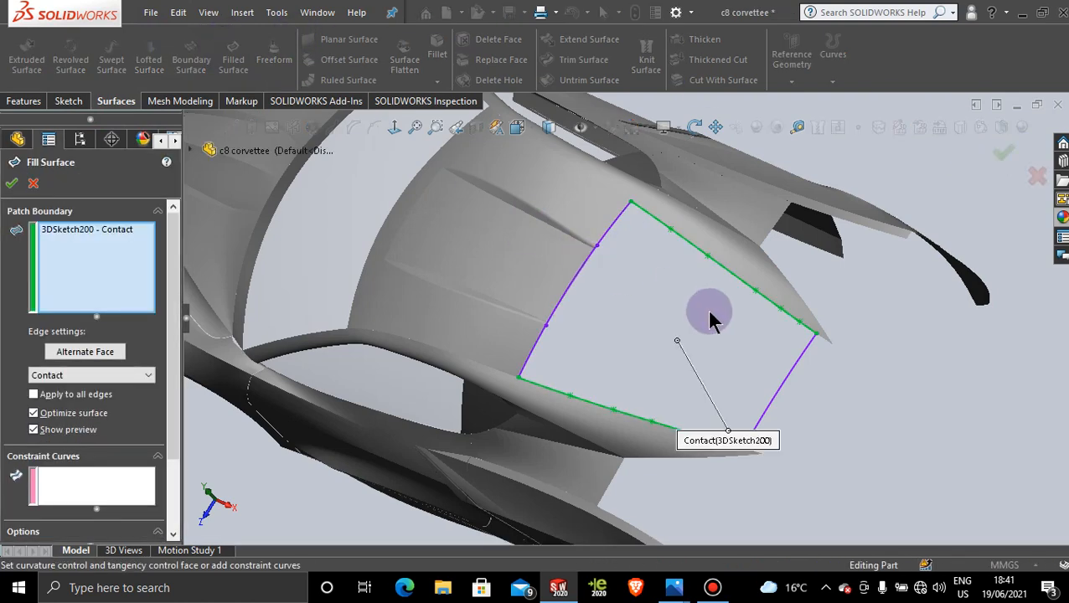
{"action": "left_click", "coordinate": [783, 389]}
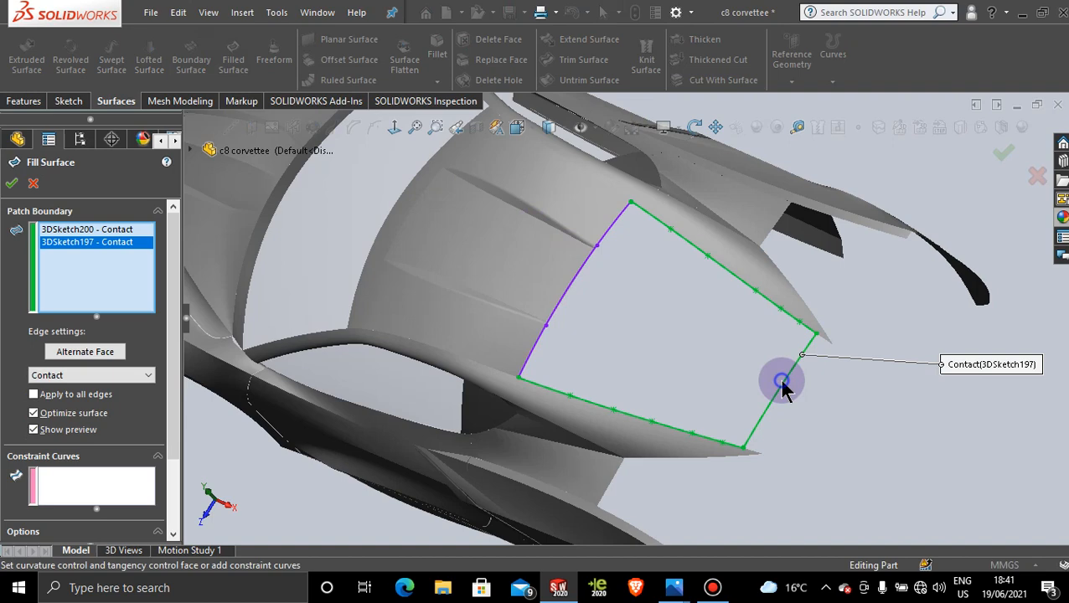
{"action": "left_click", "coordinate": [565, 289]}
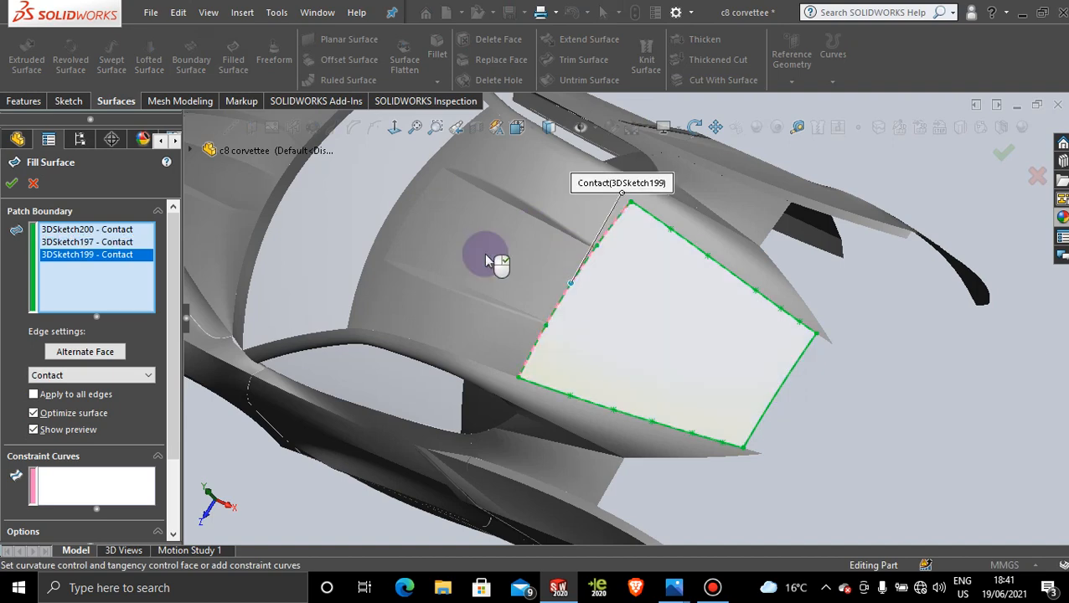
{"action": "left_click", "coordinate": [11, 184]}
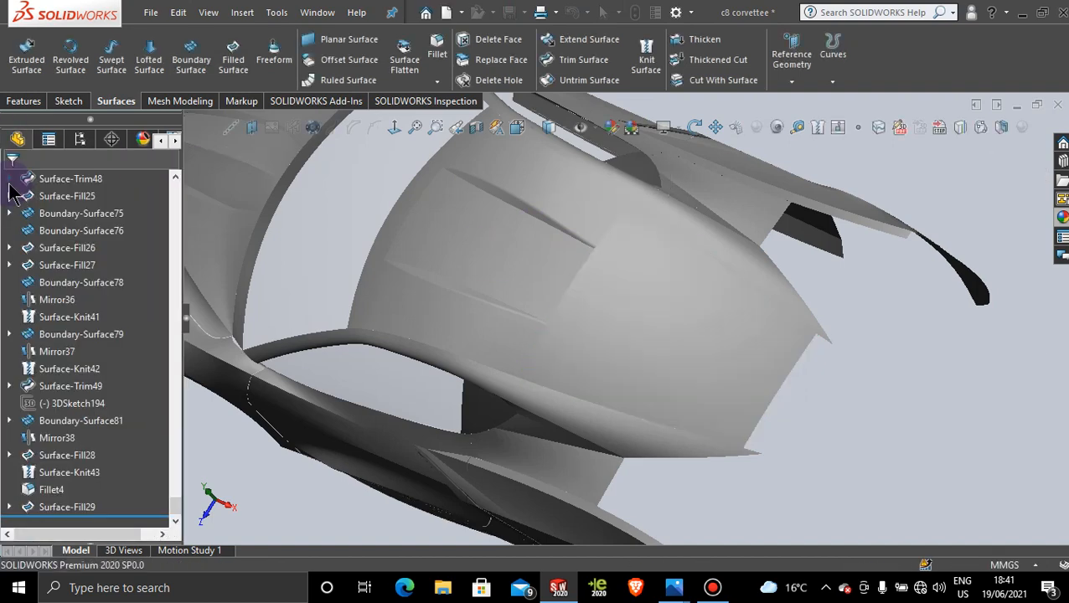
Inspect the seam between the roof's rear edge and the new filled surface for gaps from several angles.
{"action": "middle_click_drag", "start_coordinate": [760, 427], "coordinate": [823, 406]}
{"action": "scroll", "coordinate": [544, 408], "scroll_direction": "down", "scroll_amount": 4}
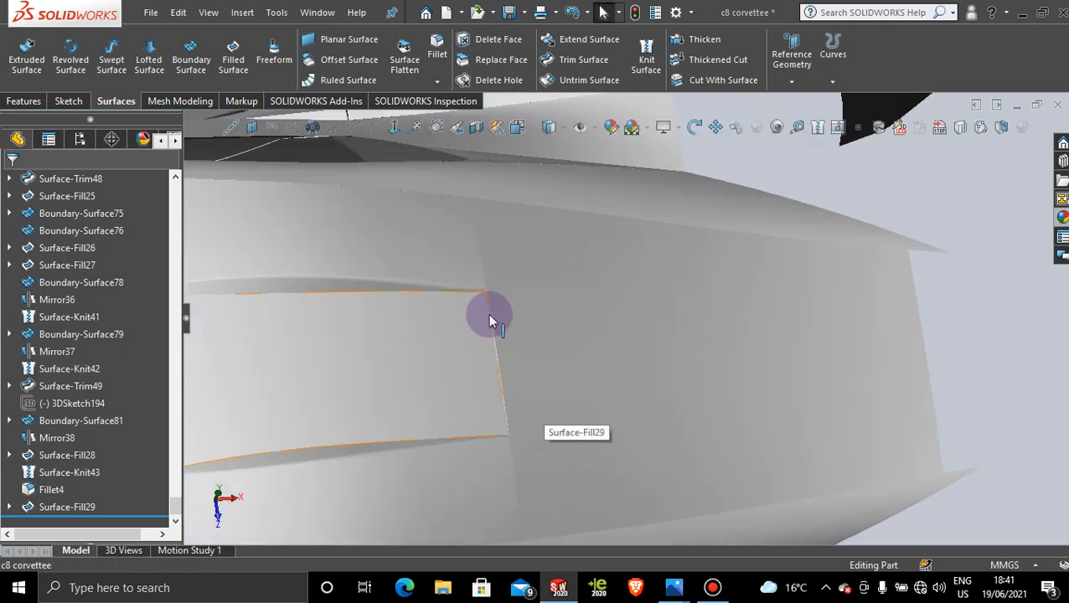
{"action": "scroll", "coordinate": [554, 417], "scroll_direction": "up", "scroll_amount": 4}
{"action": "mouse_move", "coordinate": [549, 374]}
{"action": "middle_mouse_down"}
{"action": "mouse_move", "coordinate": [520, 382]}
{"action": "mouse_move", "coordinate": [530, 287]}
{"action": "mouse_move", "coordinate": [559, 401]}
{"action": "mouse_move", "coordinate": [543, 370]}
{"action": "middle_mouse_up"}
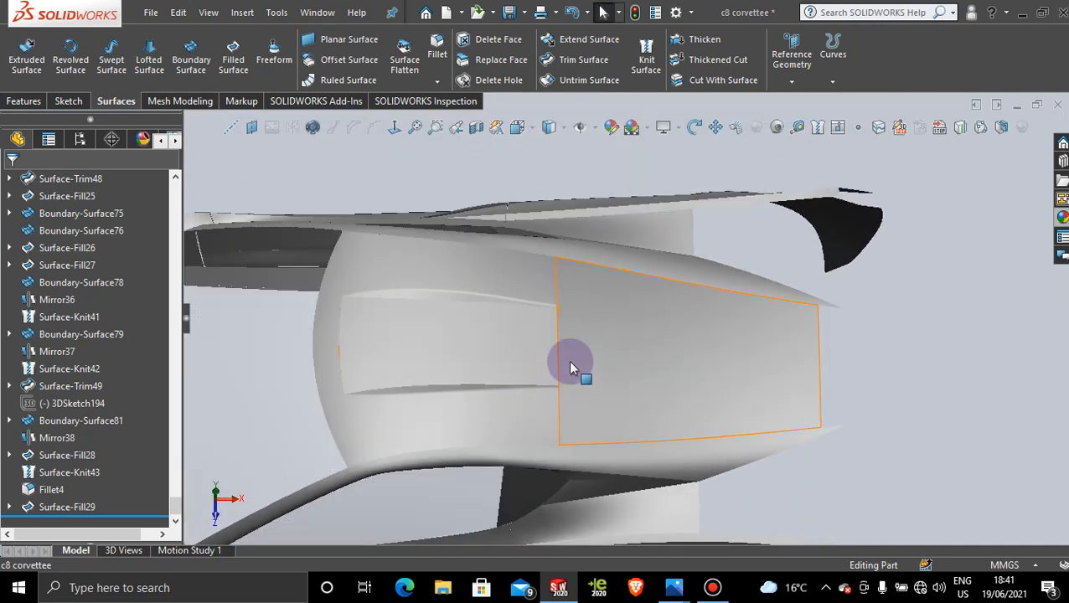
{"action": "scroll", "coordinate": [568, 363], "scroll_direction": "down", "scroll_amount": 5}
{"action": "middle_click_drag", "start_coordinate": [524, 302], "coordinate": [548, 276]}
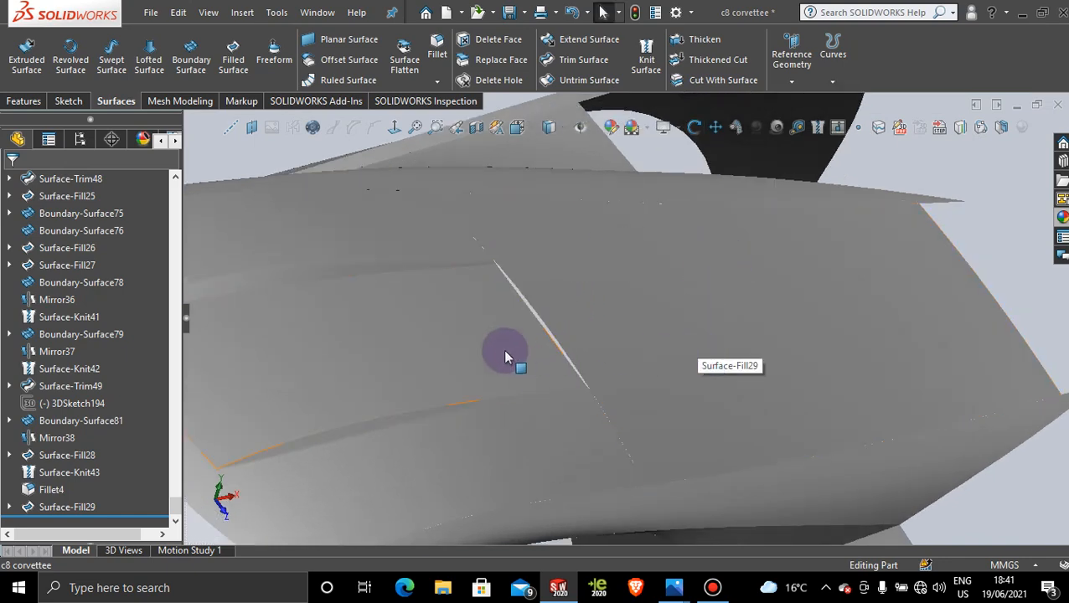
{"action": "scroll", "coordinate": [662, 338], "scroll_direction": "up", "scroll_amount": 3}
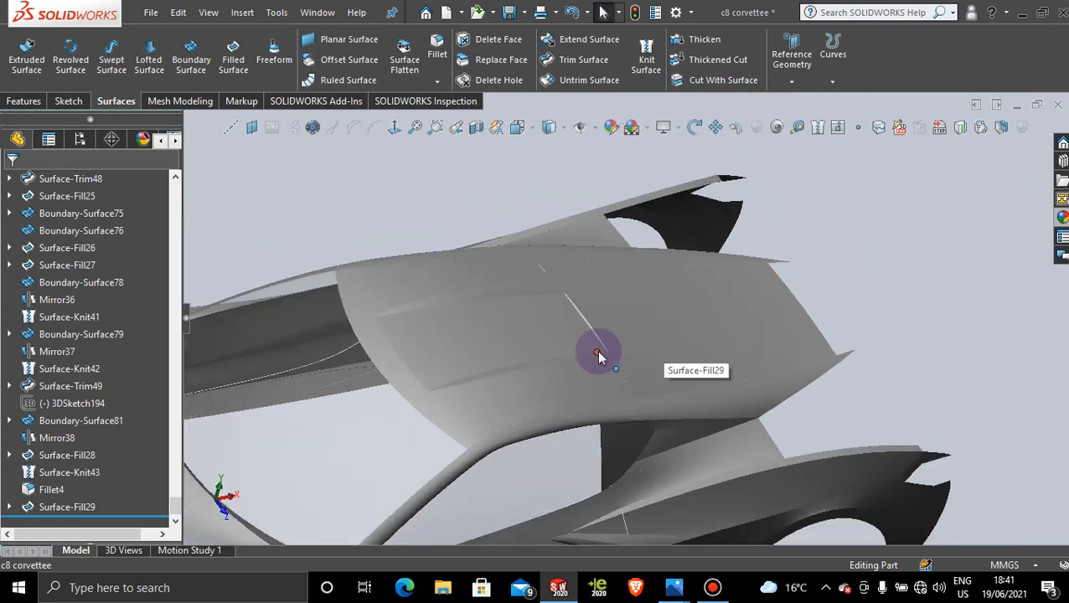
{"action": "middle_click_drag", "start_coordinate": [597, 352], "coordinate": [702, 479]}
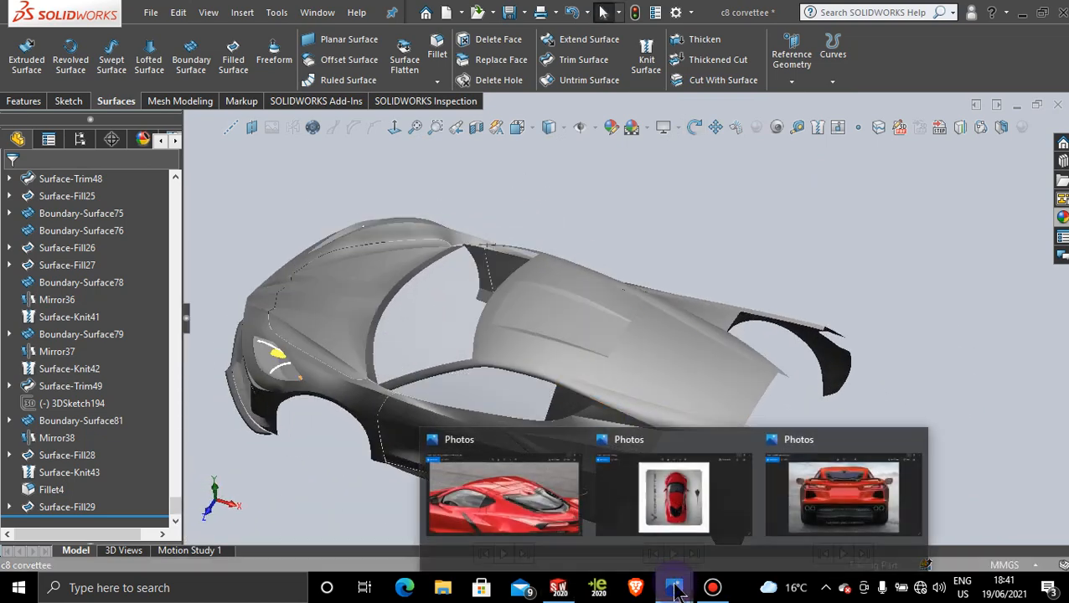
Switch to Photos to study the rear window and roof in the rear three-quarter Corvette image, and return to SOLIDWORKS.
{"action": "mouse_move", "coordinate": [675, 587]}
{"action": "left_click", "coordinate": [510, 490]}
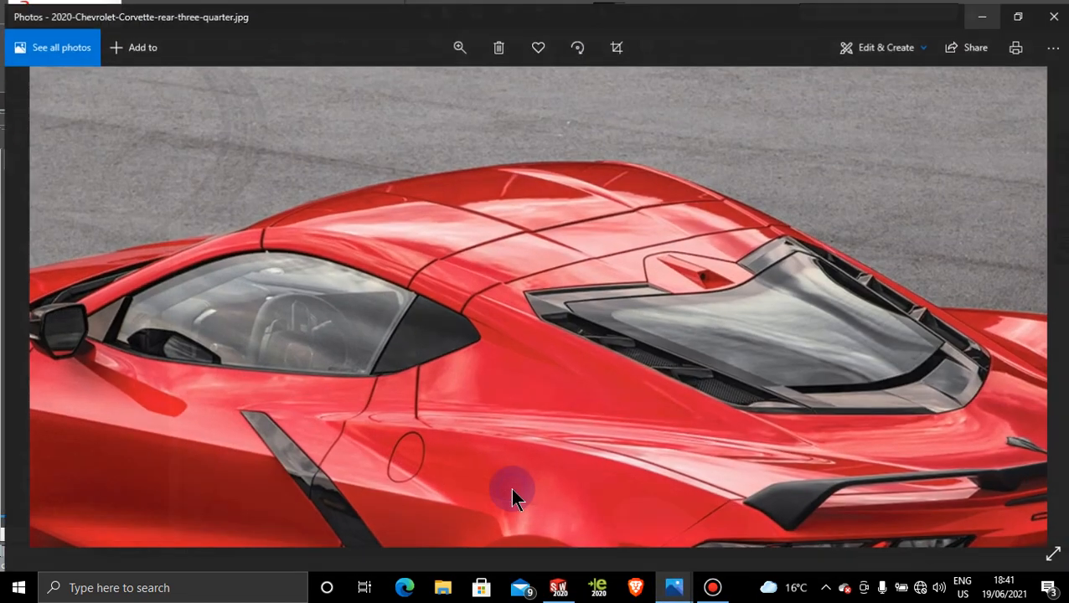
{"action": "scroll", "coordinate": [630, 288], "scroll_direction": "down", "scroll_amount": 2}
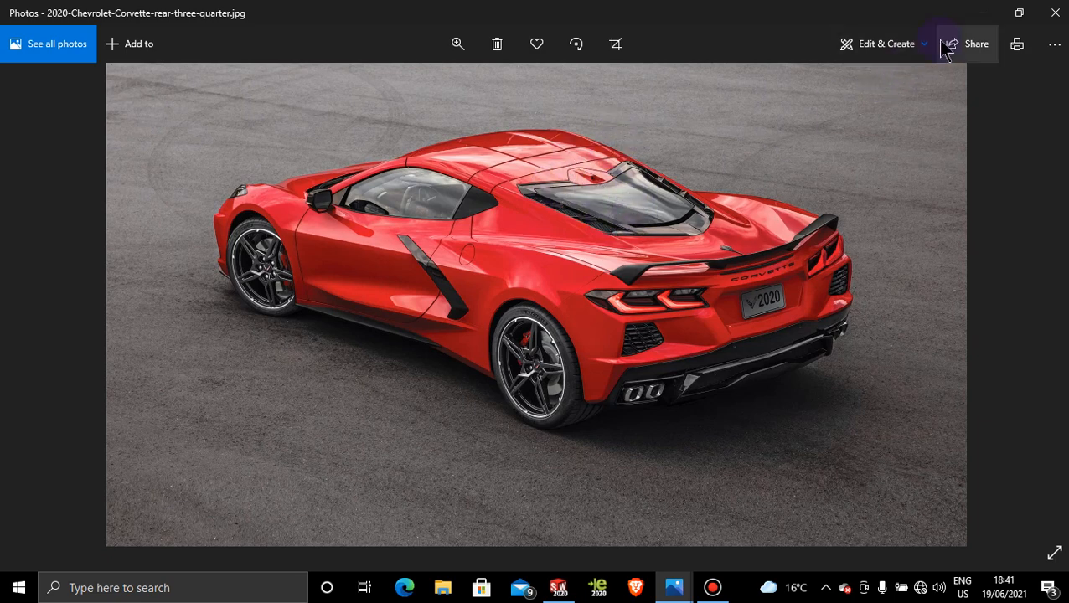
{"action": "left_click", "coordinate": [980, 15]}
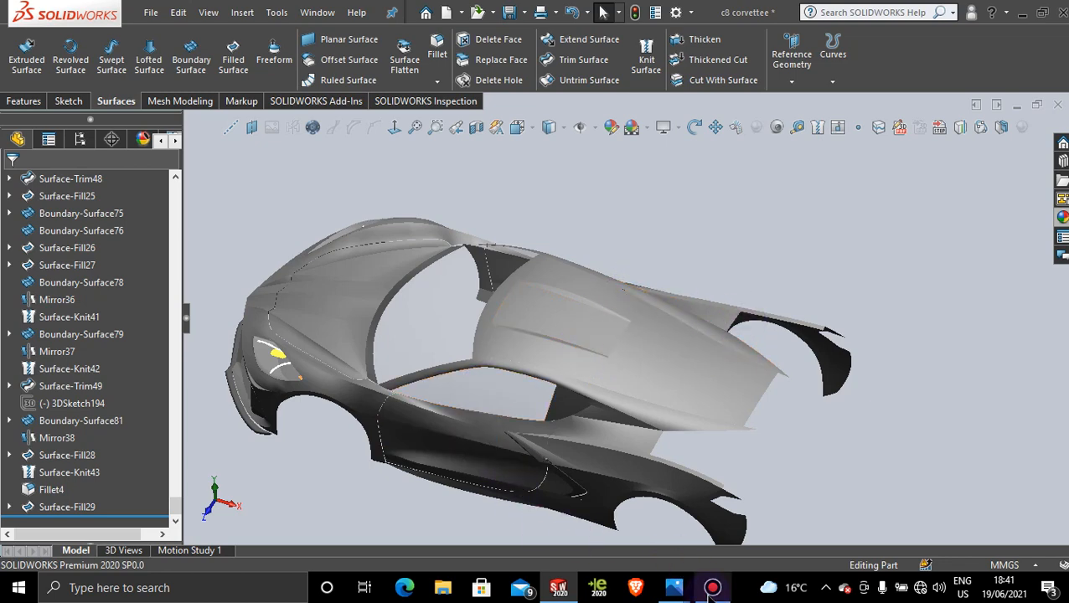
{"action": "left_click", "coordinate": [712, 587]}
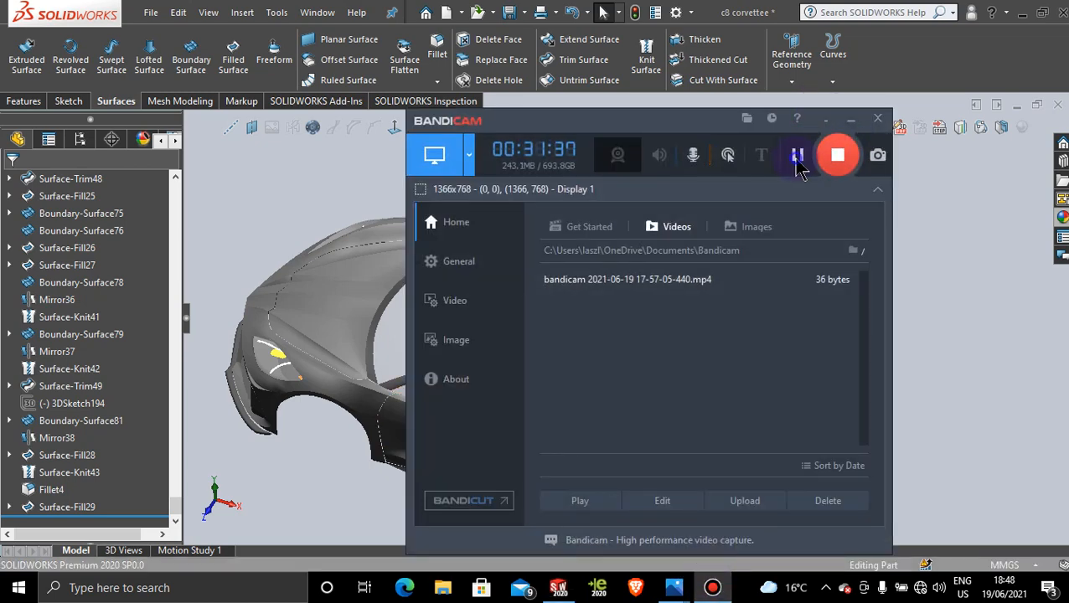
{"action": "left_click", "coordinate": [877, 118]}
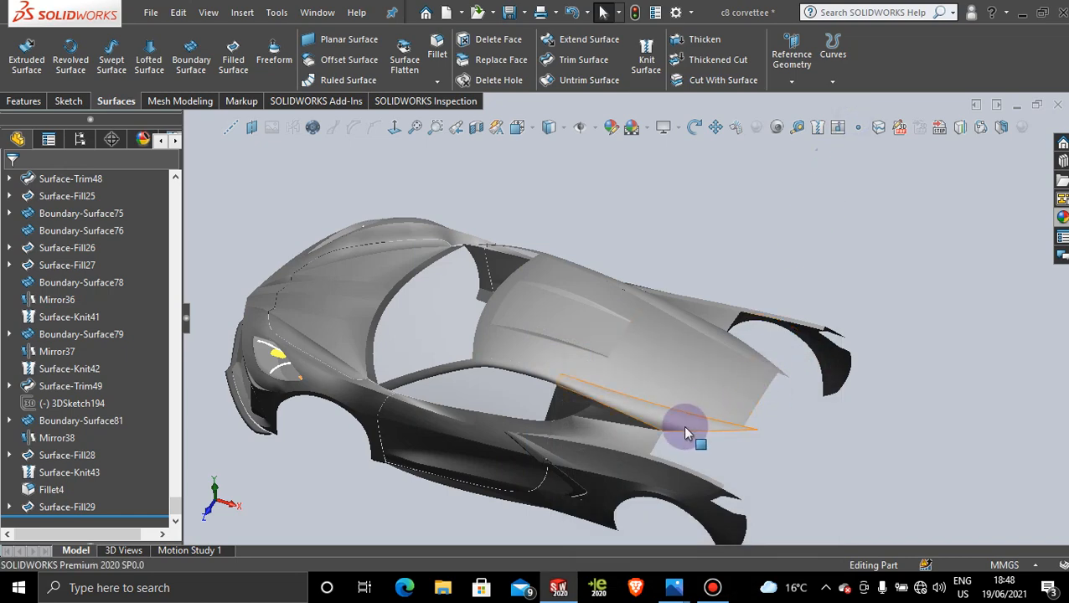
Examine the rear window outline enlarged in the GM-SCOAST-C8TOP.jpg top-view photo in Photos, and return to SOLIDWORKS.
{"action": "scroll", "coordinate": [704, 435], "scroll_direction": "up", "scroll_amount": 1}
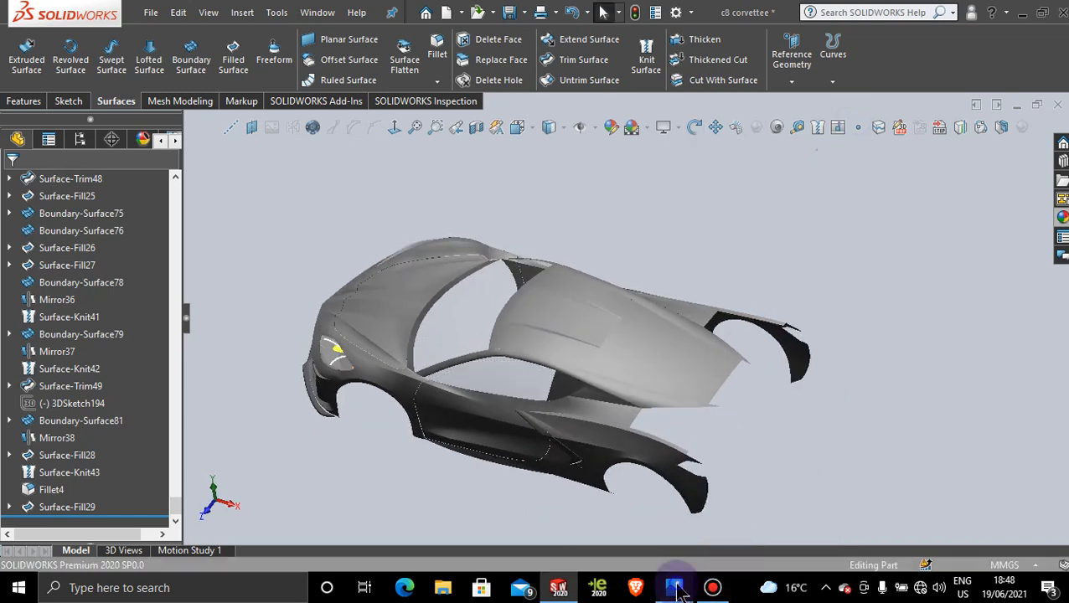
{"action": "mouse_move", "coordinate": [674, 588]}
{"action": "left_click", "coordinate": [700, 496]}
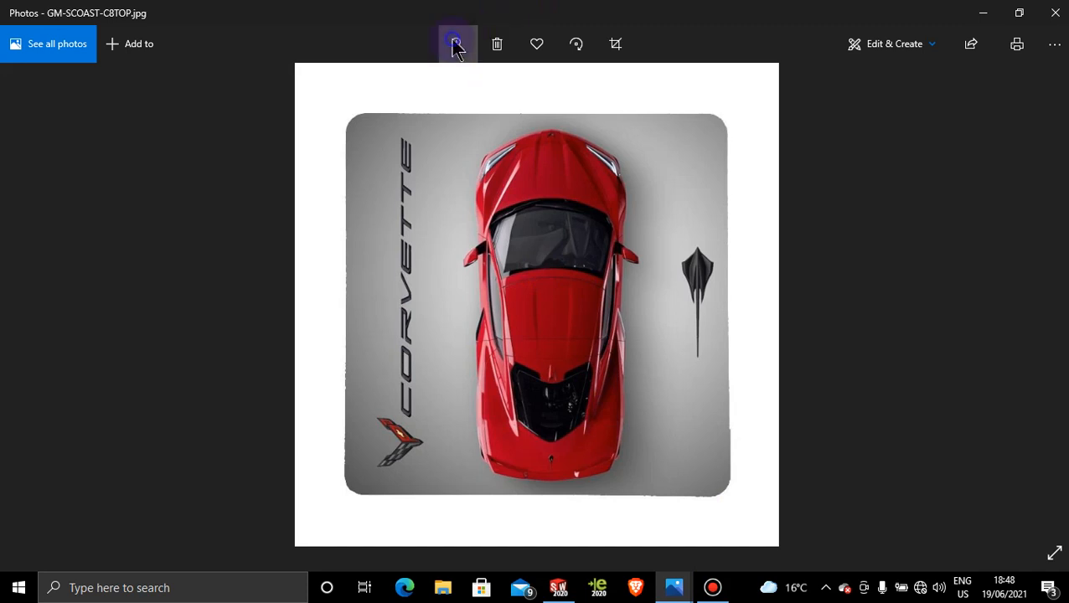
{"action": "left_click", "coordinate": [425, 87]}
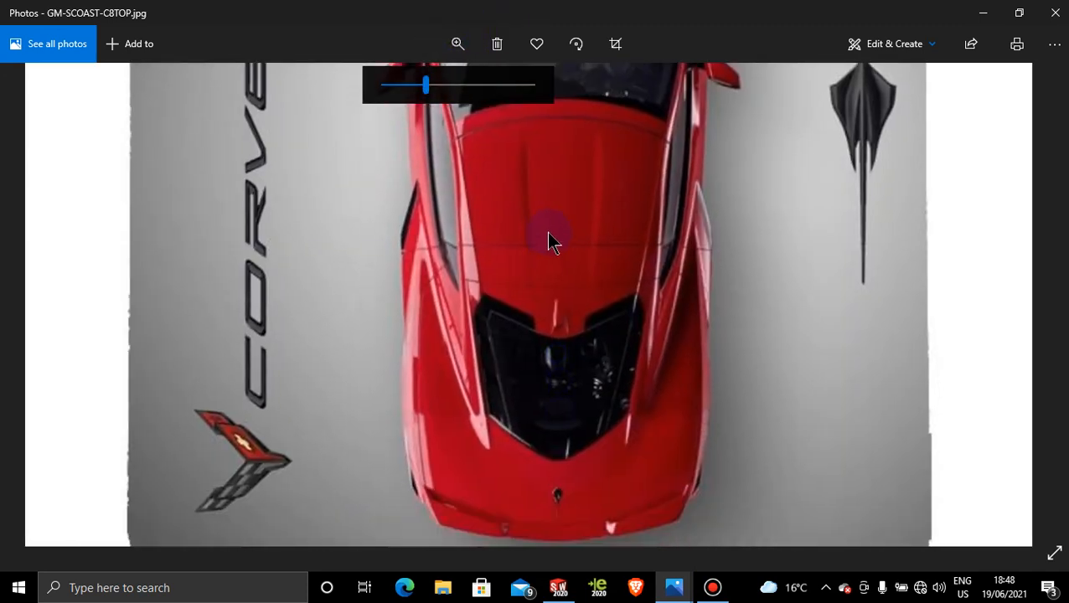
{"action": "left_click_drag", "start_coordinate": [548, 233], "coordinate": [547, 231]}
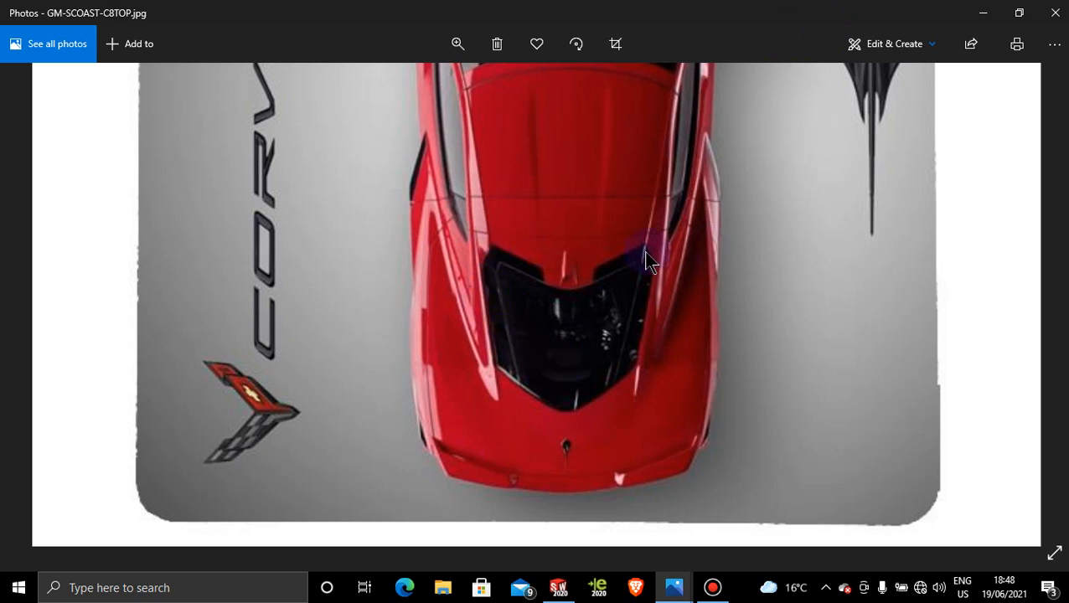
{"action": "left_click", "coordinate": [993, 19]}
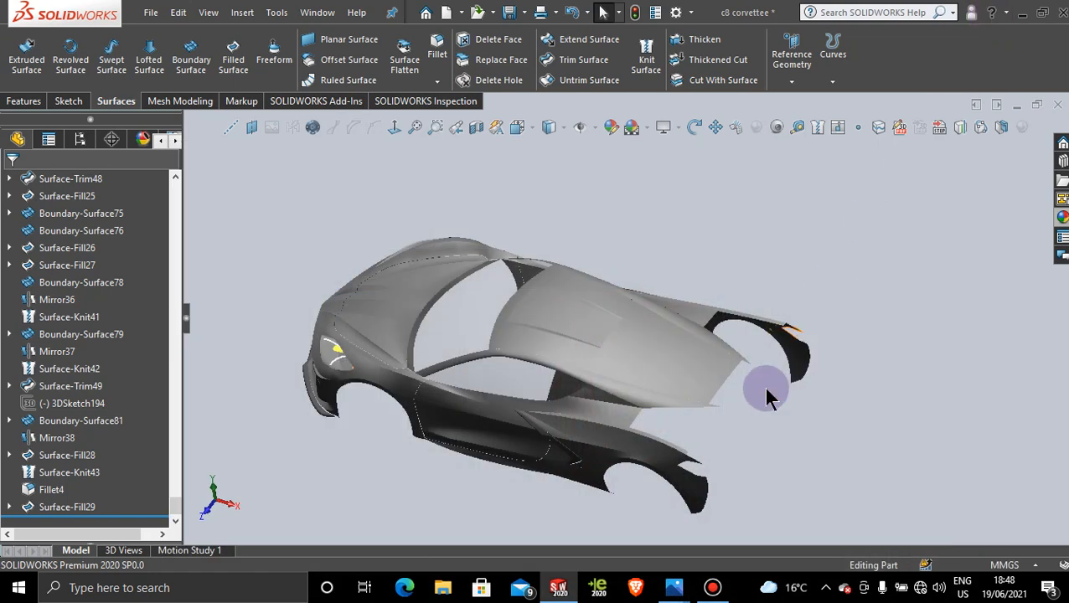
Activate the part's <Default>_Display State 1.
{"action": "middle_click_drag", "start_coordinate": [763, 388], "coordinate": [729, 427]}
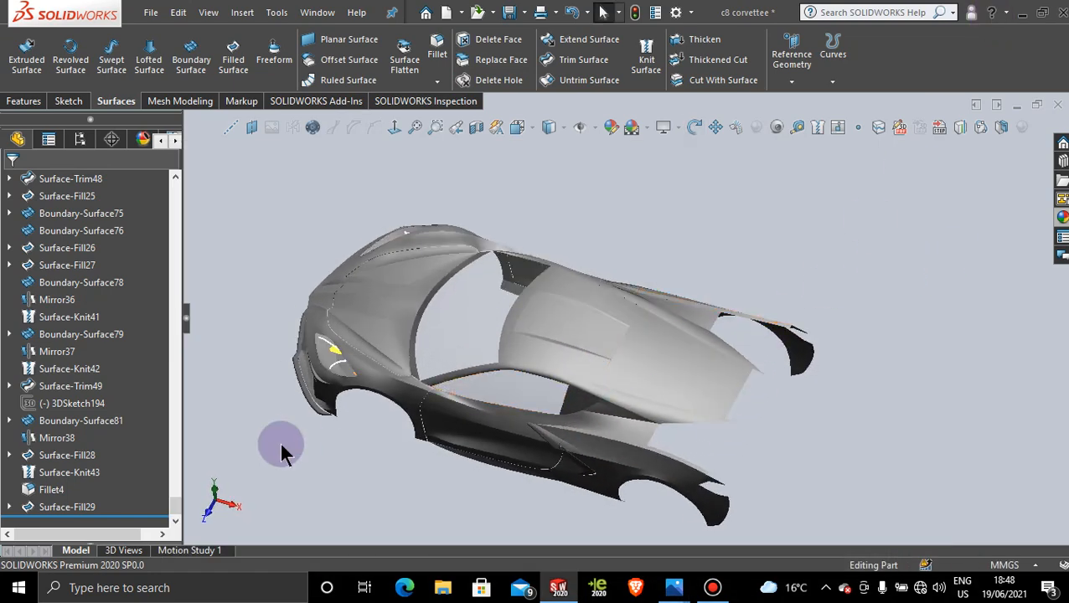
{"action": "left_click", "coordinate": [78, 139]}
{"action": "left_click", "coordinate": [94, 492]}
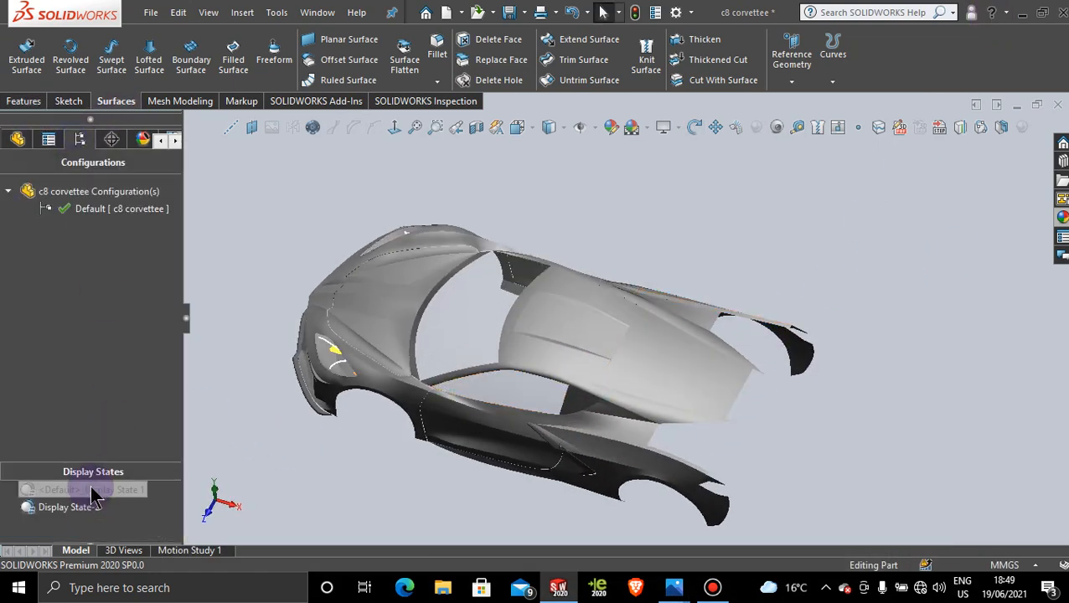
{"action": "double_click", "coordinate": [92, 492]}
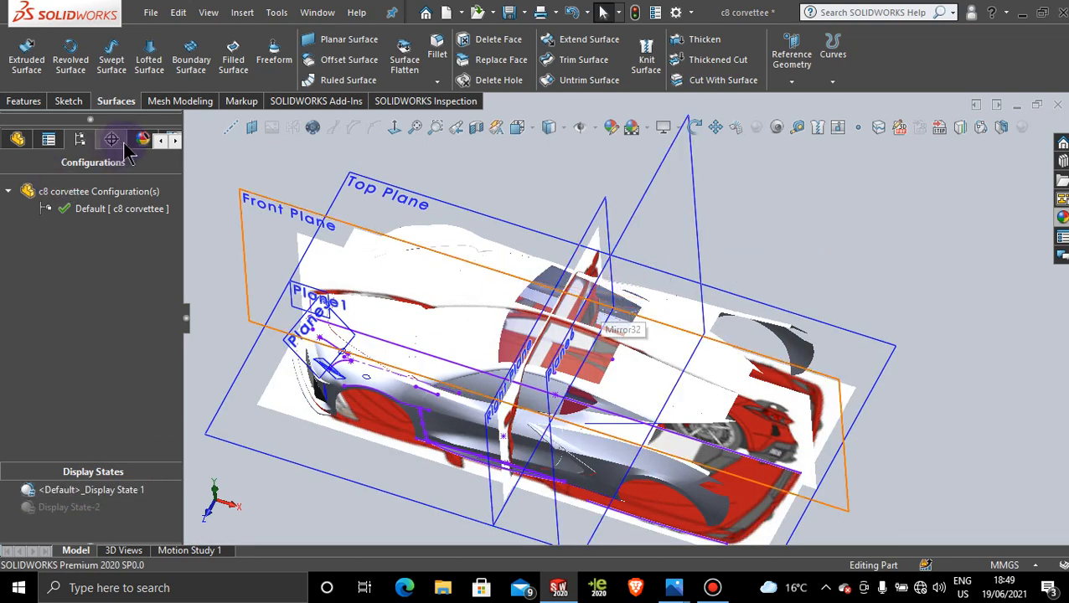
Apply the blue glass appearance to the filled rear surface.
{"action": "left_click", "coordinate": [1060, 216]}
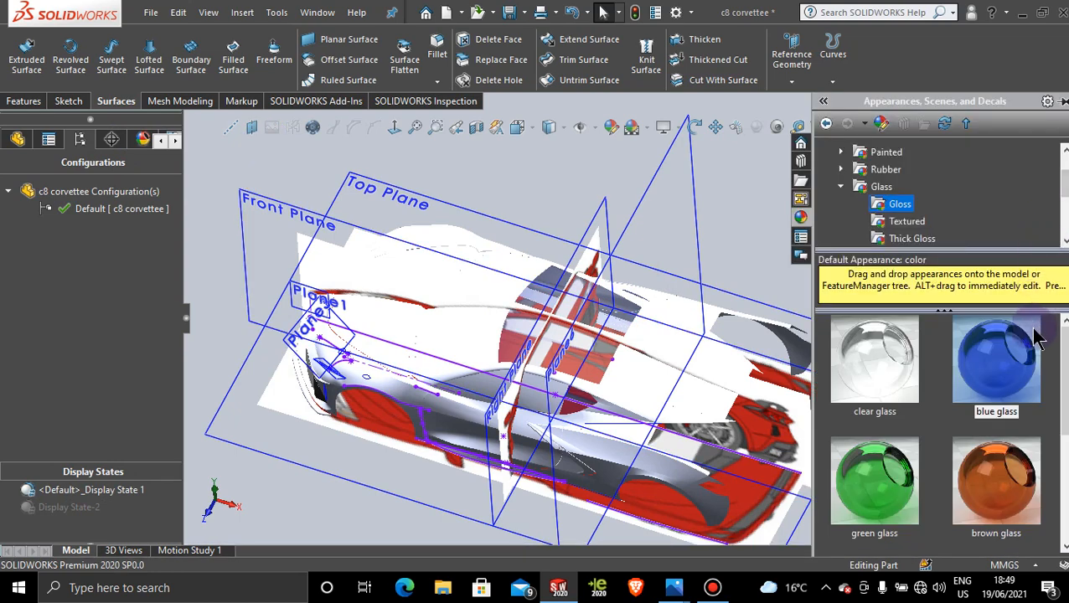
{"action": "left_click_drag", "start_coordinate": [993, 352], "coordinate": [706, 363]}
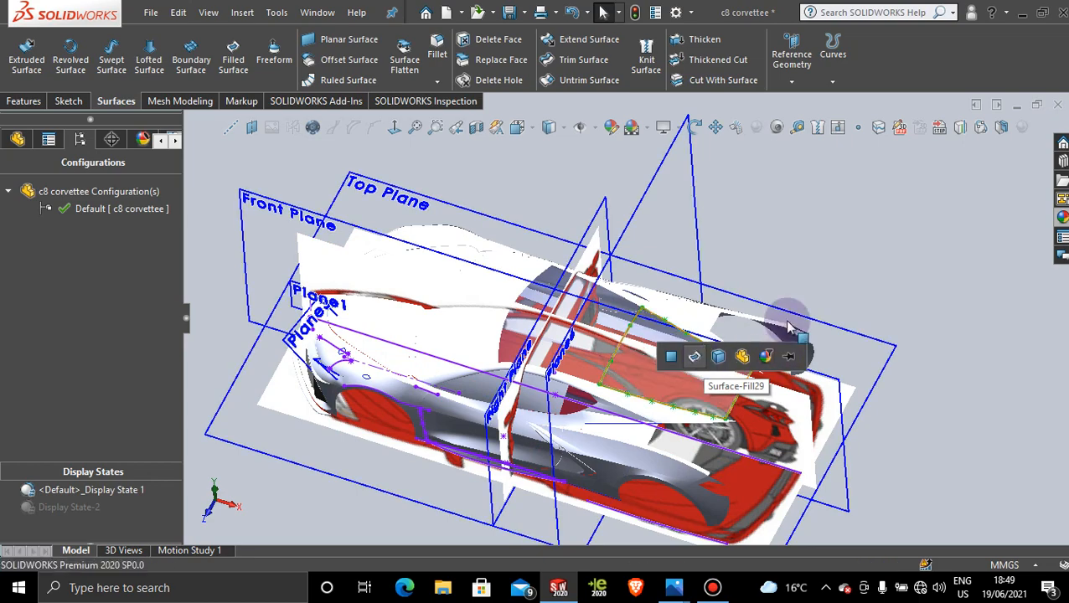
Start a new sketch on the Top Plane and view the rear window area normal to that plane.
{"action": "scroll", "coordinate": [828, 310], "scroll_direction": "up", "scroll_amount": 3}
{"action": "middle_click_drag", "start_coordinate": [827, 310], "coordinate": [833, 360]}
{"action": "left_click", "coordinate": [722, 255]}
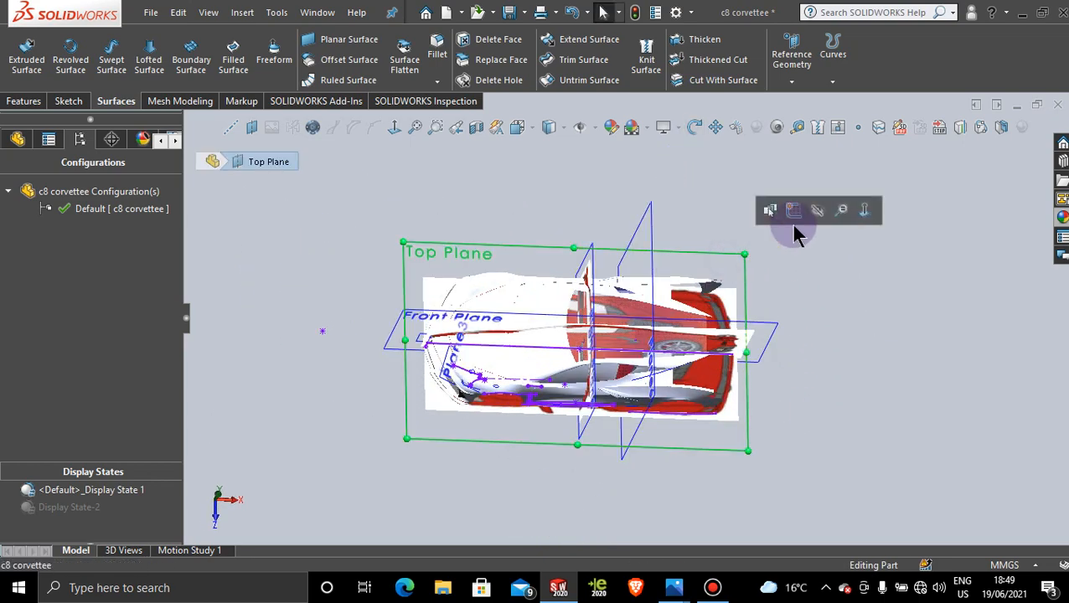
{"action": "left_click", "coordinate": [796, 213]}
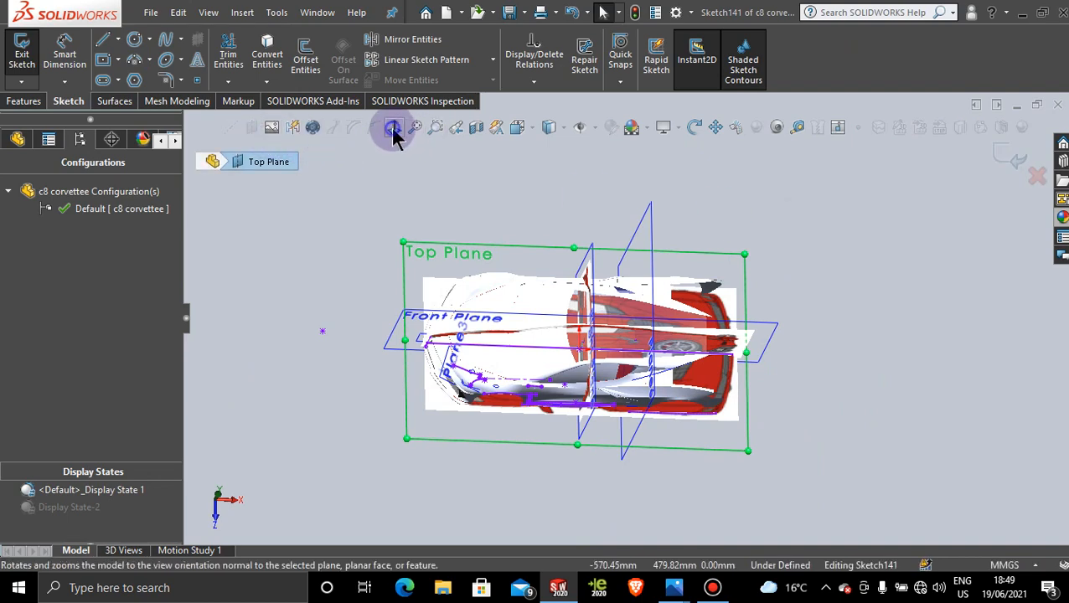
{"action": "left_click", "coordinate": [395, 128]}
{"action": "scroll", "coordinate": [800, 340], "scroll_direction": "down", "scroll_amount": 2}
{"action": "scroll", "coordinate": [659, 311], "scroll_direction": "down", "scroll_amount": 5}
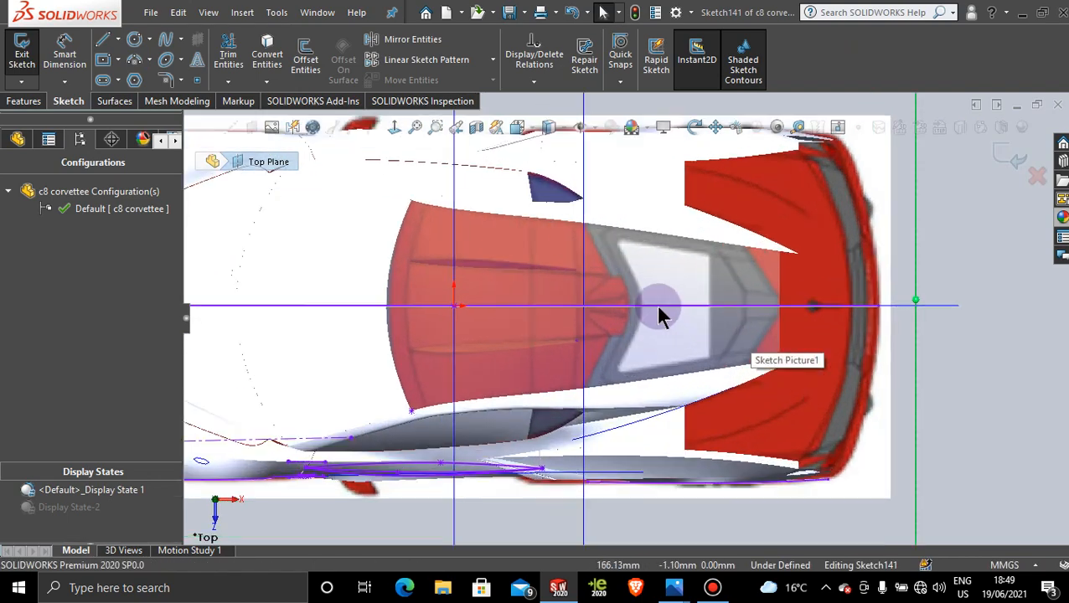
{"action": "scroll", "coordinate": [658, 312], "scroll_direction": "down", "scroll_amount": 2}
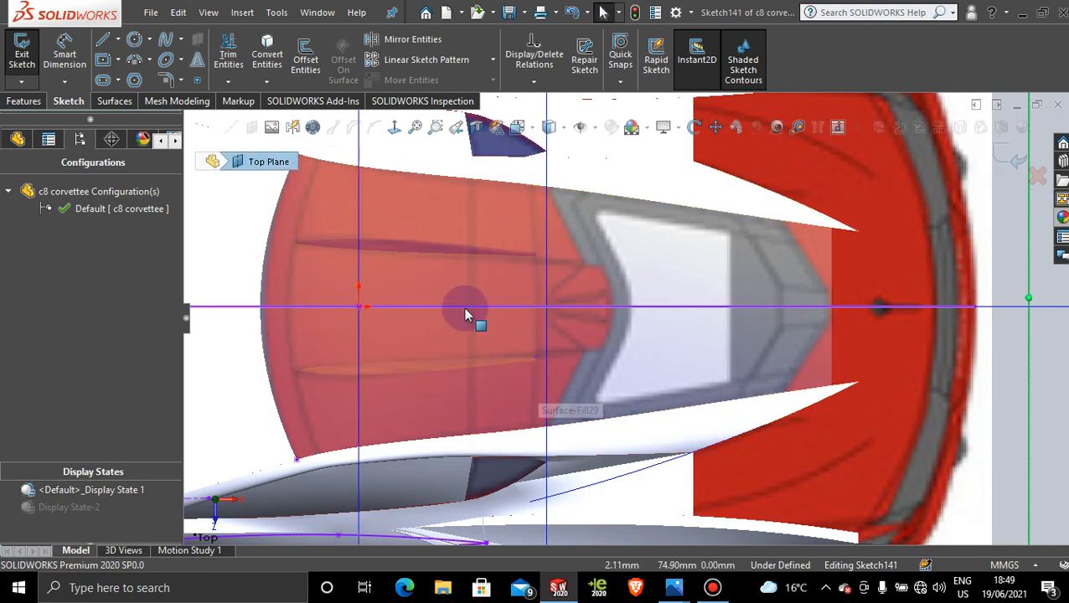
Remove the blue glass appearance from the part.
{"action": "right_click", "coordinate": [474, 268]}
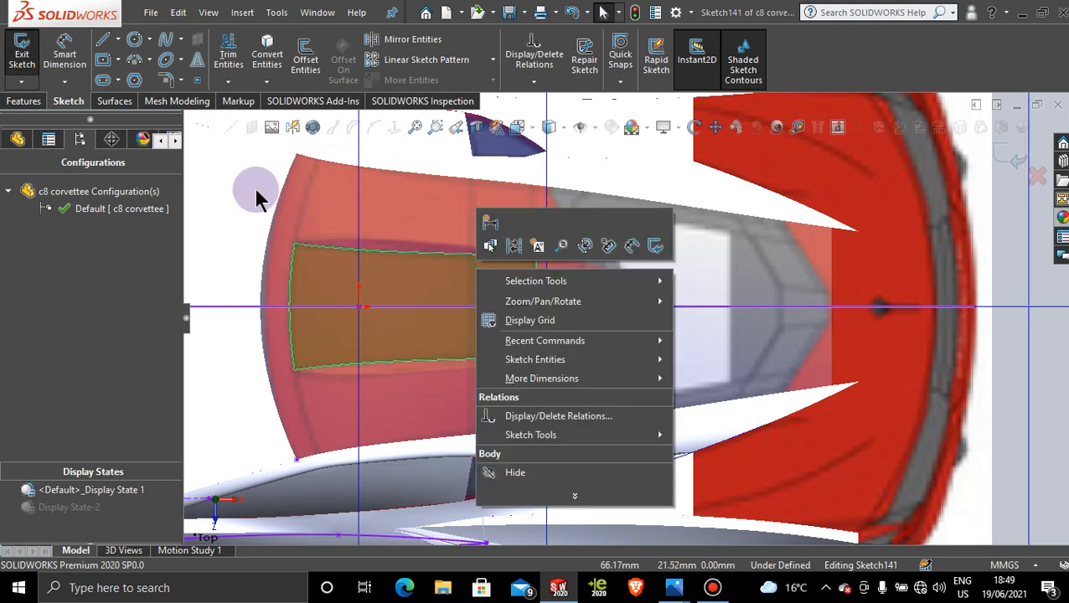
{"action": "left_click", "coordinate": [142, 141]}
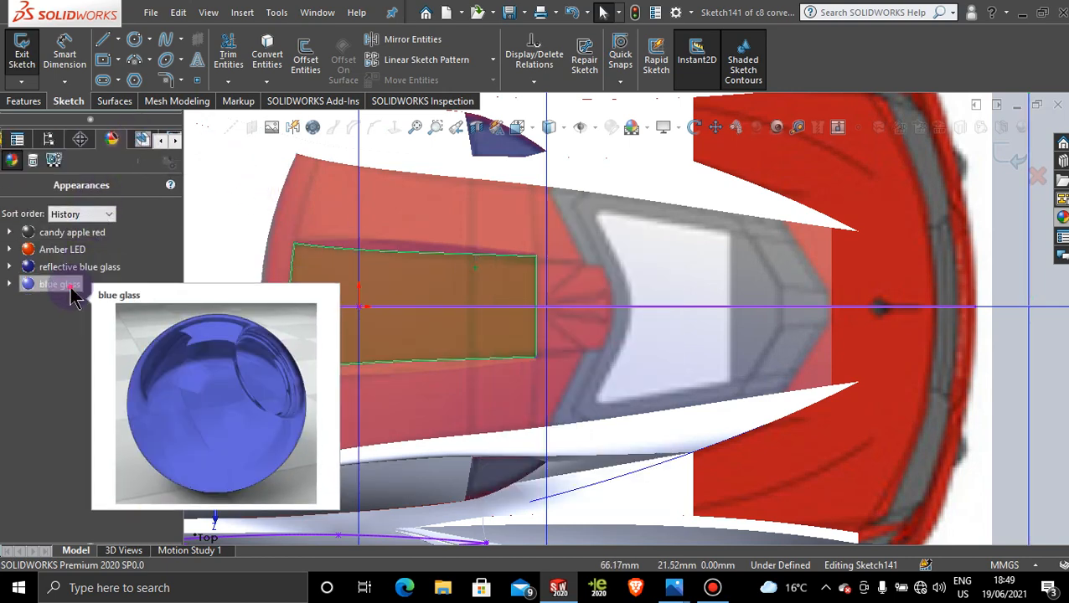
{"action": "right_click", "coordinate": [72, 286]}
{"action": "left_click", "coordinate": [132, 317]}
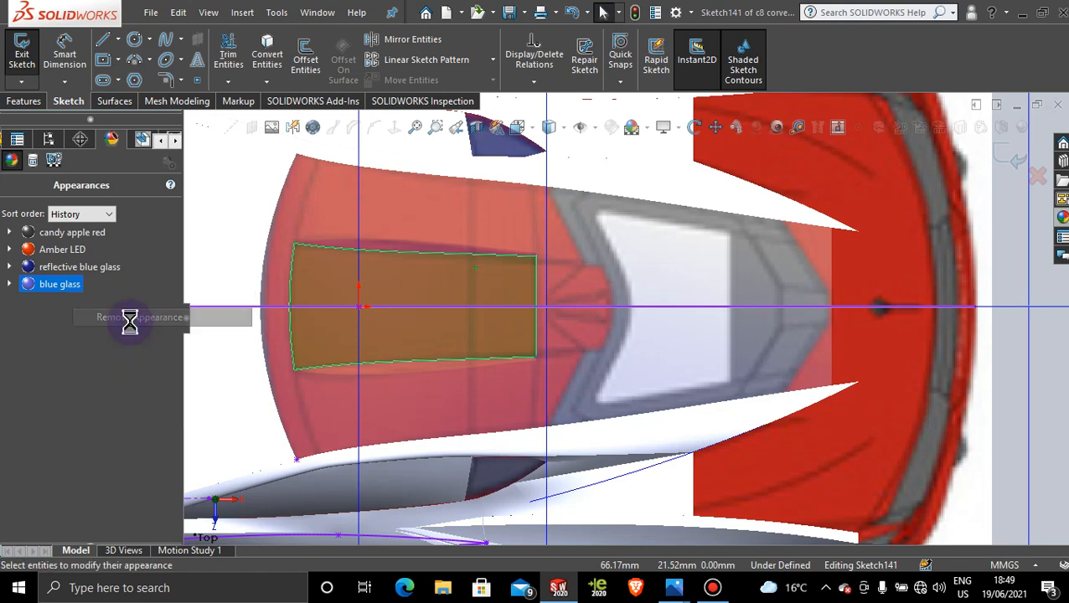
Try the blue glass and the clear glass appearances on the rear fill surface.
{"action": "left_click", "coordinate": [1061, 217]}
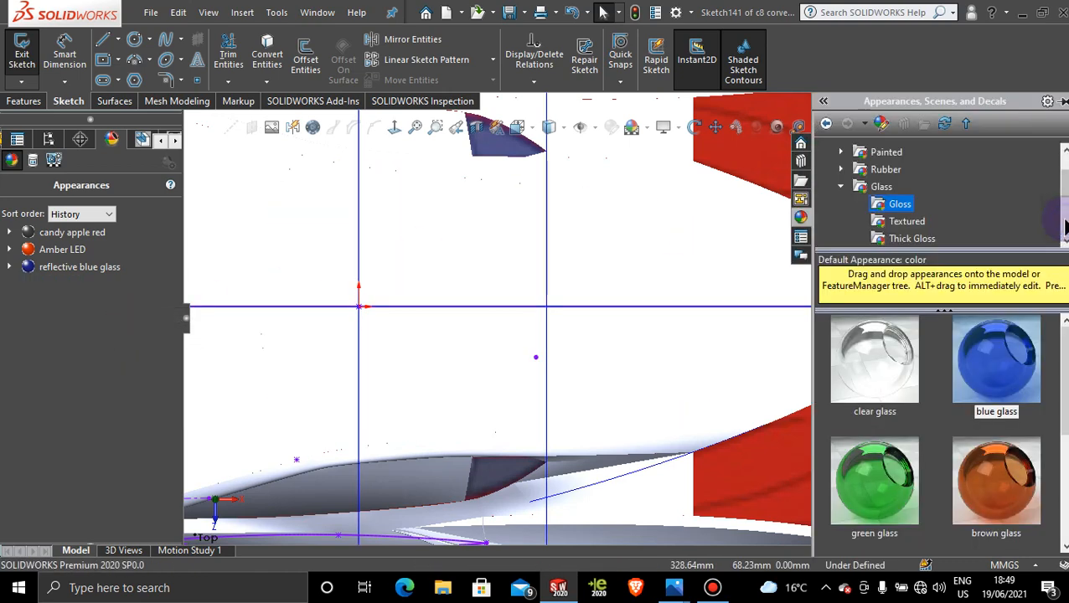
{"action": "left_click_drag", "start_coordinate": [984, 356], "coordinate": [728, 262]}
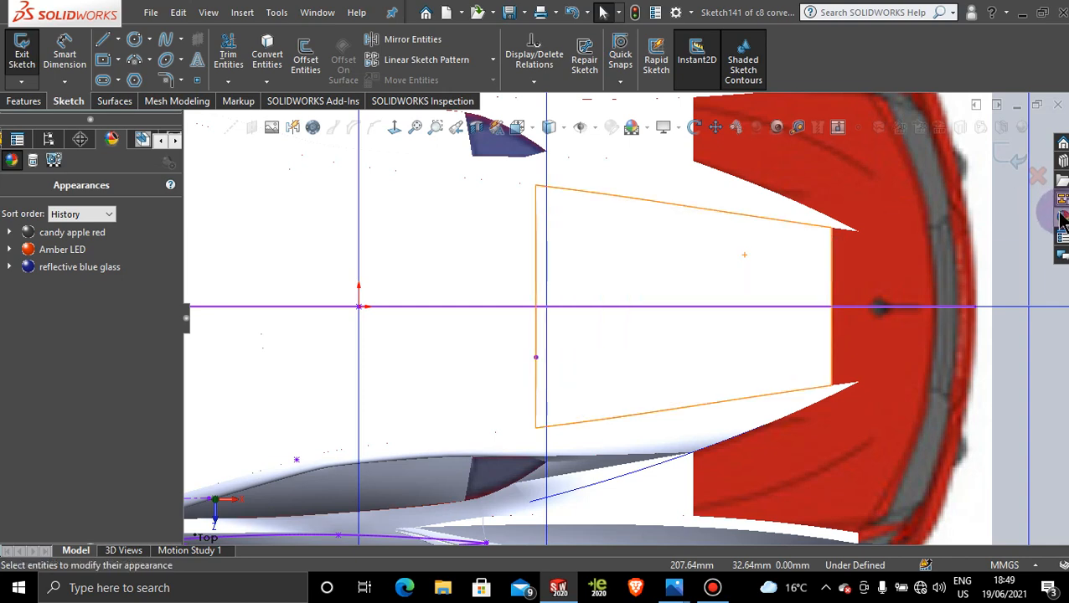
{"action": "left_click", "coordinate": [1061, 217]}
{"action": "left_click_drag", "start_coordinate": [885, 353], "coordinate": [736, 261]}
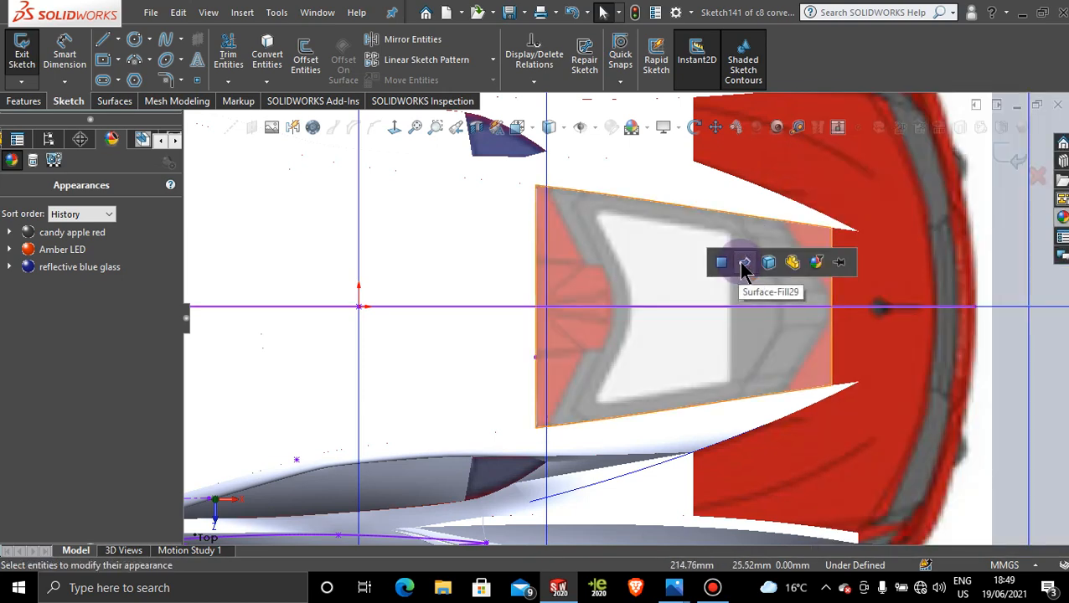
{"action": "left_click", "coordinate": [746, 263]}
Apply the blue glass appearance to the face of the rear fill surface.
{"action": "left_click", "coordinate": [1061, 217]}
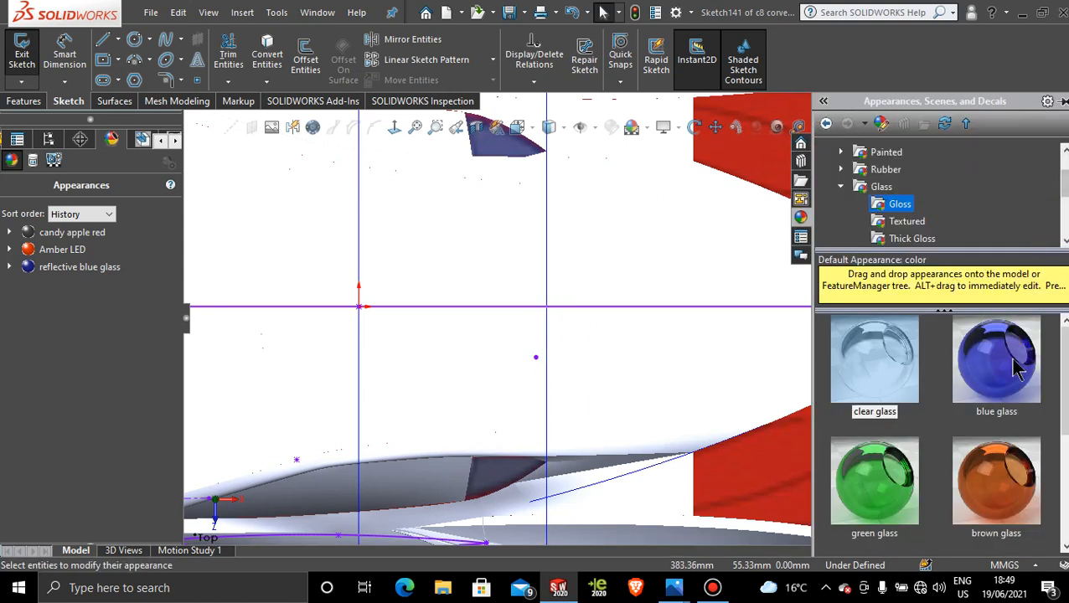
{"action": "left_click_drag", "start_coordinate": [788, 278], "coordinate": [759, 248]}
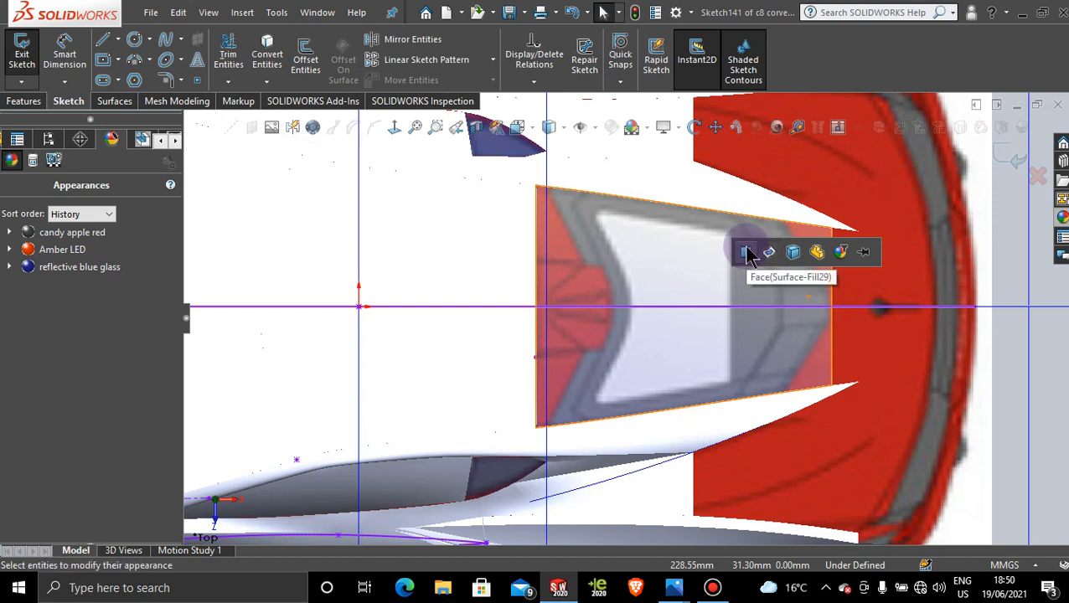
{"action": "left_click", "coordinate": [746, 254]}
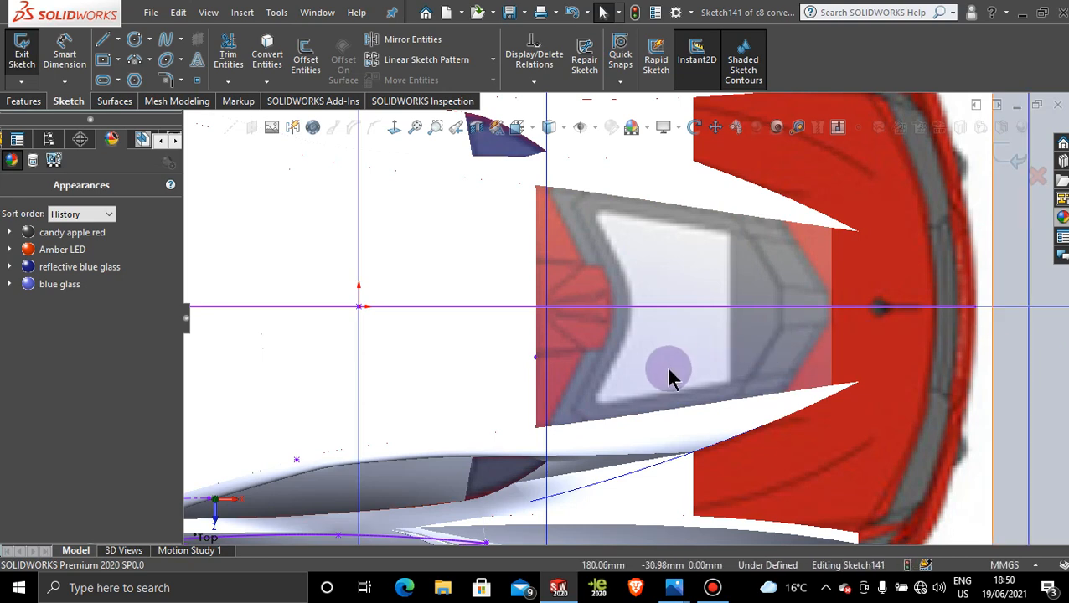
Draw a short two-point spline across the front corner of the rear window frame, ending on the fill surface's lower edge.
{"action": "scroll", "coordinate": [640, 387], "scroll_direction": "down", "scroll_amount": 3}
{"action": "left_click", "coordinate": [444, 260]}
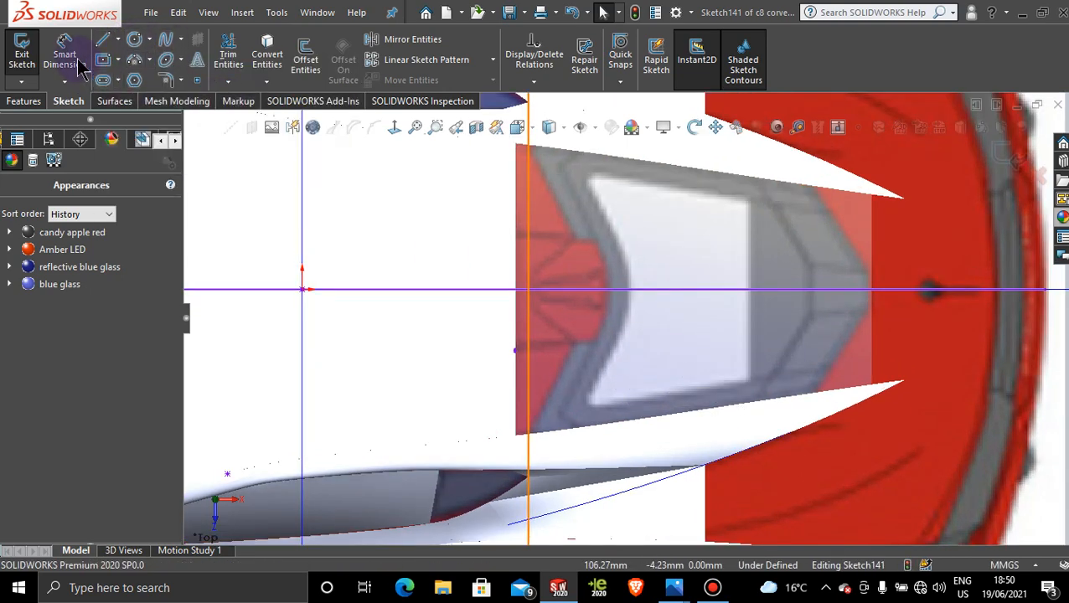
{"action": "left_click", "coordinate": [103, 44]}
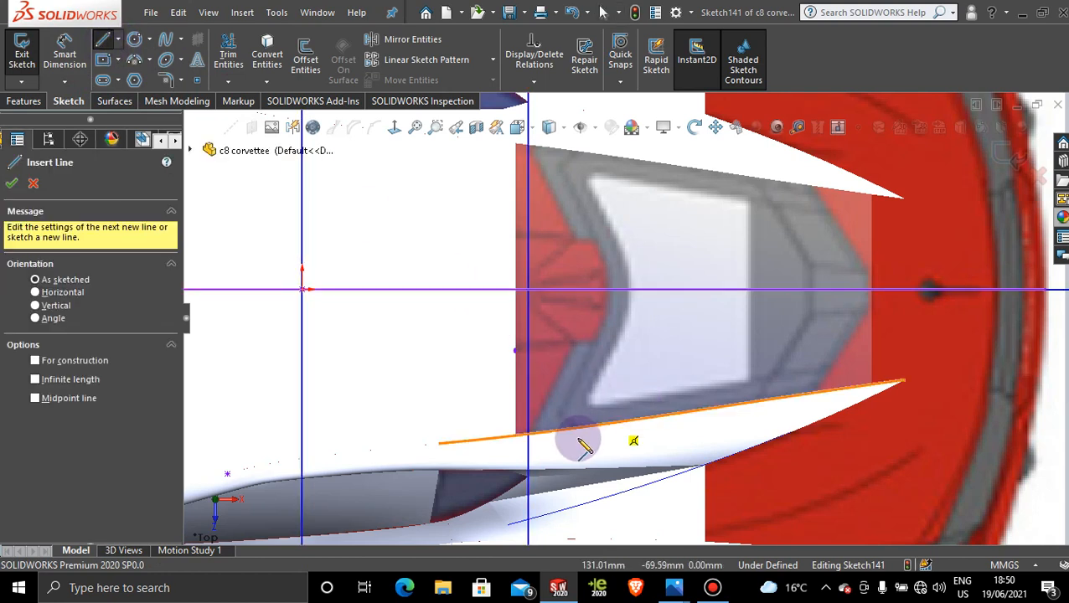
{"action": "left_click", "coordinate": [165, 41]}
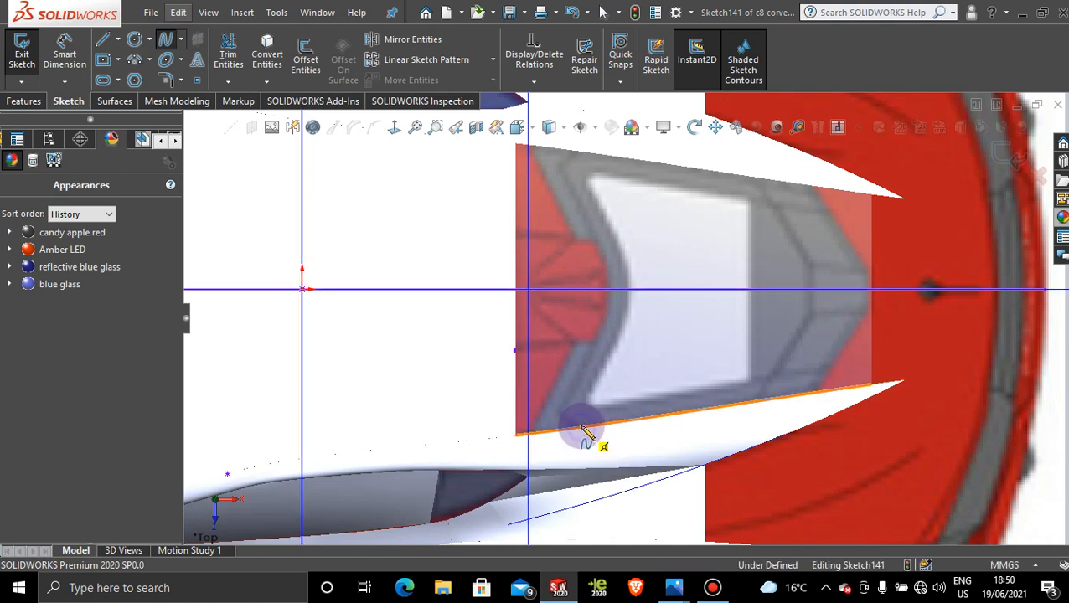
{"action": "left_click", "coordinate": [578, 431]}
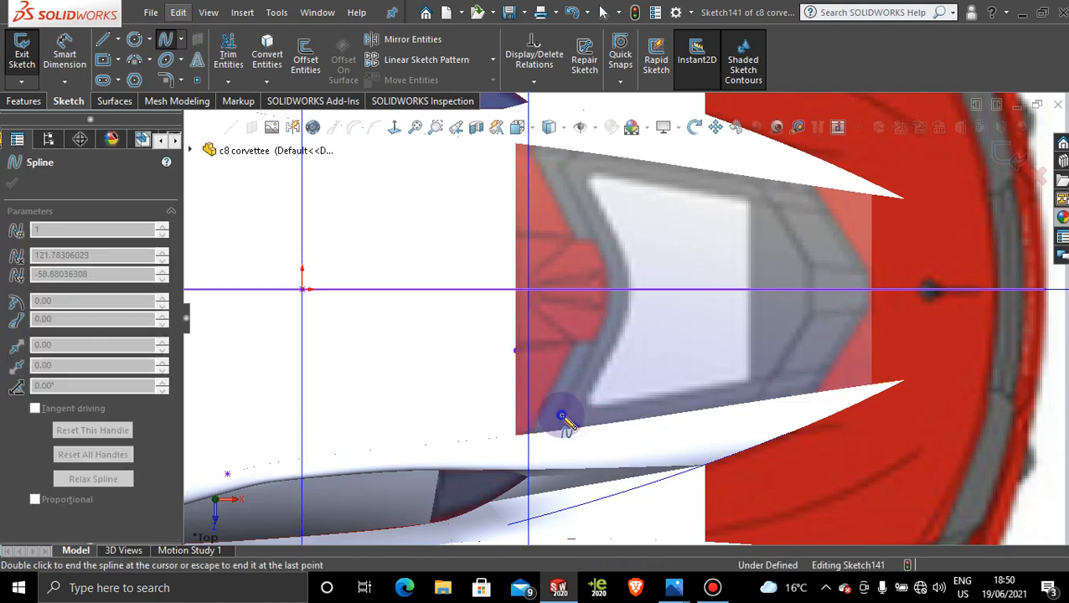
{"action": "double_click", "coordinate": [578, 432]}
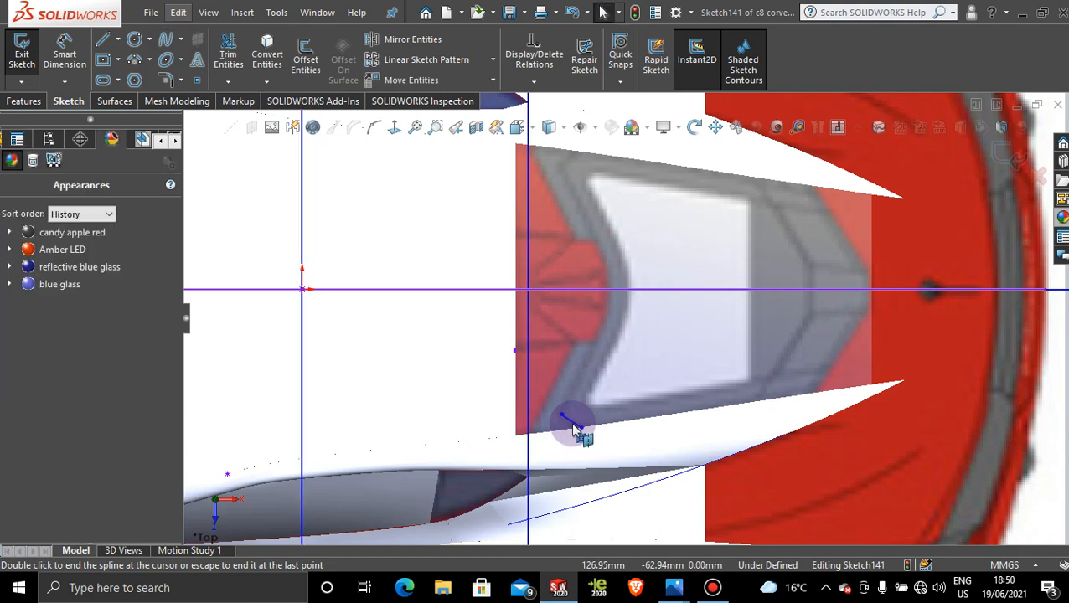
Draw a straight two-point spline from the short segment's free end along the window's front edge toward the centreline, ending near the red panel's corner.
{"action": "left_click", "coordinate": [167, 40]}
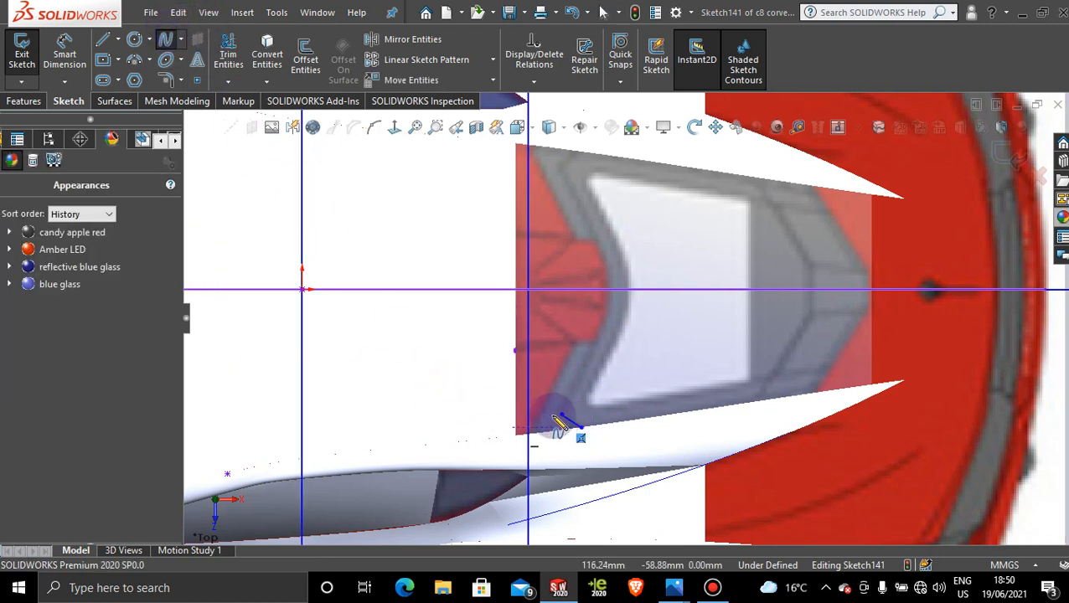
{"action": "left_click", "coordinate": [562, 415]}
{"action": "left_click", "coordinate": [604, 347]}
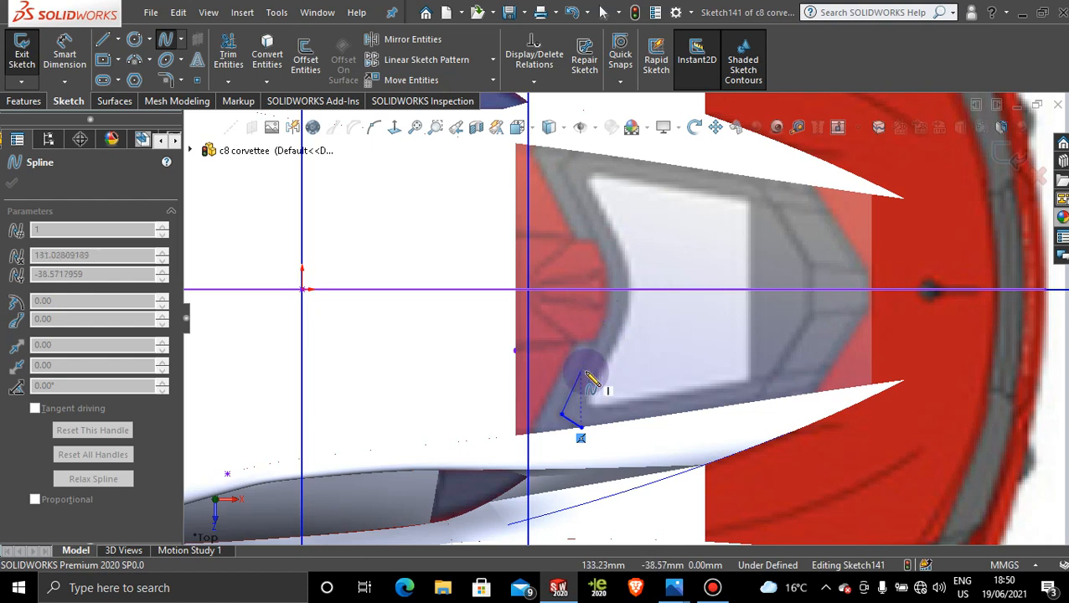
{"action": "left_click", "coordinate": [596, 338]}
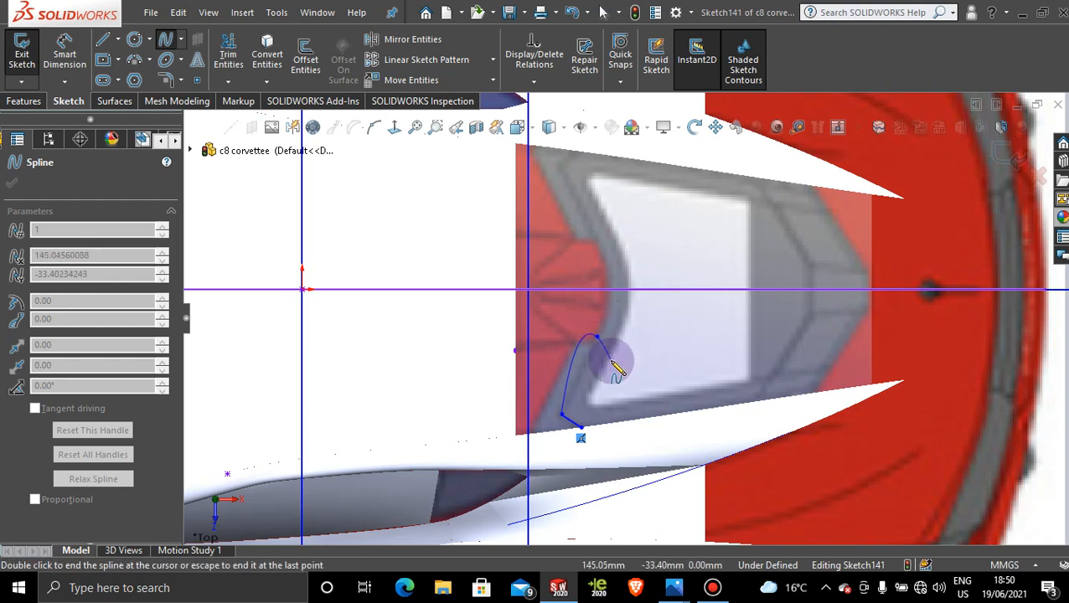
{"action": "key", "text": "Escape"}
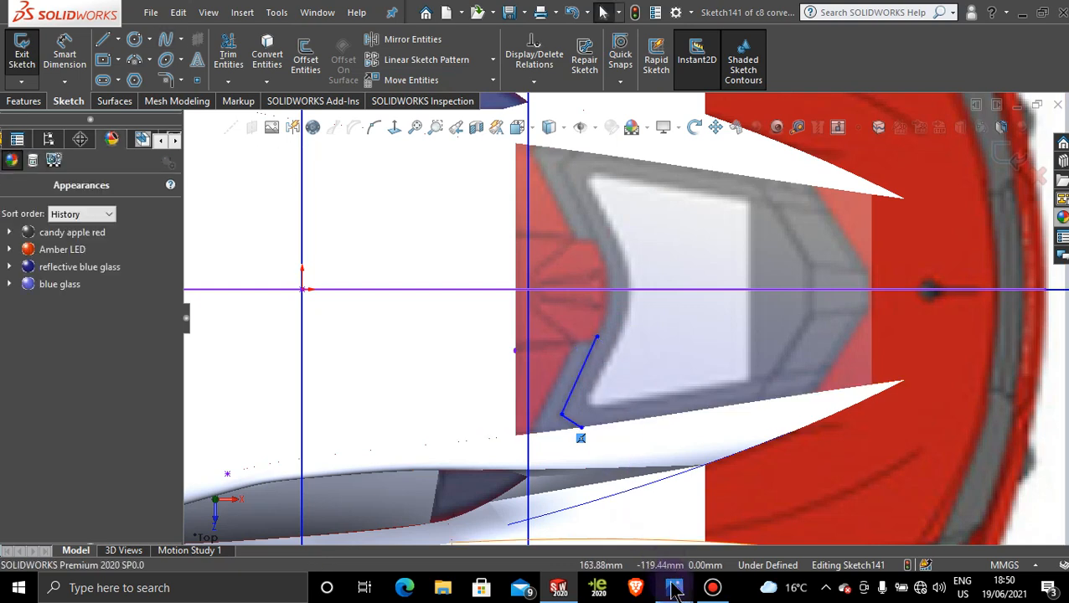
Check the rear window's shape in the top-view reference photo GM-SCOAST-C8TOP.jpg against the sketch.
{"action": "mouse_move", "coordinate": [675, 591]}
{"action": "left_click", "coordinate": [692, 497]}
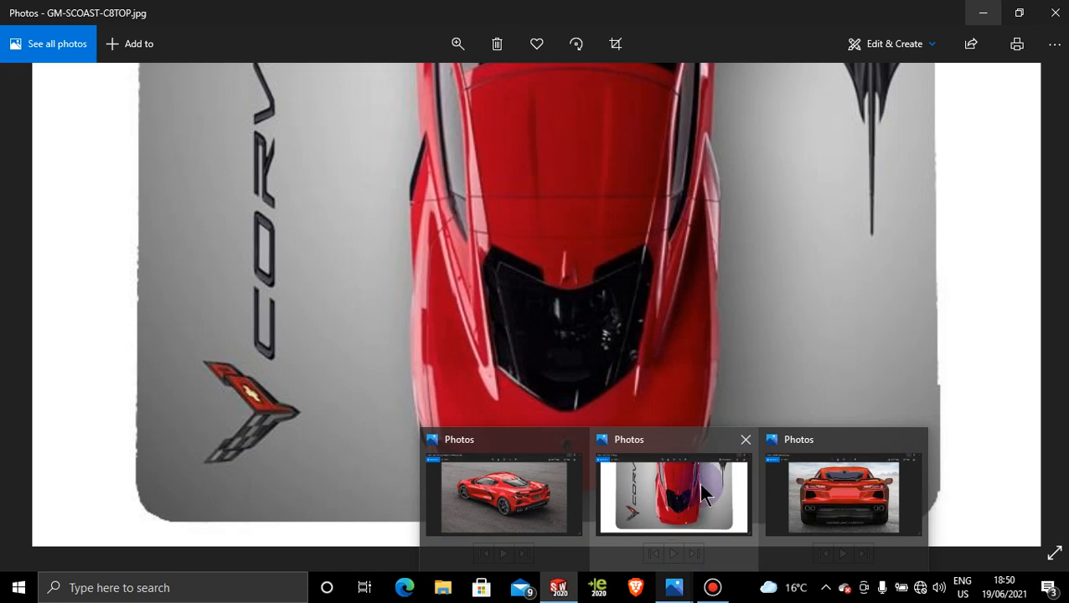
{"action": "left_click", "coordinate": [692, 497]}
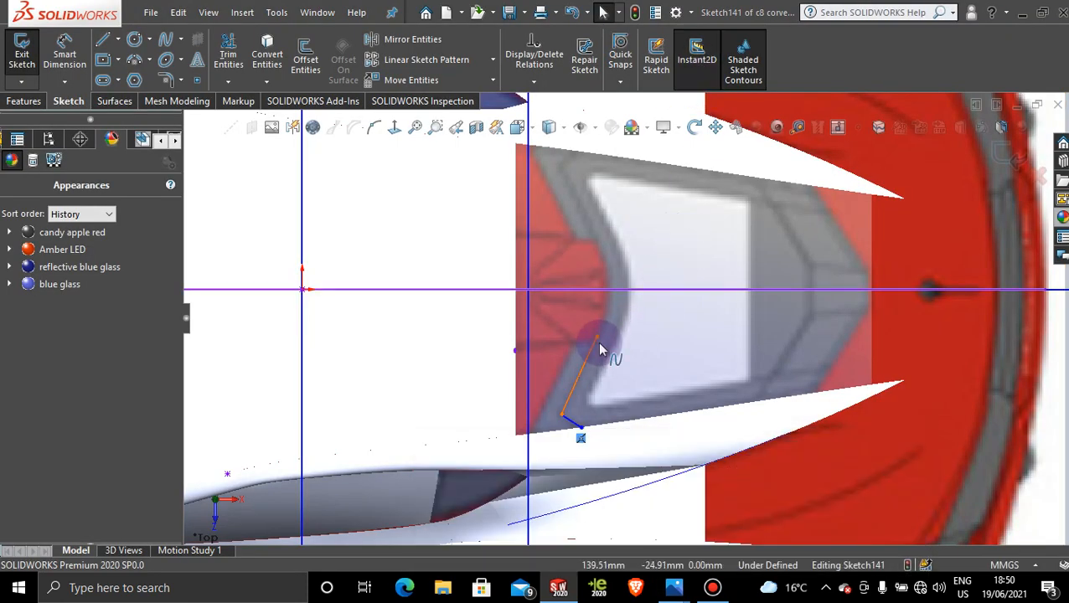
{"action": "scroll", "coordinate": [598, 344], "scroll_direction": "down", "scroll_amount": 4}
{"action": "scroll", "coordinate": [625, 346], "scroll_direction": "up", "scroll_amount": 5}
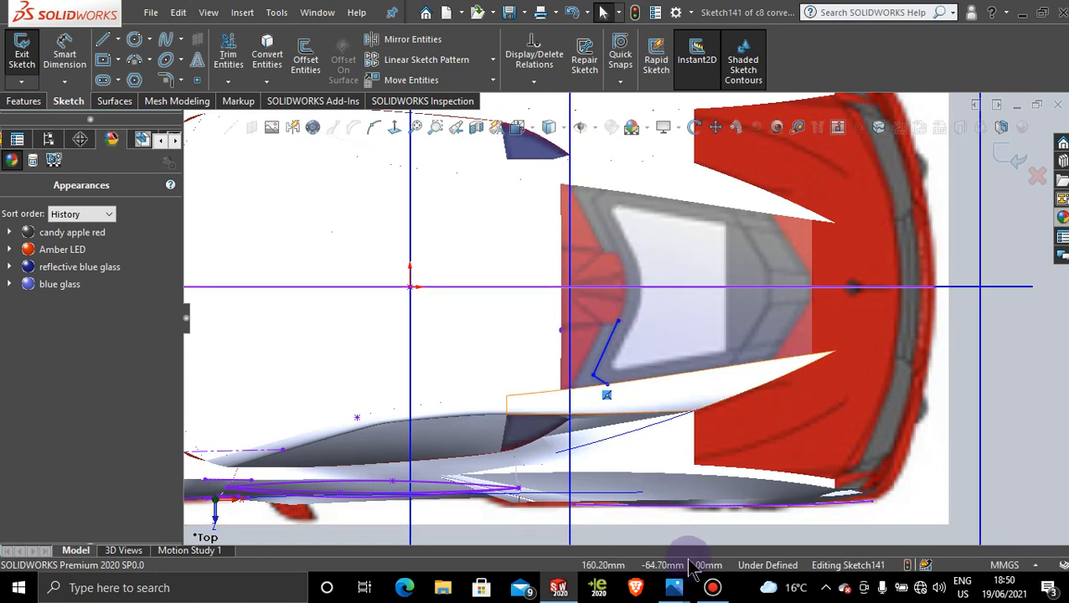
{"action": "mouse_move", "coordinate": [675, 587]}
{"action": "mouse_move", "coordinate": [683, 543]}
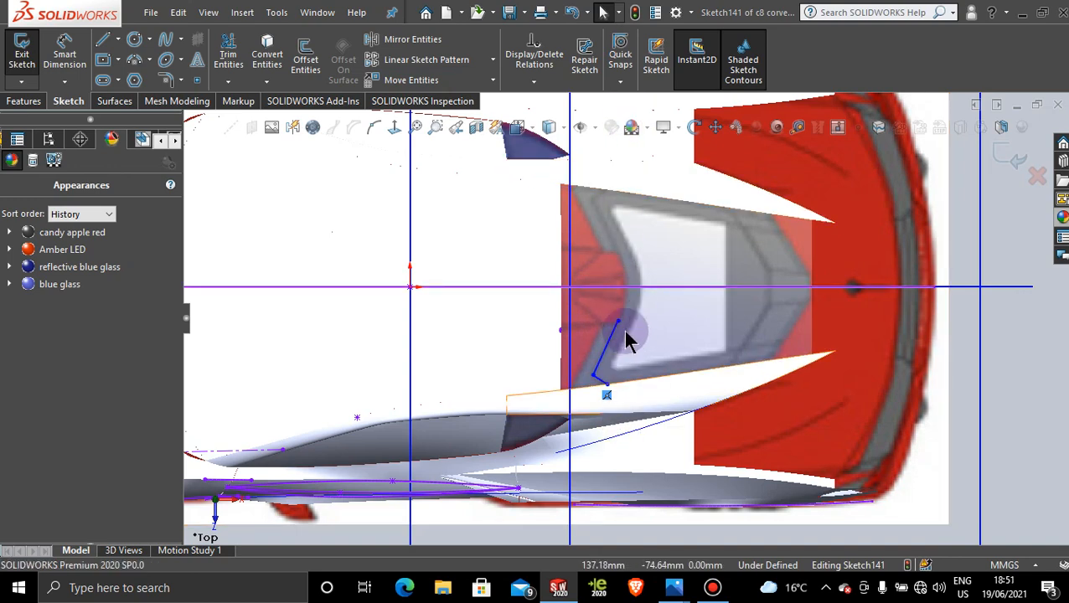
Draw a spline about 23 mm long from the car's centreline to the open end of the window's front-edge segment.
{"action": "scroll", "coordinate": [628, 339], "scroll_direction": "down", "scroll_amount": 3}
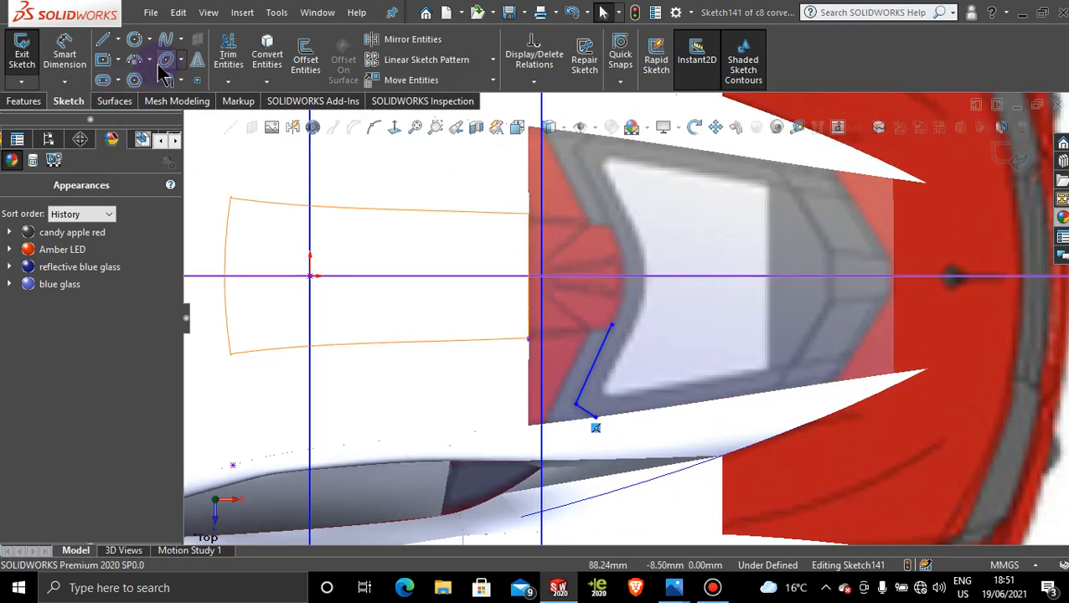
{"action": "left_click", "coordinate": [165, 40]}
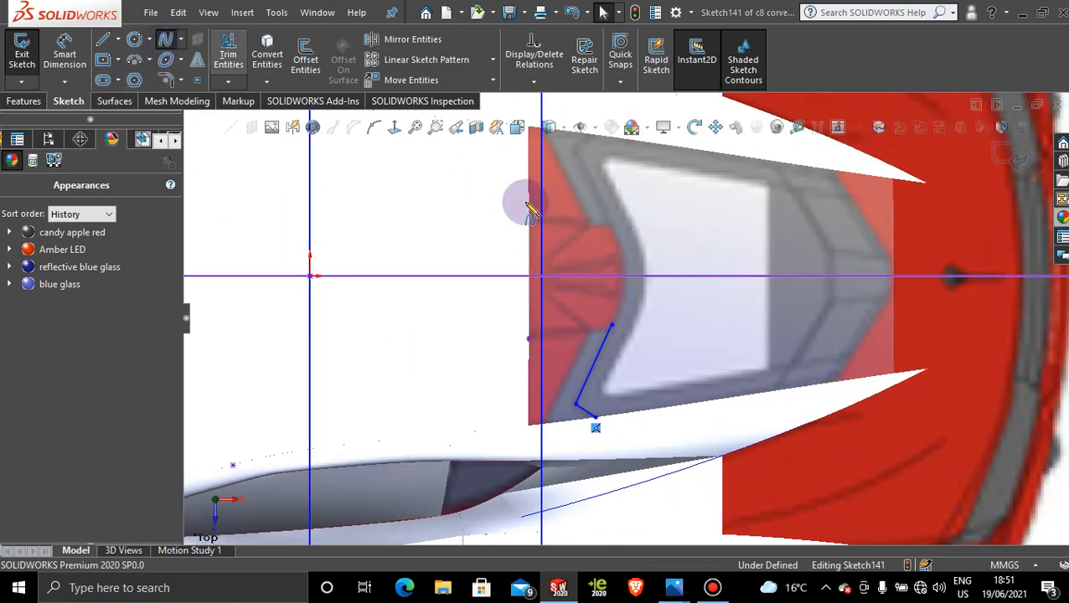
{"action": "left_click", "coordinate": [620, 276]}
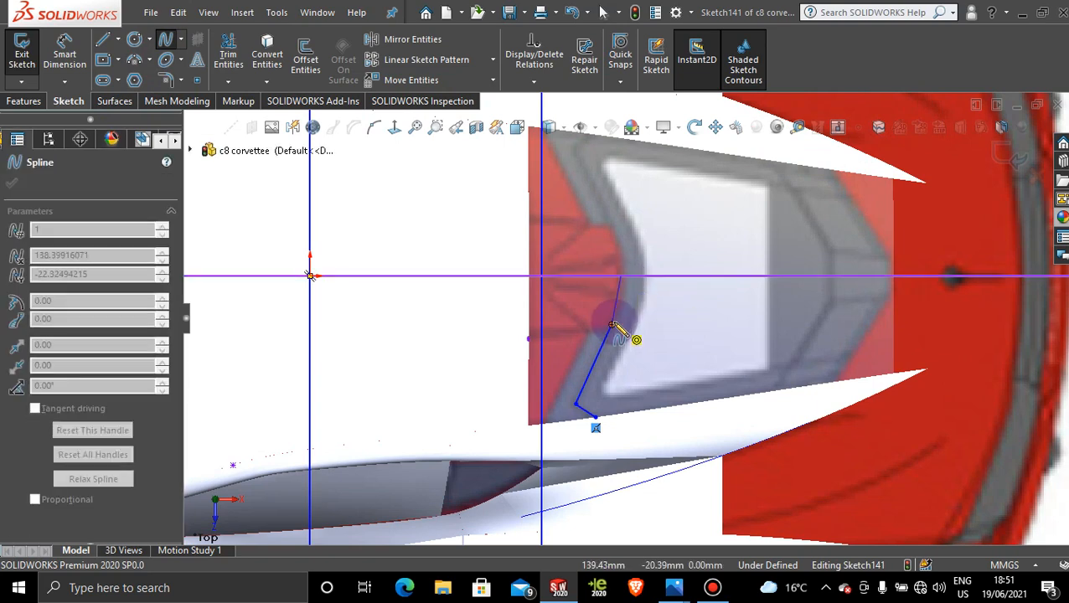
{"action": "double_click", "coordinate": [614, 326]}
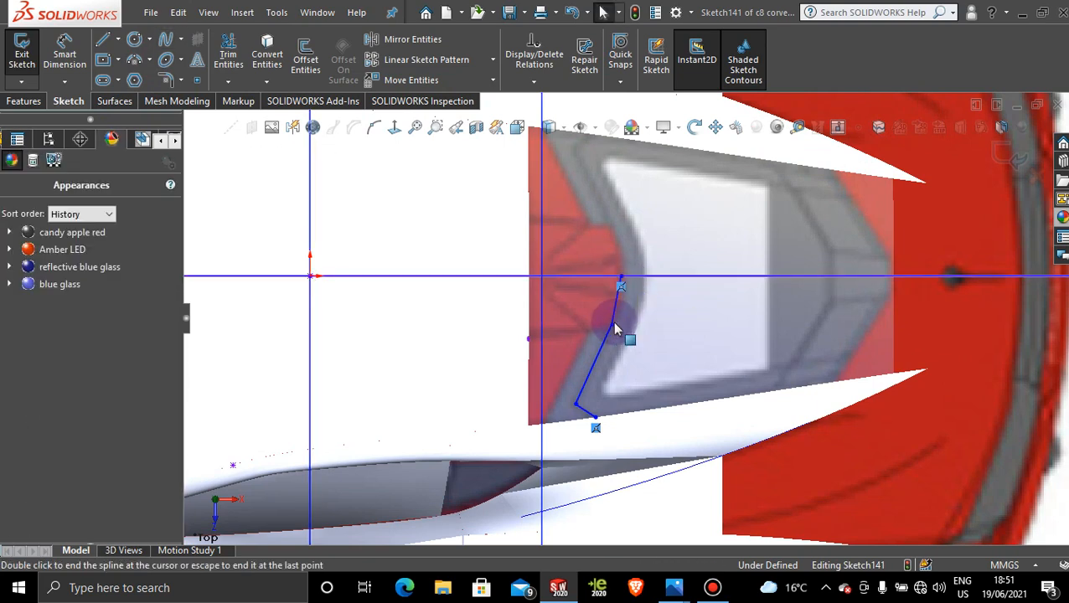
{"action": "scroll", "coordinate": [618, 309], "scroll_direction": "down", "scroll_amount": 5}
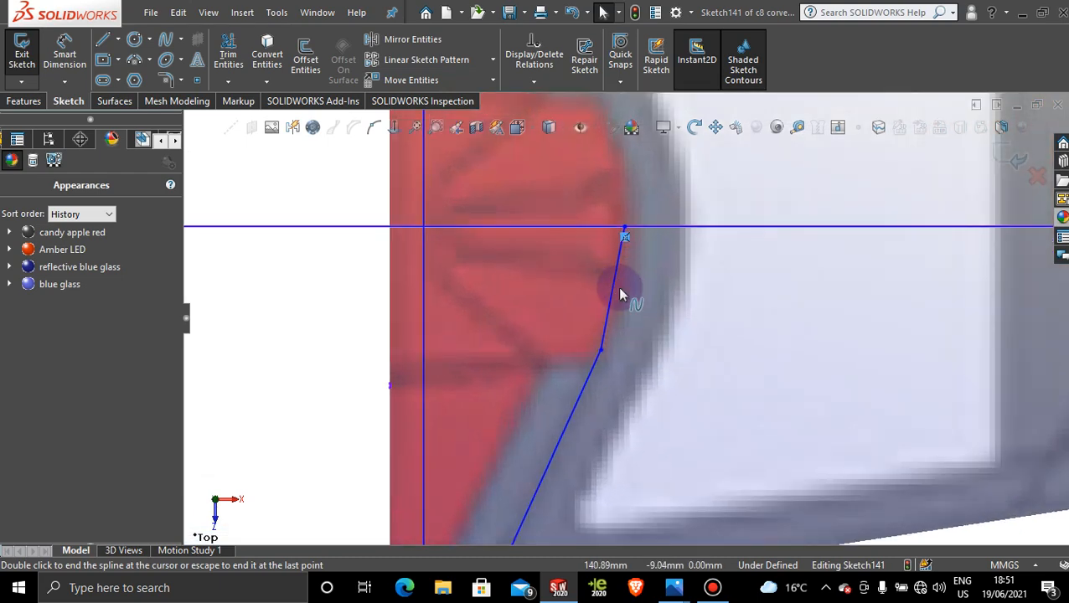
{"action": "key", "text": "Escape"}
Bend the centre spline with its end handles to follow the window's curved front edge, making the handle at the centreline vertical.
{"action": "left_click", "coordinate": [613, 293]}
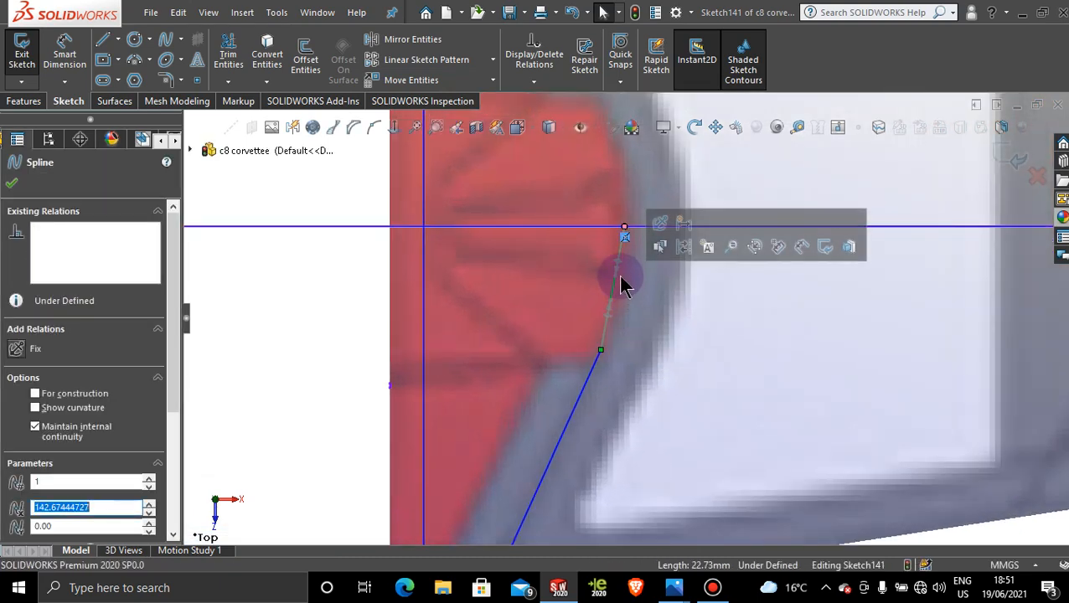
{"action": "left_click_drag", "start_coordinate": [617, 277], "coordinate": [591, 377]}
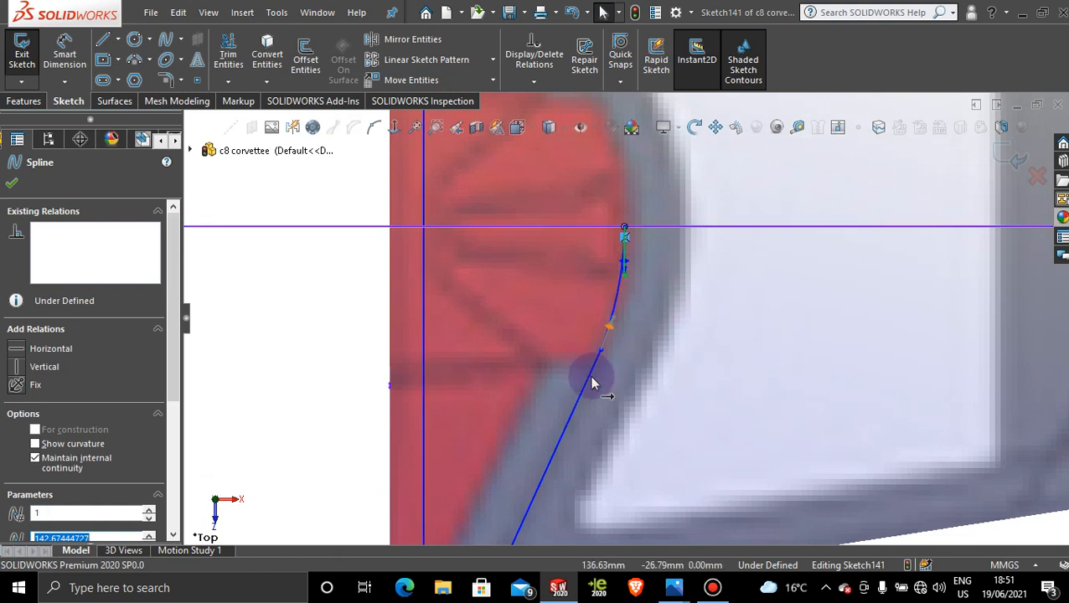
{"action": "left_click_drag", "start_coordinate": [625, 263], "coordinate": [627, 262]}
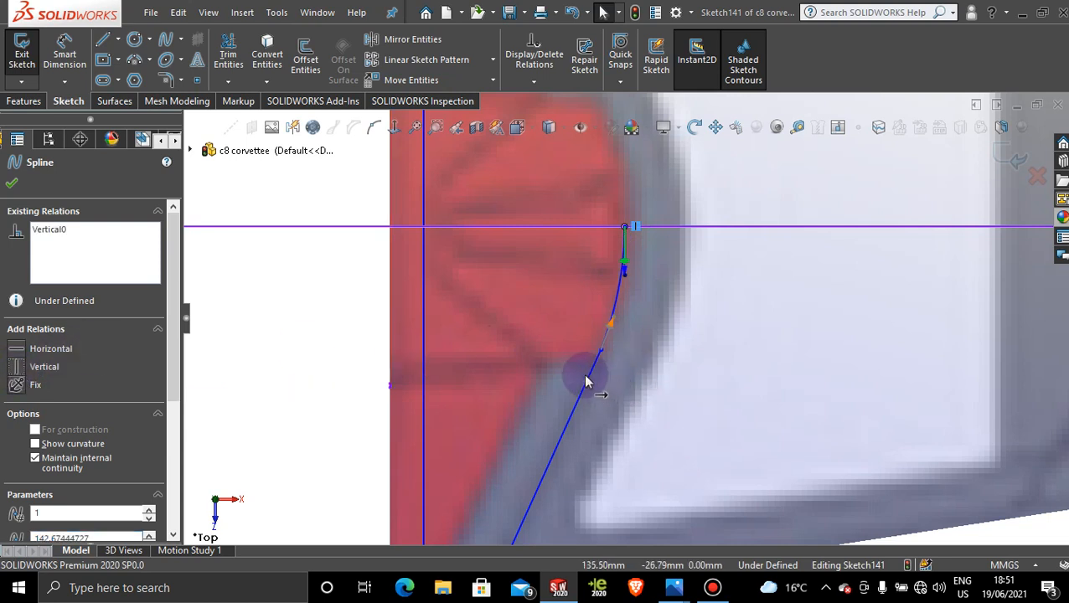
{"action": "left_click", "coordinate": [648, 314]}
{"action": "left_click", "coordinate": [618, 306]}
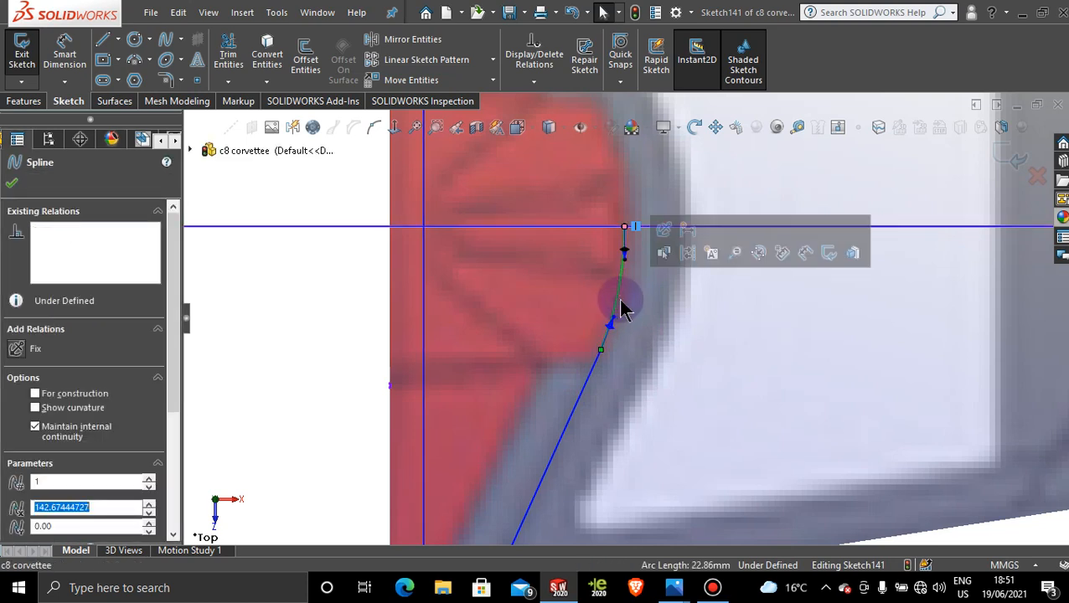
{"action": "left_click", "coordinate": [591, 378]}
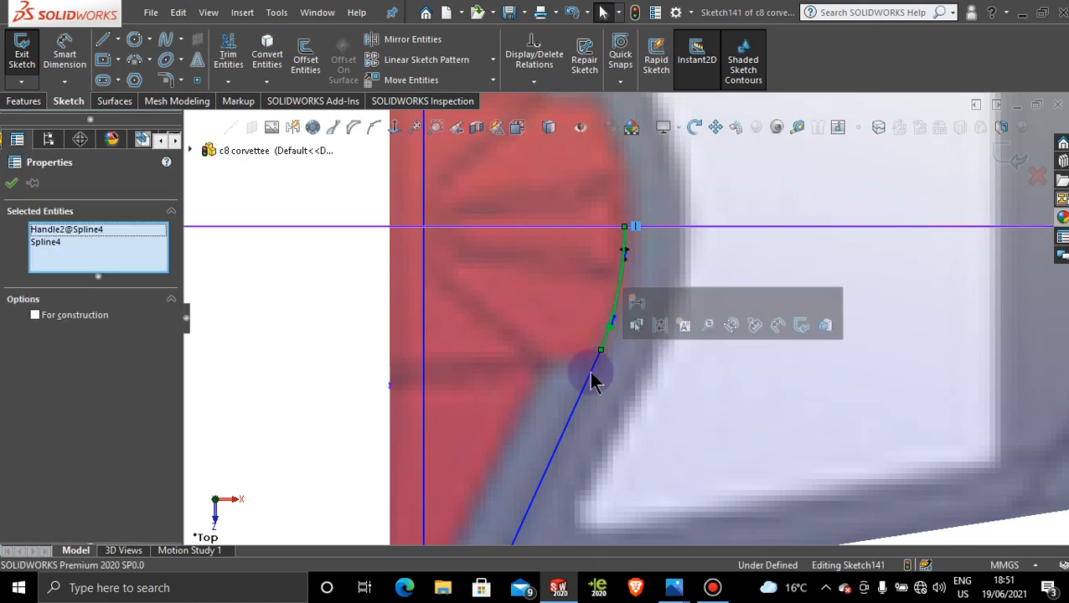
{"action": "left_click", "coordinate": [614, 377]}
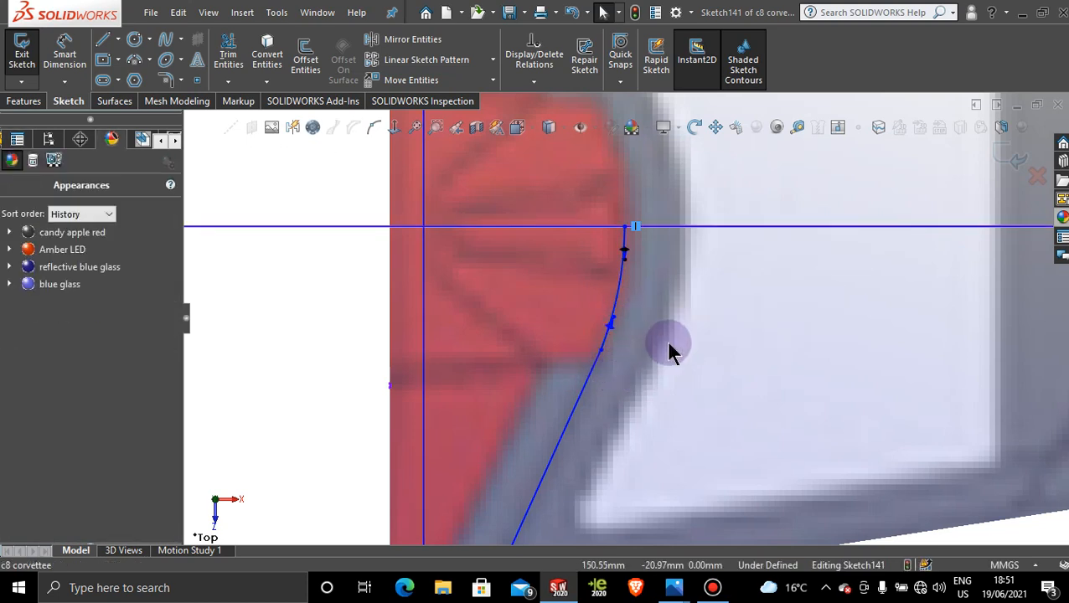
Draw a straight spline along the centreline from the curved spline's end to the fill surface's front edge.
{"action": "scroll", "coordinate": [668, 350], "scroll_direction": "up", "scroll_amount": 2}
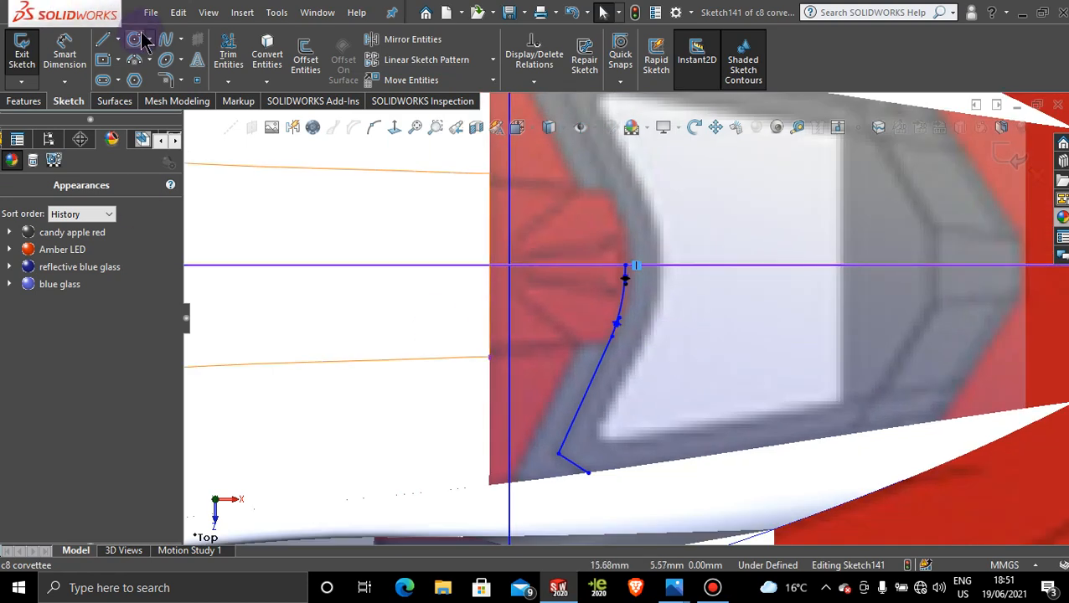
{"action": "left_click", "coordinate": [164, 42]}
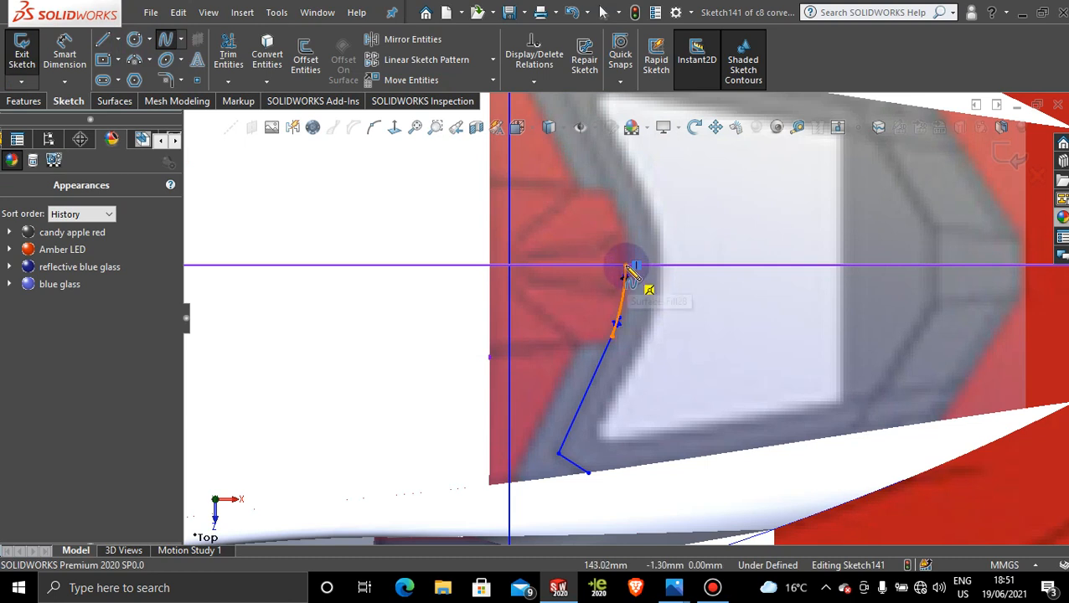
{"action": "left_click", "coordinate": [624, 268]}
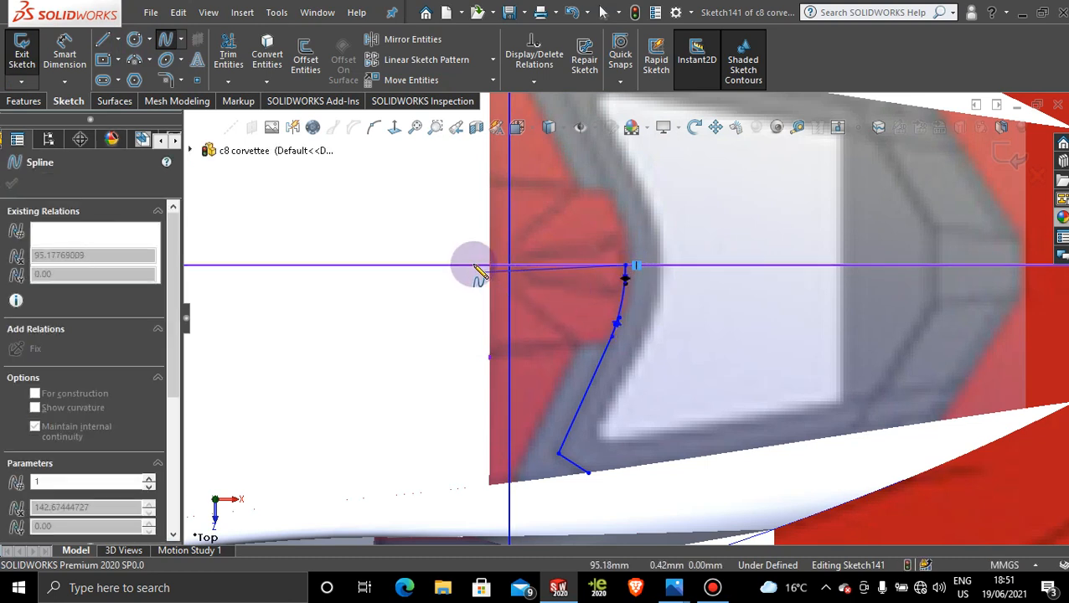
{"action": "left_click", "coordinate": [491, 266]}
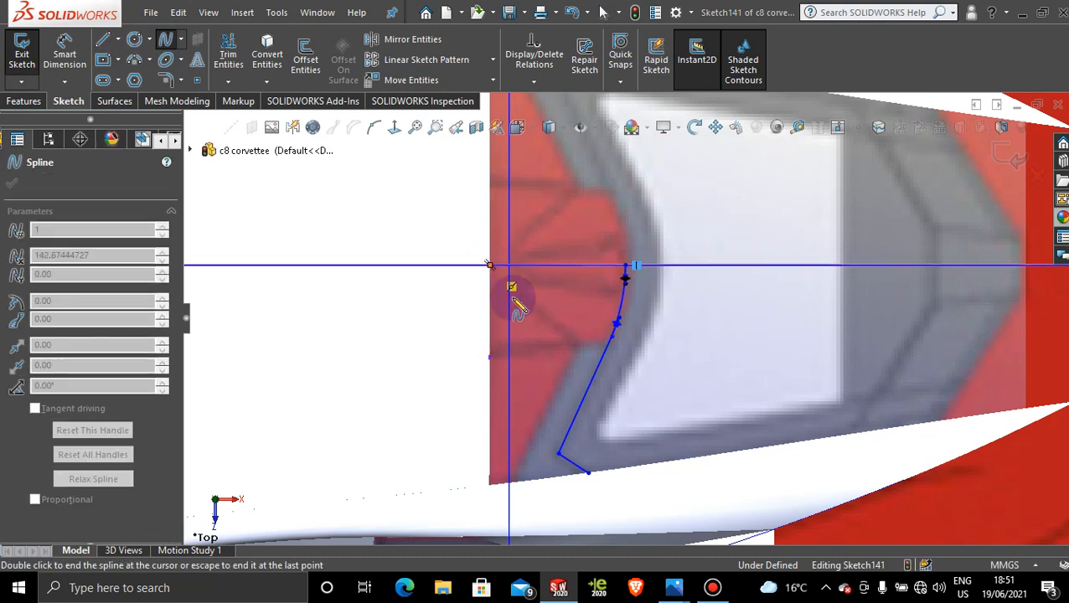
{"action": "key", "text": "Escape"}
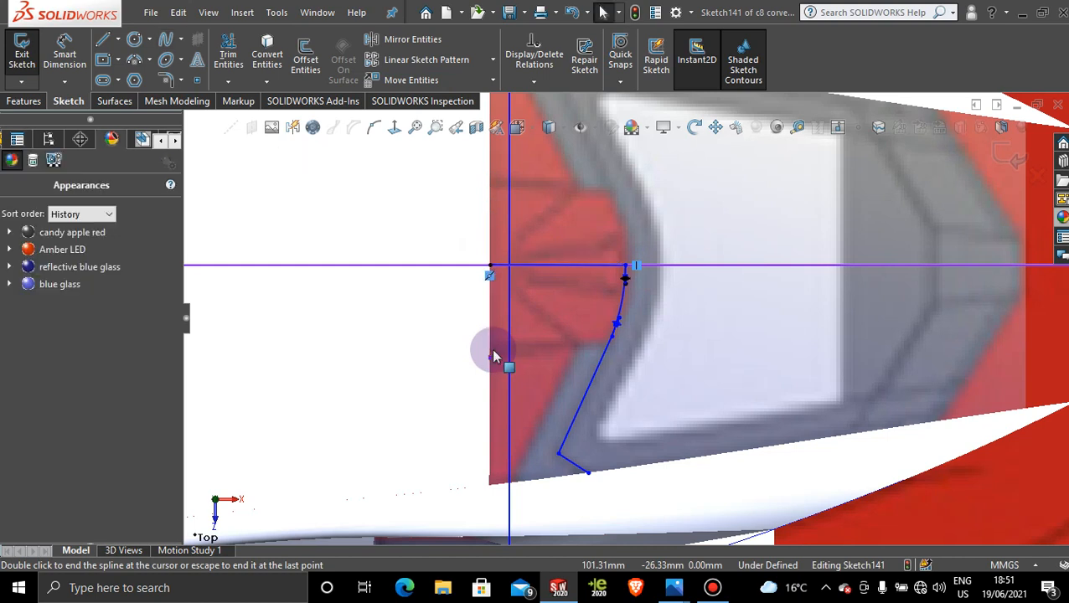
{"action": "left_click", "coordinate": [165, 42]}
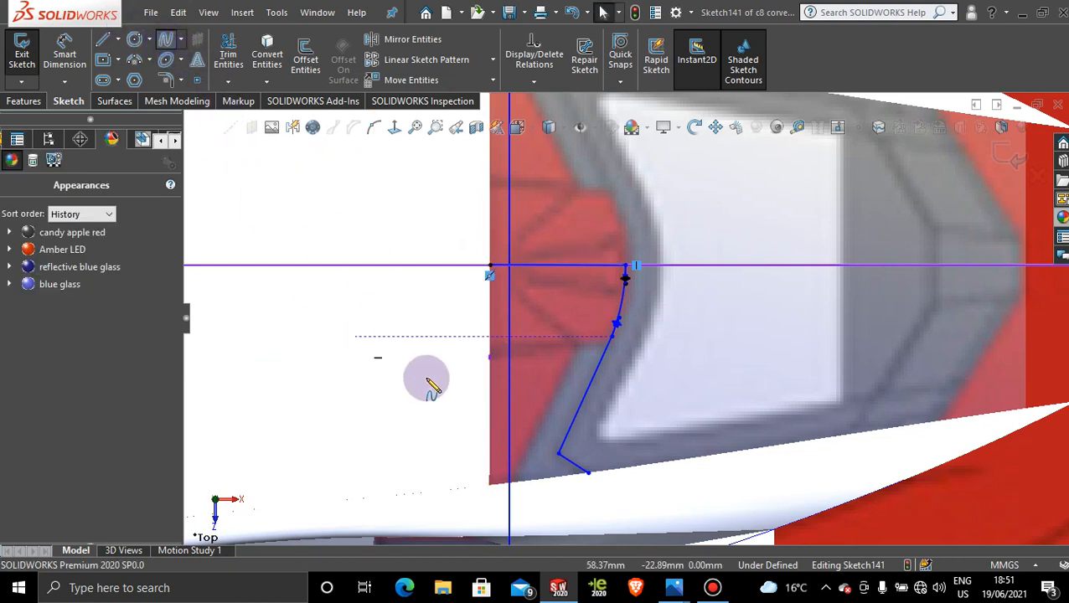
{"action": "left_click", "coordinate": [500, 362]}
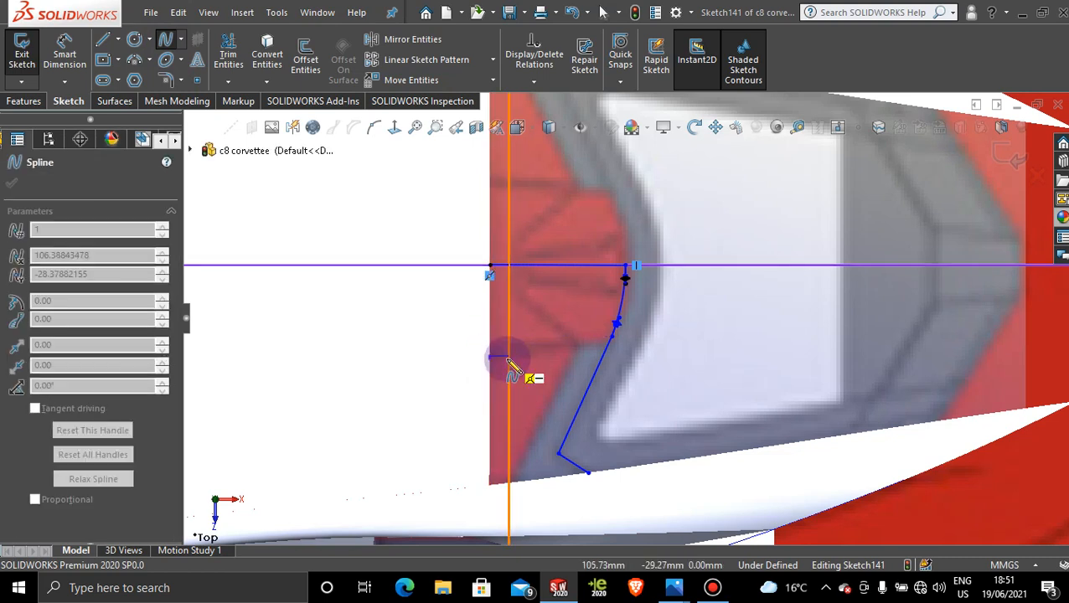
{"action": "left_click", "coordinate": [234, 57]}
{"action": "mouse_move", "coordinate": [531, 324]}
{"action": "left_mouse_down"}
{"action": "mouse_move", "coordinate": [464, 319]}
{"action": "mouse_move", "coordinate": [496, 281]}
{"action": "left_mouse_up"}
{"action": "scroll", "coordinate": [502, 322], "scroll_direction": "down", "scroll_amount": 3}
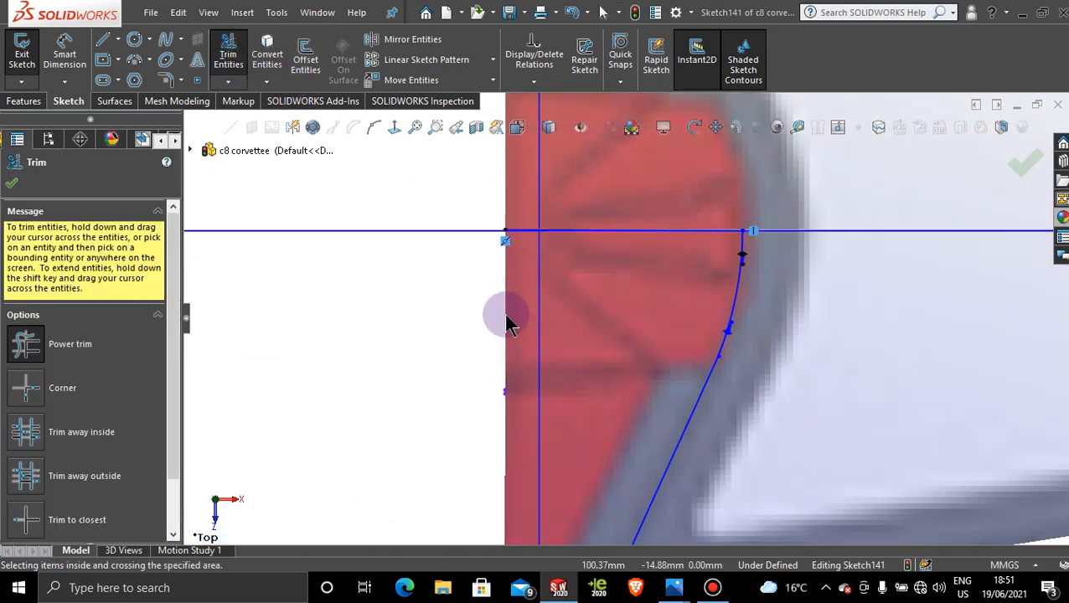
{"action": "scroll", "coordinate": [528, 406], "scroll_direction": "up", "scroll_amount": 2}
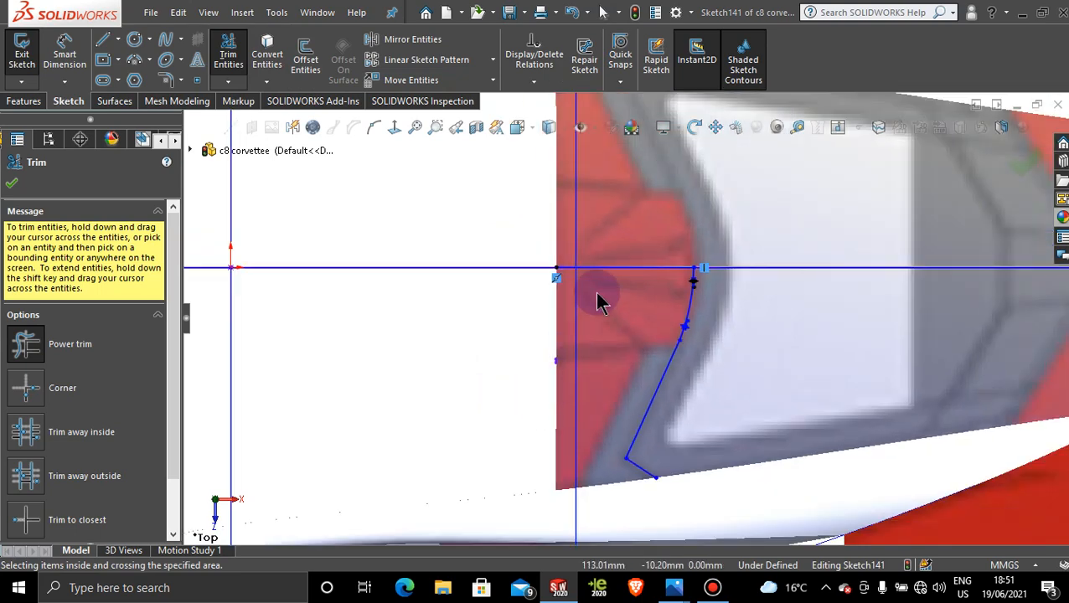
Draw a straight spline about 69 mm long down the fill surface's front edge, from the centreline to the surface's outer corner.
{"action": "left_click", "coordinate": [165, 40]}
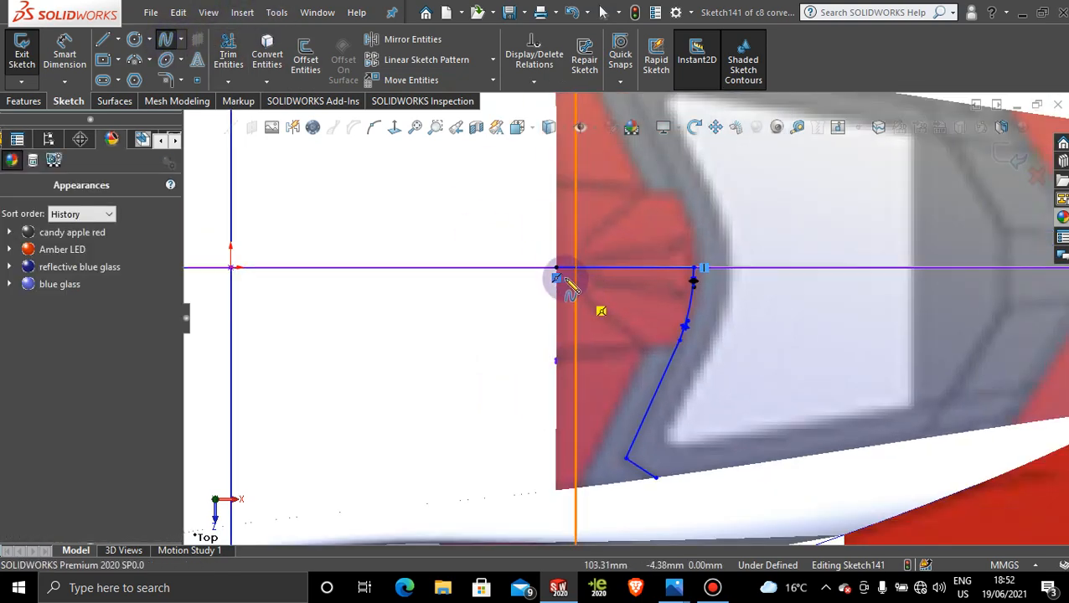
{"action": "left_click", "coordinate": [556, 277]}
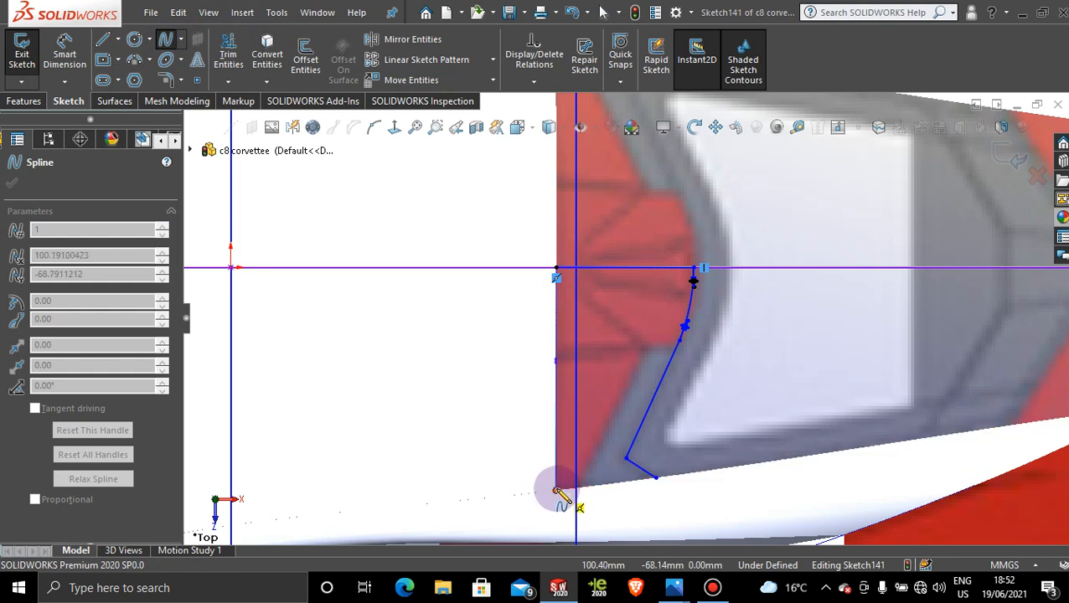
{"action": "left_click", "coordinate": [557, 490]}
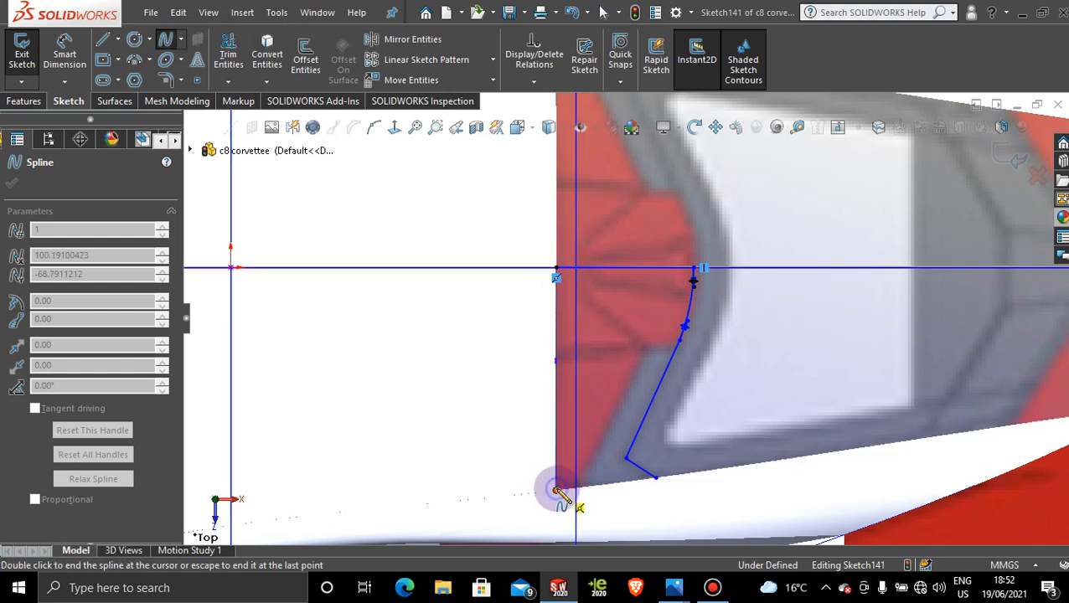
{"action": "double_click", "coordinate": [654, 479]}
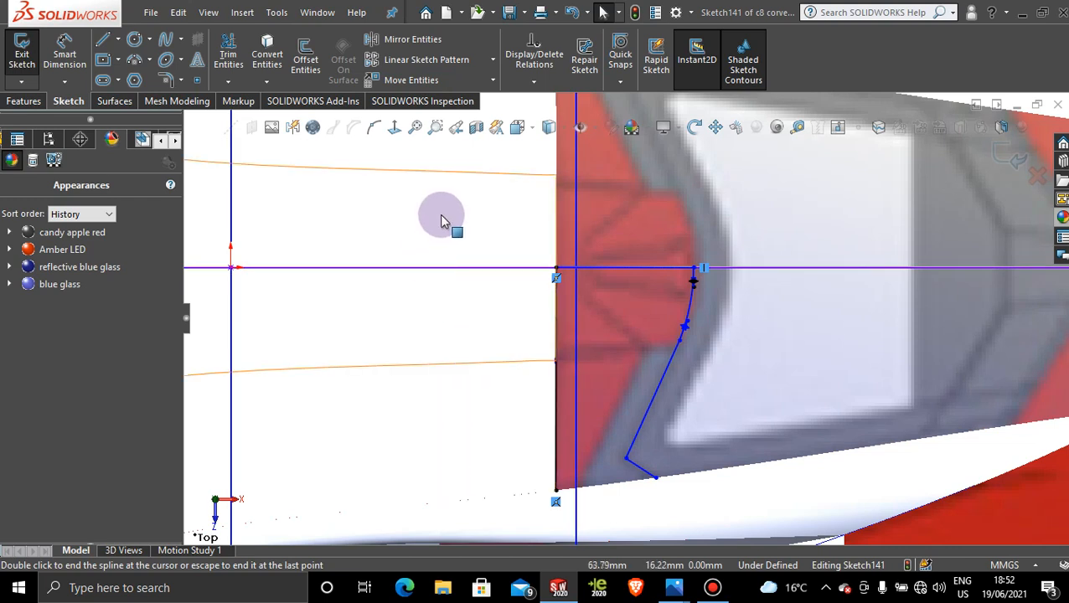
Close the outline with a straight spline about 29 mm long along the fill surface's side edge, from the outer corner to the short segment's open end.
{"action": "left_click", "coordinate": [166, 42]}
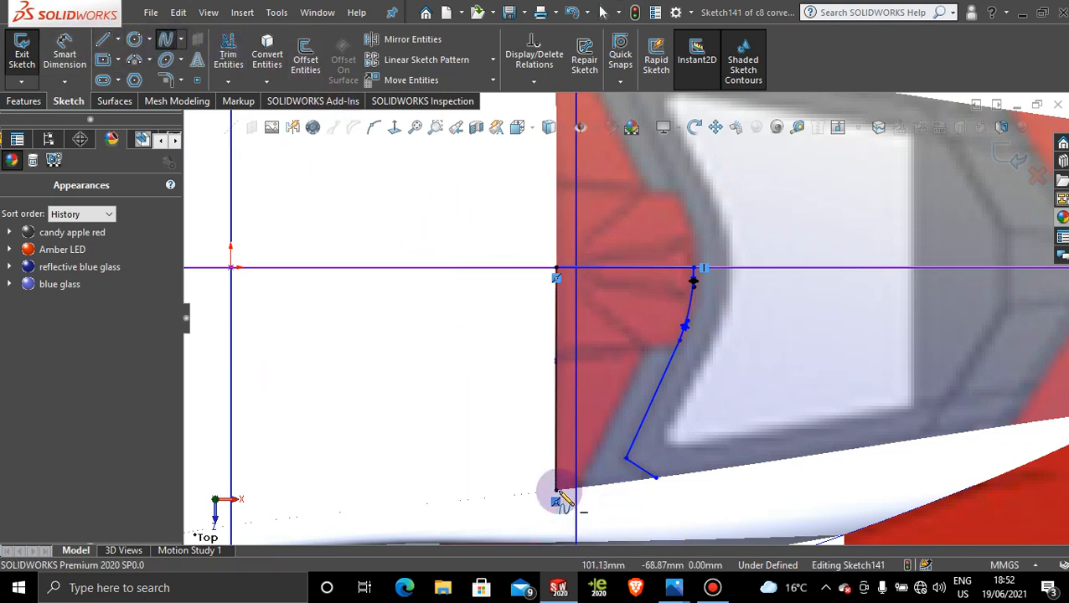
{"action": "left_click", "coordinate": [578, 498]}
{"action": "double_click", "coordinate": [656, 479]}
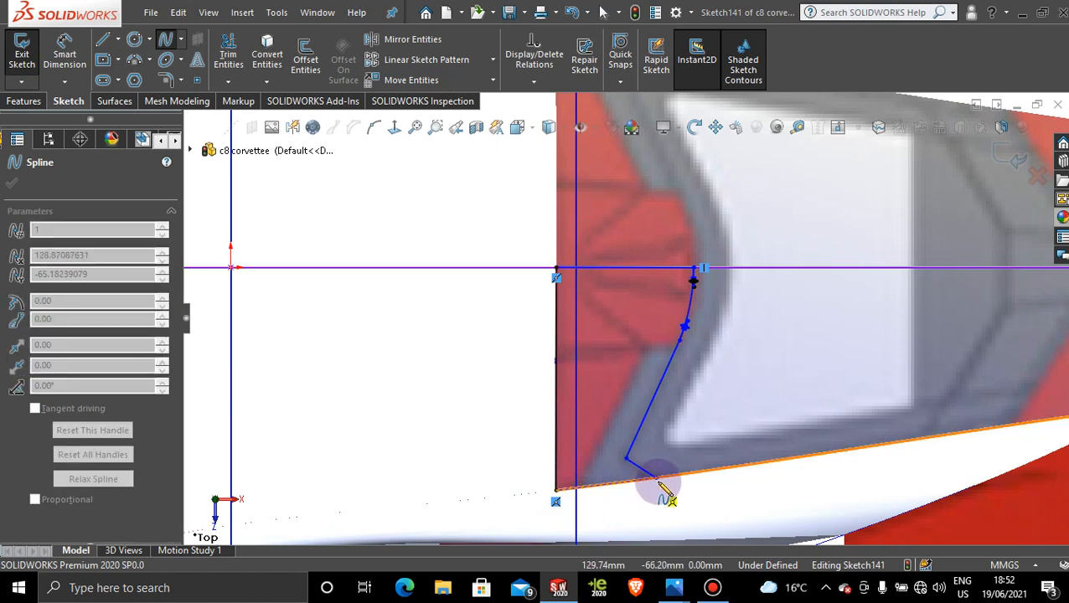
{"action": "left_click", "coordinate": [656, 478]}
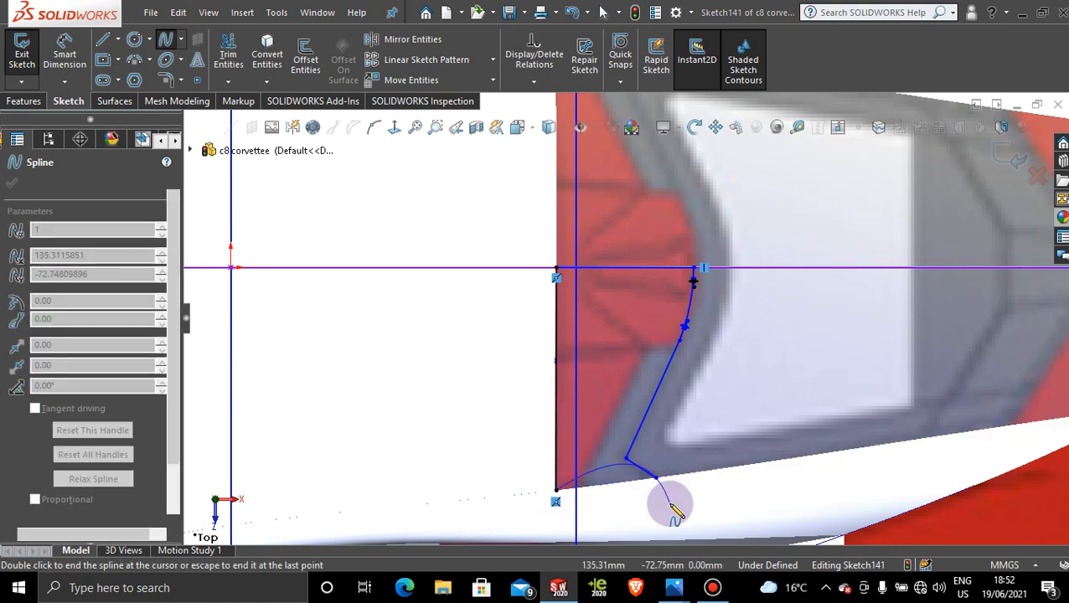
{"action": "key", "text": "Escape"}
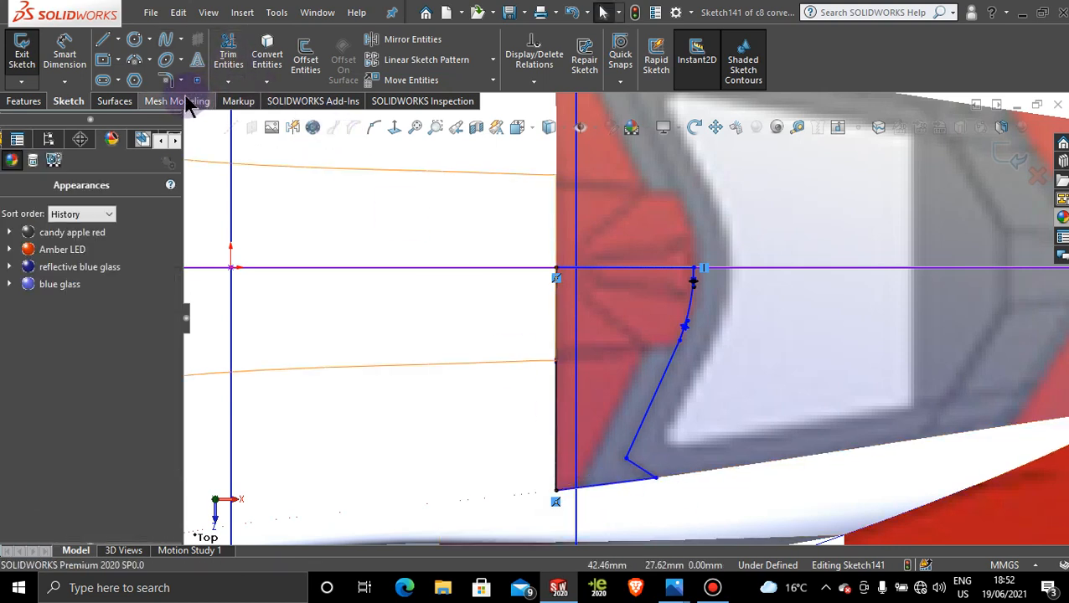
Set up a standard surface trim with the closed outline sketch as the trim tool, removing the selected pieces.
{"action": "left_click", "coordinate": [114, 101]}
{"action": "left_click", "coordinate": [603, 60]}
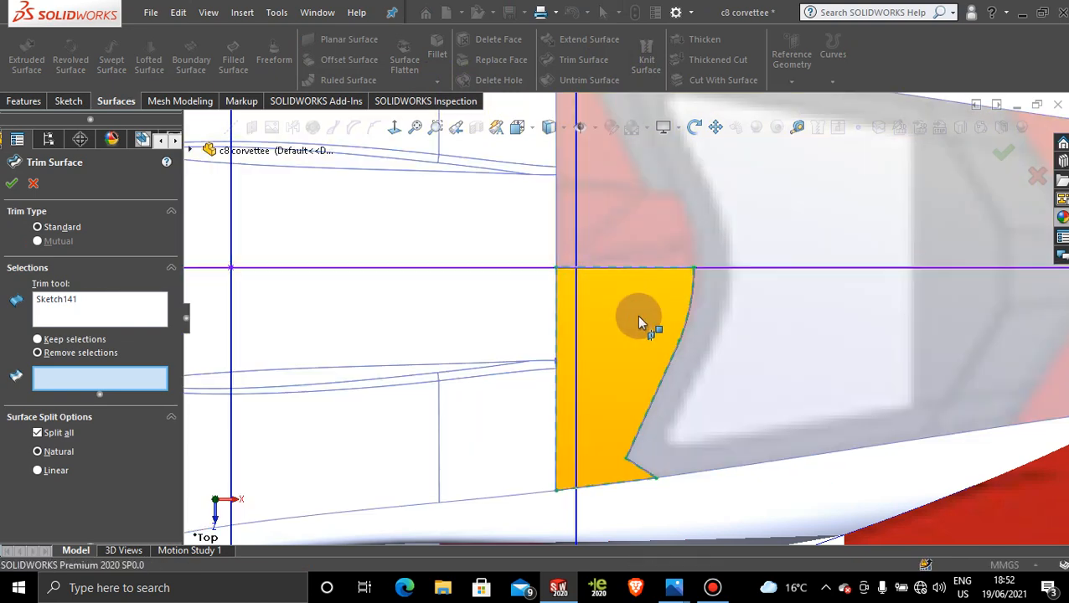
Cancel the surface trim and power-trim the centre, front and lower edge lines from the engine cover sketch.
{"action": "left_click", "coordinate": [34, 182]}
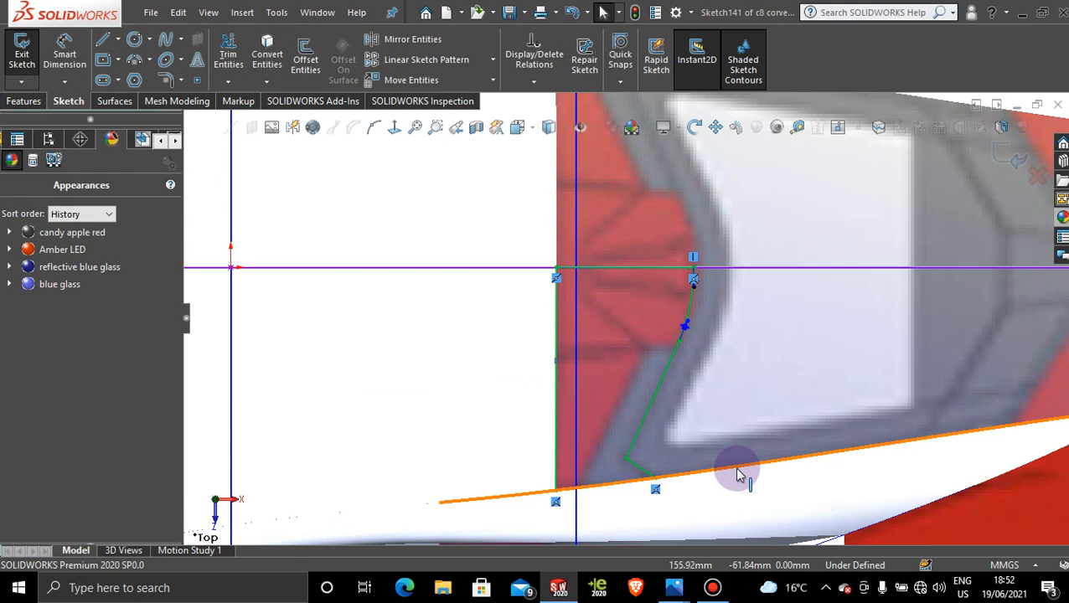
{"action": "scroll", "coordinate": [861, 297], "scroll_direction": "up", "scroll_amount": 2}
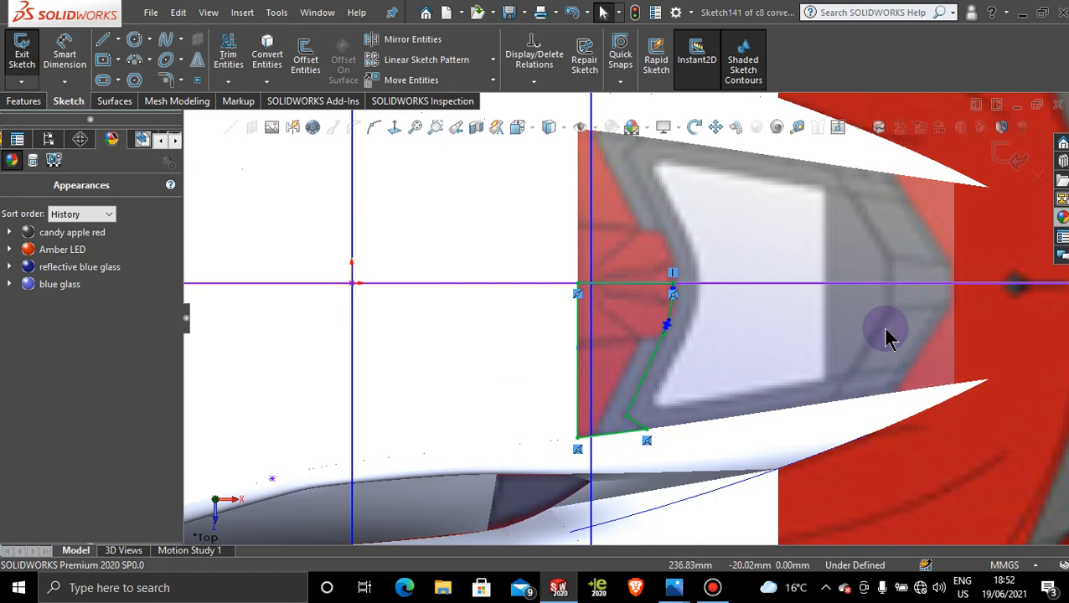
{"action": "scroll", "coordinate": [885, 329], "scroll_direction": "down", "scroll_amount": 2}
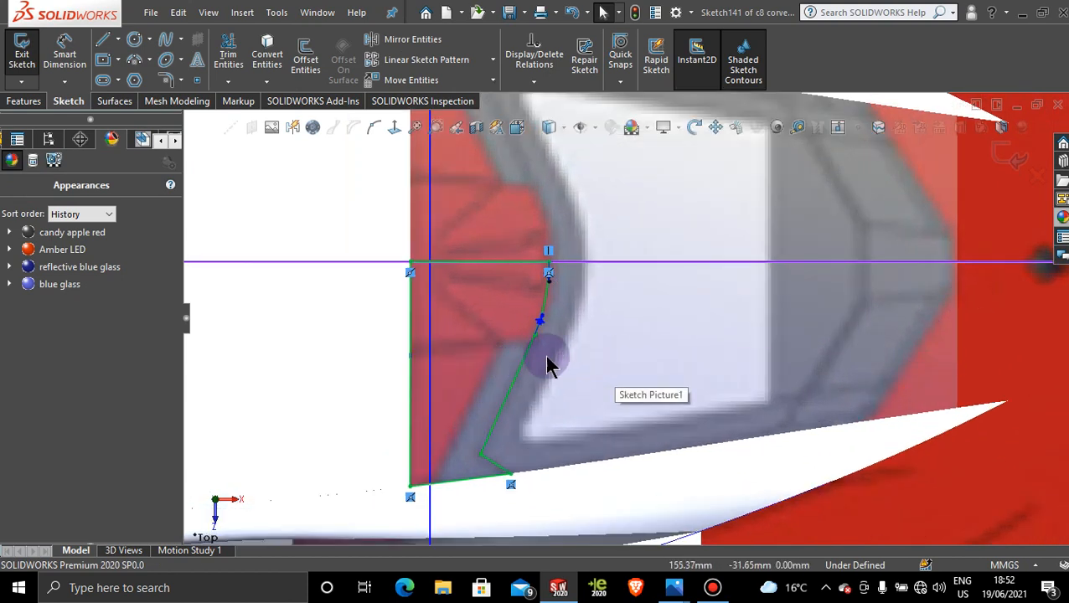
{"action": "left_click", "coordinate": [115, 101]}
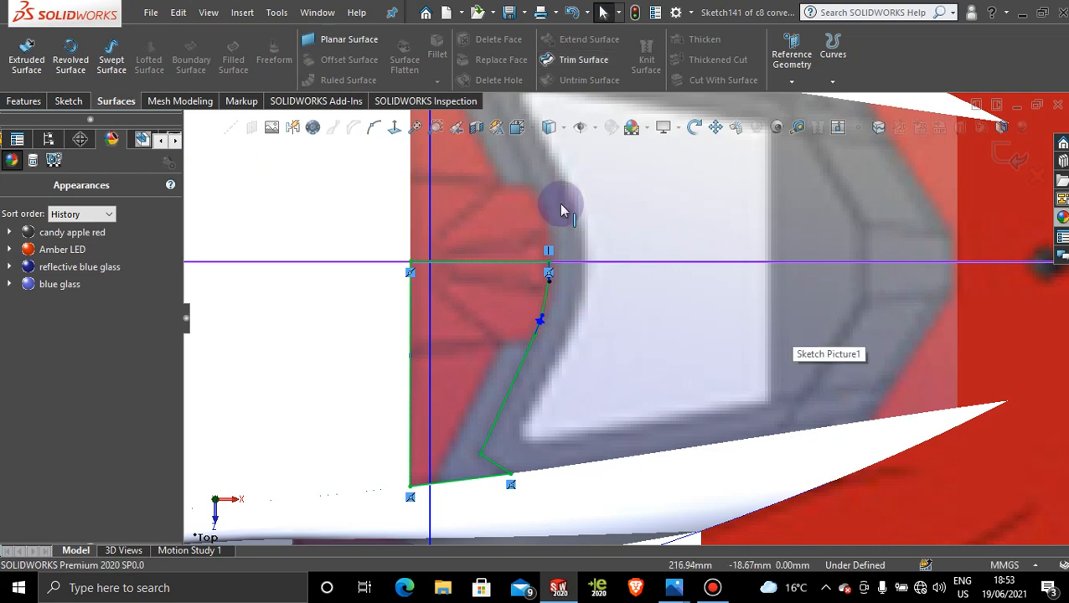
{"action": "left_click", "coordinate": [73, 104]}
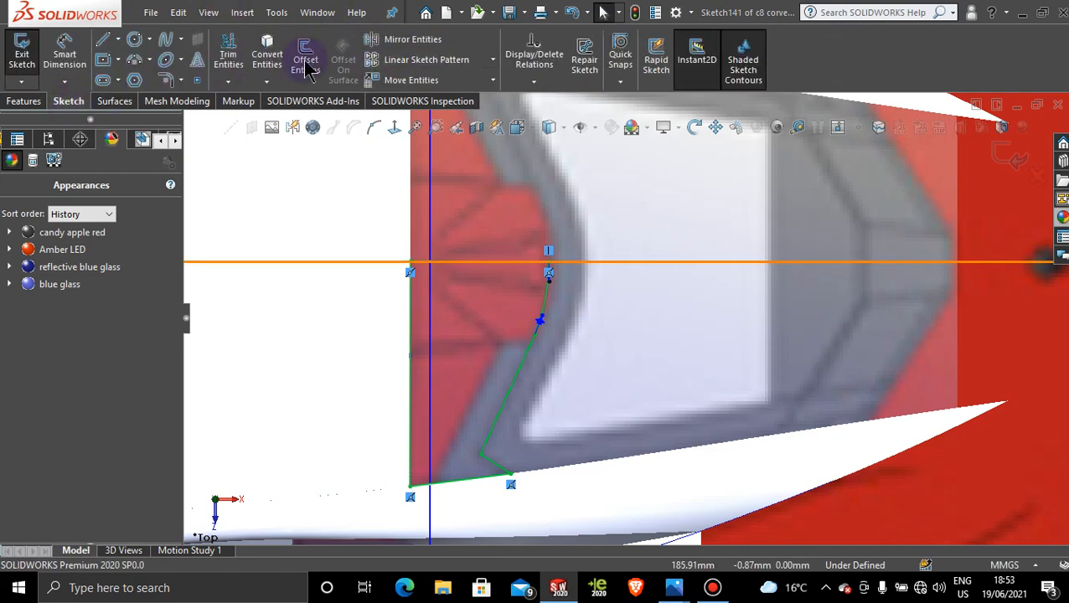
{"action": "left_click", "coordinate": [228, 56]}
{"action": "mouse_move", "coordinate": [507, 199]}
{"action": "left_mouse_down"}
{"action": "mouse_move", "coordinate": [501, 341]}
{"action": "mouse_move", "coordinate": [370, 298]}
{"action": "mouse_move", "coordinate": [352, 375]}
{"action": "mouse_move", "coordinate": [454, 520]}
{"action": "left_mouse_up"}
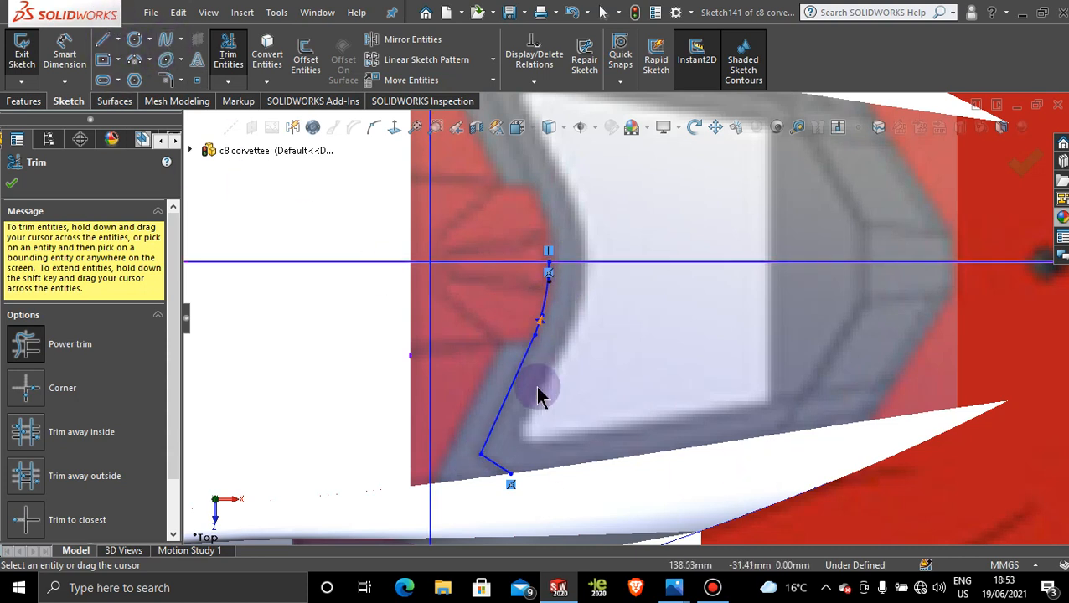
Draw two straight splines: one from the outline's lower corner along the cover's side edge, another following its slanted rear edge towards the centreline.
{"action": "left_click", "coordinate": [165, 42]}
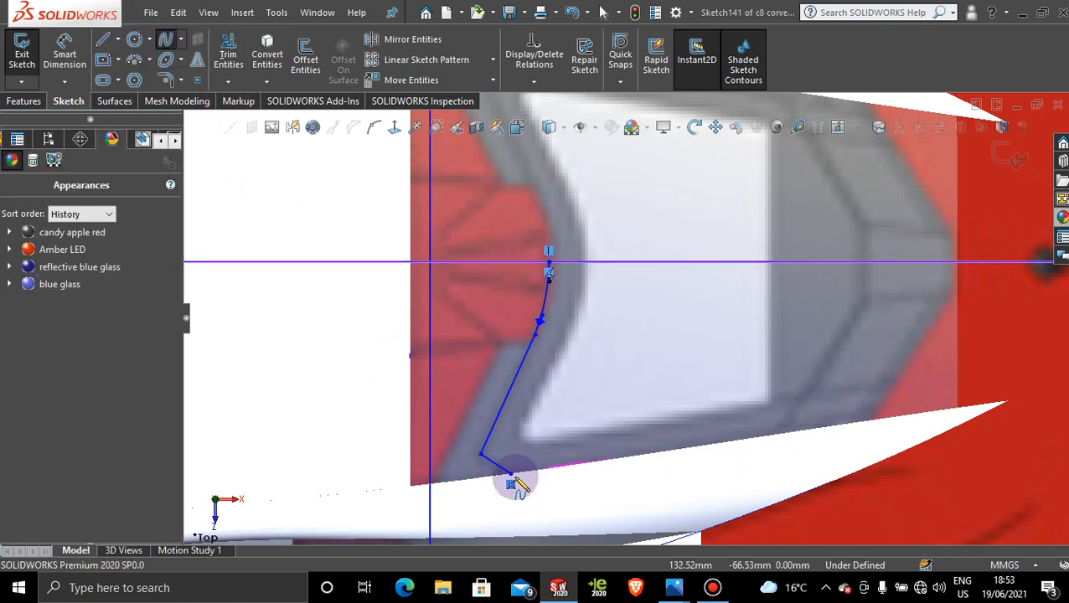
{"action": "left_click", "coordinate": [776, 435]}
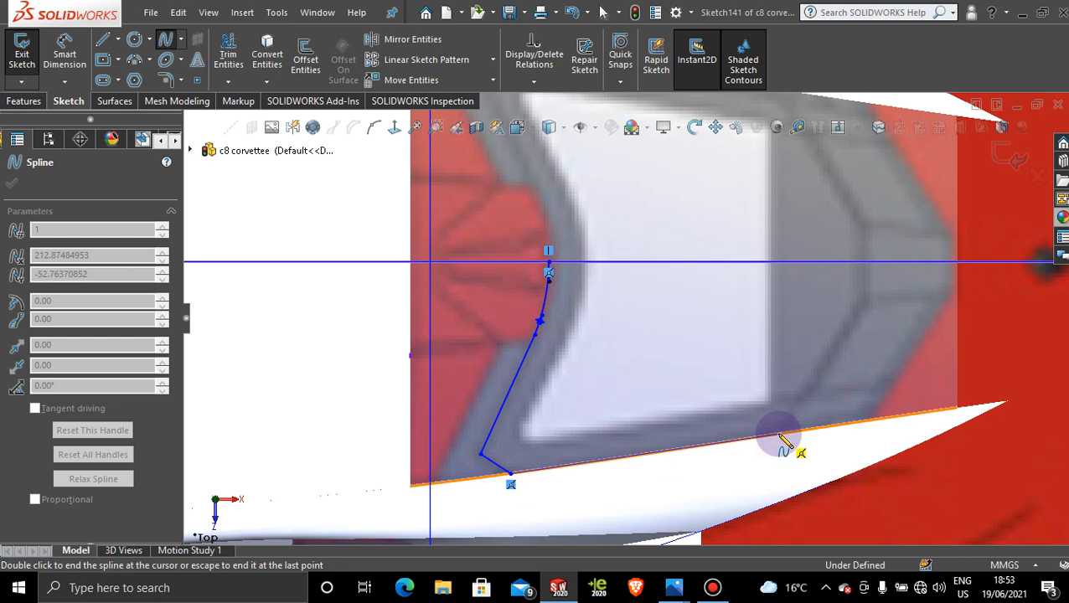
{"action": "double_click", "coordinate": [779, 442]}
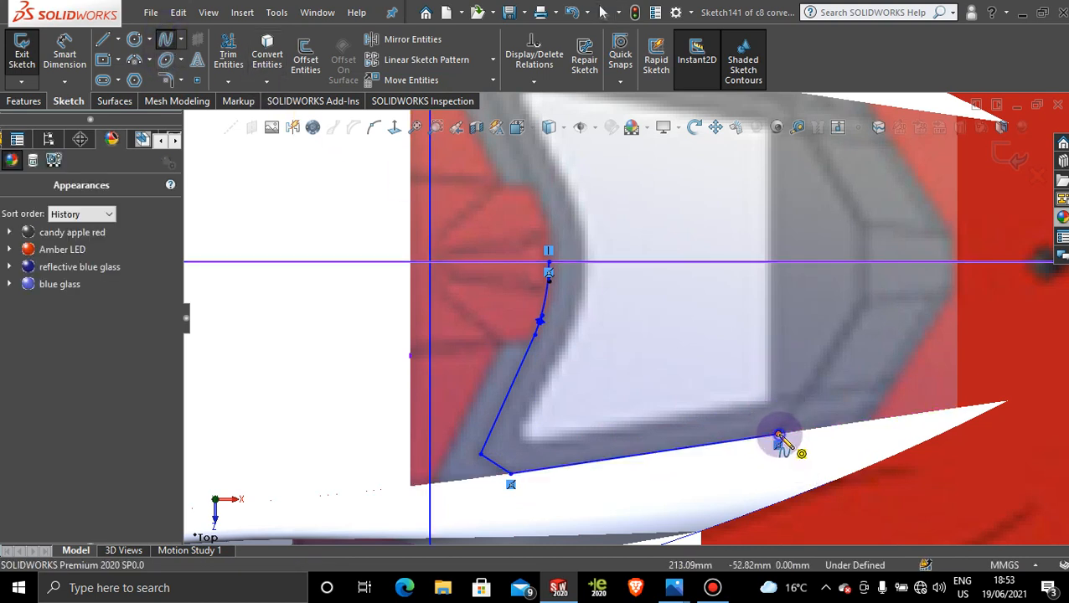
{"action": "left_click", "coordinate": [779, 439]}
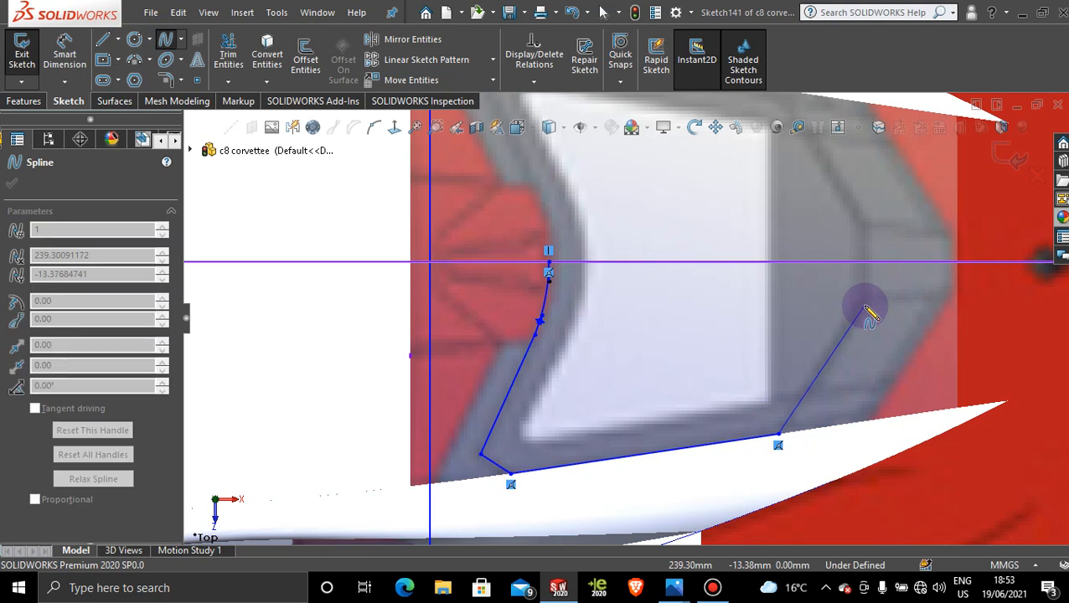
{"action": "left_click", "coordinate": [864, 307]}
{"action": "double_click", "coordinate": [866, 309]}
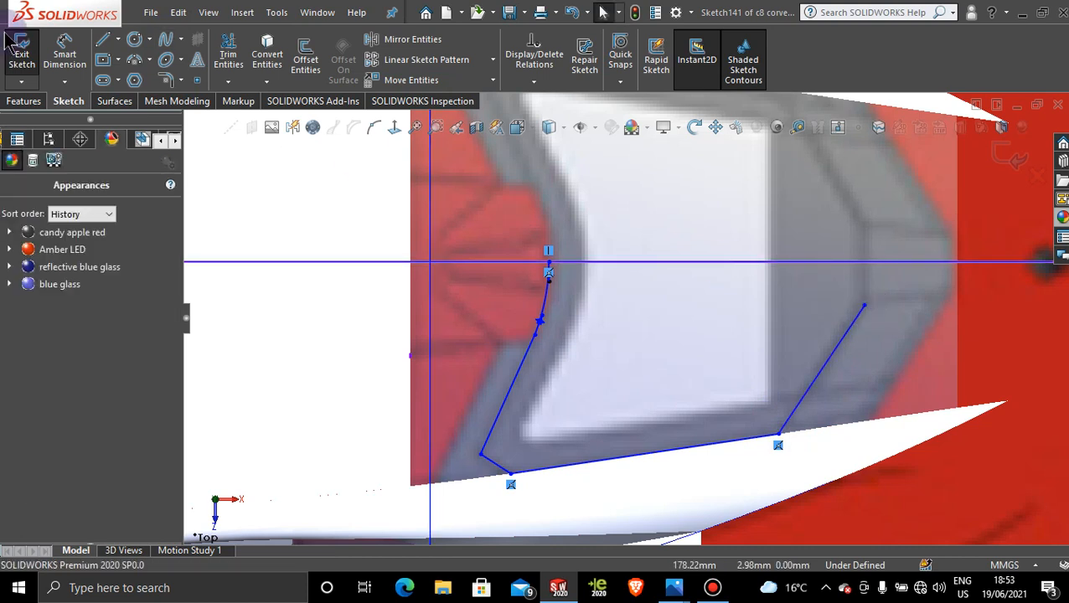
Finish the half outline with a short spline about 13 mm long from the slanted rear edge to the horizontal centre plane.
{"action": "left_click", "coordinate": [166, 47]}
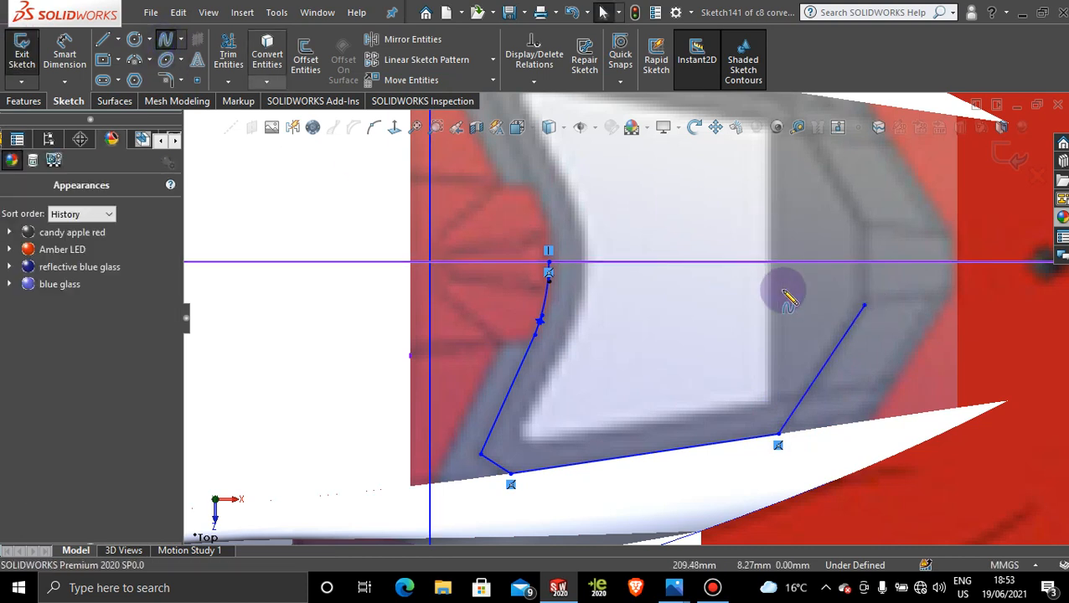
{"action": "left_click", "coordinate": [866, 308]}
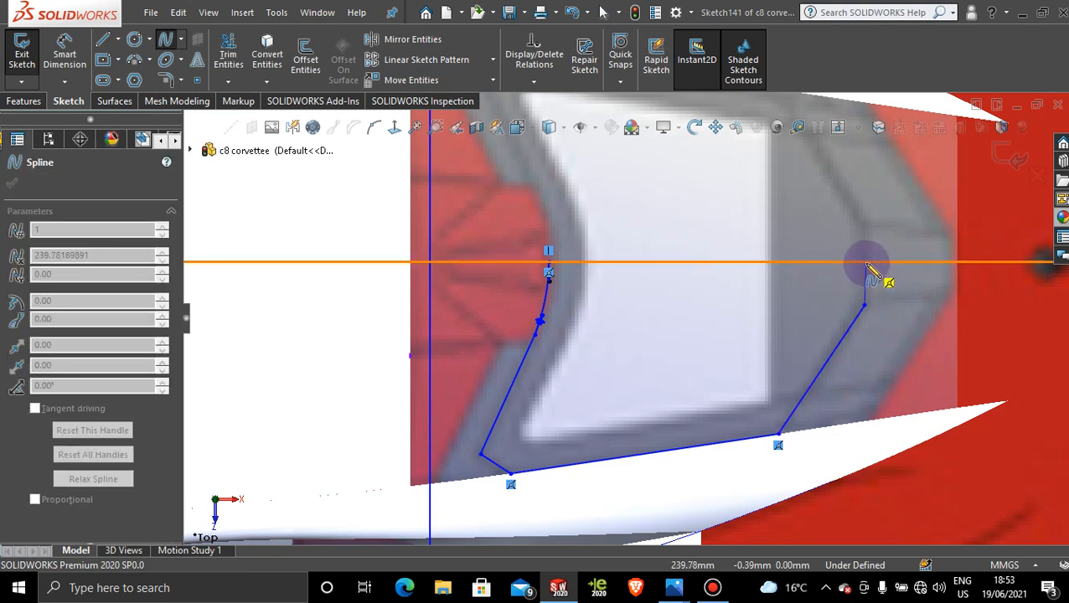
{"action": "left_click", "coordinate": [866, 263]}
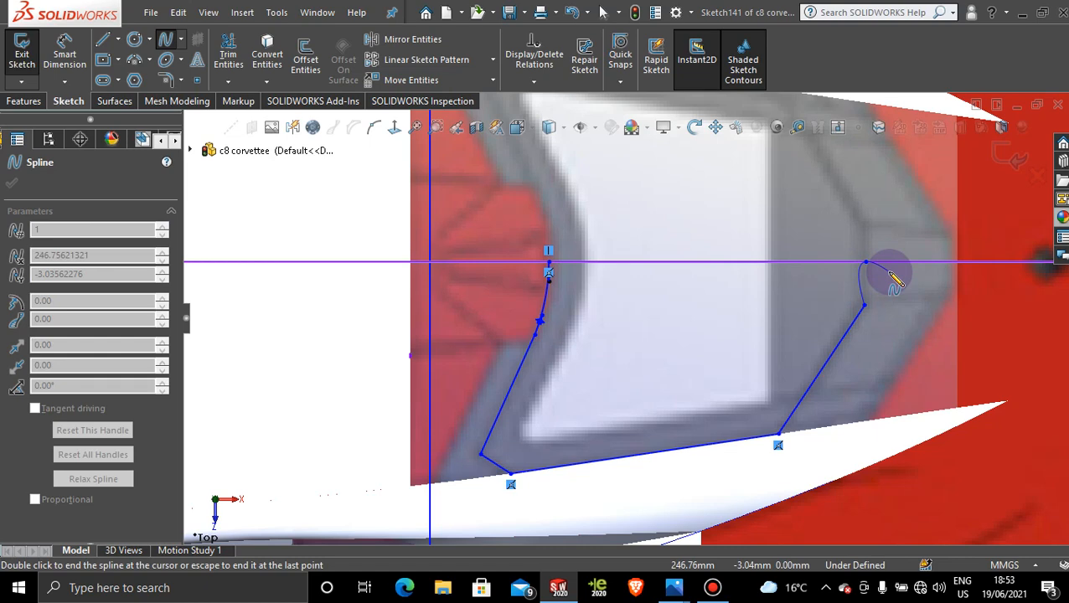
{"action": "key", "text": "Escape"}
{"action": "scroll", "coordinate": [824, 285], "scroll_direction": "down", "scroll_amount": 3}
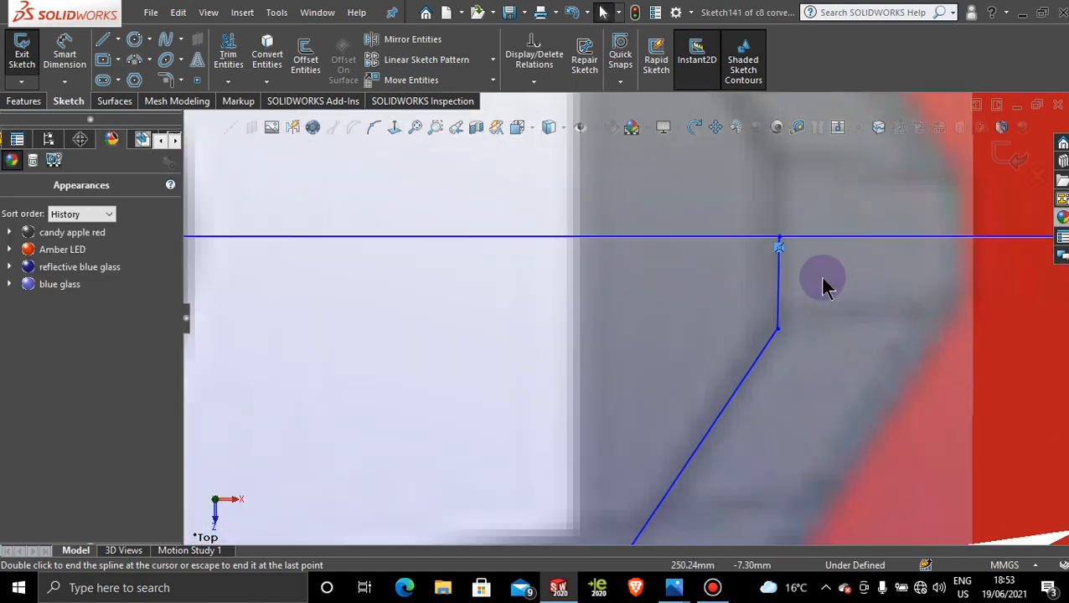
{"action": "key", "text": "Escape"}
{"action": "left_click", "coordinate": [779, 276]}
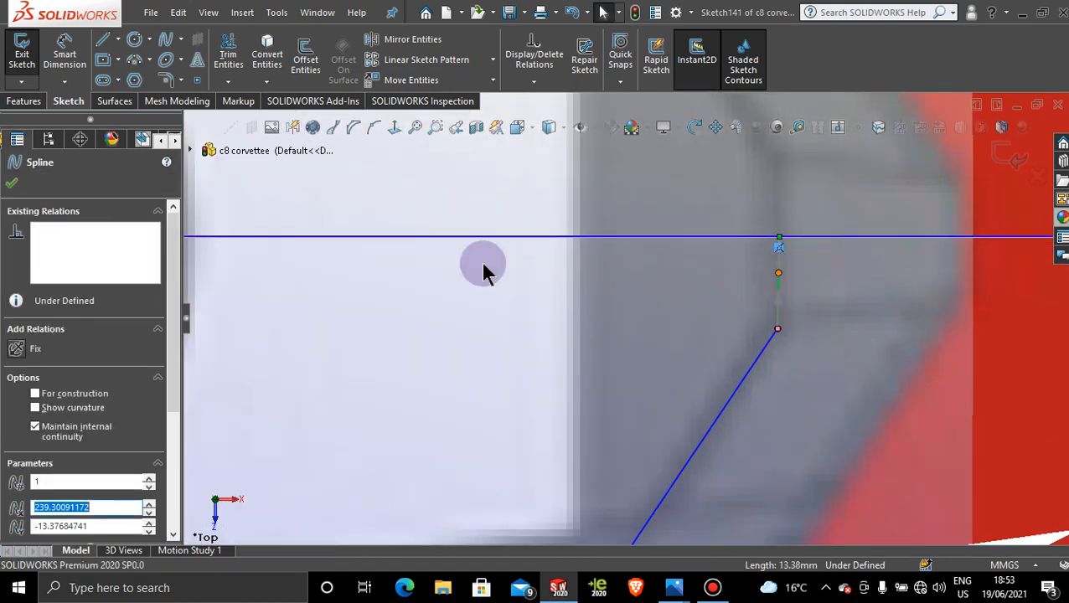
{"action": "left_click", "coordinate": [10, 184]}
{"action": "scroll", "coordinate": [692, 336], "scroll_direction": "up", "scroll_amount": 5}
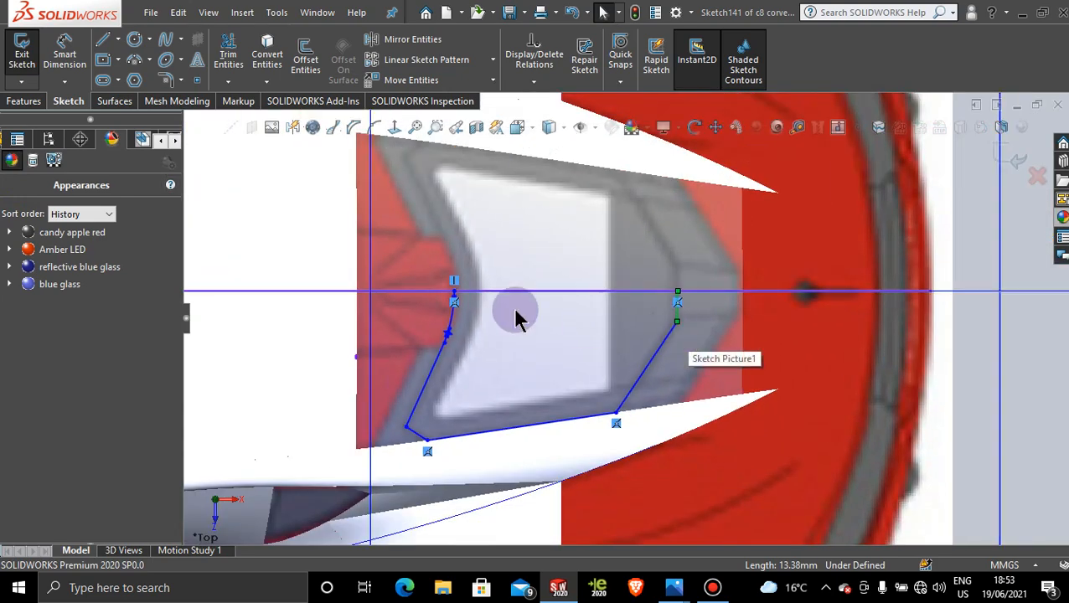
Draw a horizontal centerline about 50 mm long beyond the car's rear, in line with the origin.
{"action": "left_click", "coordinate": [102, 42]}
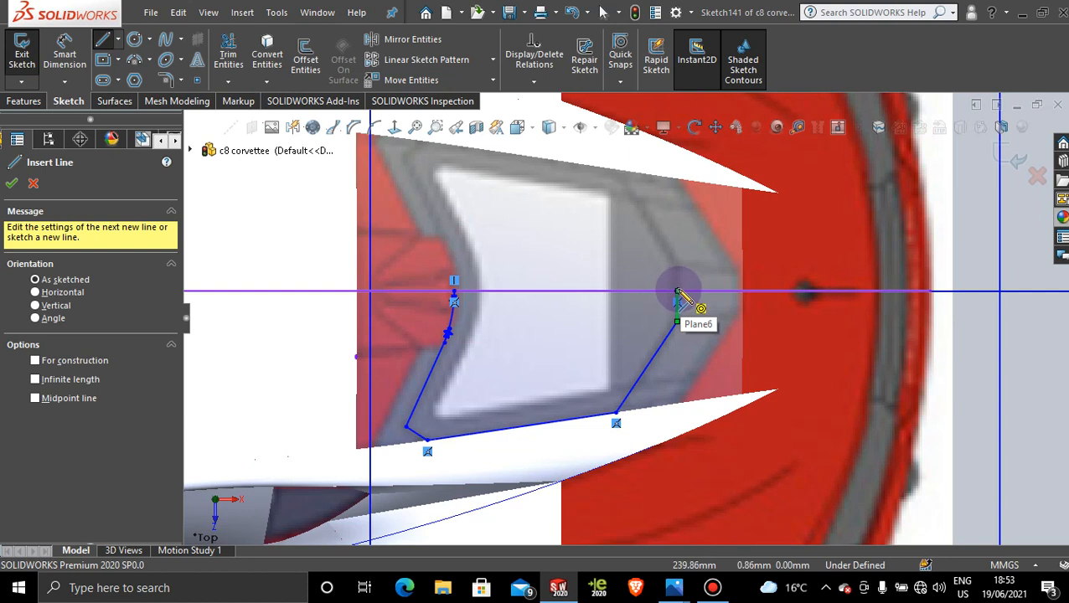
{"action": "left_click", "coordinate": [13, 185]}
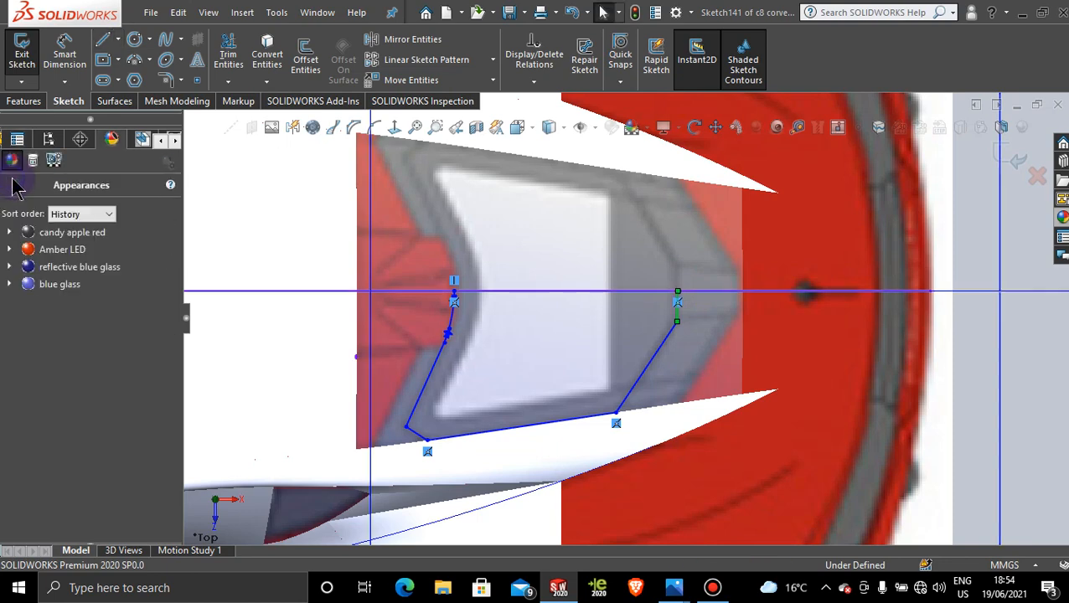
{"action": "left_click", "coordinate": [118, 40]}
{"action": "left_click", "coordinate": [139, 80]}
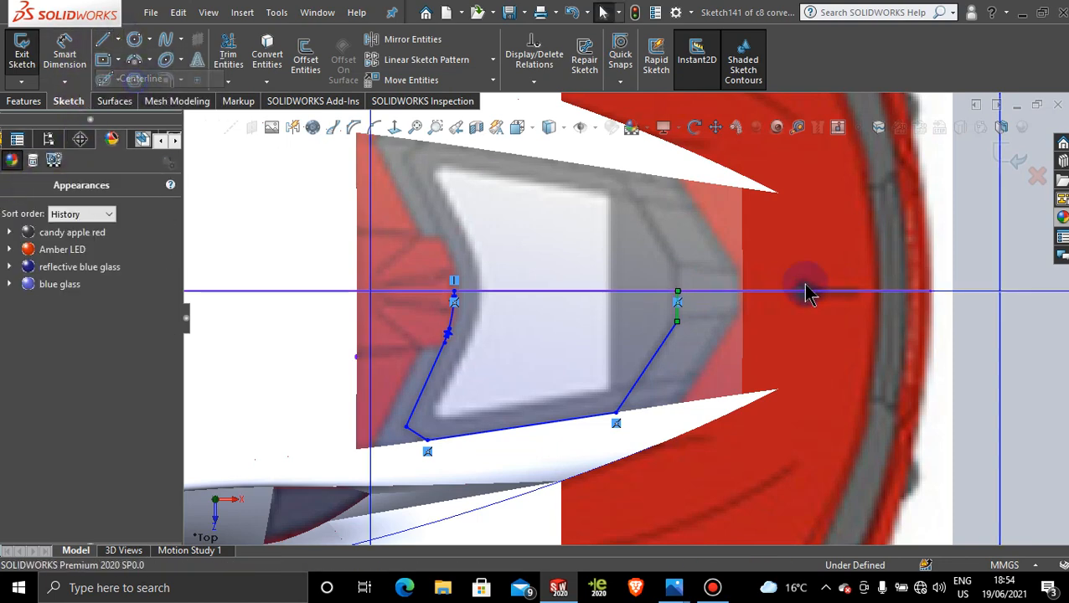
{"action": "scroll", "coordinate": [846, 361], "scroll_direction": "up", "scroll_amount": 4}
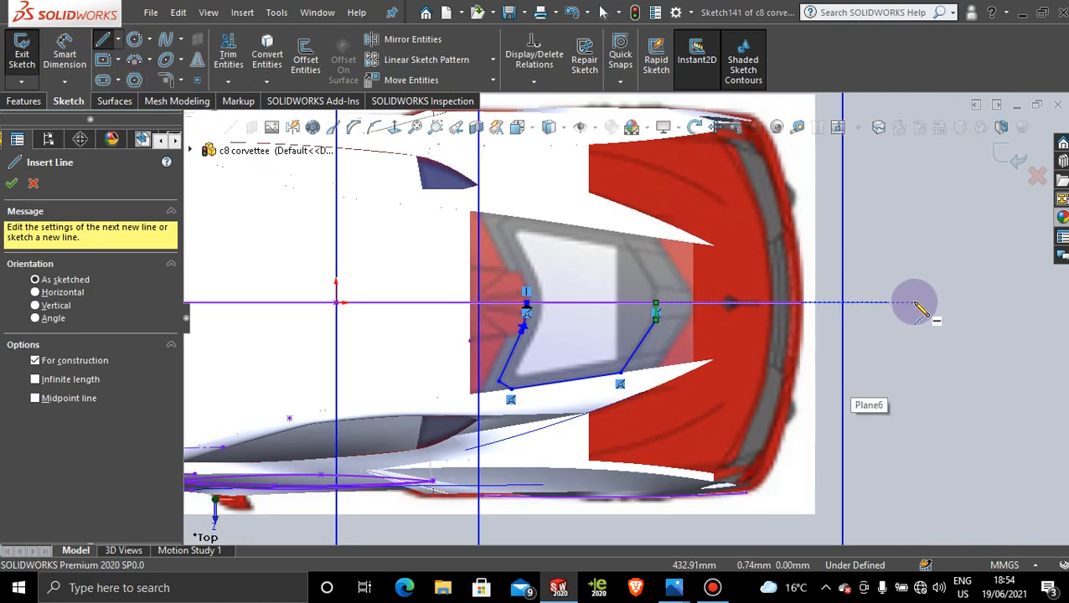
{"action": "left_click", "coordinate": [916, 303]}
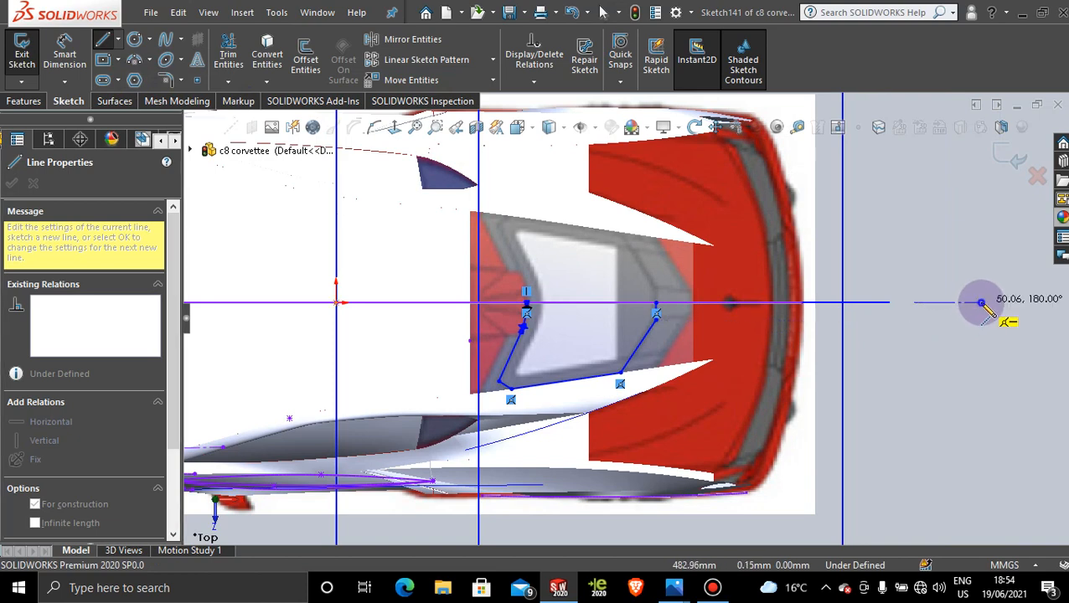
{"action": "left_click", "coordinate": [981, 303]}
{"action": "key", "text": "Escape"}
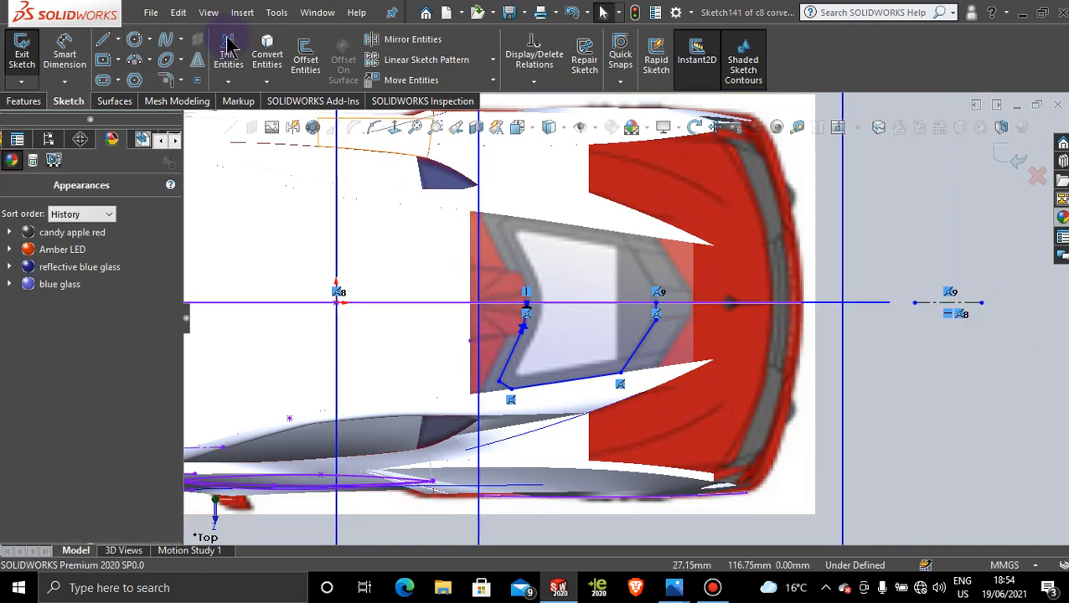
Mirror the six splines of the half outline about the horizontal centerline, keeping the originals.
{"action": "left_click", "coordinate": [412, 39]}
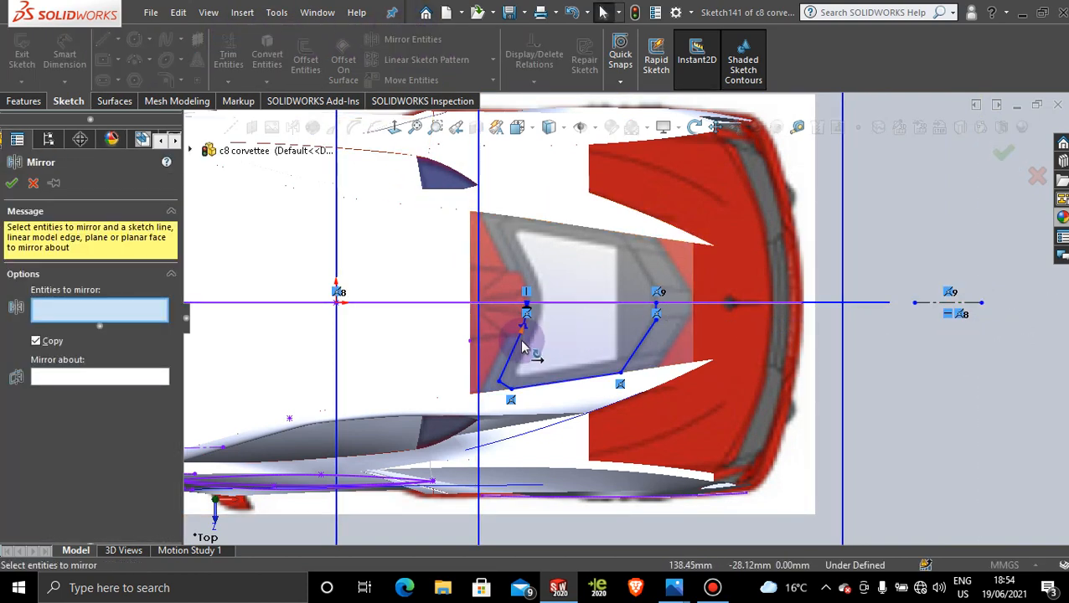
{"action": "scroll", "coordinate": [551, 341], "scroll_direction": "up", "scroll_amount": 3}
{"action": "mouse_move", "coordinate": [602, 245]}
{"action": "left_mouse_down"}
{"action": "mouse_move", "coordinate": [453, 393]}
{"action": "mouse_move", "coordinate": [743, 396]}
{"action": "mouse_move", "coordinate": [715, 243]}
{"action": "left_mouse_up"}
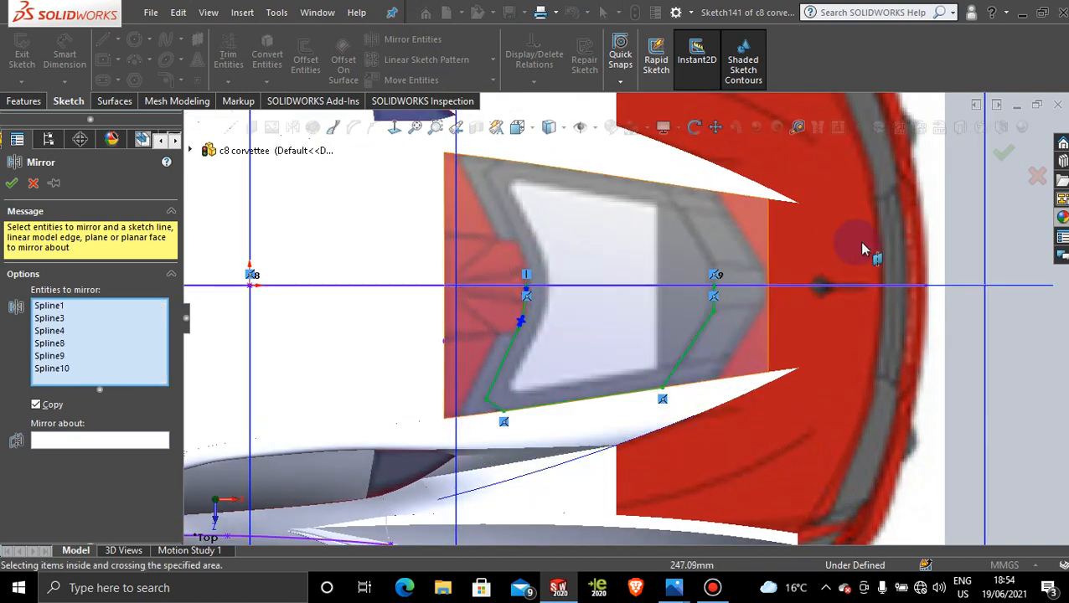
{"action": "left_click", "coordinate": [113, 439]}
{"action": "scroll", "coordinate": [871, 402], "scroll_direction": "down", "scroll_amount": 2}
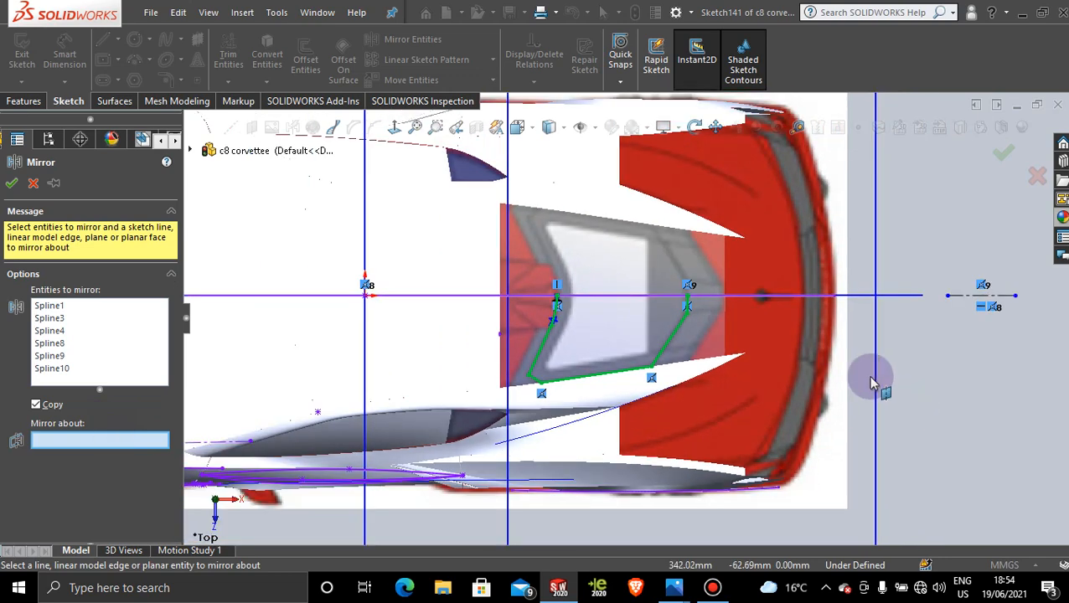
{"action": "left_click", "coordinate": [974, 299]}
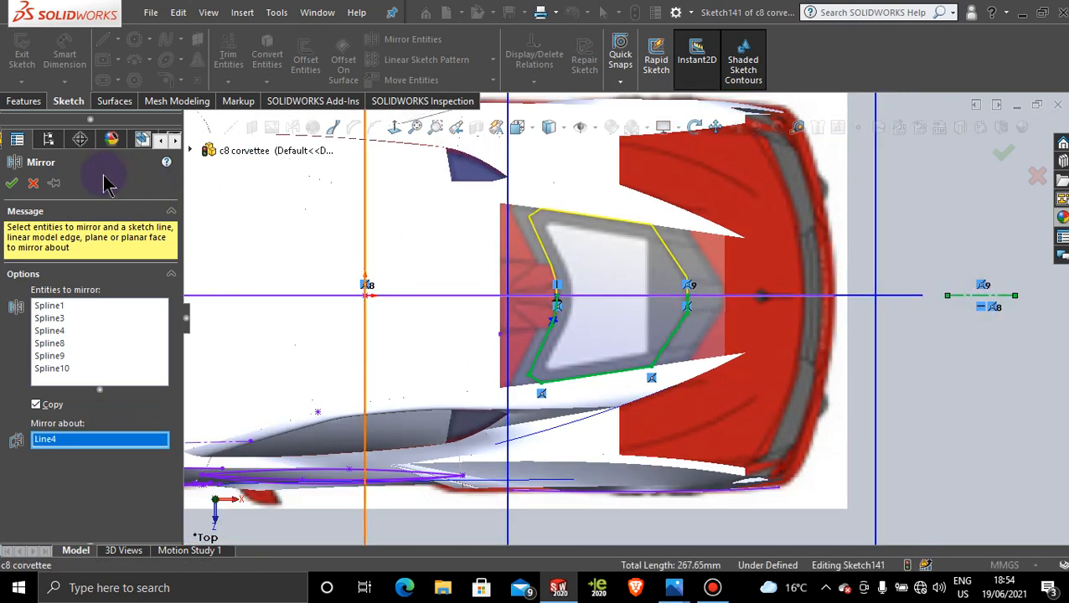
{"action": "left_click", "coordinate": [12, 191]}
Trim the rear body surface with the mirrored outline sketch, removing the region enclosed by it.
{"action": "left_click", "coordinate": [116, 100]}
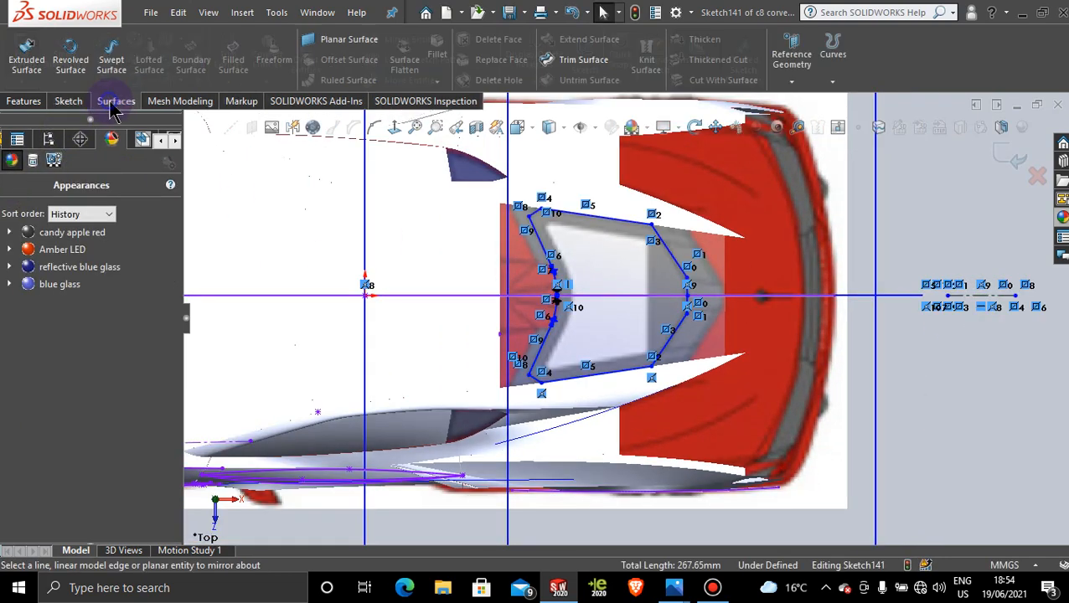
{"action": "left_click", "coordinate": [587, 60]}
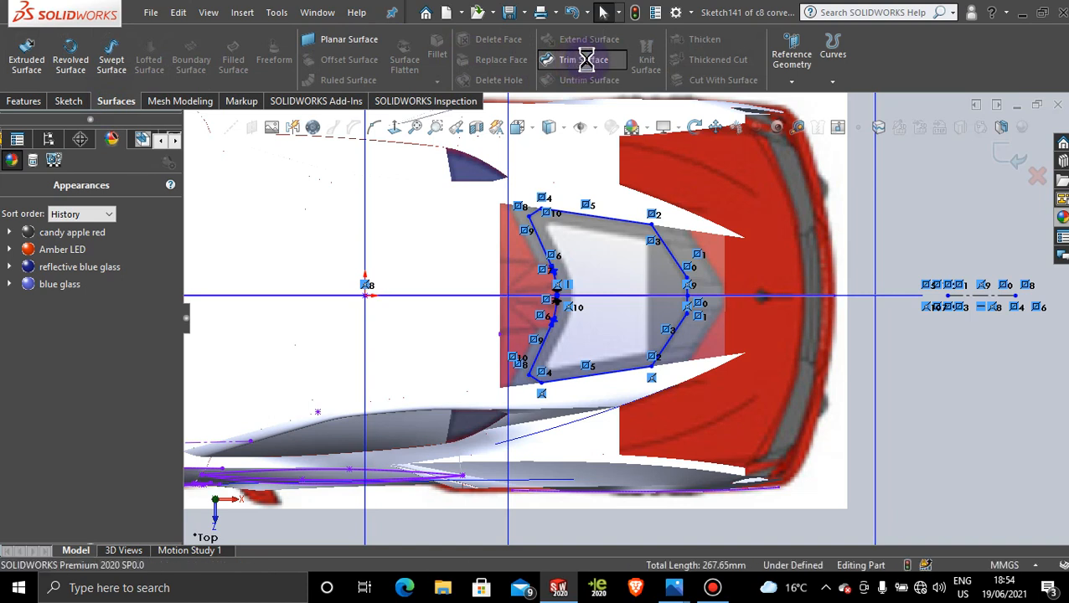
{"action": "left_click", "coordinate": [621, 272]}
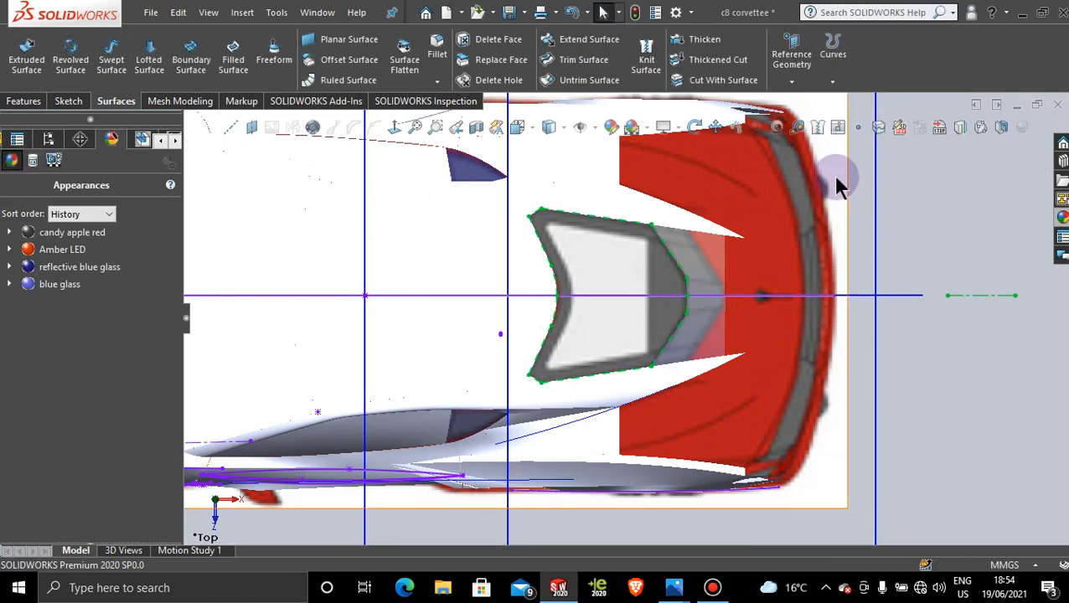
{"action": "left_click", "coordinate": [929, 206]}
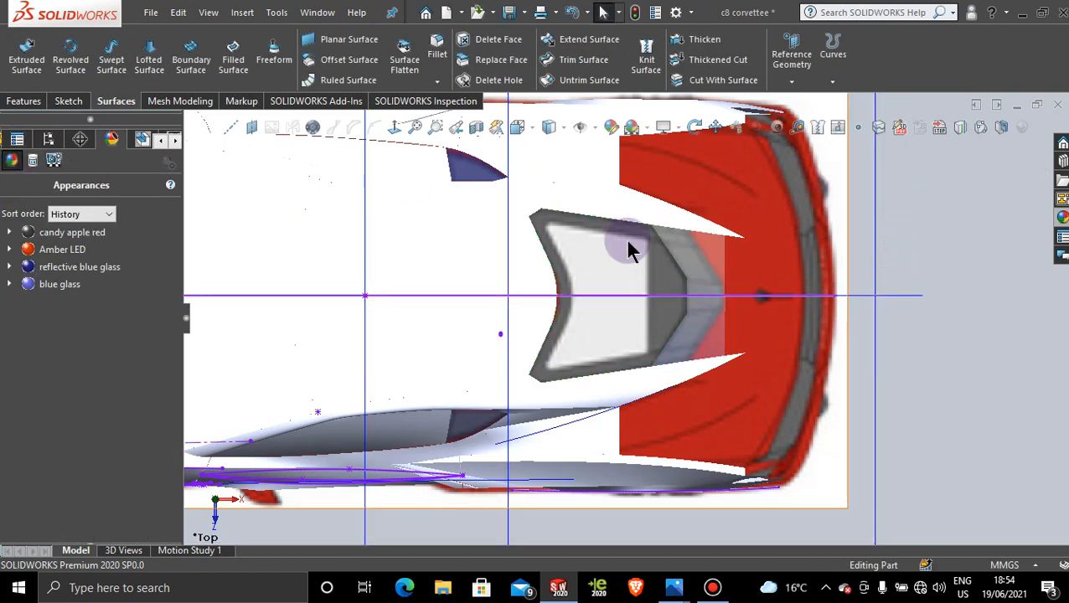
Start a new sketch on the Top Plane for the area behind the engine cover's grey V-shaped panel.
{"action": "scroll", "coordinate": [700, 300], "scroll_direction": "down", "scroll_amount": 2}
{"action": "scroll", "coordinate": [700, 300], "scroll_direction": "down", "scroll_amount": 3}
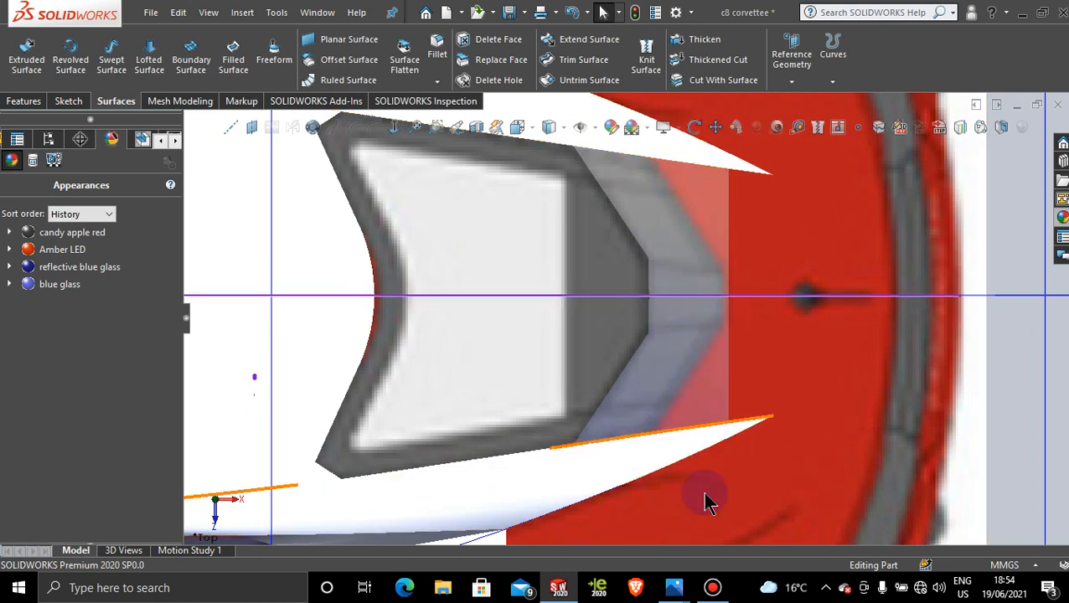
{"action": "mouse_move", "coordinate": [666, 589]}
{"action": "mouse_move", "coordinate": [677, 519]}
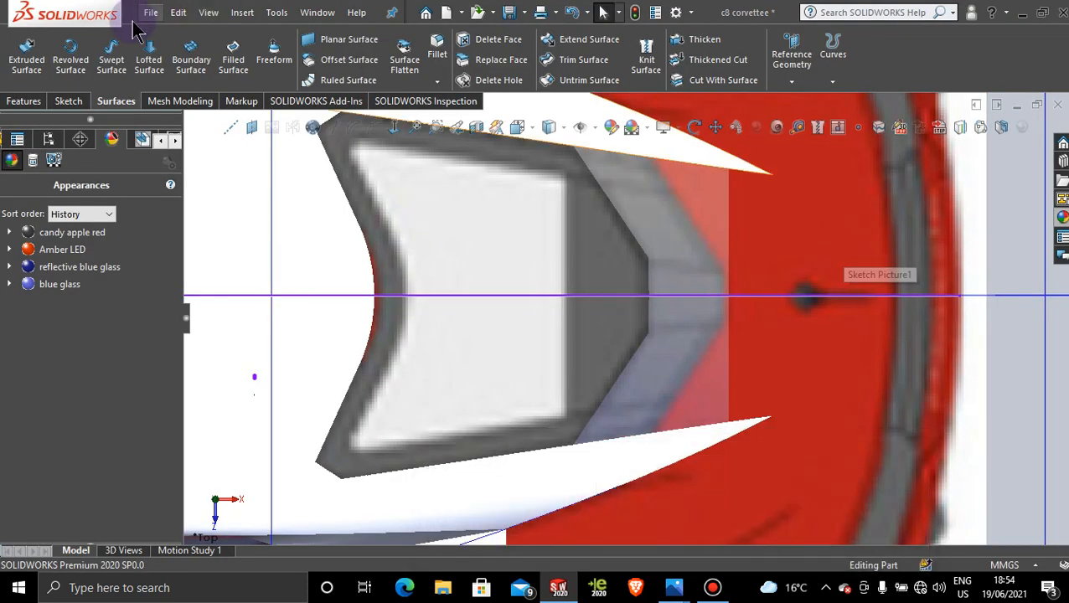
{"action": "scroll", "coordinate": [898, 247], "scroll_direction": "up", "scroll_amount": 3}
{"action": "scroll", "coordinate": [898, 252], "scroll_direction": "up", "scroll_amount": 3}
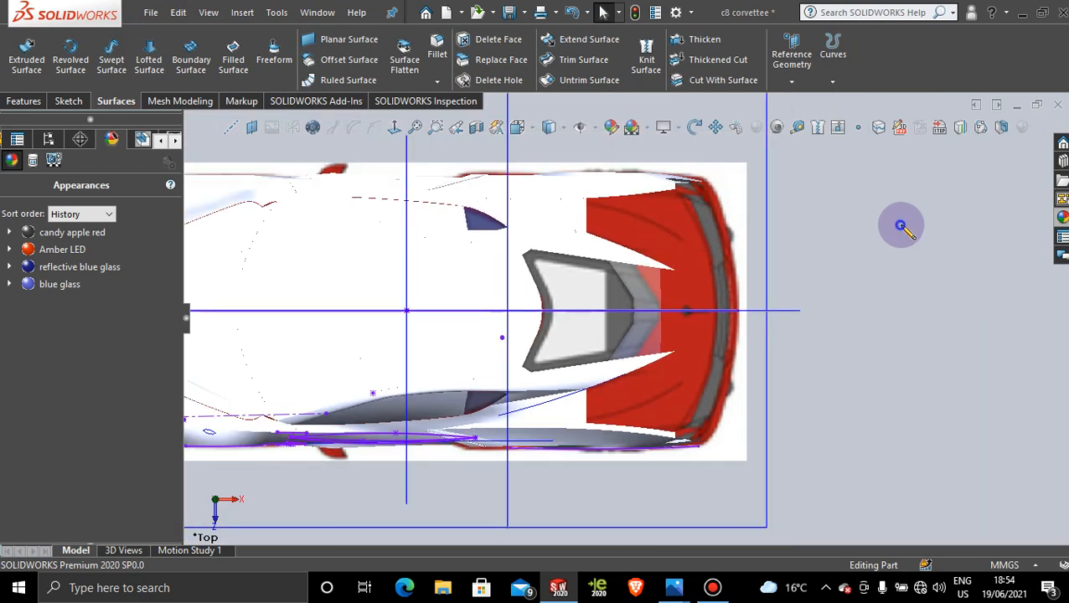
{"action": "left_click", "coordinate": [766, 212]}
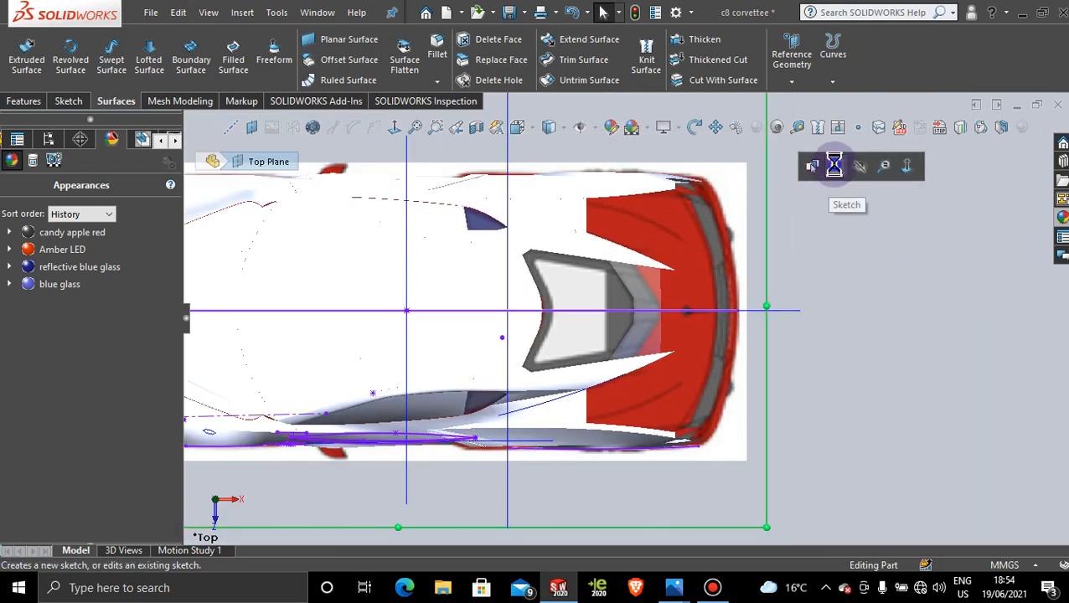
{"action": "left_click", "coordinate": [834, 165]}
{"action": "scroll", "coordinate": [662, 328], "scroll_direction": "down", "scroll_amount": 6}
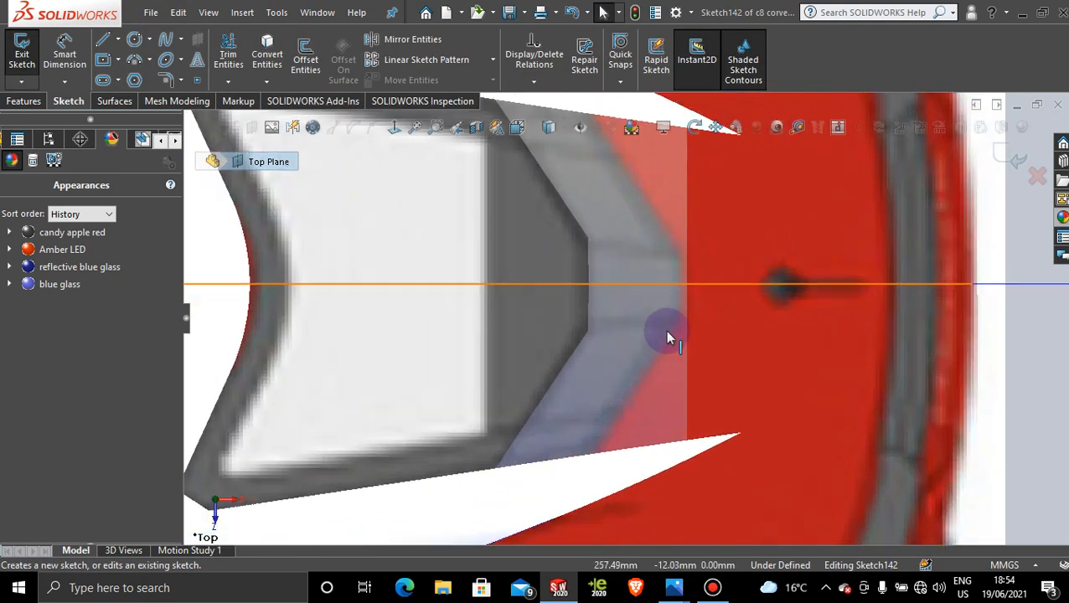
Draw a slanted spline about 46 mm long along the grey panel's outer rear edge, starting on the white body edge.
{"action": "left_click", "coordinate": [164, 41]}
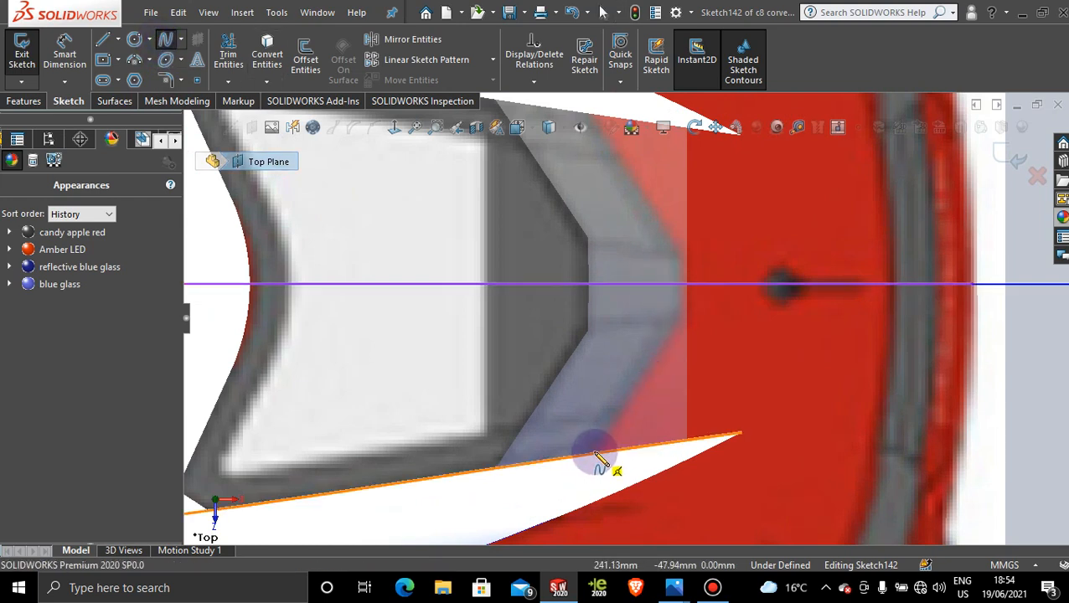
{"action": "left_click", "coordinate": [598, 457]}
{"action": "left_click", "coordinate": [681, 331]}
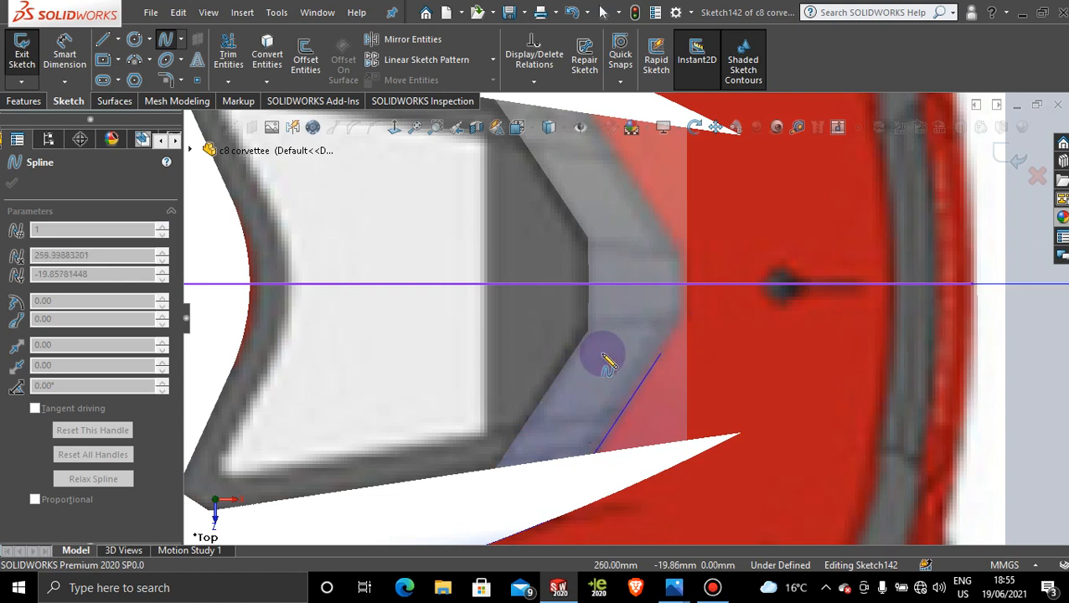
{"action": "left_click", "coordinate": [682, 319]}
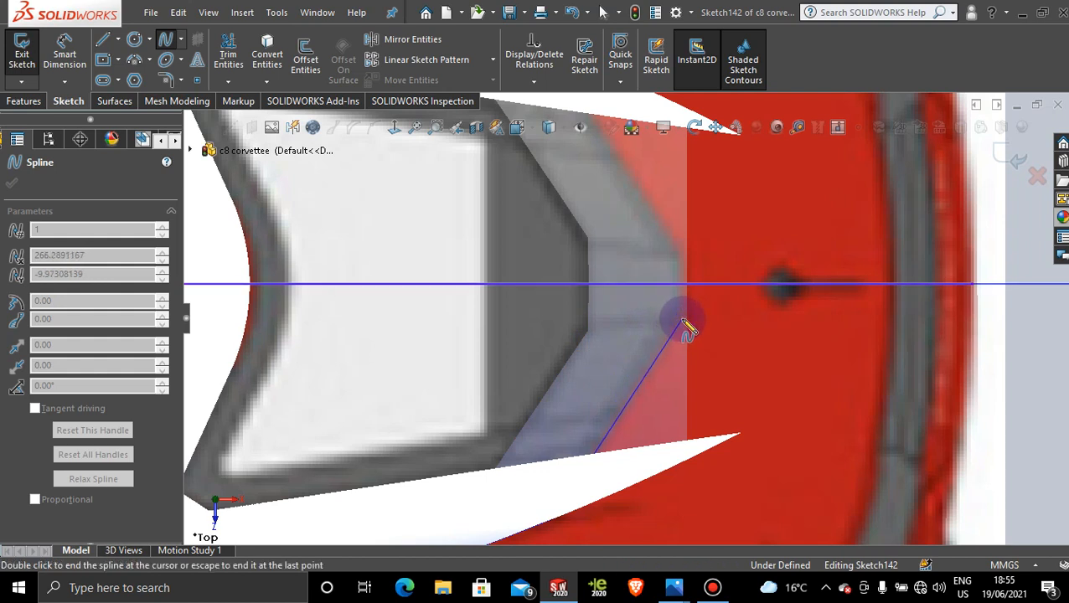
{"action": "double_click", "coordinate": [682, 319]}
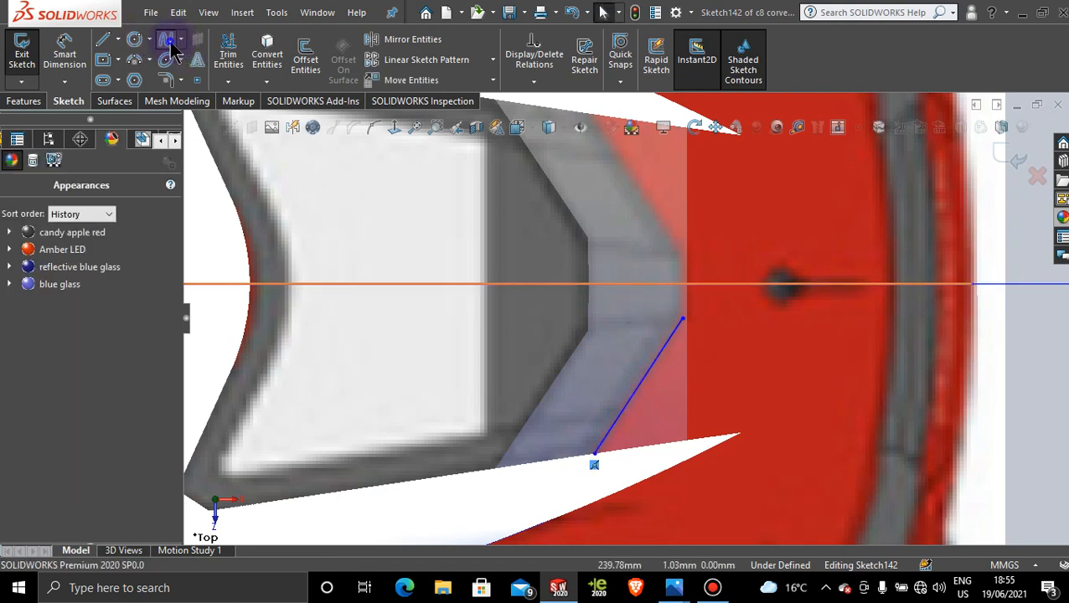
Add a short vertical spline about 10 mm long from the slanted spline's rear end to the horizontal centre plane.
{"action": "left_click", "coordinate": [170, 44]}
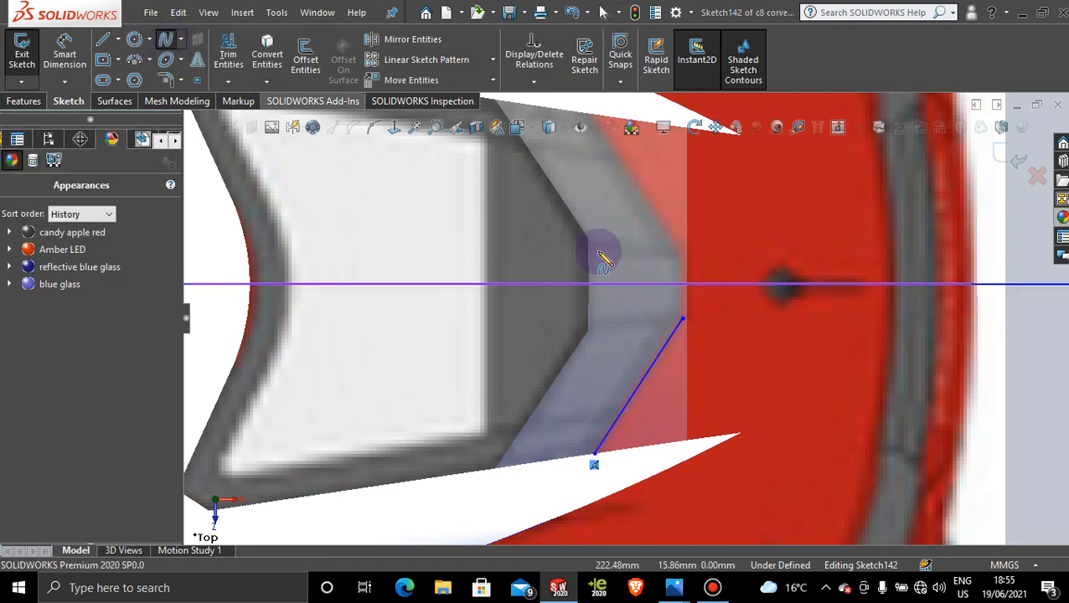
{"action": "left_click", "coordinate": [682, 319]}
{"action": "scroll", "coordinate": [686, 324], "scroll_direction": "down", "scroll_amount": 5}
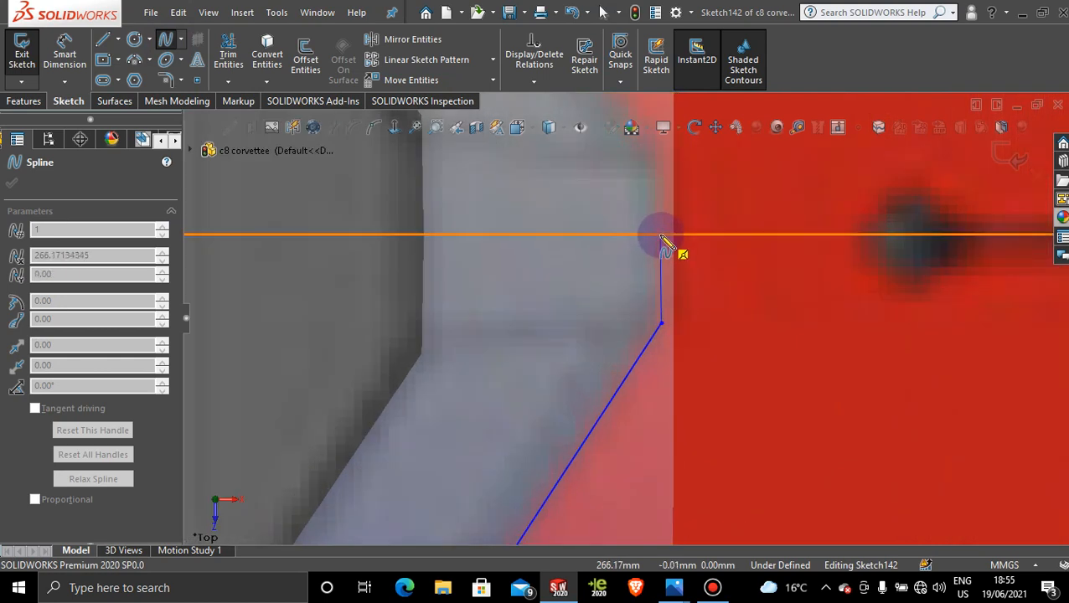
{"action": "left_click", "coordinate": [662, 238]}
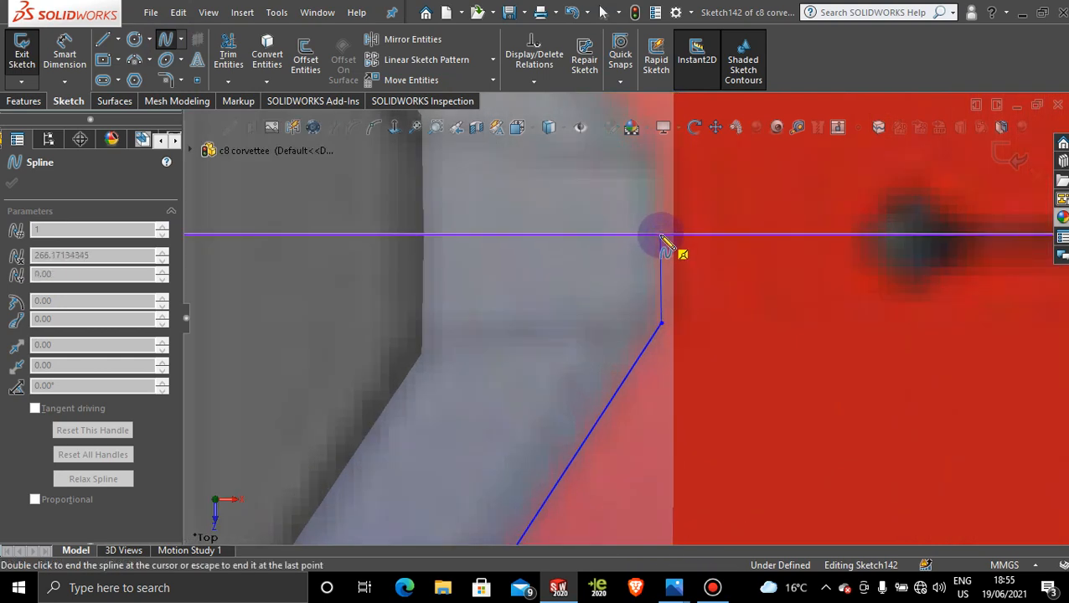
{"action": "scroll", "coordinate": [664, 310], "scroll_direction": "up", "scroll_amount": 5}
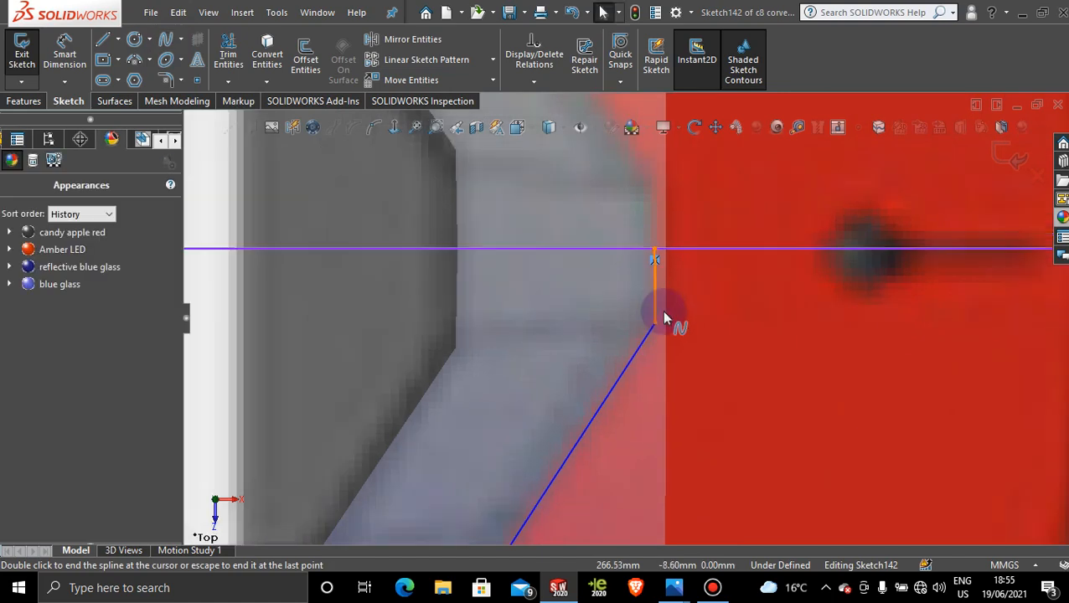
Draw a spline from the slanted spline's outer end rearward along the white body edge, just past the translucent surface.
{"action": "left_click", "coordinate": [167, 40]}
{"action": "left_click", "coordinate": [517, 470]}
{"action": "left_click", "coordinate": [551, 459]}
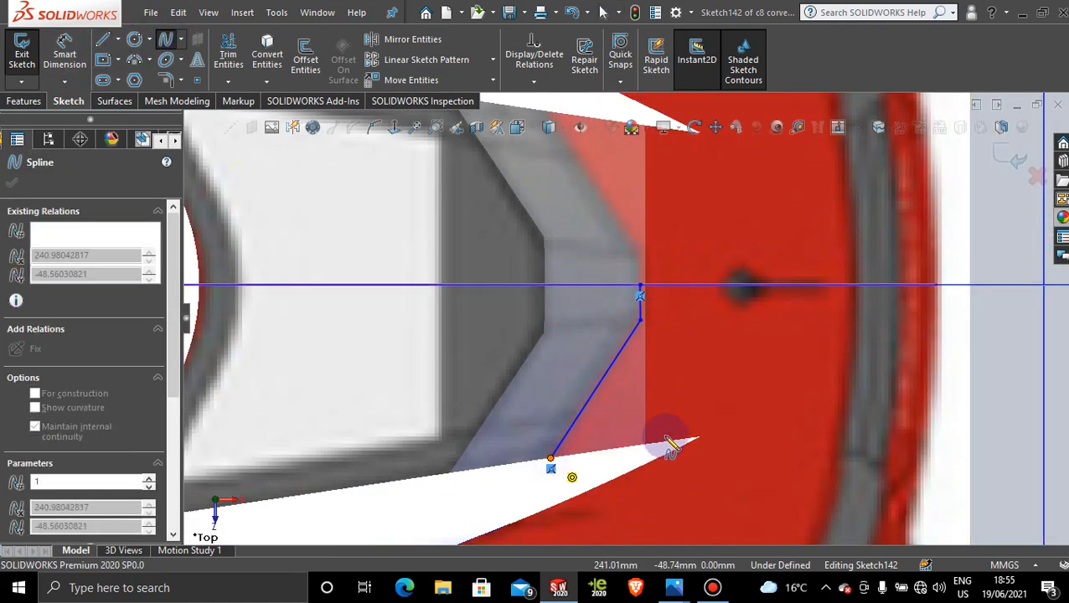
{"action": "left_click", "coordinate": [728, 434]}
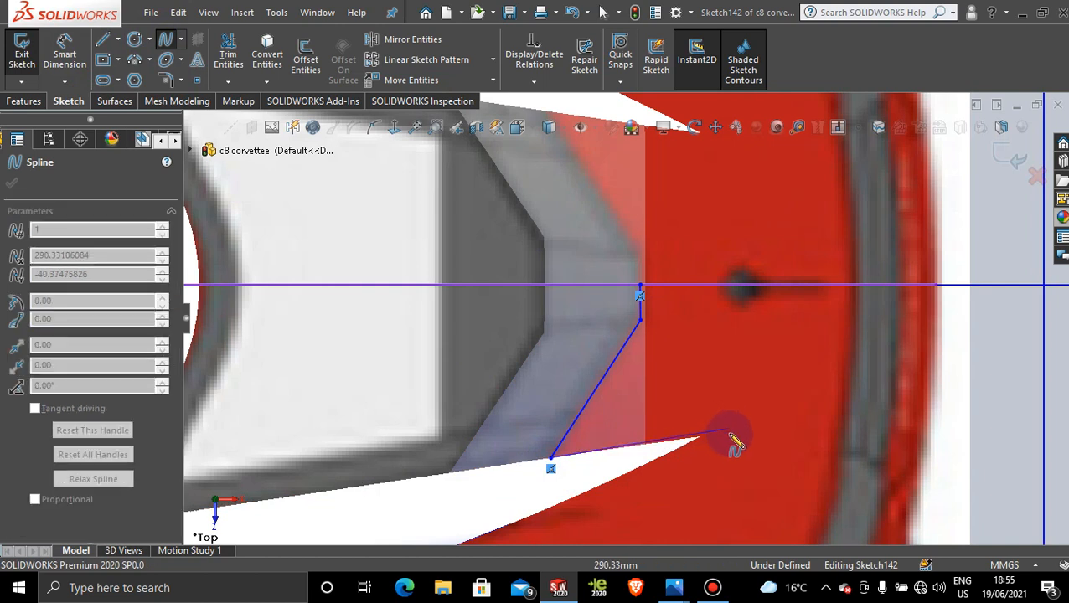
{"action": "left_click", "coordinate": [662, 441]}
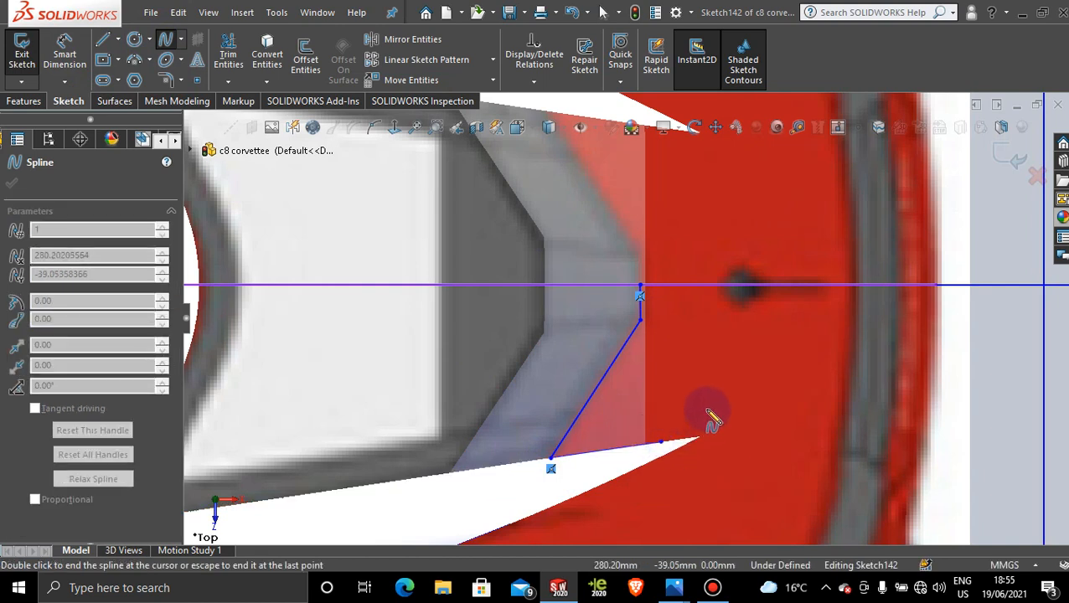
{"action": "key", "text": "Escape"}
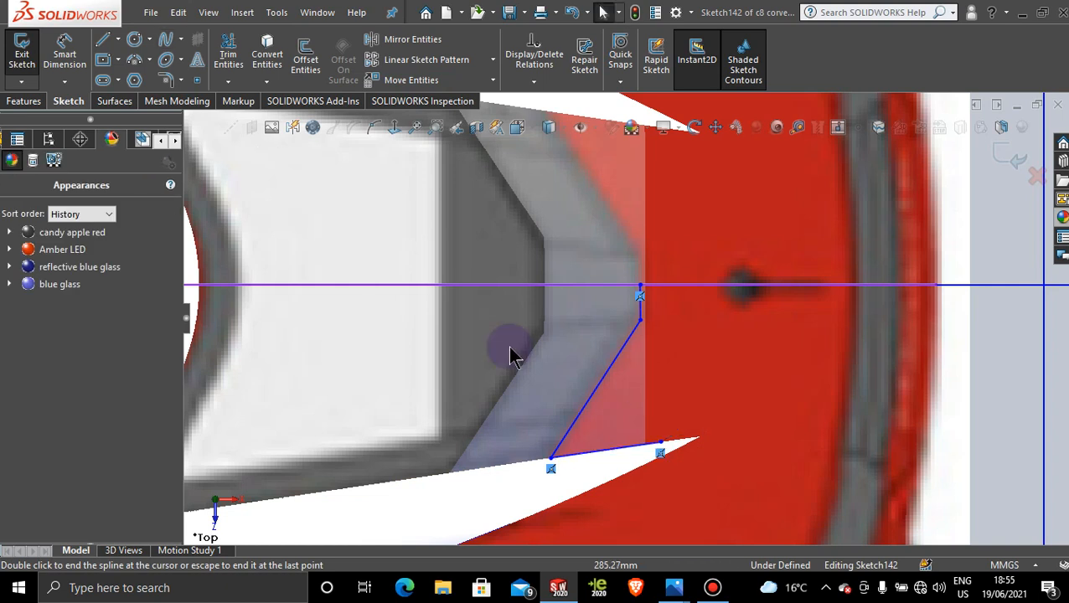
Draw a slanted spline from the body-edge spline's rear end to just short of the horizontal centre plane.
{"action": "left_click", "coordinate": [167, 42]}
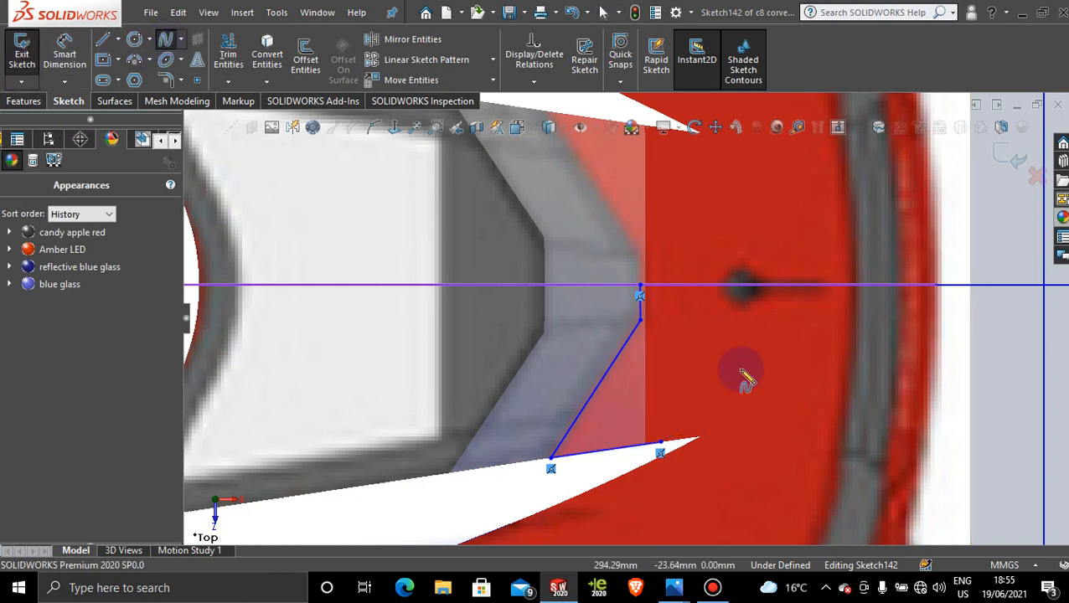
{"action": "left_click", "coordinate": [661, 447]}
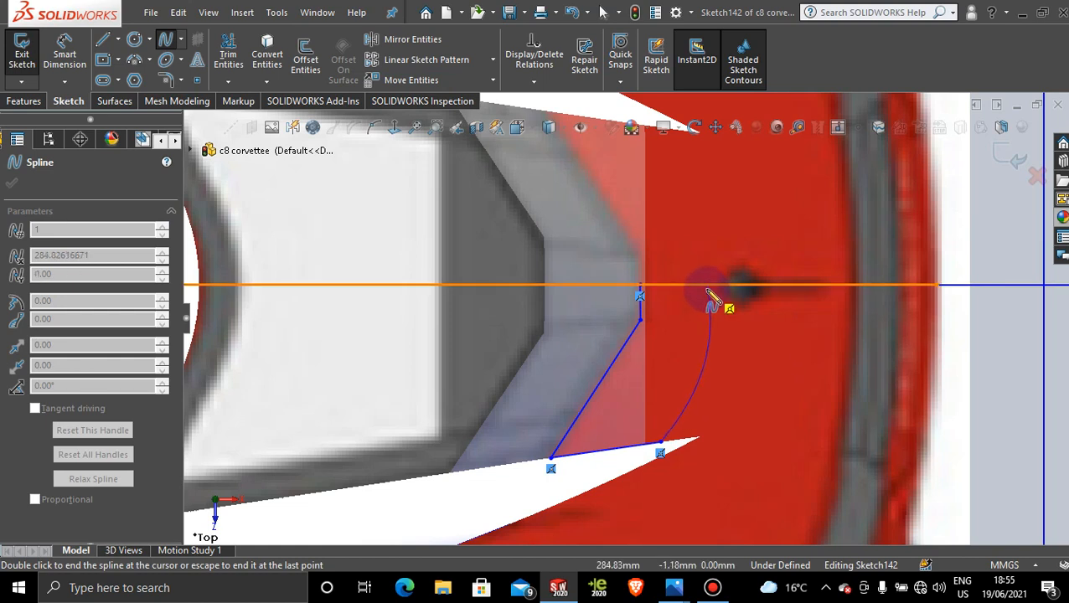
{"action": "double_click", "coordinate": [710, 303]}
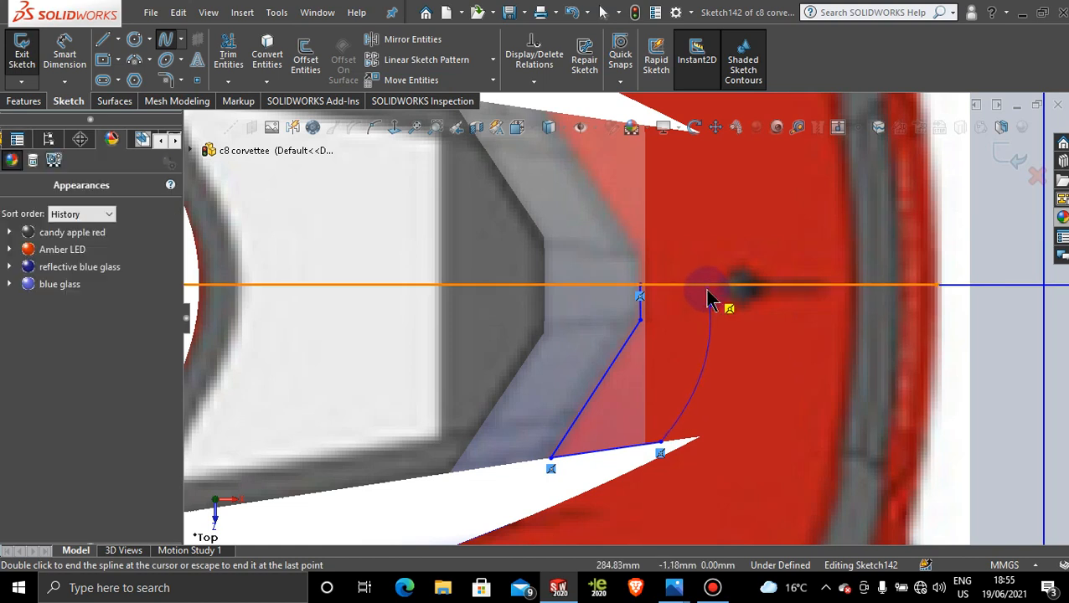
Draw a spline about 18 mm long along the centre plane and join the rear slanted spline's loose end to it.
{"action": "left_click", "coordinate": [167, 42]}
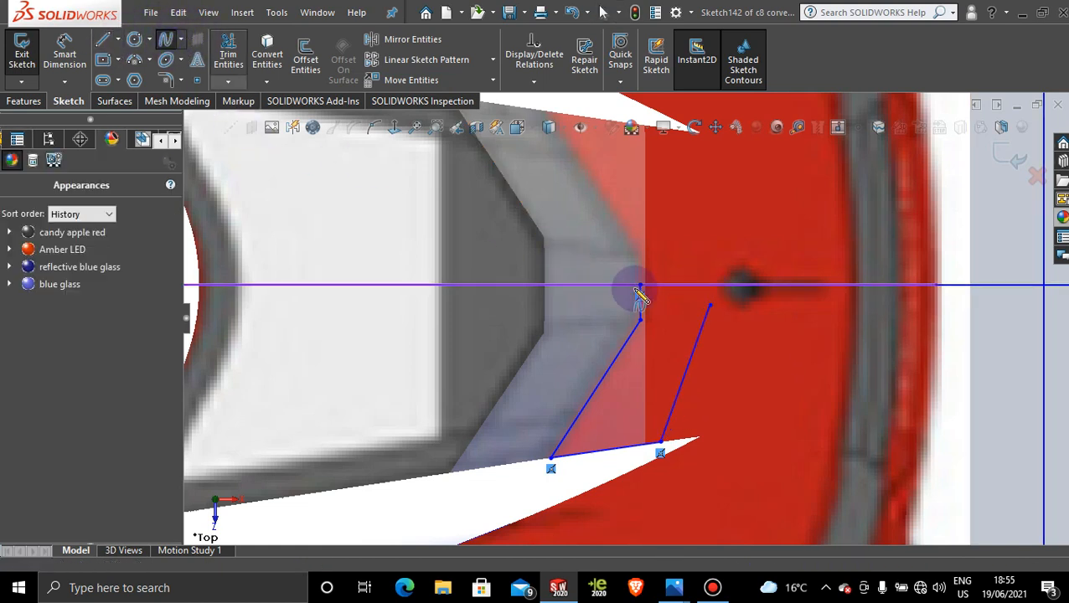
{"action": "left_click", "coordinate": [640, 287]}
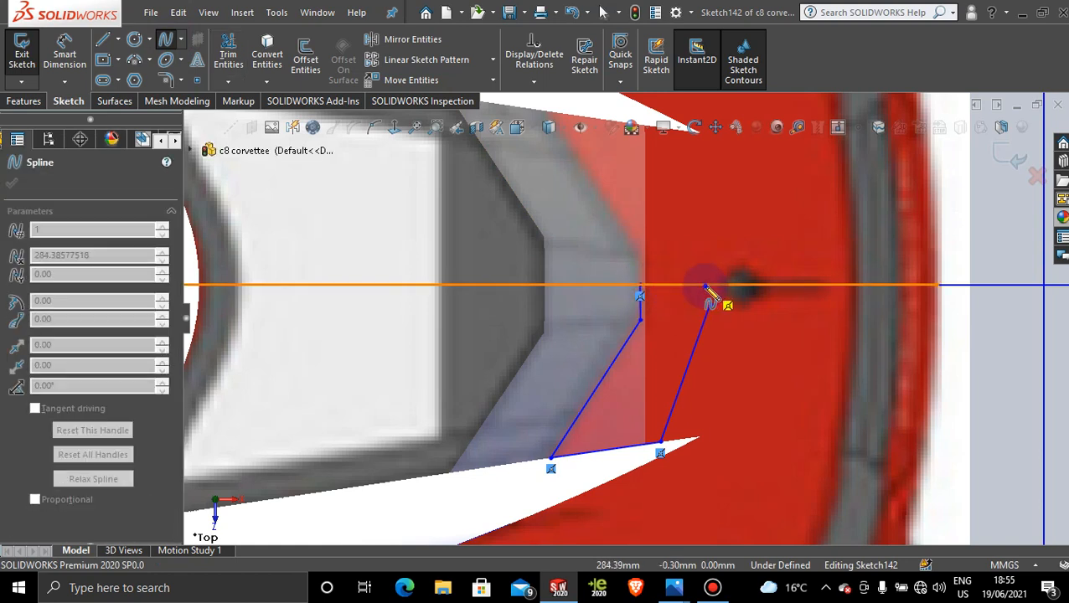
{"action": "left_click", "coordinate": [706, 286]}
{"action": "key", "text": "Escape"}
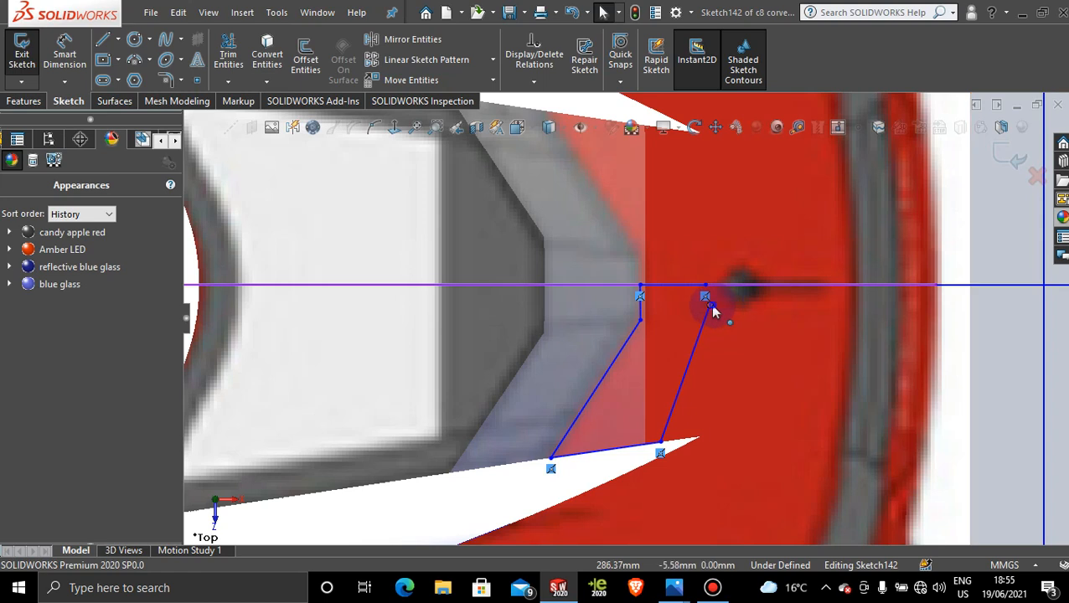
{"action": "left_click_drag", "start_coordinate": [713, 312], "coordinate": [706, 286]}
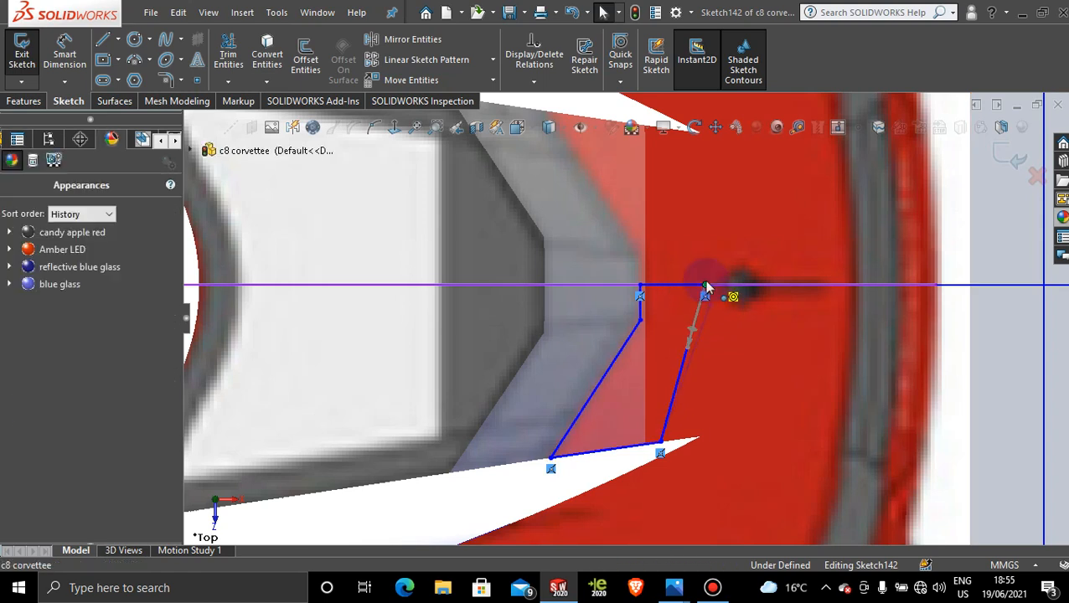
{"action": "left_click", "coordinate": [114, 101]}
{"action": "left_click", "coordinate": [572, 60]}
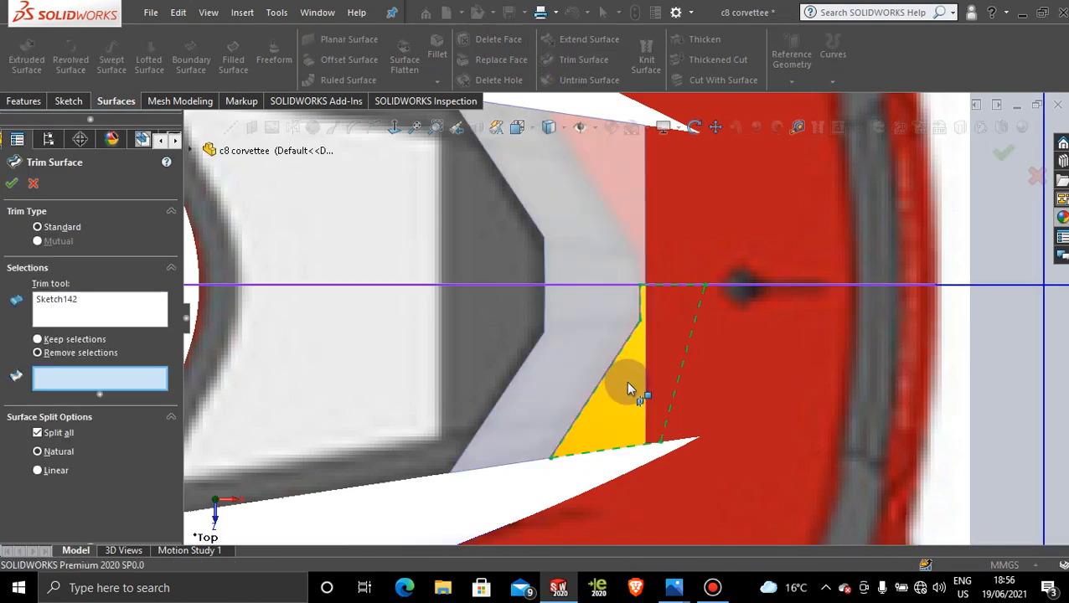
{"action": "left_click", "coordinate": [630, 387]}
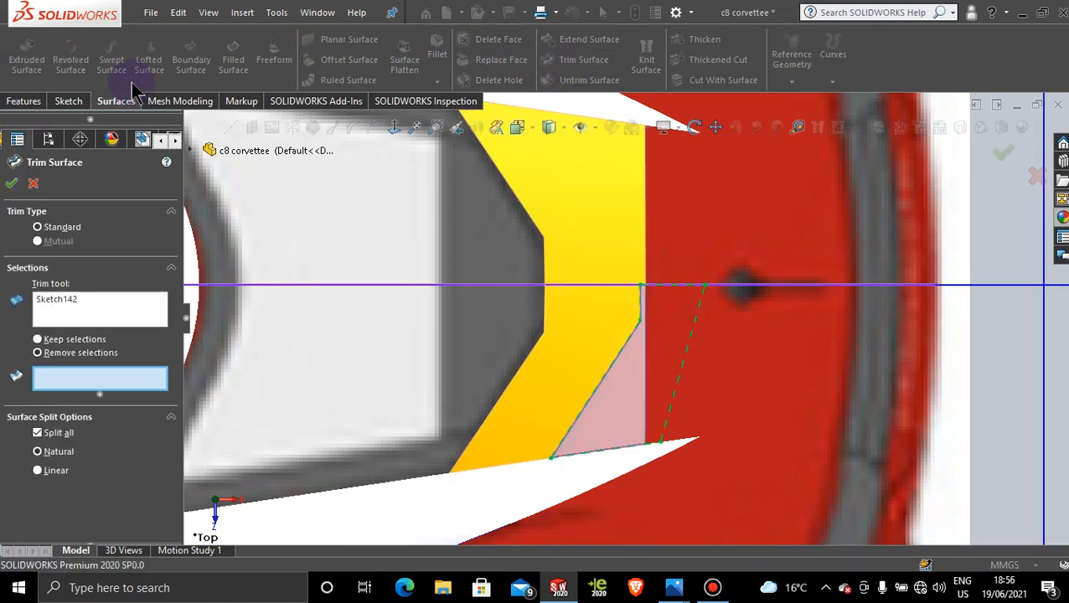
{"action": "left_click", "coordinate": [37, 185]}
Draw a horizontal centerline about 40 mm long beyond the car's rear, in line with the centre plane.
{"action": "scroll", "coordinate": [836, 401], "scroll_direction": "up", "scroll_amount": 6}
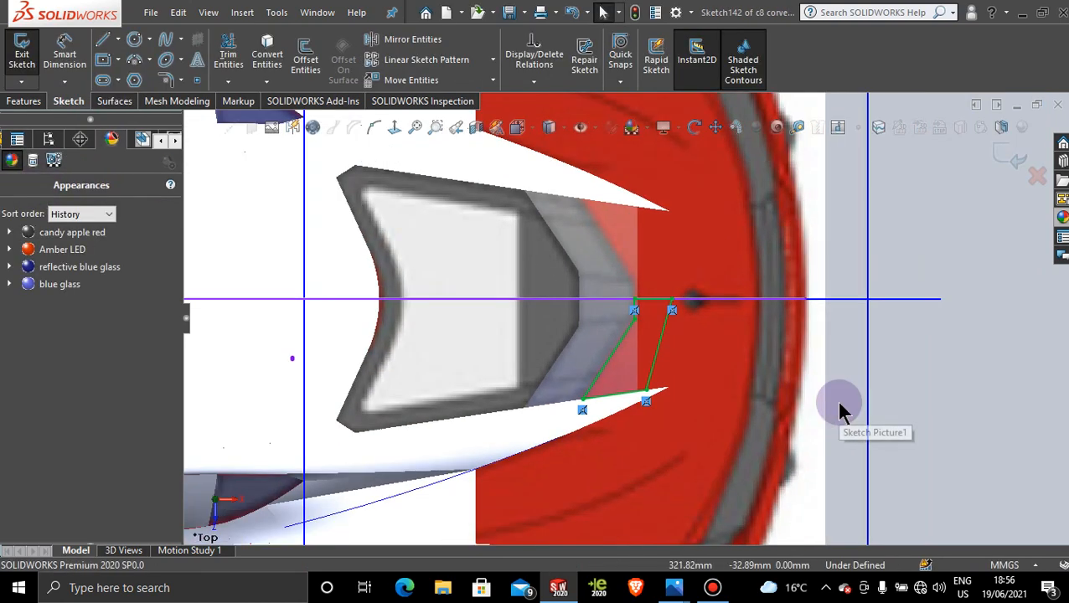
{"action": "scroll", "coordinate": [805, 324], "scroll_direction": "down", "scroll_amount": 2}
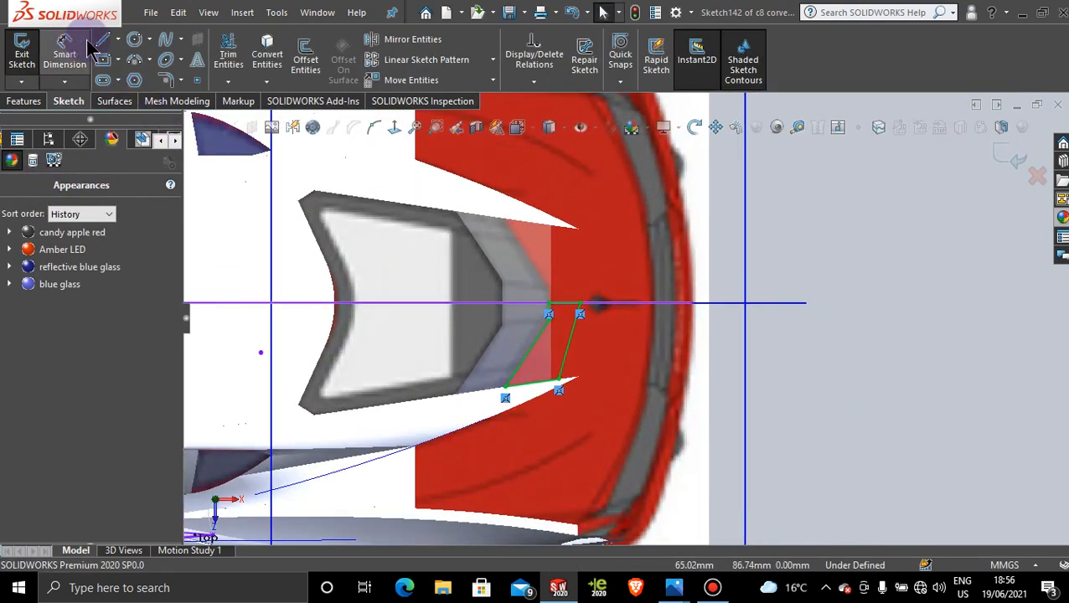
{"action": "left_click", "coordinate": [119, 39]}
{"action": "left_click", "coordinate": [141, 76]}
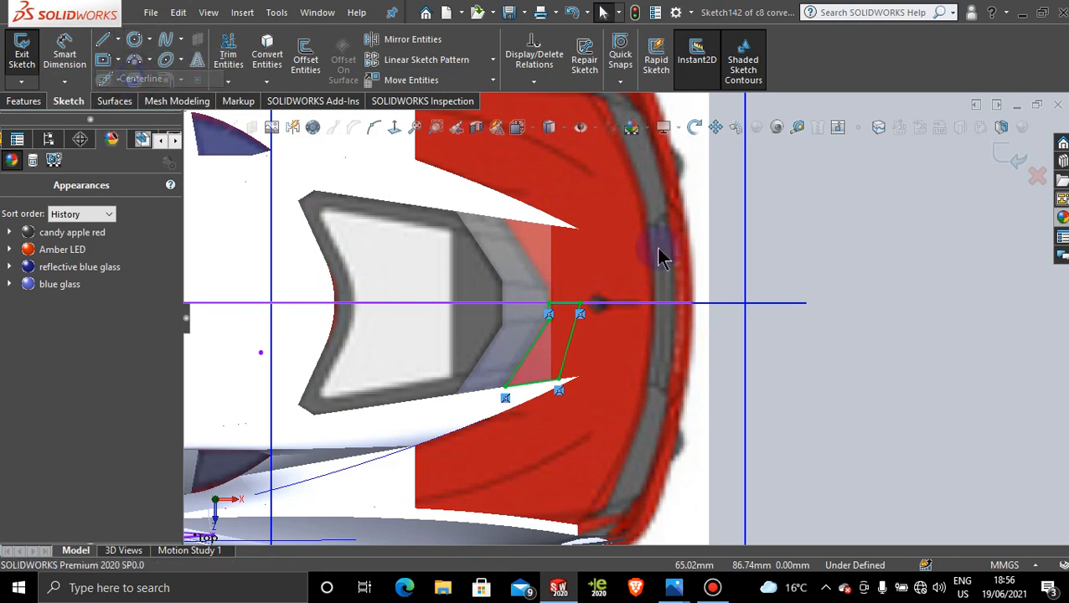
{"action": "left_click", "coordinate": [852, 303]}
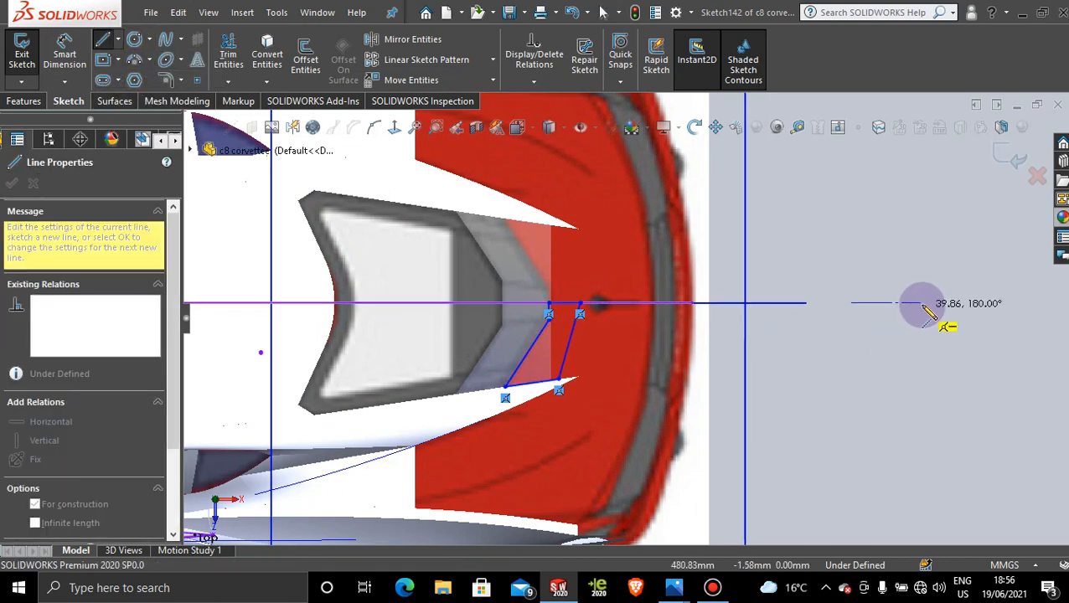
{"action": "left_click", "coordinate": [921, 303]}
{"action": "key", "text": "Escape"}
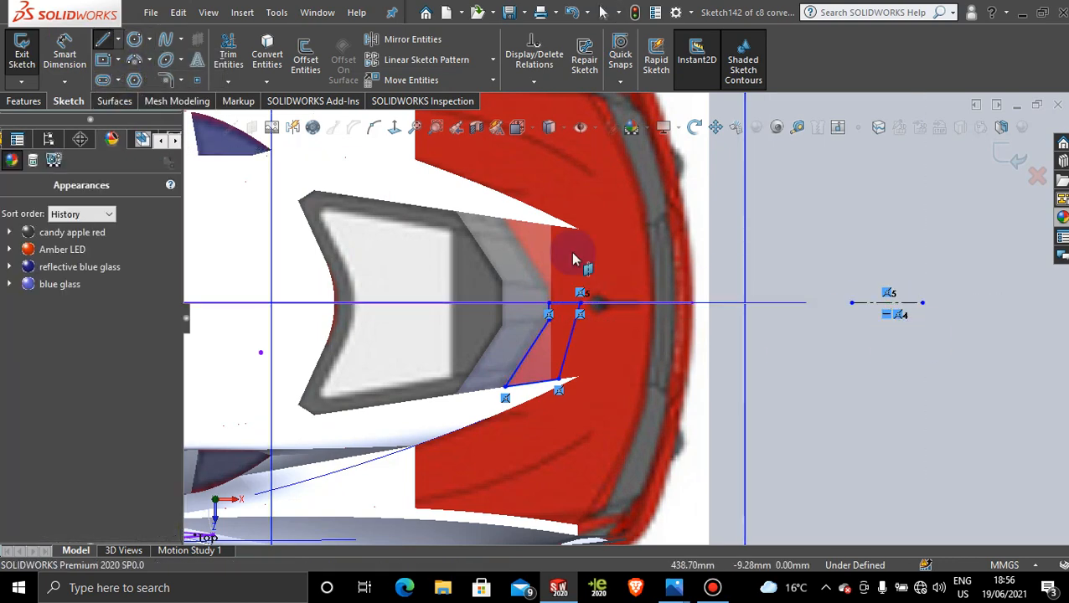
Mirror the five splines of the closed profile about the horizontal centerline, keeping the originals.
{"action": "left_click", "coordinate": [410, 39]}
{"action": "mouse_move", "coordinate": [356, 367]}
{"action": "left_mouse_down"}
{"action": "mouse_move", "coordinate": [616, 338]}
{"action": "mouse_move", "coordinate": [615, 268]}
{"action": "mouse_move", "coordinate": [624, 283]}
{"action": "left_mouse_up"}
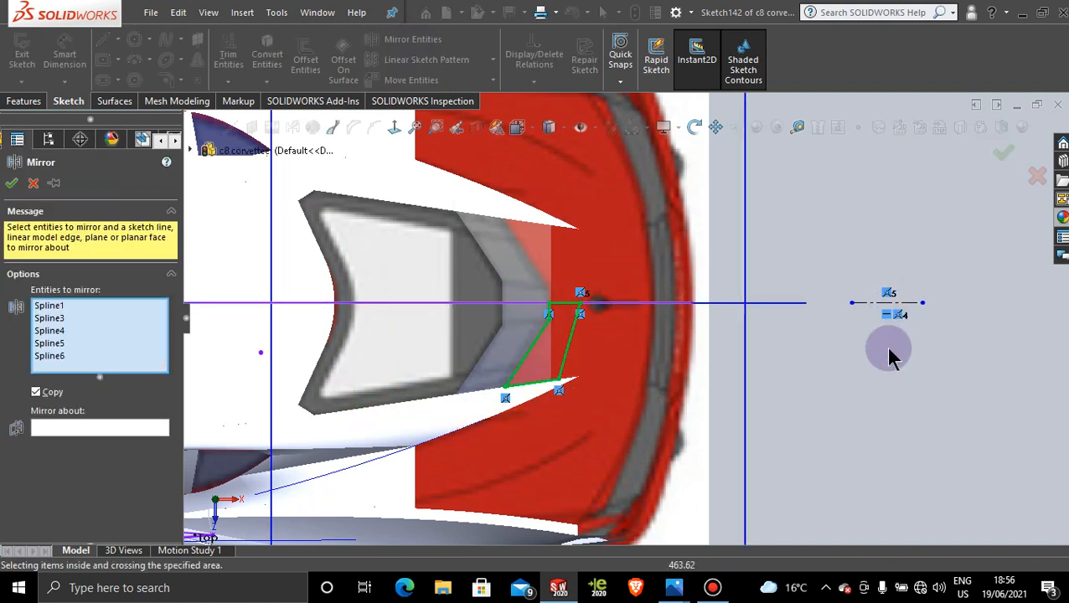
{"action": "left_click", "coordinate": [124, 427]}
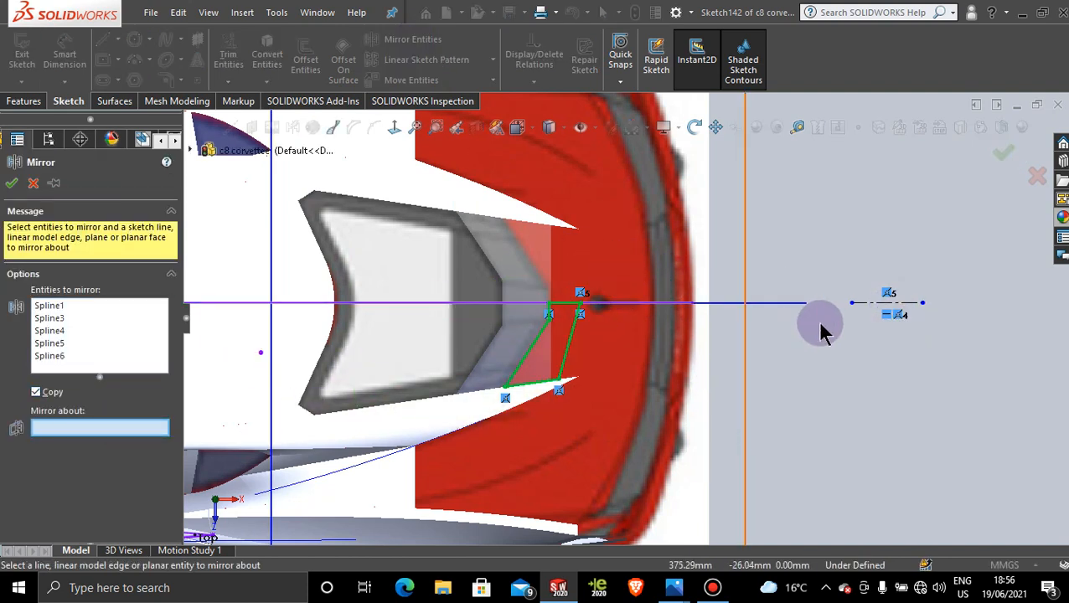
{"action": "left_click", "coordinate": [885, 303]}
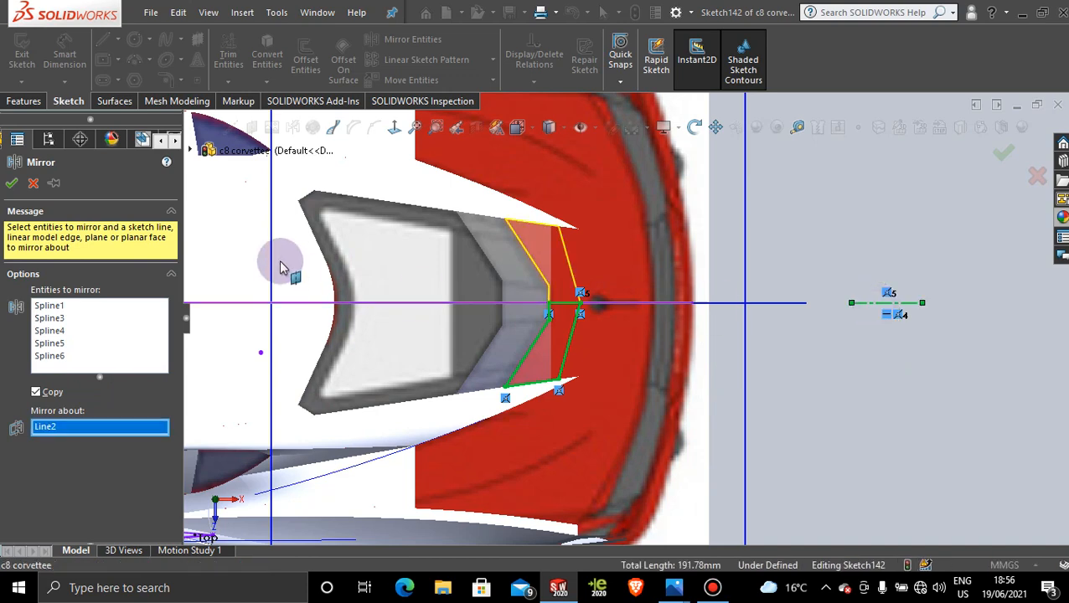
{"action": "left_click", "coordinate": [12, 183]}
{"action": "scroll", "coordinate": [536, 270], "scroll_direction": "down", "scroll_amount": 5}
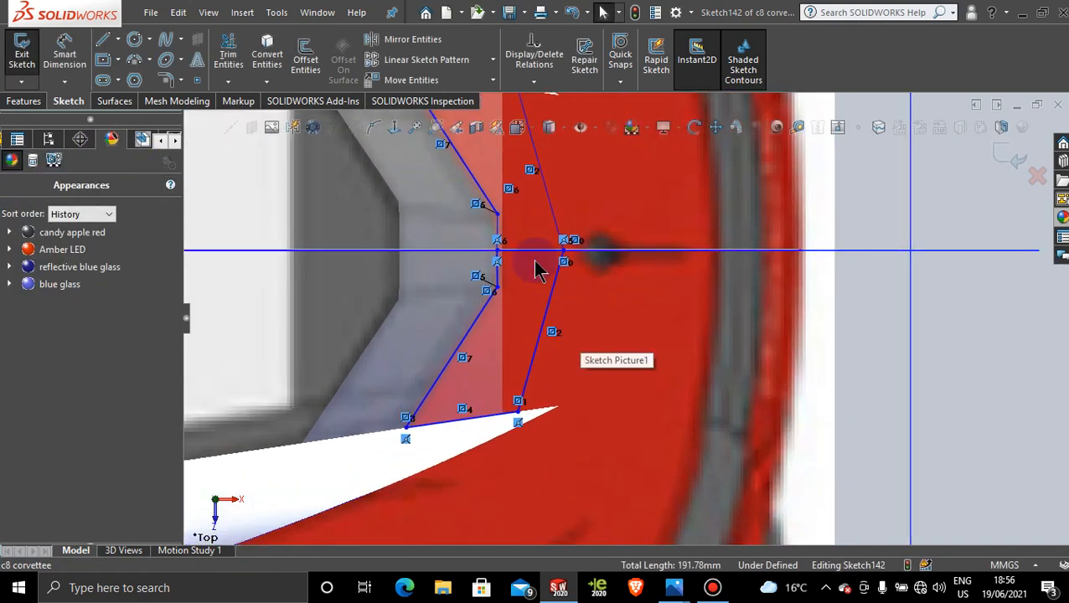
Trim away the overlapping splines along the centre plane, leaving one closed mirrored outline.
{"action": "scroll", "coordinate": [527, 249], "scroll_direction": "down", "scroll_amount": 3}
{"action": "scroll", "coordinate": [538, 258], "scroll_direction": "down", "scroll_amount": 2}
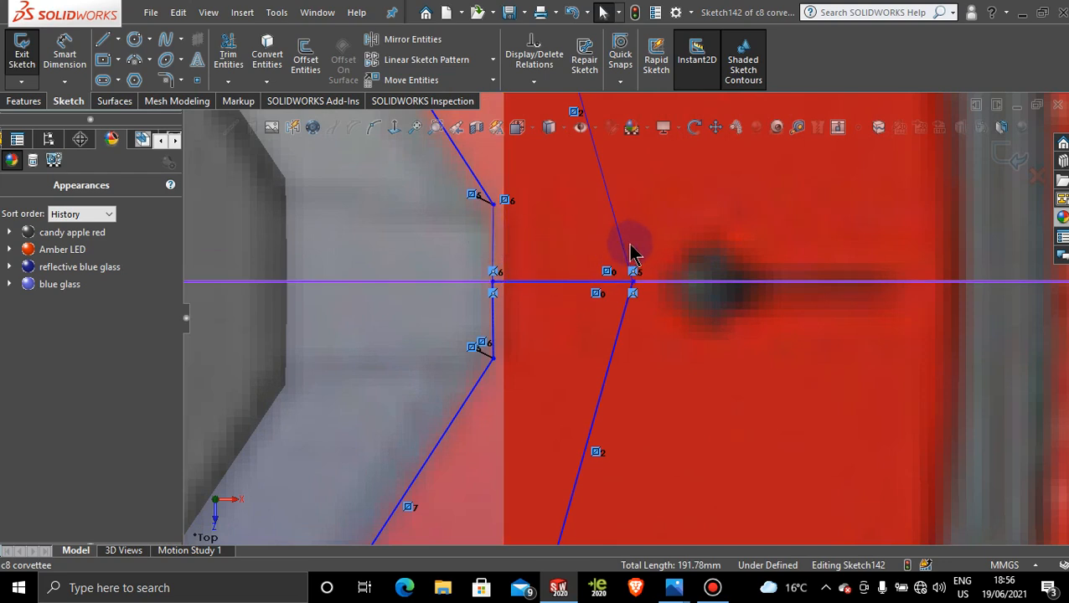
{"action": "left_click", "coordinate": [235, 46]}
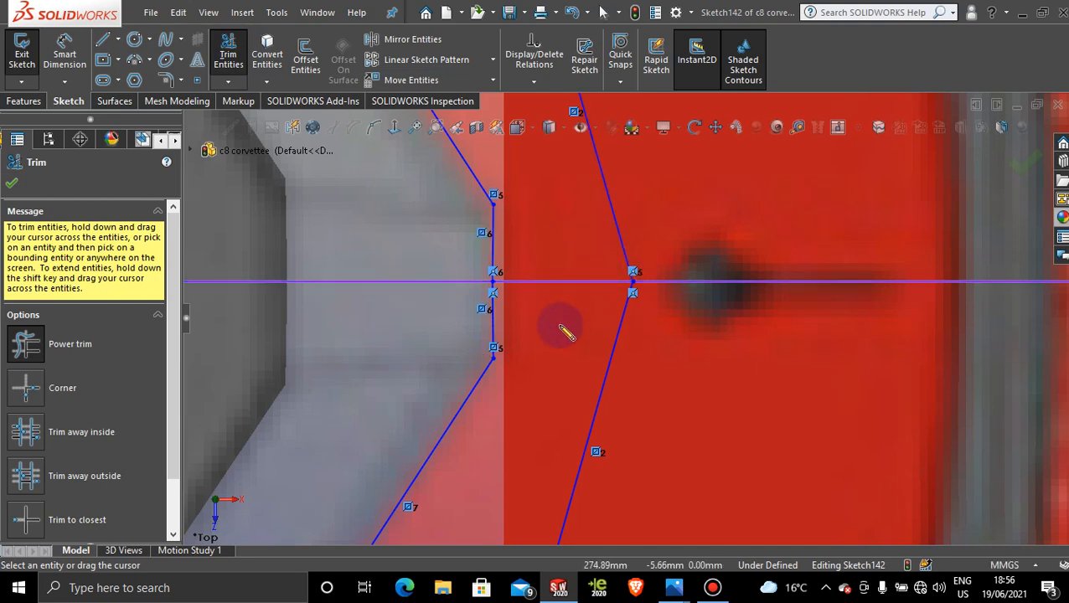
{"action": "scroll", "coordinate": [653, 295], "scroll_direction": "down", "scroll_amount": 3}
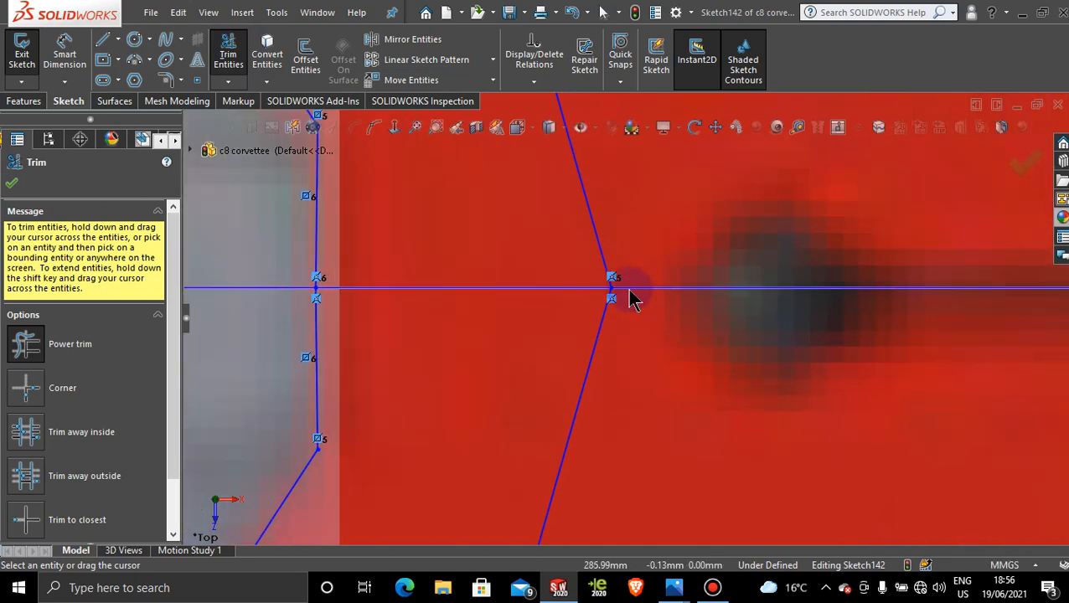
{"action": "scroll", "coordinate": [632, 300], "scroll_direction": "down", "scroll_amount": 3}
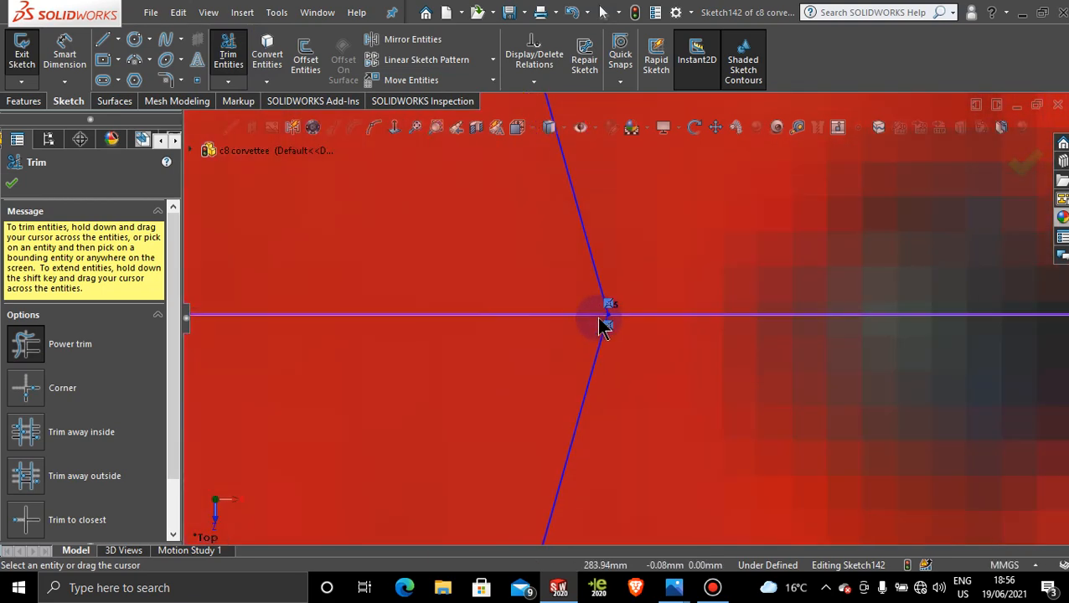
{"action": "scroll", "coordinate": [607, 325], "scroll_direction": "up", "scroll_amount": 8}
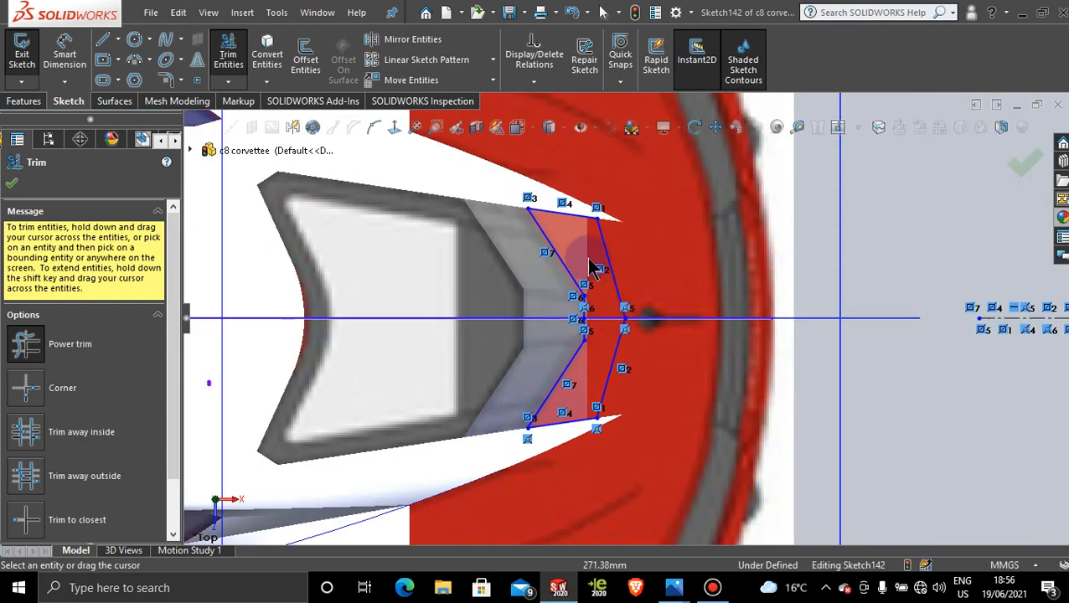
{"action": "left_click", "coordinate": [11, 184]}
Trim the rear surface with the mirrored outline sketch, removing the portion enclosed by the outline.
{"action": "left_click", "coordinate": [118, 106]}
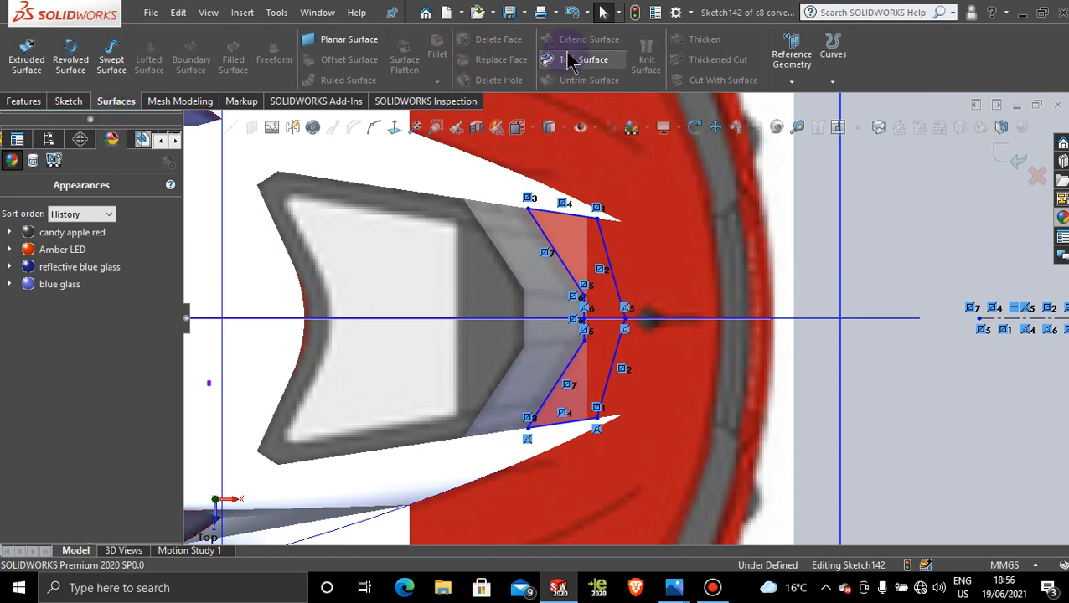
{"action": "left_click", "coordinate": [561, 227]}
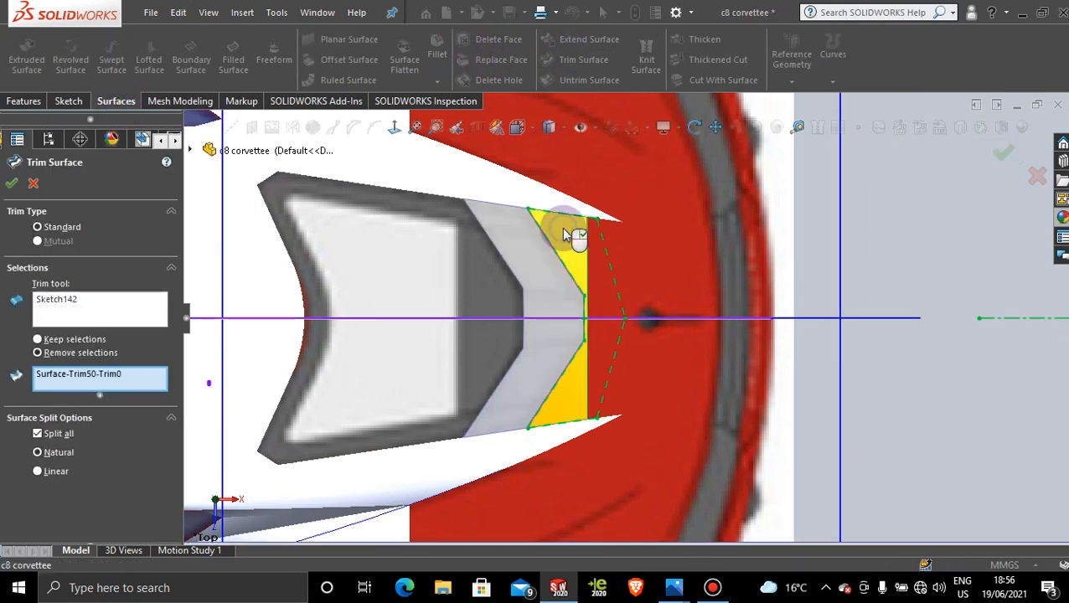
{"action": "left_click", "coordinate": [11, 186]}
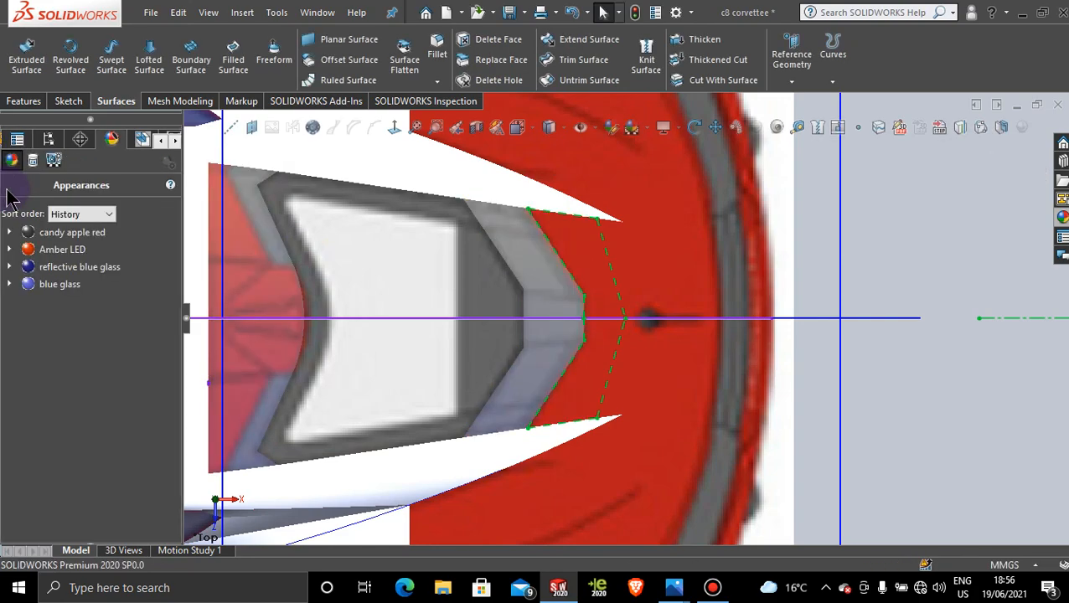
Remove the blue glass appearance from the model.
{"action": "scroll", "coordinate": [684, 393], "scroll_direction": "up", "scroll_amount": 2}
{"action": "middle_click_drag", "start_coordinate": [684, 394], "coordinate": [704, 390]}
{"action": "scroll", "coordinate": [703, 391], "scroll_direction": "up", "scroll_amount": 2}
{"action": "middle_click_drag", "start_coordinate": [562, 361], "coordinate": [499, 316]}
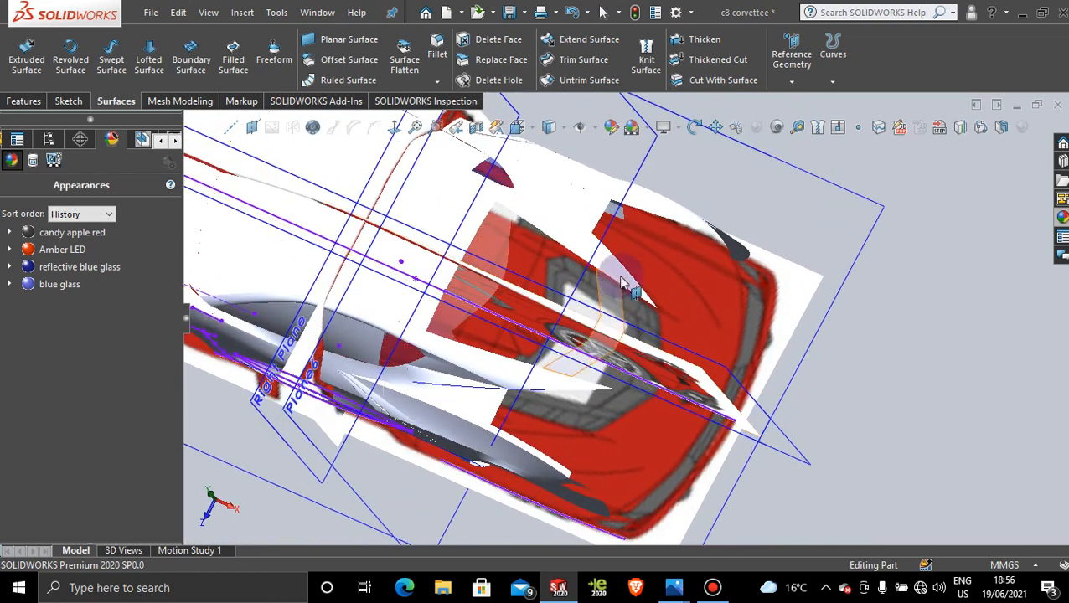
{"action": "middle_click_drag", "start_coordinate": [606, 277], "coordinate": [523, 266]}
{"action": "left_click_drag", "start_coordinate": [512, 286], "coordinate": [495, 278]}
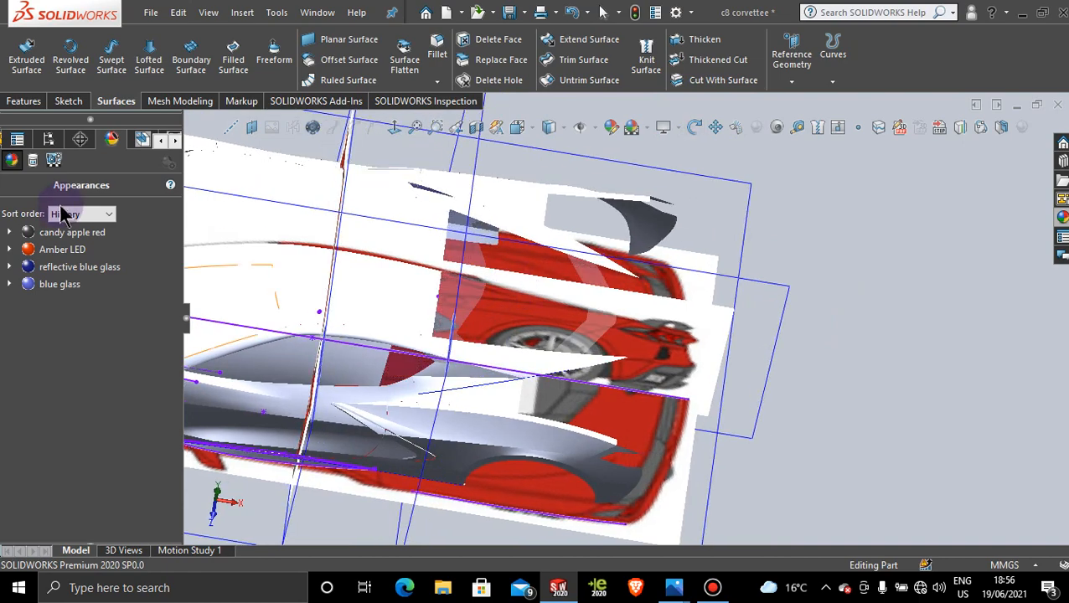
{"action": "right_click", "coordinate": [72, 285]}
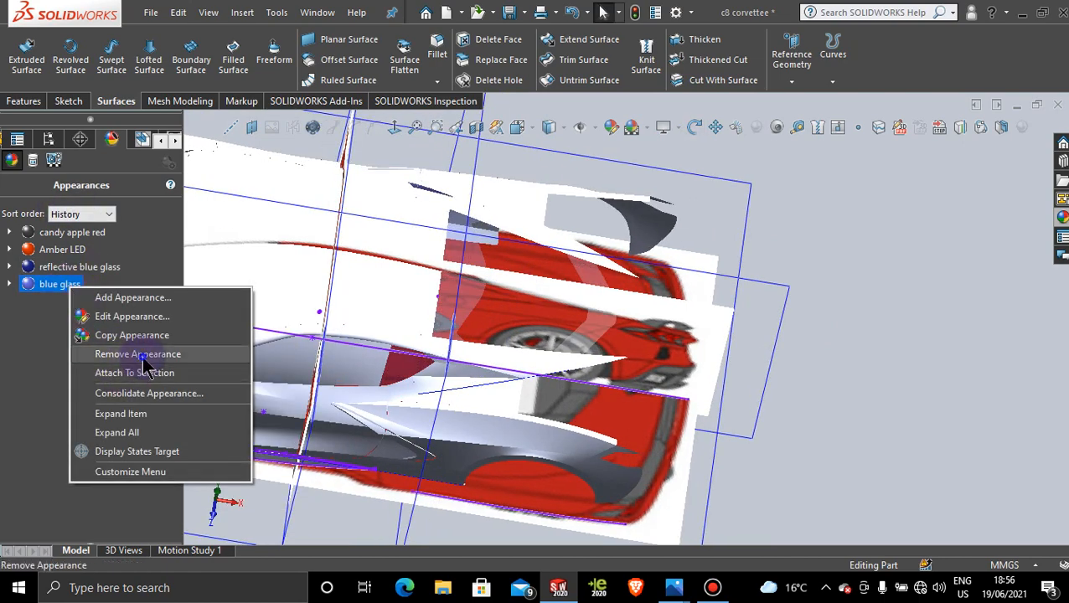
{"action": "left_click", "coordinate": [134, 354]}
Activate Display State-2 for the car model.
{"action": "middle_click_drag", "start_coordinate": [490, 358], "coordinate": [377, 335]}
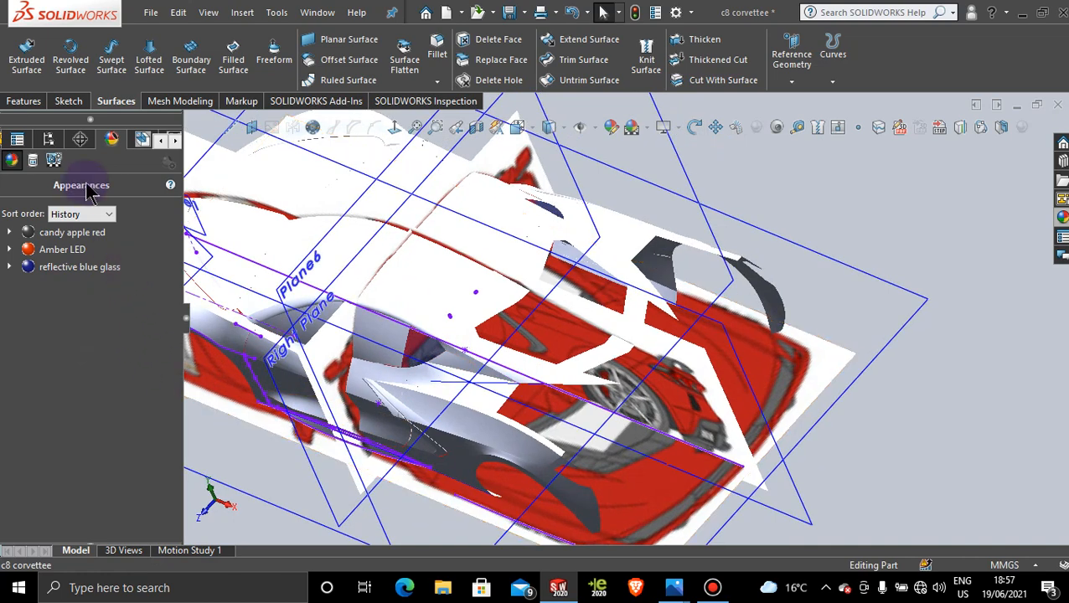
{"action": "left_click", "coordinate": [48, 139]}
{"action": "left_click", "coordinate": [67, 508]}
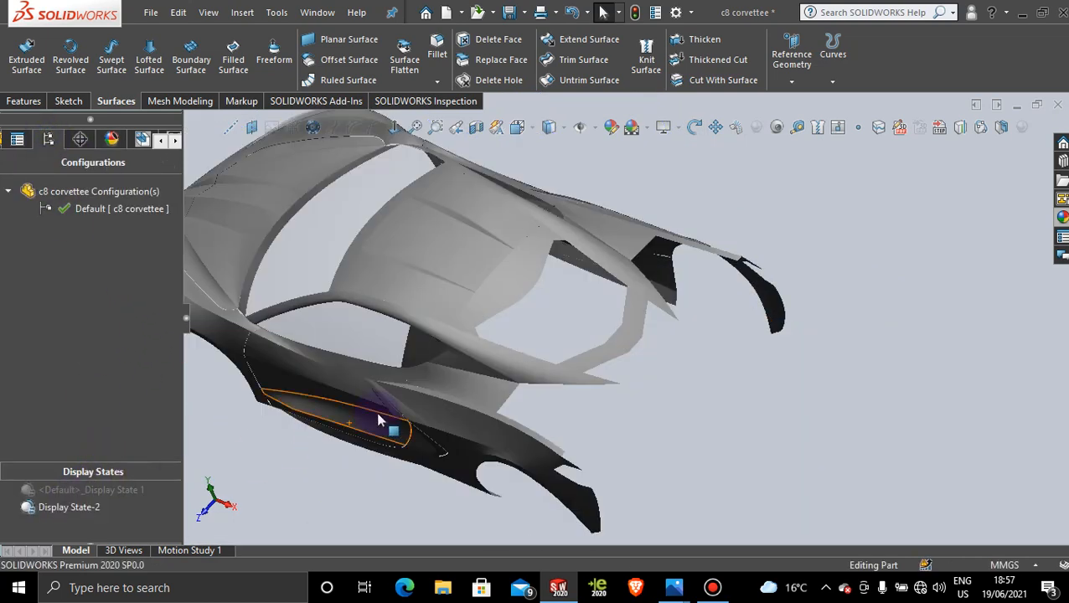
Examine the trimmed rear frame and the engine cover opening from several angles.
{"action": "middle_click_drag", "start_coordinate": [381, 425], "coordinate": [466, 319]}
{"action": "scroll", "coordinate": [483, 326], "scroll_direction": "down", "scroll_amount": 3}
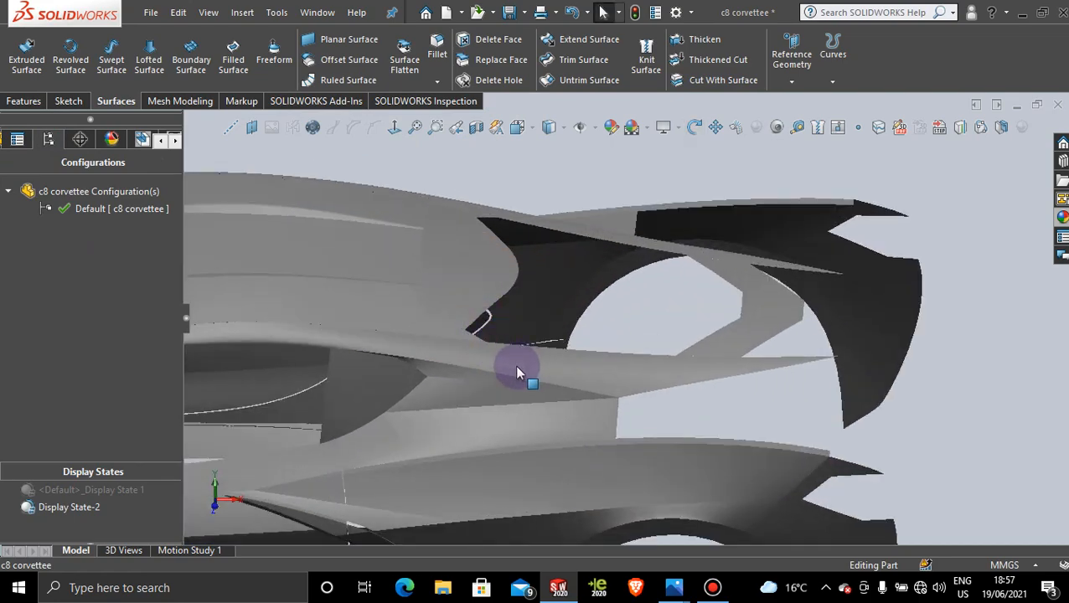
{"action": "middle_click_drag", "start_coordinate": [518, 370], "coordinate": [488, 410]}
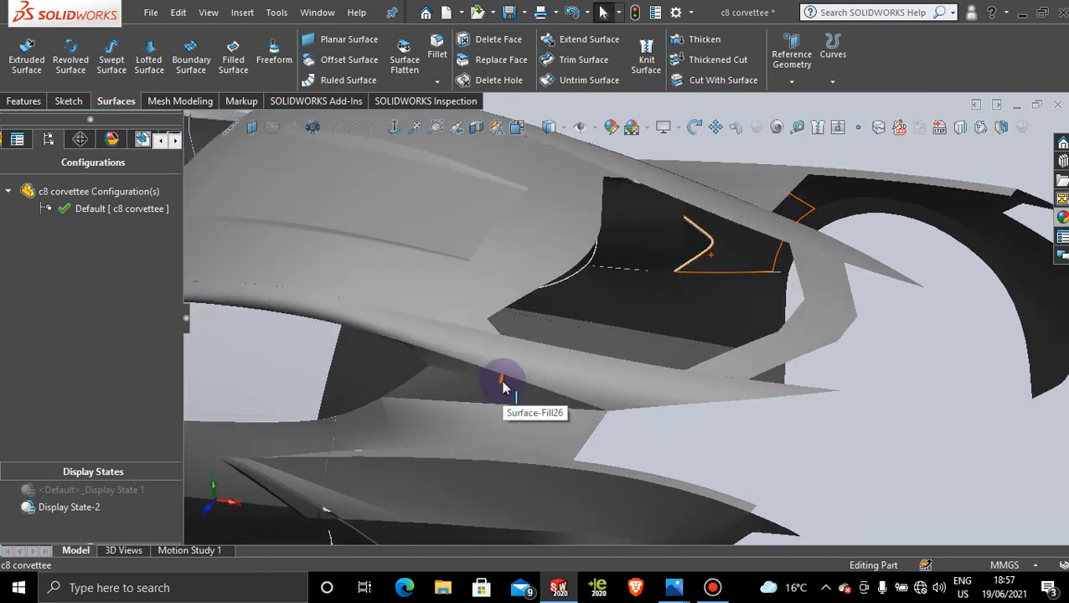
{"action": "middle_click_drag", "start_coordinate": [735, 329], "coordinate": [733, 387]}
{"action": "scroll", "coordinate": [733, 387], "scroll_direction": "up", "scroll_amount": 4}
{"action": "middle_click_drag", "start_coordinate": [638, 369], "coordinate": [609, 387]}
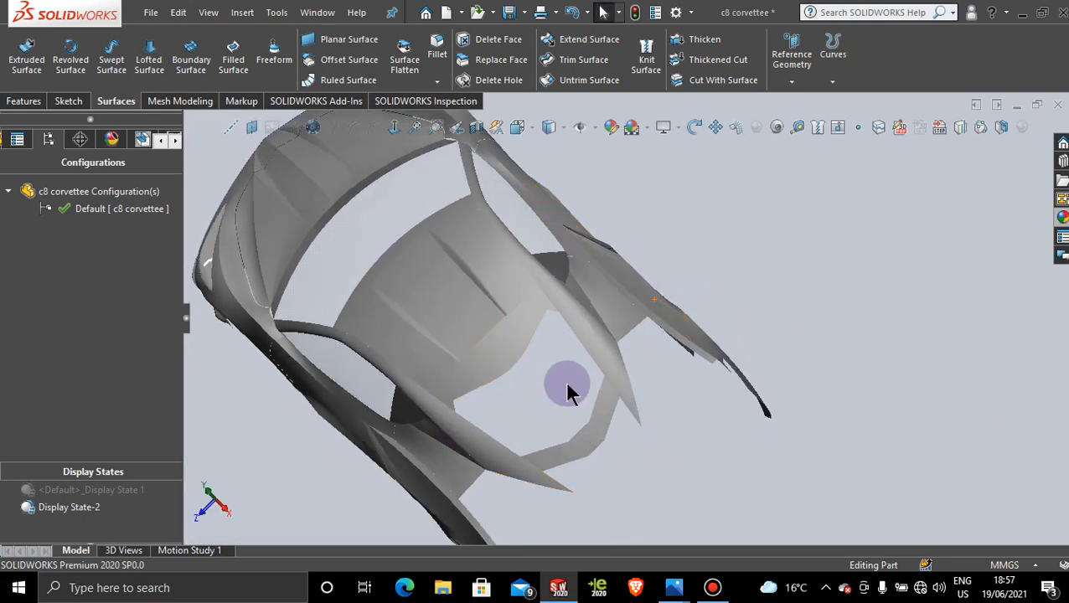
{"action": "middle_click_drag", "start_coordinate": [564, 417], "coordinate": [519, 366]}
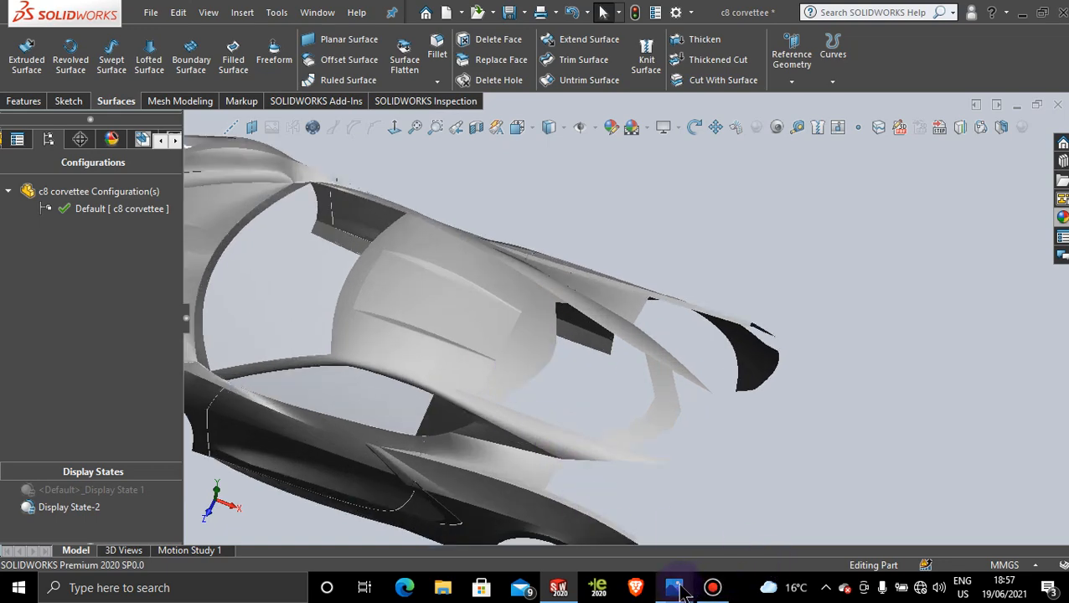
Switch to Photos to study the roof and rear window in the Corvette rear three-quarter picture, and return to SOLIDWORKS to compare the body.
{"action": "mouse_move", "coordinate": [674, 587]}
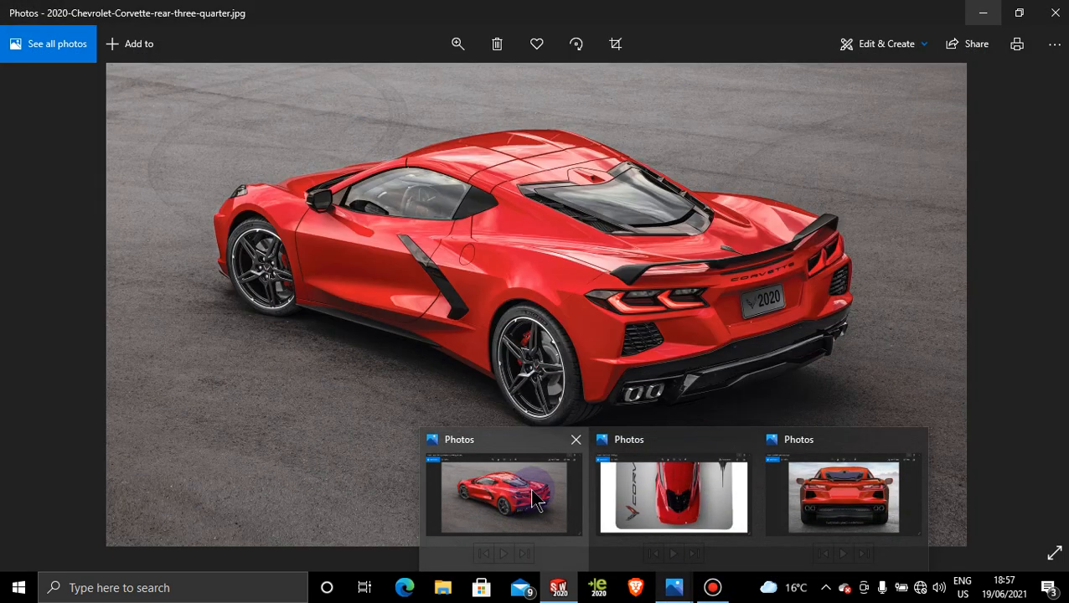
{"action": "left_click", "coordinate": [537, 498]}
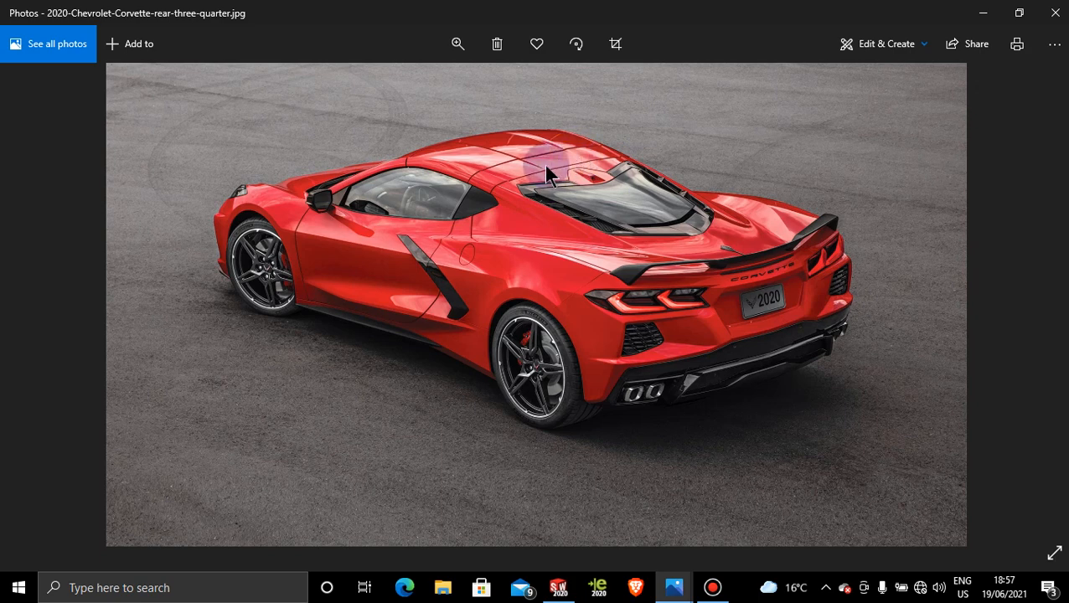
{"action": "left_click", "coordinate": [983, 14]}
{"action": "mouse_move", "coordinate": [592, 216]}
{"action": "middle_mouse_down"}
{"action": "mouse_move", "coordinate": [577, 210]}
{"action": "mouse_move", "coordinate": [578, 222]}
{"action": "middle_mouse_up"}
{"action": "scroll", "coordinate": [633, 369], "scroll_direction": "up", "scroll_amount": 5}
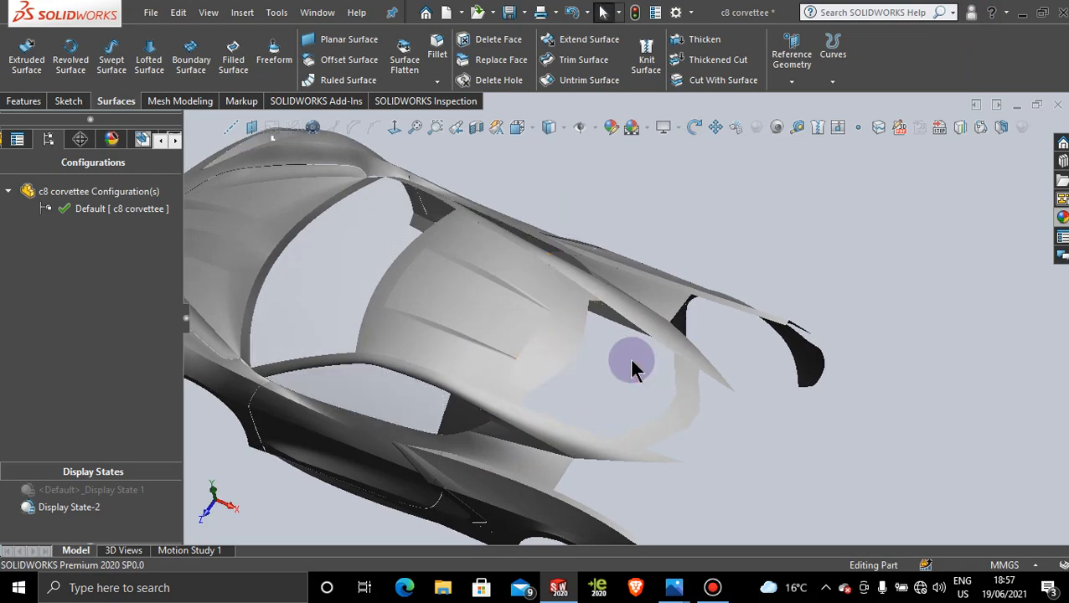
{"action": "mouse_move", "coordinate": [633, 394]}
{"action": "middle_mouse_down"}
{"action": "mouse_move", "coordinate": [603, 400]}
{"action": "mouse_move", "coordinate": [614, 388]}
{"action": "middle_mouse_up"}
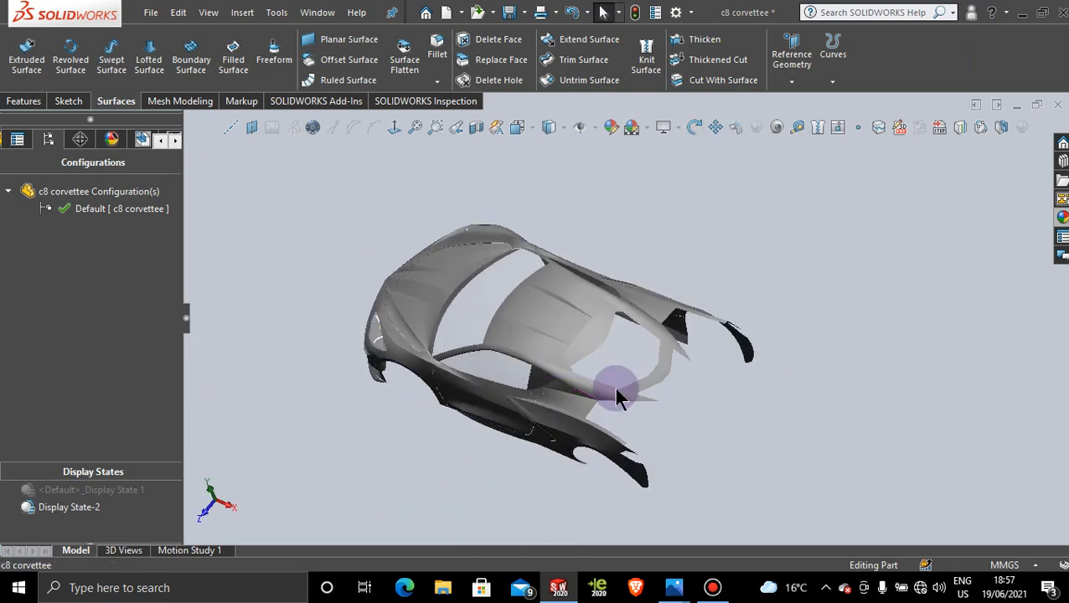
Start a 3D sketch in the top view and convert the rear edge segments of both roof ridges into it.
{"action": "key", "text": "space"}
{"action": "left_click", "coordinate": [490, 367]}
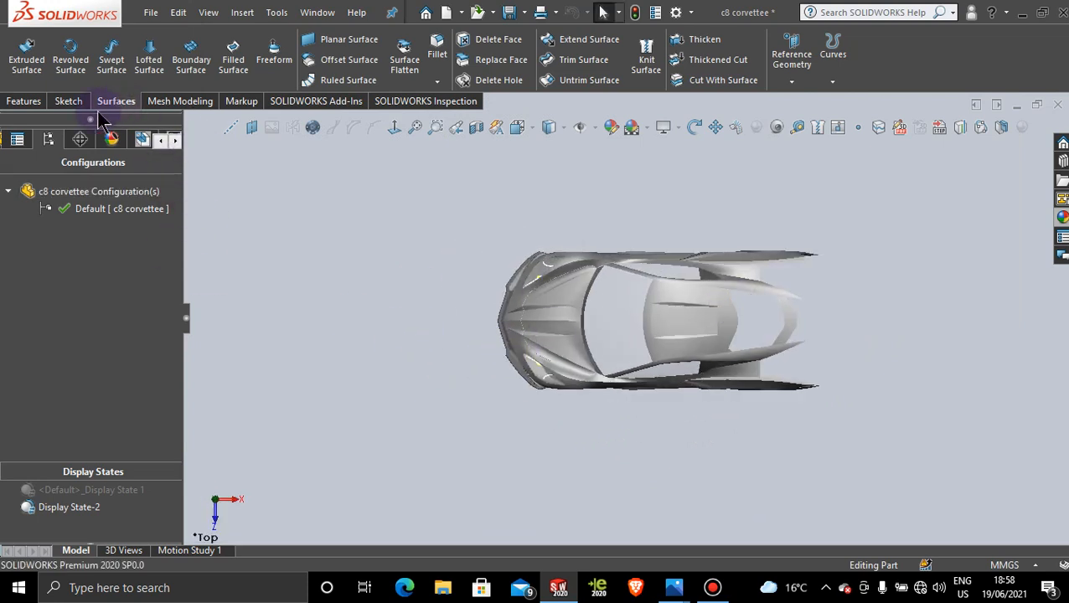
{"action": "left_click", "coordinate": [68, 100]}
{"action": "left_click", "coordinate": [21, 81]}
{"action": "left_click", "coordinate": [46, 119]}
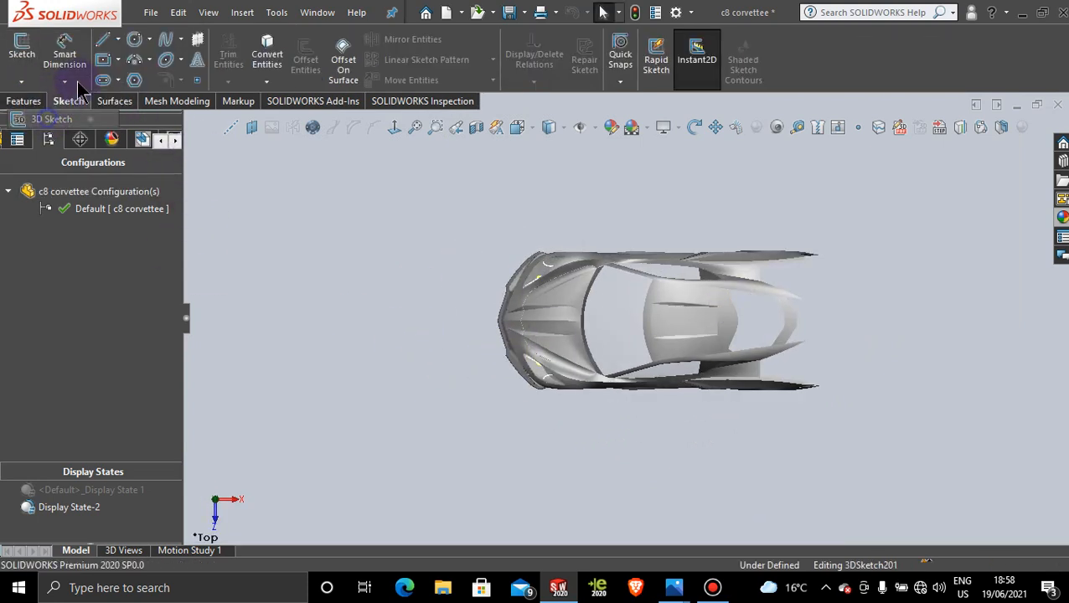
{"action": "scroll", "coordinate": [741, 311], "scroll_direction": "down", "scroll_amount": 4}
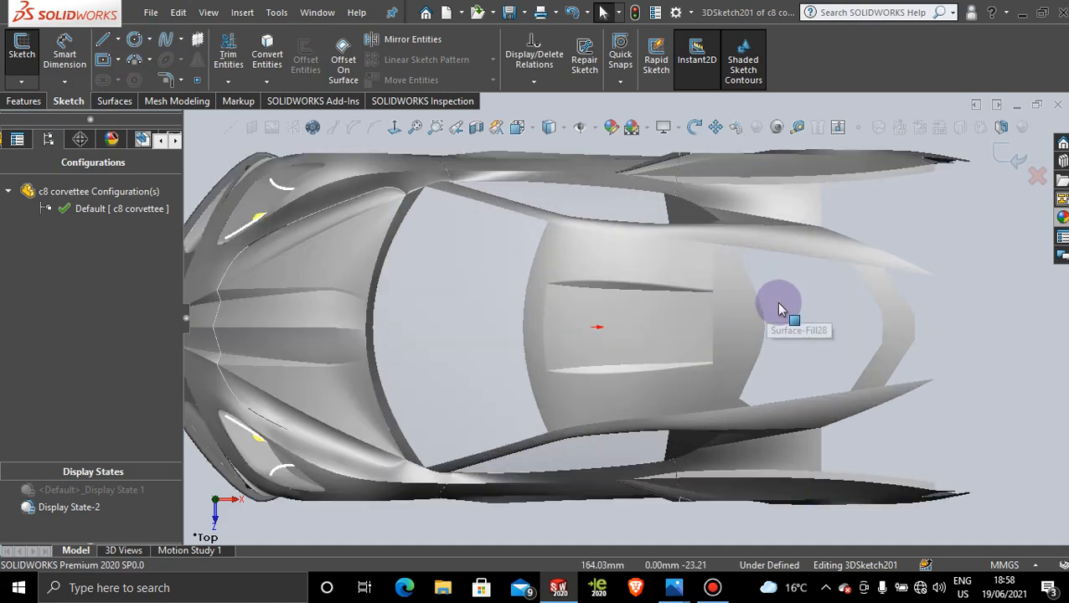
{"action": "scroll", "coordinate": [779, 310], "scroll_direction": "down", "scroll_amount": 5}
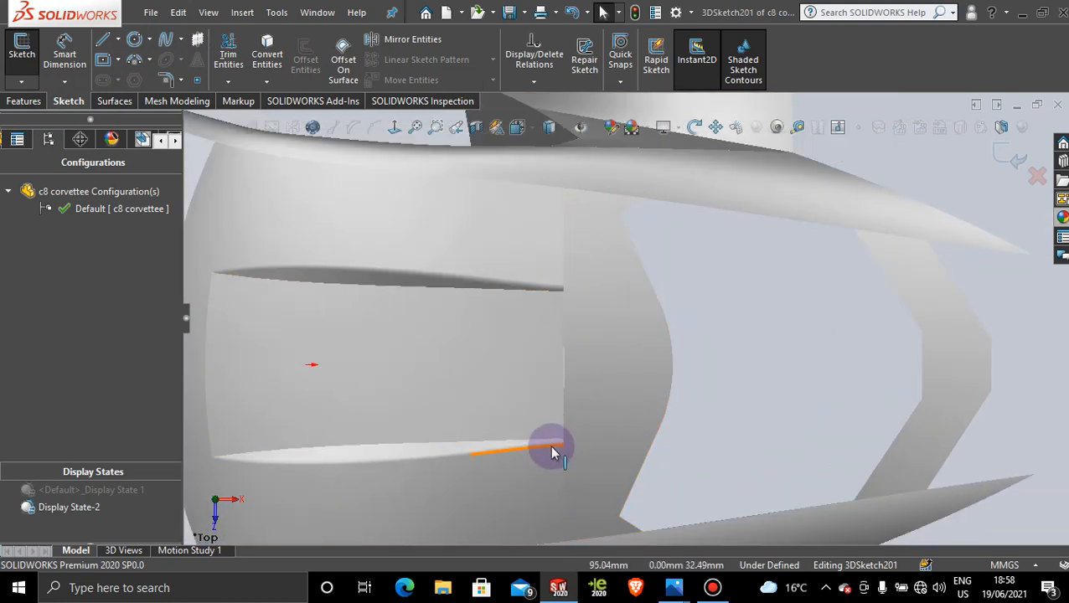
{"action": "left_click", "coordinate": [267, 59]}
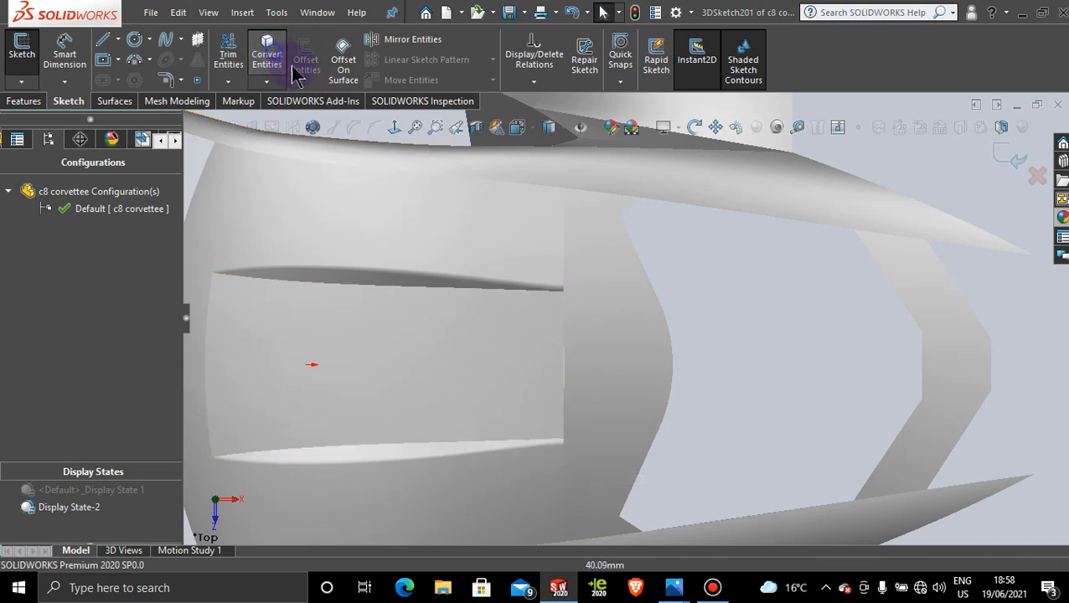
{"action": "left_click", "coordinate": [556, 453]}
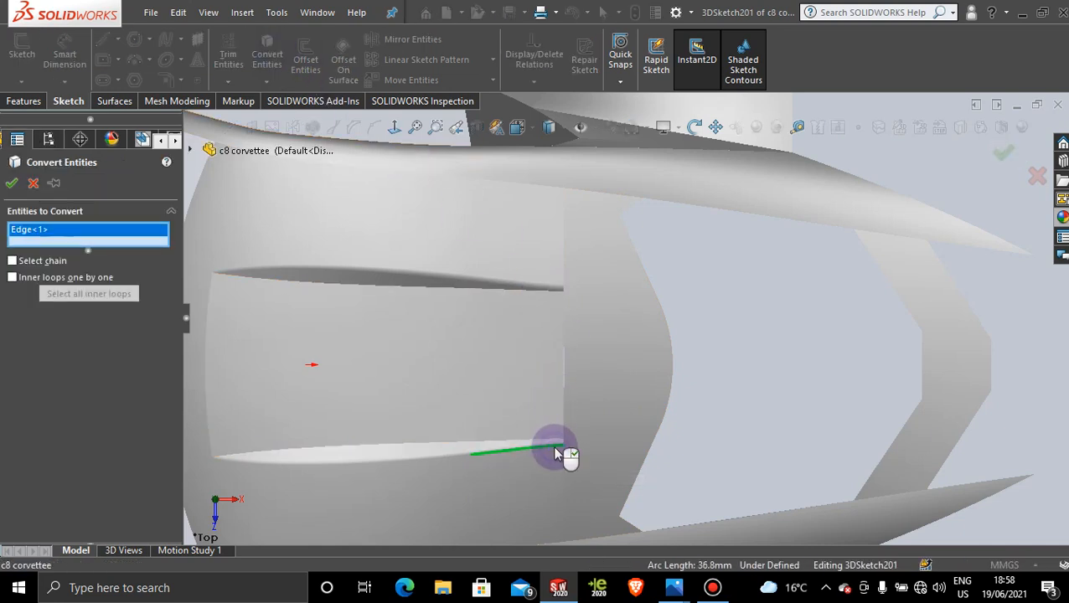
{"action": "left_click", "coordinate": [558, 288]}
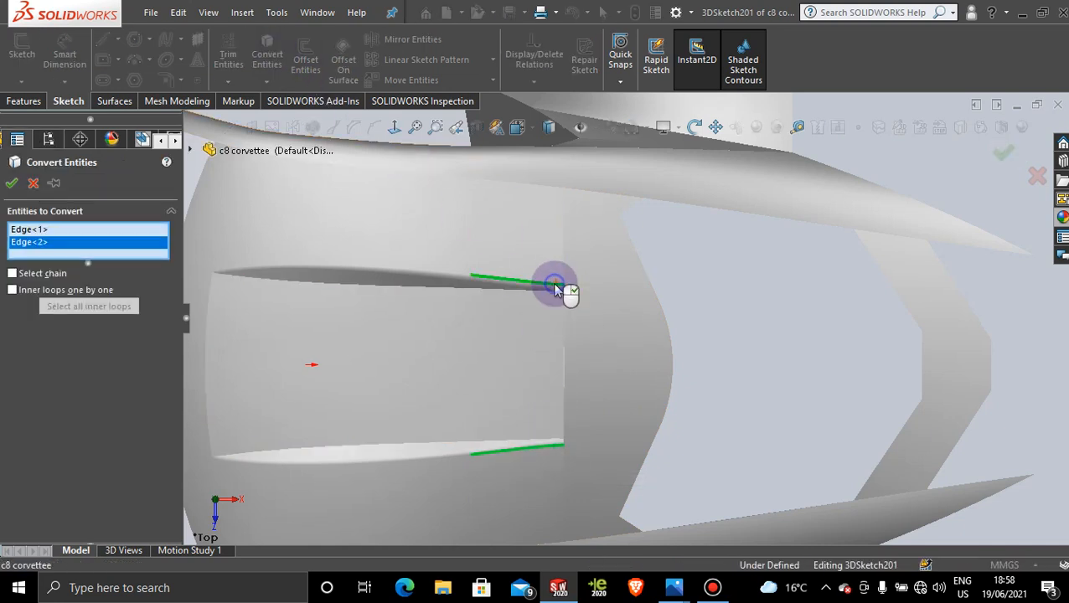
{"action": "left_click", "coordinate": [12, 183]}
{"action": "left_click_drag", "start_coordinate": [564, 285], "coordinate": [722, 290]}
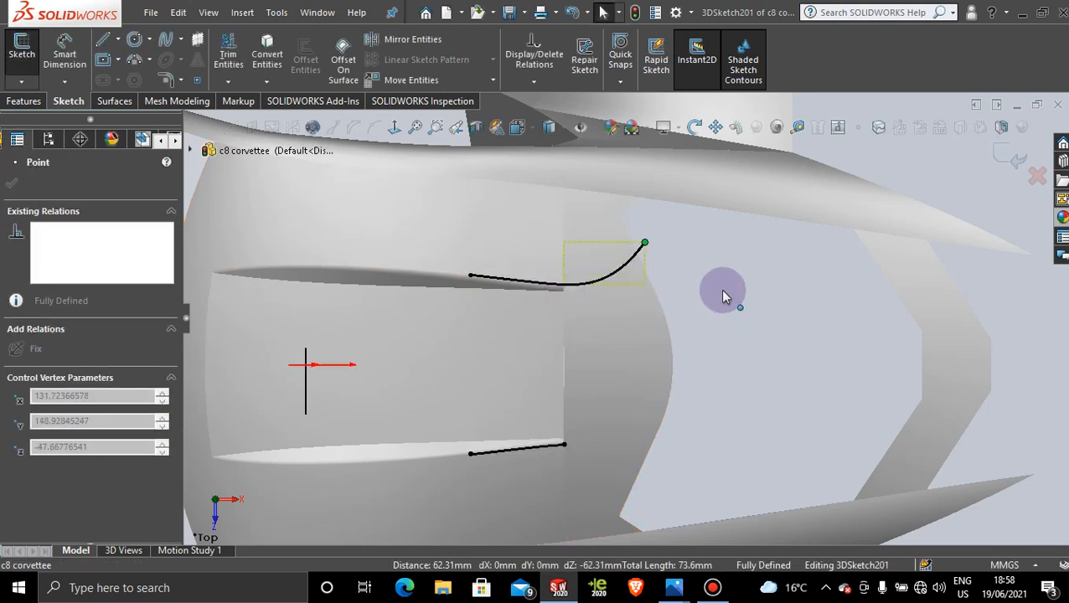
{"action": "key", "text": "ctrl+z"}
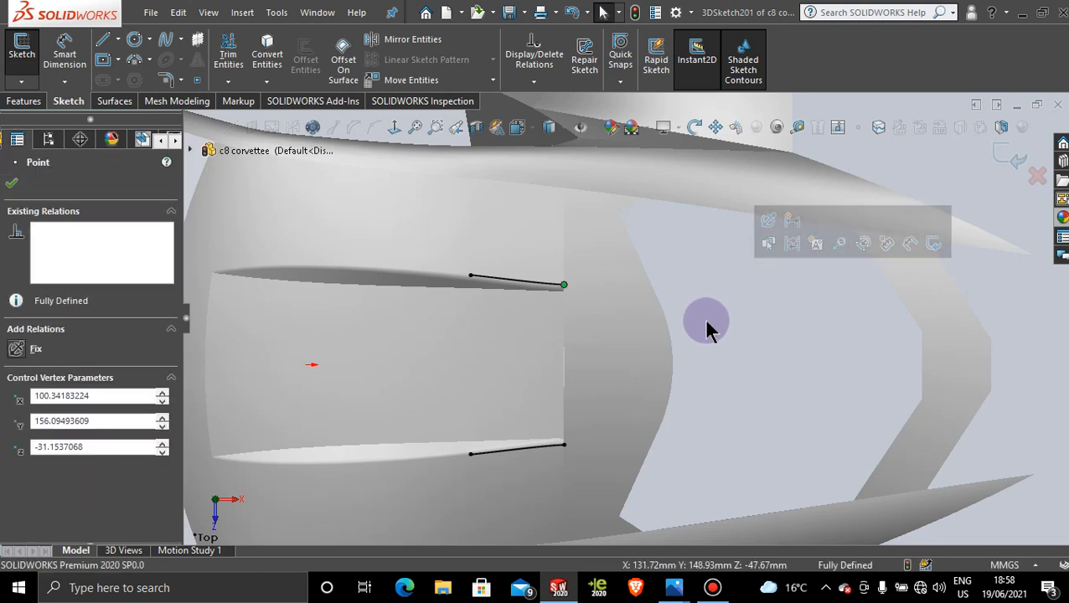
Draw a spline about 67 mm long from the rear end of the negative-Z ridge's converted edge toward the car's rear, and select it.
{"action": "scroll", "coordinate": [707, 322], "scroll_direction": "up", "scroll_amount": 2}
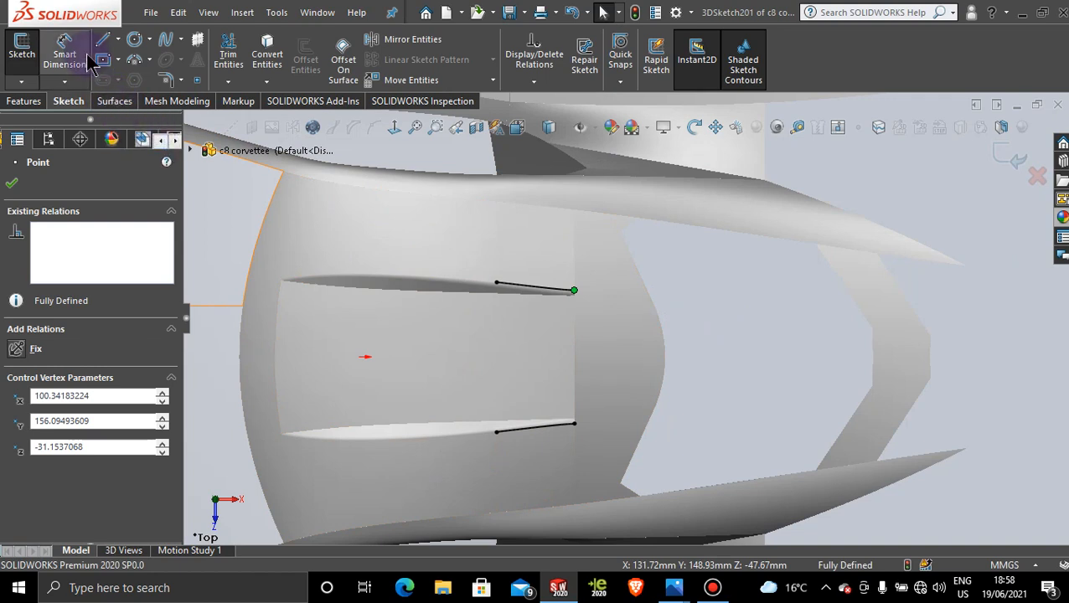
{"action": "left_click", "coordinate": [165, 39]}
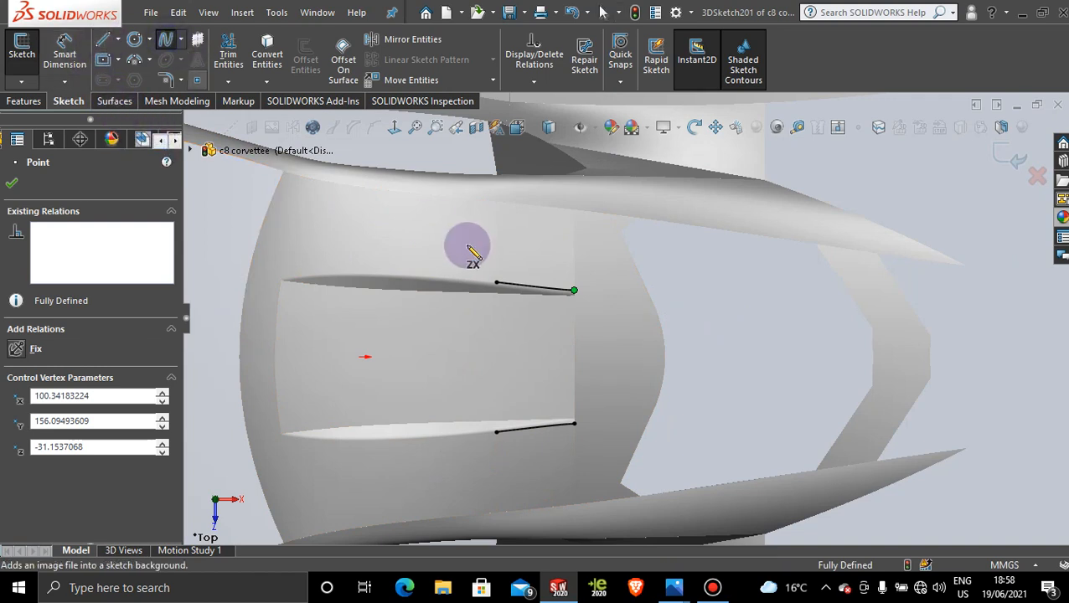
{"action": "left_click", "coordinate": [574, 290]}
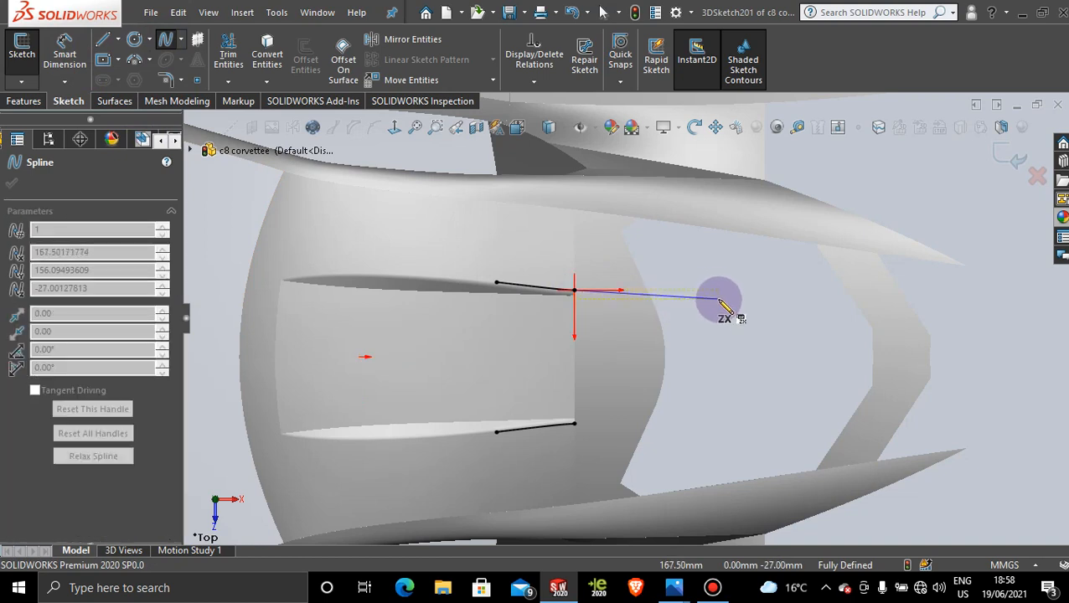
{"action": "left_click", "coordinate": [718, 299]}
{"action": "key", "text": "Escape"}
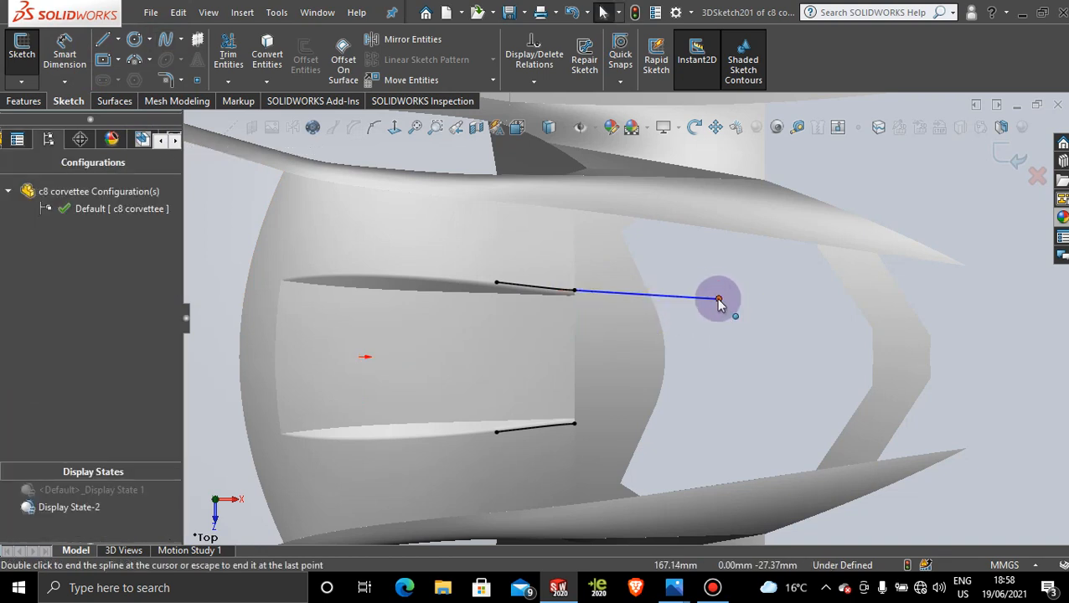
{"action": "left_click", "coordinate": [614, 295]}
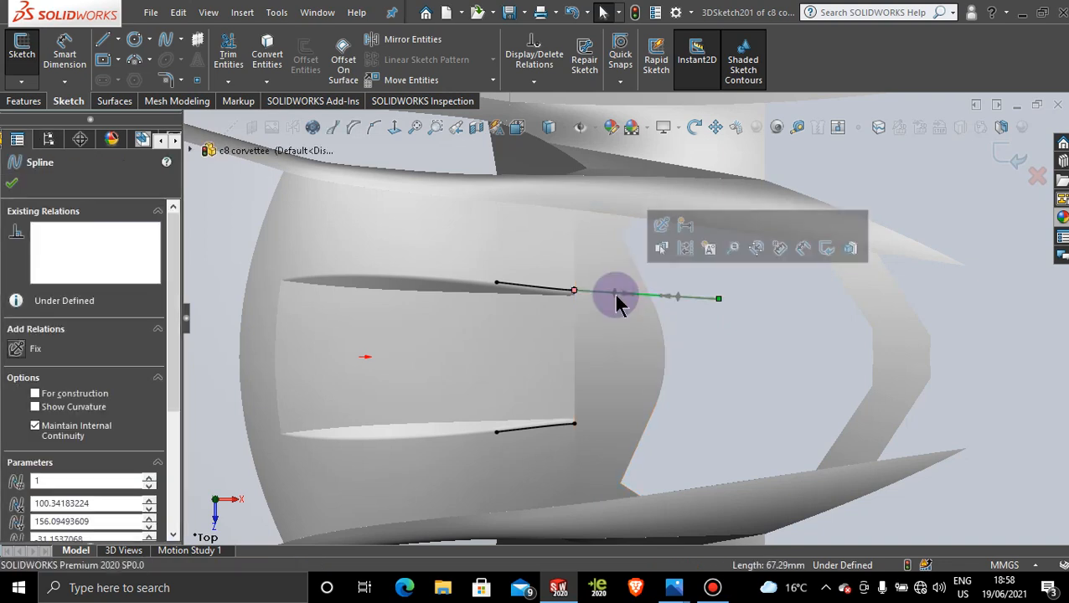
Make the new spline tangent to the converted ridge edge and move its rear endpoint to about X 169, Z -29.5 mm.
{"action": "left_click", "coordinate": [550, 294], "text": "ctrl"}
{"action": "left_click", "coordinate": [594, 219]}
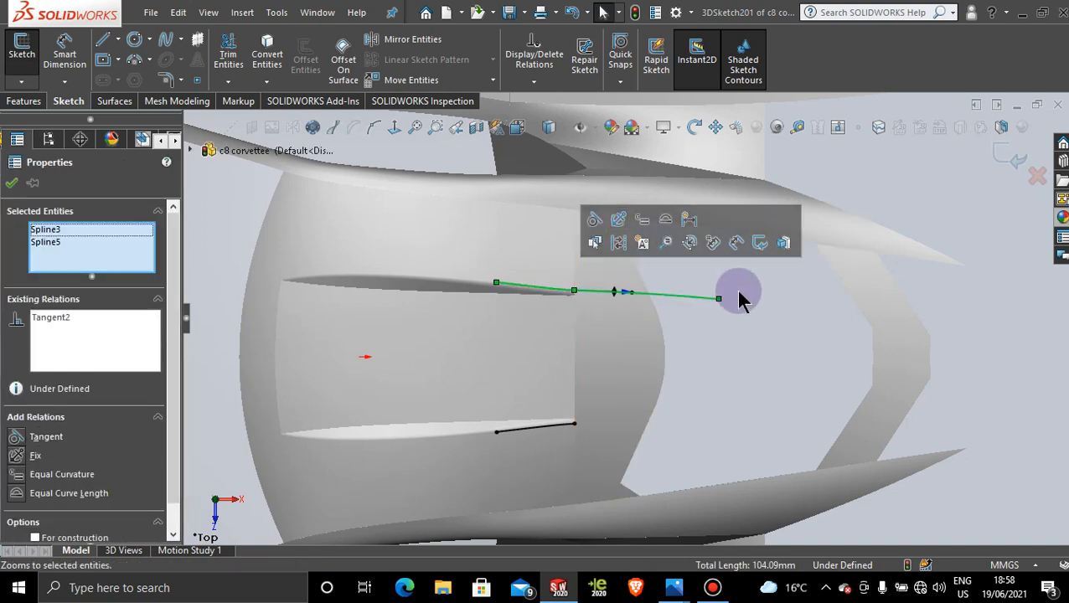
{"action": "left_click", "coordinate": [771, 299]}
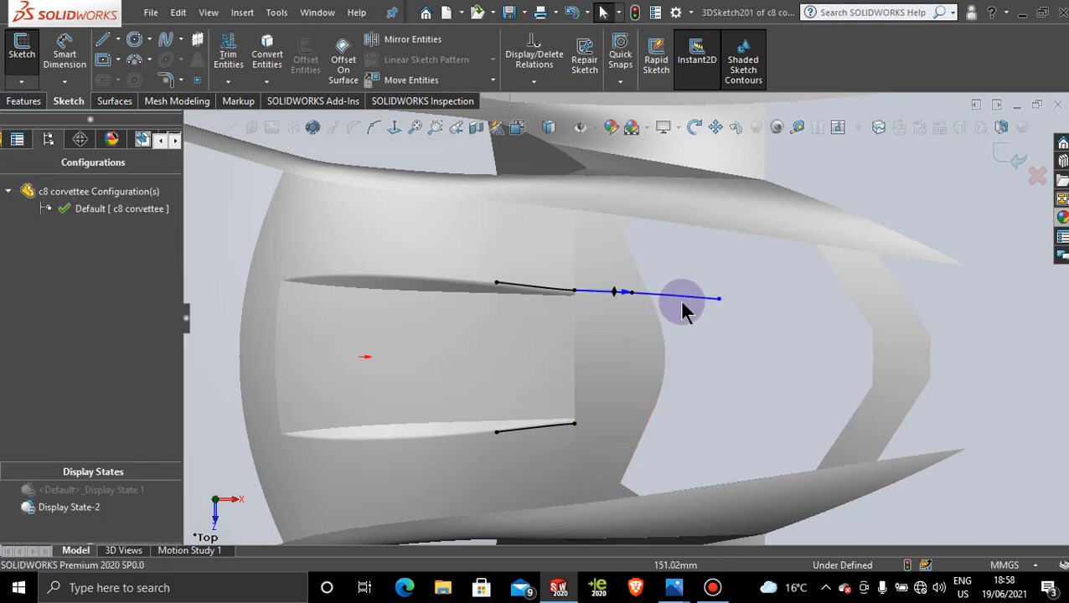
{"action": "scroll", "coordinate": [683, 306], "scroll_direction": "down", "scroll_amount": 3}
{"action": "left_click_drag", "start_coordinate": [739, 303], "coordinate": [743, 293]}
{"action": "scroll", "coordinate": [742, 325], "scroll_direction": "up", "scroll_amount": 4}
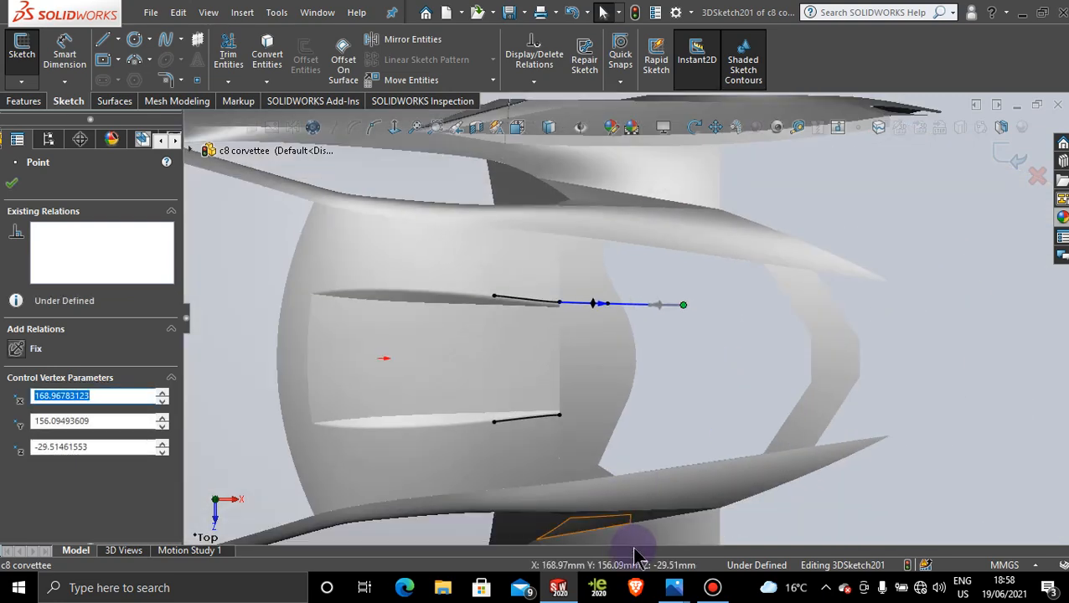
Check the Corvette top-view picture in Photos, and undo the endpoint move, the tangent relation and the spline in SOLIDWORKS.
{"action": "mouse_move", "coordinate": [688, 590]}
{"action": "left_click", "coordinate": [704, 513]}
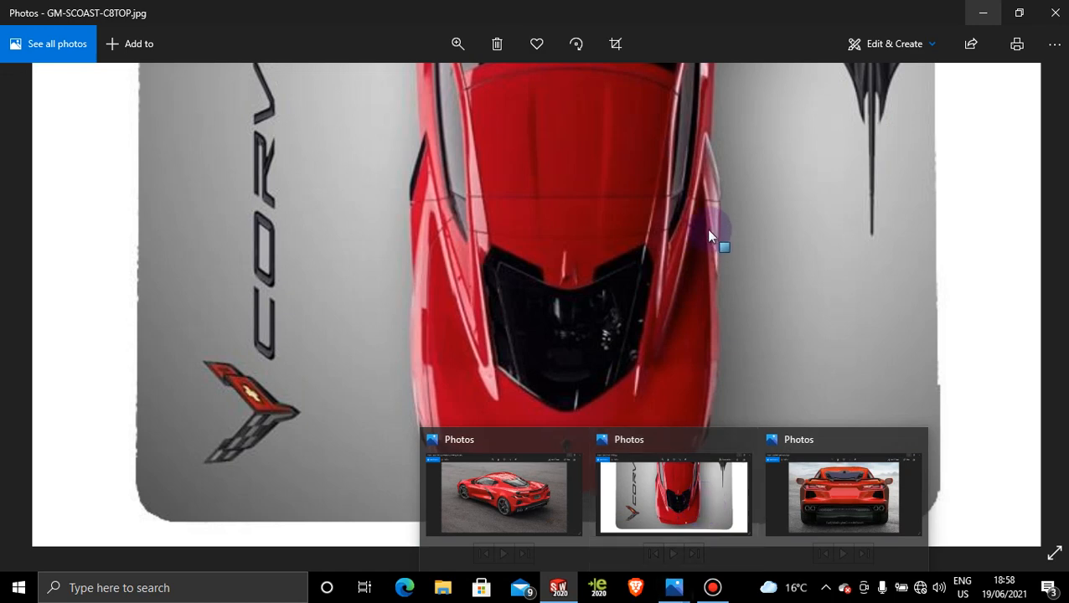
{"action": "scroll", "coordinate": [647, 339], "scroll_direction": "down", "scroll_amount": 2}
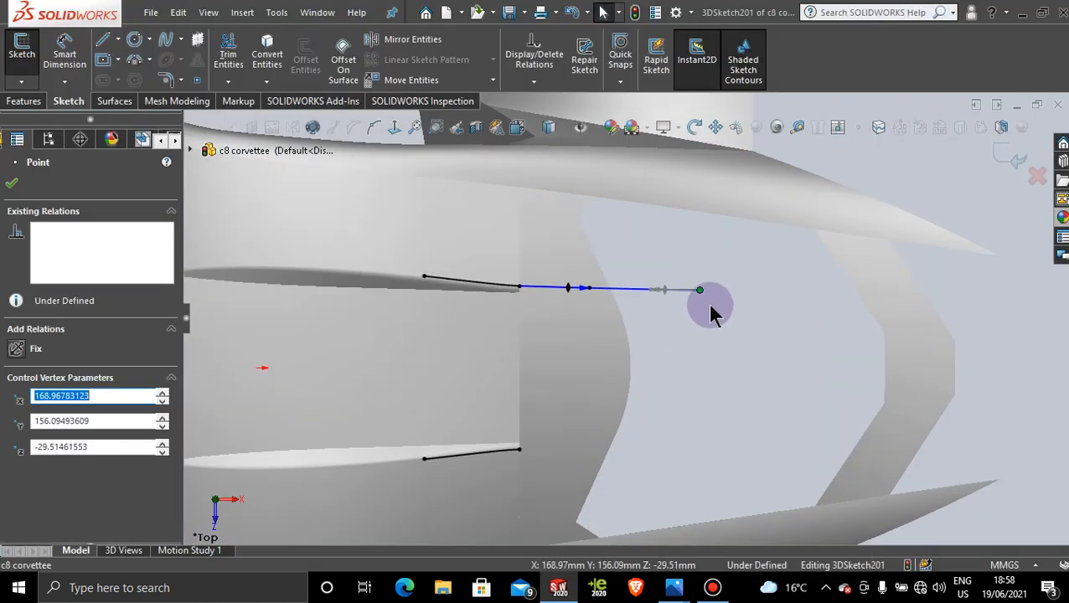
{"action": "key", "text": "ctrl+z"}
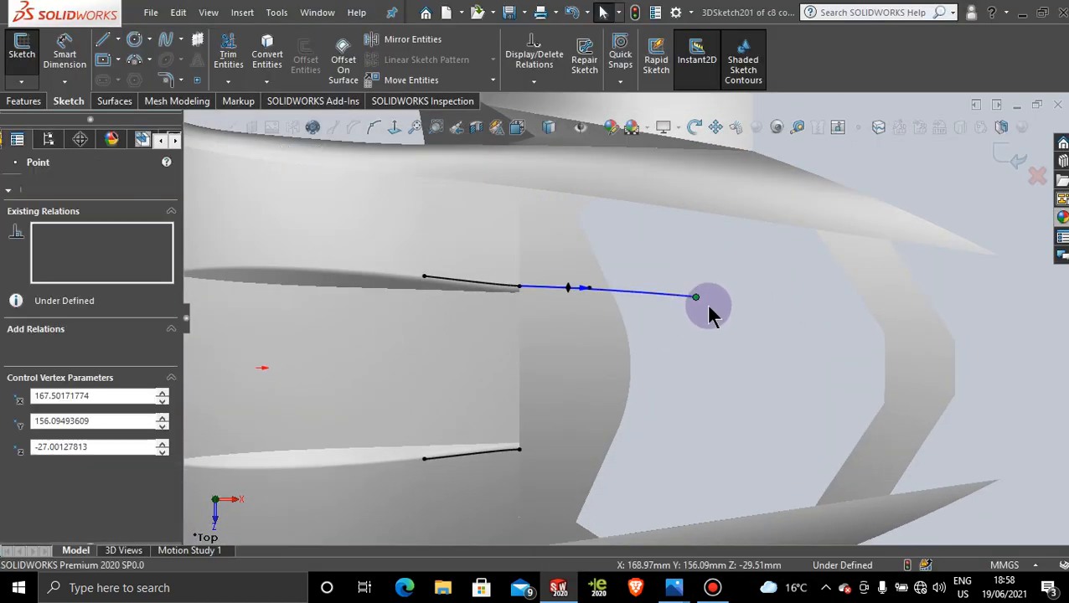
{"action": "key", "text": "ctrl+z"}
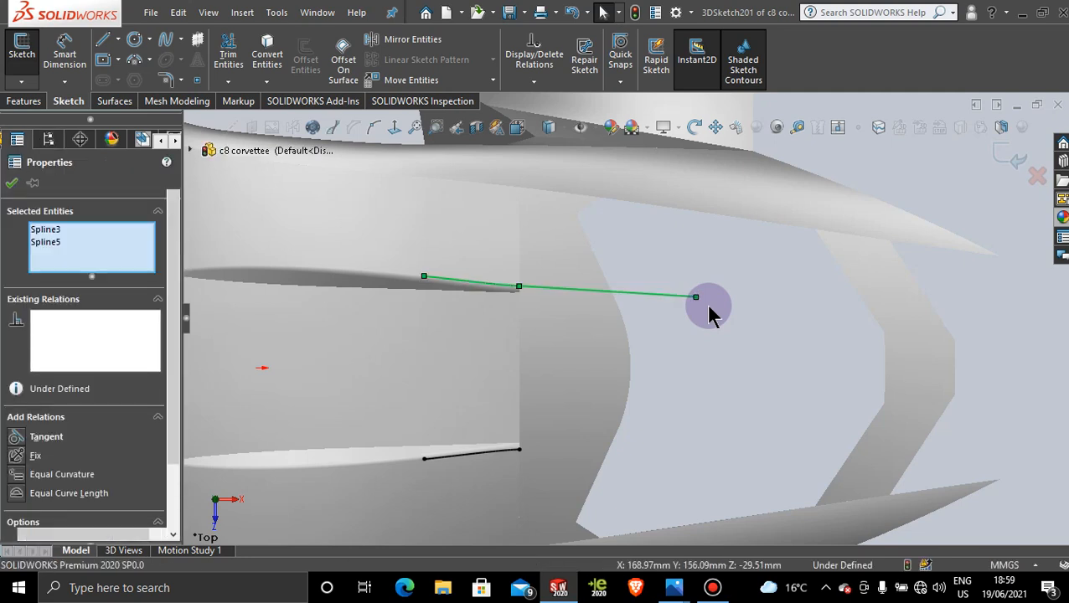
{"action": "key", "text": "ctrl+z"}
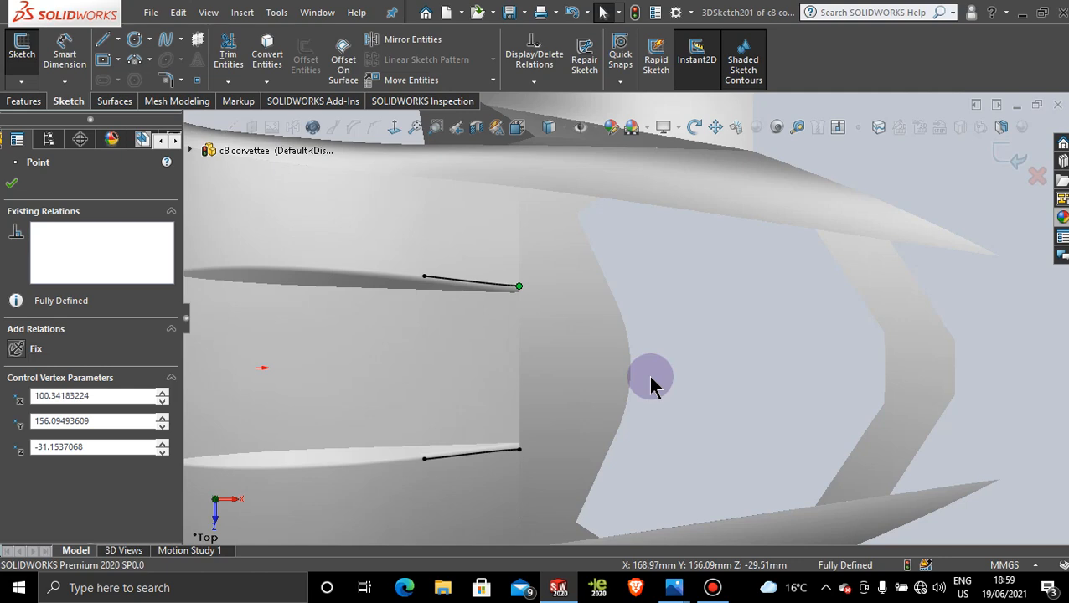
Exit the 3D sketch with the two converted ridge edges and delete that sketch.
{"action": "scroll", "coordinate": [652, 378], "scroll_direction": "up", "scroll_amount": 4}
{"action": "left_click", "coordinate": [736, 315]}
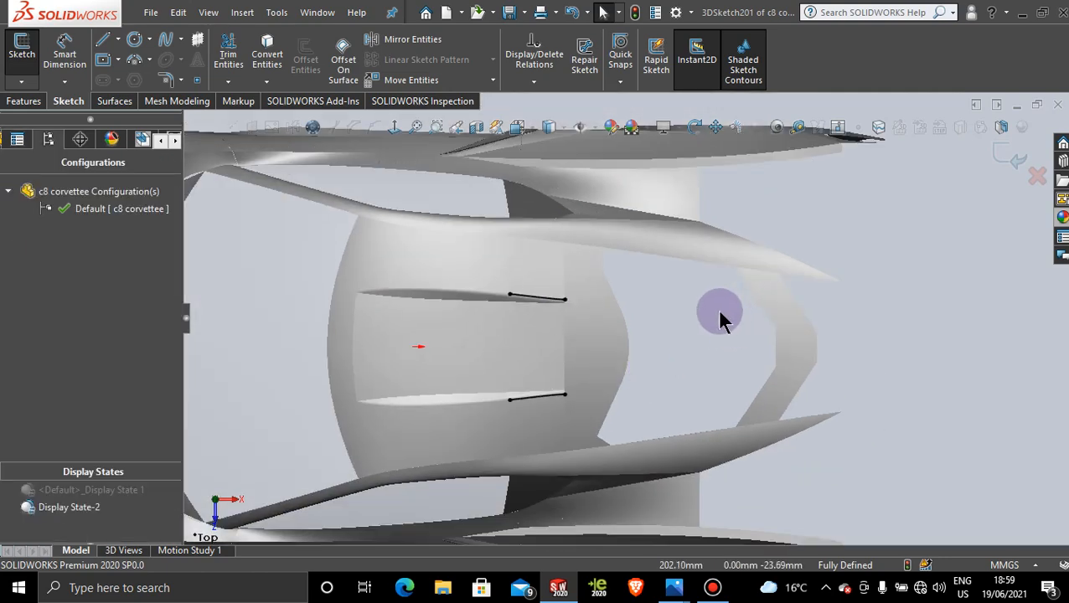
{"action": "left_click", "coordinate": [160, 141]}
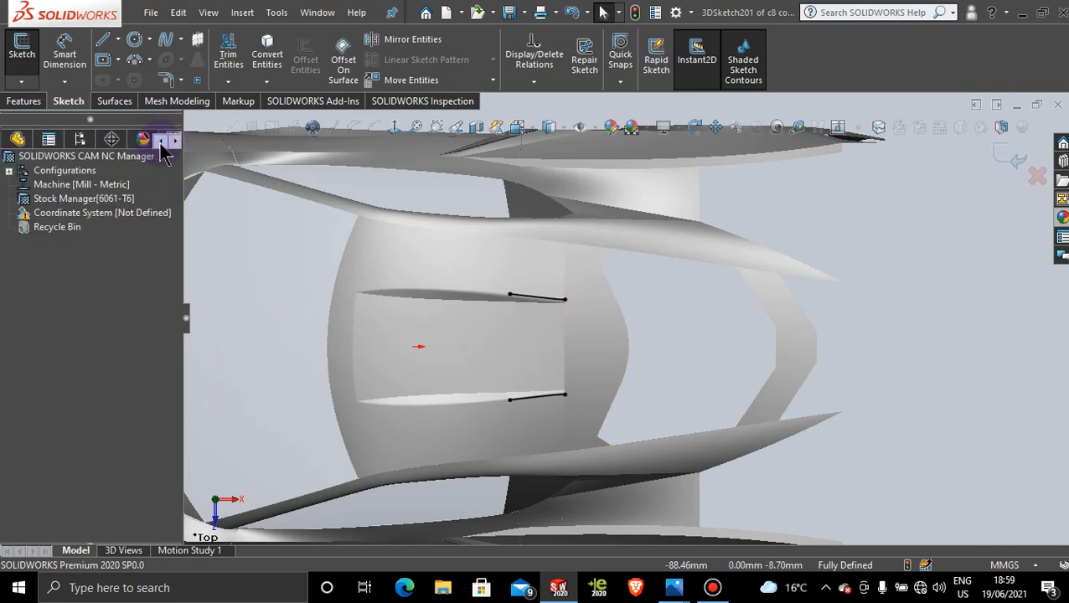
{"action": "left_click", "coordinate": [18, 140]}
{"action": "scroll", "coordinate": [100, 434], "scroll_direction": "up", "scroll_amount": 1}
{"action": "scroll", "coordinate": [91, 455], "scroll_direction": "down", "scroll_amount": 1}
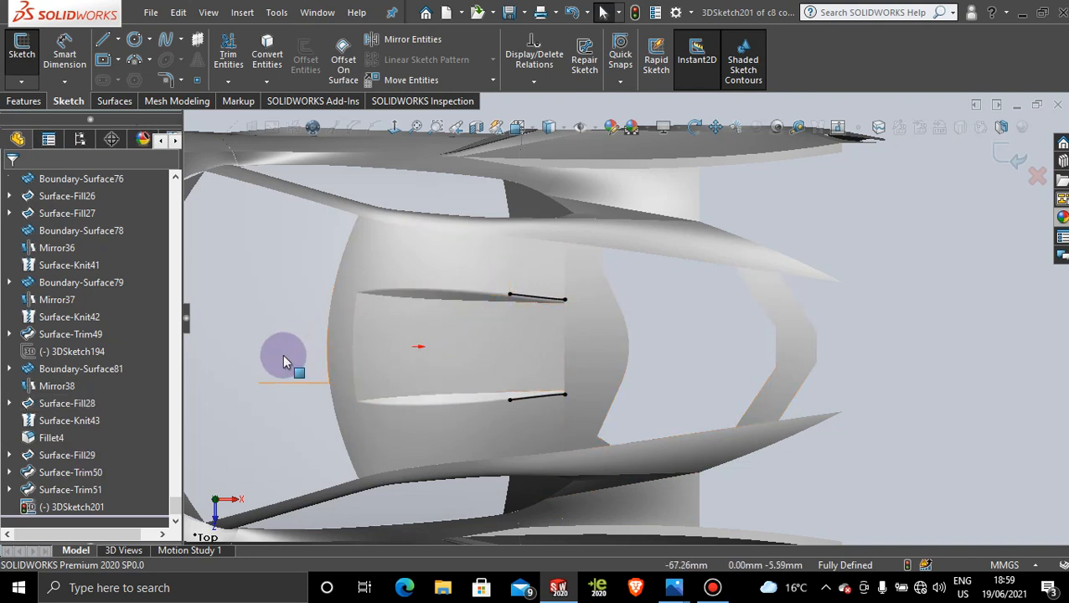
{"action": "right_click", "coordinate": [49, 438]}
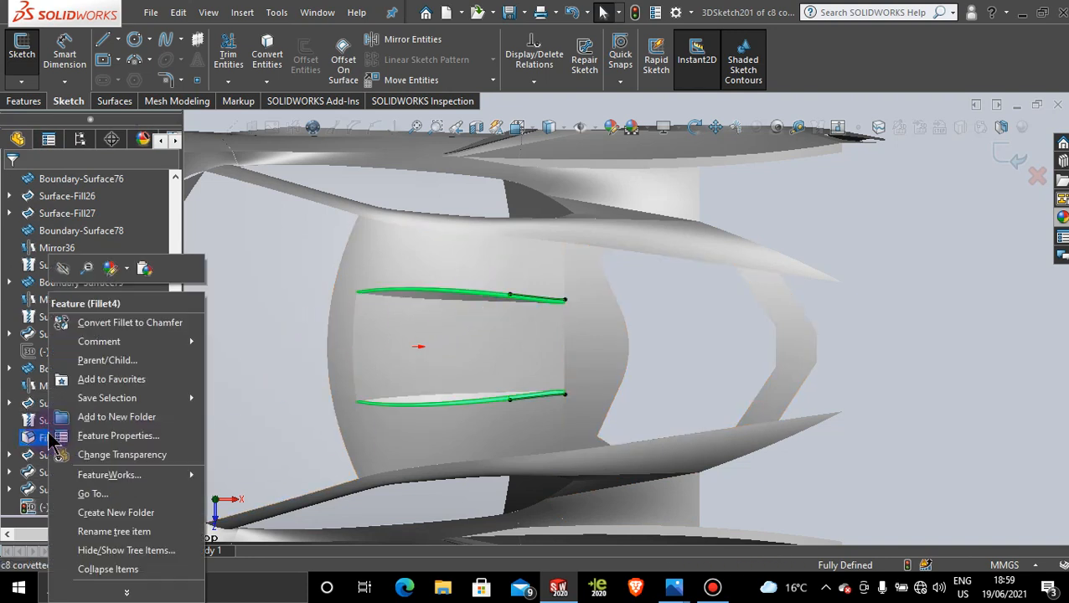
{"action": "left_click", "coordinate": [1003, 158]}
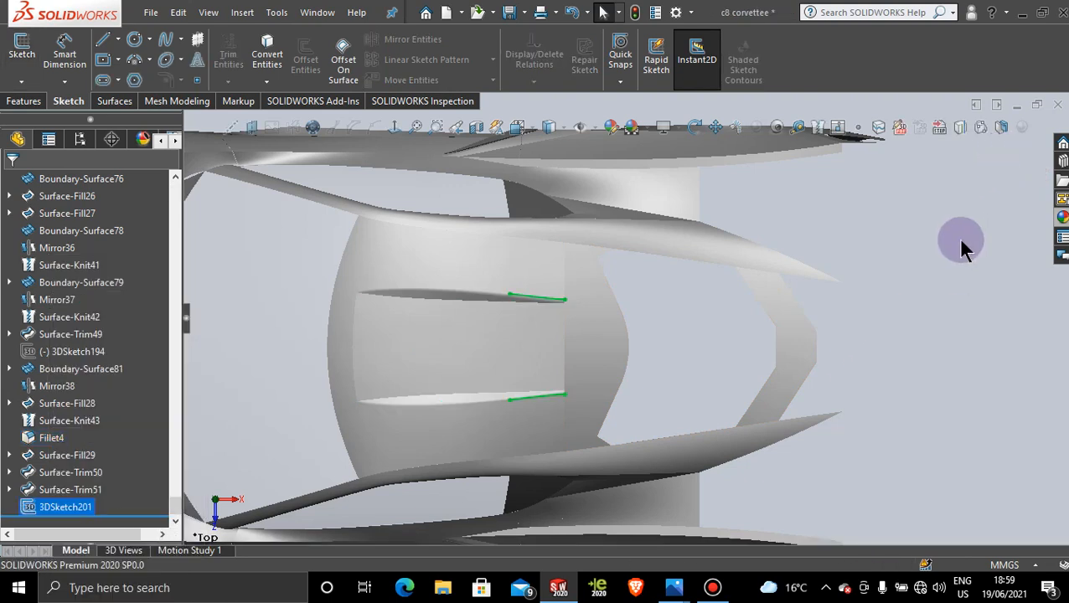
{"action": "right_click", "coordinate": [552, 299]}
{"action": "left_click", "coordinate": [605, 501]}
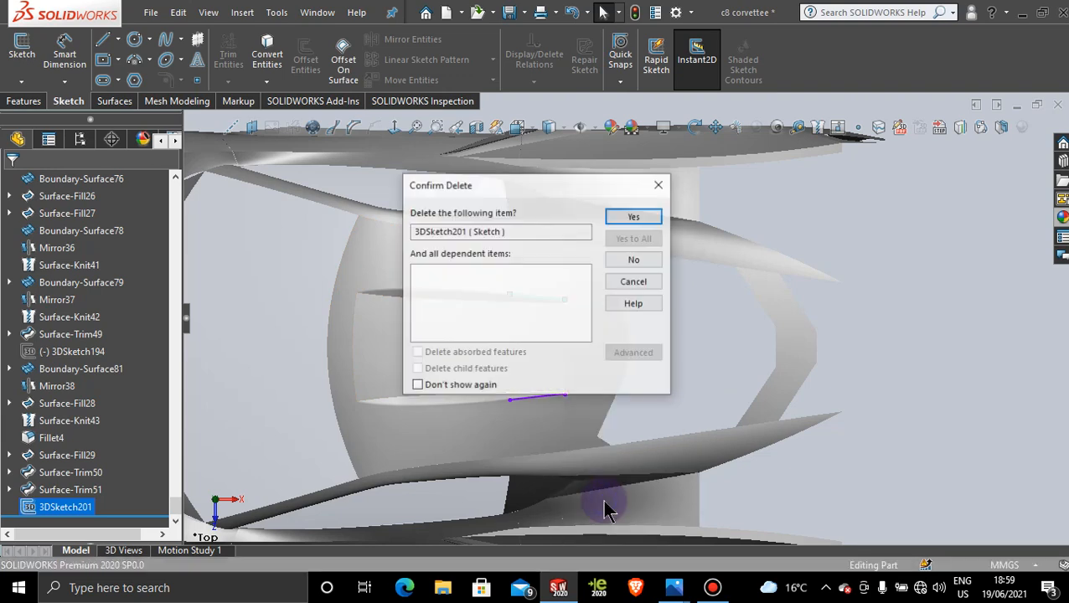
{"action": "left_click", "coordinate": [650, 220]}
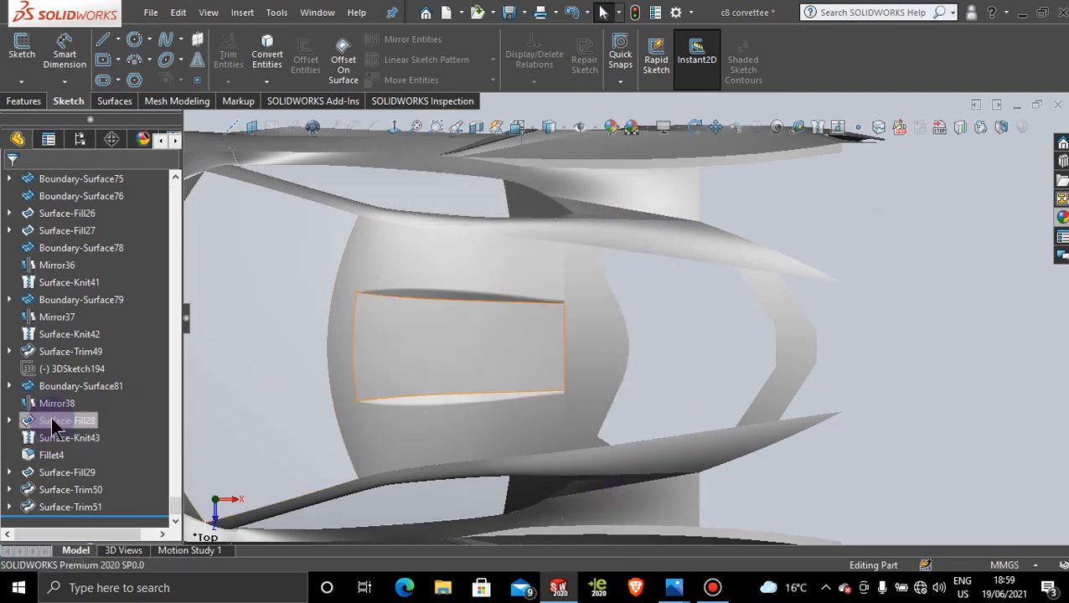
Delete the Fillet4 feature from the two roof ridges.
{"action": "right_click", "coordinate": [62, 456]}
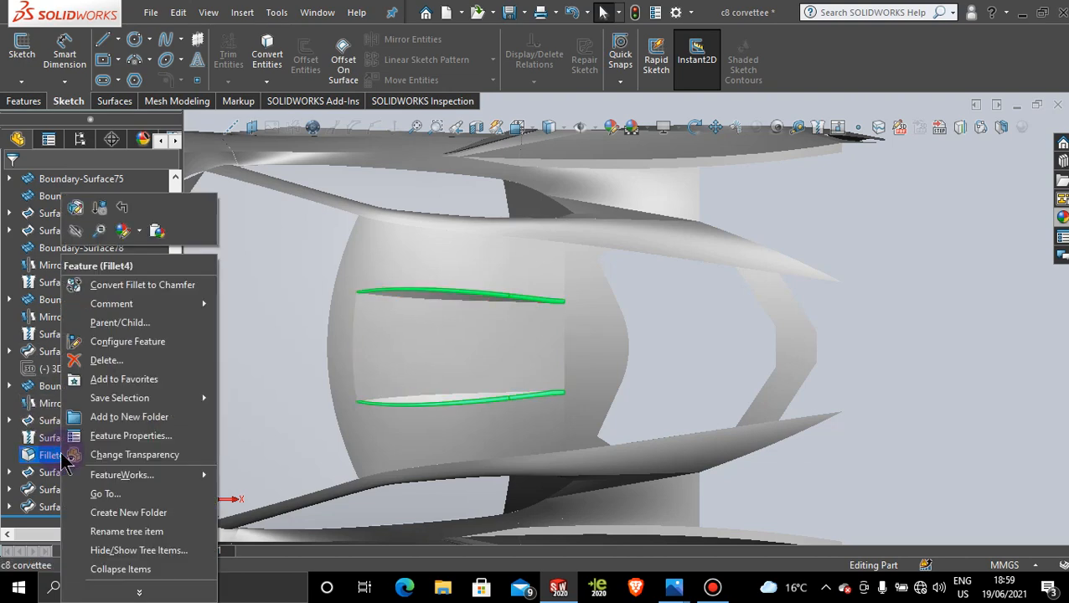
{"action": "left_click", "coordinate": [107, 360]}
{"action": "left_click", "coordinate": [630, 218]}
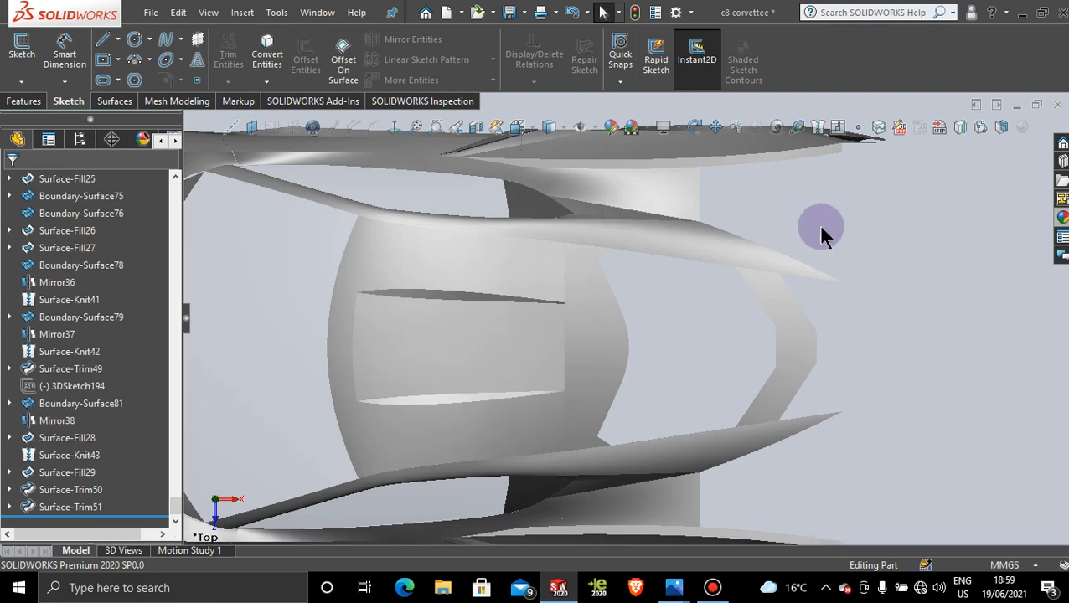
Start a 3D sketch and convert the unfilleted rear edge segments of both roof ridges into it.
{"action": "scroll", "coordinate": [570, 362], "scroll_direction": "down", "scroll_amount": 5}
{"action": "middle_click_drag", "start_coordinate": [538, 368], "coordinate": [546, 332]}
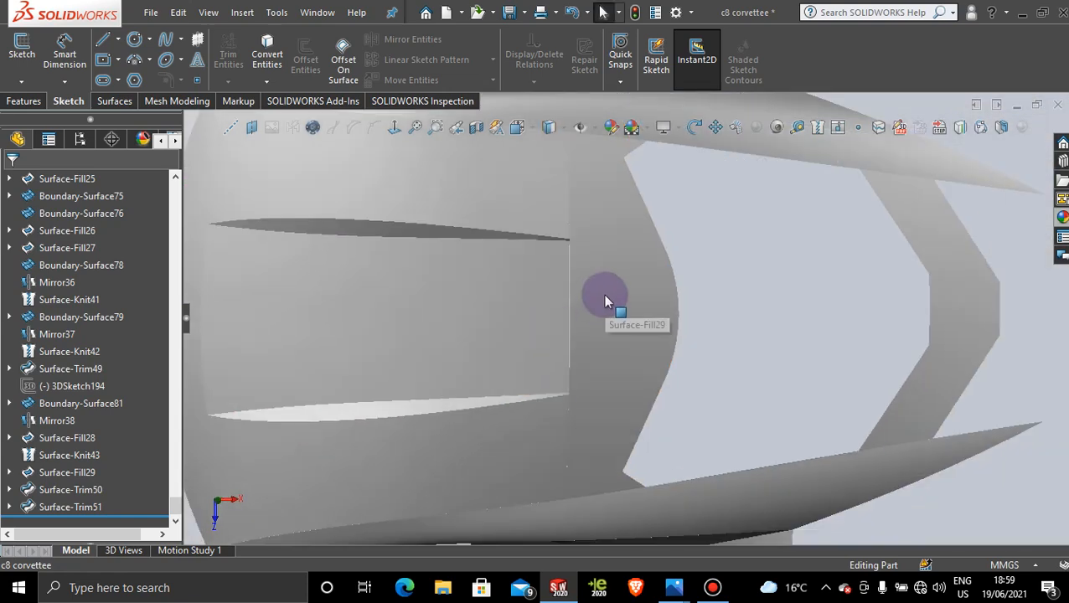
{"action": "left_click", "coordinate": [607, 300]}
{"action": "left_click", "coordinate": [21, 81]}
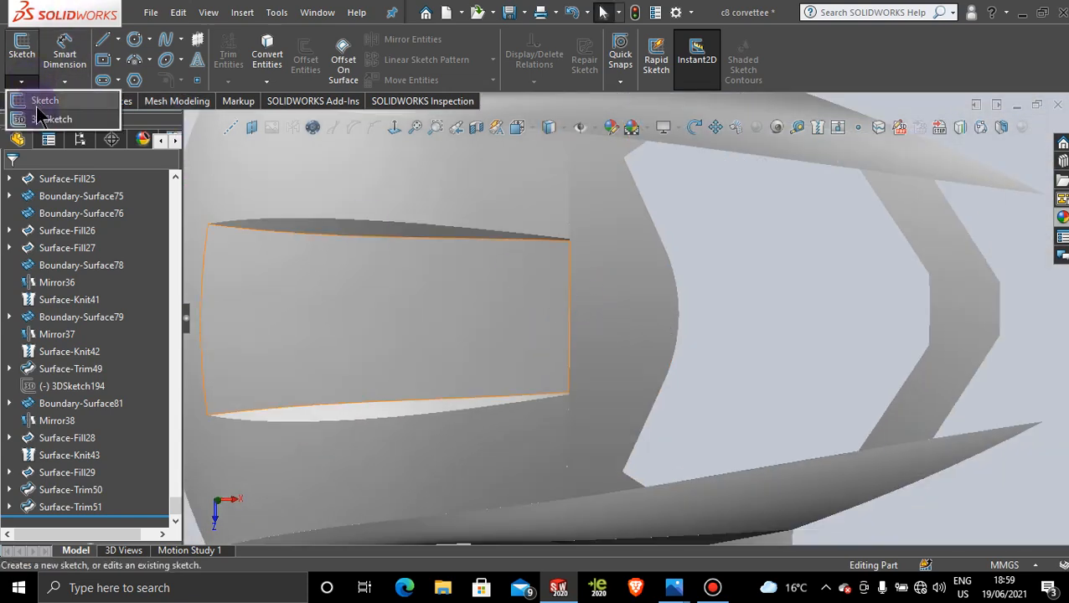
{"action": "left_click", "coordinate": [43, 119]}
{"action": "left_click", "coordinate": [269, 55]}
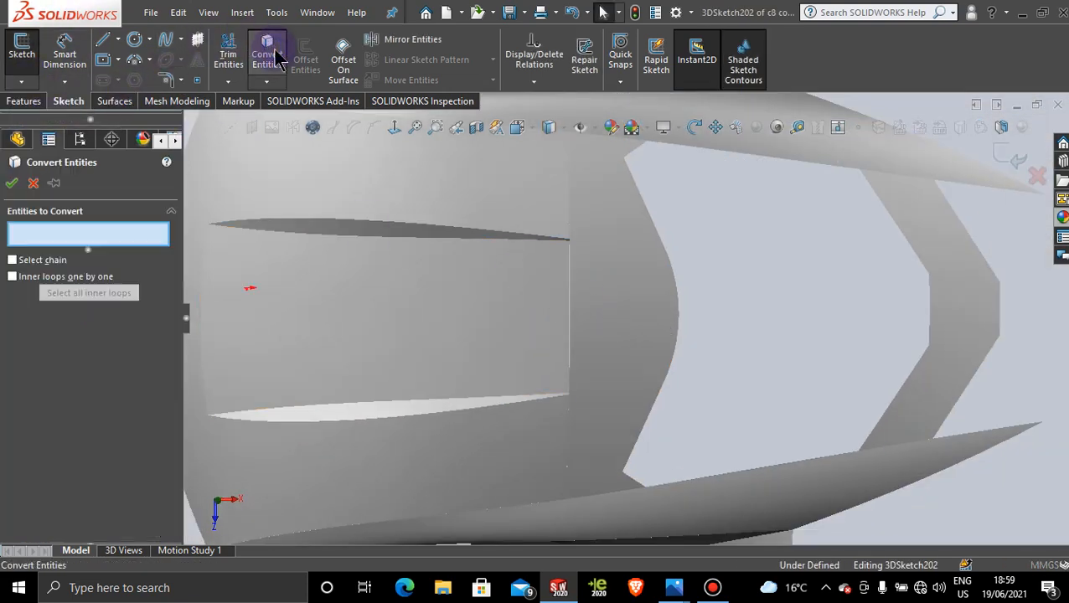
{"action": "left_click", "coordinate": [536, 240]}
{"action": "left_click", "coordinate": [531, 405]}
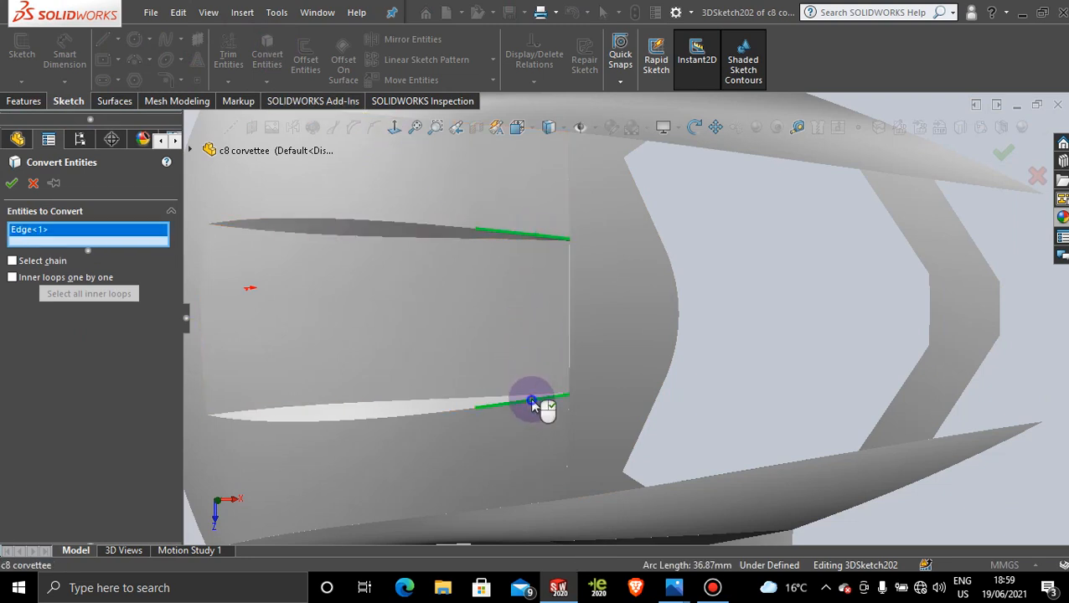
{"action": "left_click", "coordinate": [12, 185]}
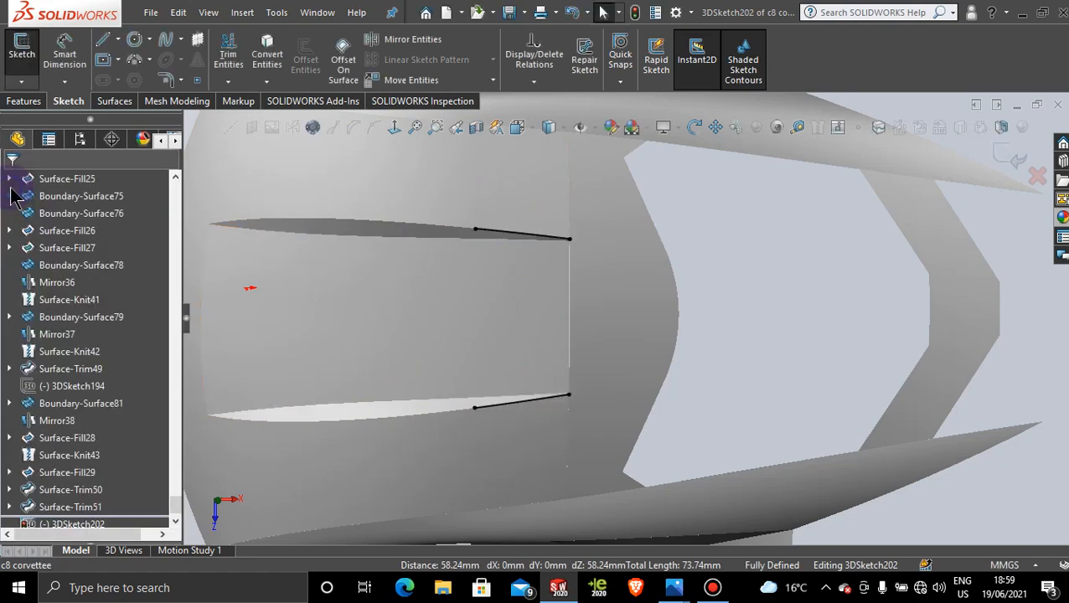
In the top view, stretch the converted edges' rear endpoints to about X 166.4, Z -19.7 mm and X 164.1, Z 19.8 mm.
{"action": "key", "text": "space"}
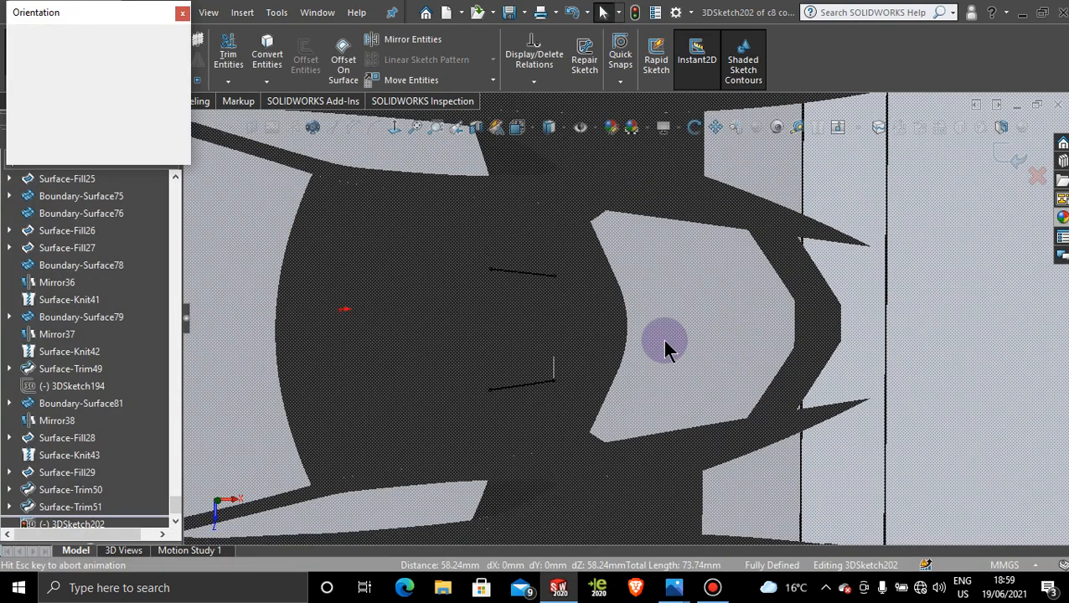
{"action": "left_click", "coordinate": [509, 326]}
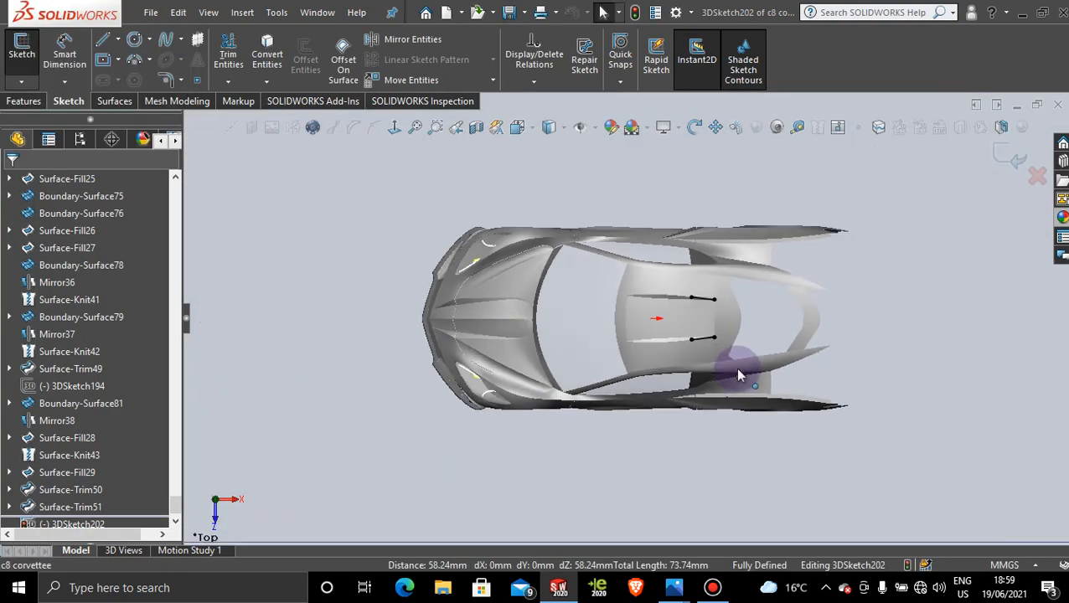
{"action": "scroll", "coordinate": [756, 328], "scroll_direction": "down", "scroll_amount": 5}
{"action": "scroll", "coordinate": [611, 299], "scroll_direction": "down", "scroll_amount": 2}
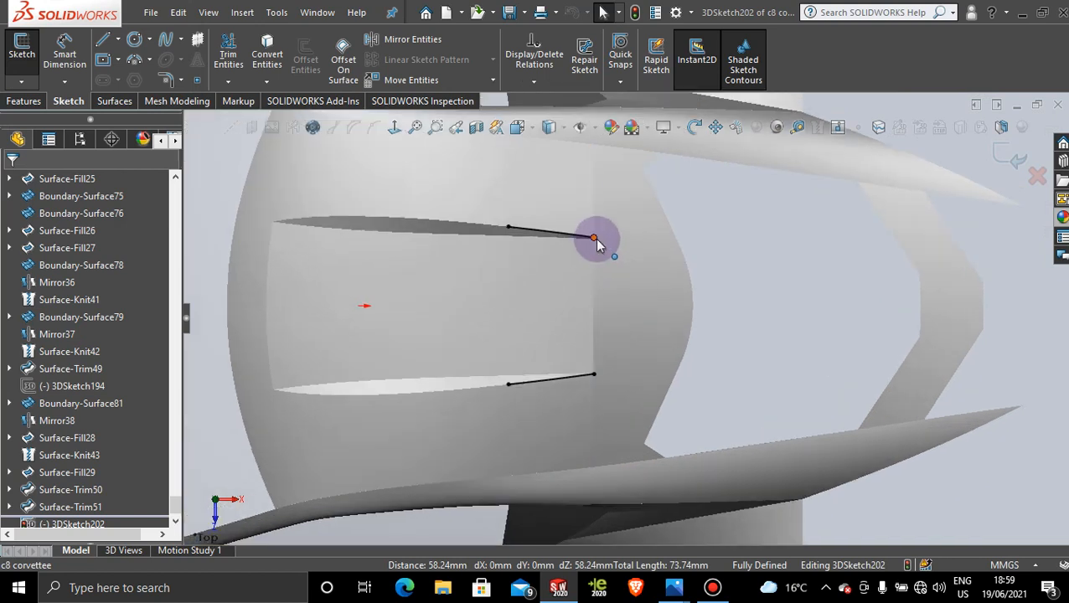
{"action": "left_click_drag", "start_coordinate": [595, 240], "coordinate": [751, 283]}
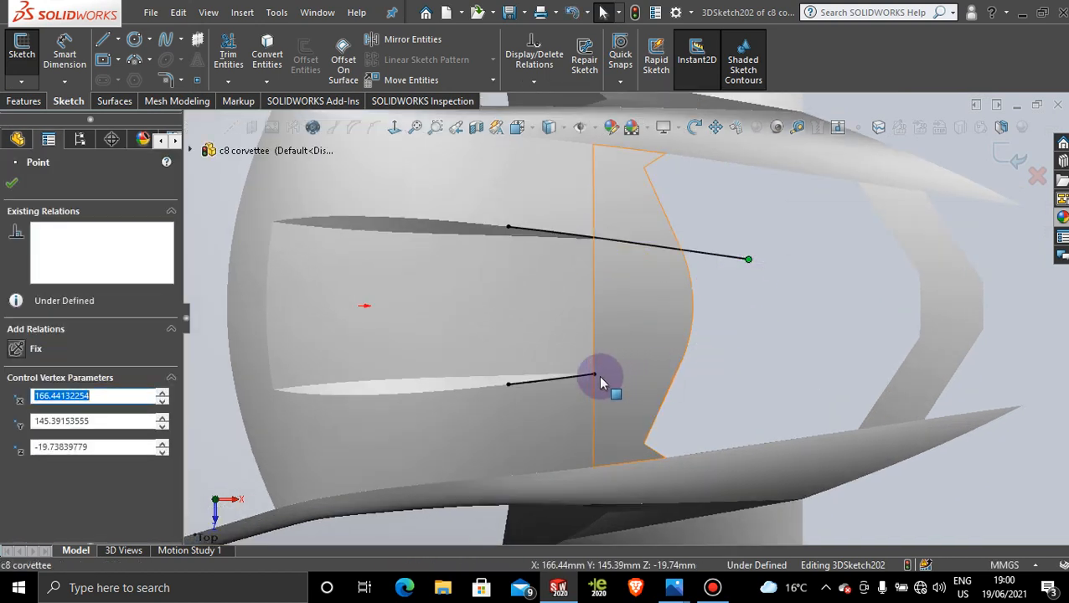
{"action": "left_click_drag", "start_coordinate": [599, 377], "coordinate": [748, 373]}
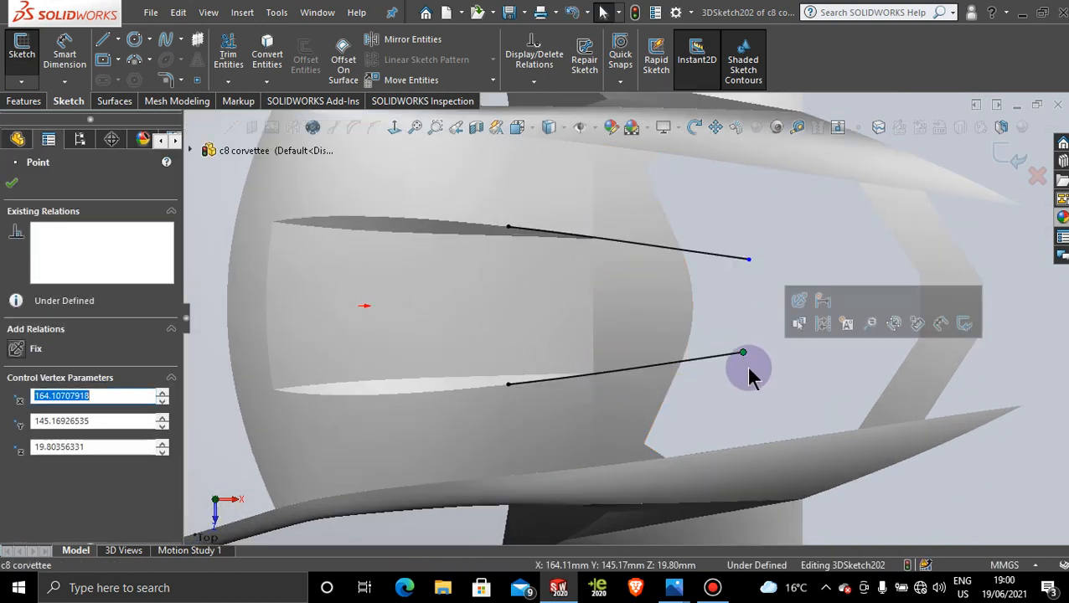
{"action": "scroll", "coordinate": [758, 296], "scroll_direction": "up", "scroll_amount": 3}
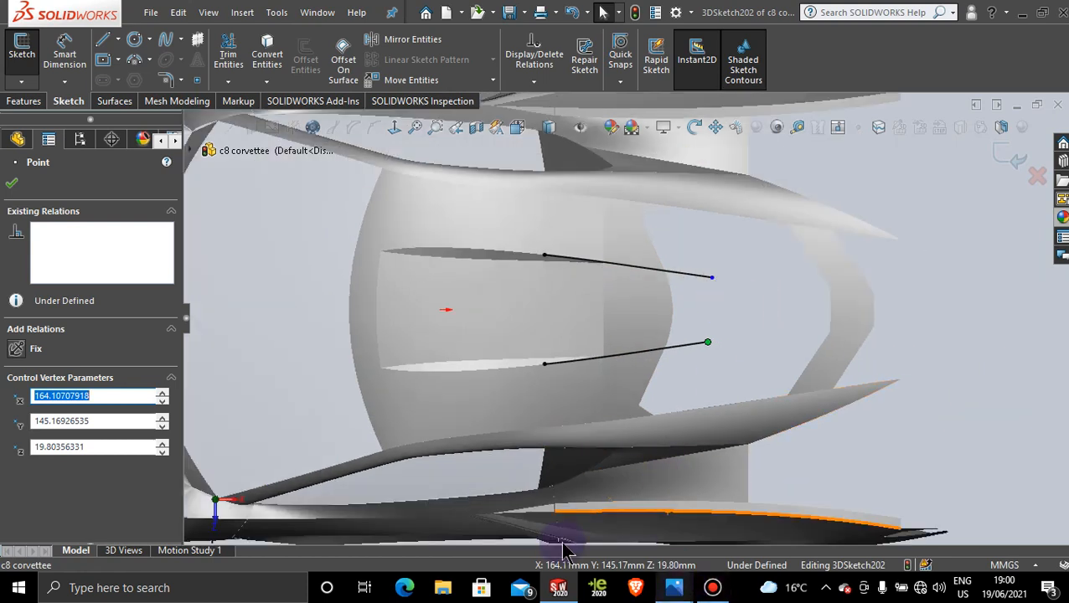
{"action": "left_click", "coordinate": [11, 186]}
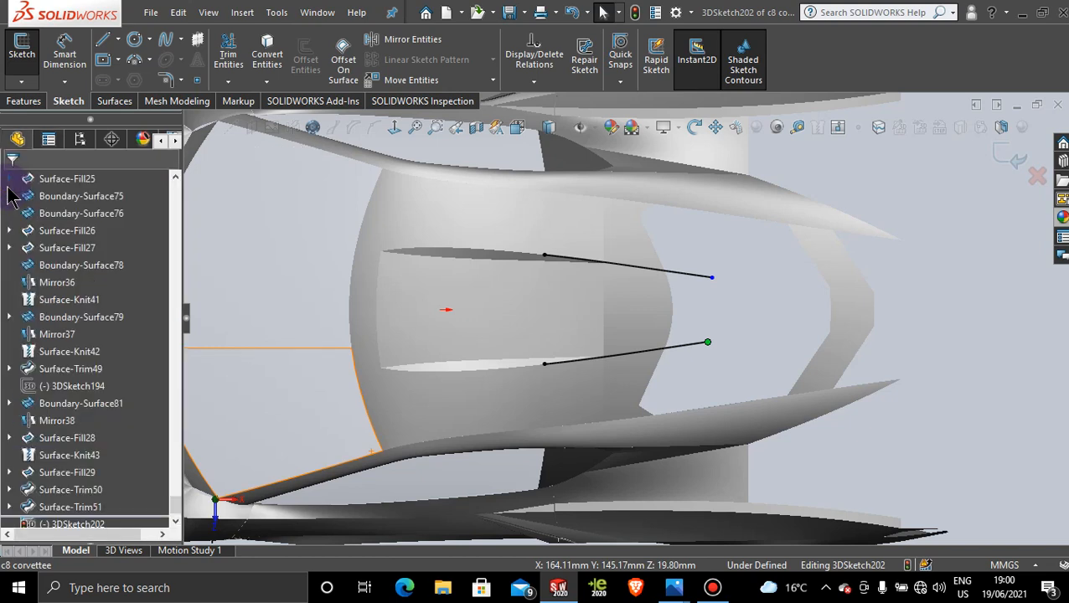
{"action": "left_click", "coordinate": [719, 244]}
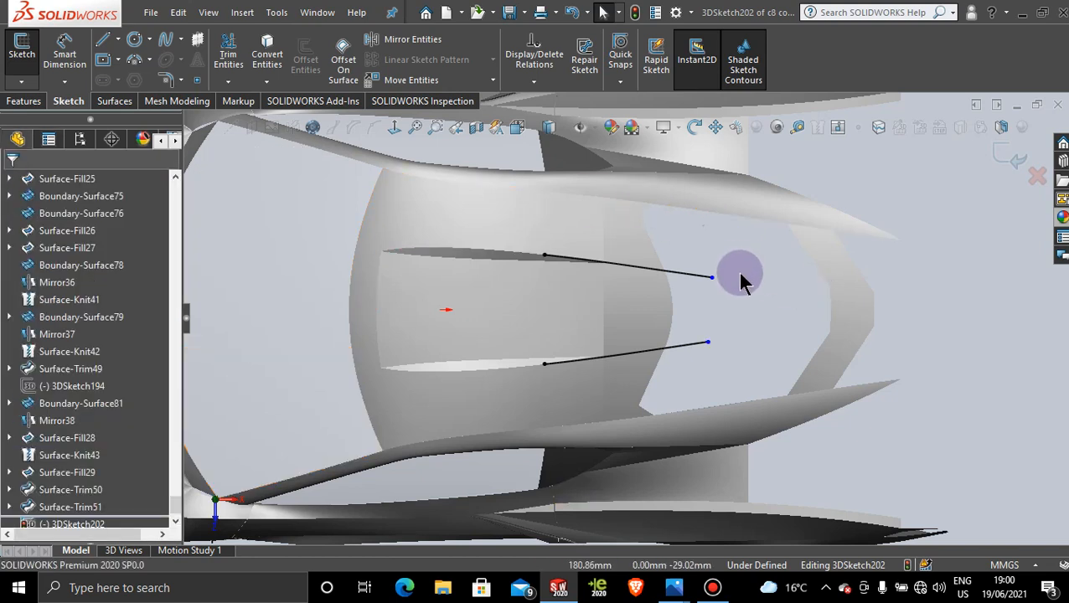
Activate Display State 1 and apply a see-through appearance to the surface ahead of the engine cover opening, exposing the reference picture.
{"action": "left_click", "coordinate": [115, 100]}
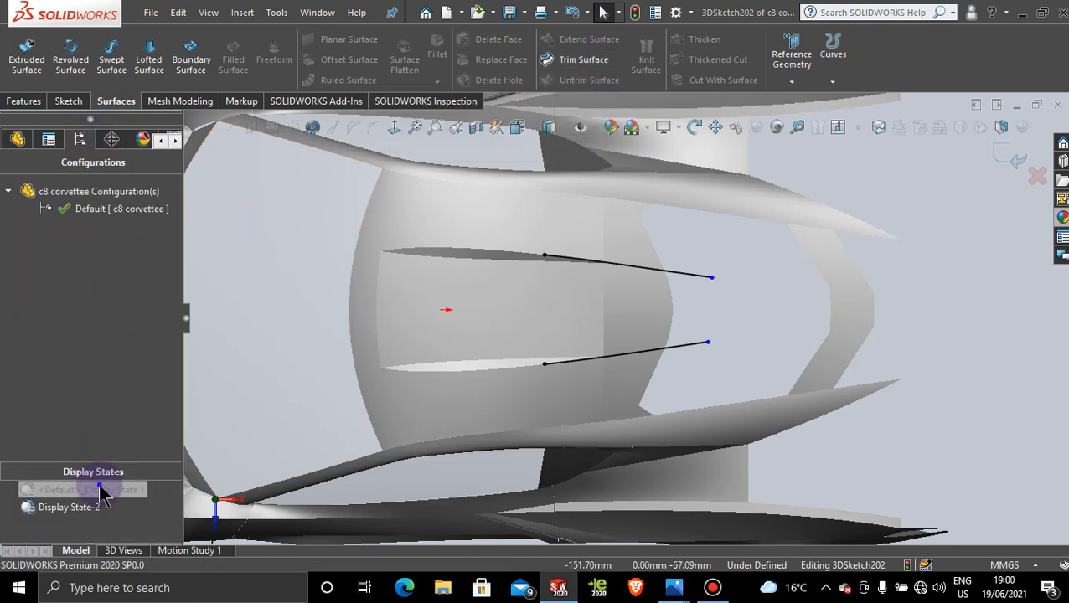
{"action": "double_click", "coordinate": [101, 490]}
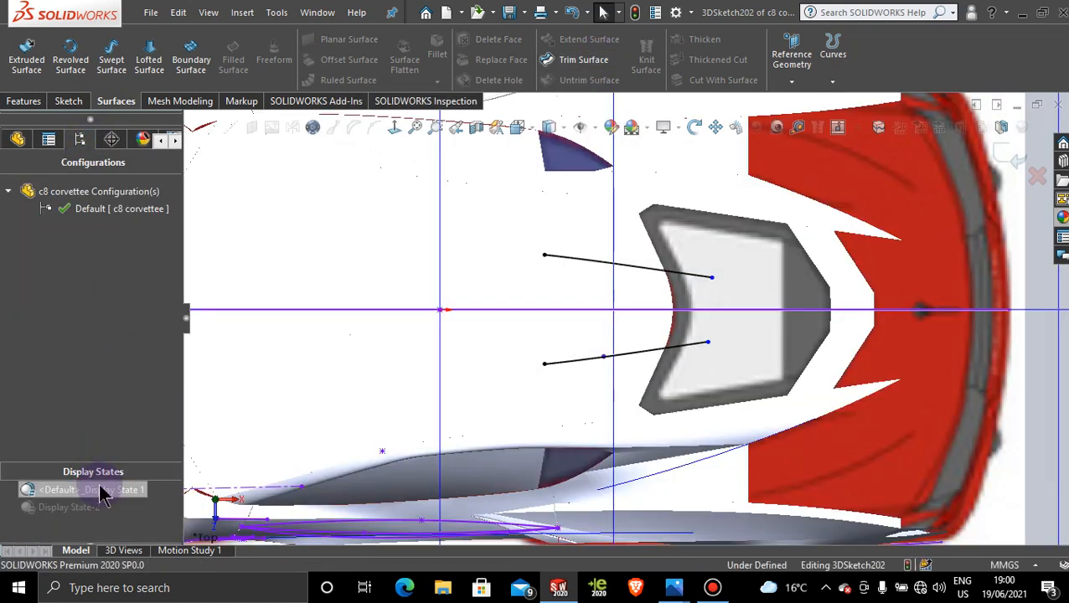
{"action": "left_click", "coordinate": [1062, 217]}
{"action": "left_click_drag", "start_coordinate": [983, 358], "coordinate": [641, 293]}
{"action": "left_click", "coordinate": [641, 292]}
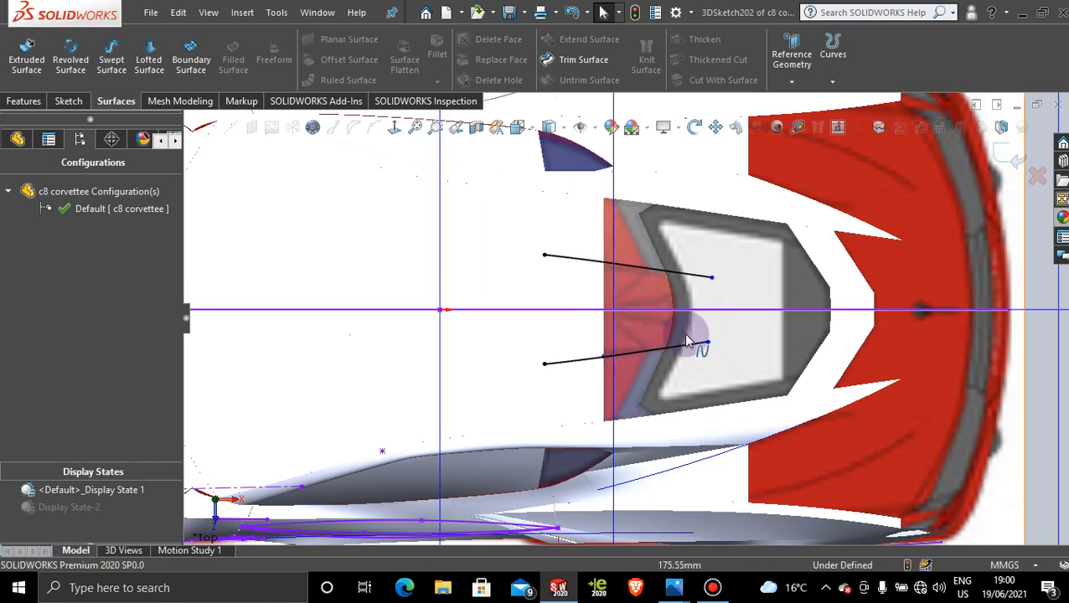
{"action": "scroll", "coordinate": [682, 332], "scroll_direction": "down", "scroll_amount": 4}
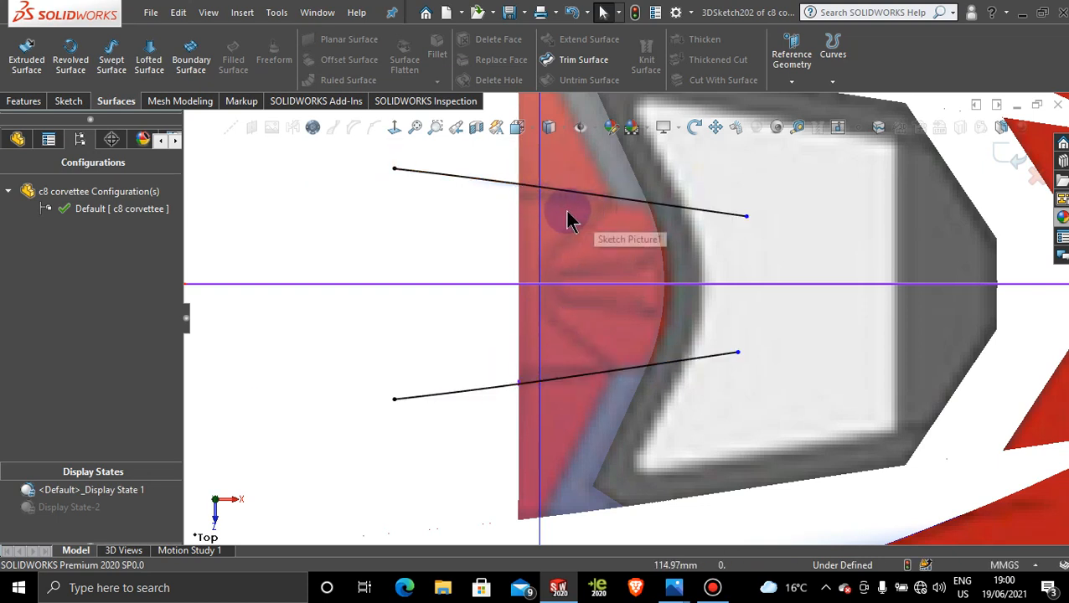
{"action": "scroll", "coordinate": [469, 268], "scroll_direction": "up", "scroll_amount": 2}
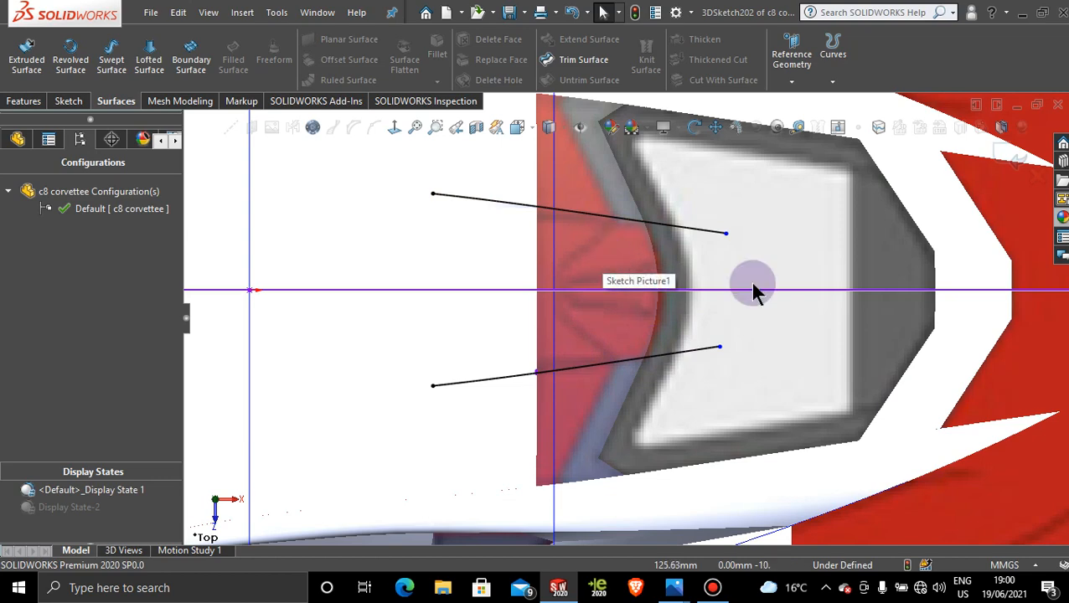
{"action": "scroll", "coordinate": [770, 324], "scroll_direction": "up", "scroll_amount": 5}
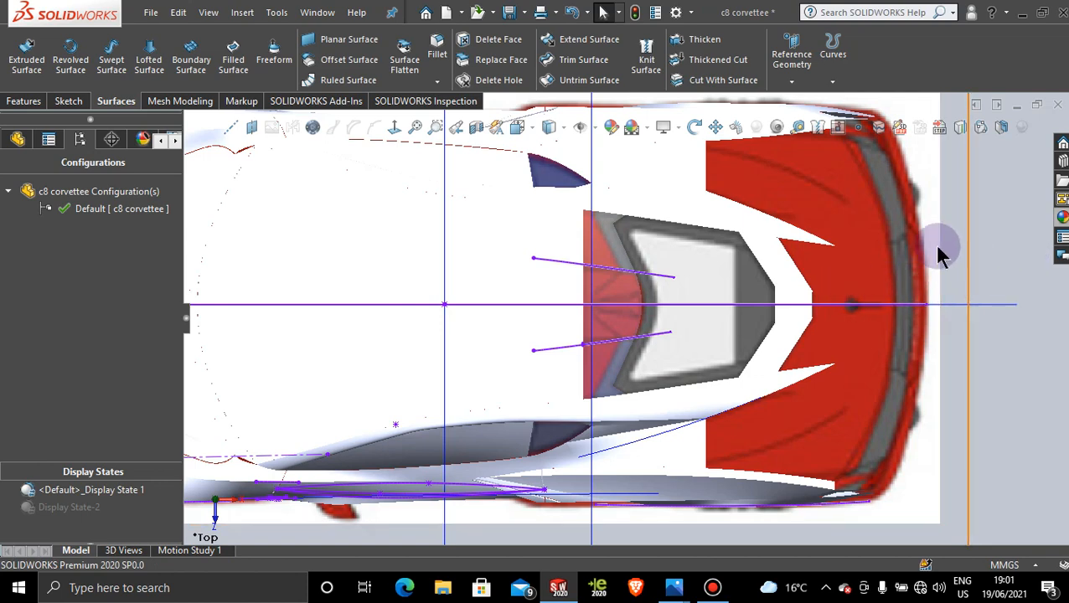
{"action": "scroll", "coordinate": [961, 242], "scroll_direction": "up", "scroll_amount": 1}
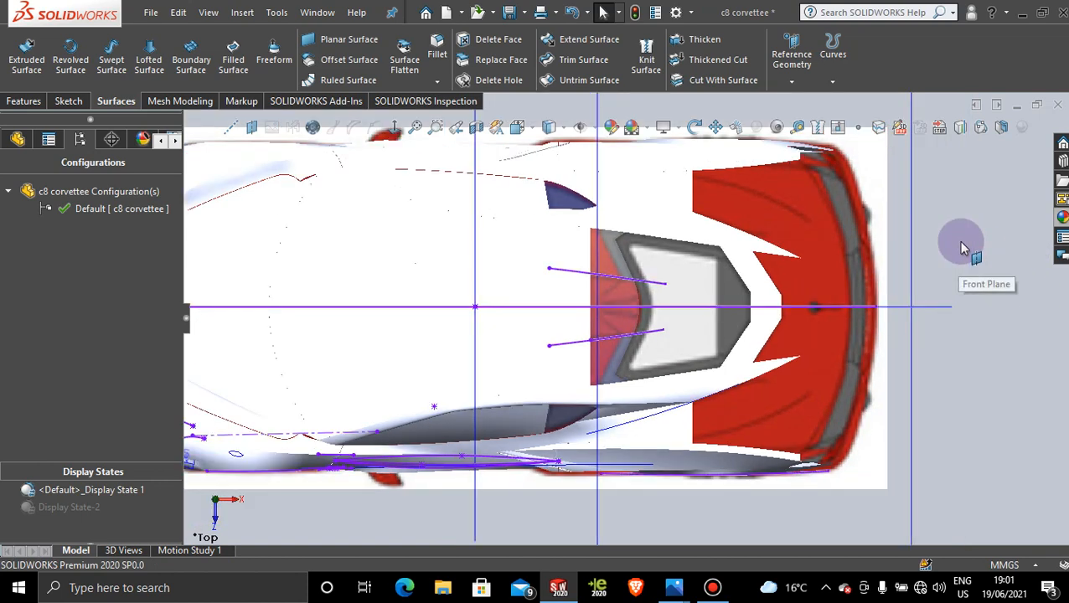
{"action": "left_click", "coordinate": [912, 232]}
{"action": "left_click", "coordinate": [979, 181]}
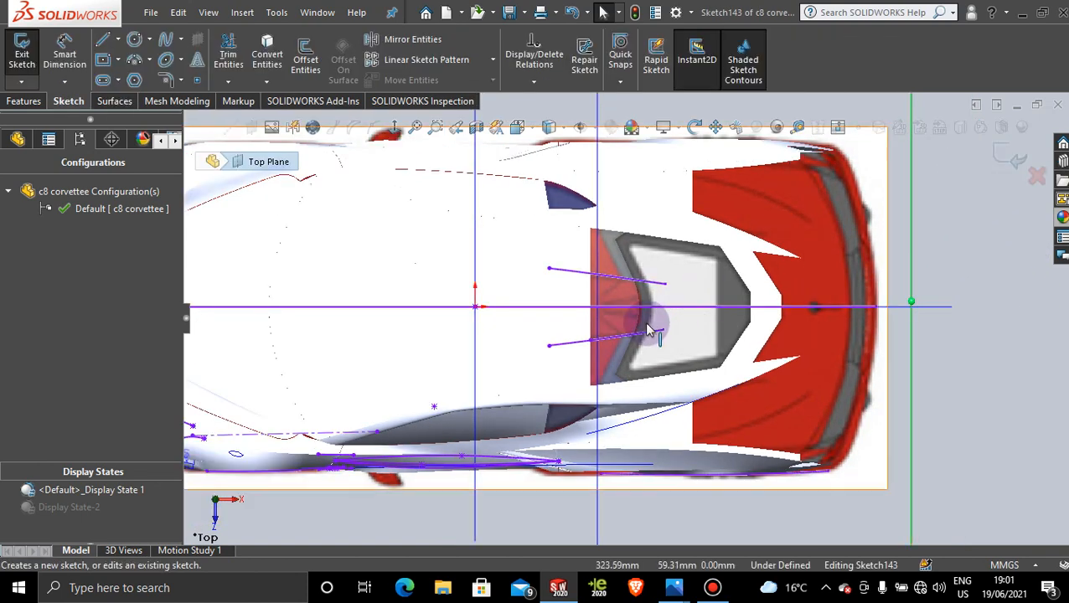
{"action": "scroll", "coordinate": [626, 322], "scroll_direction": "down", "scroll_amount": 5}
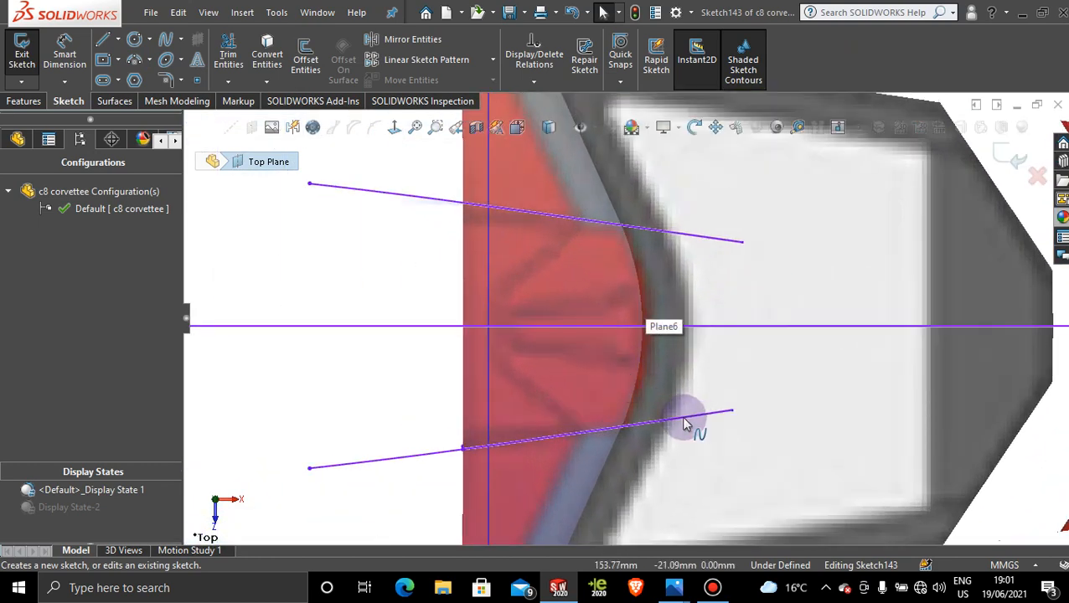
{"action": "left_click", "coordinate": [165, 39]}
{"action": "scroll", "coordinate": [628, 340], "scroll_direction": "up", "scroll_amount": 1}
{"action": "scroll", "coordinate": [628, 339], "scroll_direction": "up", "scroll_amount": 1}
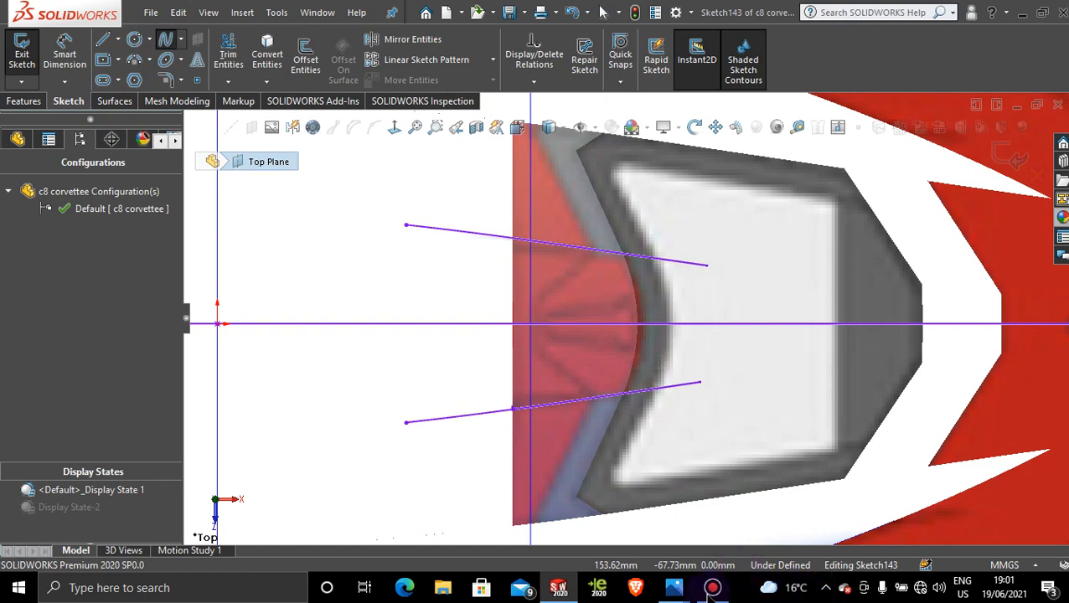
{"action": "mouse_move", "coordinate": [689, 590]}
{"action": "mouse_move", "coordinate": [686, 510]}
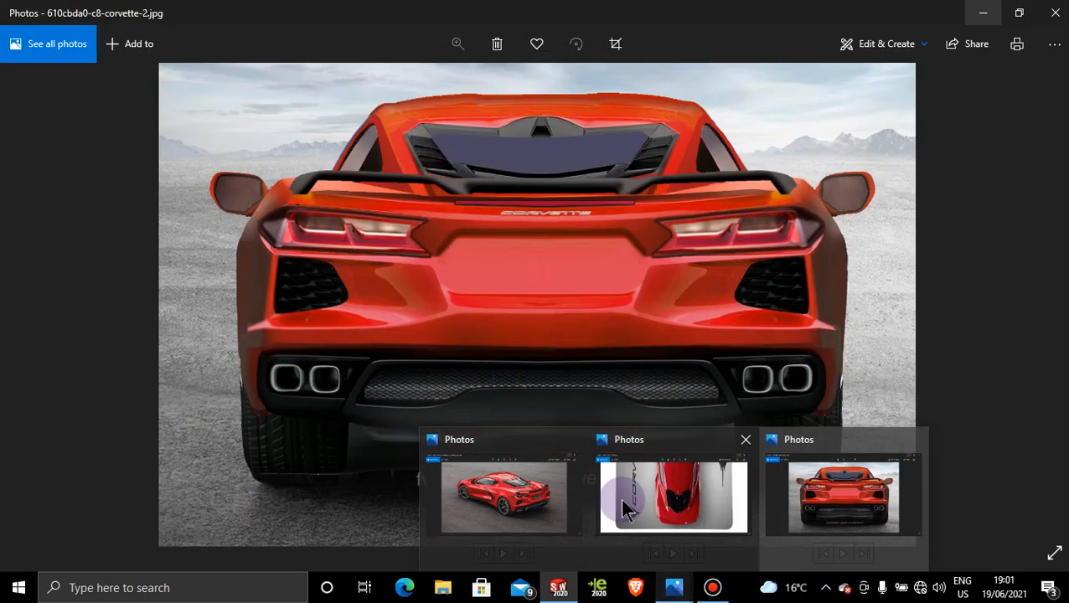
{"action": "mouse_move", "coordinate": [551, 509]}
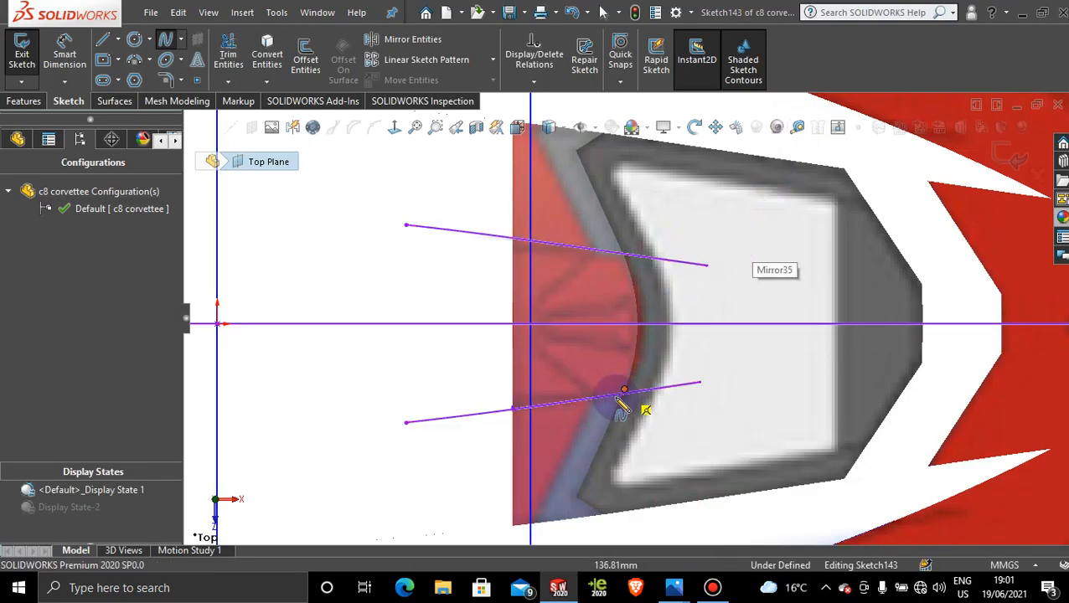
{"action": "scroll", "coordinate": [621, 406], "scroll_direction": "down", "scroll_amount": 2}
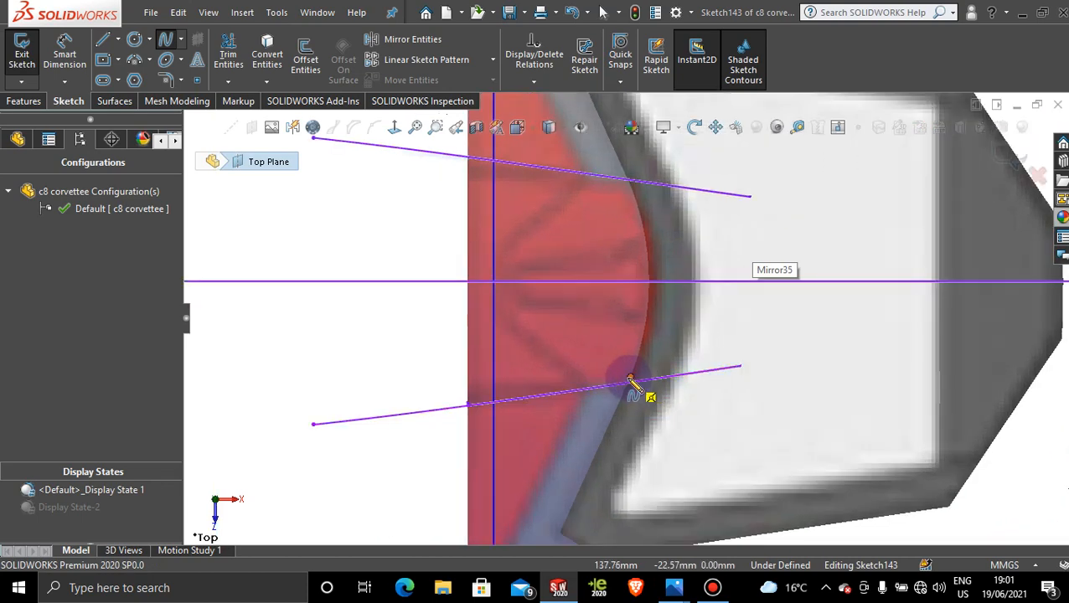
{"action": "left_click", "coordinate": [616, 386]}
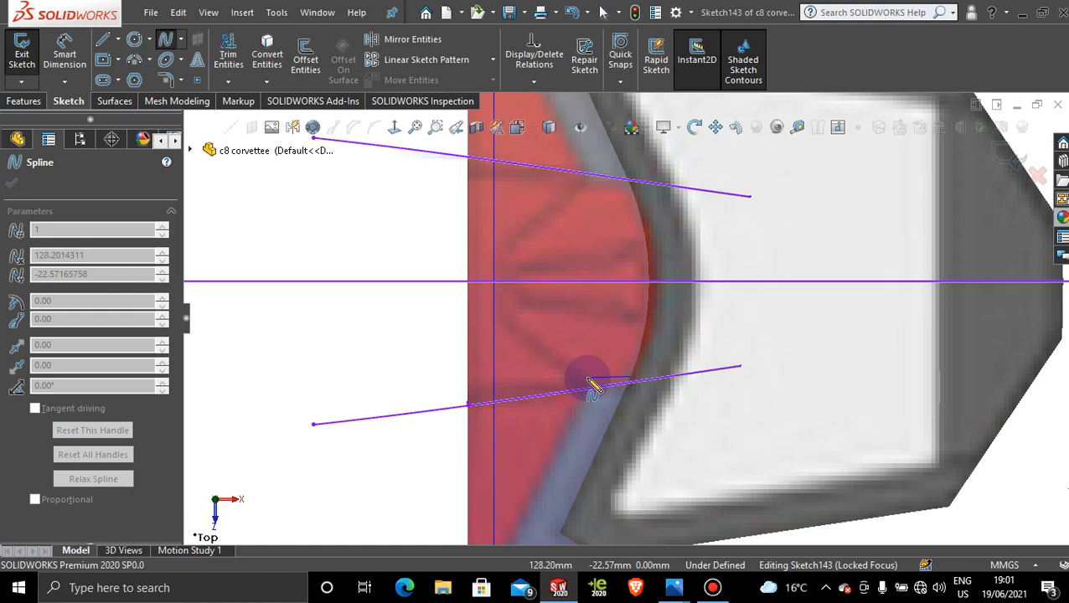
{"action": "left_click", "coordinate": [1012, 158]}
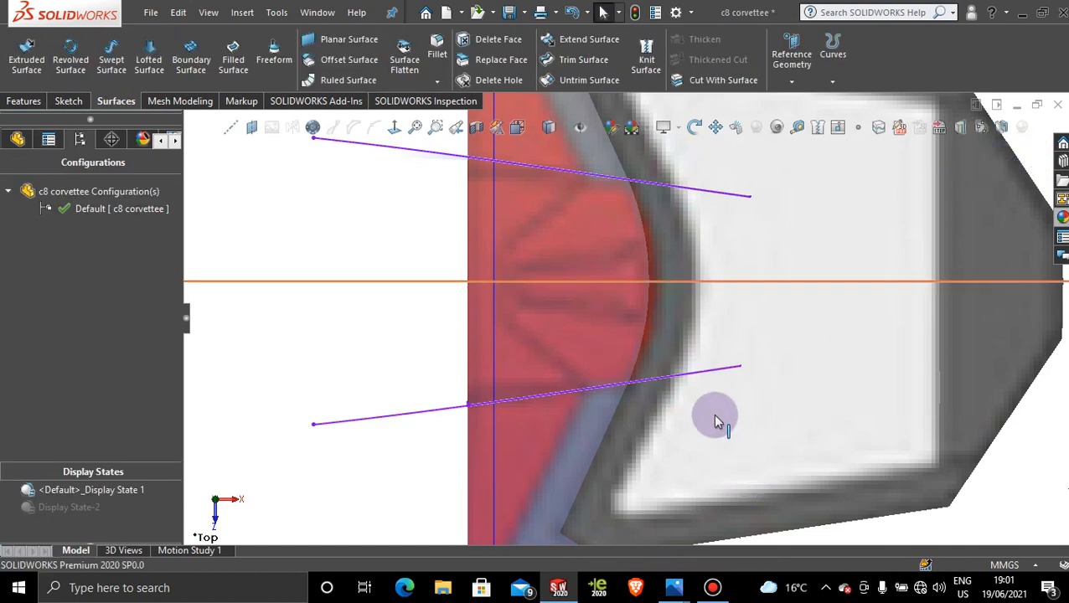
Hide the 3D sketch containing the two extended roof ridge lines.
{"action": "left_click", "coordinate": [702, 374]}
{"action": "right_click", "coordinate": [702, 373]}
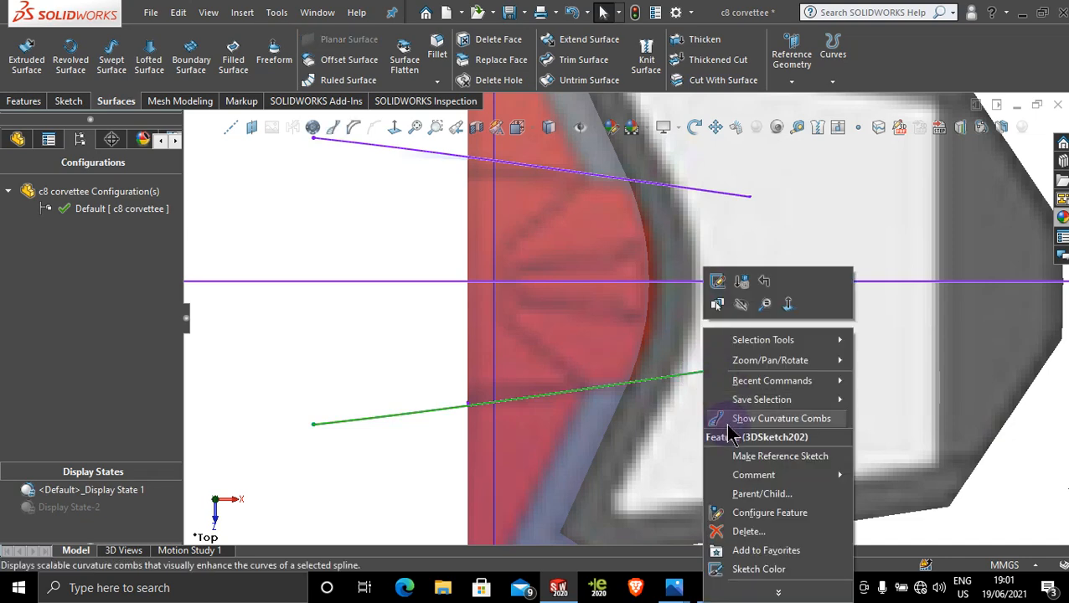
{"action": "left_click", "coordinate": [742, 303]}
{"action": "scroll", "coordinate": [695, 365], "scroll_direction": "up", "scroll_amount": 3}
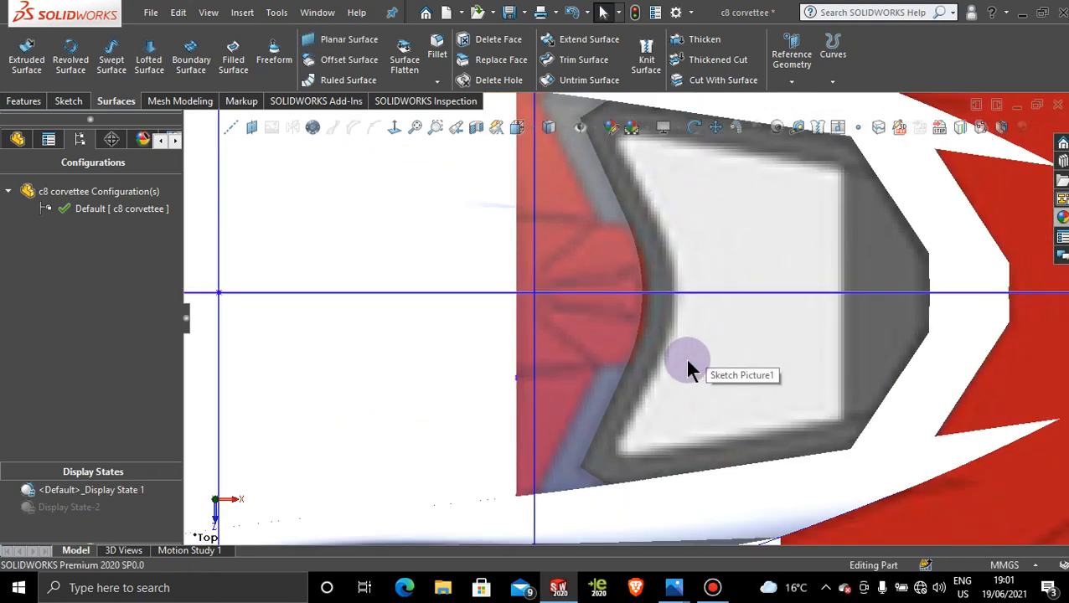
{"action": "scroll", "coordinate": [687, 369], "scroll_direction": "down", "scroll_amount": 1}
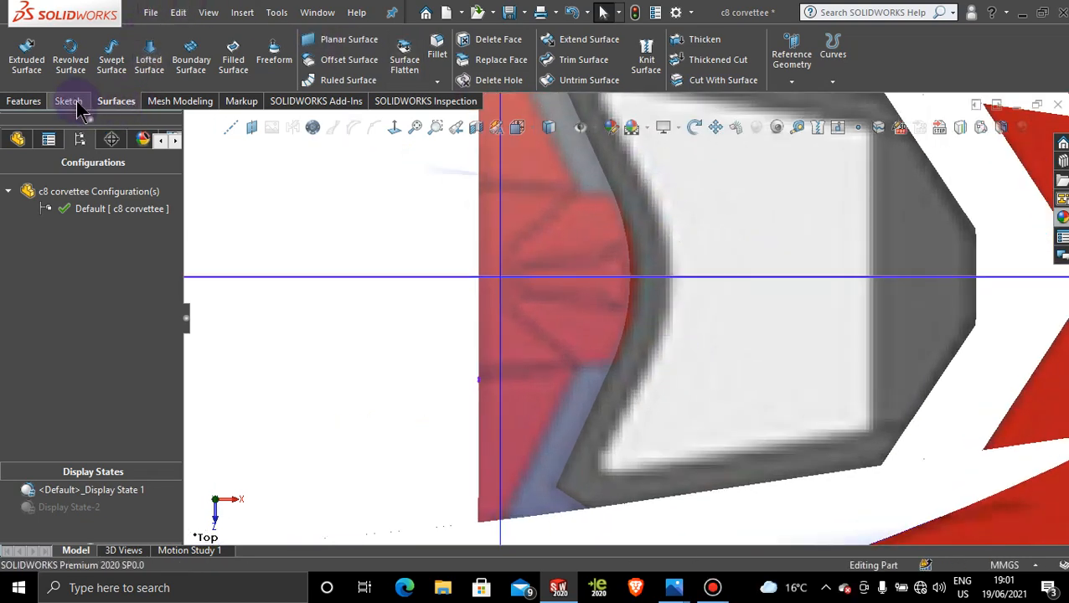
Start a sketch on the Top Plane and draw a two-point spline about 13 mm long over the upper notch edge, ending near X 126.8, Y 24.0.
{"action": "scroll", "coordinate": [988, 239], "scroll_direction": "up", "scroll_amount": 4}
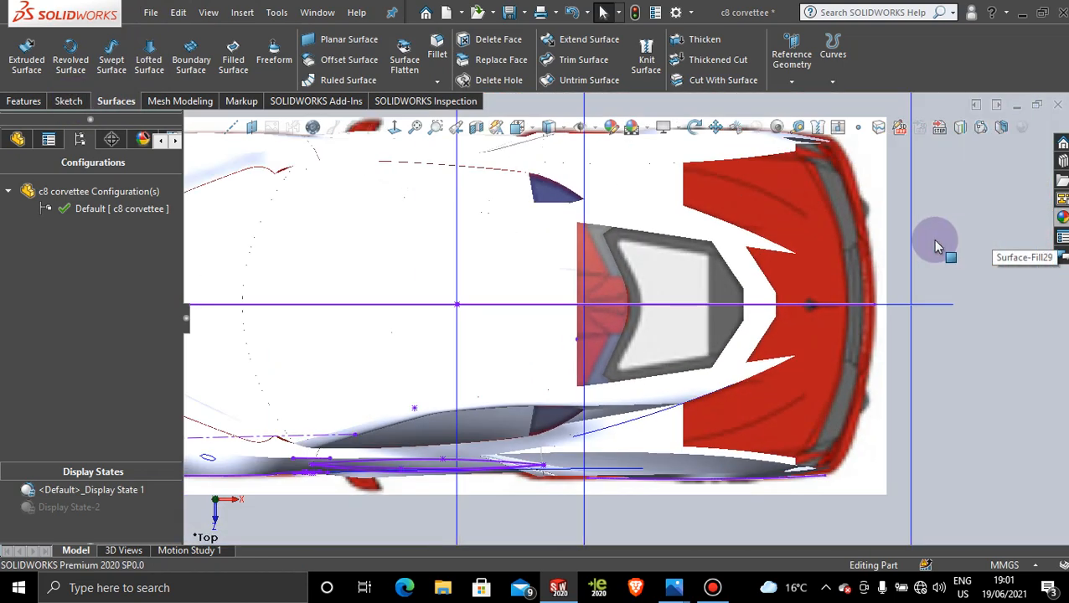
{"action": "left_click", "coordinate": [912, 222]}
{"action": "left_click", "coordinate": [961, 177]}
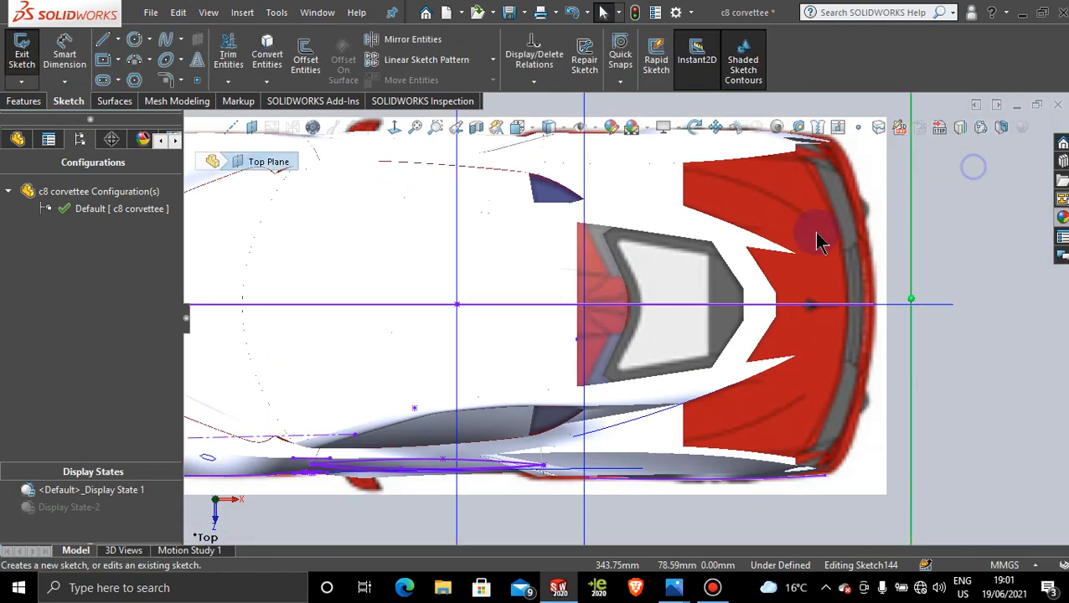
{"action": "scroll", "coordinate": [597, 286], "scroll_direction": "down", "scroll_amount": 2}
{"action": "scroll", "coordinate": [633, 293], "scroll_direction": "down", "scroll_amount": 2}
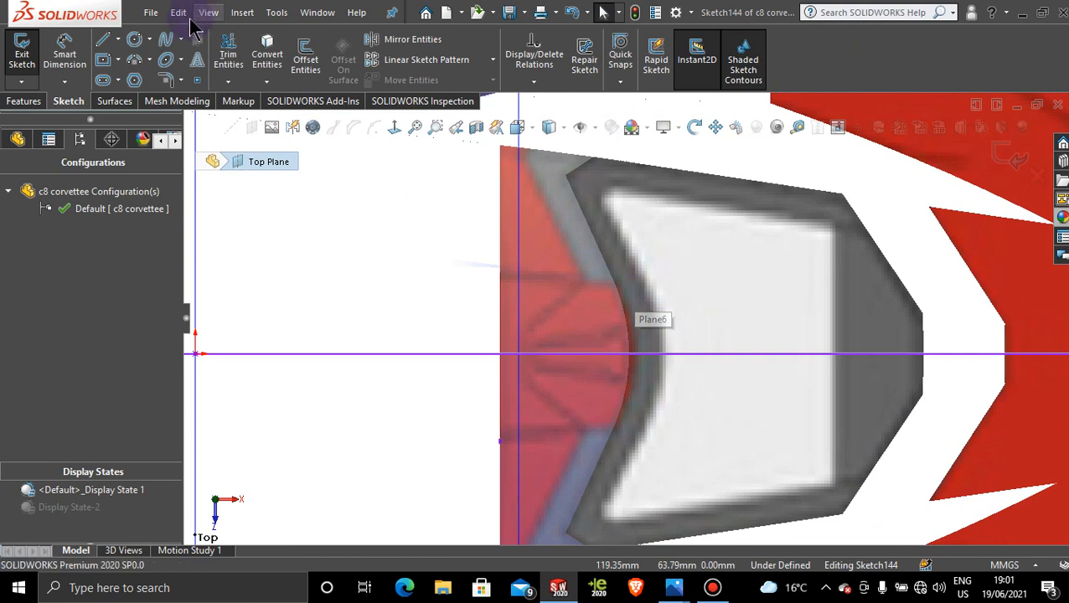
{"action": "left_click", "coordinate": [166, 39]}
{"action": "left_click", "coordinate": [566, 176]}
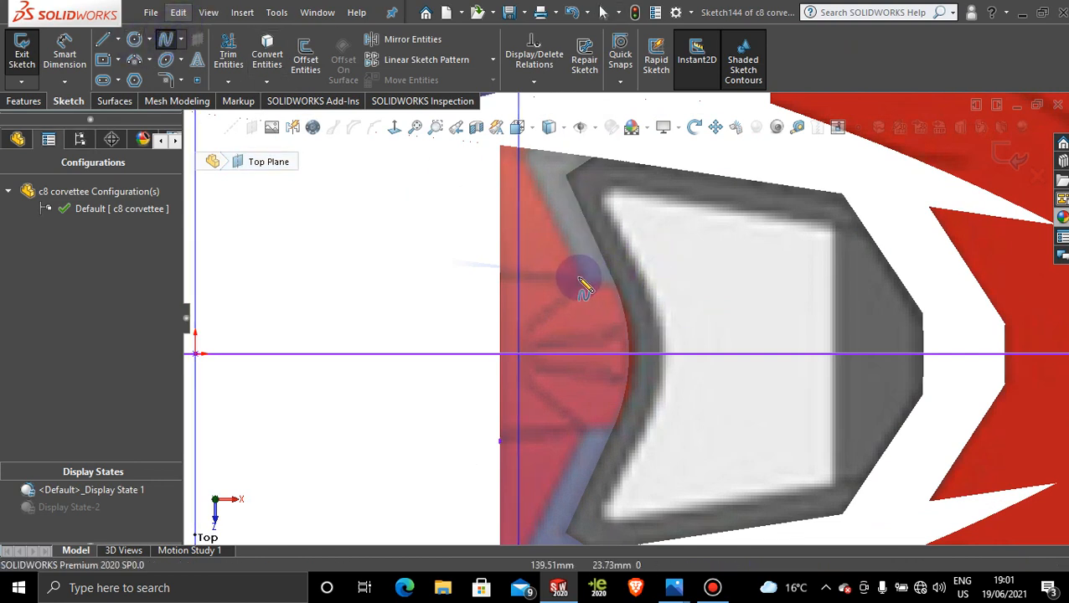
{"action": "left_click", "coordinate": [587, 288]}
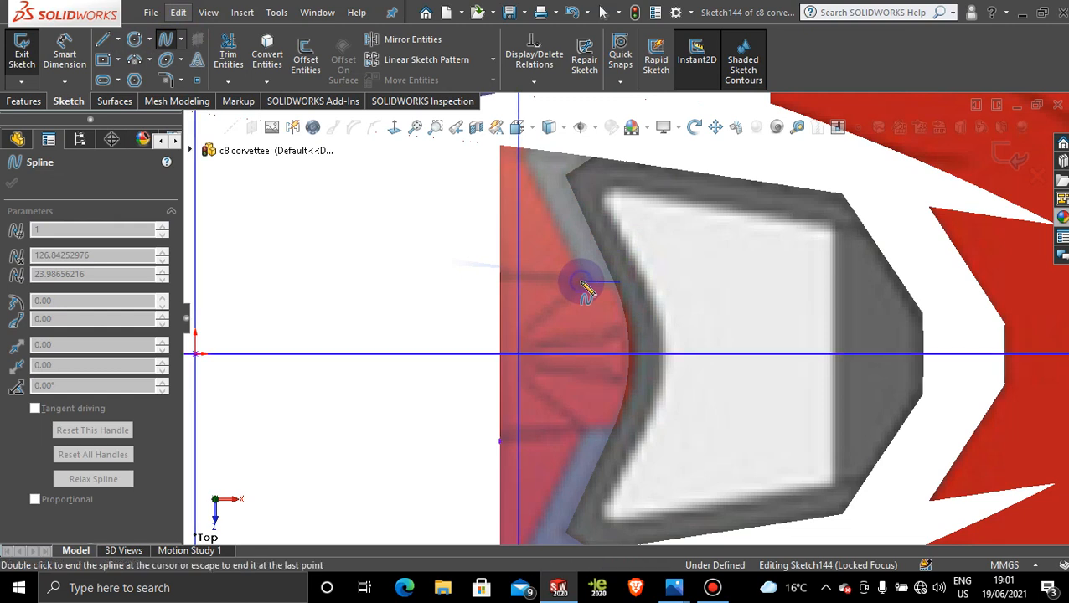
{"action": "double_click", "coordinate": [582, 282]}
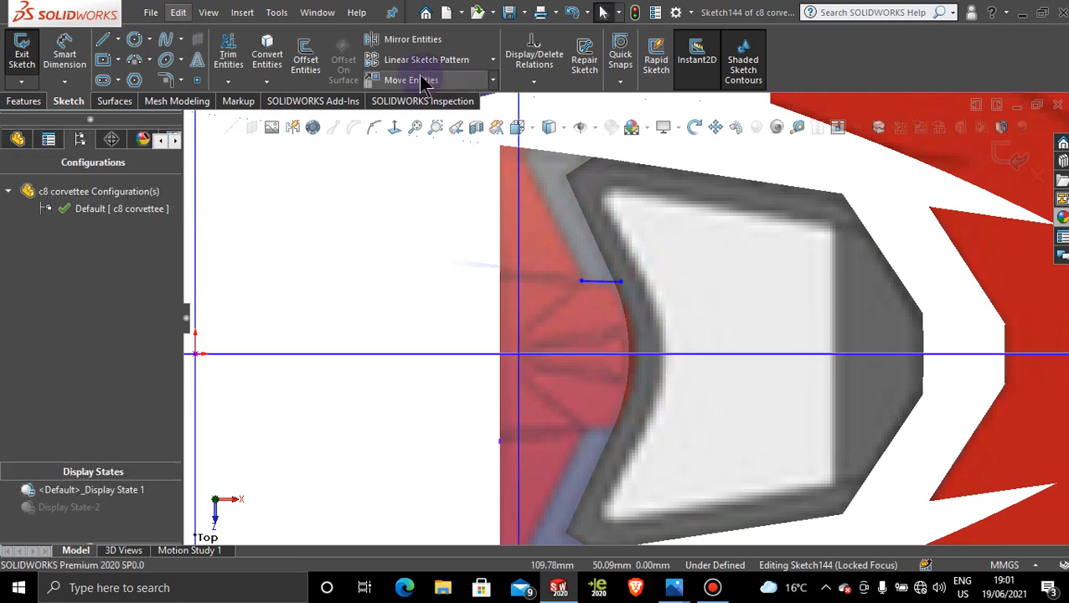
Leave the Top Plane sketch and hide Plane6, which crosses the engine cover area.
{"action": "left_click", "coordinate": [581, 282]}
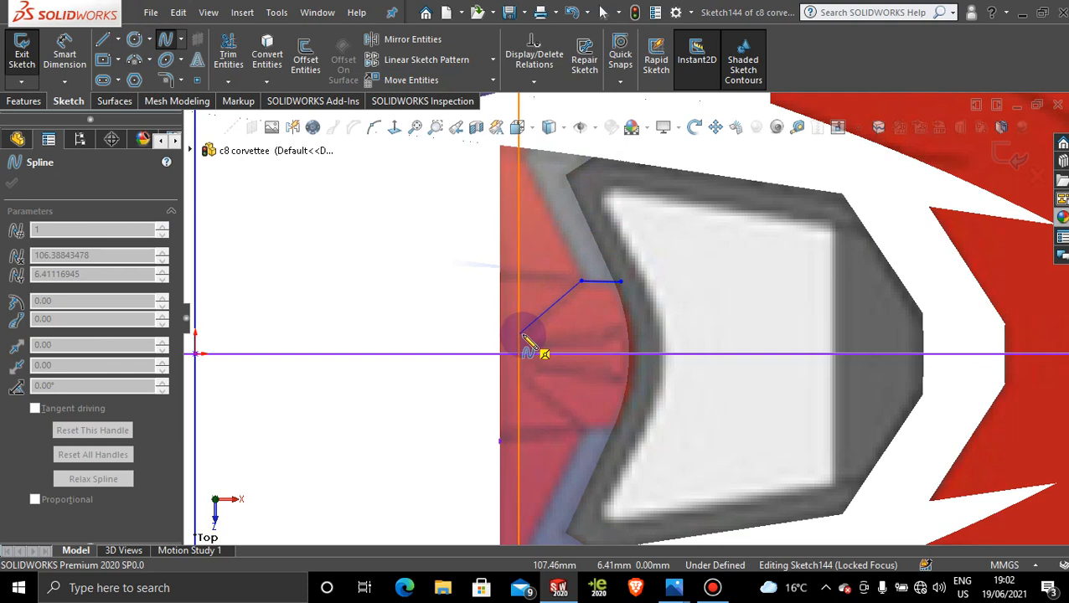
{"action": "scroll", "coordinate": [606, 311], "scroll_direction": "up", "scroll_amount": 5}
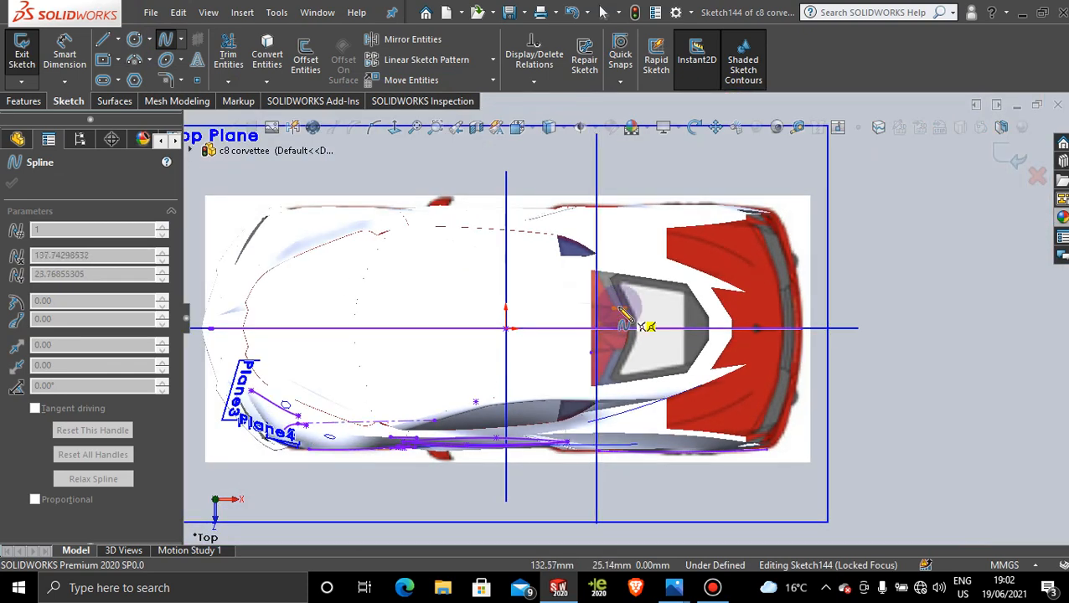
{"action": "left_click", "coordinate": [1012, 155]}
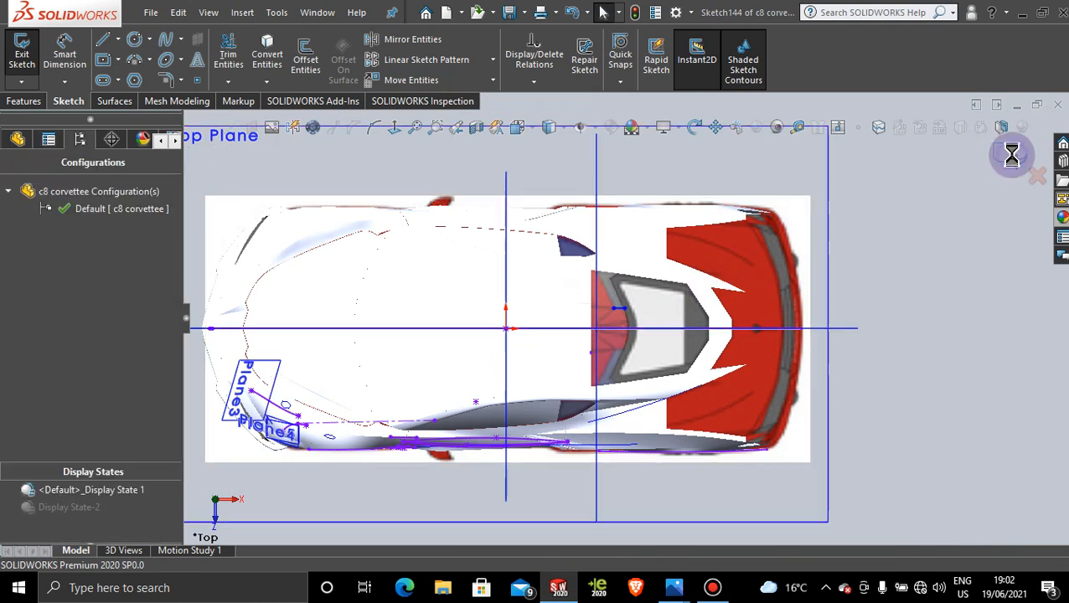
{"action": "right_click", "coordinate": [597, 173]}
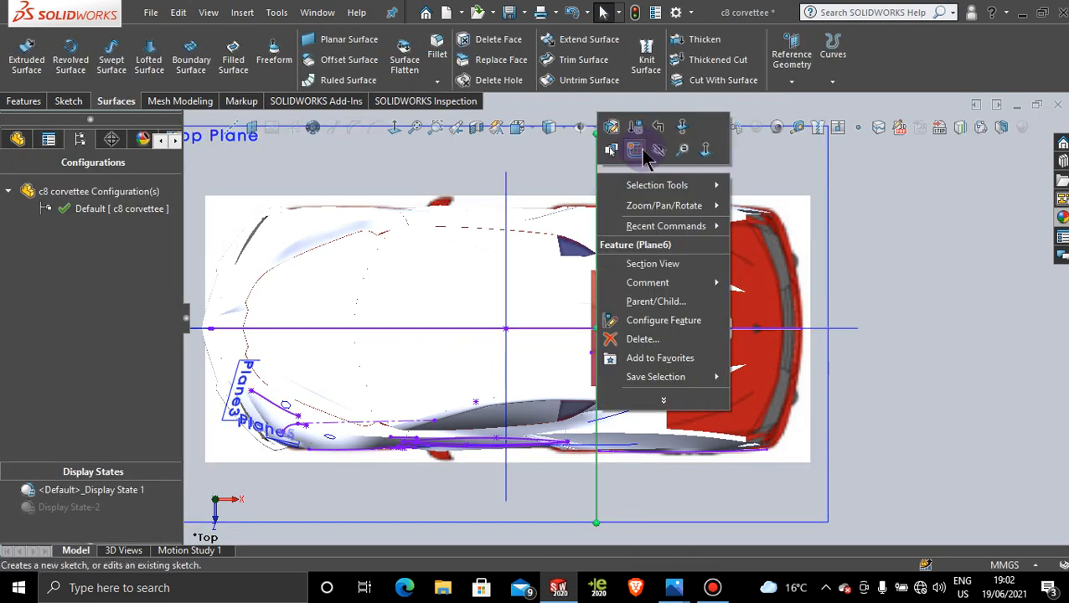
{"action": "left_click", "coordinate": [657, 149]}
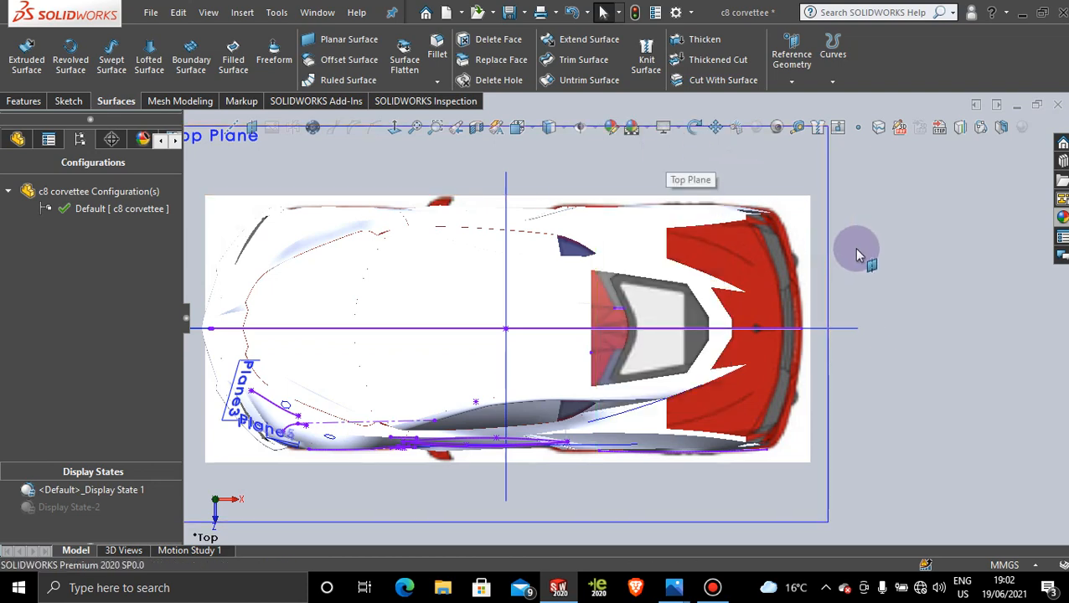
Reopen the Top Plane sketch and draw a diagonal two-point spline from the short line's forward end to about X 106.7, Y 7.5 mm.
{"action": "scroll", "coordinate": [633, 311], "scroll_direction": "down", "scroll_amount": 2}
{"action": "scroll", "coordinate": [632, 311], "scroll_direction": "down", "scroll_amount": 2}
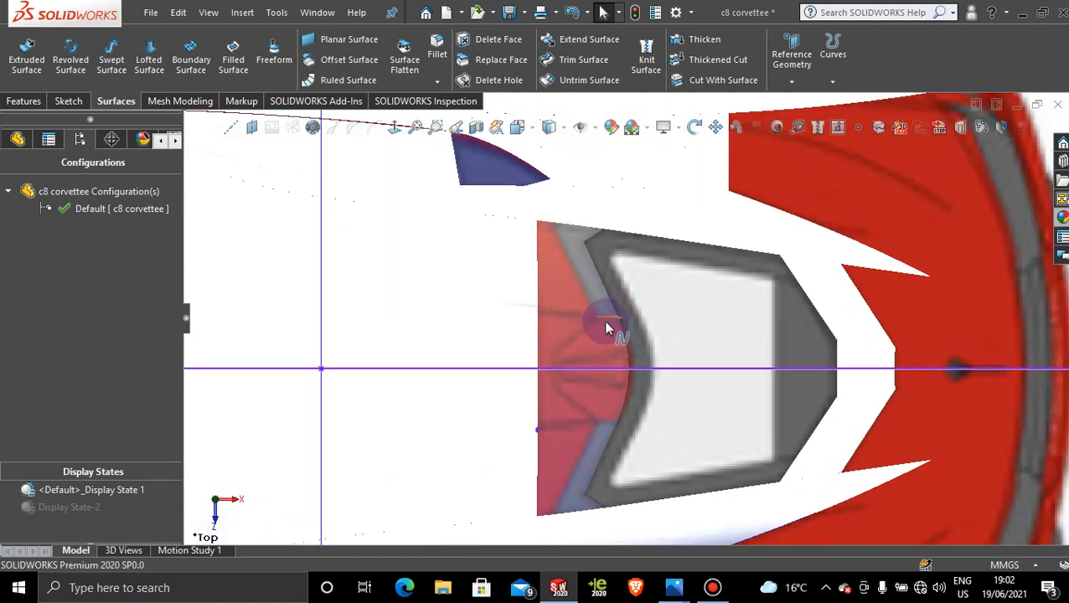
{"action": "right_click", "coordinate": [609, 326]}
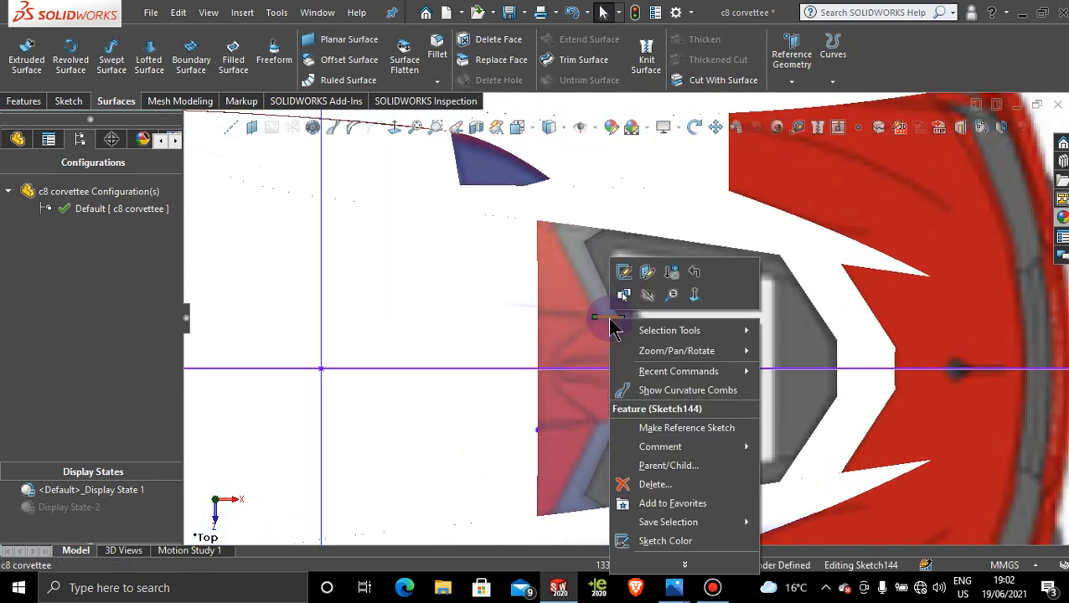
{"action": "left_click", "coordinate": [635, 277]}
{"action": "scroll", "coordinate": [602, 335], "scroll_direction": "up", "scroll_amount": 3}
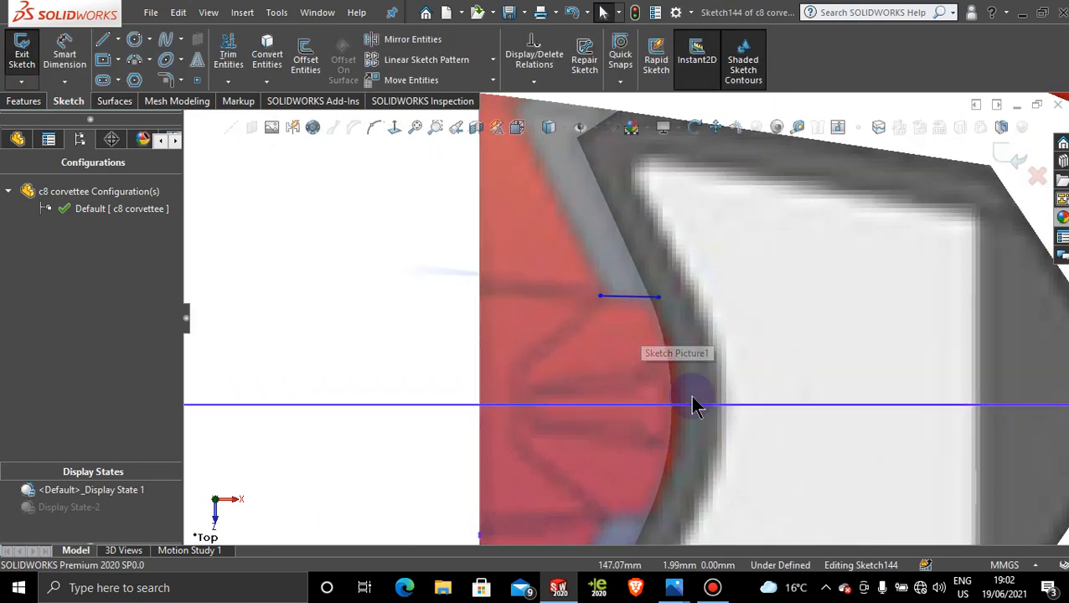
{"action": "left_click", "coordinate": [165, 39]}
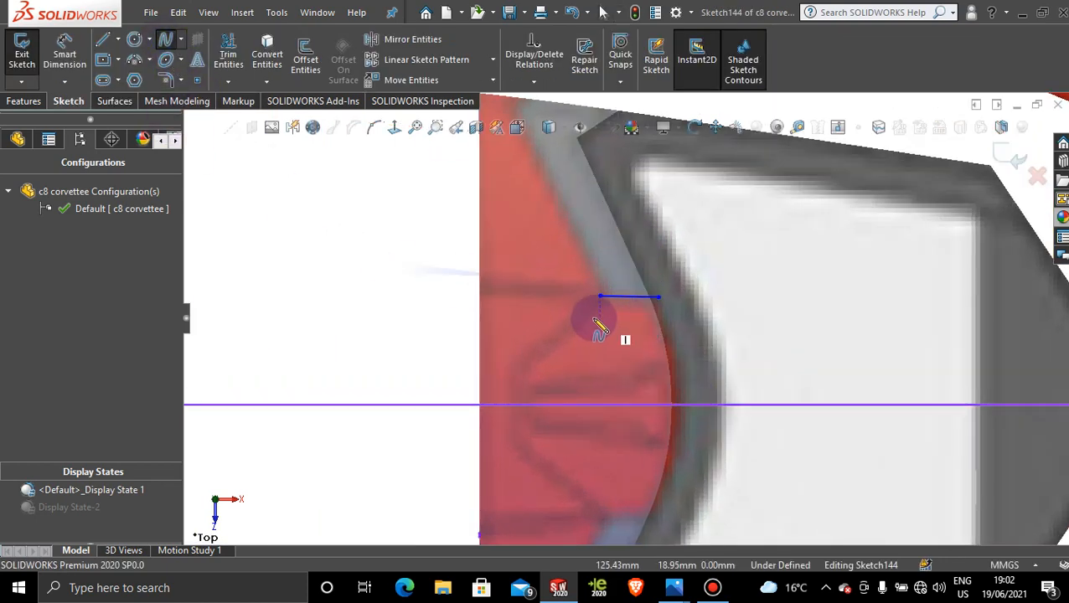
{"action": "left_click", "coordinate": [600, 297]}
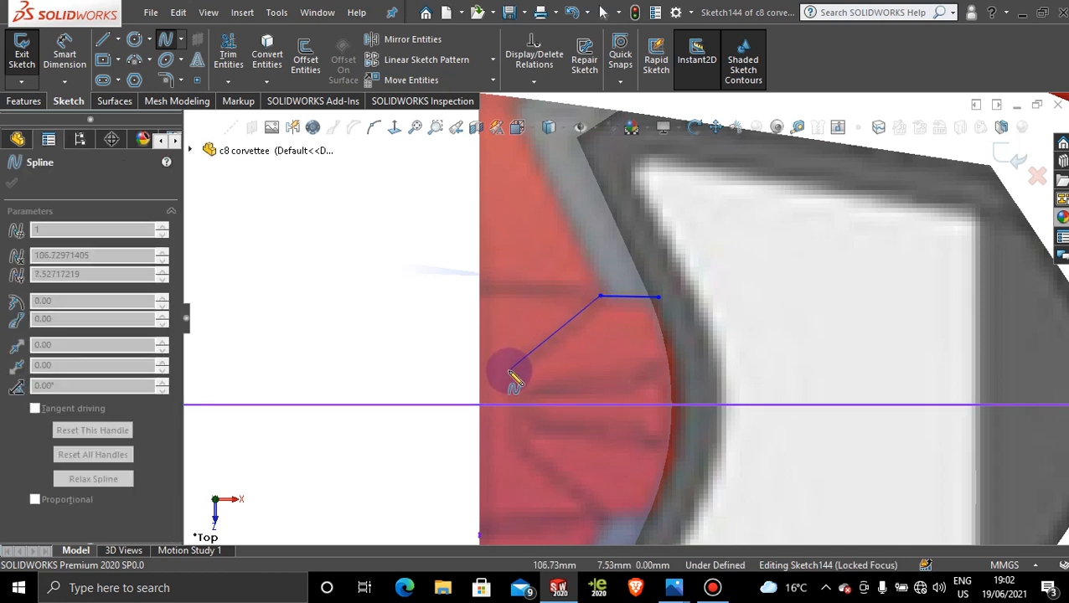
{"action": "left_click", "coordinate": [509, 370]}
{"action": "key", "text": "Escape"}
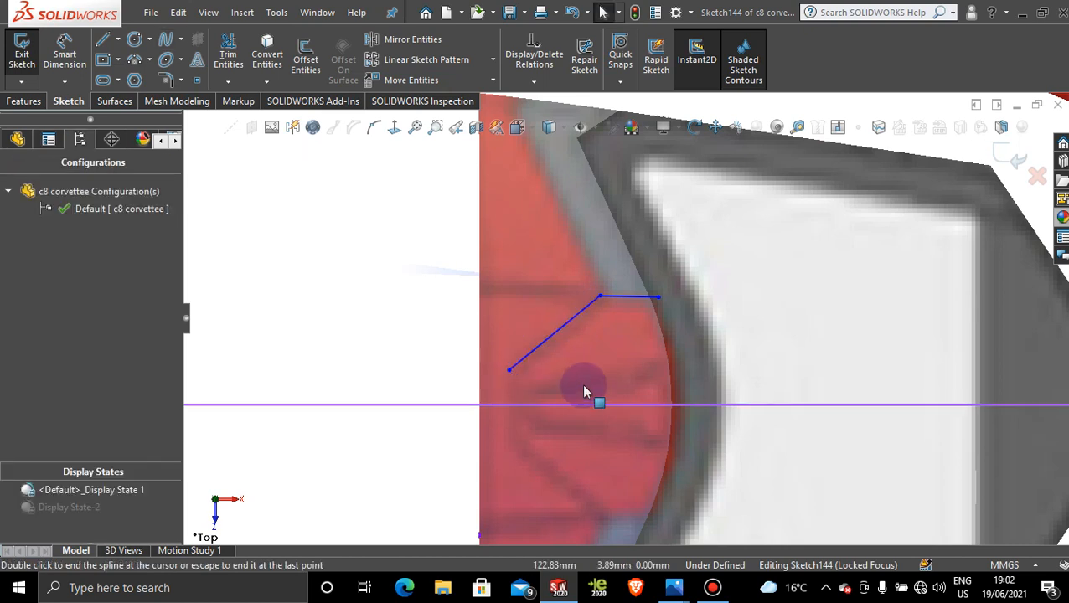
Shift the short line to fit the reference notch and move the diagonal's forward end to about X 107.6, Y 7.2 mm.
{"action": "mouse_move", "coordinate": [628, 297]}
{"action": "left_mouse_down"}
{"action": "mouse_move", "coordinate": [630, 315]}
{"action": "mouse_move", "coordinate": [635, 301]}
{"action": "left_mouse_up"}
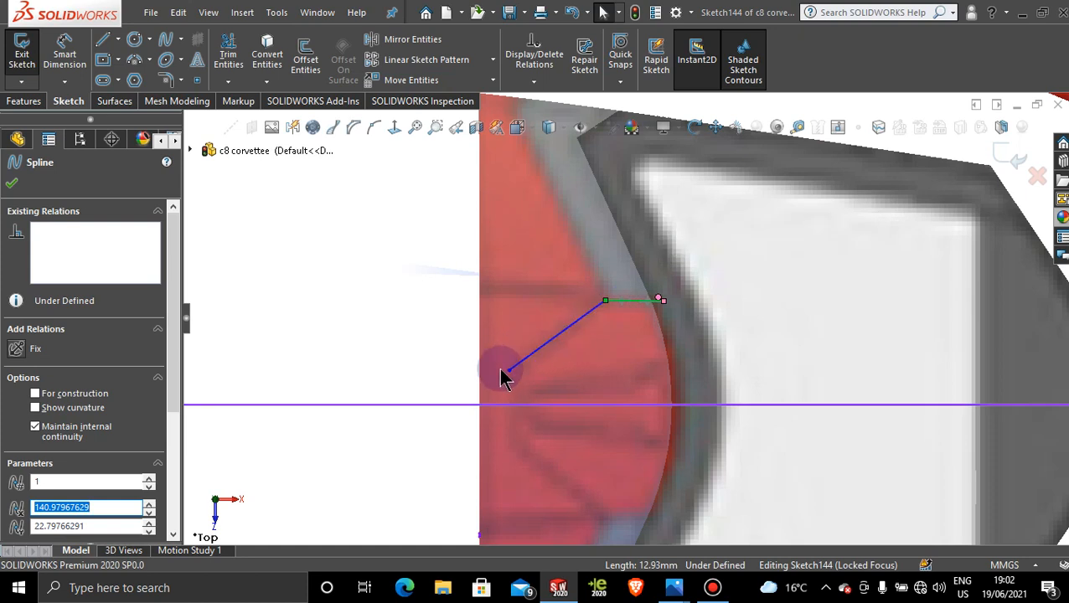
{"action": "left_click", "coordinate": [509, 370]}
{"action": "left_click_drag", "start_coordinate": [521, 388], "coordinate": [513, 377]}
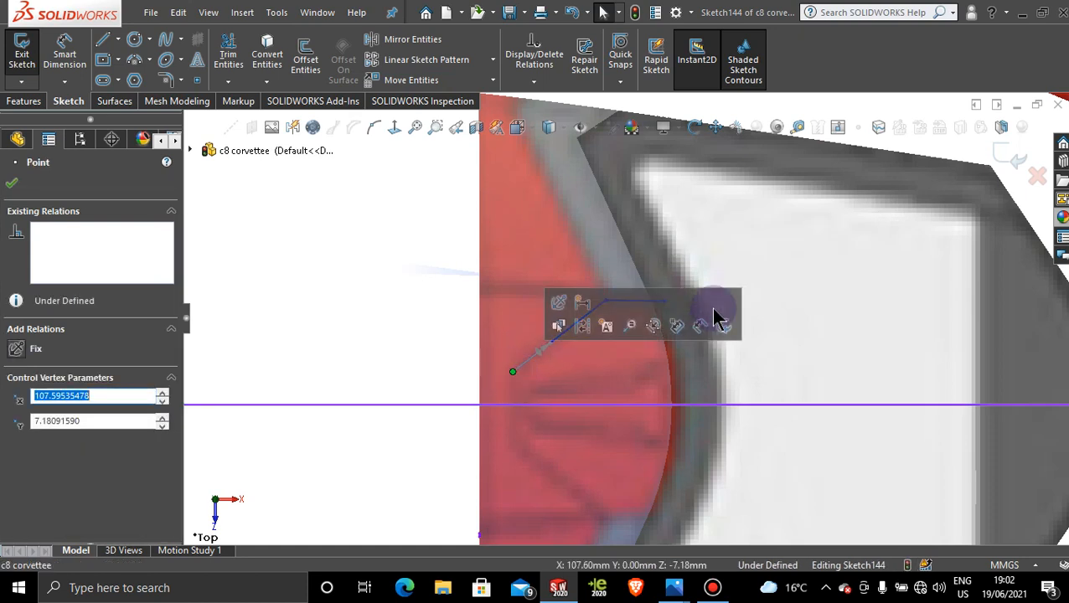
Draw a two-point spline about 7.2 mm long from the diagonal's forward end straight to the car's centre axis at X 107.6.
{"action": "left_click", "coordinate": [165, 44]}
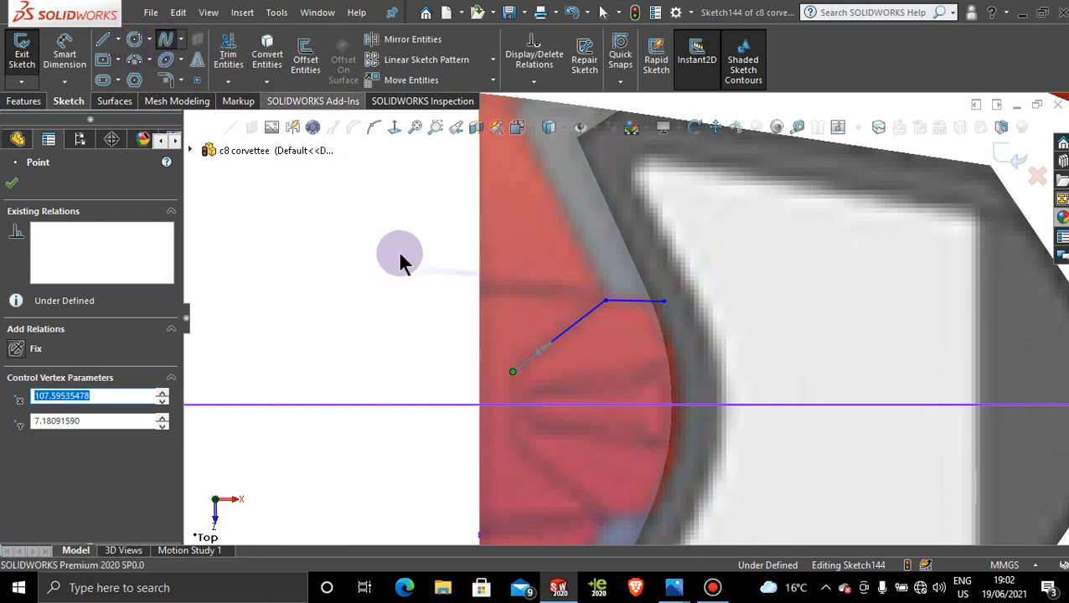
{"action": "left_click", "coordinate": [508, 385]}
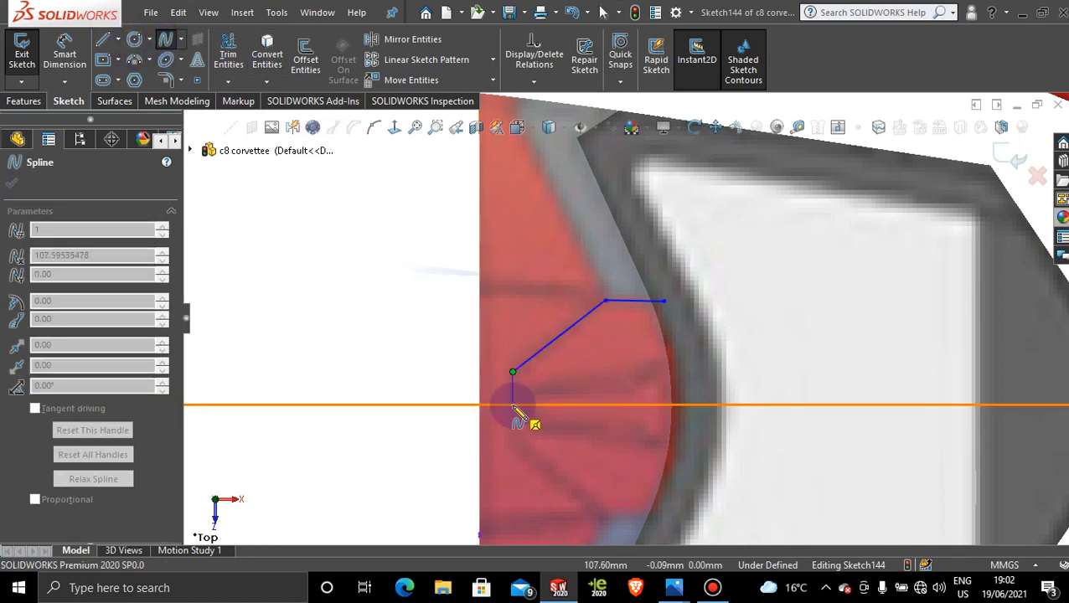
{"action": "left_click", "coordinate": [512, 406]}
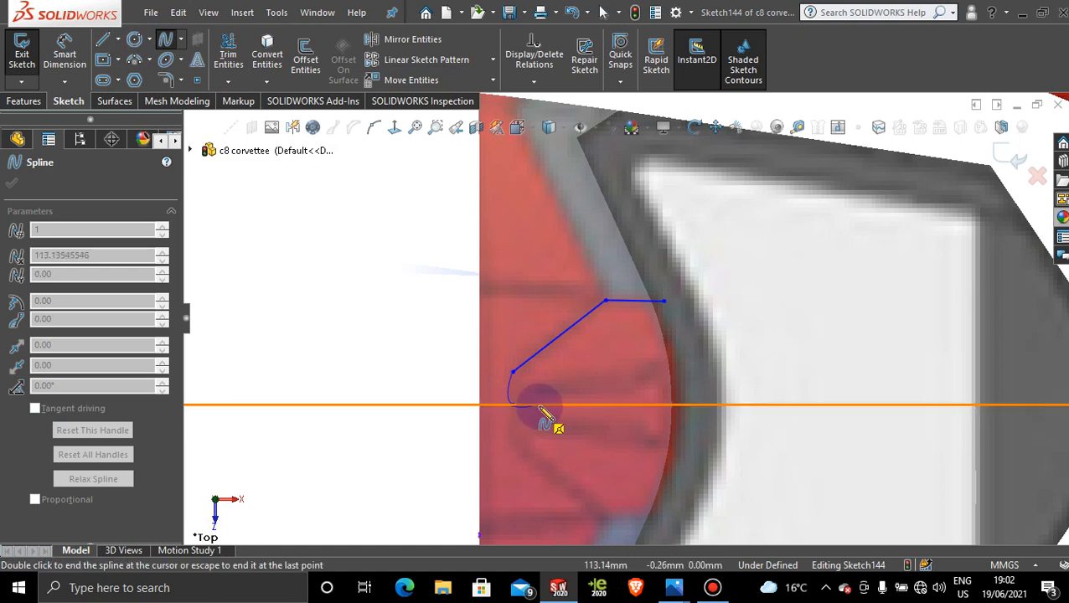
{"action": "key", "text": "Escape"}
{"action": "scroll", "coordinate": [530, 427], "scroll_direction": "up", "scroll_amount": 2}
{"action": "scroll", "coordinate": [536, 432], "scroll_direction": "down", "scroll_amount": 5}
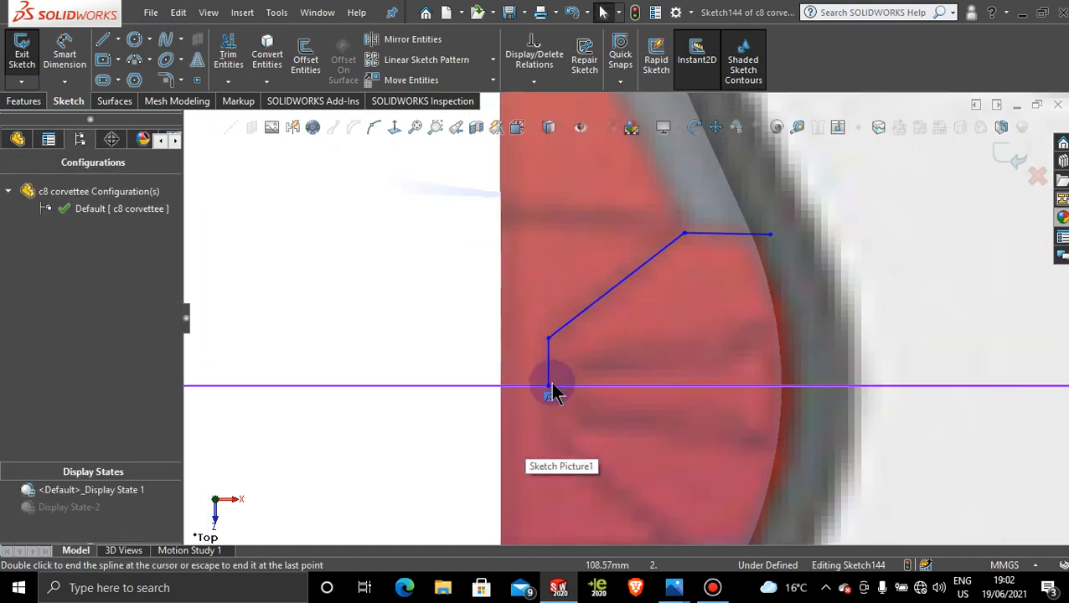
{"action": "scroll", "coordinate": [557, 389], "scroll_direction": "down", "scroll_amount": 1}
{"action": "left_click", "coordinate": [563, 354]}
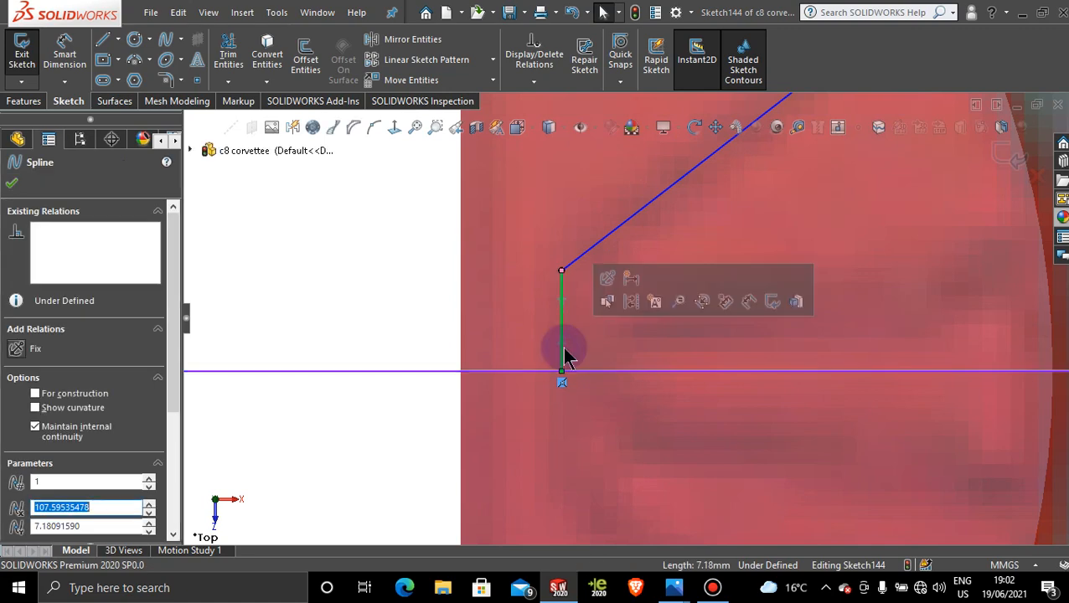
{"action": "left_click", "coordinate": [13, 183]}
{"action": "scroll", "coordinate": [723, 384], "scroll_direction": "up", "scroll_amount": 5}
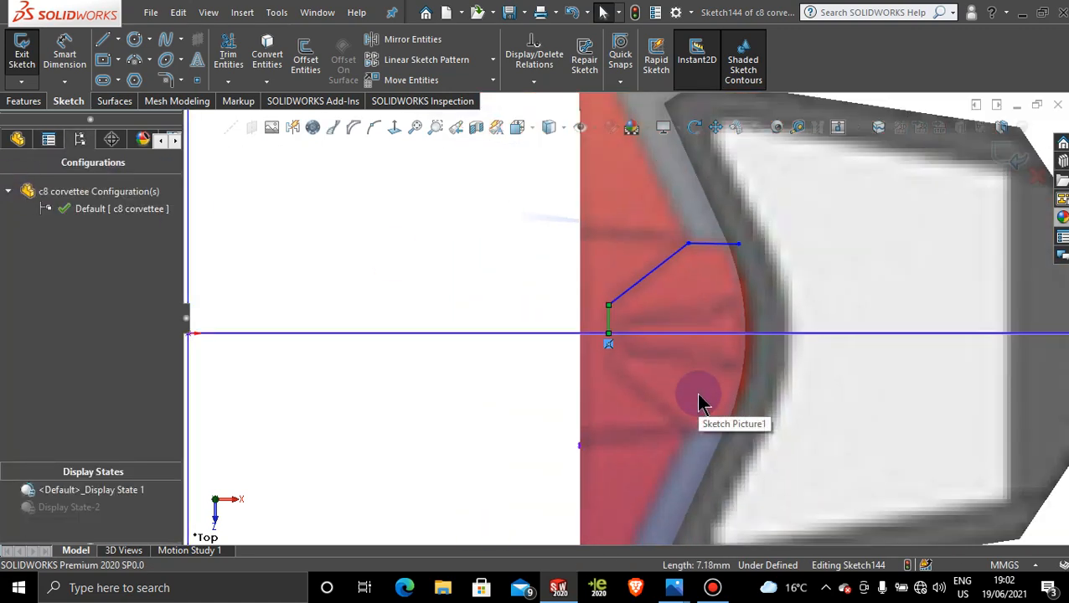
Draw a short horizontal construction centerline behind the car's tail, in line with the car's centre axis.
{"action": "scroll", "coordinate": [699, 395], "scroll_direction": "up", "scroll_amount": 3}
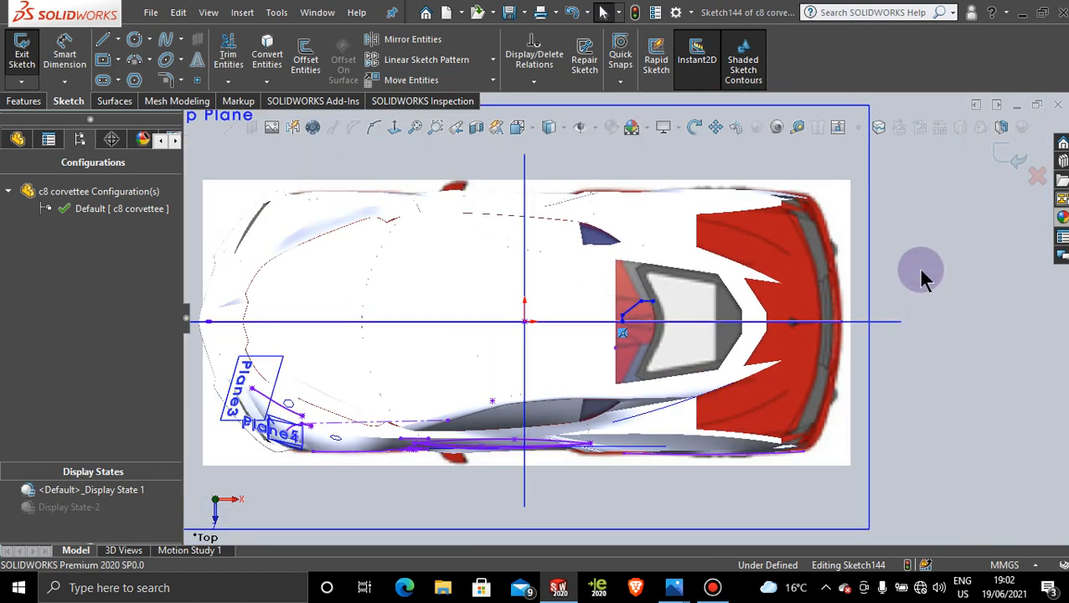
{"action": "scroll", "coordinate": [899, 301], "scroll_direction": "down", "scroll_amount": 2}
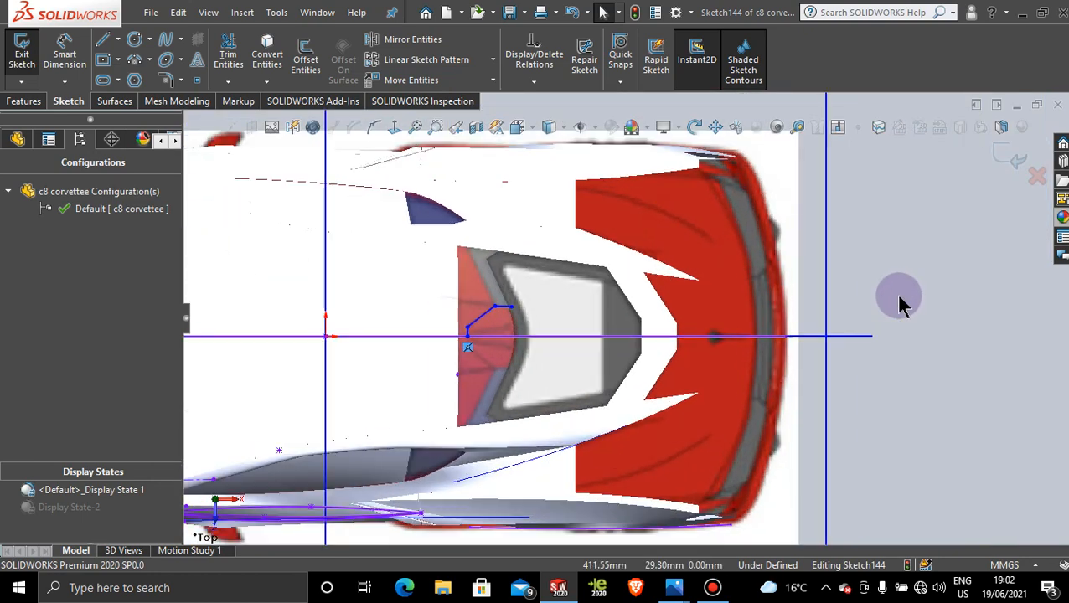
{"action": "left_click", "coordinate": [120, 40]}
{"action": "left_click", "coordinate": [136, 77]}
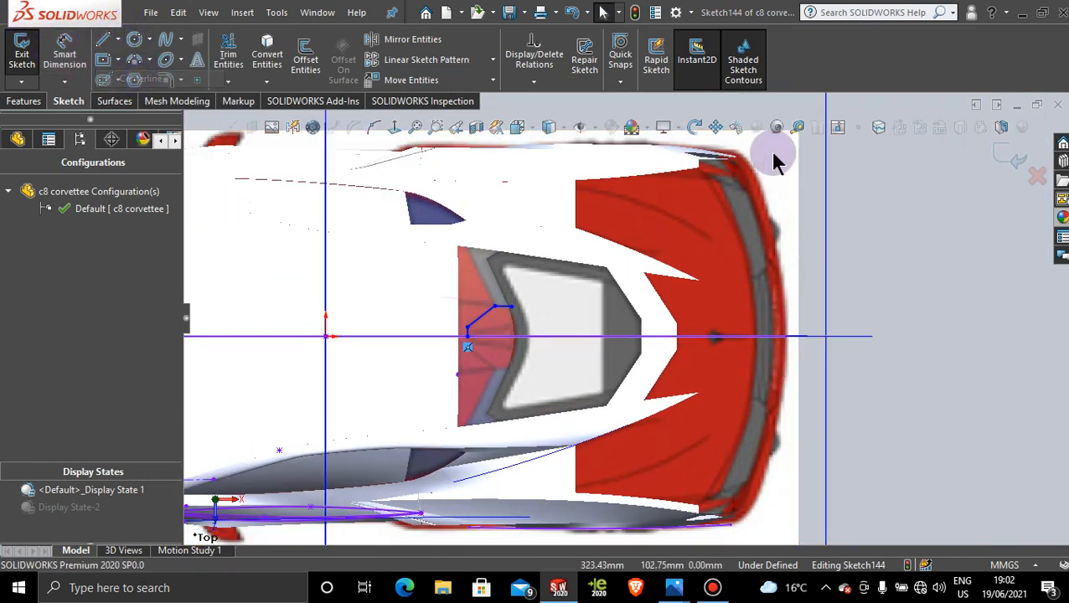
{"action": "left_click", "coordinate": [893, 337]}
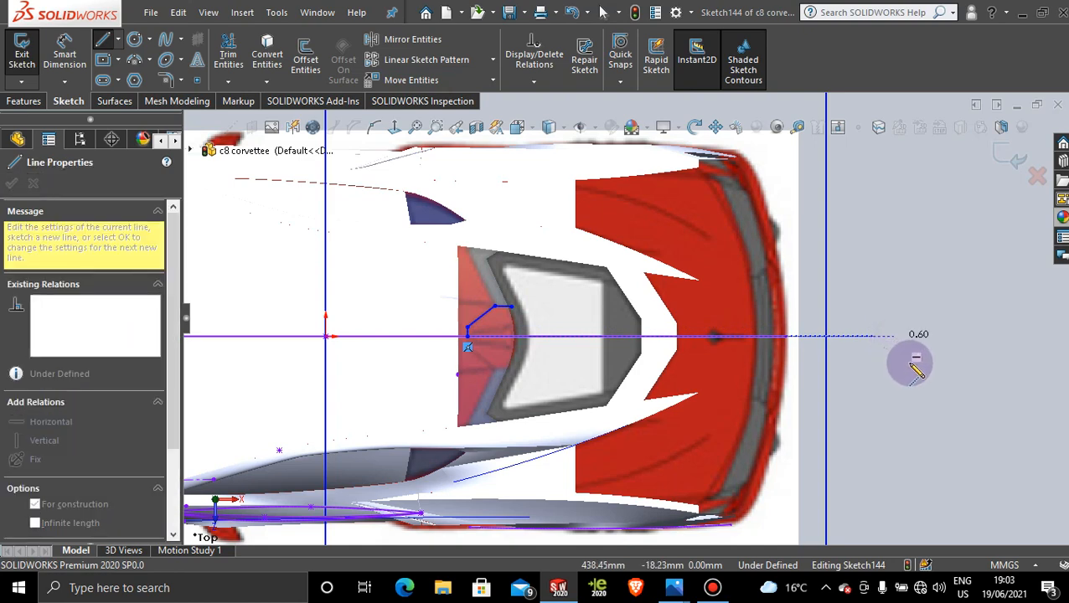
{"action": "left_click", "coordinate": [953, 337]}
{"action": "key", "text": "Escape"}
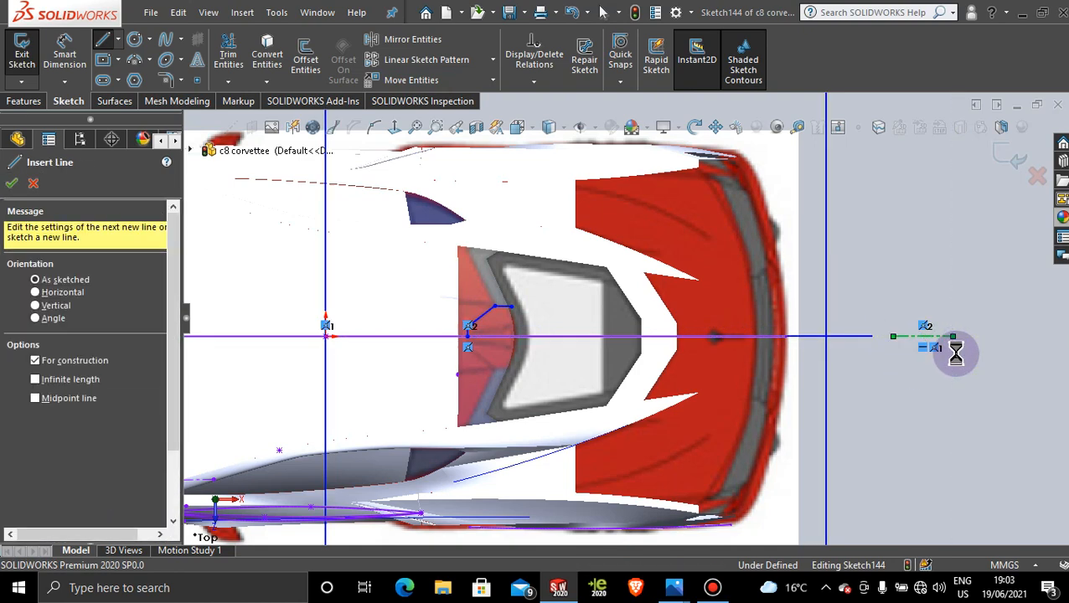
Mirror the three notch splines about the construction centerline, keeping the originals.
{"action": "left_click", "coordinate": [412, 40]}
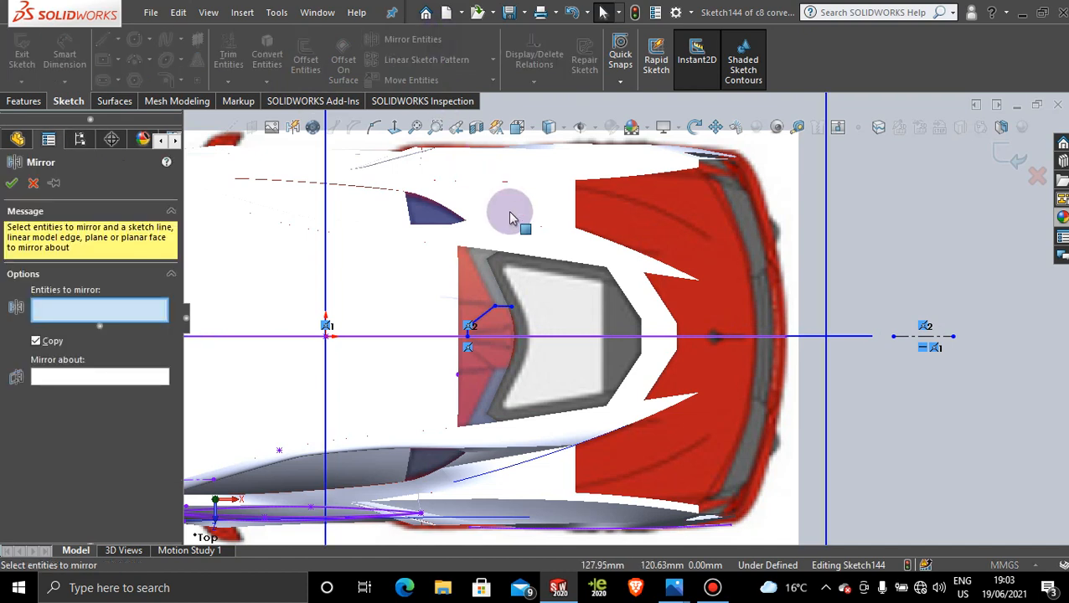
{"action": "left_click", "coordinate": [520, 243]}
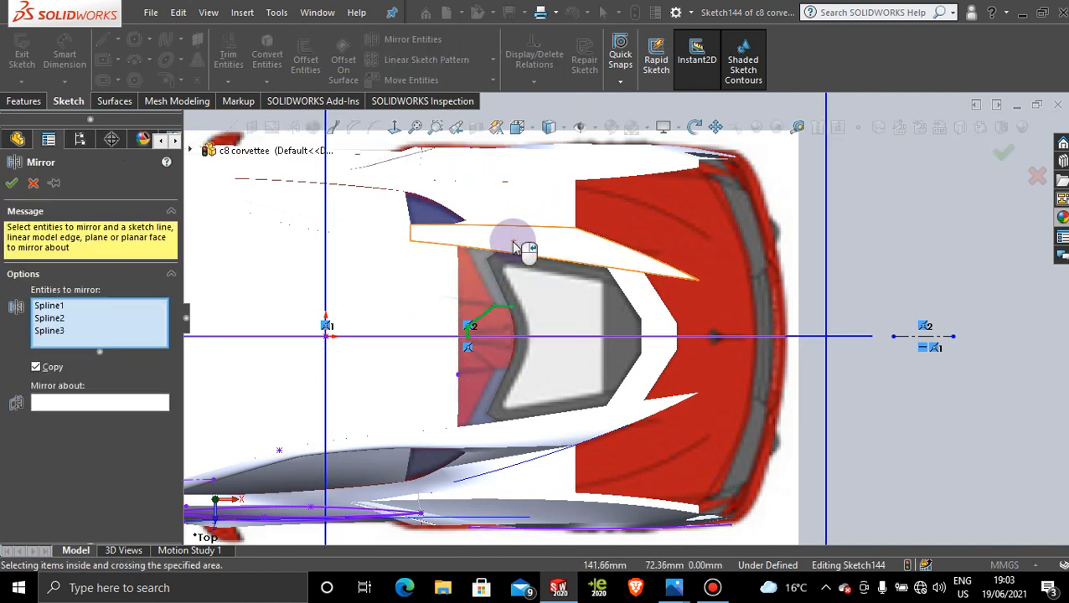
{"action": "left_click", "coordinate": [131, 399]}
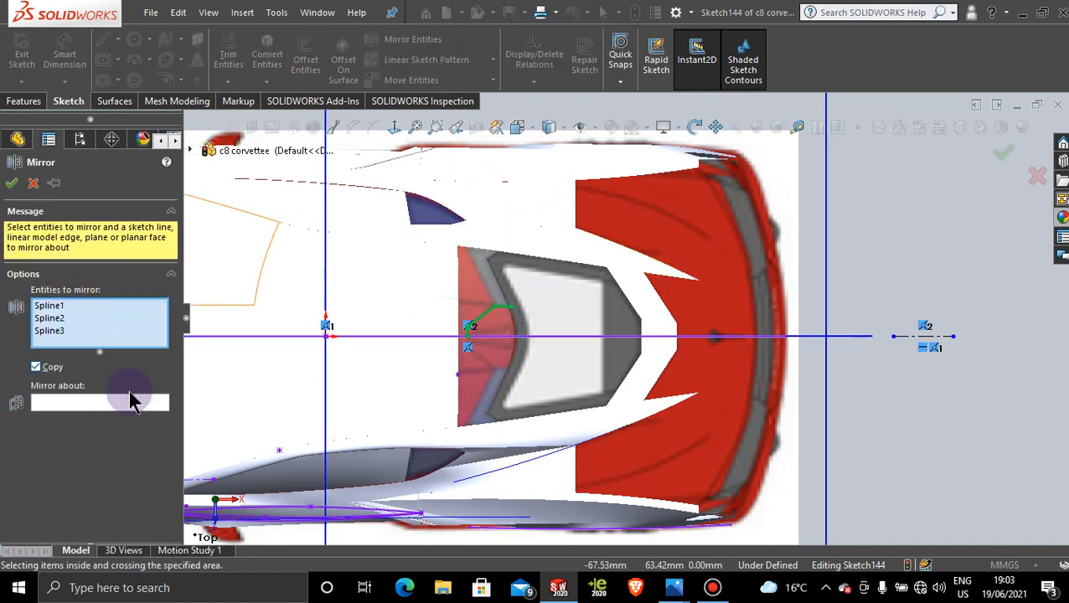
{"action": "left_click", "coordinate": [911, 337]}
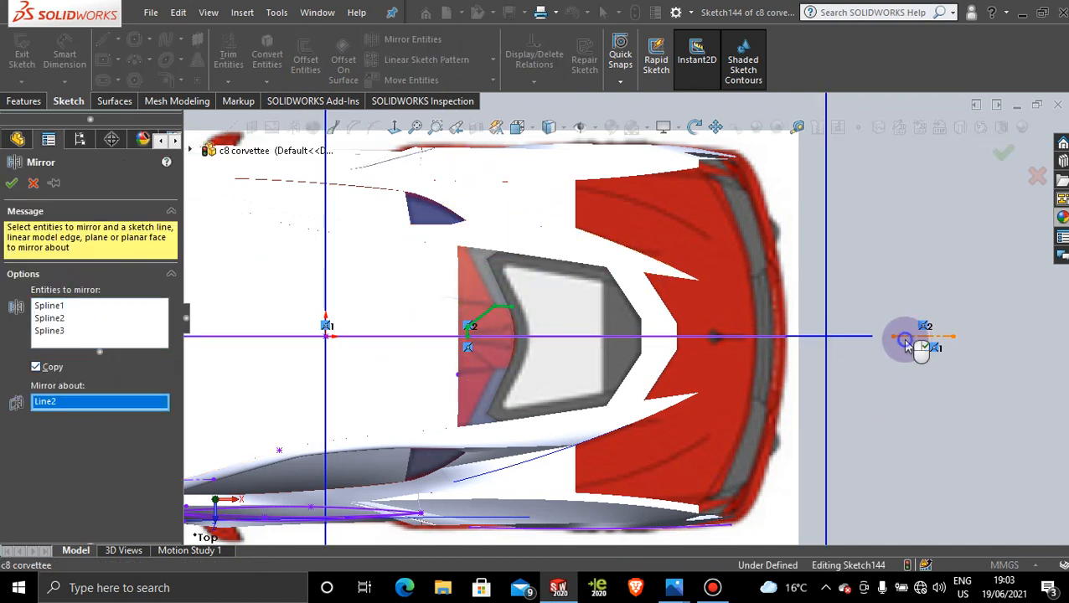
{"action": "left_click", "coordinate": [10, 185]}
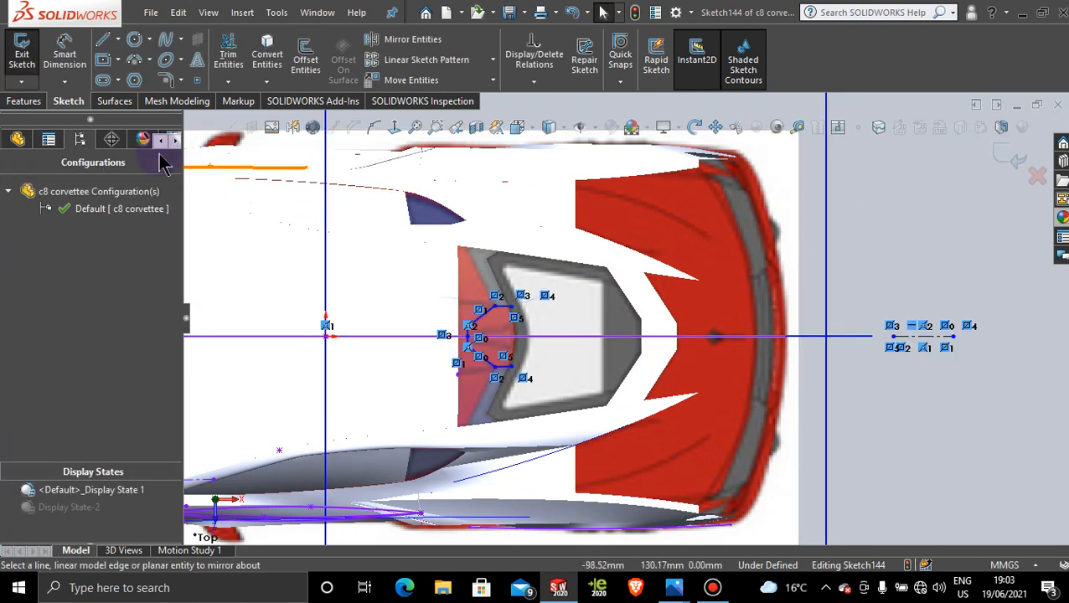
Trim the rear roof surface with the notch sketch, removing the region enclosed by the mirrored outline.
{"action": "left_click", "coordinate": [114, 101]}
{"action": "left_click", "coordinate": [567, 60]}
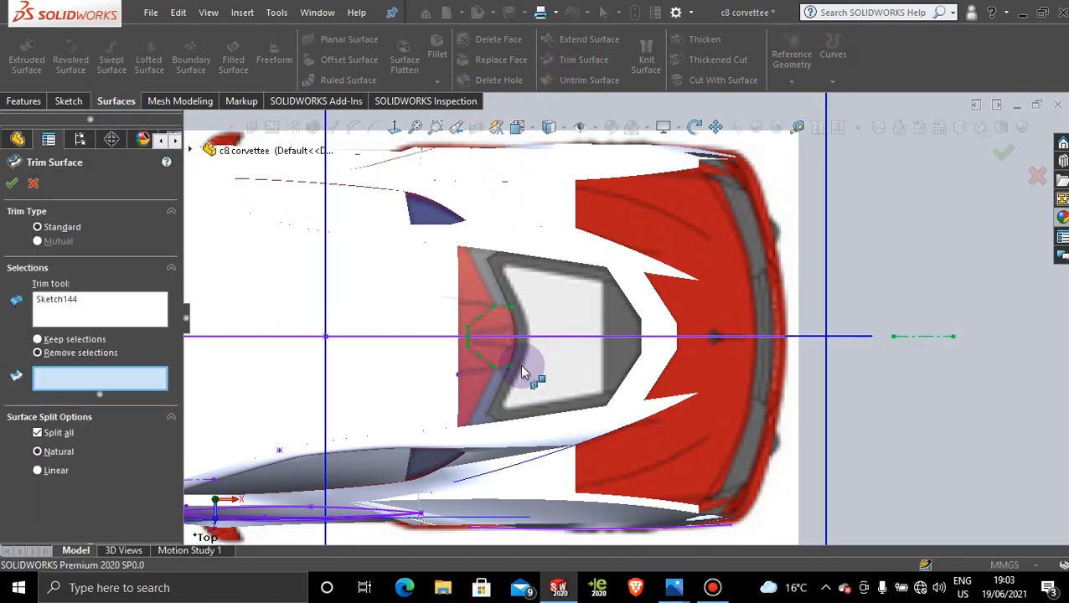
{"action": "scroll", "coordinate": [522, 373], "scroll_direction": "down", "scroll_amount": 4}
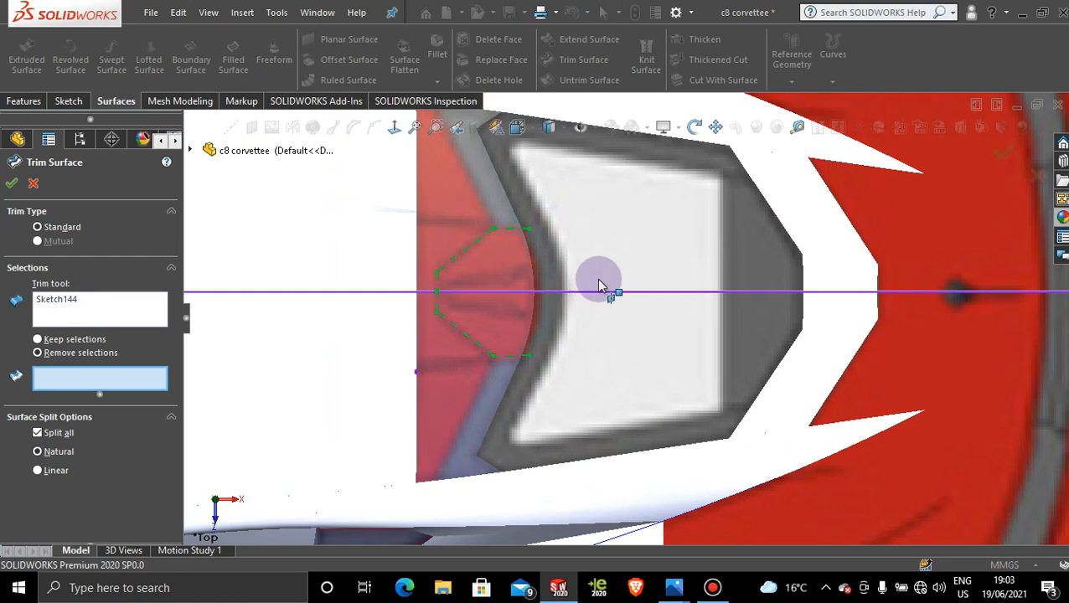
{"action": "left_click", "coordinate": [506, 245]}
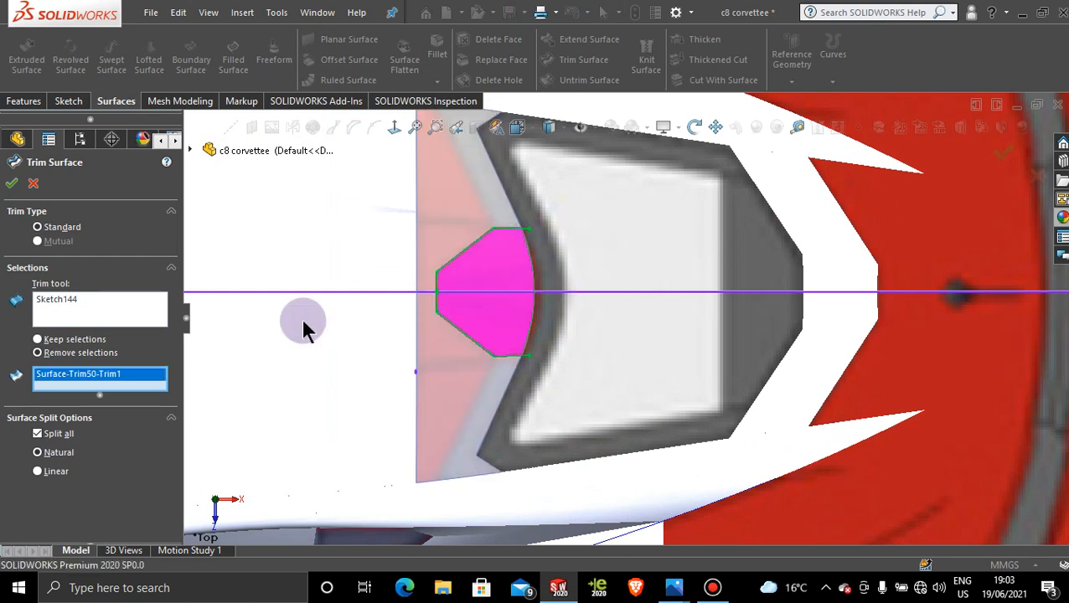
{"action": "left_click", "coordinate": [12, 183]}
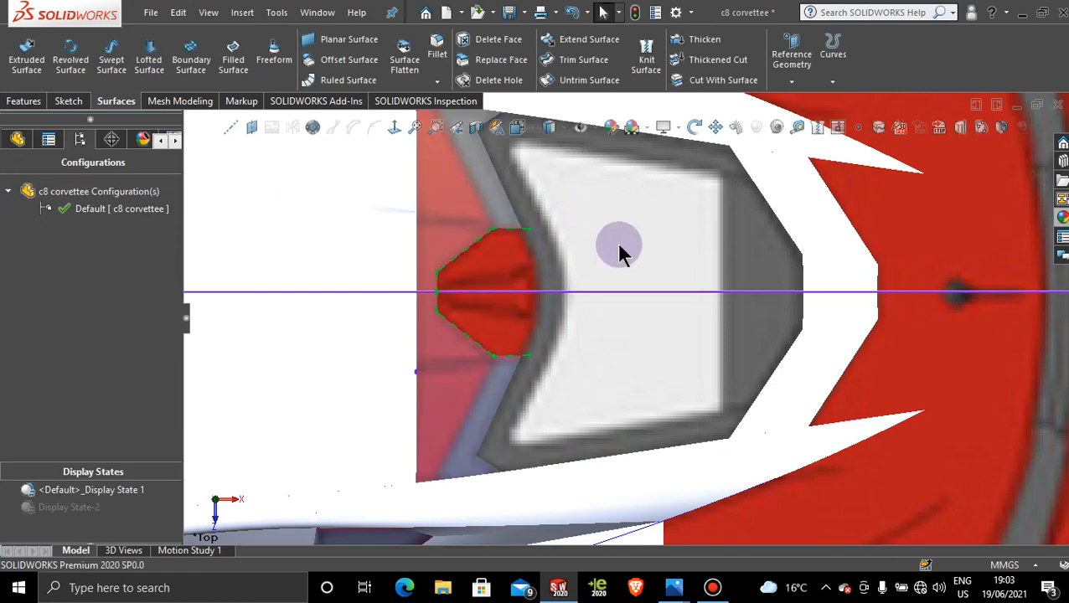
Show 3DSketch202, the pair of angled lines running across the engine cover area.
{"action": "scroll", "coordinate": [619, 246], "scroll_direction": "up", "scroll_amount": 4}
{"action": "scroll", "coordinate": [620, 250], "scroll_direction": "up", "scroll_amount": 3}
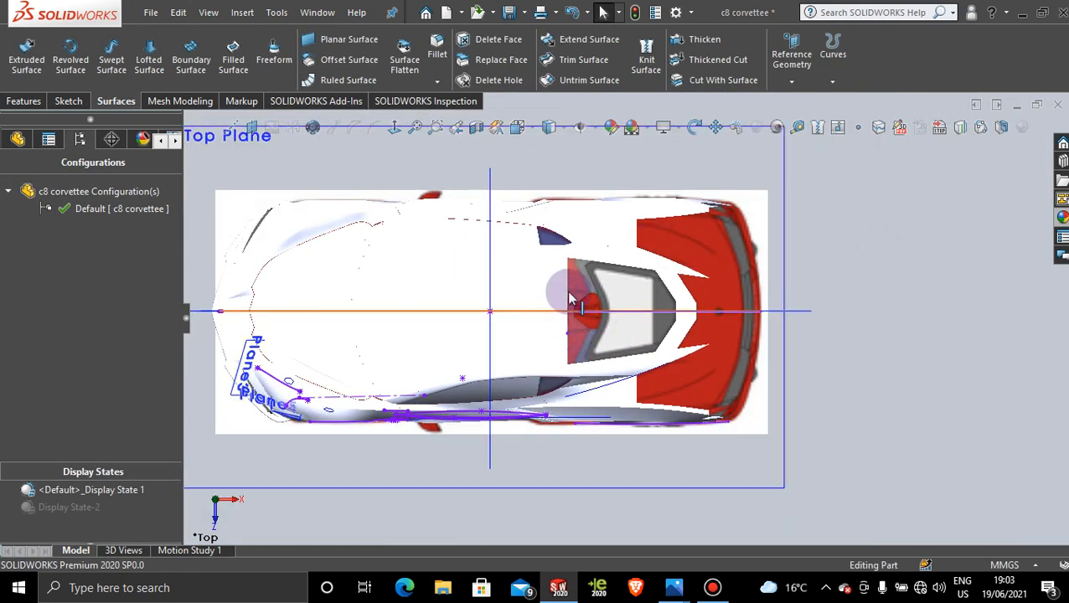
{"action": "scroll", "coordinate": [568, 352], "scroll_direction": "down", "scroll_amount": 3}
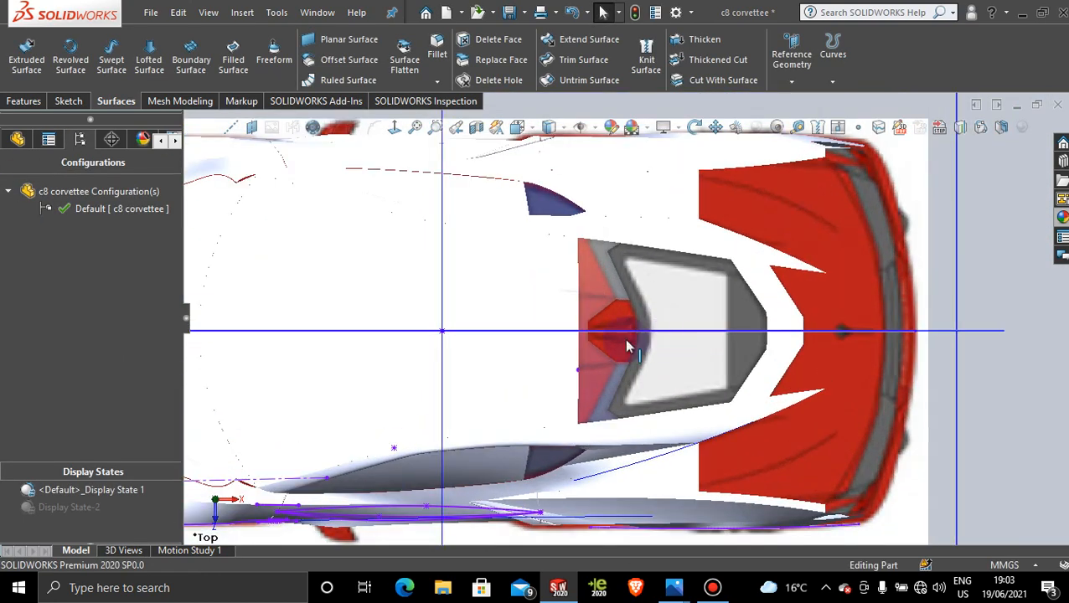
{"action": "left_click", "coordinate": [17, 143]}
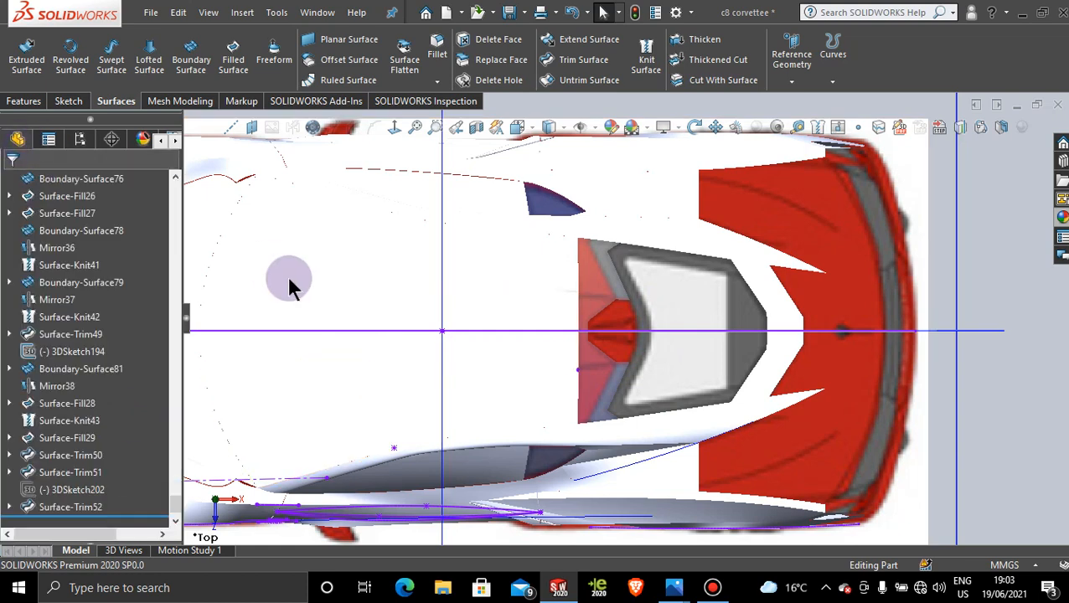
{"action": "scroll", "coordinate": [168, 503], "scroll_direction": "down", "scroll_amount": 2}
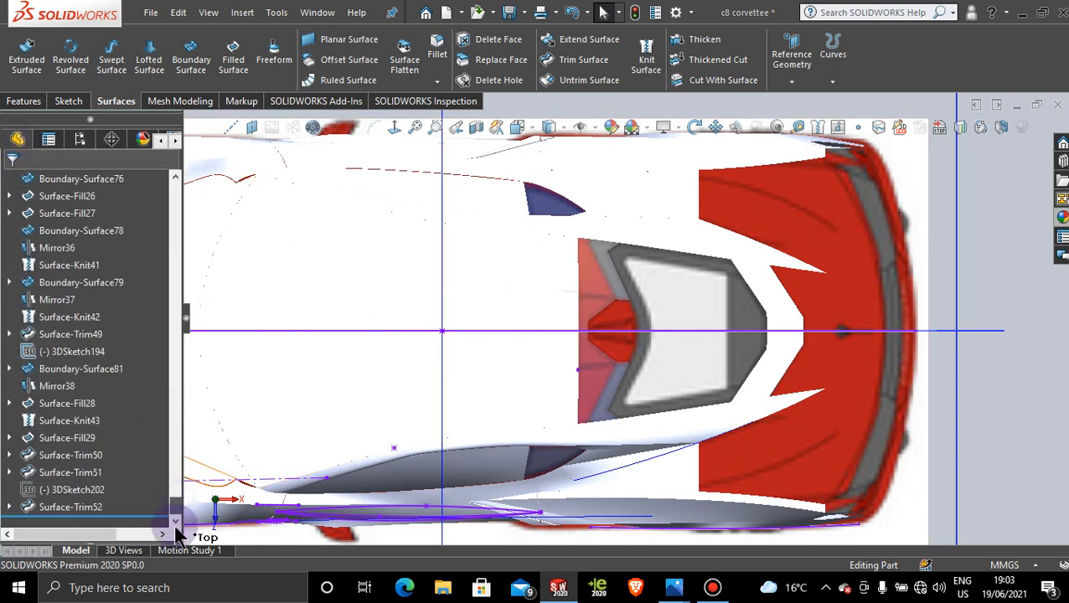
{"action": "left_click", "coordinate": [67, 493]}
{"action": "left_click", "coordinate": [80, 474]}
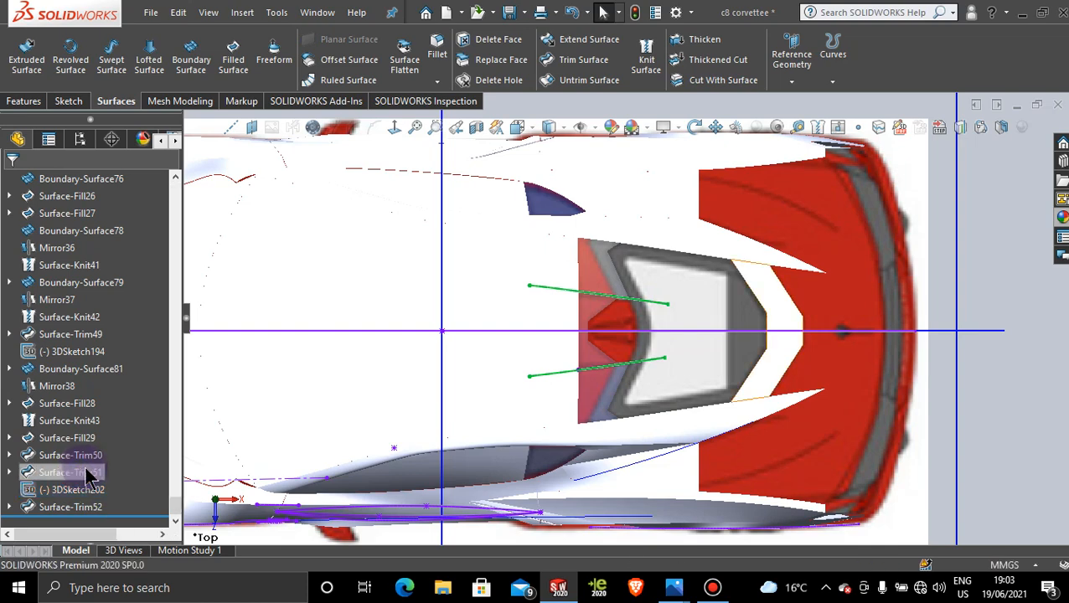
{"action": "left_click", "coordinate": [985, 252]}
{"action": "scroll", "coordinate": [985, 249], "scroll_direction": "up", "scroll_amount": 2}
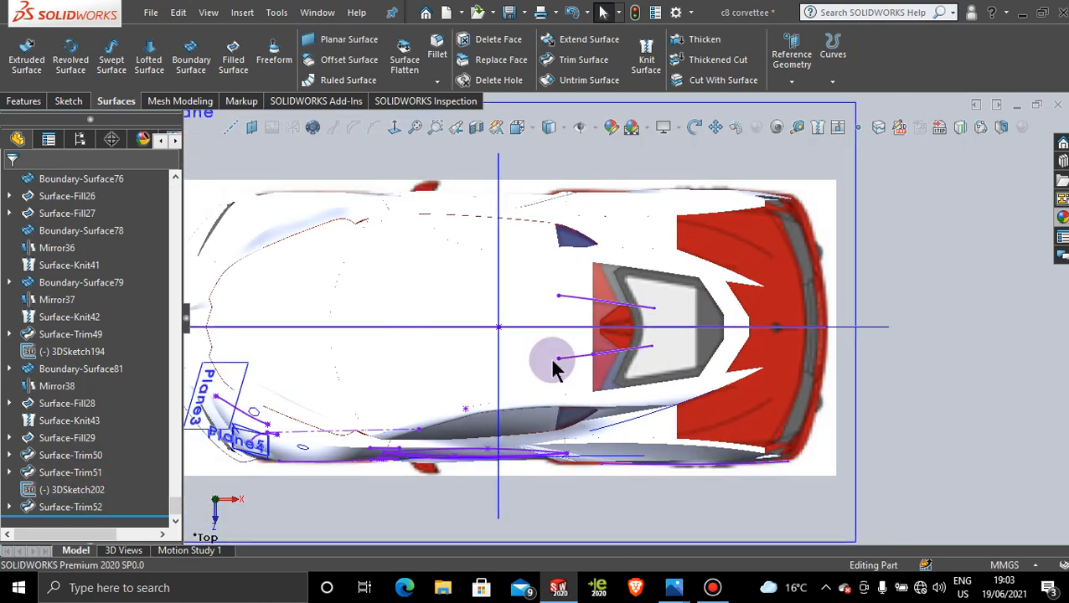
{"action": "right_click", "coordinate": [72, 303]}
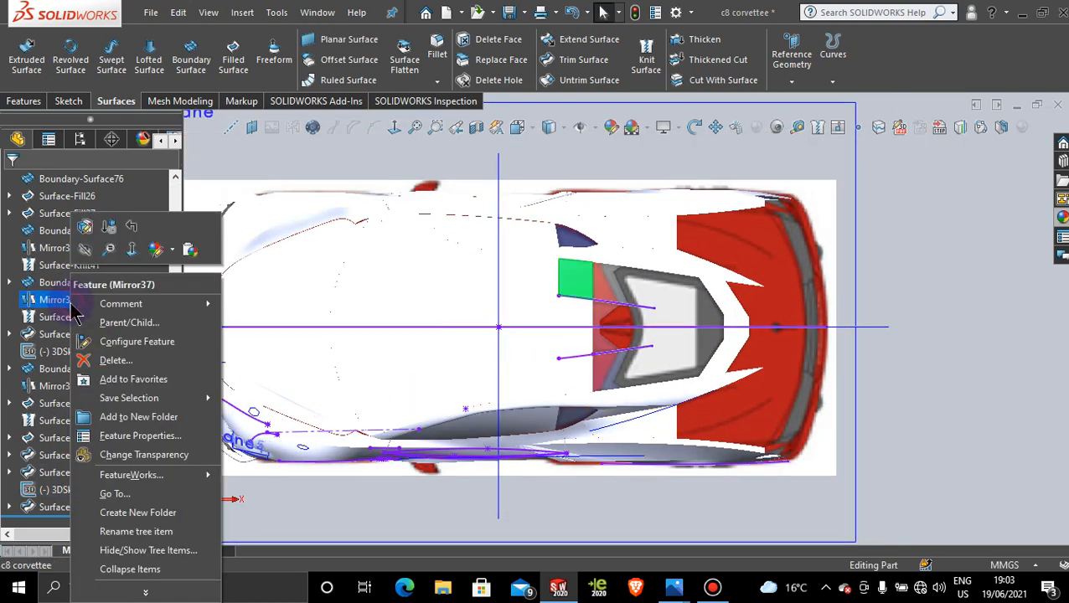
{"action": "left_click", "coordinate": [912, 202]}
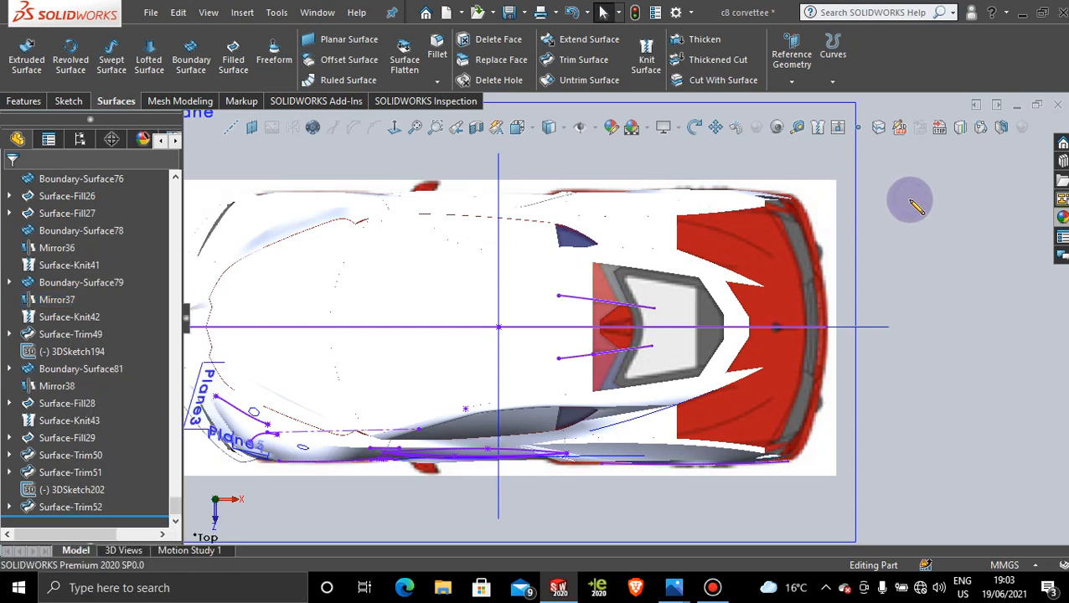
Switch the display style to Shaded With Edges and inspect the trimmed notch against the angled sketch lines.
{"action": "scroll", "coordinate": [566, 319], "scroll_direction": "down", "scroll_amount": 2}
{"action": "scroll", "coordinate": [566, 318], "scroll_direction": "down", "scroll_amount": 1}
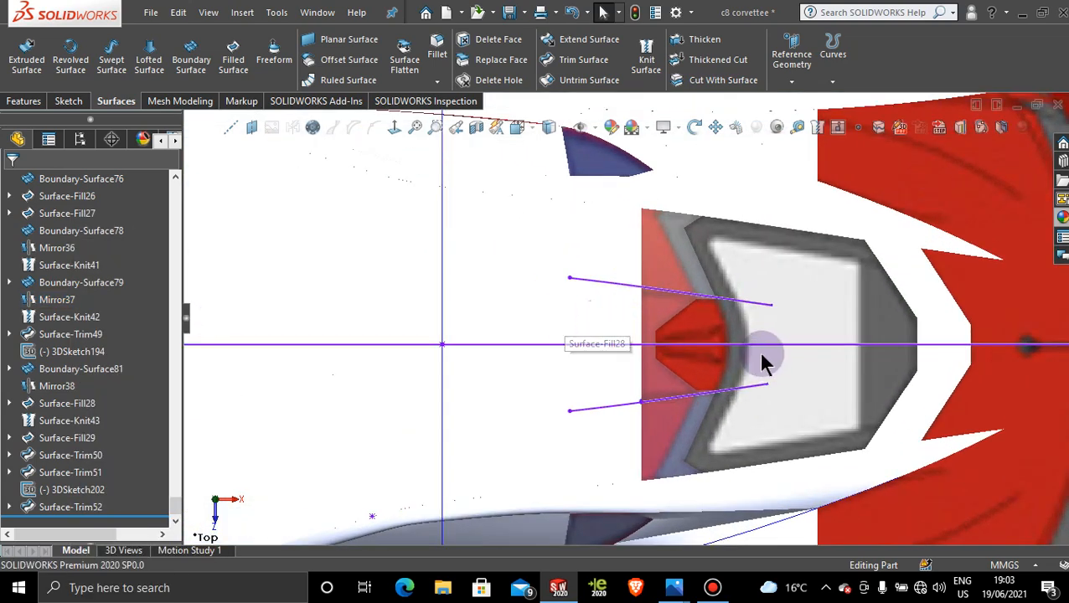
{"action": "scroll", "coordinate": [757, 350], "scroll_direction": "down", "scroll_amount": 2}
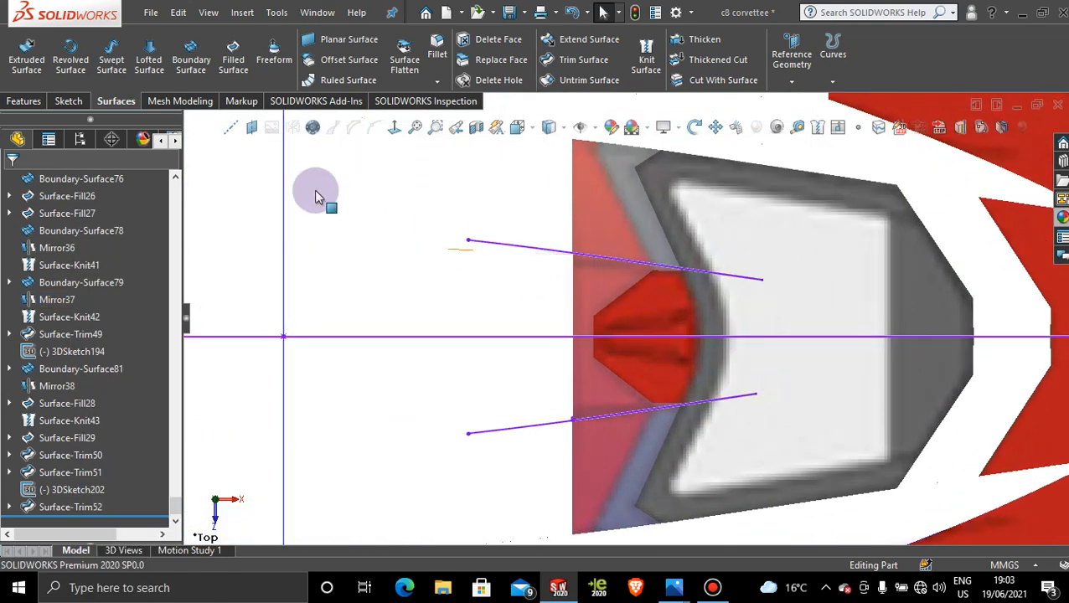
{"action": "left_click", "coordinate": [557, 126]}
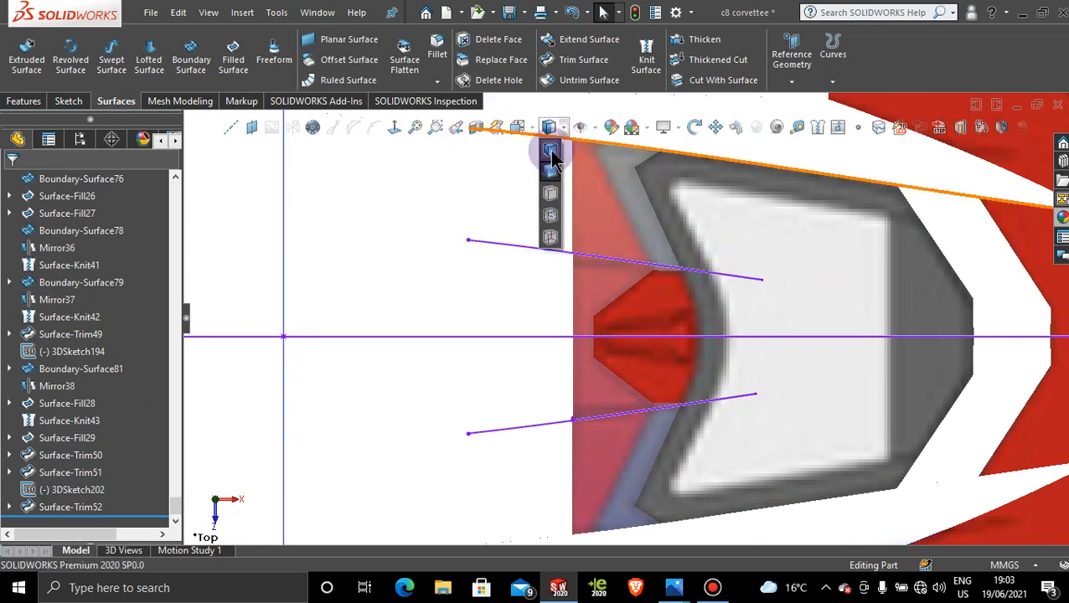
{"action": "left_click", "coordinate": [550, 151]}
{"action": "scroll", "coordinate": [578, 235], "scroll_direction": "up", "scroll_amount": 5}
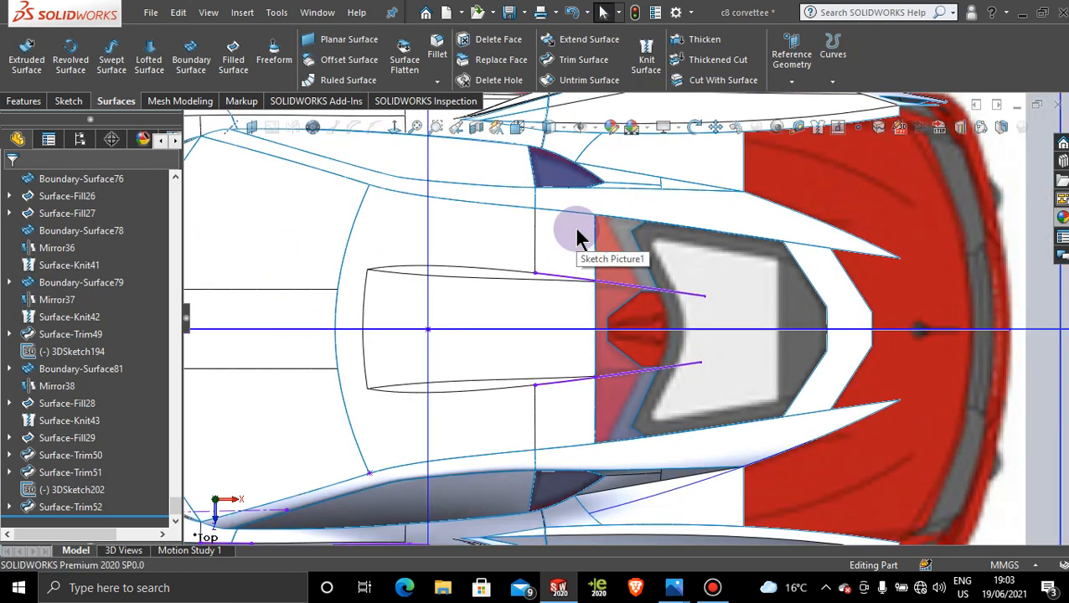
{"action": "scroll", "coordinate": [629, 307], "scroll_direction": "down", "scroll_amount": 5}
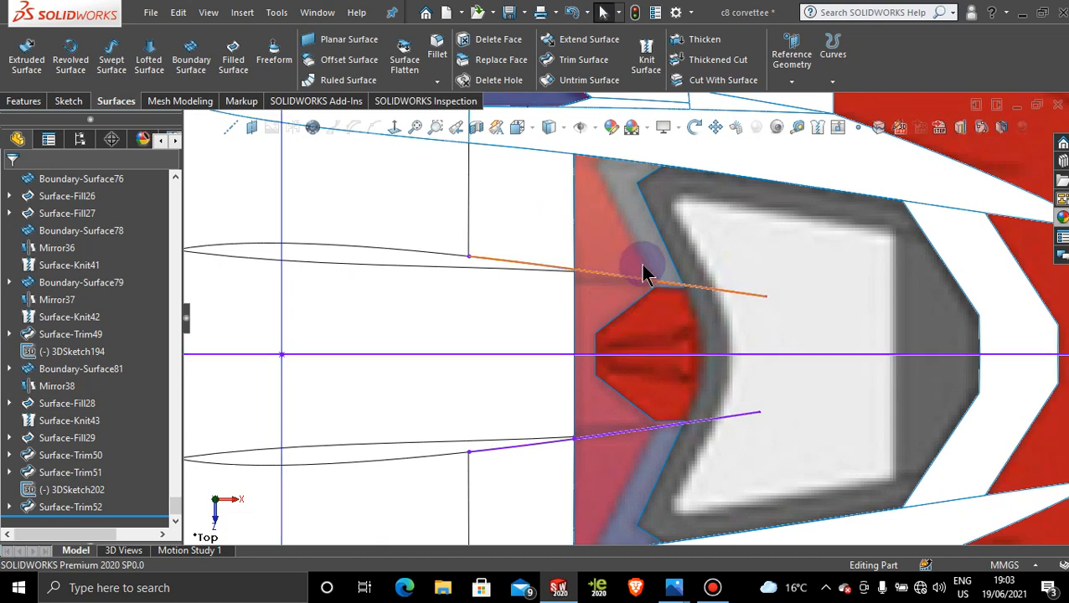
{"action": "scroll", "coordinate": [634, 322], "scroll_direction": "up", "scroll_amount": 1}
{"action": "scroll", "coordinate": [644, 280], "scroll_direction": "down", "scroll_amount": 3}
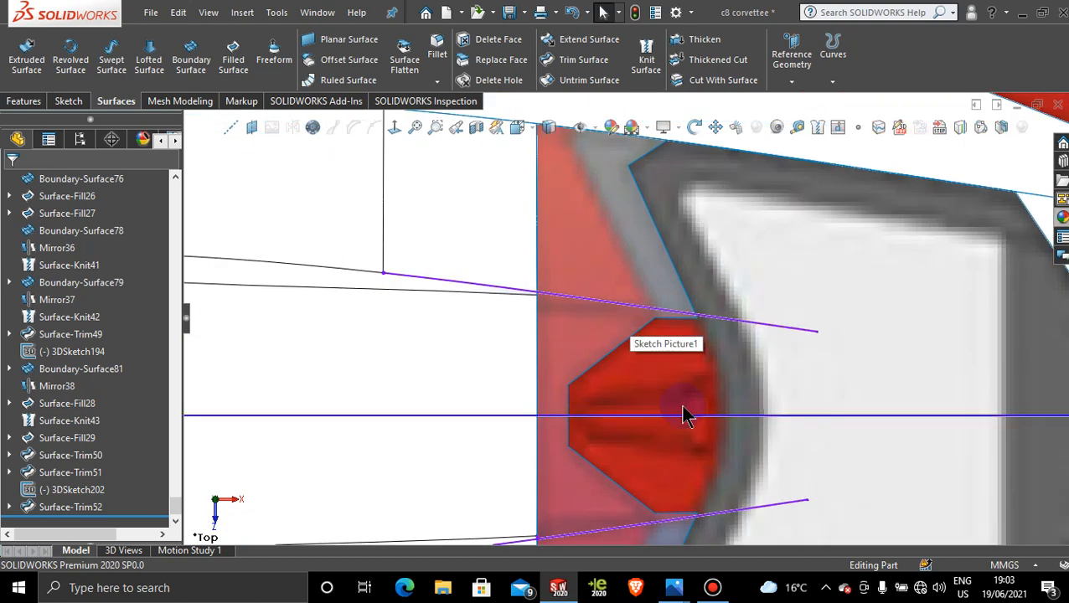
{"action": "scroll", "coordinate": [637, 384], "scroll_direction": "up", "scroll_amount": 2}
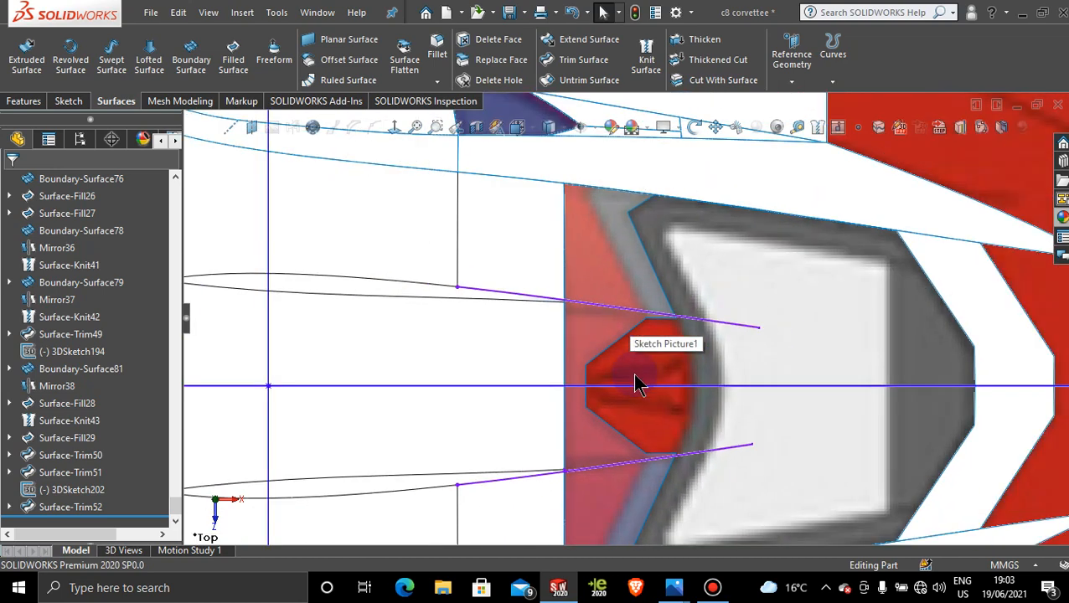
Trim the rear roof surface with 3DSketch202, removing the central piece between the two angled lines.
{"action": "scroll", "coordinate": [656, 402], "scroll_direction": "up", "scroll_amount": 2}
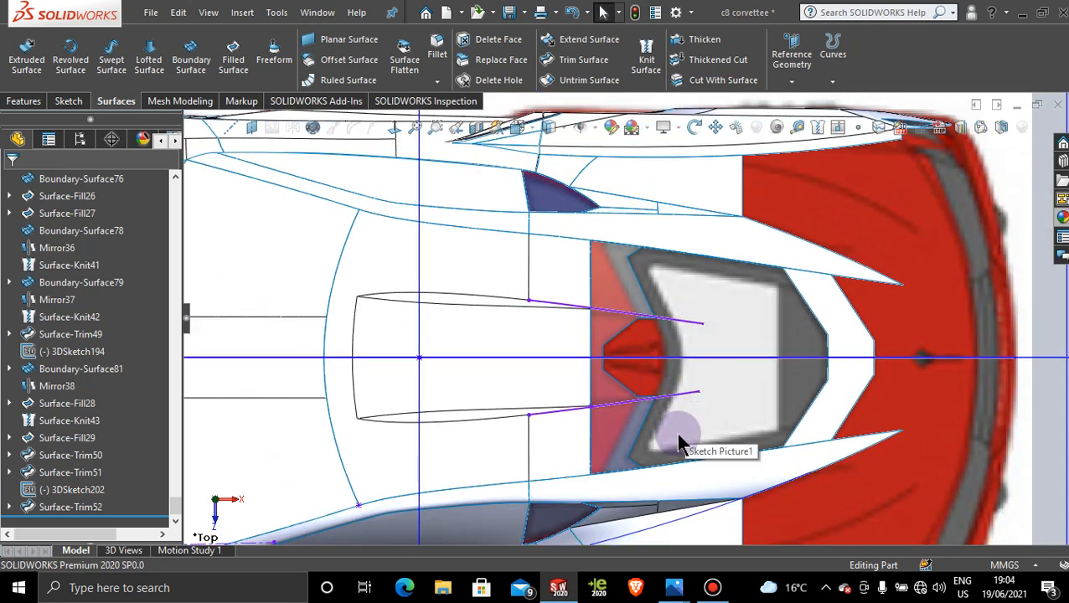
{"action": "scroll", "coordinate": [659, 353], "scroll_direction": "down", "scroll_amount": 2}
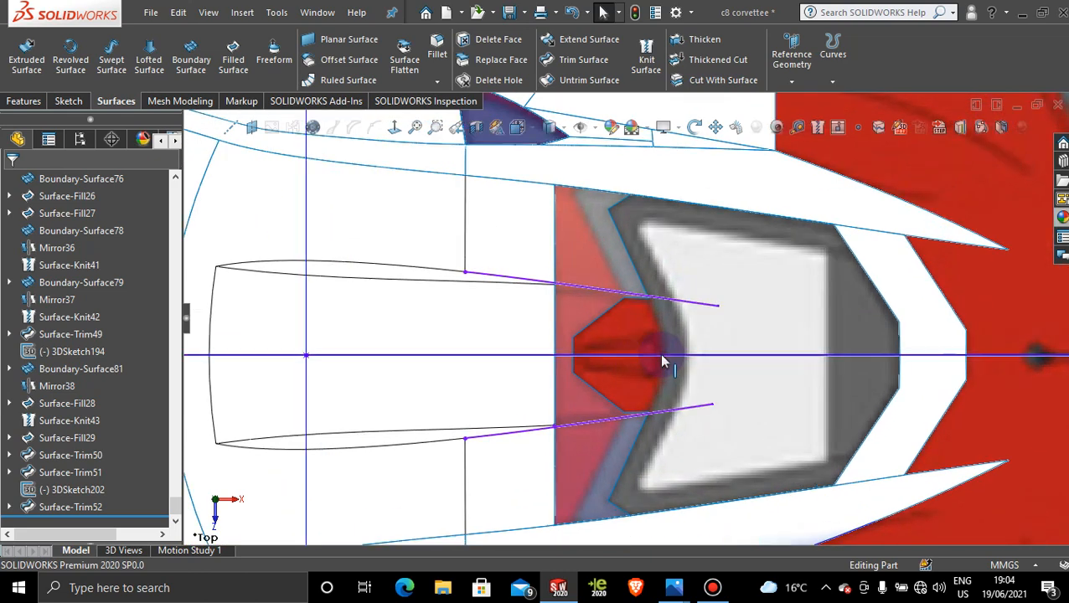
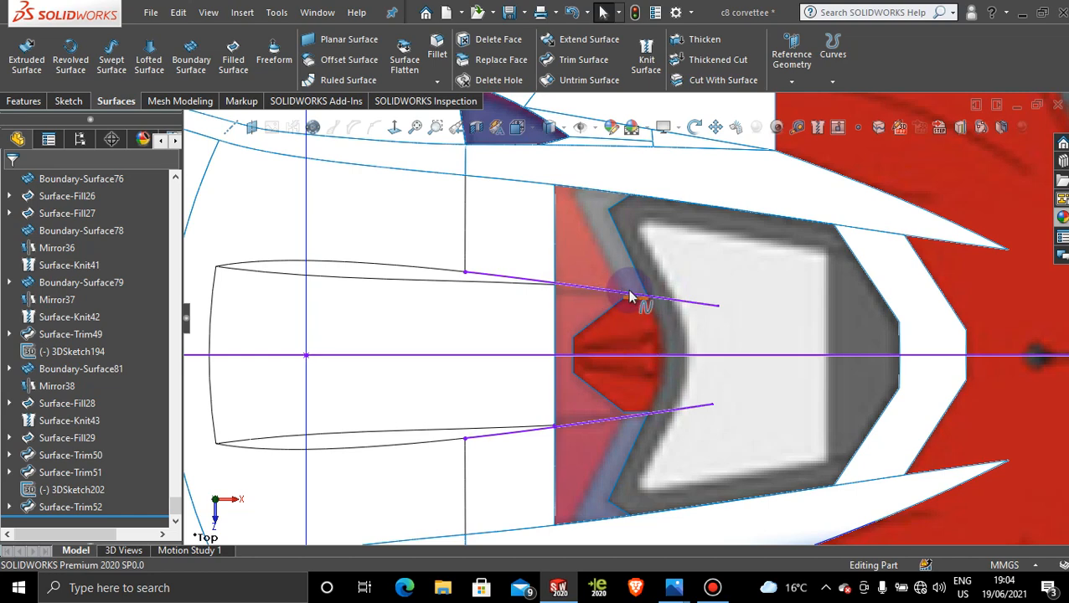
{"action": "left_click", "coordinate": [584, 61]}
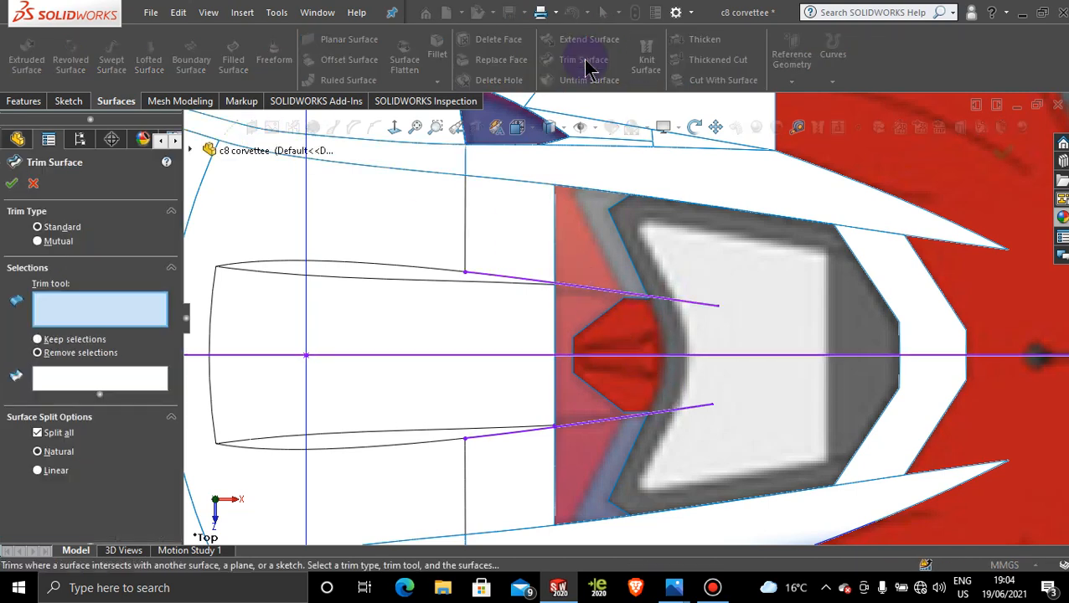
{"action": "left_click", "coordinate": [584, 300]}
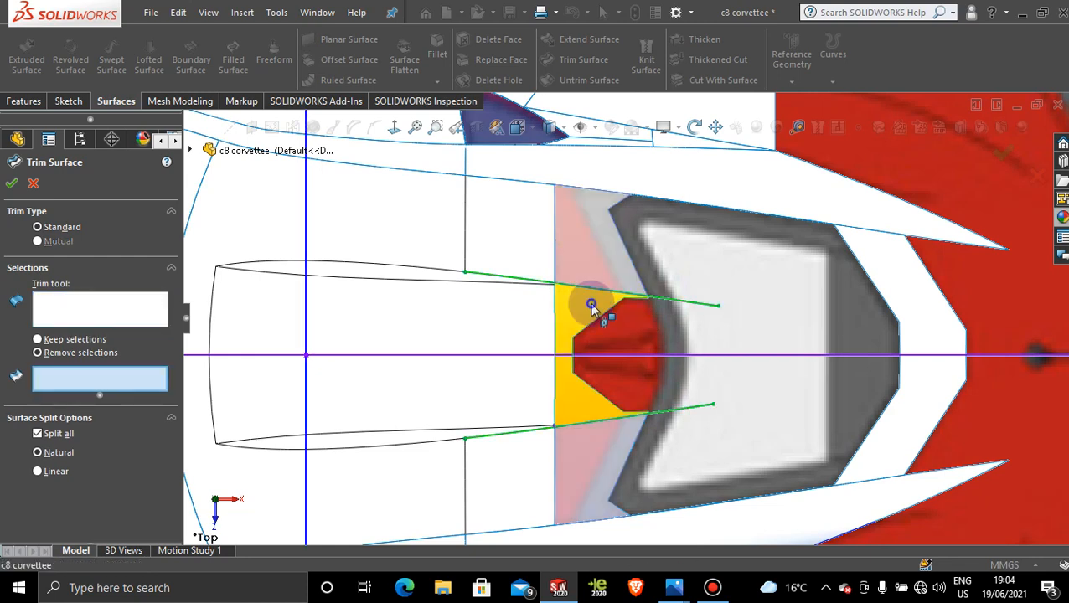
{"action": "left_click", "coordinate": [589, 302]}
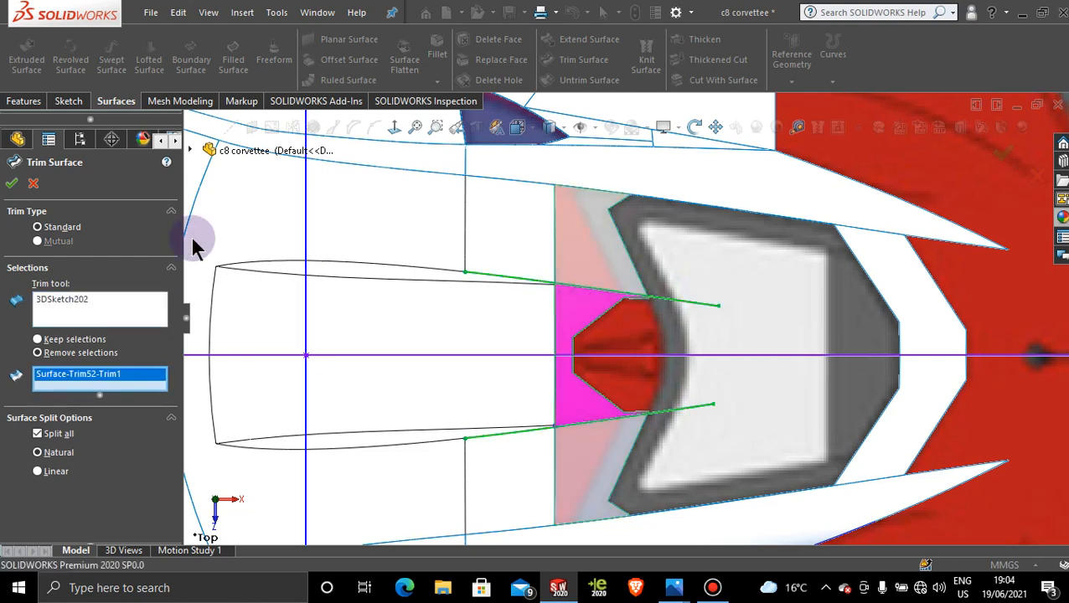
{"action": "left_click", "coordinate": [10, 183]}
Hide 3DSketch202 and 3DSketch194 around the trimmed notch.
{"action": "scroll", "coordinate": [714, 341], "scroll_direction": "up", "scroll_amount": 2}
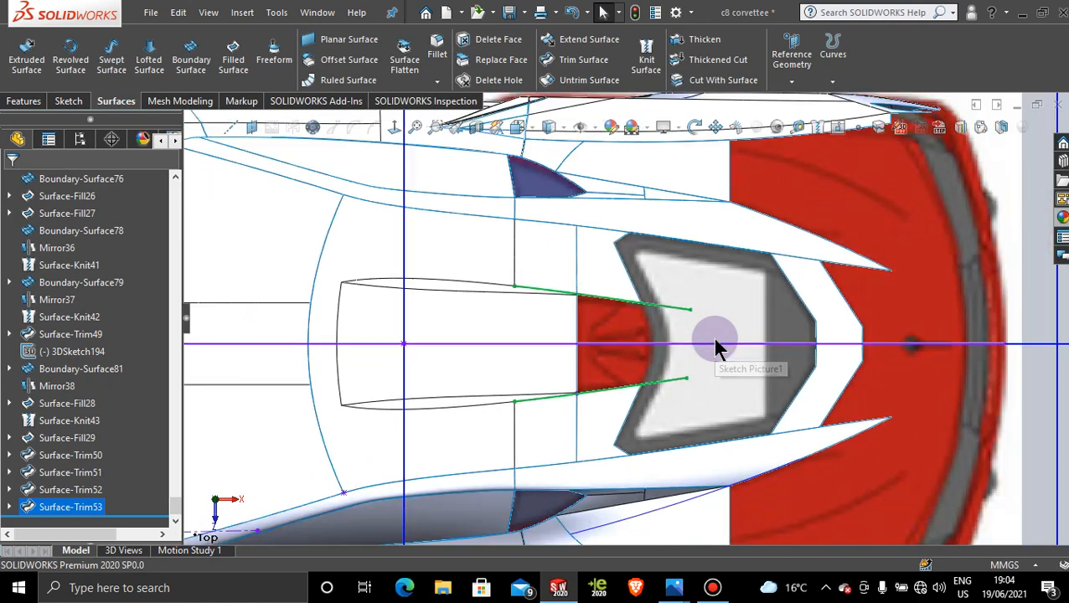
{"action": "scroll", "coordinate": [715, 346], "scroll_direction": "up", "scroll_amount": 4}
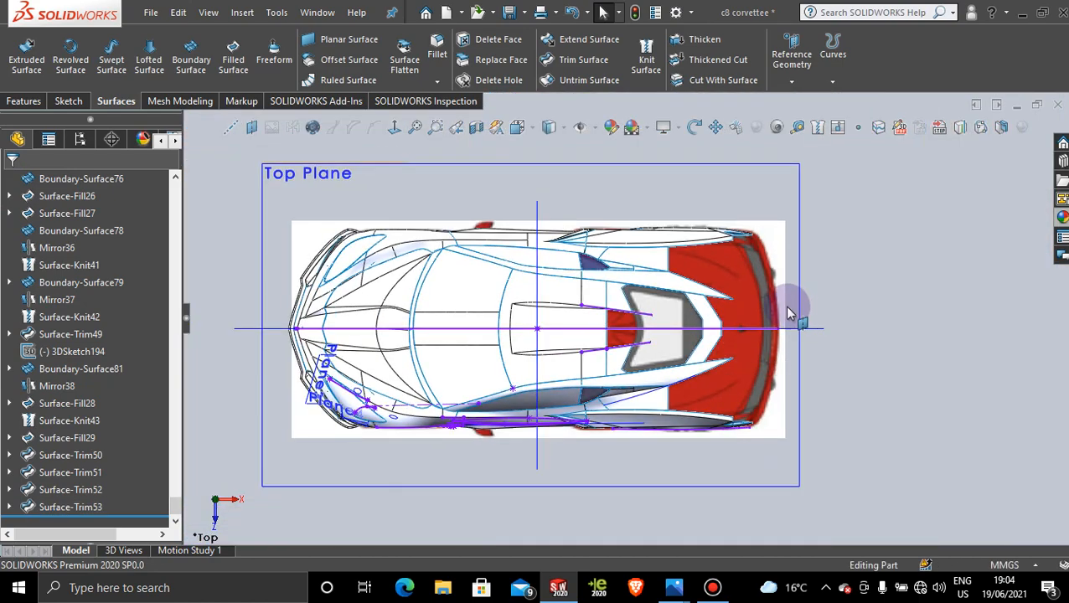
{"action": "scroll", "coordinate": [624, 319], "scroll_direction": "down", "scroll_amount": 5}
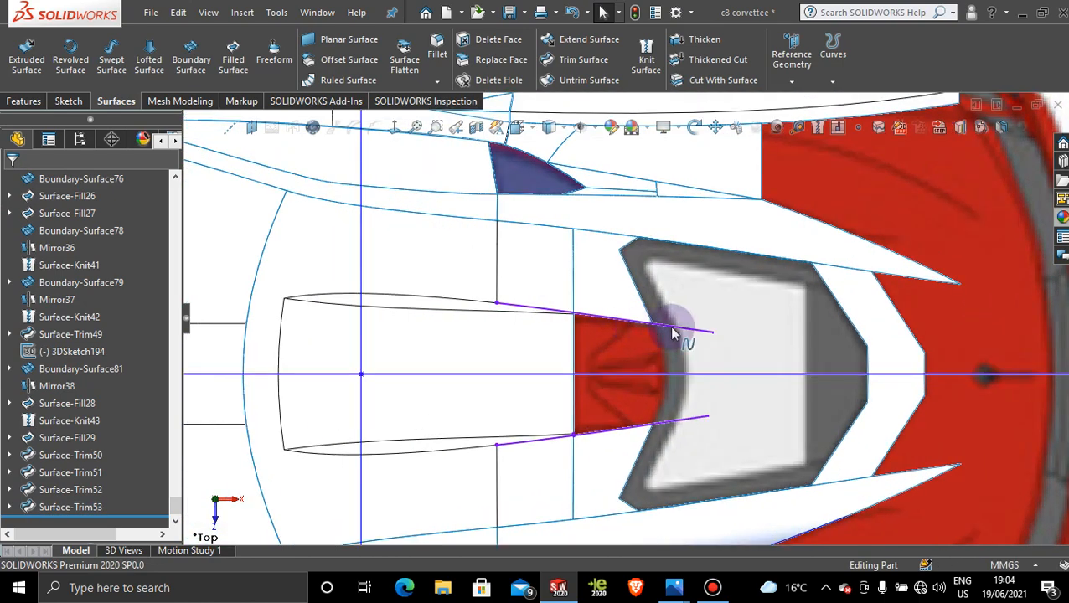
{"action": "right_click", "coordinate": [675, 333]}
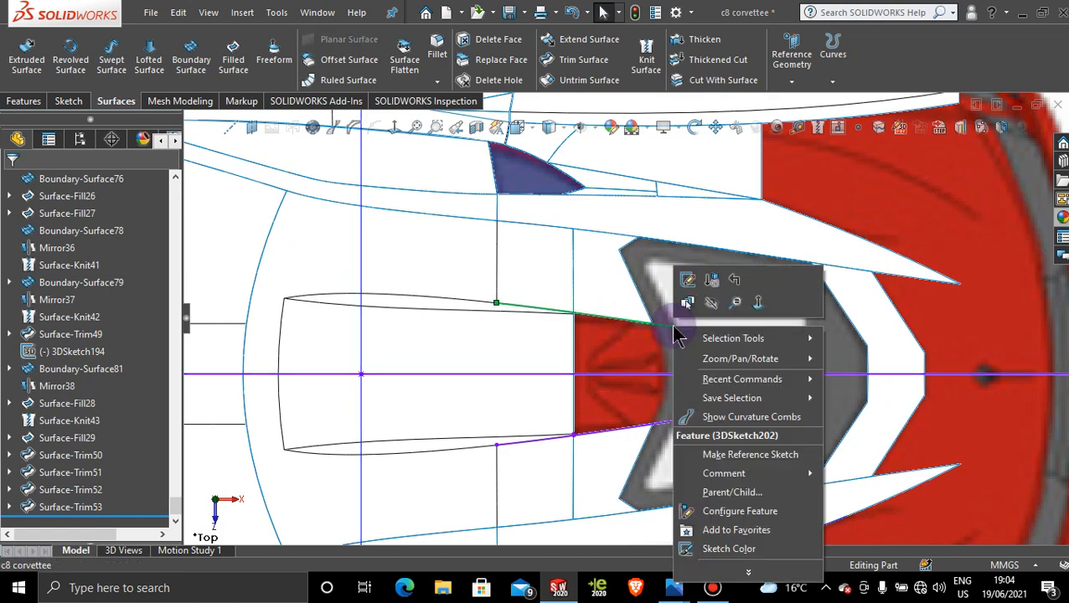
{"action": "left_click", "coordinate": [718, 312]}
{"action": "scroll", "coordinate": [584, 439], "scroll_direction": "down", "scroll_amount": 5}
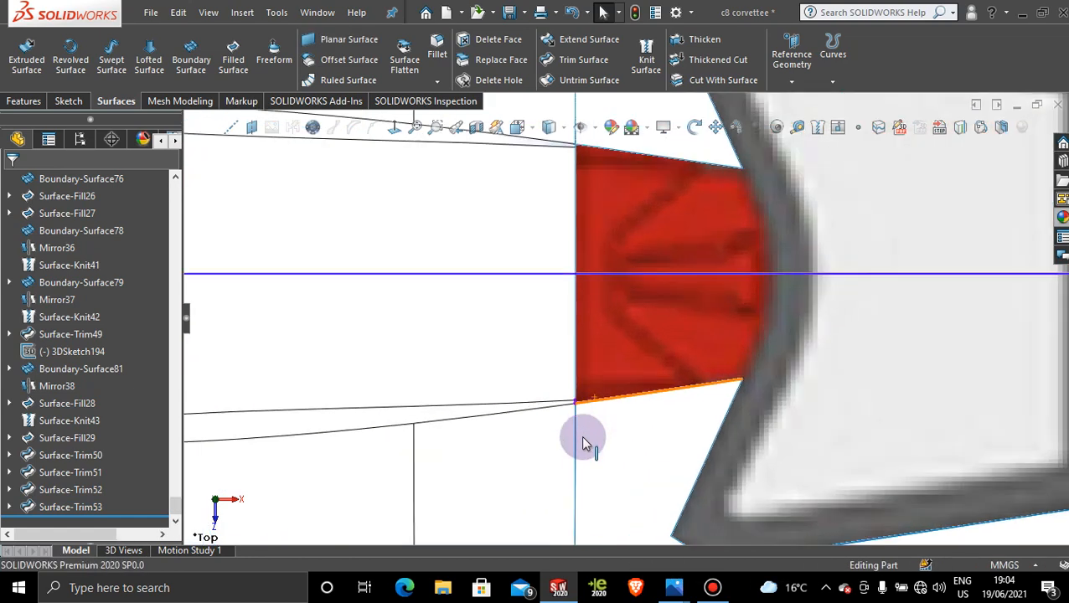
{"action": "scroll", "coordinate": [578, 402], "scroll_direction": "down", "scroll_amount": 3}
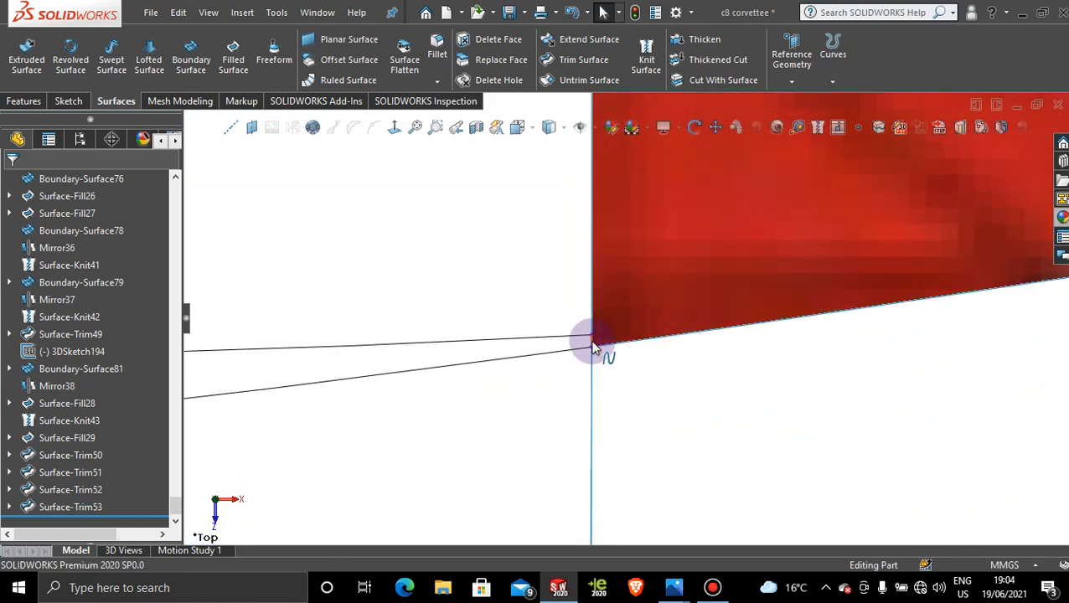
{"action": "right_click", "coordinate": [592, 347]}
{"action": "left_click", "coordinate": [634, 330]}
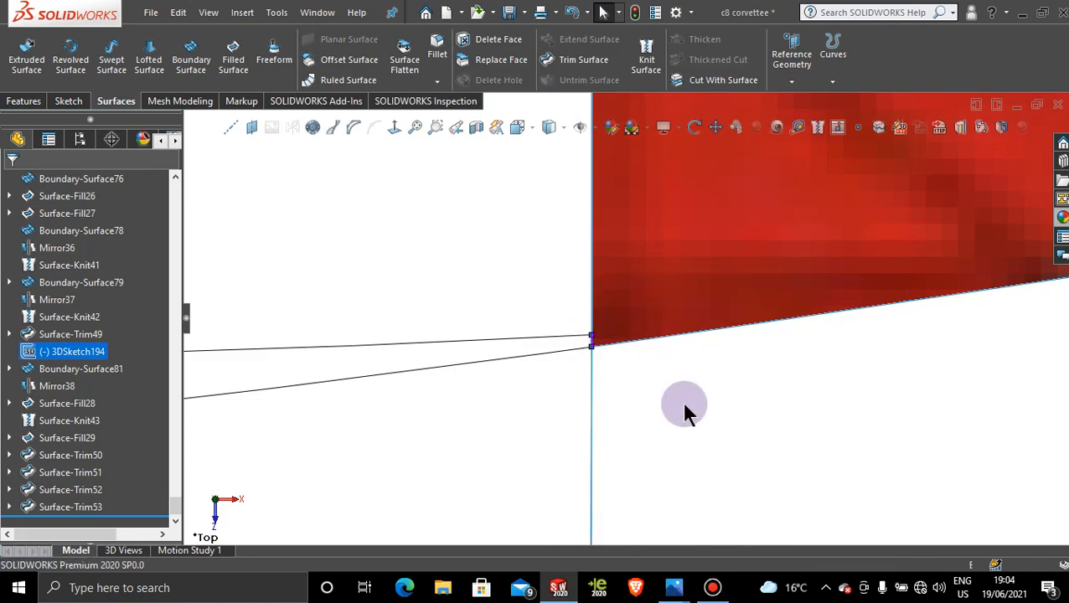
{"action": "scroll", "coordinate": [685, 413], "scroll_direction": "down", "scroll_amount": 3}
Activate Display State-2 to show the car body in grey shading without the reference pictures.
{"action": "scroll", "coordinate": [685, 413], "scroll_direction": "up", "scroll_amount": 8}
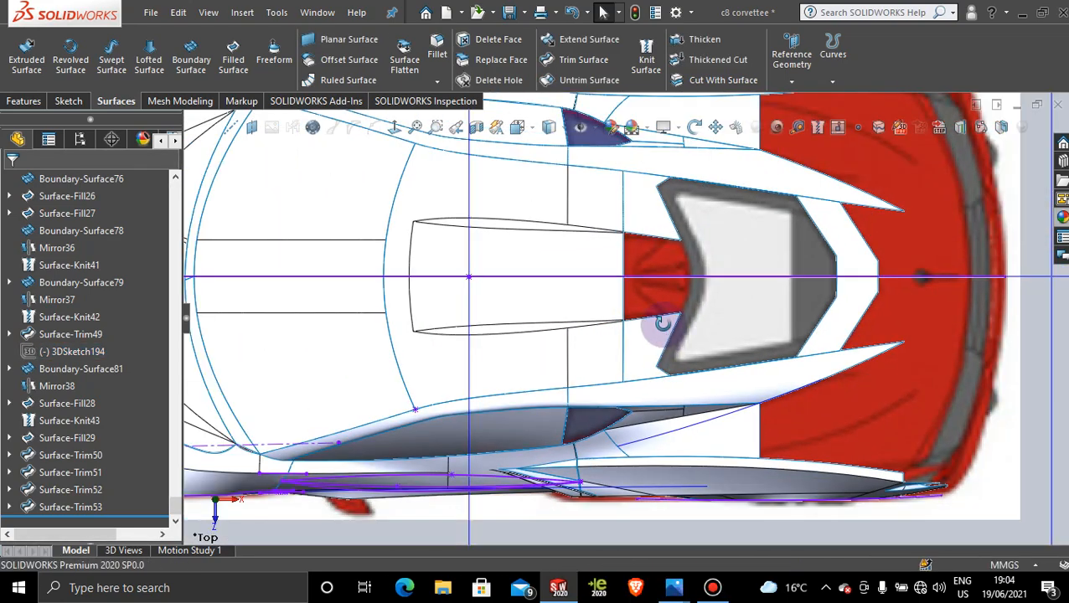
{"action": "middle_click_drag", "start_coordinate": [649, 314], "coordinate": [658, 270]}
{"action": "scroll", "coordinate": [673, 289], "scroll_direction": "down", "scroll_amount": 5}
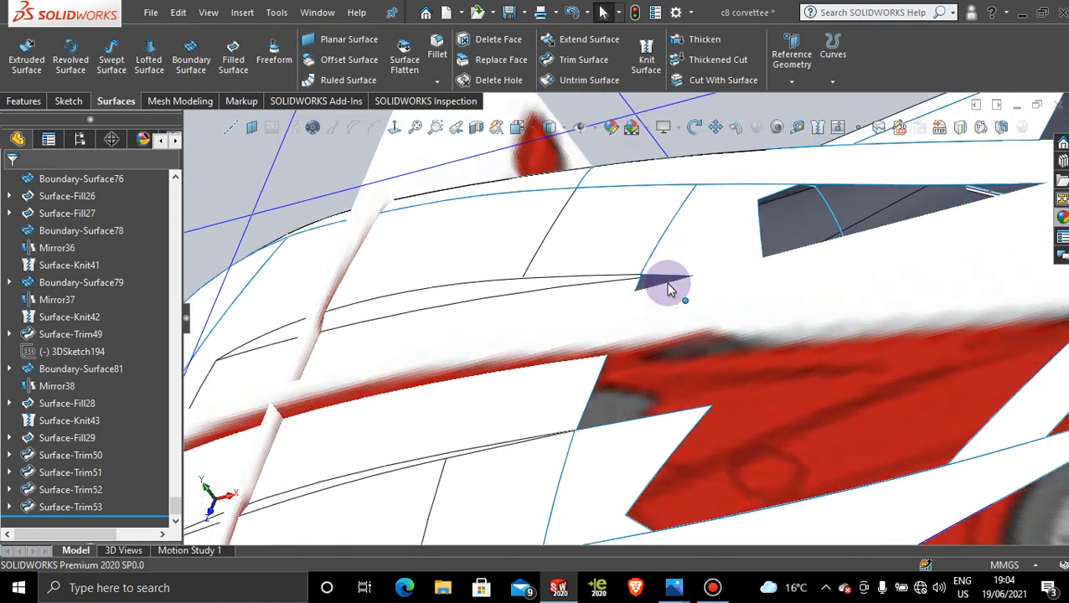
{"action": "scroll", "coordinate": [630, 355], "scroll_direction": "up", "scroll_amount": 3}
{"action": "middle_click_drag", "start_coordinate": [630, 355], "coordinate": [653, 389]}
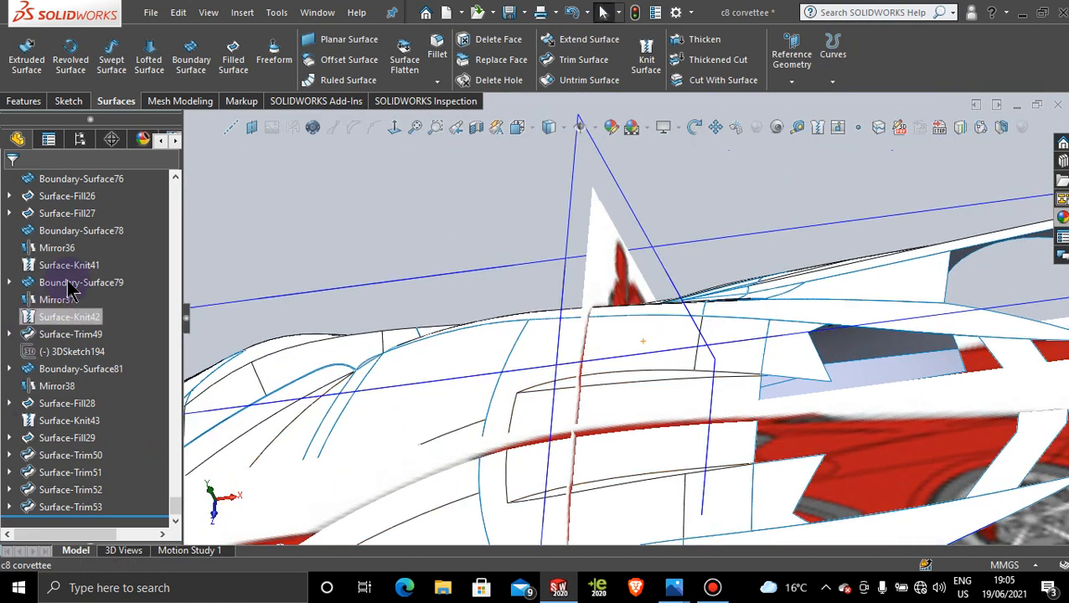
{"action": "left_click", "coordinate": [79, 139]}
{"action": "left_click", "coordinate": [76, 507]}
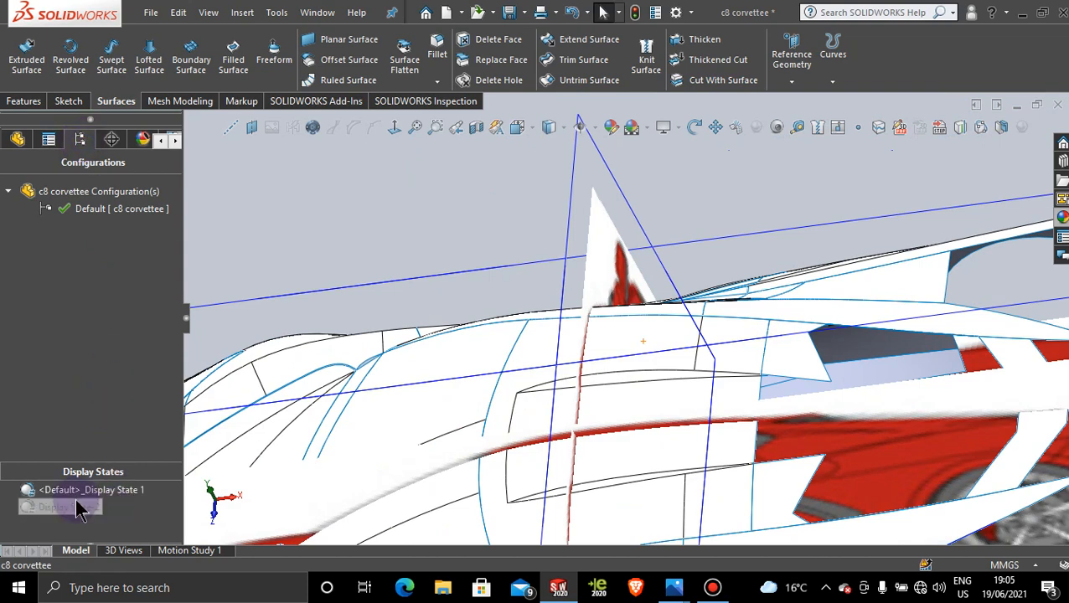
{"action": "left_click", "coordinate": [399, 499]}
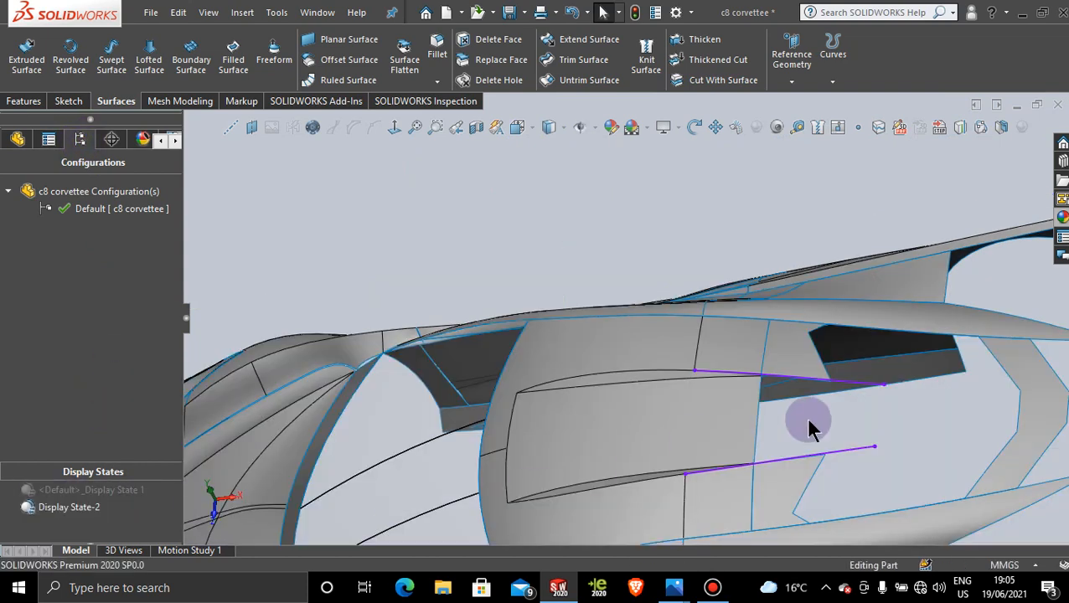
Hide the two angled lines of 3DSketch202 in Display State-2.
{"action": "mouse_move", "coordinate": [809, 430]}
{"action": "middle_mouse_down"}
{"action": "mouse_move", "coordinate": [822, 460]}
{"action": "mouse_move", "coordinate": [834, 444]}
{"action": "middle_mouse_up"}
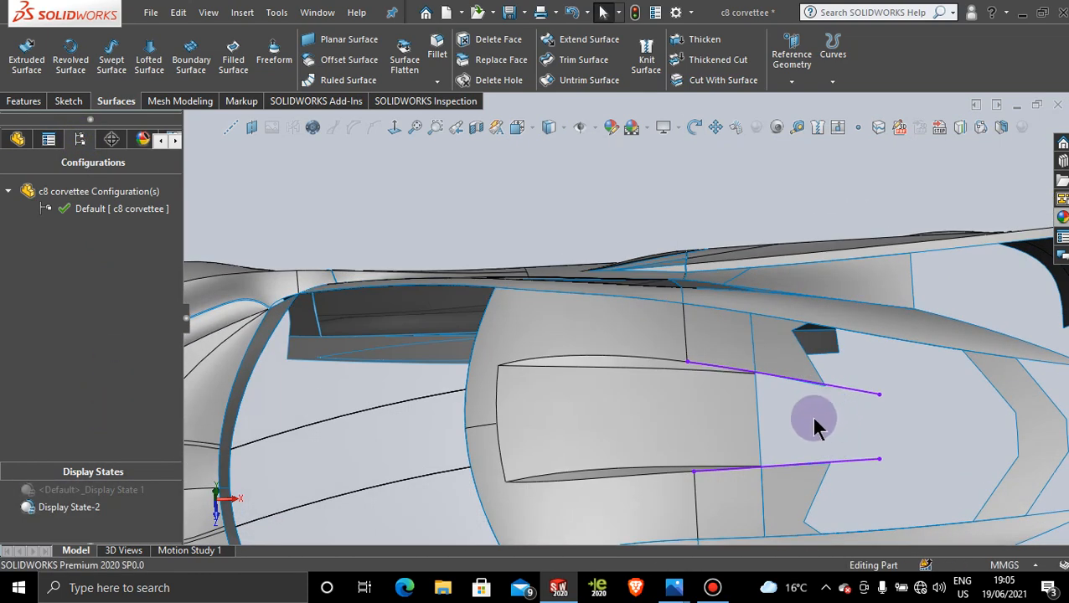
{"action": "scroll", "coordinate": [811, 414], "scroll_direction": "up", "scroll_amount": 5}
{"action": "scroll", "coordinate": [740, 381], "scroll_direction": "down", "scroll_amount": 10}
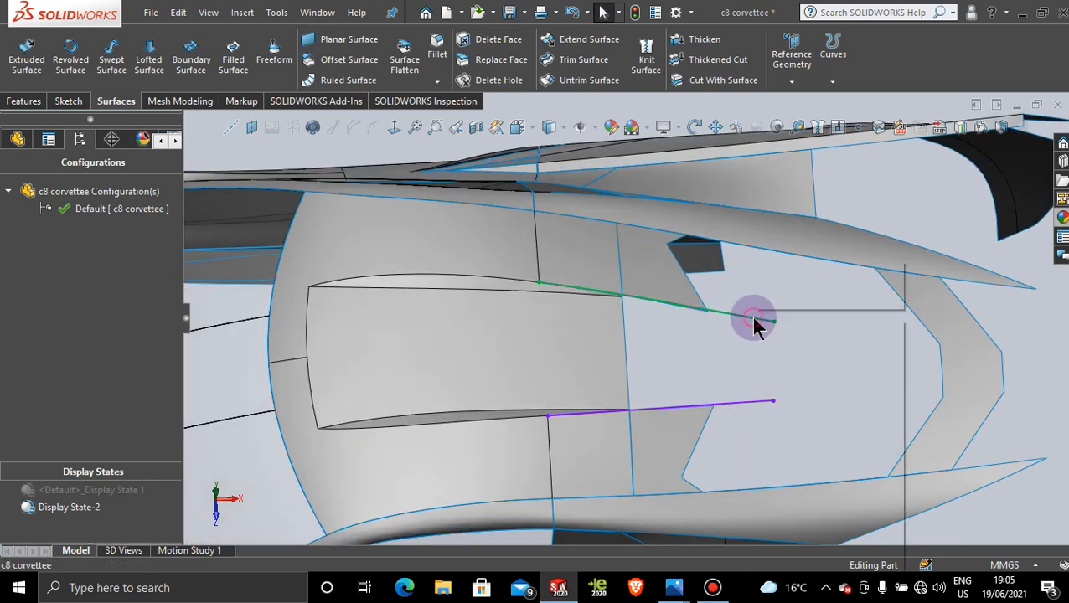
{"action": "right_click", "coordinate": [754, 323]}
{"action": "left_click", "coordinate": [791, 298]}
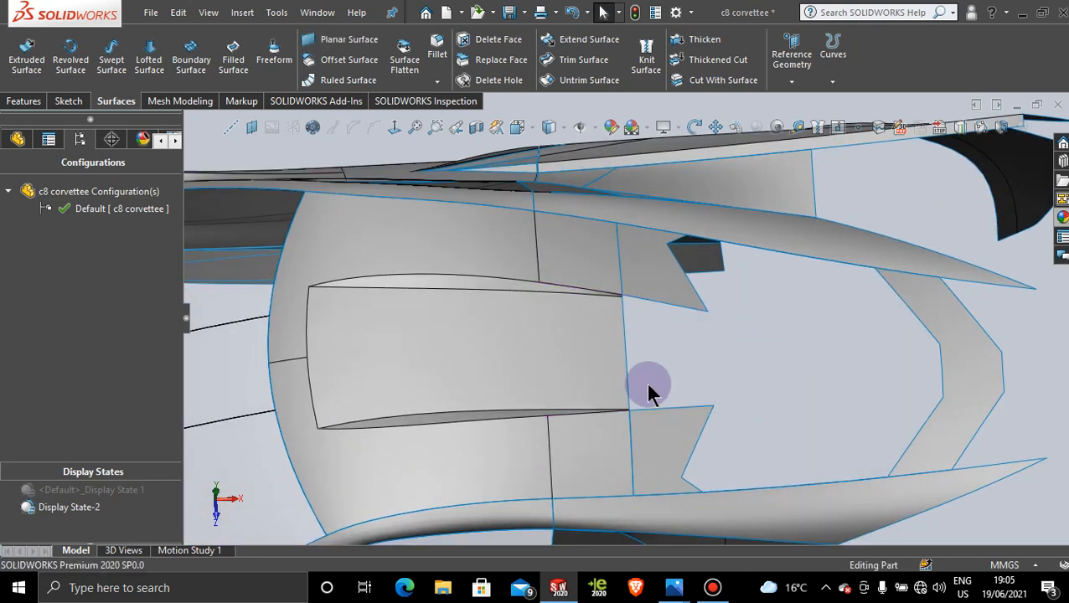
Draw a two-point spline in a new 3D sketch, joining the inner tips of the two notch surfaces across the opening.
{"action": "scroll", "coordinate": [646, 389], "scroll_direction": "down", "scroll_amount": 2}
{"action": "middle_click_drag", "start_coordinate": [647, 385], "coordinate": [635, 351]}
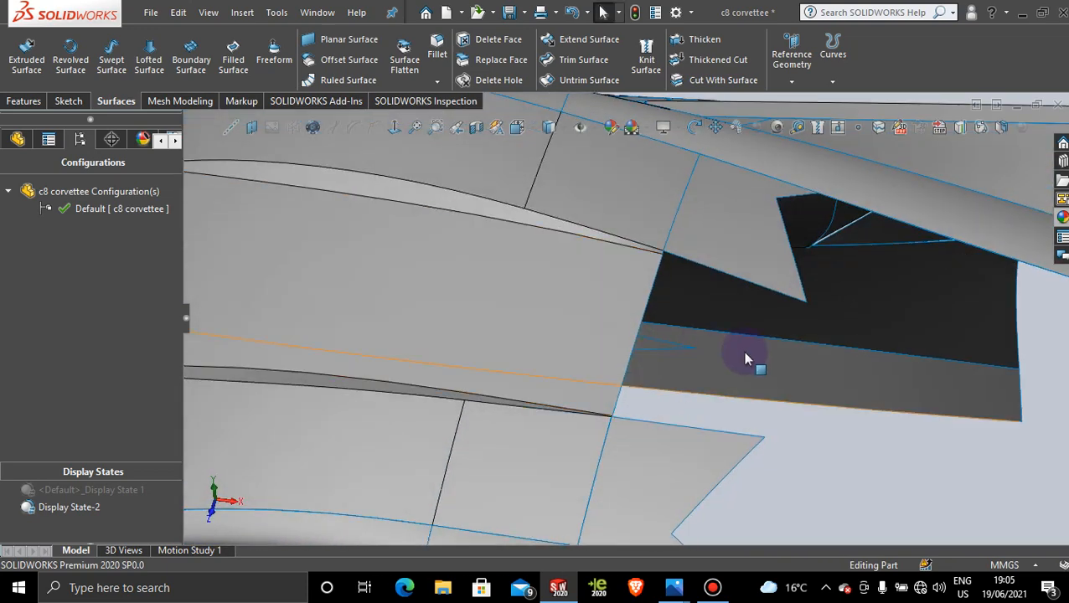
{"action": "scroll", "coordinate": [748, 385], "scroll_direction": "up", "scroll_amount": 2}
{"action": "middle_click_drag", "start_coordinate": [754, 391], "coordinate": [743, 432]}
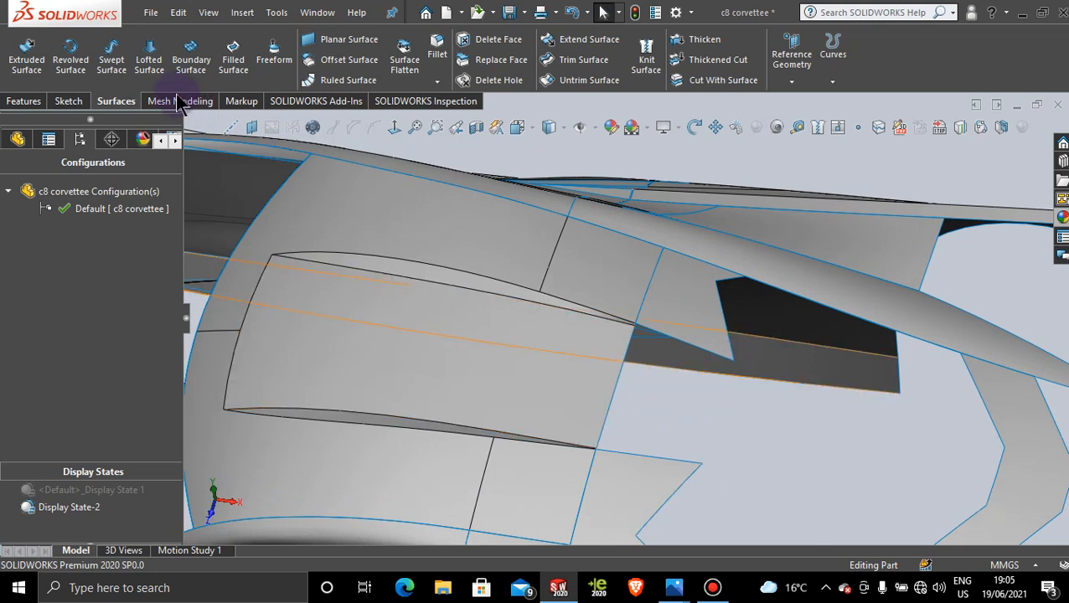
{"action": "mouse_move", "coordinate": [647, 384]}
{"action": "middle_mouse_down"}
{"action": "mouse_move", "coordinate": [671, 381]}
{"action": "mouse_move", "coordinate": [654, 387]}
{"action": "middle_mouse_up"}
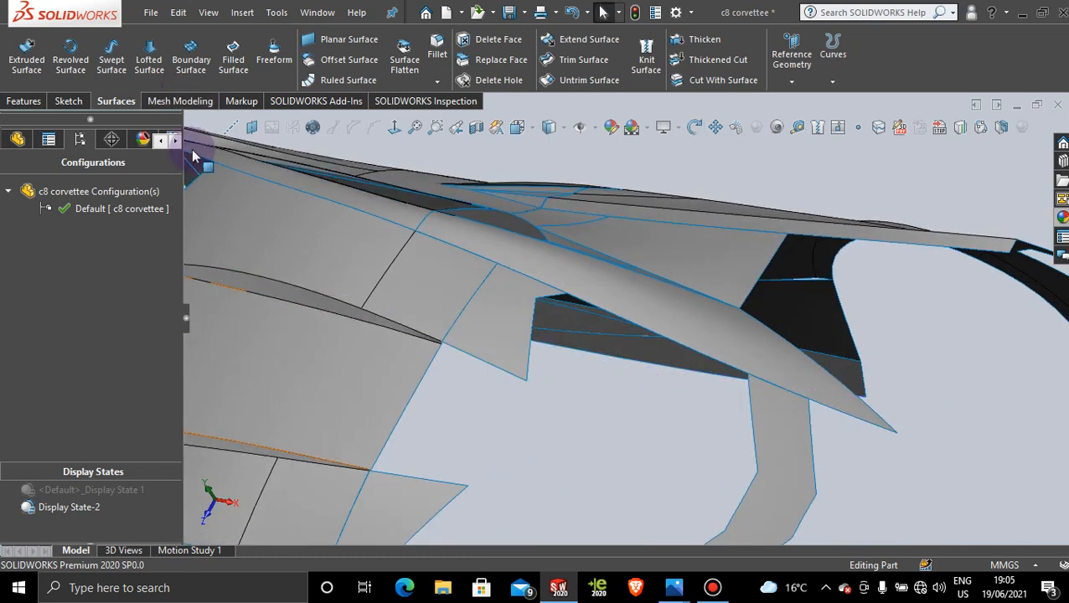
{"action": "left_click", "coordinate": [75, 101]}
{"action": "left_click", "coordinate": [21, 81]}
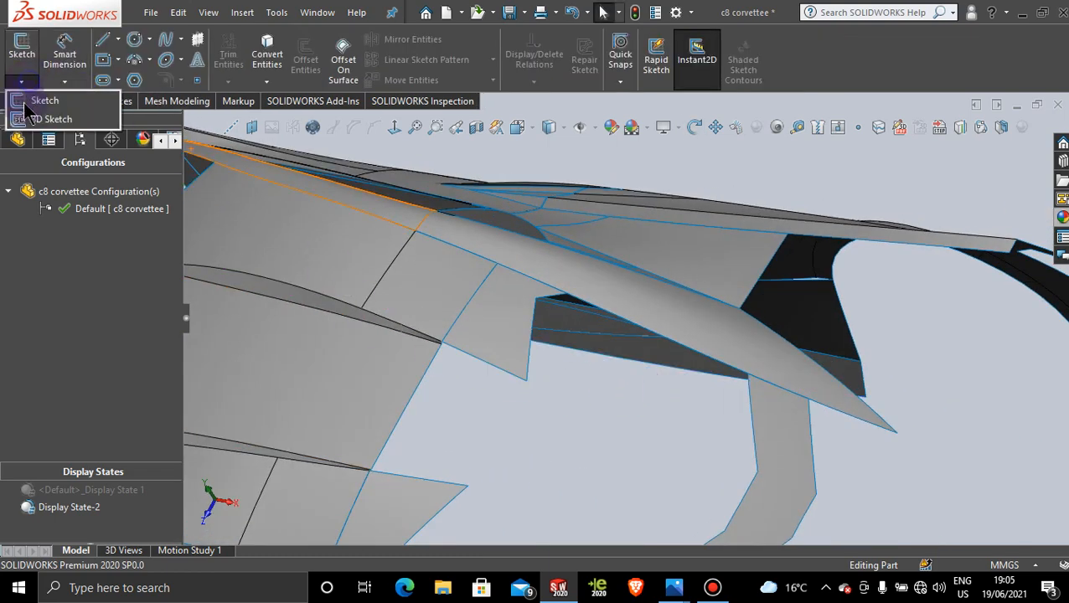
{"action": "left_click", "coordinate": [37, 115]}
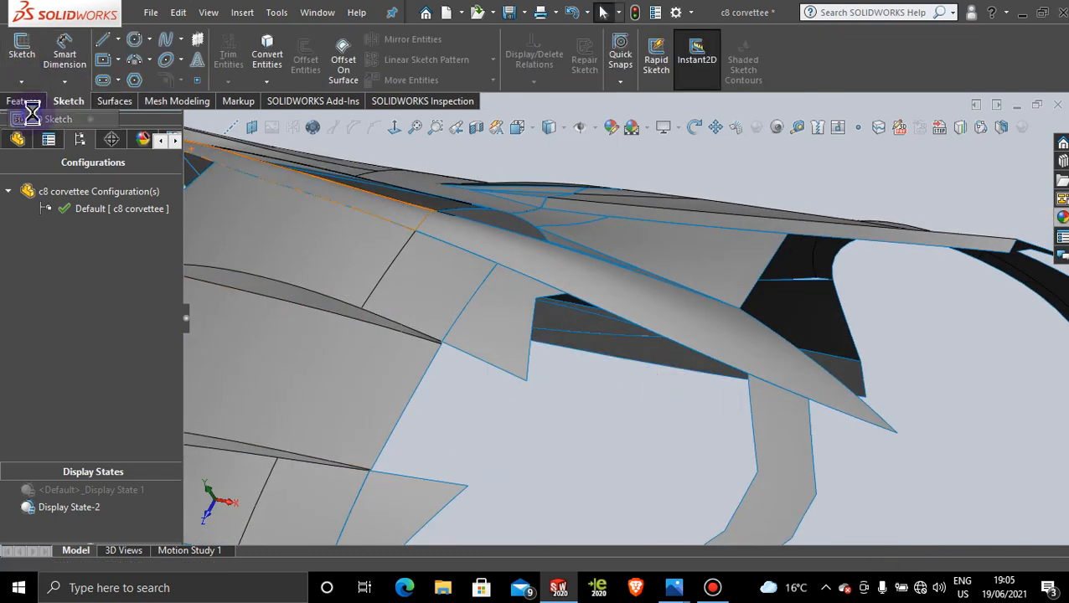
{"action": "left_click", "coordinate": [467, 489]}
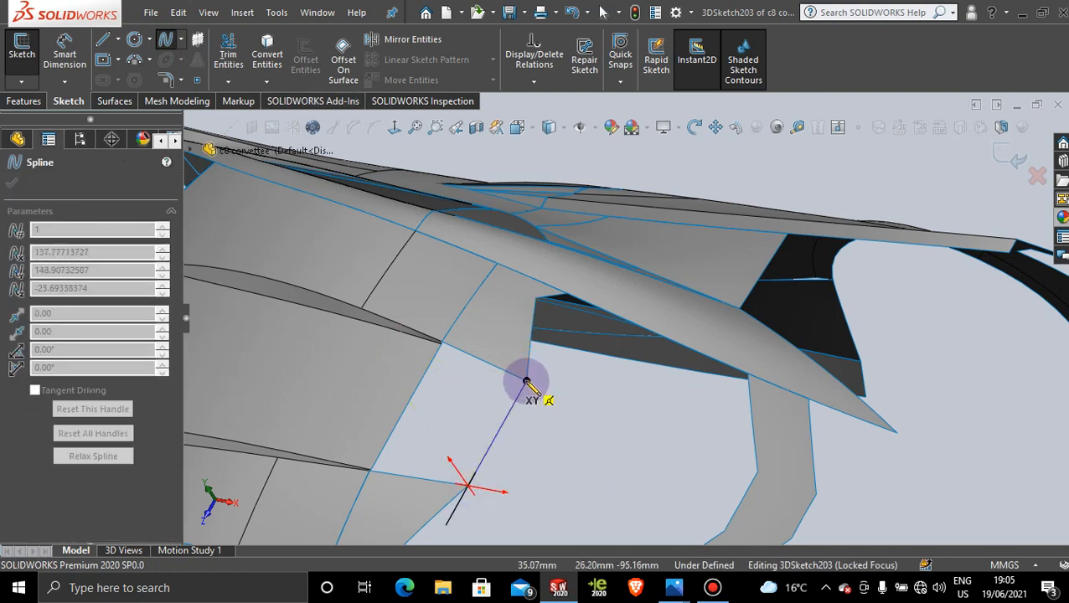
{"action": "left_click", "coordinate": [526, 383]}
{"action": "key", "text": "Escape"}
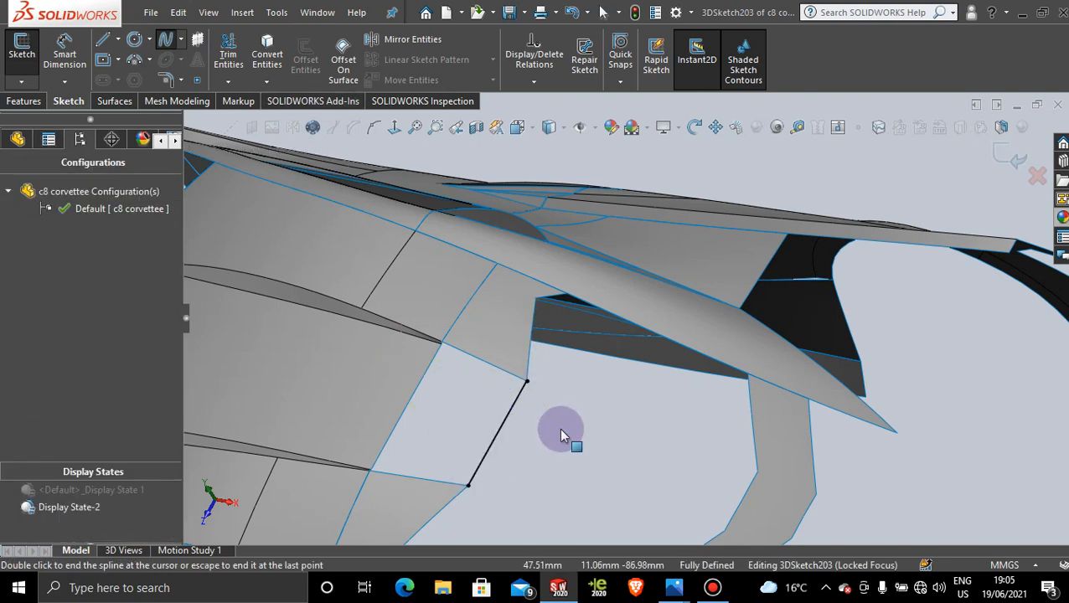
Set up a boundary surface across the notch opening, using the roof panel's rear edge and the new spline as Direction 1 curves.
{"action": "scroll", "coordinate": [469, 412], "scroll_direction": "down", "scroll_amount": 2}
{"action": "scroll", "coordinate": [453, 424], "scroll_direction": "up", "scroll_amount": 1}
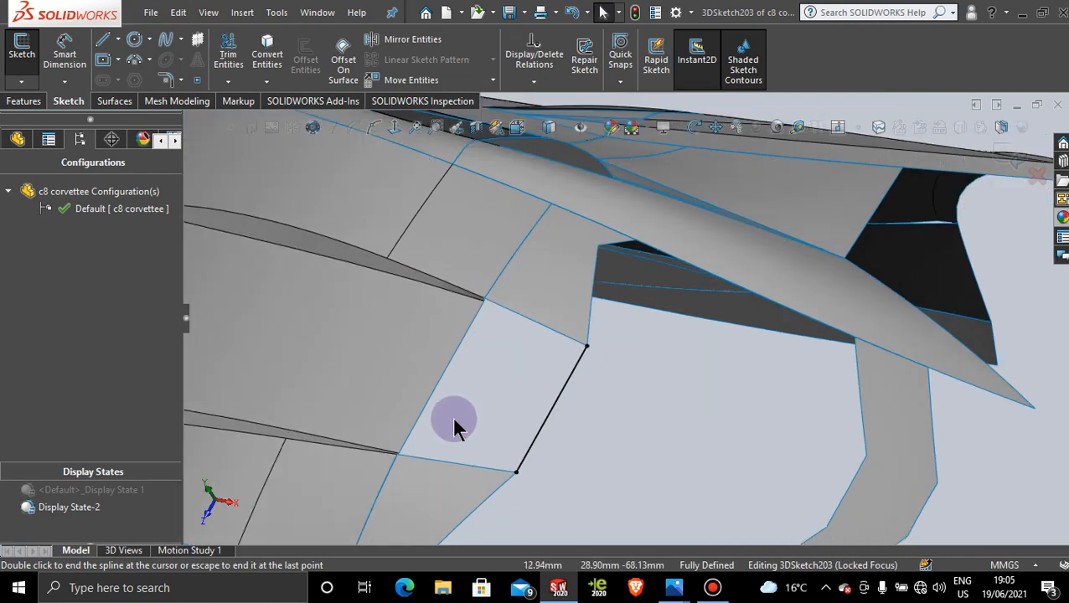
{"action": "scroll", "coordinate": [458, 425], "scroll_direction": "down", "scroll_amount": 2}
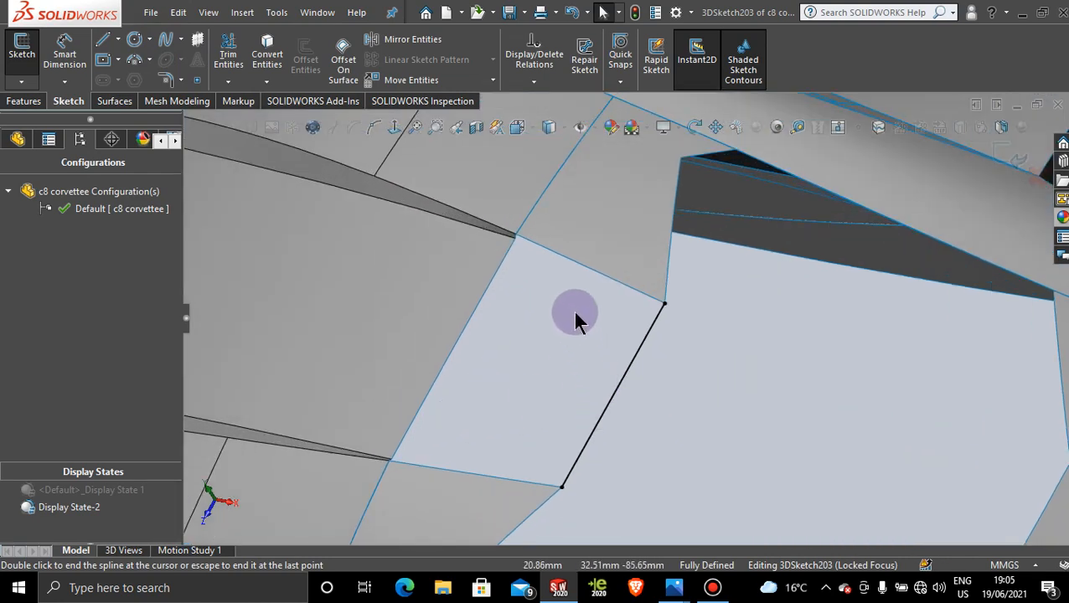
{"action": "left_click", "coordinate": [115, 101]}
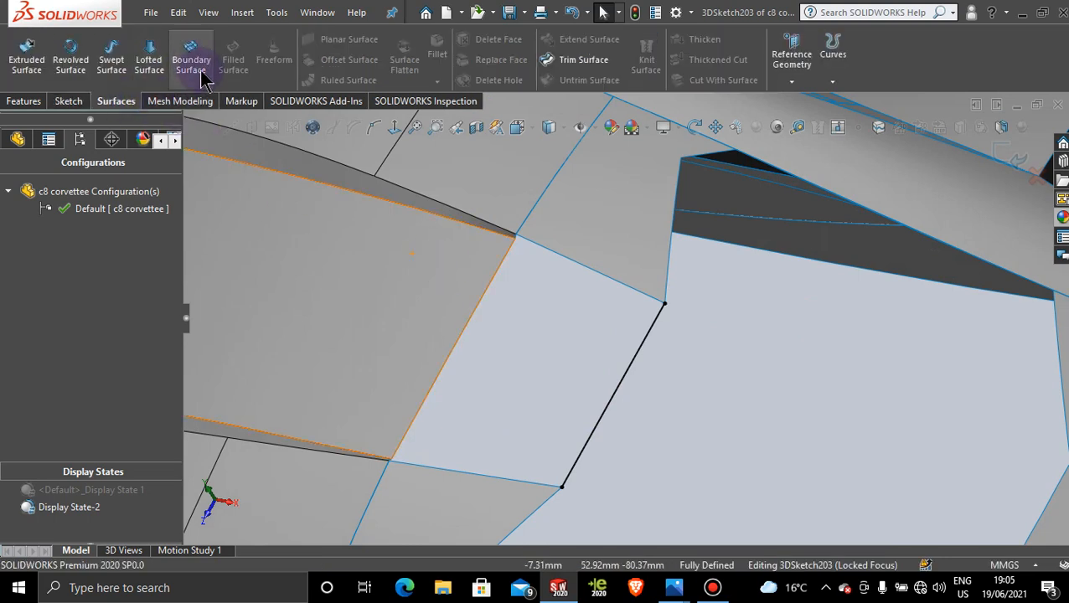
{"action": "left_click", "coordinate": [200, 71]}
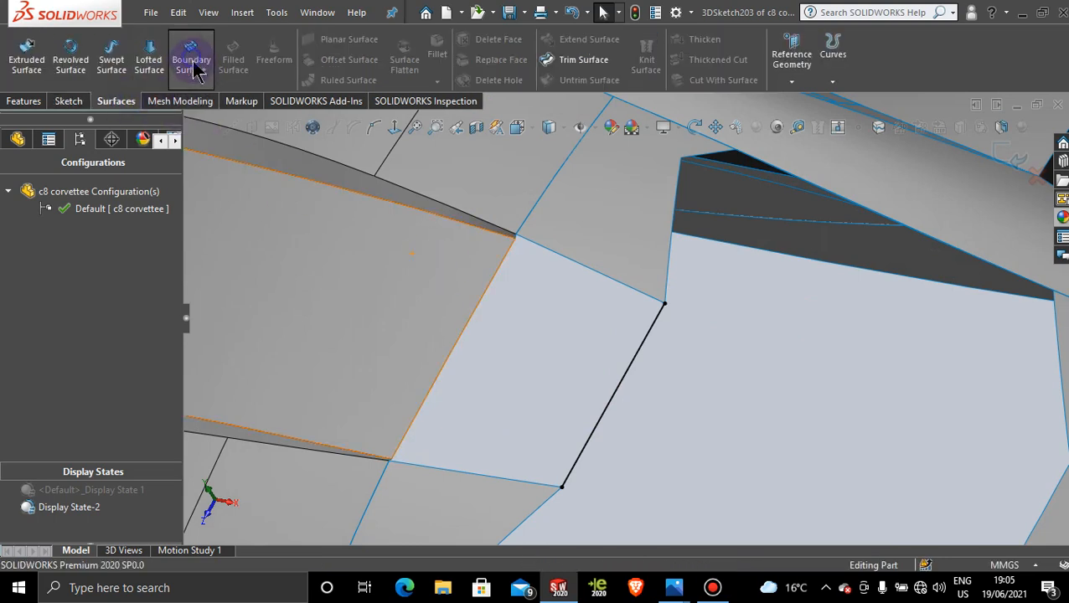
{"action": "left_click", "coordinate": [468, 325]}
{"action": "left_click", "coordinate": [614, 395]}
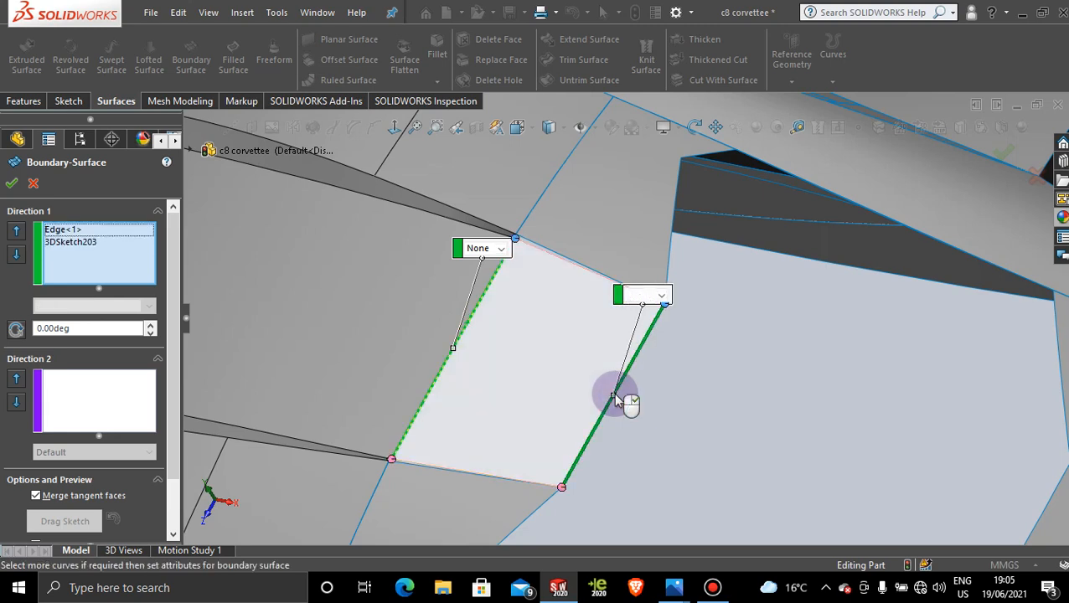
Apply Tangency To Face at the roof panel's rear edge of the boundary surface and create the surface.
{"action": "left_click", "coordinate": [500, 248]}
{"action": "left_click", "coordinate": [512, 288]}
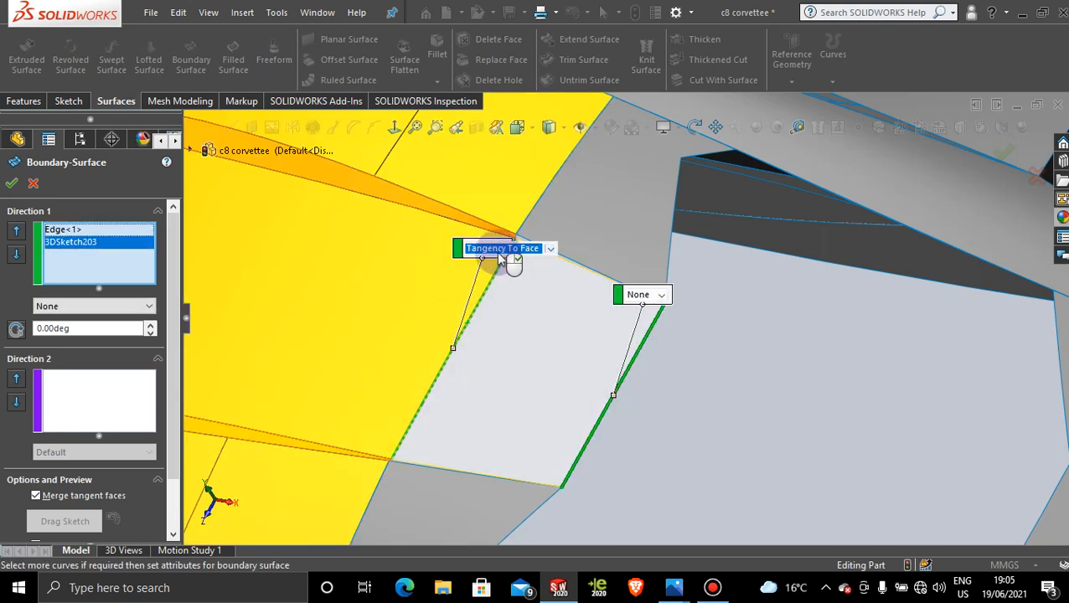
{"action": "left_click", "coordinate": [521, 250]}
{"action": "left_click", "coordinate": [528, 273]}
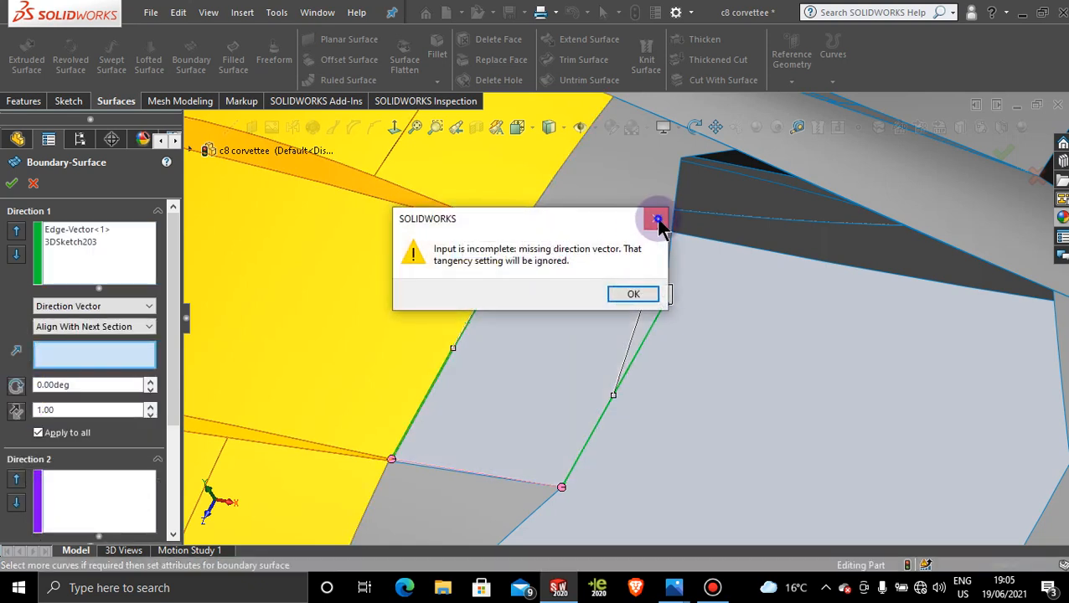
{"action": "left_click", "coordinate": [658, 221]}
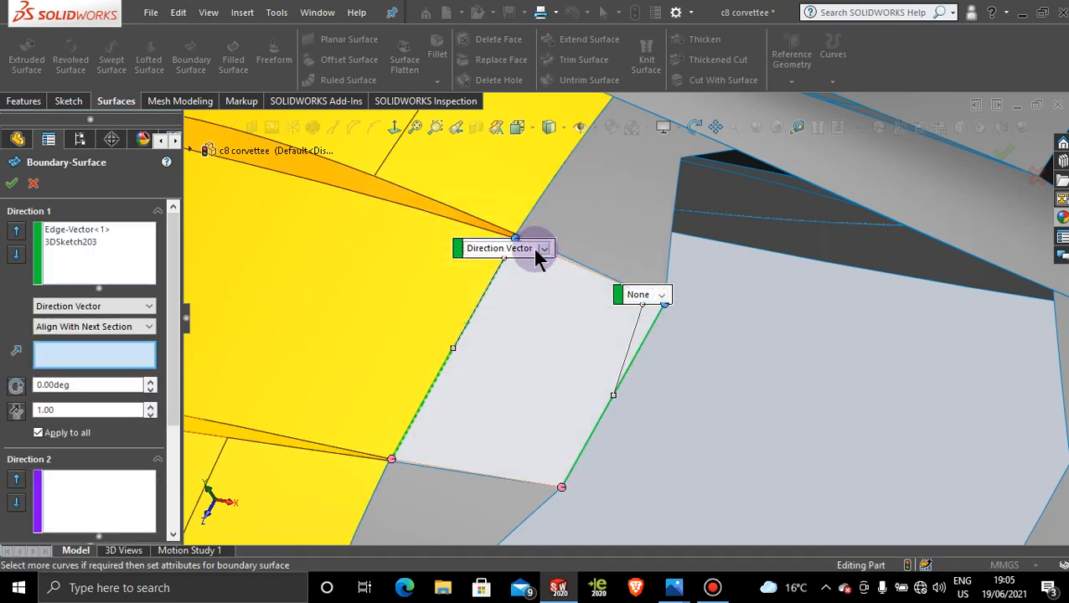
{"action": "left_click", "coordinate": [545, 251]}
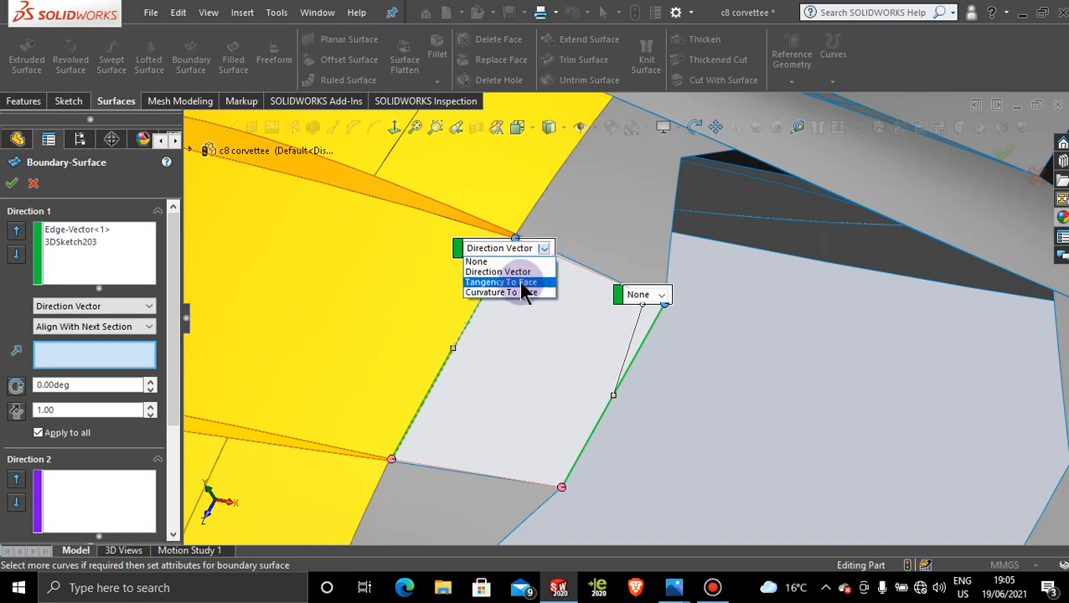
{"action": "left_click", "coordinate": [524, 285]}
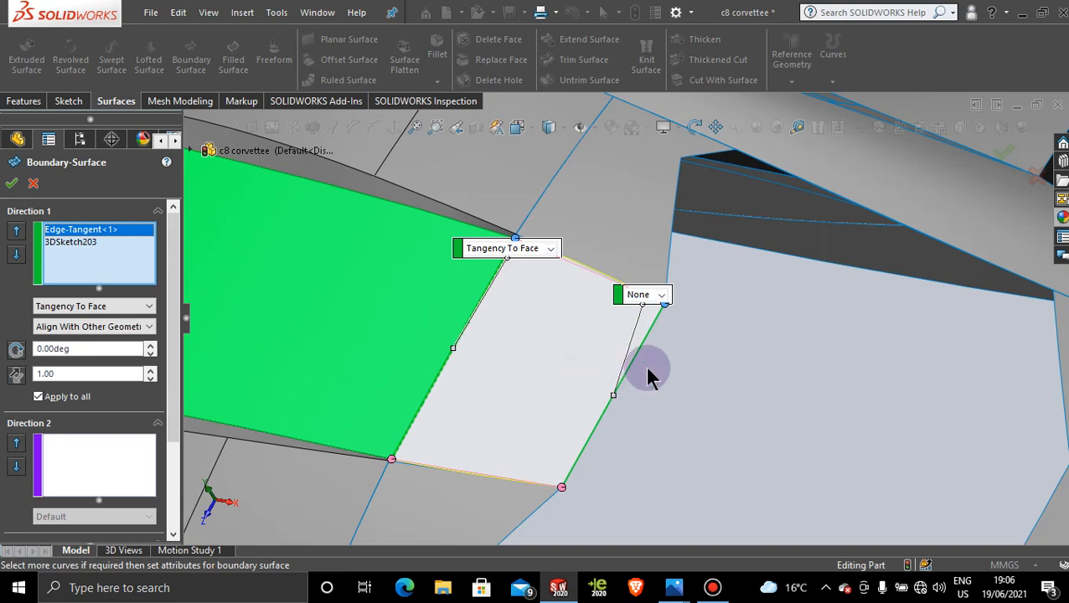
{"action": "middle_click_drag", "start_coordinate": [647, 367], "coordinate": [687, 453]}
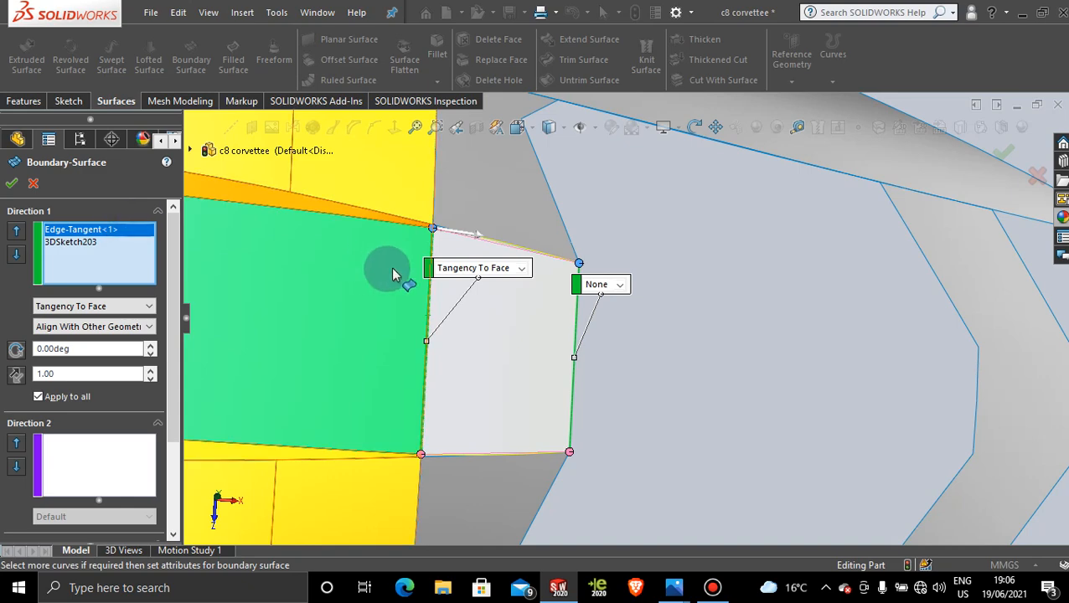
{"action": "left_click", "coordinate": [11, 183]}
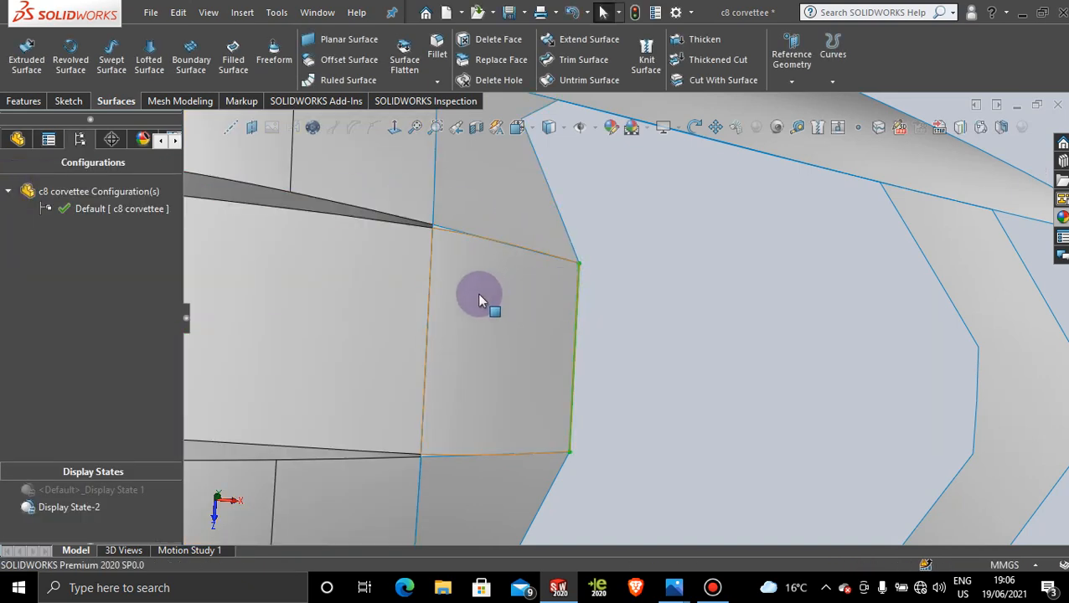
Examine the new boundary surface up close for gaps along its seam with the neighbouring notch surface.
{"action": "middle_click_drag", "start_coordinate": [530, 293], "coordinate": [607, 259]}
{"action": "scroll", "coordinate": [566, 328], "scroll_direction": "up", "scroll_amount": 5}
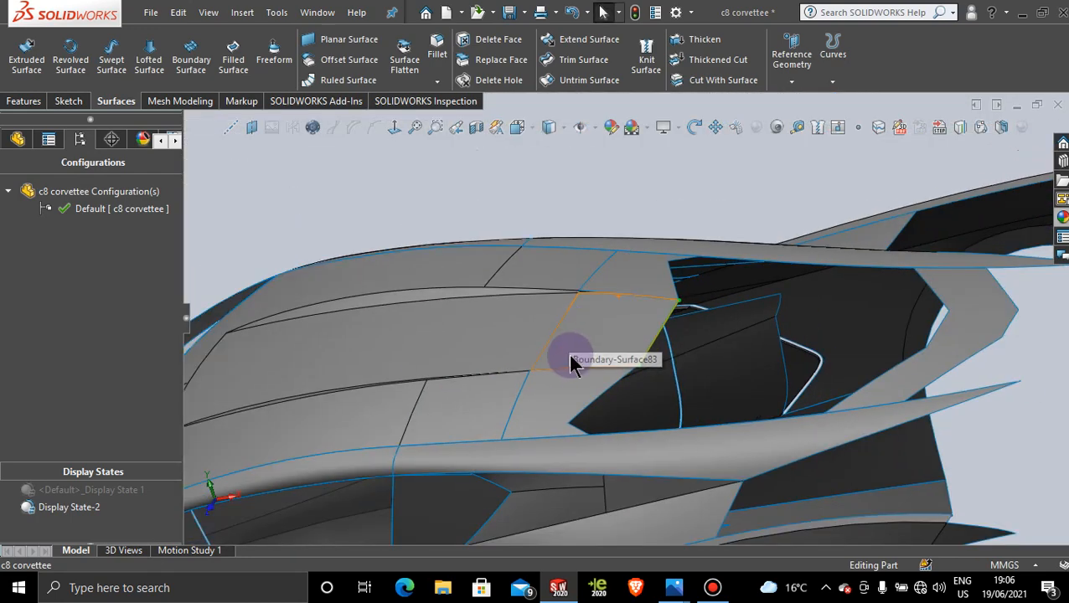
{"action": "scroll", "coordinate": [591, 353], "scroll_direction": "down", "scroll_amount": 3}
{"action": "middle_click_drag", "start_coordinate": [593, 362], "coordinate": [514, 268]}
{"action": "scroll", "coordinate": [591, 326], "scroll_direction": "down", "scroll_amount": 5}
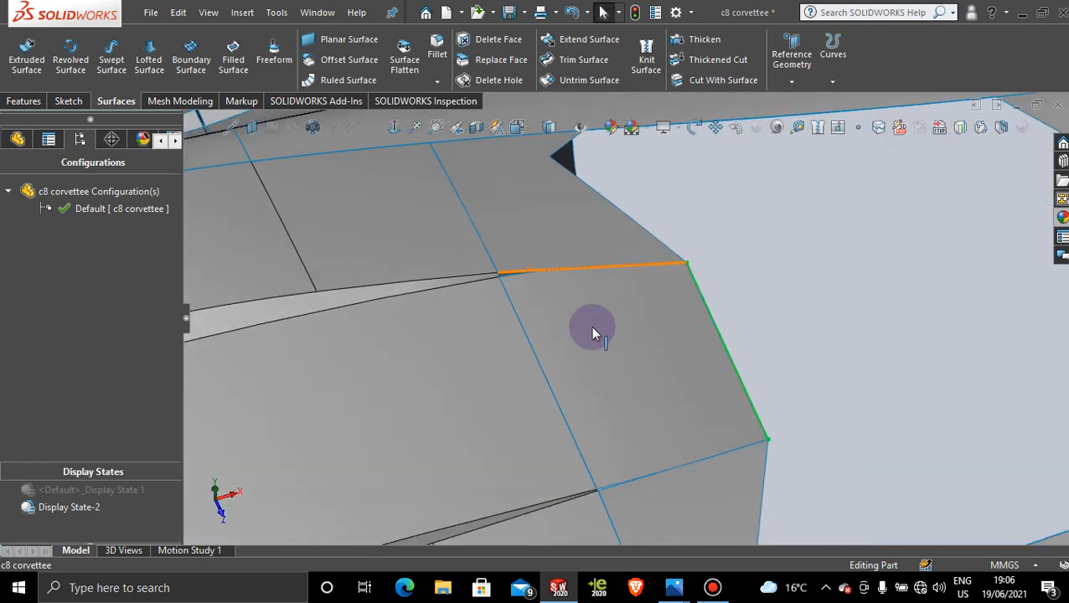
{"action": "scroll", "coordinate": [560, 277], "scroll_direction": "down", "scroll_amount": 3}
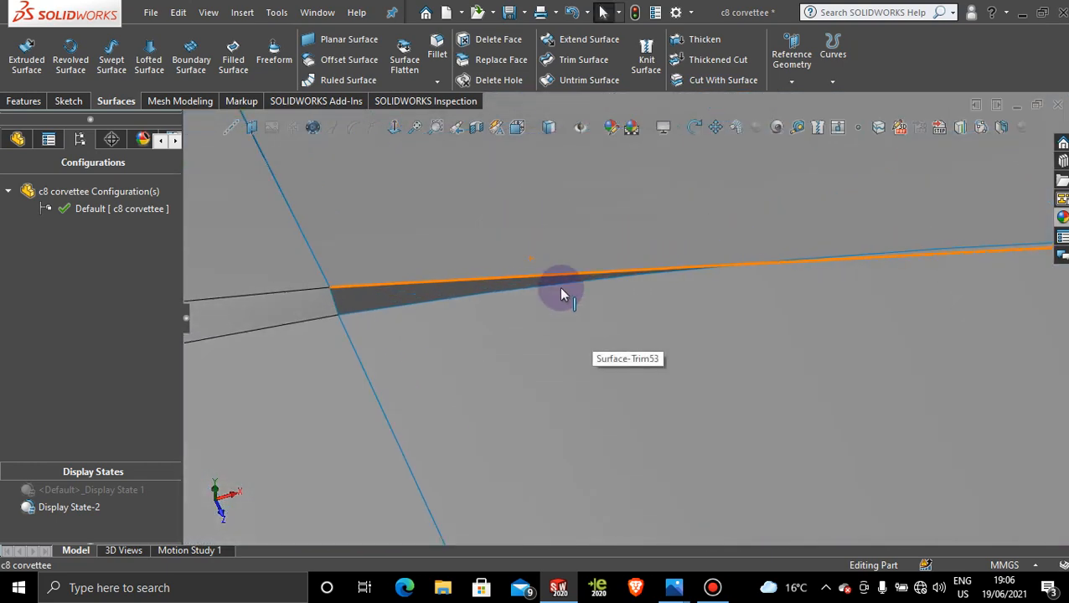
{"action": "scroll", "coordinate": [555, 286], "scroll_direction": "up", "scroll_amount": 5}
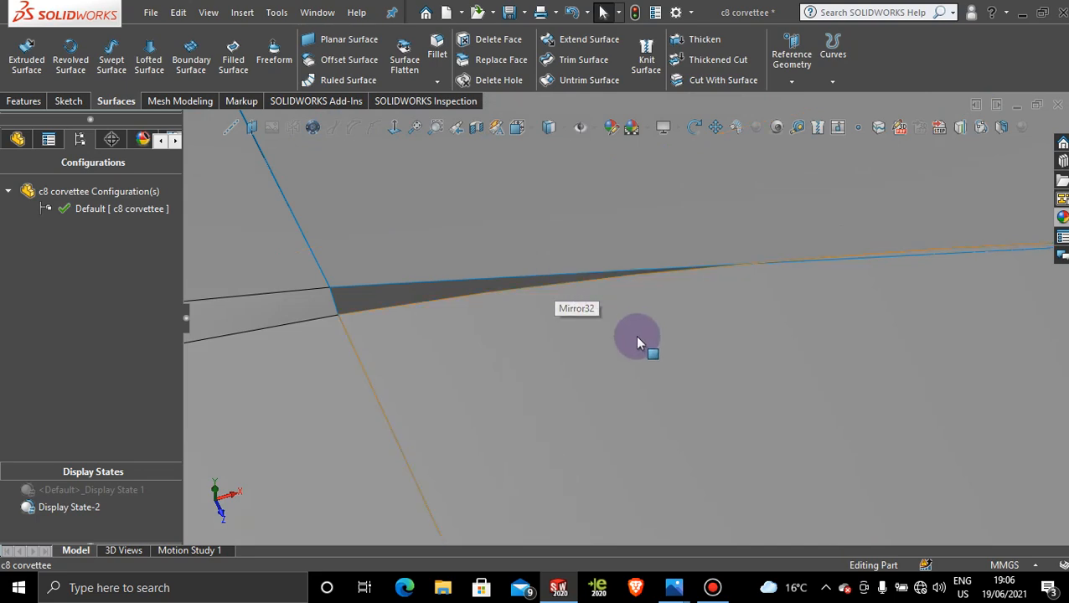
{"action": "scroll", "coordinate": [722, 342], "scroll_direction": "down", "scroll_amount": 4}
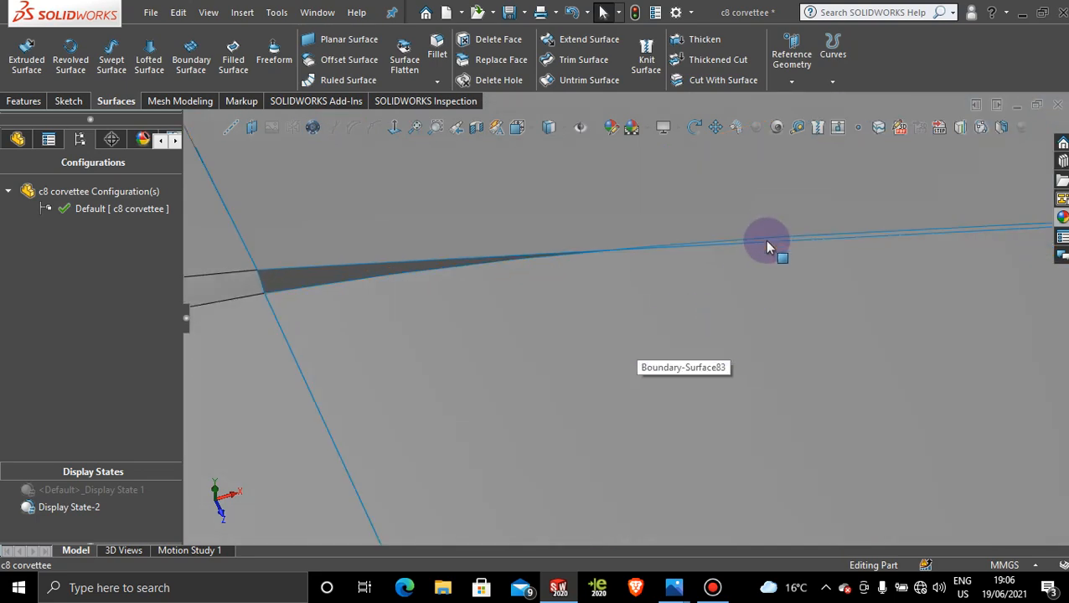
{"action": "scroll", "coordinate": [658, 312], "scroll_direction": "up", "scroll_amount": 2}
{"action": "scroll", "coordinate": [656, 314], "scroll_direction": "up", "scroll_amount": 5}
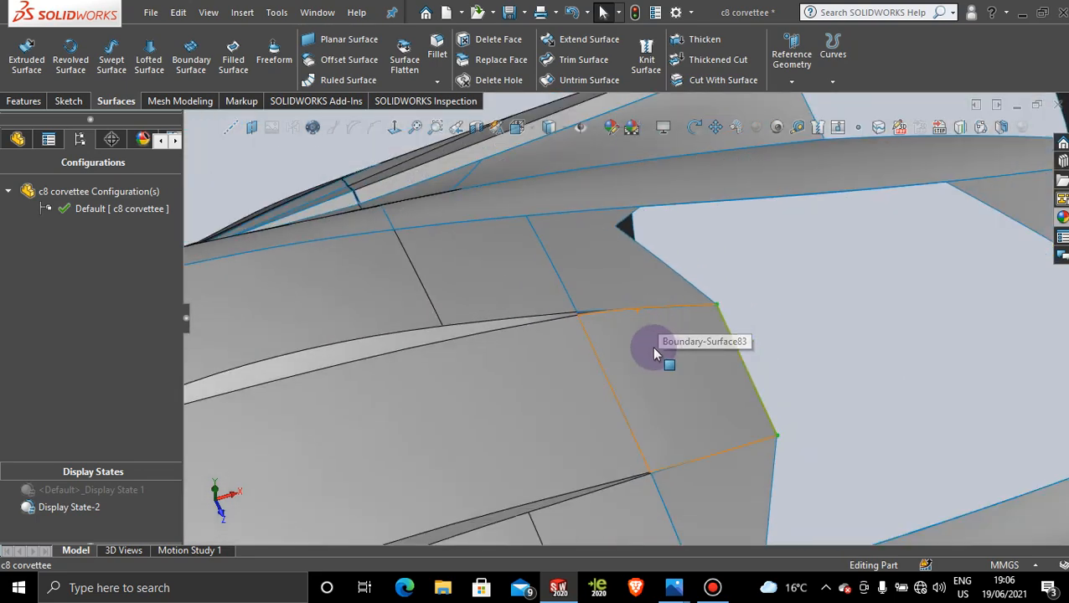
Close the sliver gap beside the new panel with a boundary surface between its edge and the adjacent notch surface's edge.
{"action": "middle_click_drag", "start_coordinate": [654, 348], "coordinate": [618, 335]}
{"action": "scroll", "coordinate": [617, 314], "scroll_direction": "down", "scroll_amount": 5}
{"action": "left_click", "coordinate": [191, 52]}
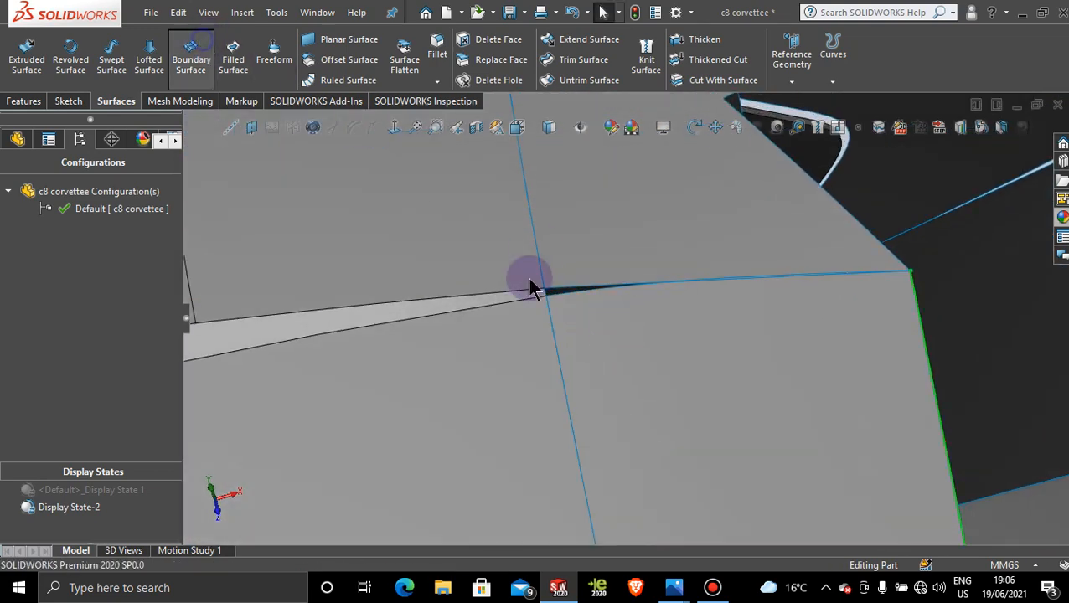
{"action": "scroll", "coordinate": [600, 308], "scroll_direction": "down", "scroll_amount": 2}
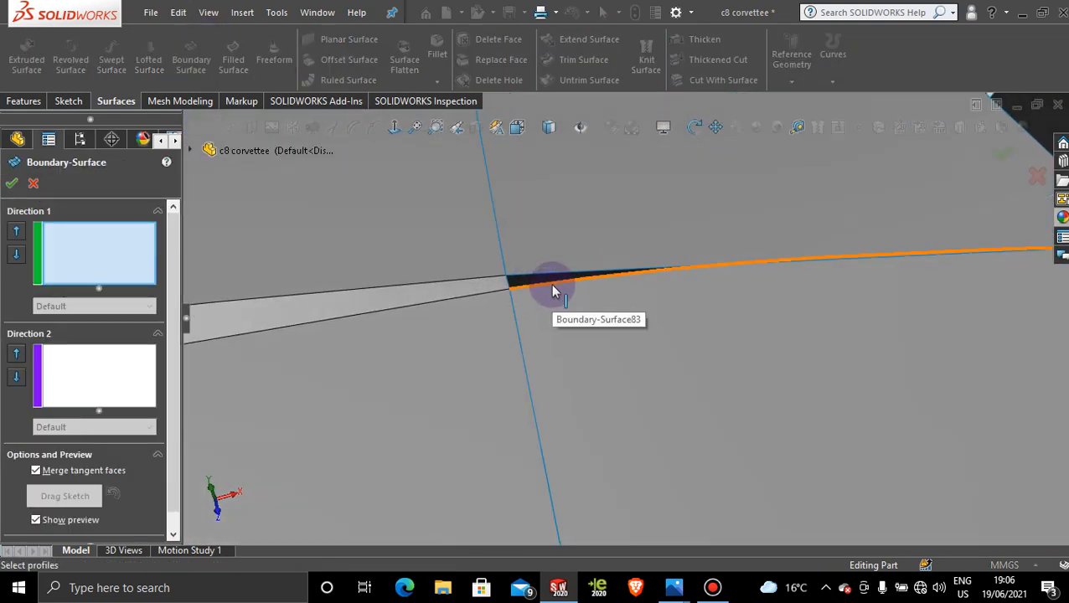
{"action": "left_click", "coordinate": [550, 284]}
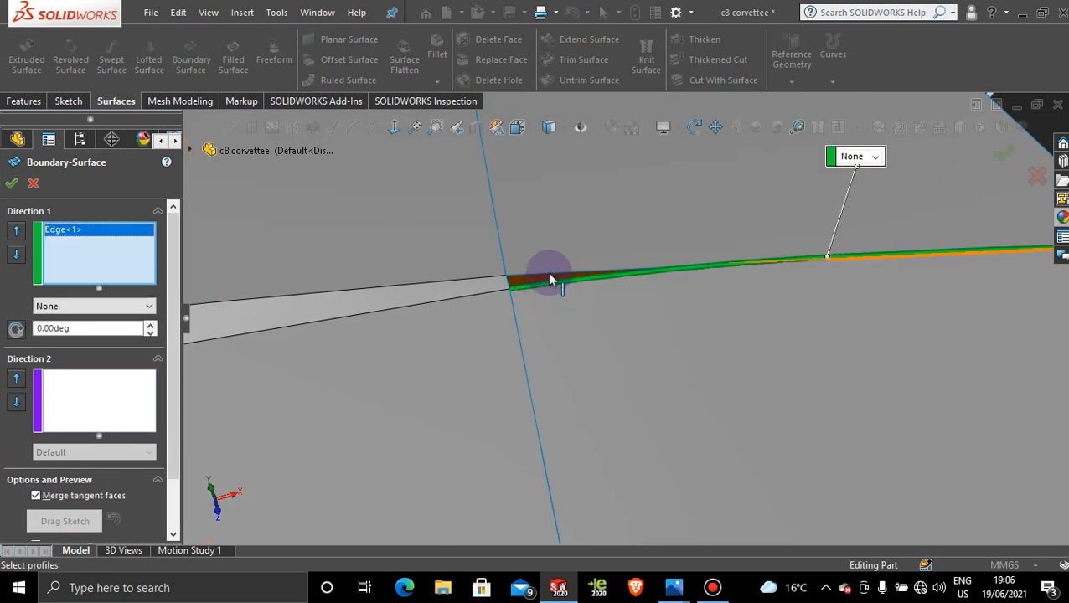
{"action": "left_click", "coordinate": [550, 279]}
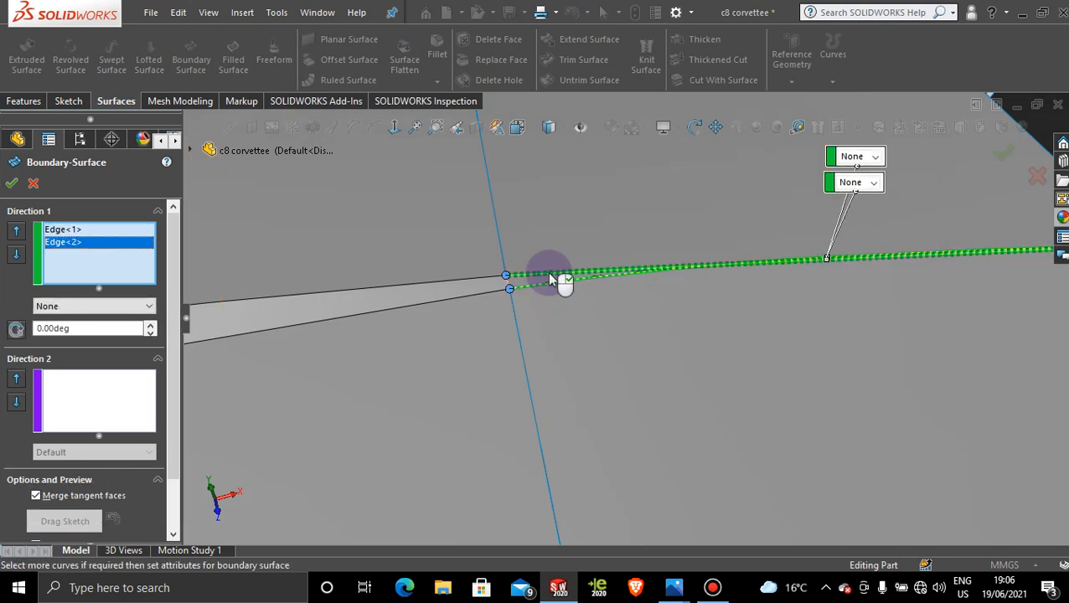
{"action": "left_click", "coordinate": [10, 183]}
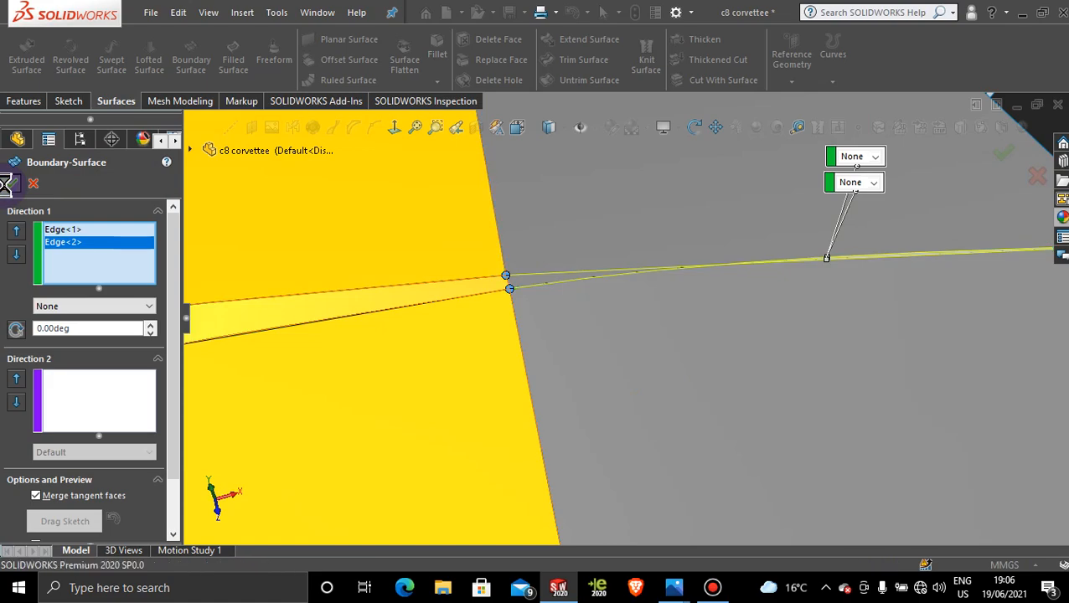
Close the matching sliver gap on the opposite side of the panel with a boundary surface between its two edges.
{"action": "scroll", "coordinate": [777, 303], "scroll_direction": "up", "scroll_amount": 4}
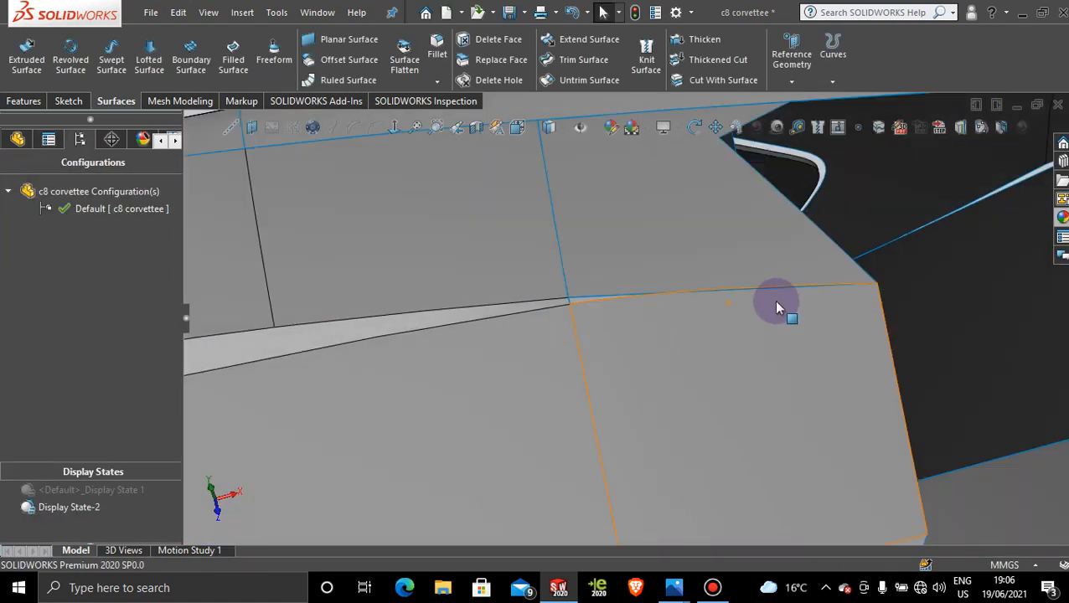
{"action": "scroll", "coordinate": [728, 369], "scroll_direction": "up", "scroll_amount": 6}
{"action": "middle_click_drag", "start_coordinate": [620, 386], "coordinate": [807, 448]}
{"action": "scroll", "coordinate": [647, 394], "scroll_direction": "down", "scroll_amount": 5}
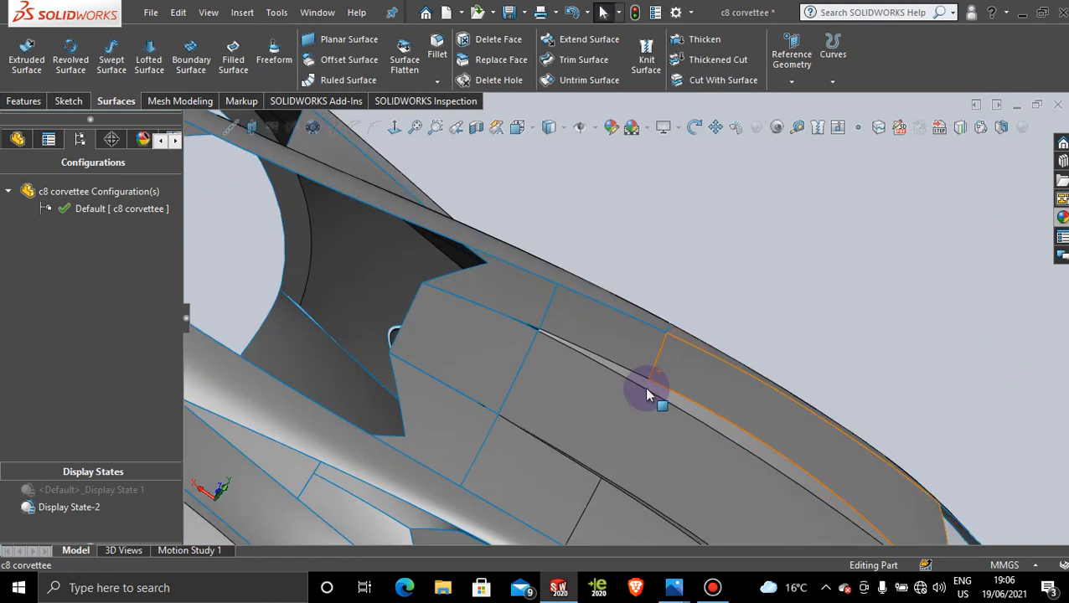
{"action": "scroll", "coordinate": [647, 394], "scroll_direction": "down", "scroll_amount": 3}
{"action": "scroll", "coordinate": [335, 192], "scroll_direction": "down", "scroll_amount": 3}
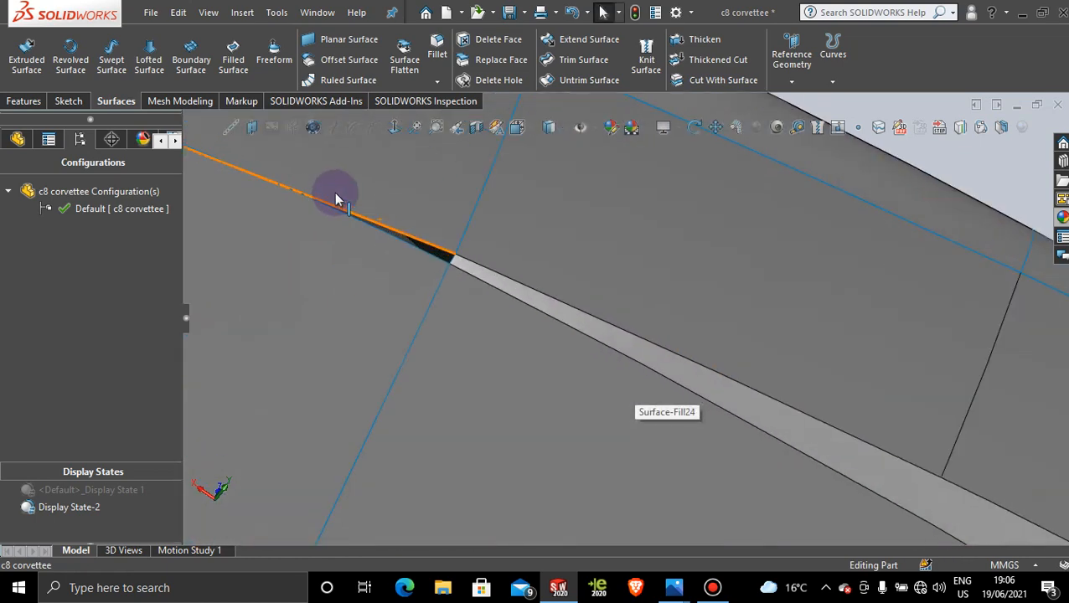
{"action": "left_click", "coordinate": [191, 52]}
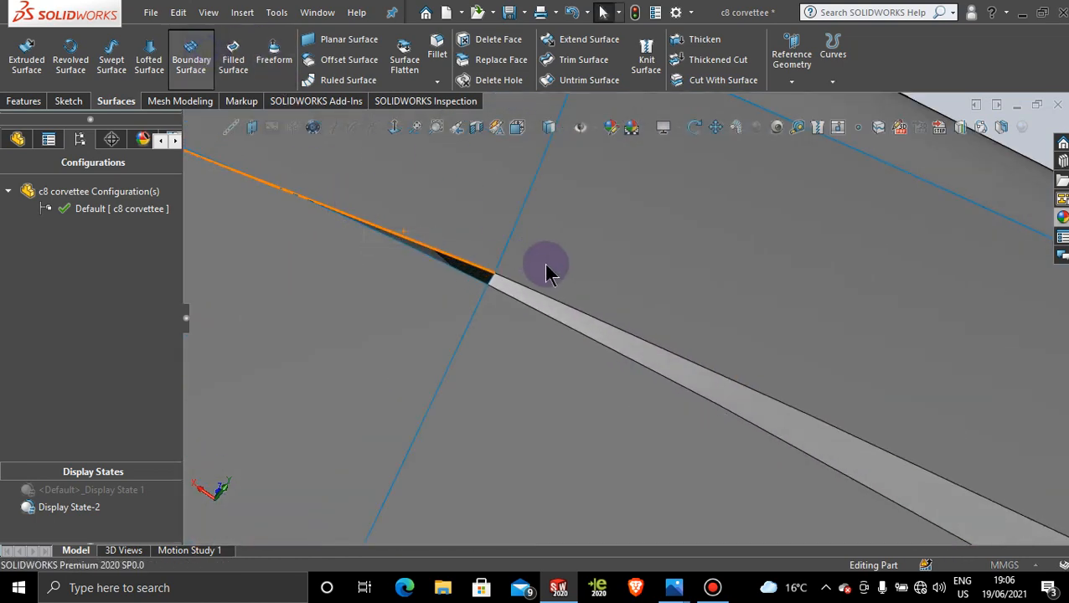
{"action": "left_click", "coordinate": [481, 268]}
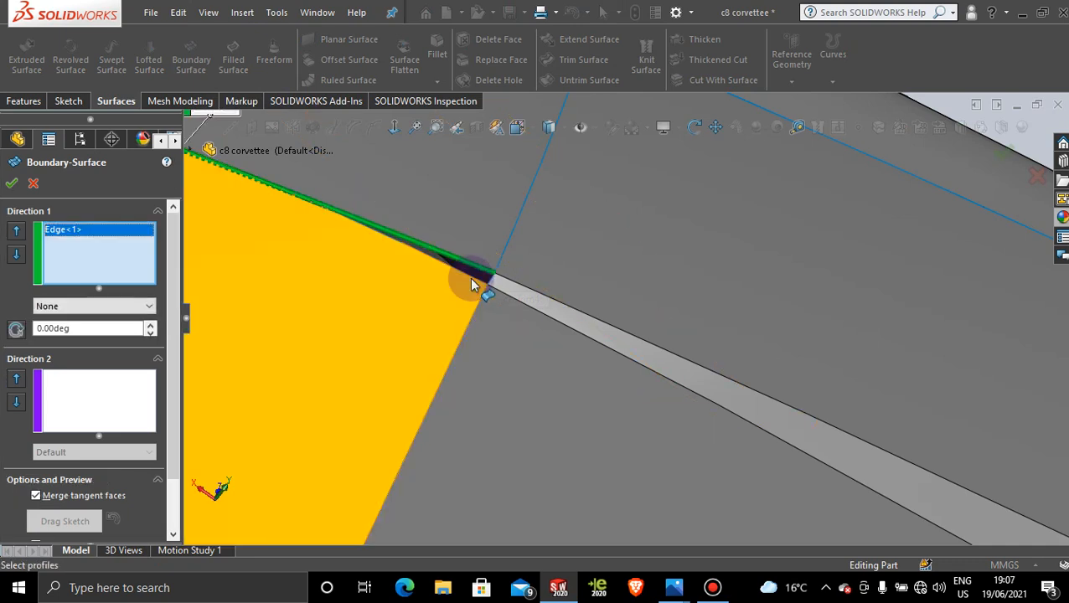
{"action": "left_click", "coordinate": [473, 283]}
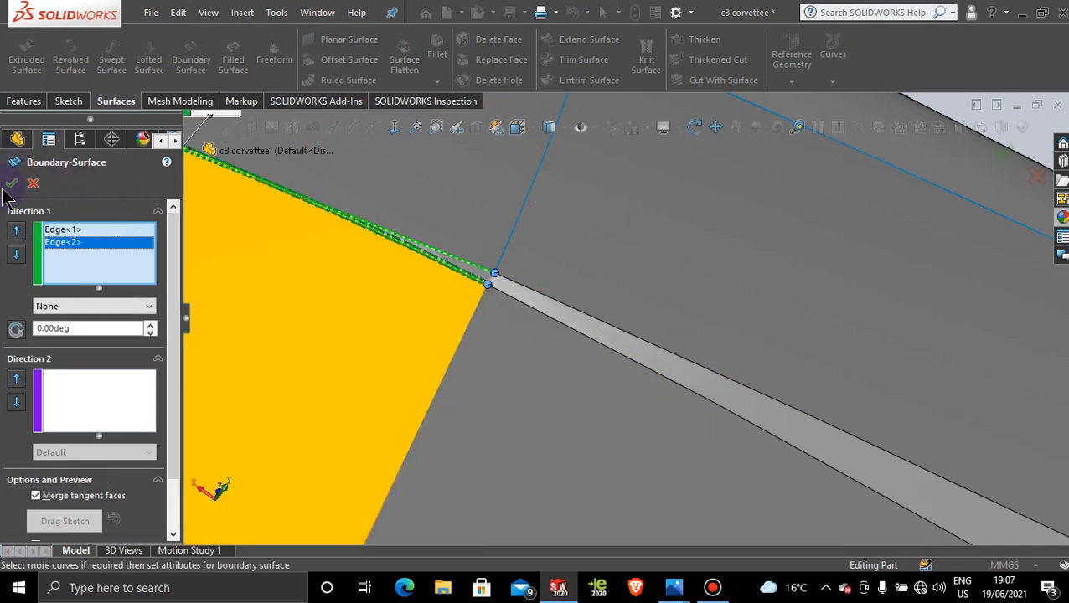
{"action": "left_click", "coordinate": [11, 184]}
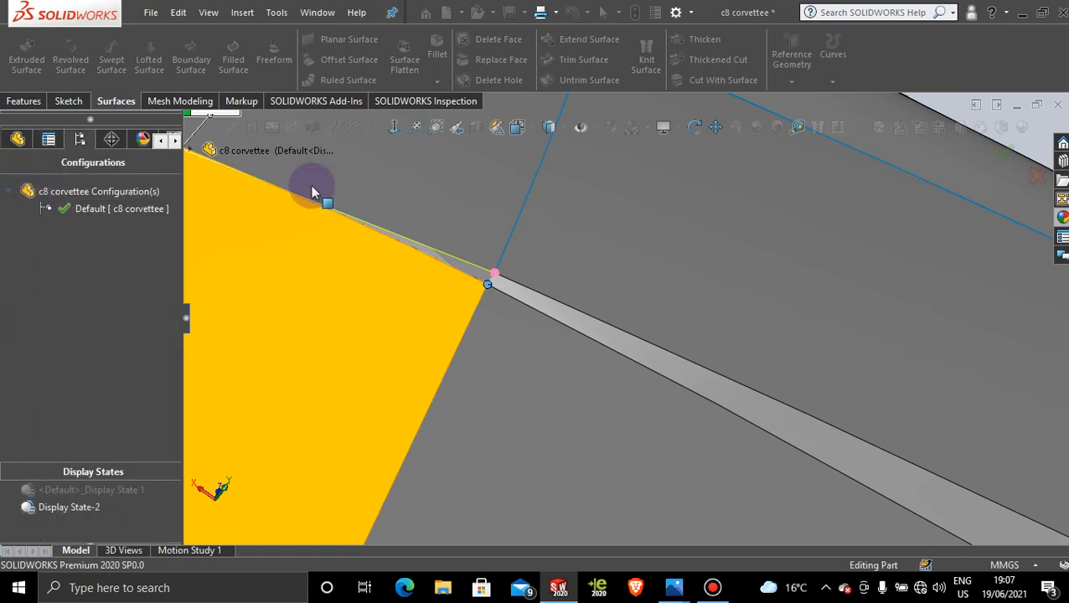
Inspect the filled rear roof section and the engine cover opening from several angles.
{"action": "scroll", "coordinate": [679, 339], "scroll_direction": "up", "scroll_amount": 5}
{"action": "scroll", "coordinate": [678, 339], "scroll_direction": "up", "scroll_amount": 2}
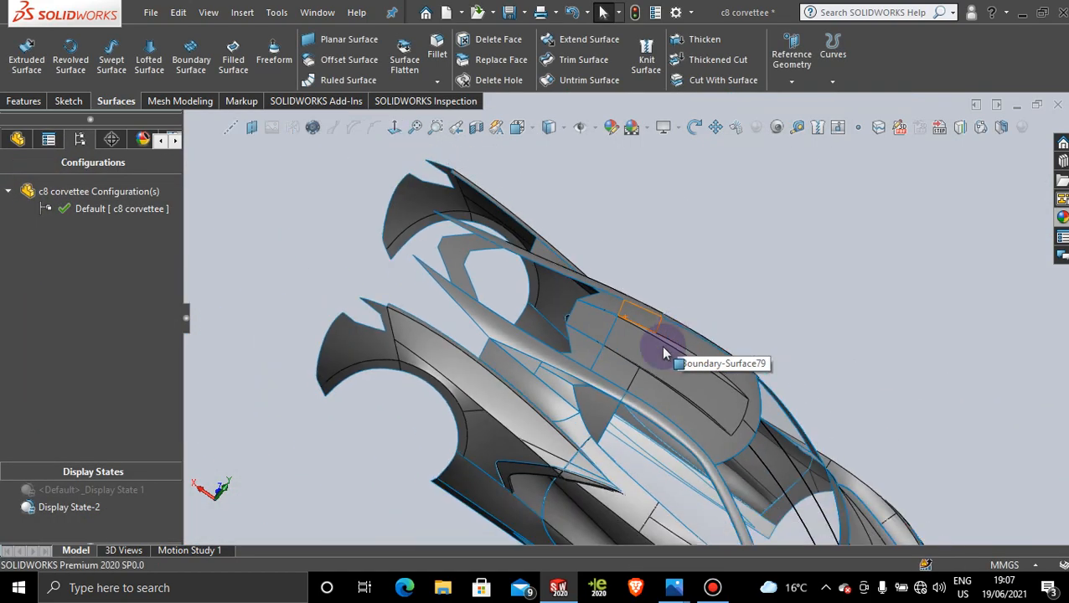
{"action": "middle_click_drag", "start_coordinate": [663, 353], "coordinate": [804, 240]}
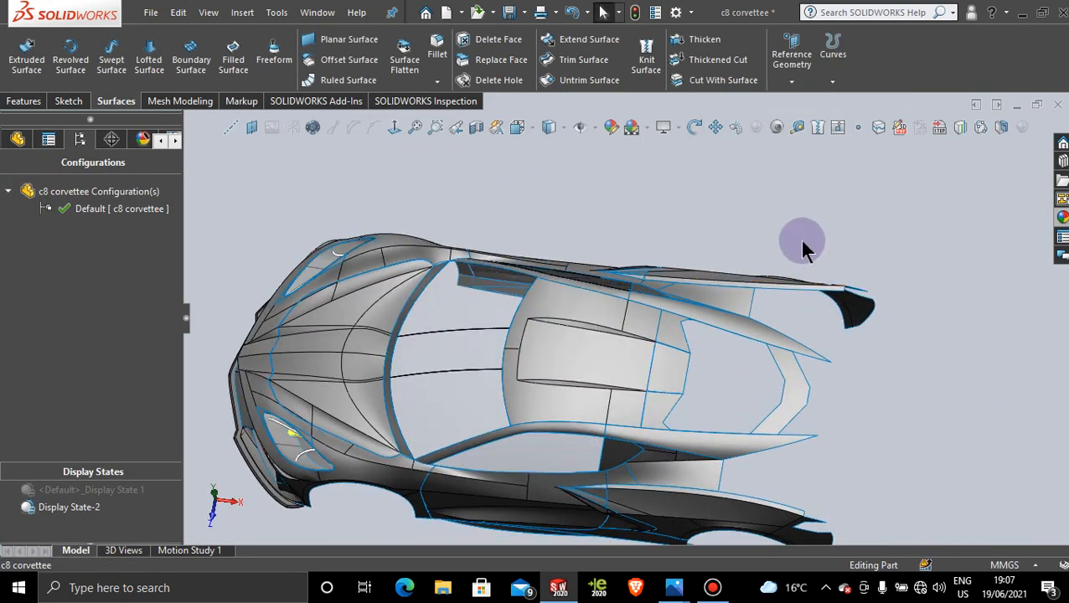
{"action": "scroll", "coordinate": [696, 406], "scroll_direction": "down", "scroll_amount": 4}
{"action": "middle_click_drag", "start_coordinate": [706, 360], "coordinate": [713, 344]}
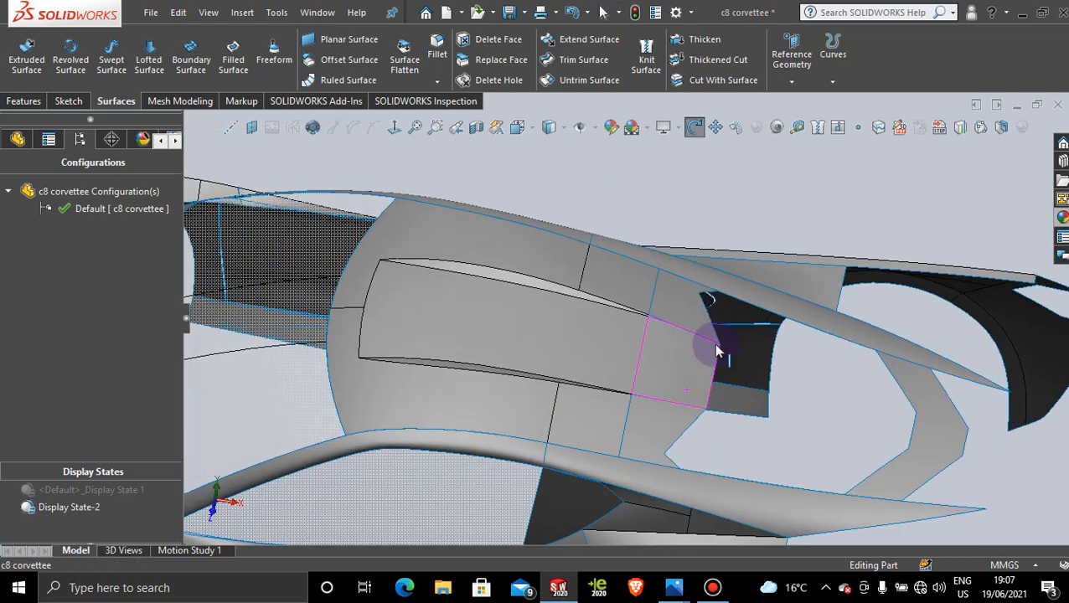
{"action": "scroll", "coordinate": [689, 364], "scroll_direction": "down", "scroll_amount": 3}
{"action": "scroll", "coordinate": [709, 351], "scroll_direction": "up", "scroll_amount": 4}
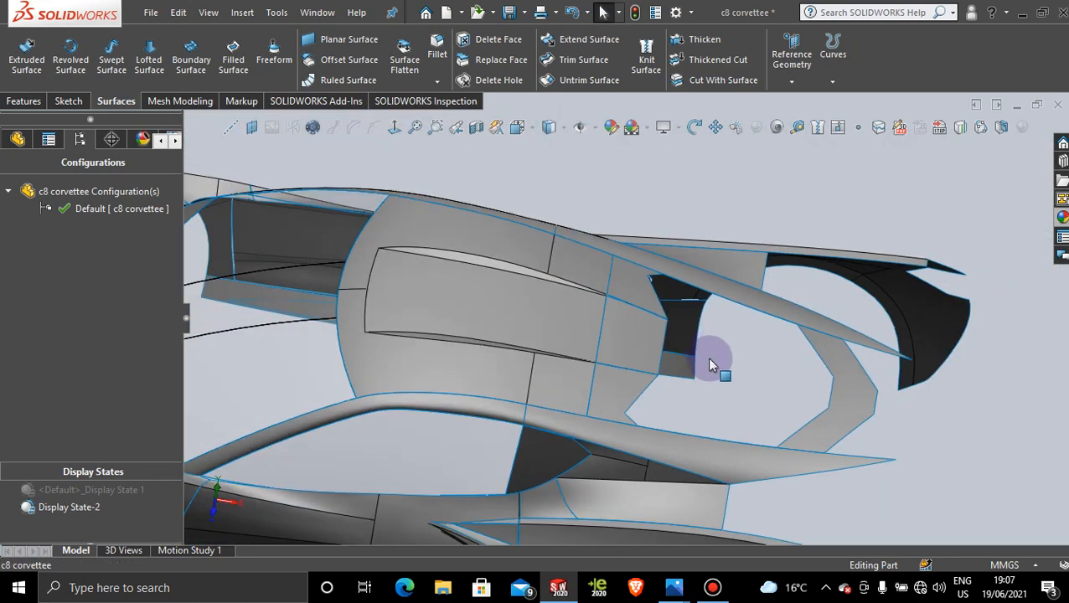
{"action": "middle_click_drag", "start_coordinate": [625, 315], "coordinate": [740, 358]}
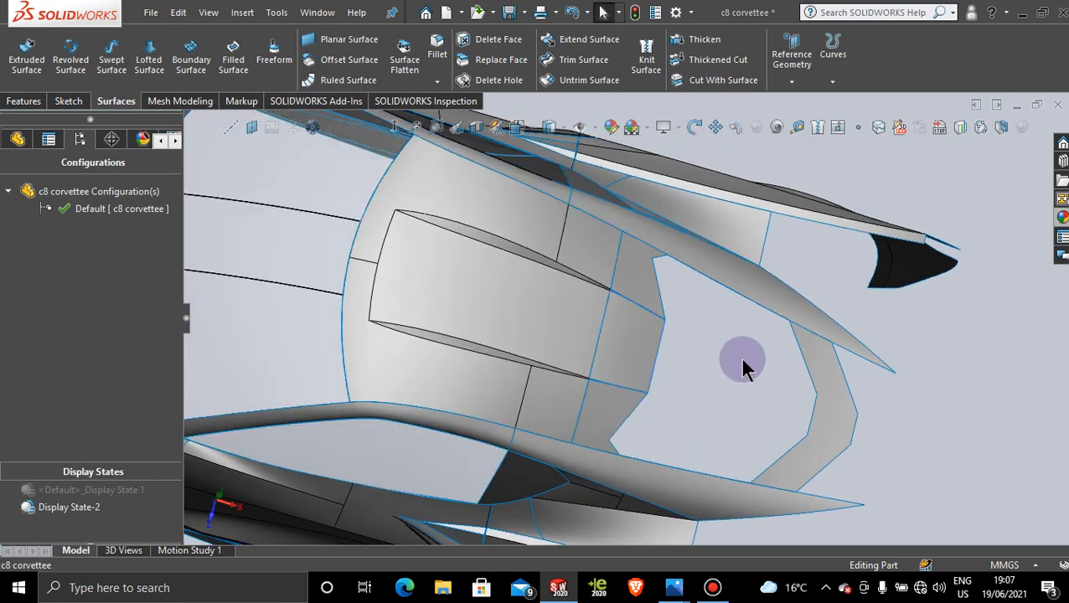
{"action": "scroll", "coordinate": [668, 377], "scroll_direction": "up", "scroll_amount": 3}
{"action": "middle_click_drag", "start_coordinate": [667, 377], "coordinate": [701, 369]}
{"action": "scroll", "coordinate": [654, 356], "scroll_direction": "down", "scroll_amount": 3}
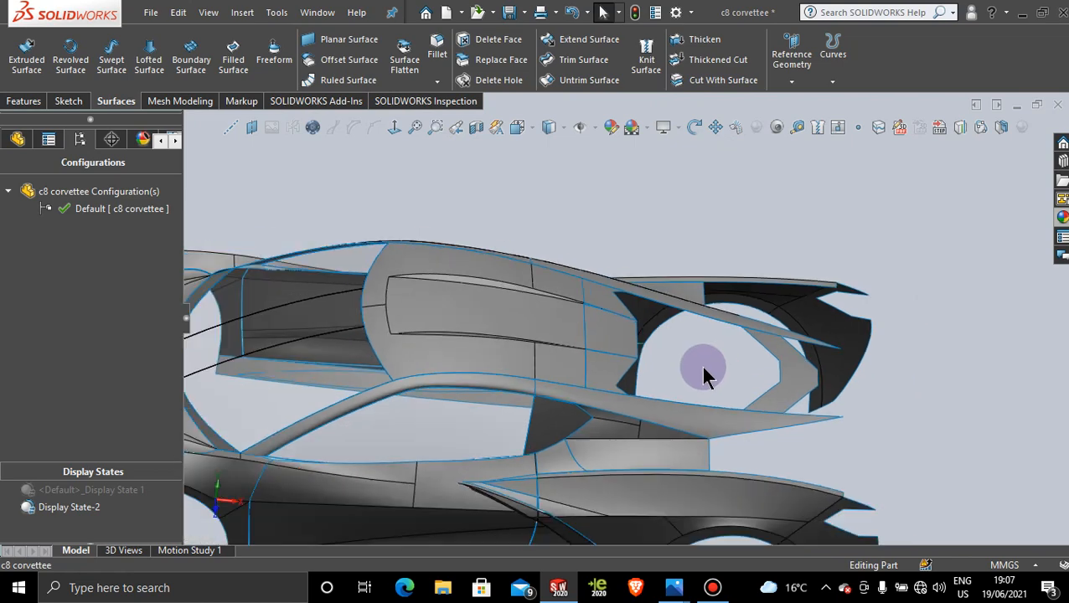
{"action": "scroll", "coordinate": [675, 363], "scroll_direction": "down", "scroll_amount": 3}
{"action": "scroll", "coordinate": [675, 363], "scroll_direction": "up", "scroll_amount": 3}
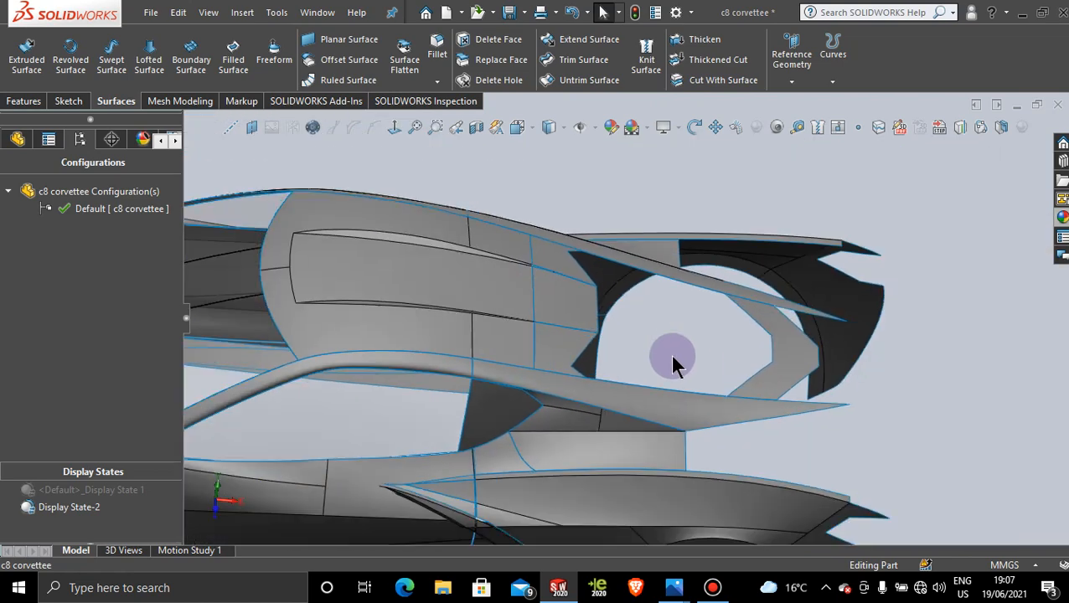
{"action": "middle_click_drag", "start_coordinate": [607, 219], "coordinate": [568, 248]}
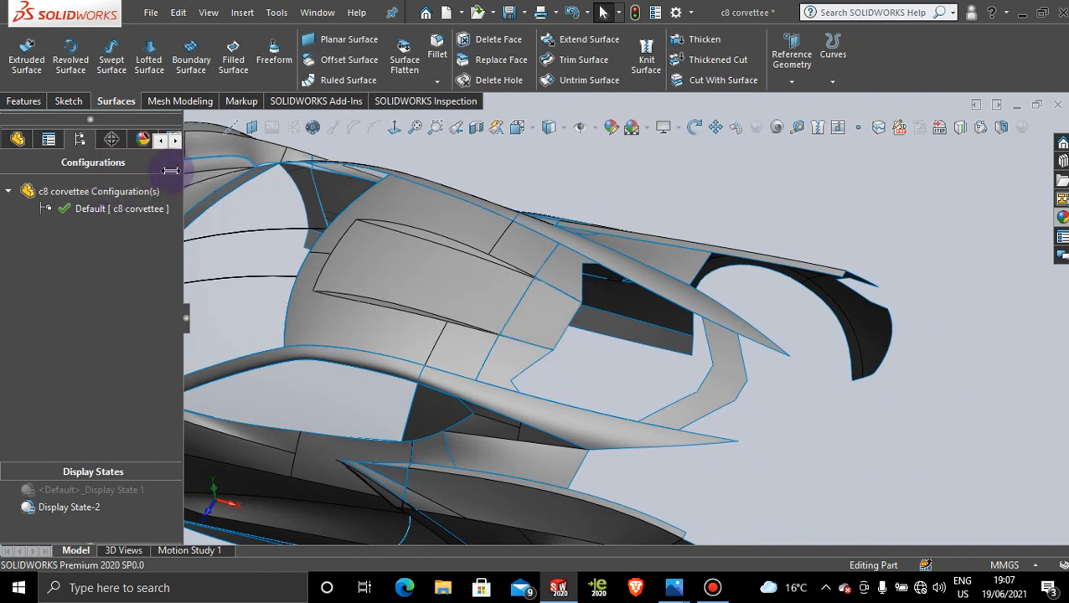
Make Sketch144, the sketch used by Surface-Trim52, visible in the model.
{"action": "left_click", "coordinate": [25, 139]}
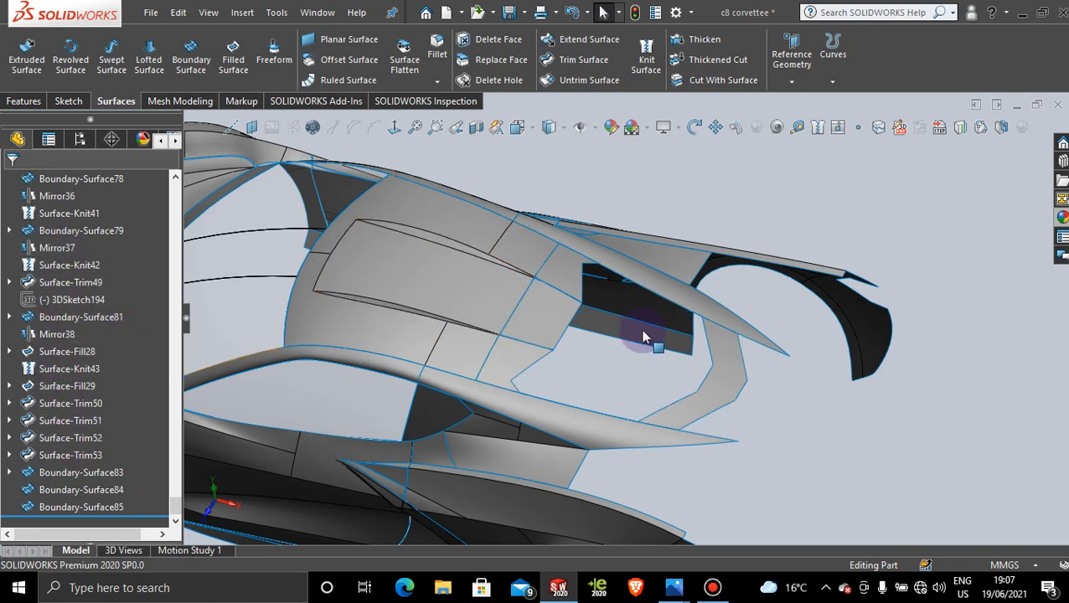
{"action": "middle_click_drag", "start_coordinate": [579, 358], "coordinate": [569, 478]}
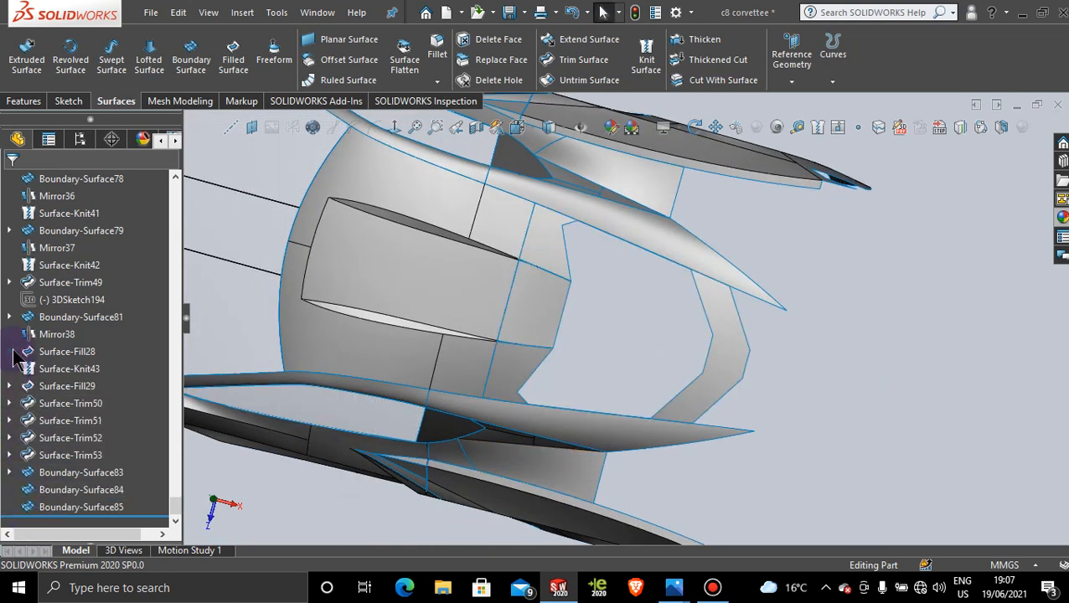
{"action": "left_click", "coordinate": [9, 438]}
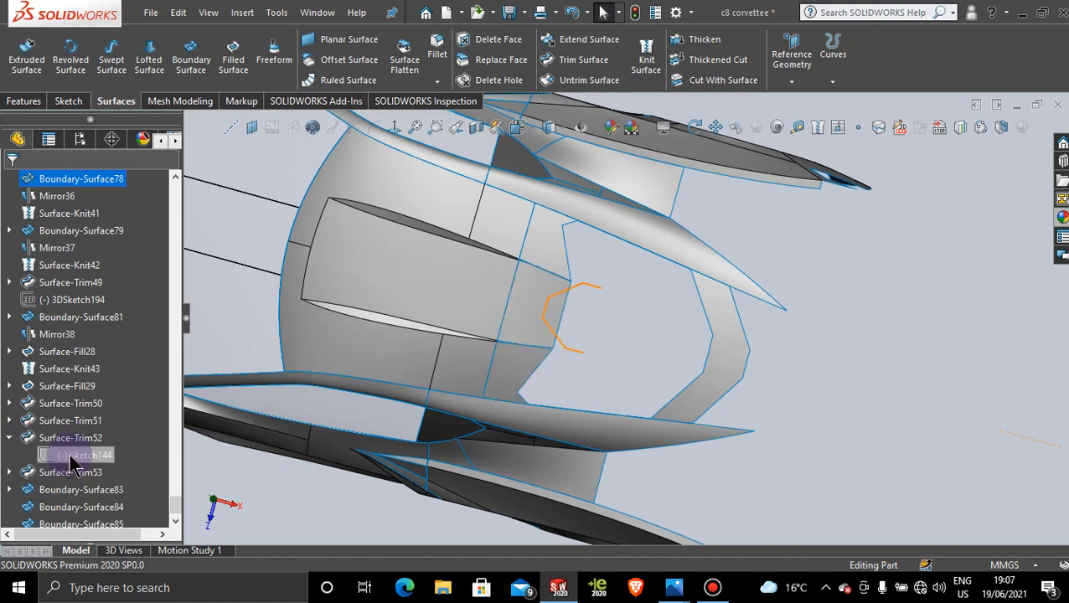
{"action": "left_click", "coordinate": [74, 454]}
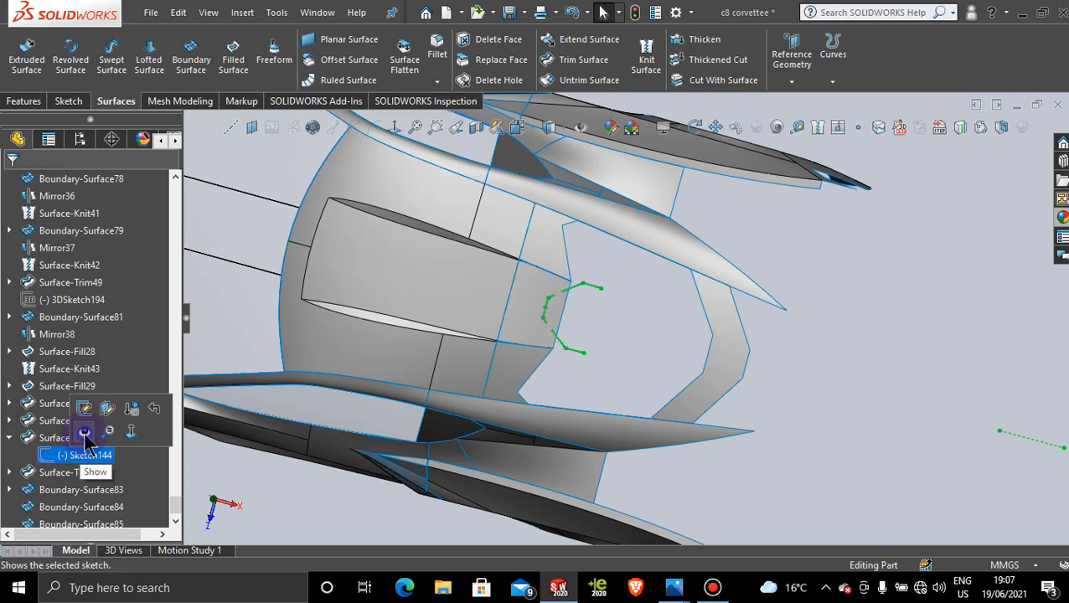
{"action": "left_click", "coordinate": [85, 434]}
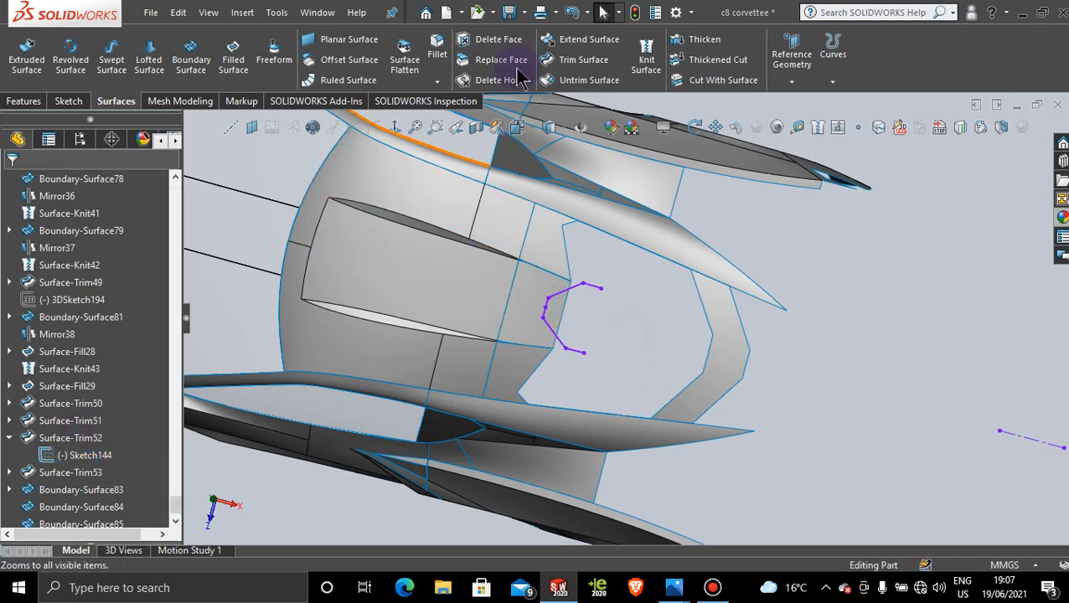
Trim the central rear panel with Sketch144 to remove the angular notch from its rear edge, and hide the sketch.
{"action": "left_click", "coordinate": [578, 60]}
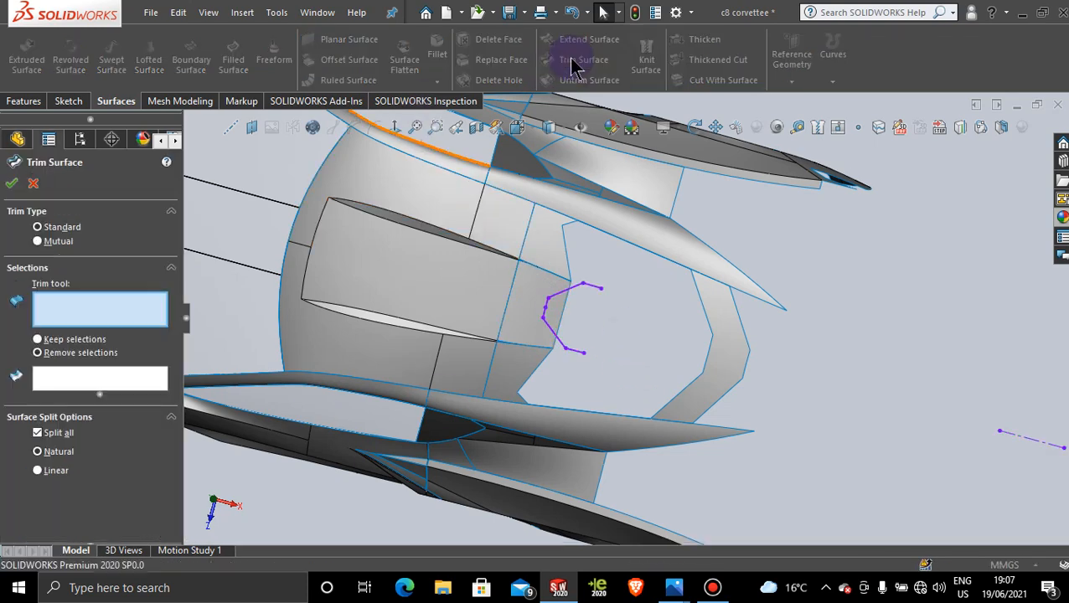
{"action": "left_click", "coordinate": [595, 294]}
{"action": "left_click", "coordinate": [559, 314]}
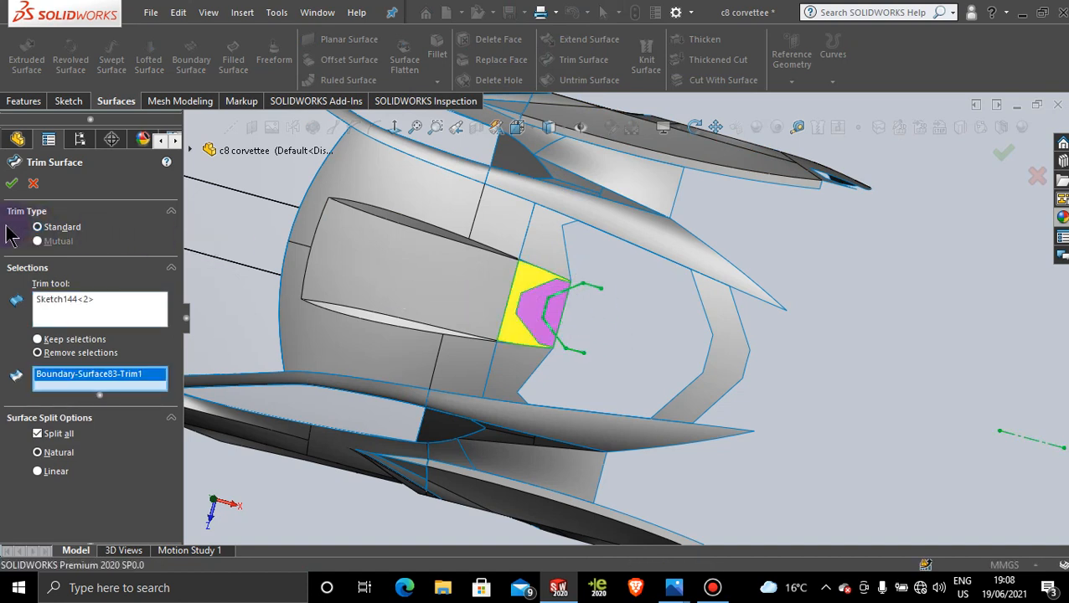
{"action": "left_click", "coordinate": [12, 186]}
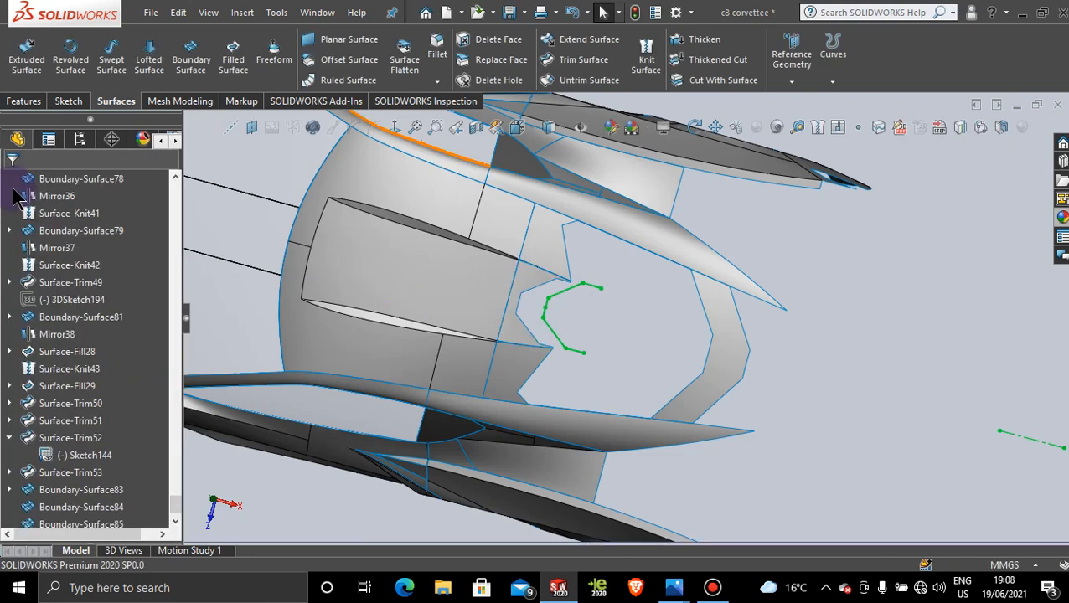
{"action": "right_click", "coordinate": [576, 289]}
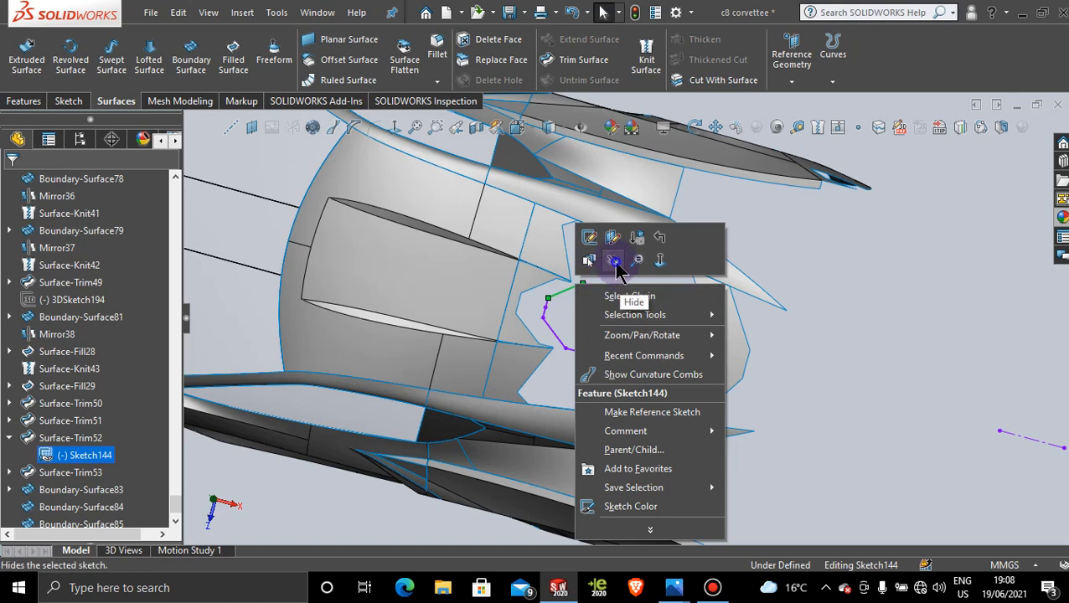
{"action": "left_click", "coordinate": [618, 235]}
{"action": "key", "text": "Escape"}
{"action": "mouse_move", "coordinate": [619, 310]}
{"action": "middle_mouse_down"}
{"action": "mouse_move", "coordinate": [609, 352]}
{"action": "mouse_move", "coordinate": [616, 302]}
{"action": "mouse_move", "coordinate": [469, 319]}
{"action": "middle_mouse_up"}
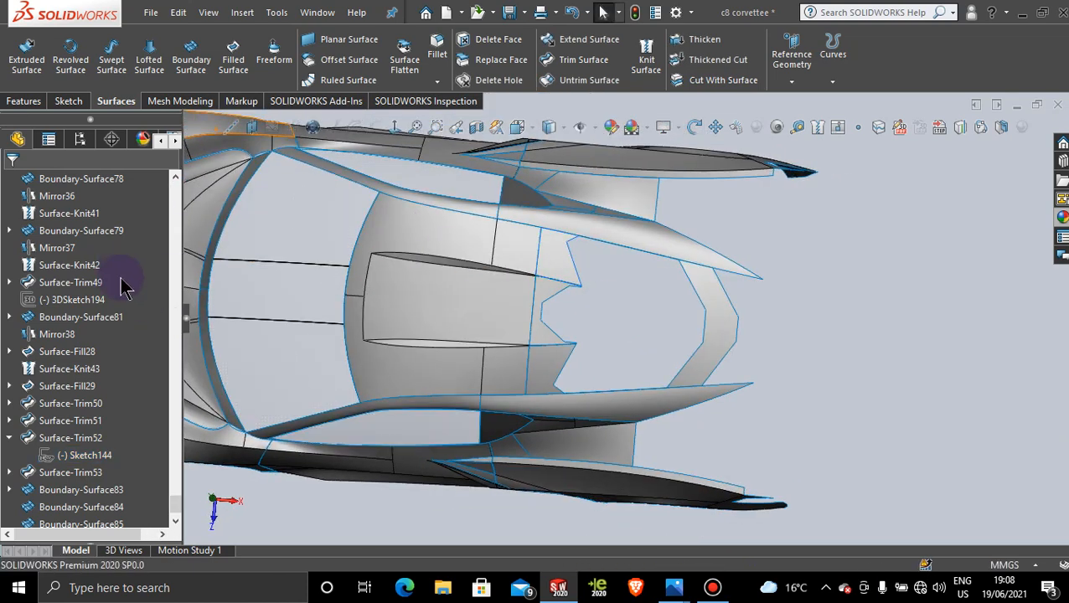
Activate Display State 1 and view the engine cover area normal to the Top Plane against the blueprint.
{"action": "left_click", "coordinate": [80, 139]}
{"action": "left_click", "coordinate": [102, 490]}
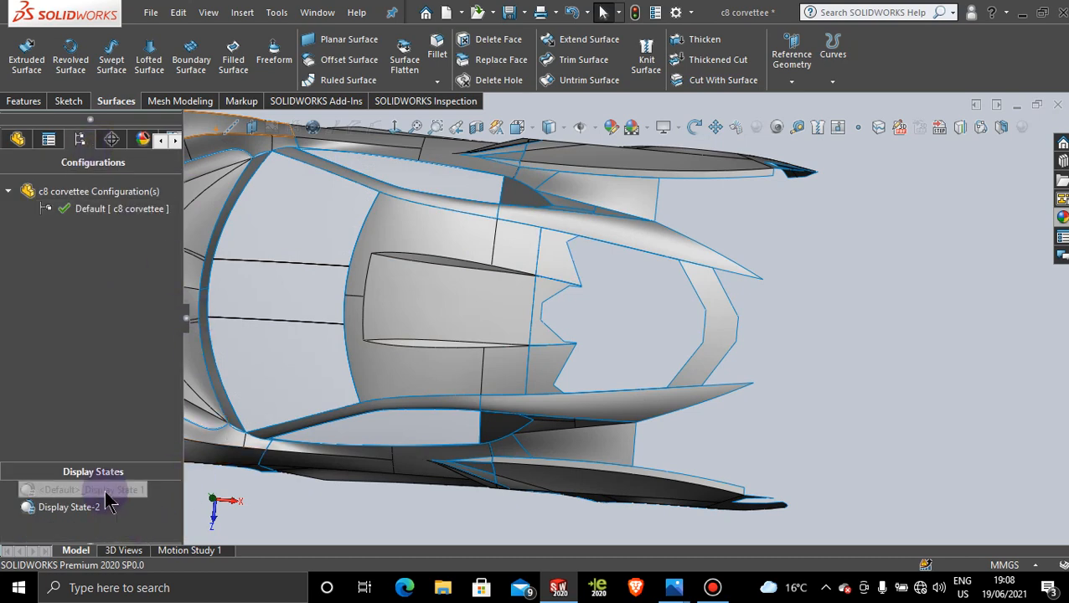
{"action": "double_click", "coordinate": [106, 491]}
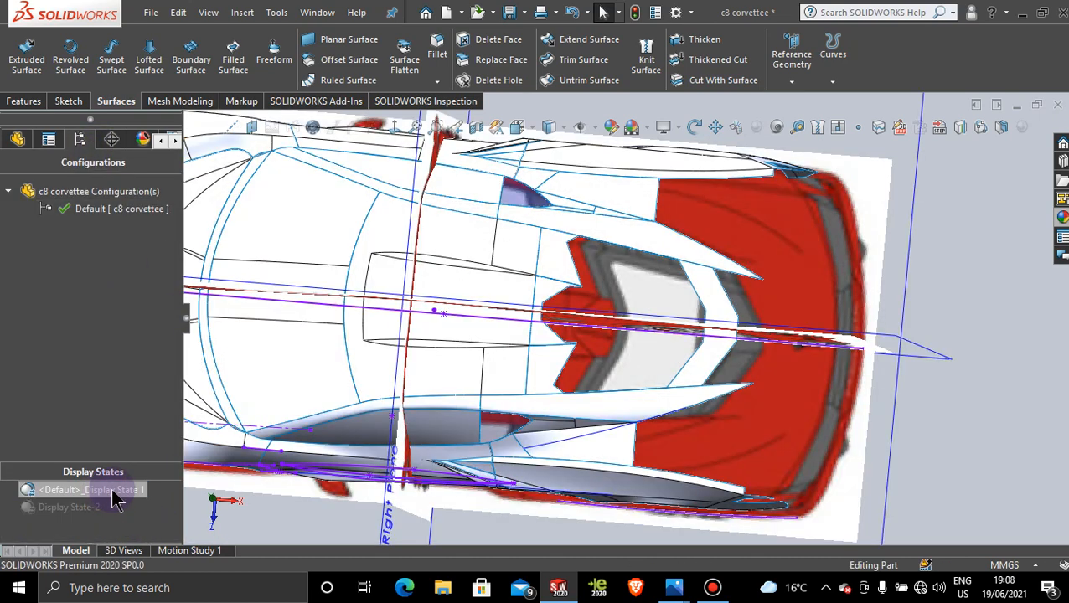
{"action": "left_click", "coordinate": [897, 408]}
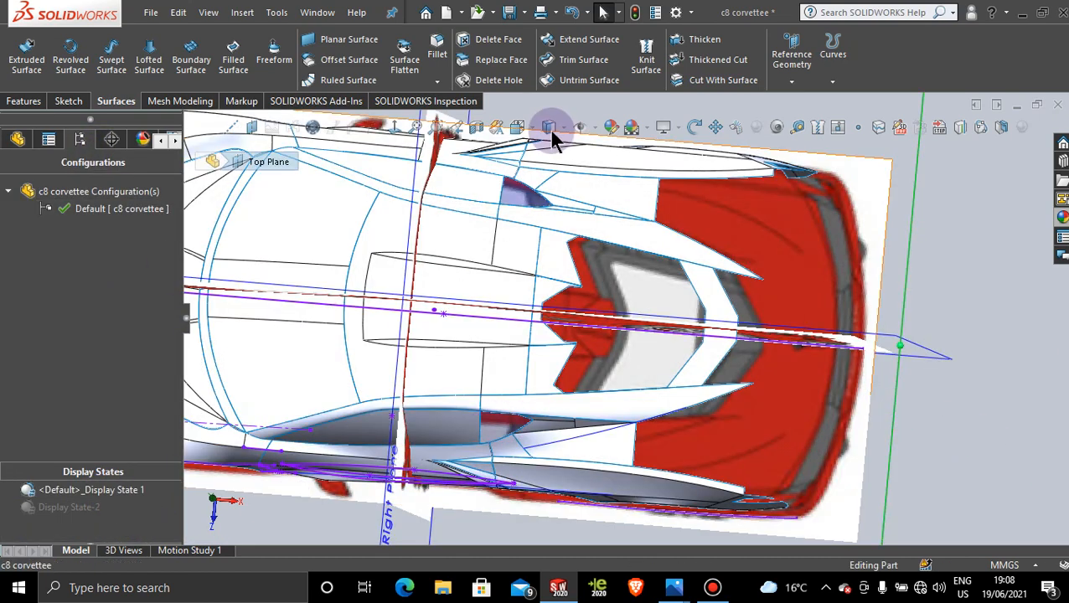
{"action": "left_click", "coordinate": [401, 131]}
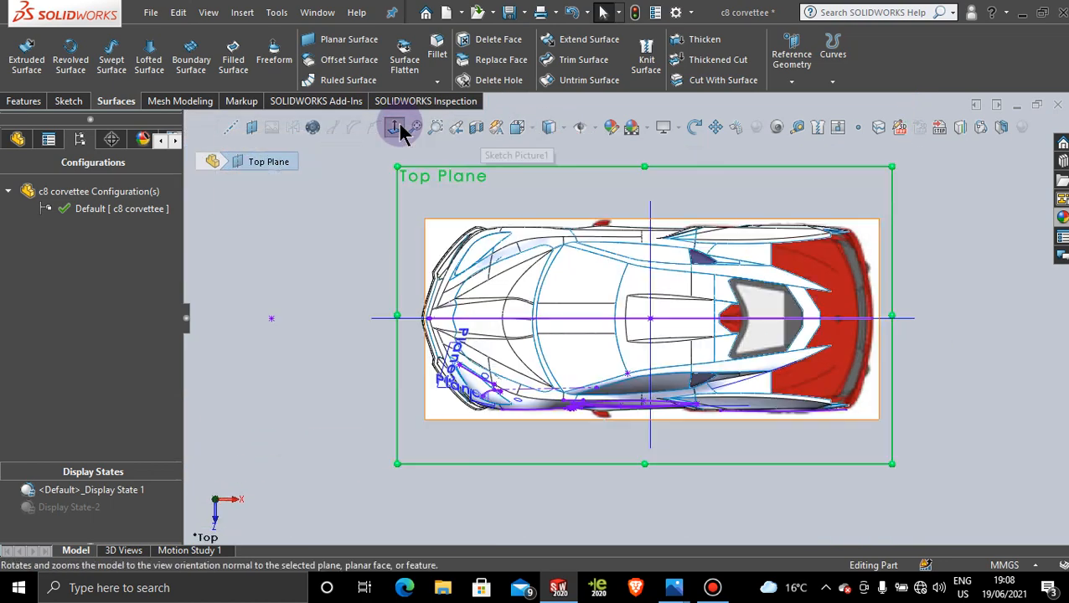
{"action": "scroll", "coordinate": [674, 335], "scroll_direction": "down", "scroll_amount": 3}
{"action": "scroll", "coordinate": [803, 313], "scroll_direction": "down", "scroll_amount": 5}
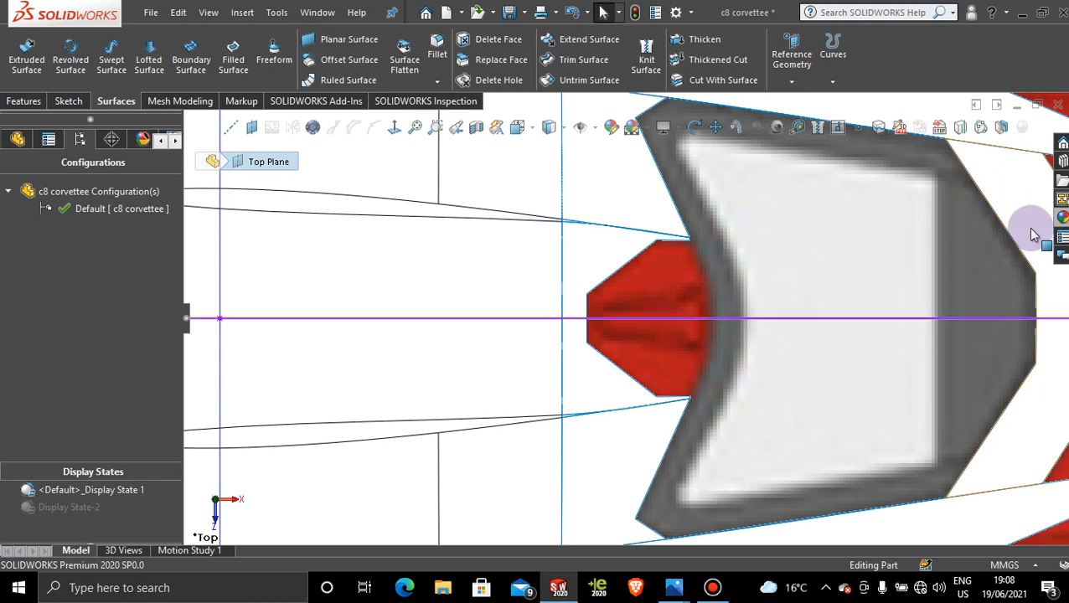
Try the blue glass appearance on the notched central panel and the adjoining rear surface.
{"action": "left_click", "coordinate": [1063, 218]}
{"action": "left_click_drag", "start_coordinate": [1005, 350], "coordinate": [607, 263]}
{"action": "left_click", "coordinate": [604, 256]}
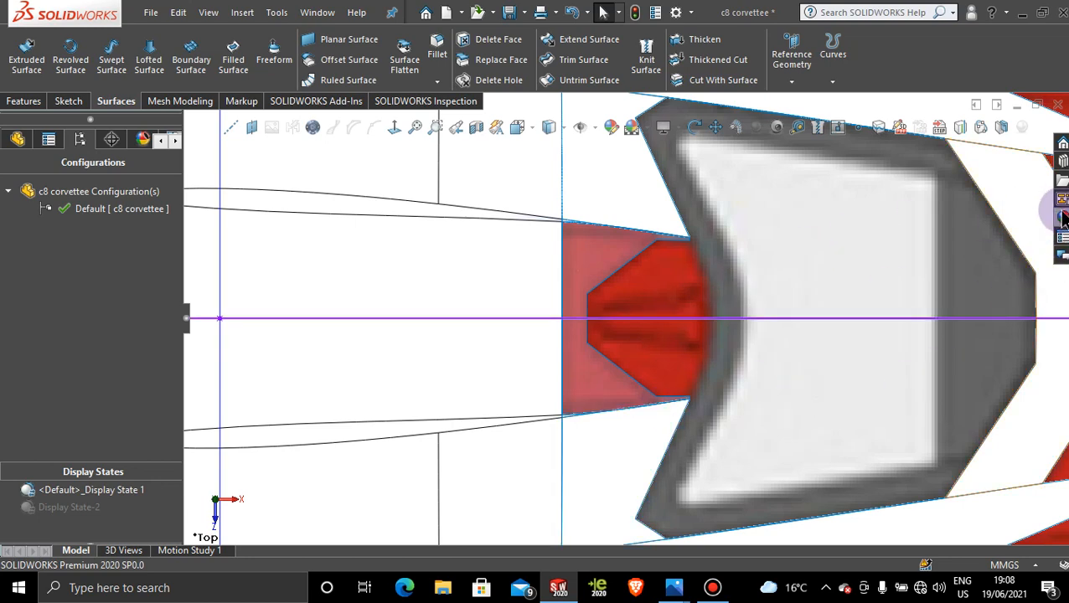
{"action": "left_click", "coordinate": [1063, 218]}
{"action": "left_click_drag", "start_coordinate": [942, 356], "coordinate": [647, 469]}
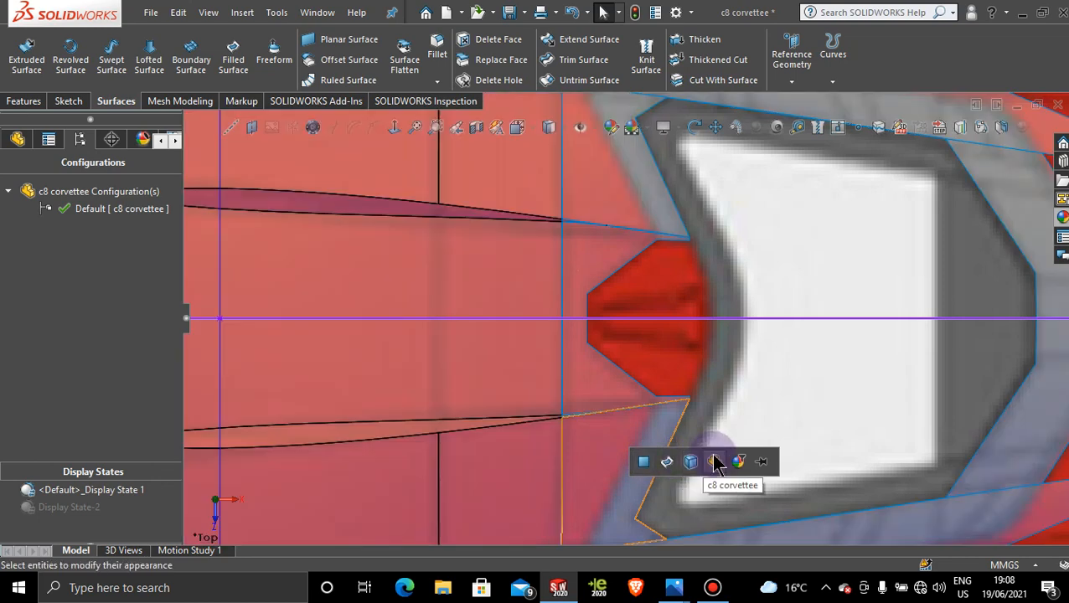
{"action": "left_click", "coordinate": [714, 458]}
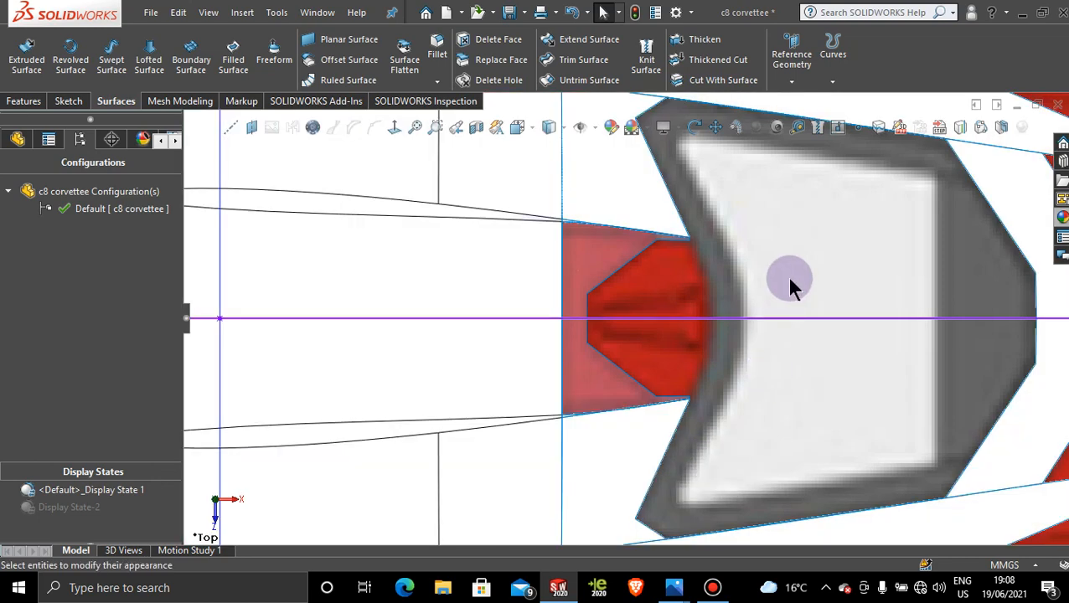
Remove the blue glass appearance from the model.
{"action": "scroll", "coordinate": [790, 279], "scroll_direction": "up", "scroll_amount": 5}
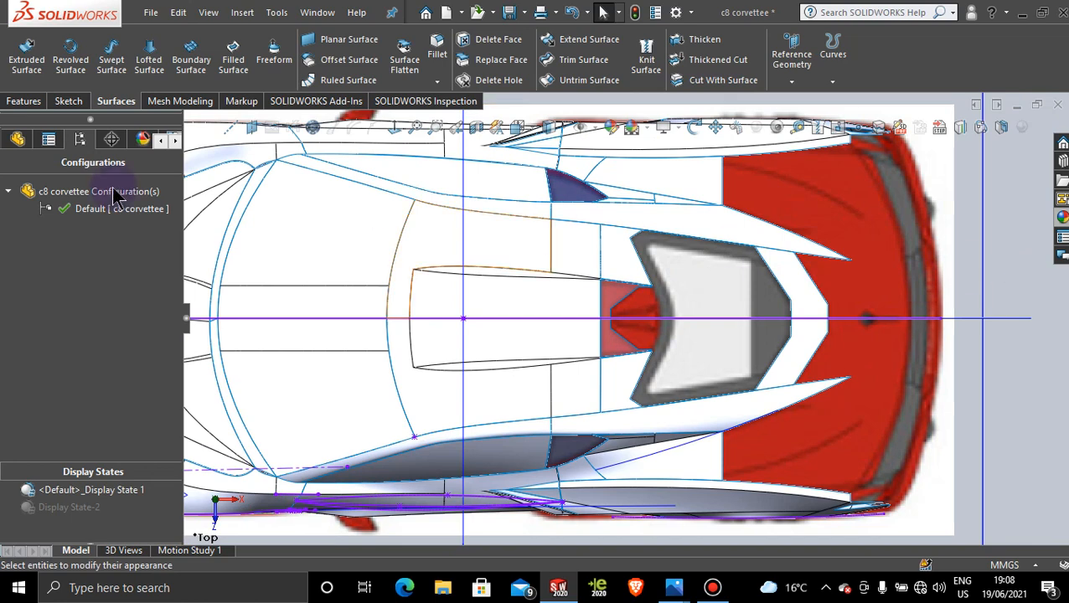
{"action": "left_click", "coordinate": [144, 138]}
{"action": "right_click", "coordinate": [70, 284]}
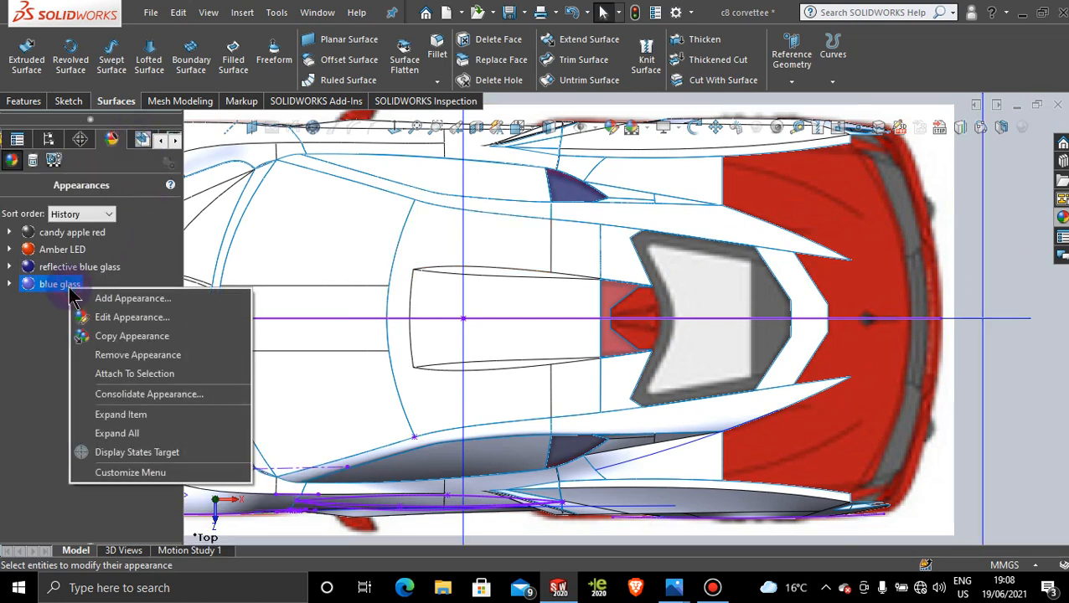
{"action": "left_click", "coordinate": [116, 354]}
Activate Display State-2 to show the body without the reference pictures and planes.
{"action": "scroll", "coordinate": [751, 350], "scroll_direction": "up", "scroll_amount": 3}
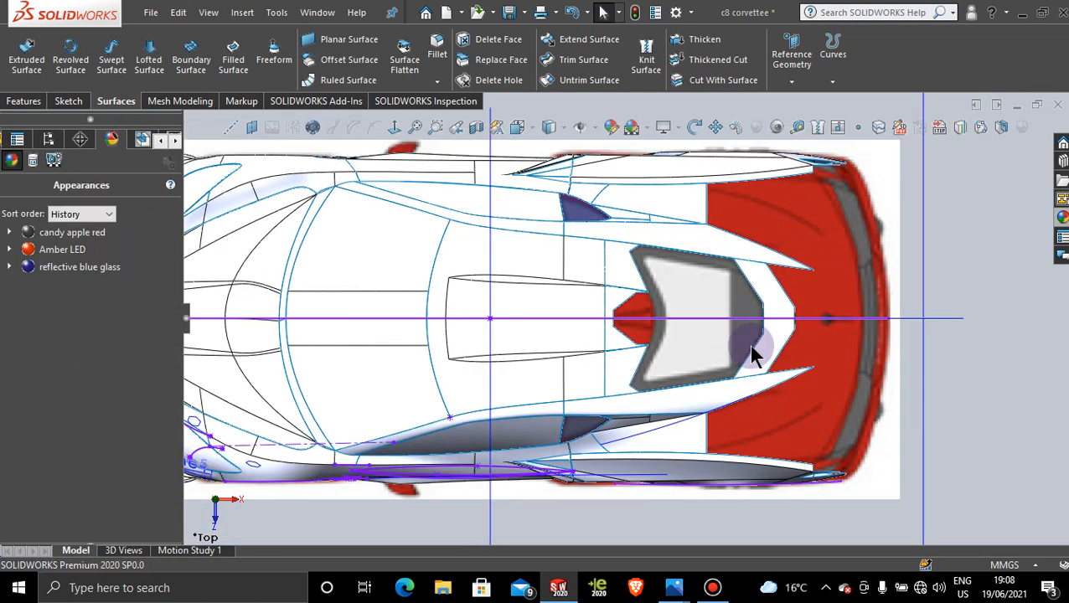
{"action": "middle_click_drag", "start_coordinate": [632, 374], "coordinate": [624, 220]}
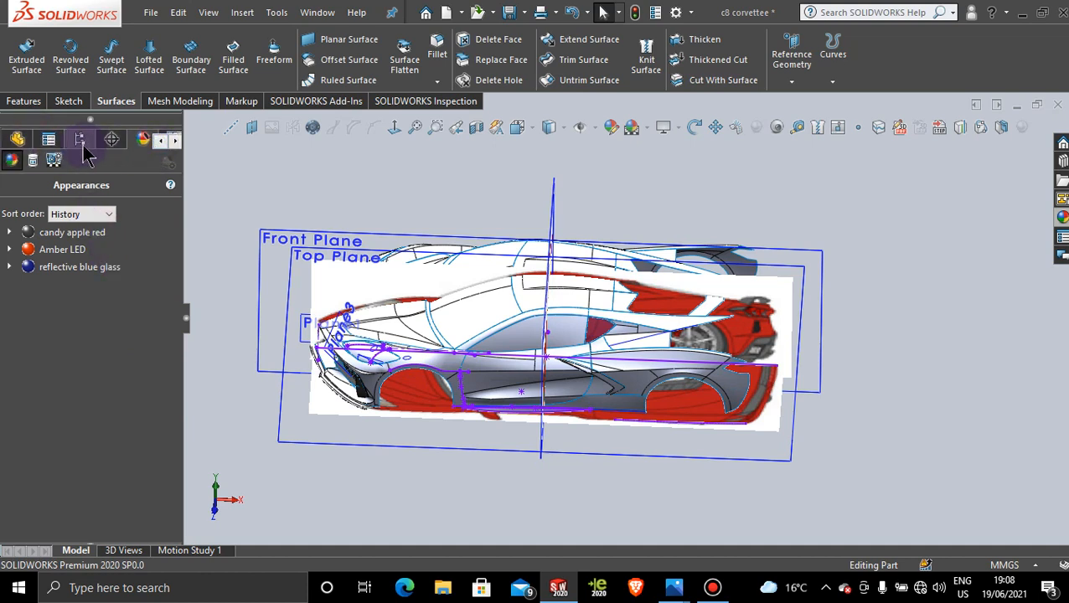
{"action": "left_click", "coordinate": [81, 141]}
{"action": "left_click", "coordinate": [84, 508]}
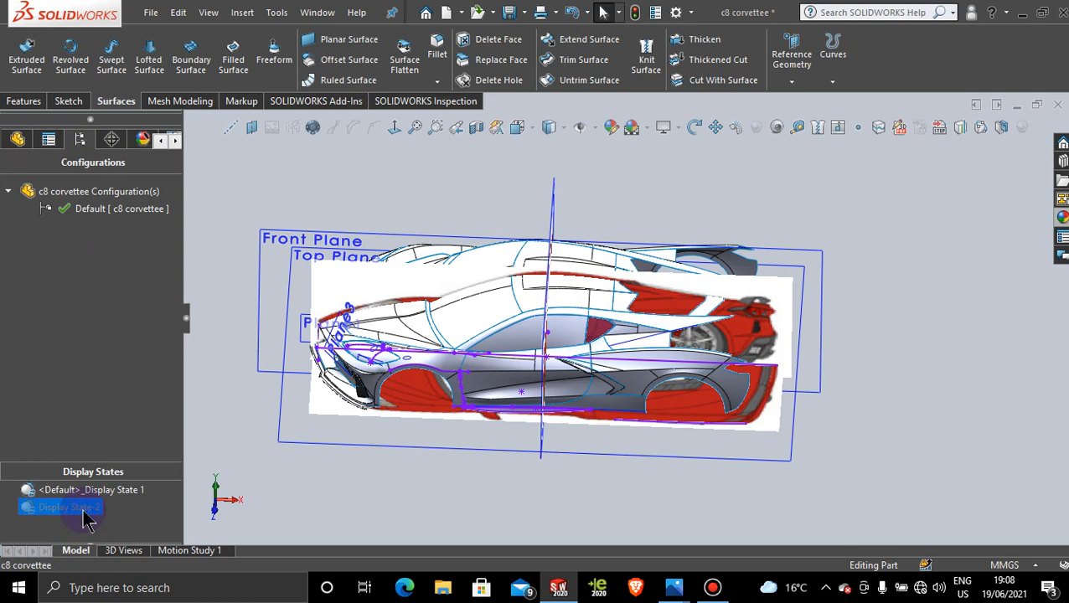
{"action": "double_click", "coordinate": [84, 507]}
Examine the trimmed notch and the edges of the engine cover opening from several angles.
{"action": "middle_click_drag", "start_coordinate": [787, 359], "coordinate": [650, 327]}
{"action": "scroll", "coordinate": [706, 311], "scroll_direction": "down", "scroll_amount": 5}
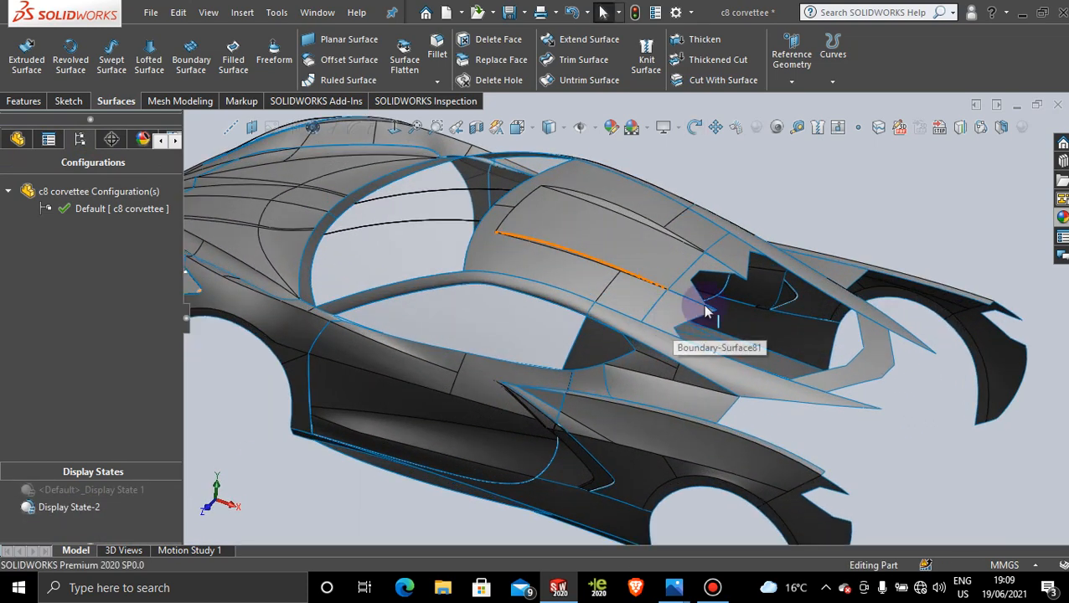
{"action": "scroll", "coordinate": [706, 311], "scroll_direction": "down", "scroll_amount": 5}
{"action": "scroll", "coordinate": [685, 427], "scroll_direction": "up", "scroll_amount": 5}
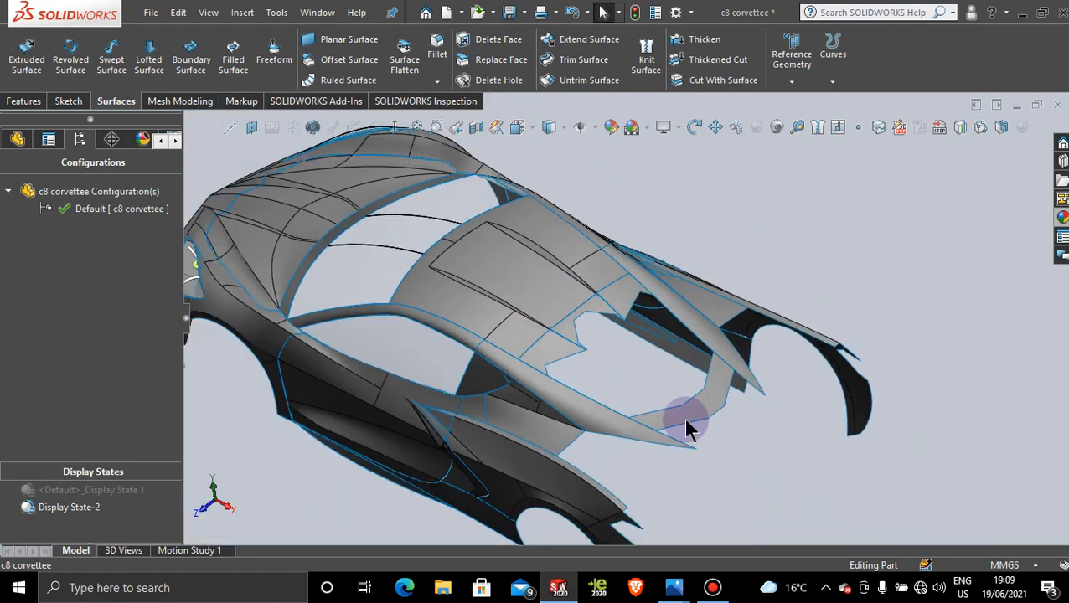
{"action": "middle_click_drag", "start_coordinate": [686, 428], "coordinate": [698, 382]}
{"action": "scroll", "coordinate": [553, 310], "scroll_direction": "down", "scroll_amount": 6}
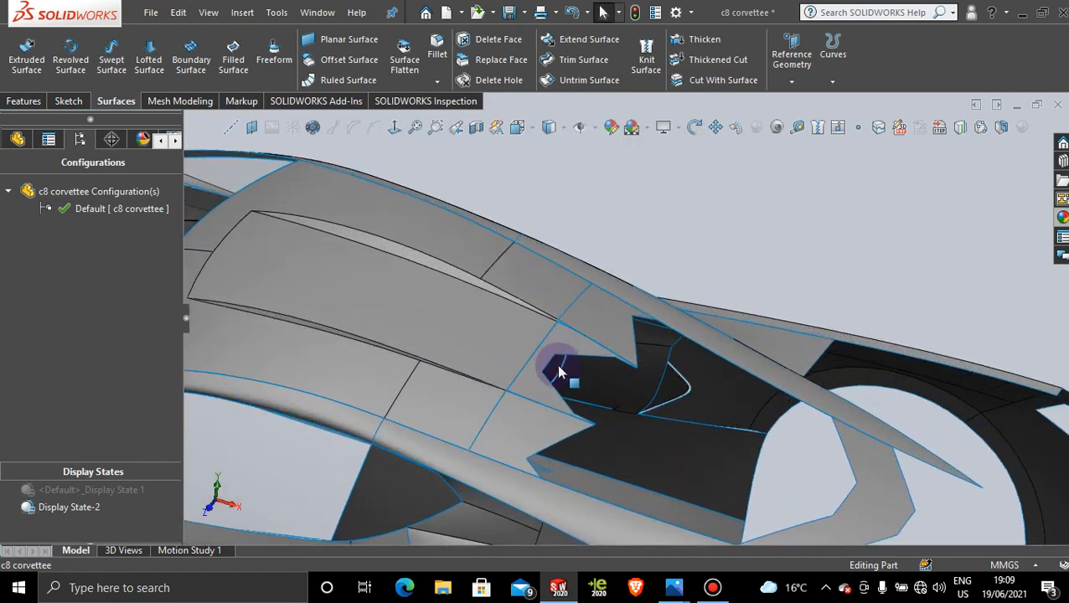
{"action": "scroll", "coordinate": [559, 371], "scroll_direction": "down", "scroll_amount": 5}
{"action": "scroll", "coordinate": [616, 352], "scroll_direction": "up", "scroll_amount": 6}
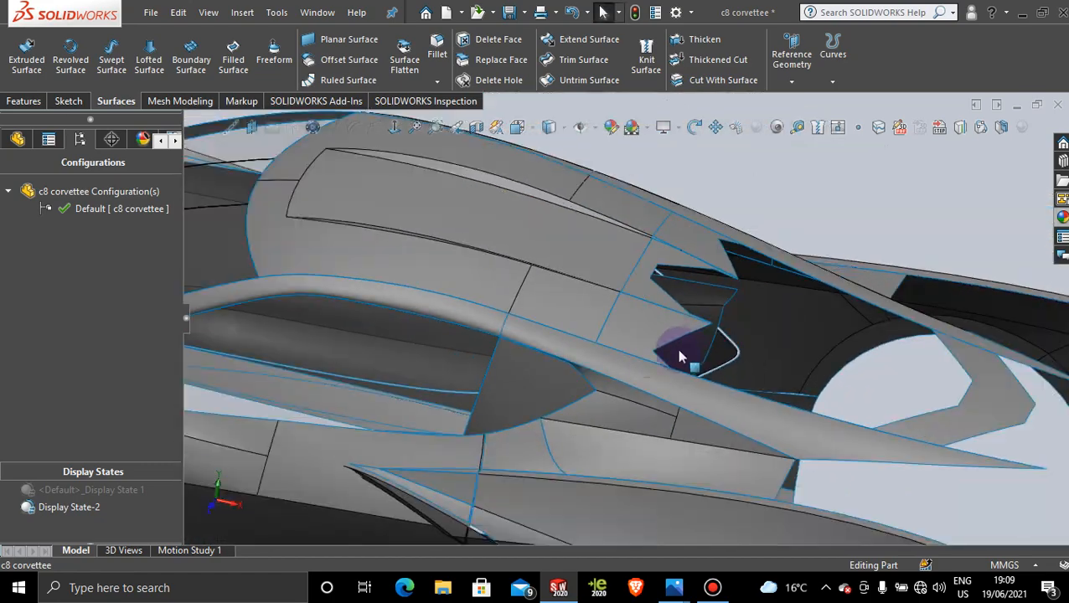
{"action": "middle_click_drag", "start_coordinate": [679, 351], "coordinate": [594, 250]}
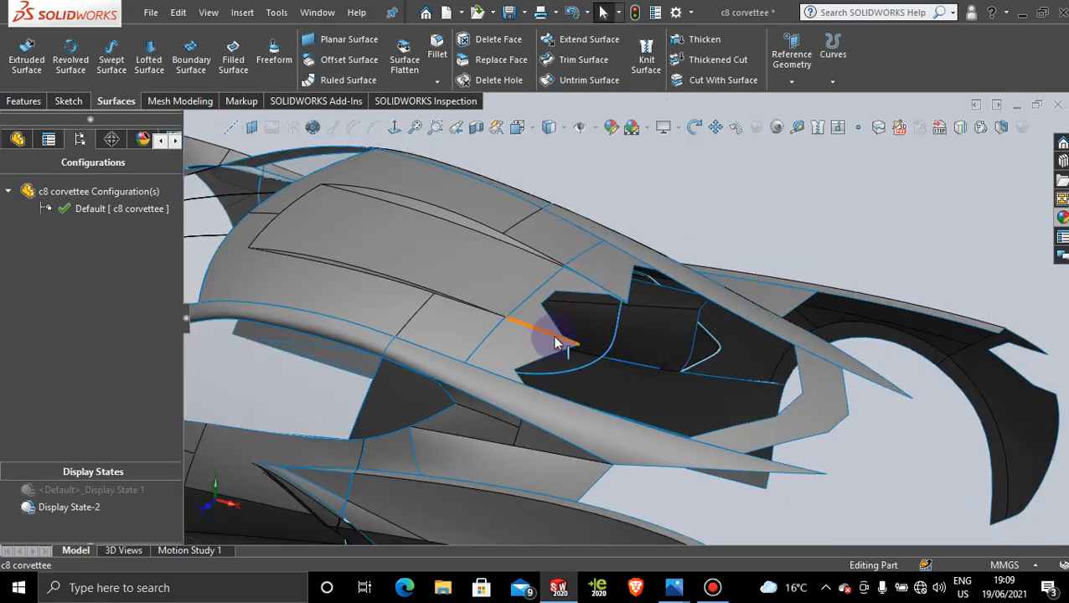
{"action": "middle_click_drag", "start_coordinate": [555, 342], "coordinate": [530, 225]}
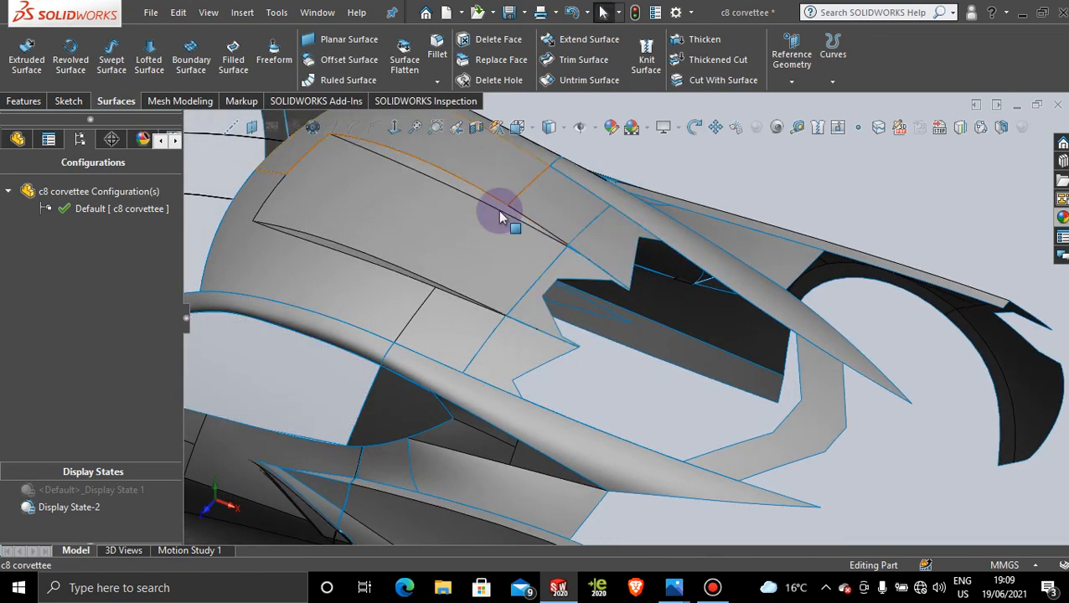
{"action": "middle_click_drag", "start_coordinate": [608, 381], "coordinate": [529, 364]}
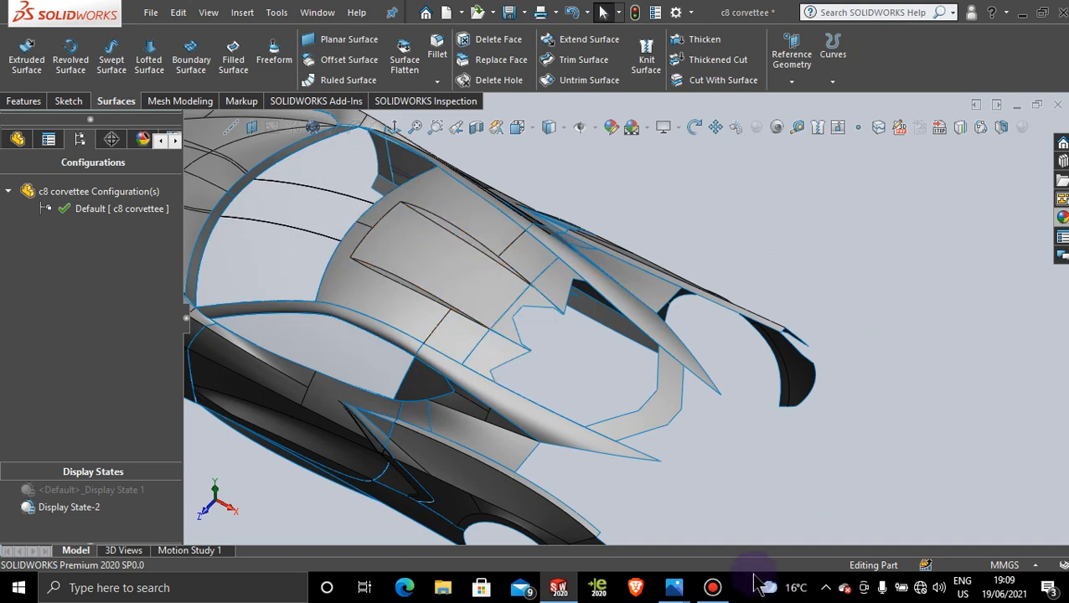
{"action": "left_click", "coordinate": [712, 588]}
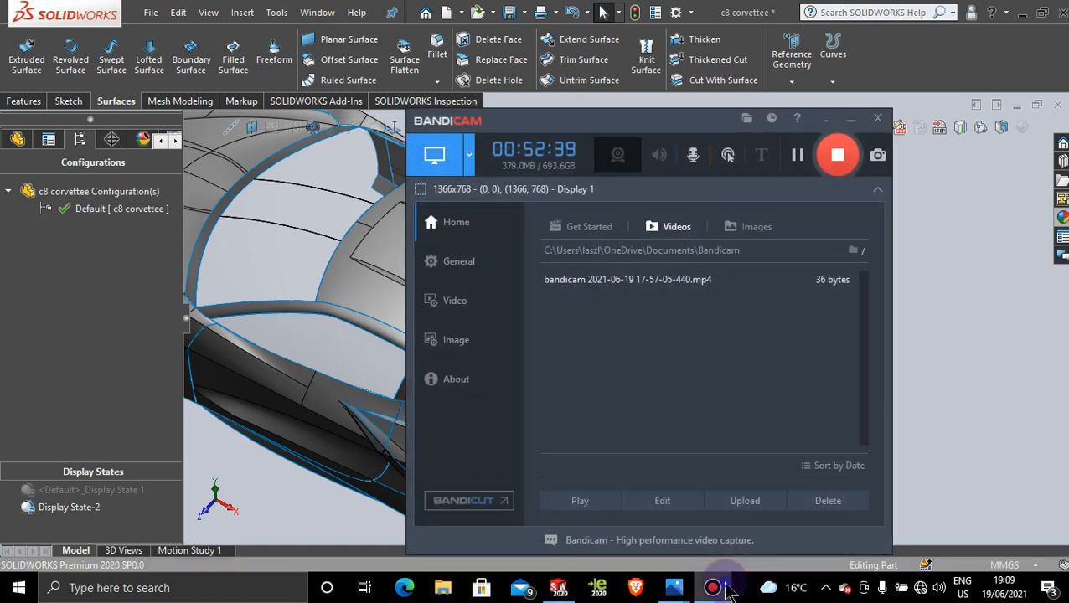
{"action": "left_click", "coordinate": [727, 589]}
Compare the model's engine cover opening with the enlarged rear of the top-view photo GM-SCOAST-C8TOP.jpg in Photos.
{"action": "middle_click_drag", "start_coordinate": [732, 447], "coordinate": [557, 337]}
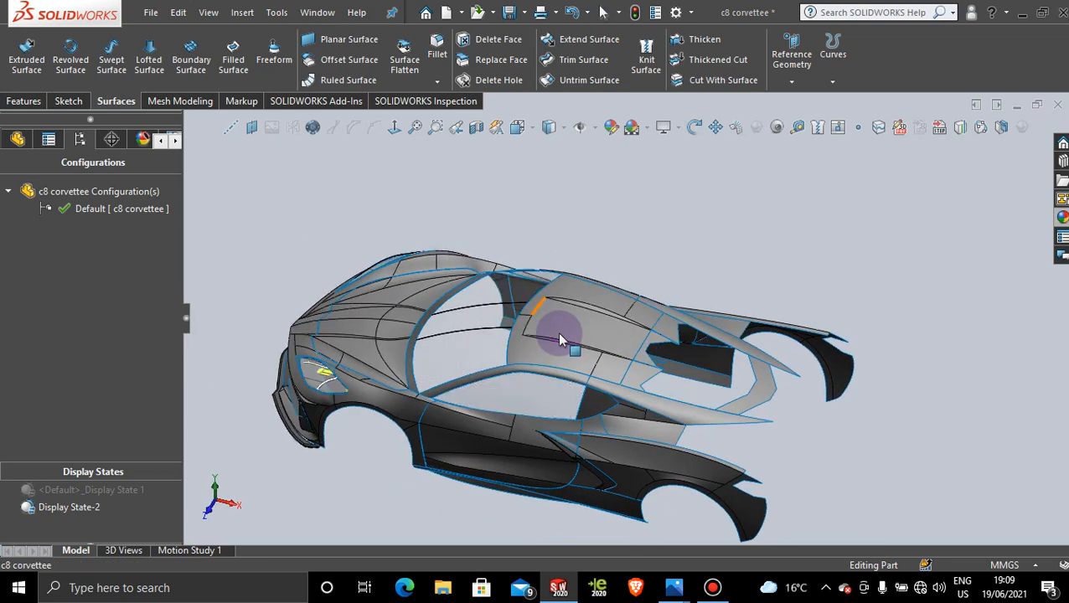
{"action": "scroll", "coordinate": [670, 402], "scroll_direction": "down", "scroll_amount": 5}
{"action": "scroll", "coordinate": [694, 419], "scroll_direction": "up", "scroll_amount": 5}
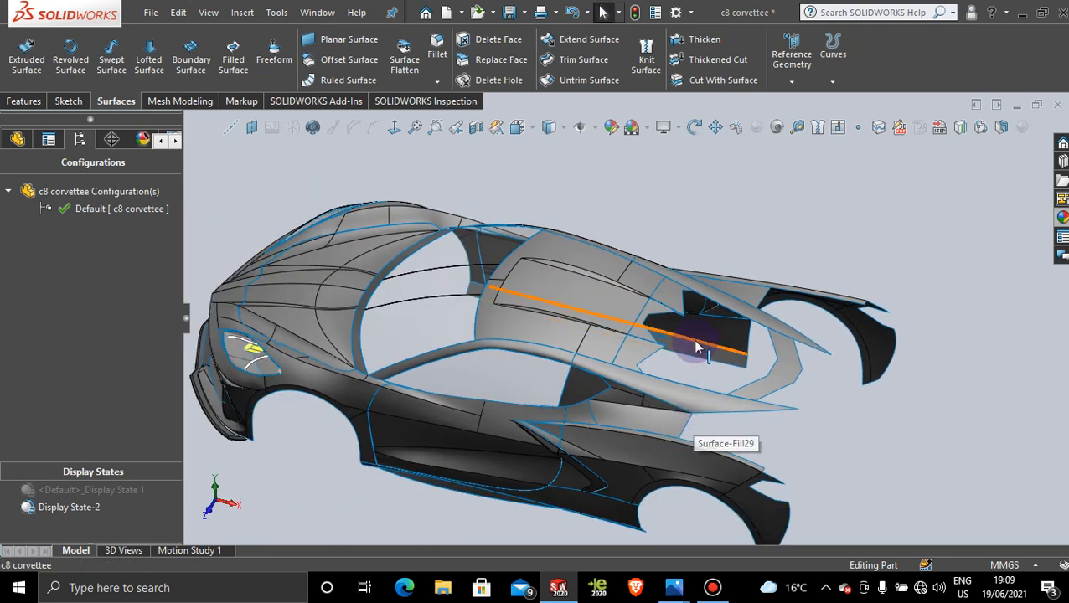
{"action": "middle_click_drag", "start_coordinate": [698, 341], "coordinate": [683, 511]}
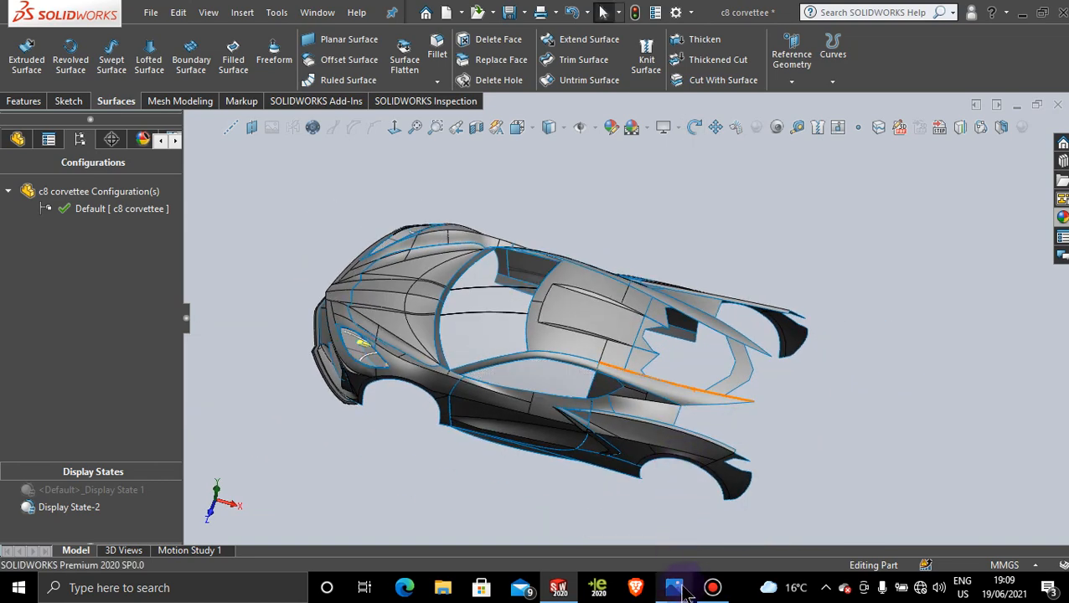
{"action": "mouse_move", "coordinate": [674, 587]}
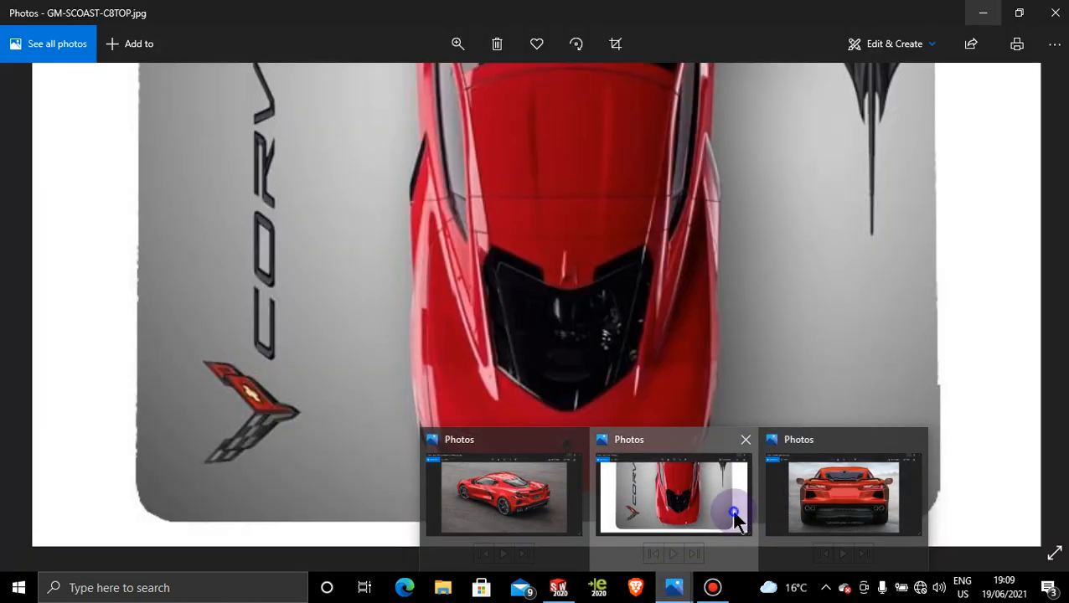
{"action": "left_click", "coordinate": [733, 515]}
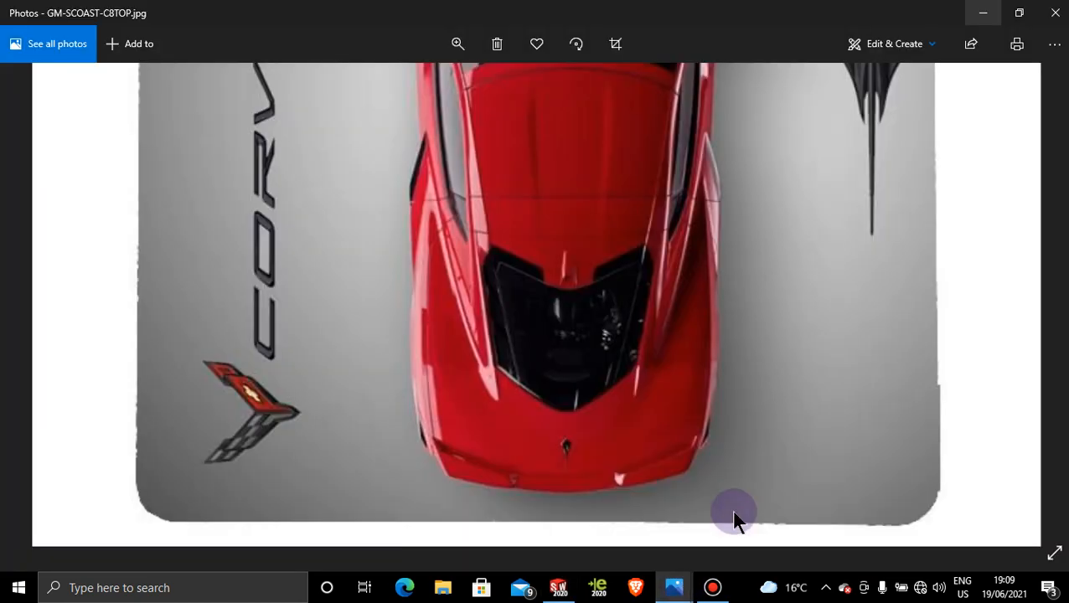
{"action": "left_click", "coordinate": [458, 45]}
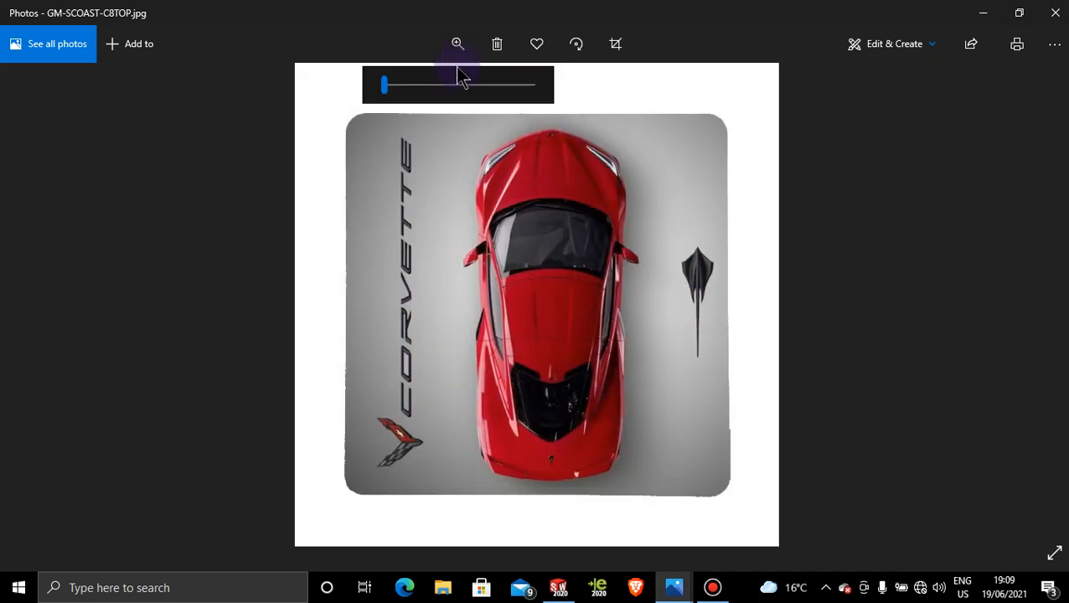
{"action": "left_click", "coordinate": [466, 84]}
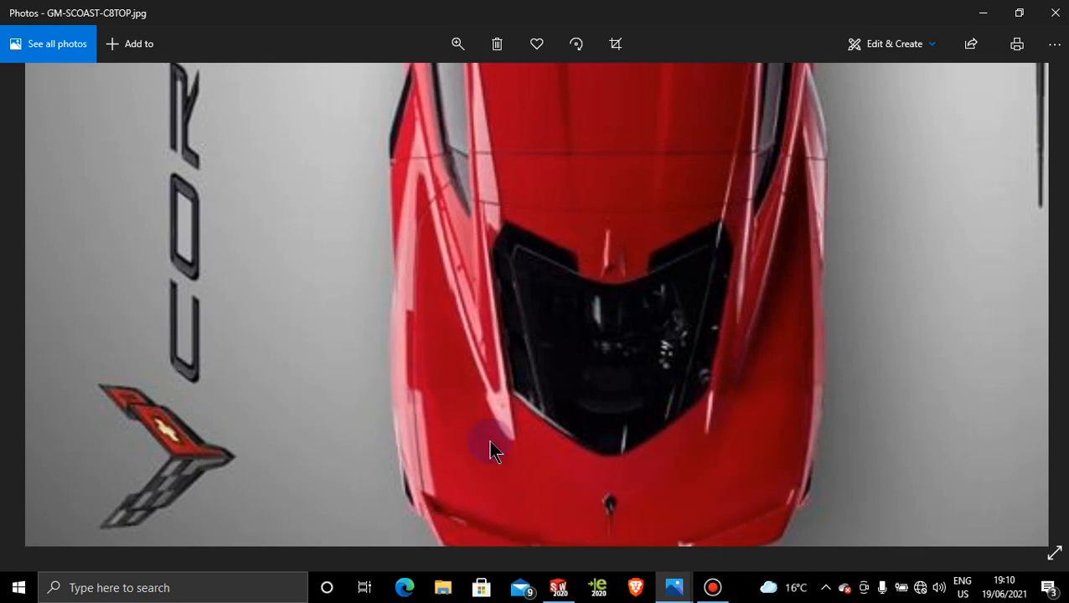
{"action": "left_click", "coordinate": [982, 14]}
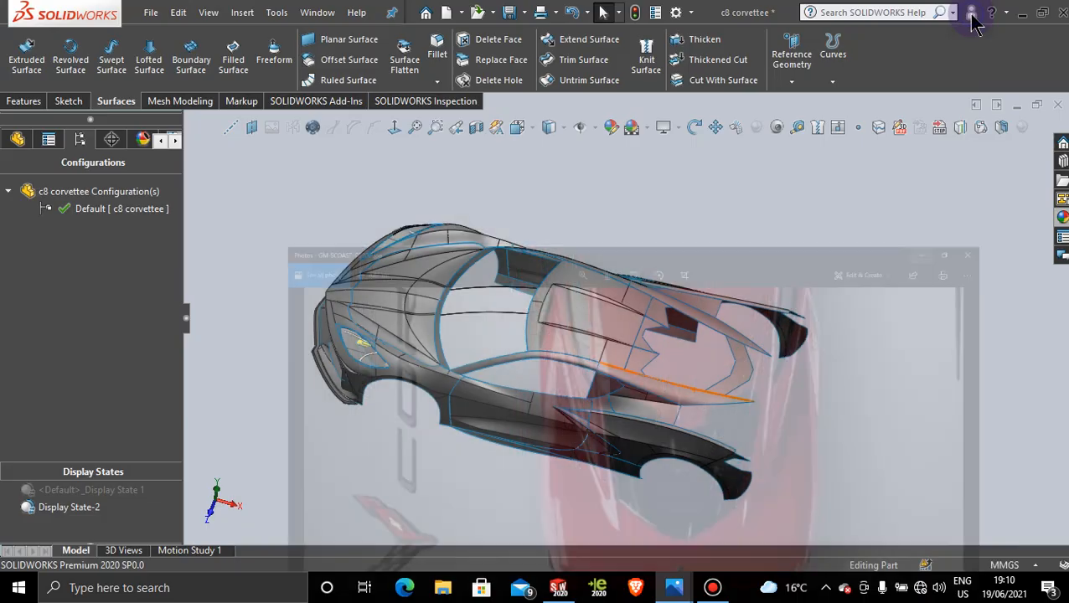
{"action": "left_click", "coordinate": [515, 335]}
{"action": "middle_click_drag", "start_coordinate": [560, 411], "coordinate": [596, 327]}
{"action": "scroll", "coordinate": [597, 358], "scroll_direction": "up", "scroll_amount": 3}
{"action": "scroll", "coordinate": [494, 380], "scroll_direction": "down", "scroll_amount": 2}
{"action": "key", "text": "Escape"}
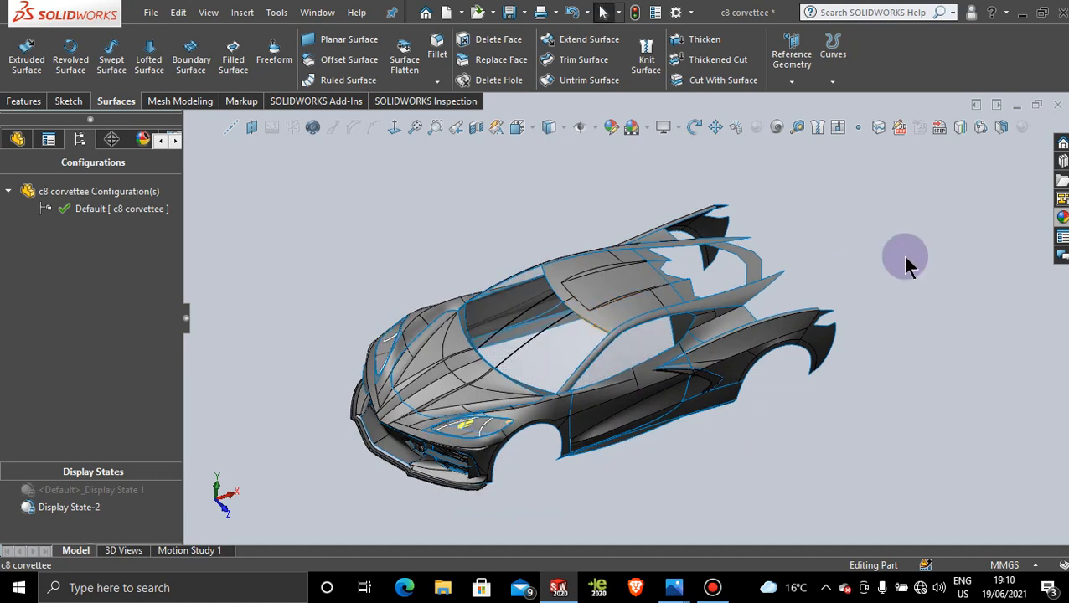
{"action": "left_click", "coordinate": [712, 587]}
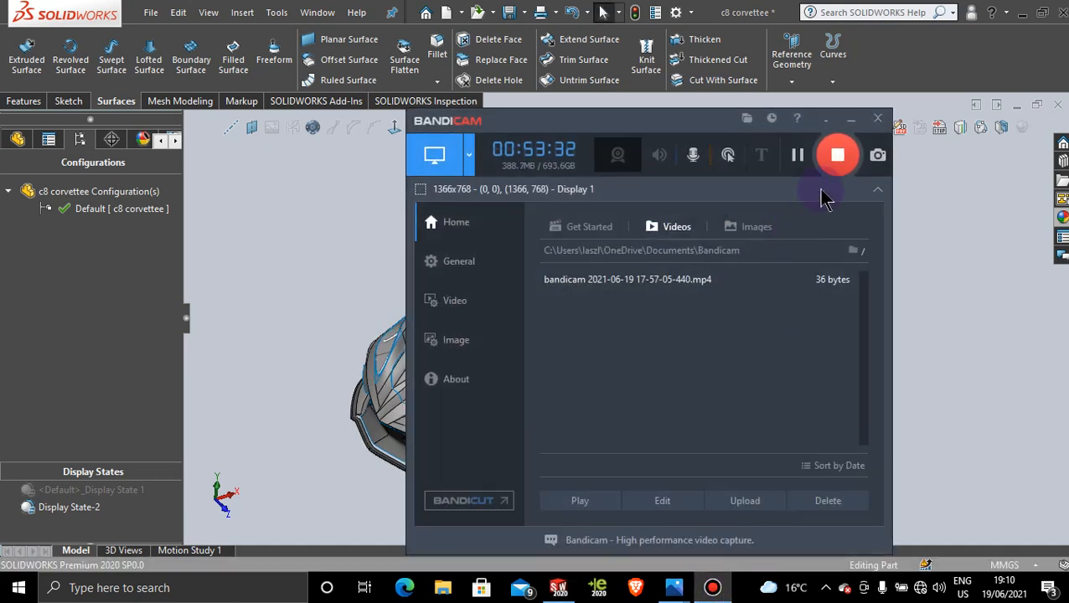